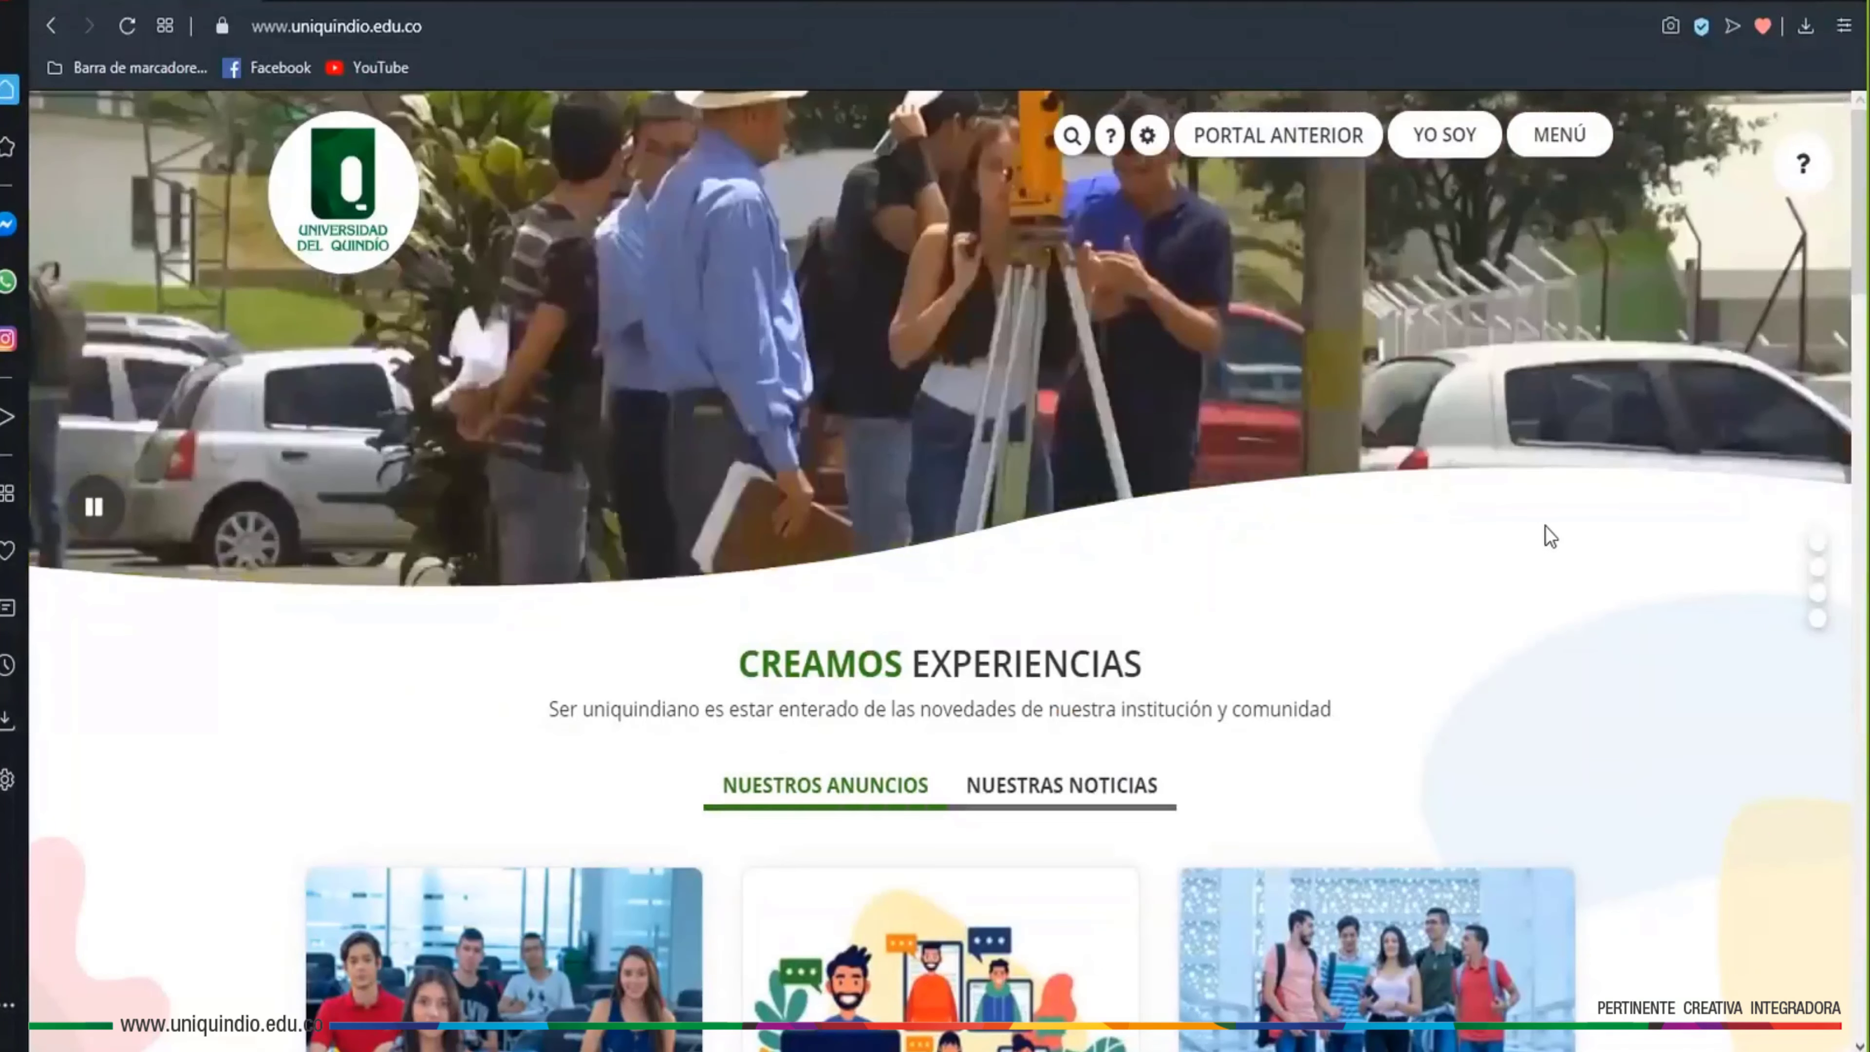
Open the institutional Gmail inbox from the Universidad del Quindío site via Servicios para Uniquindianos and Correo Institucional
scroll(1682, 457, "down", 3)
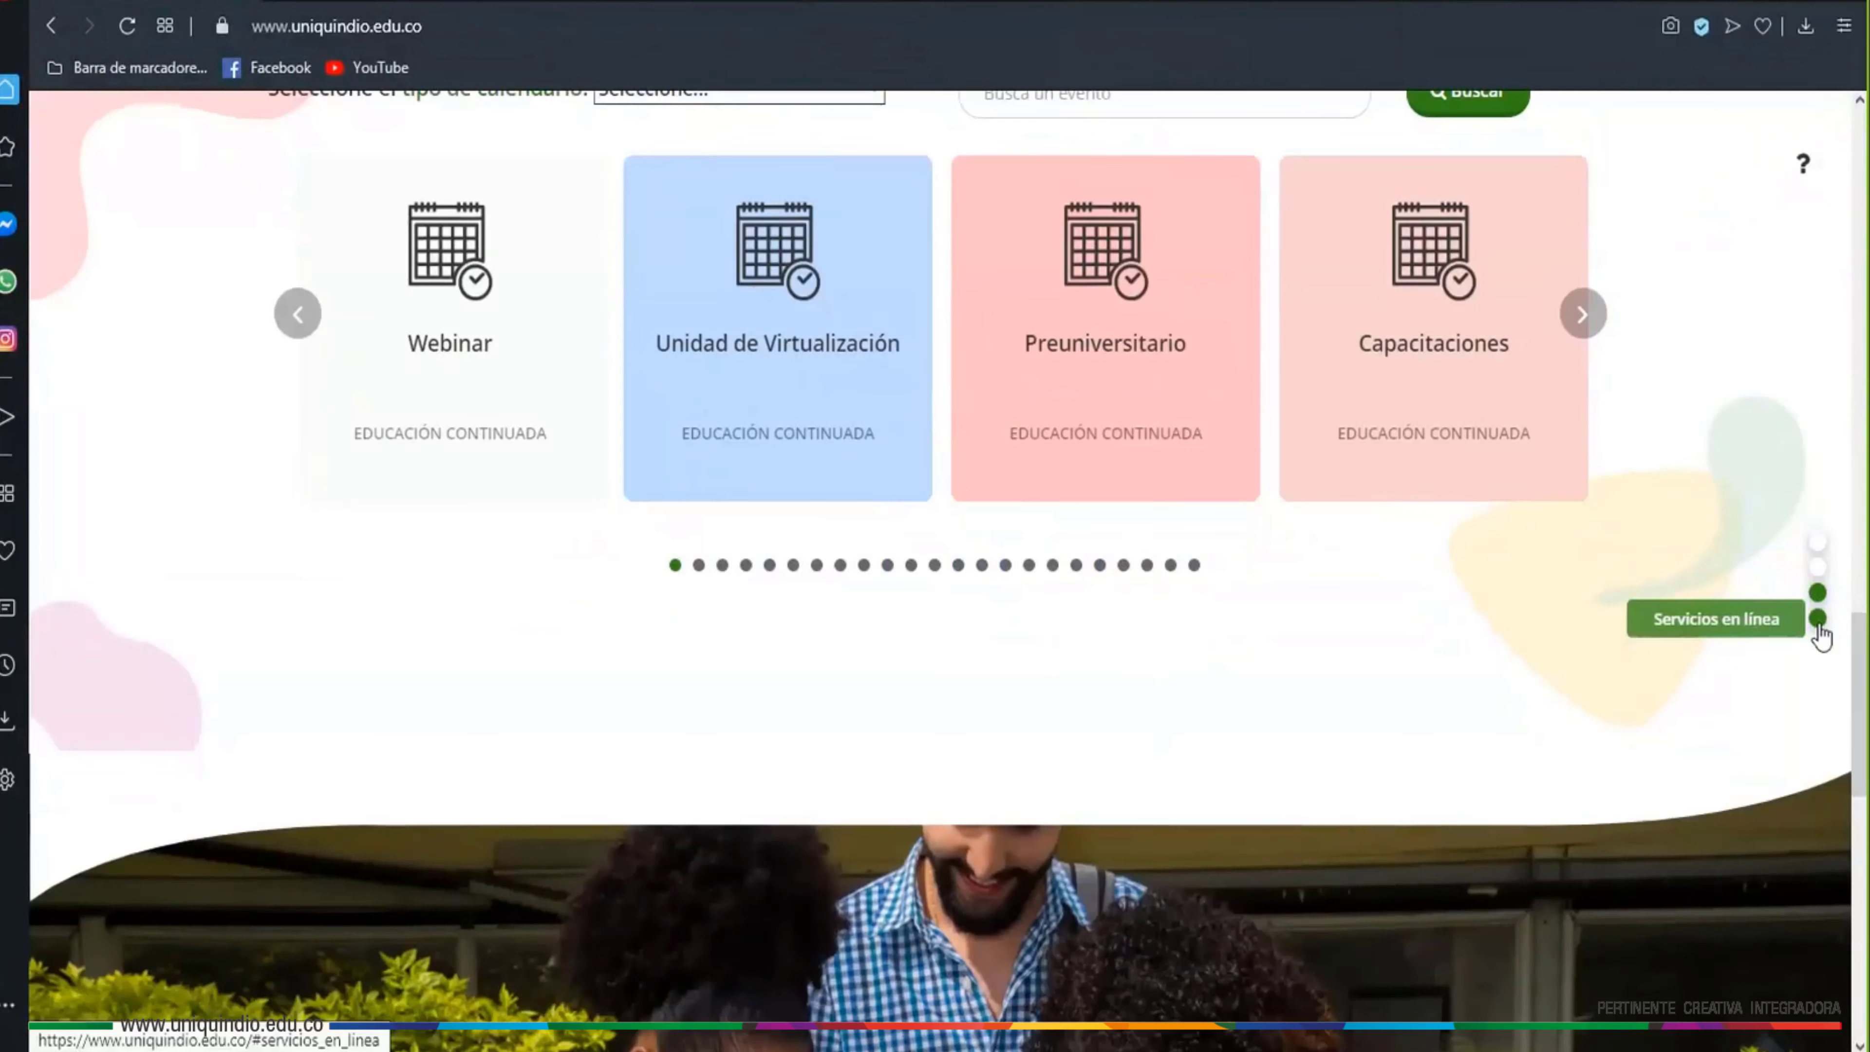
left_click(1817, 622)
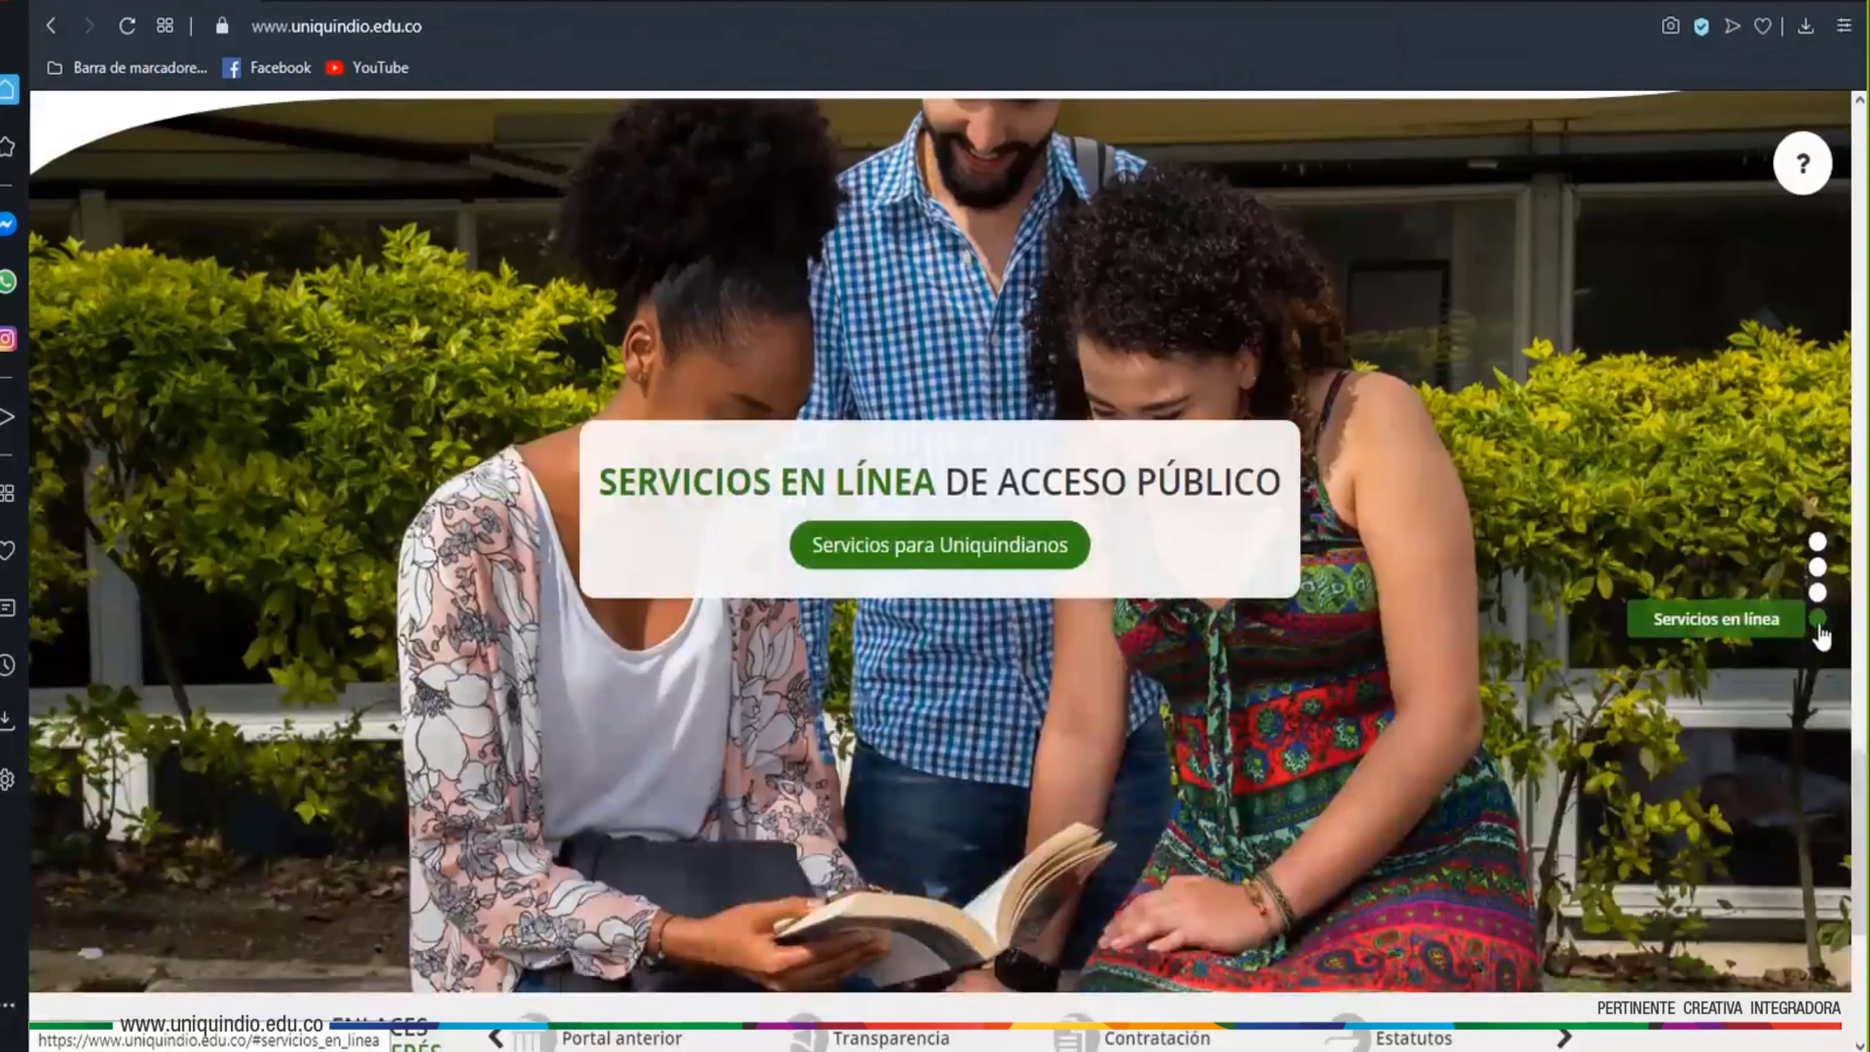
left_click(1038, 566)
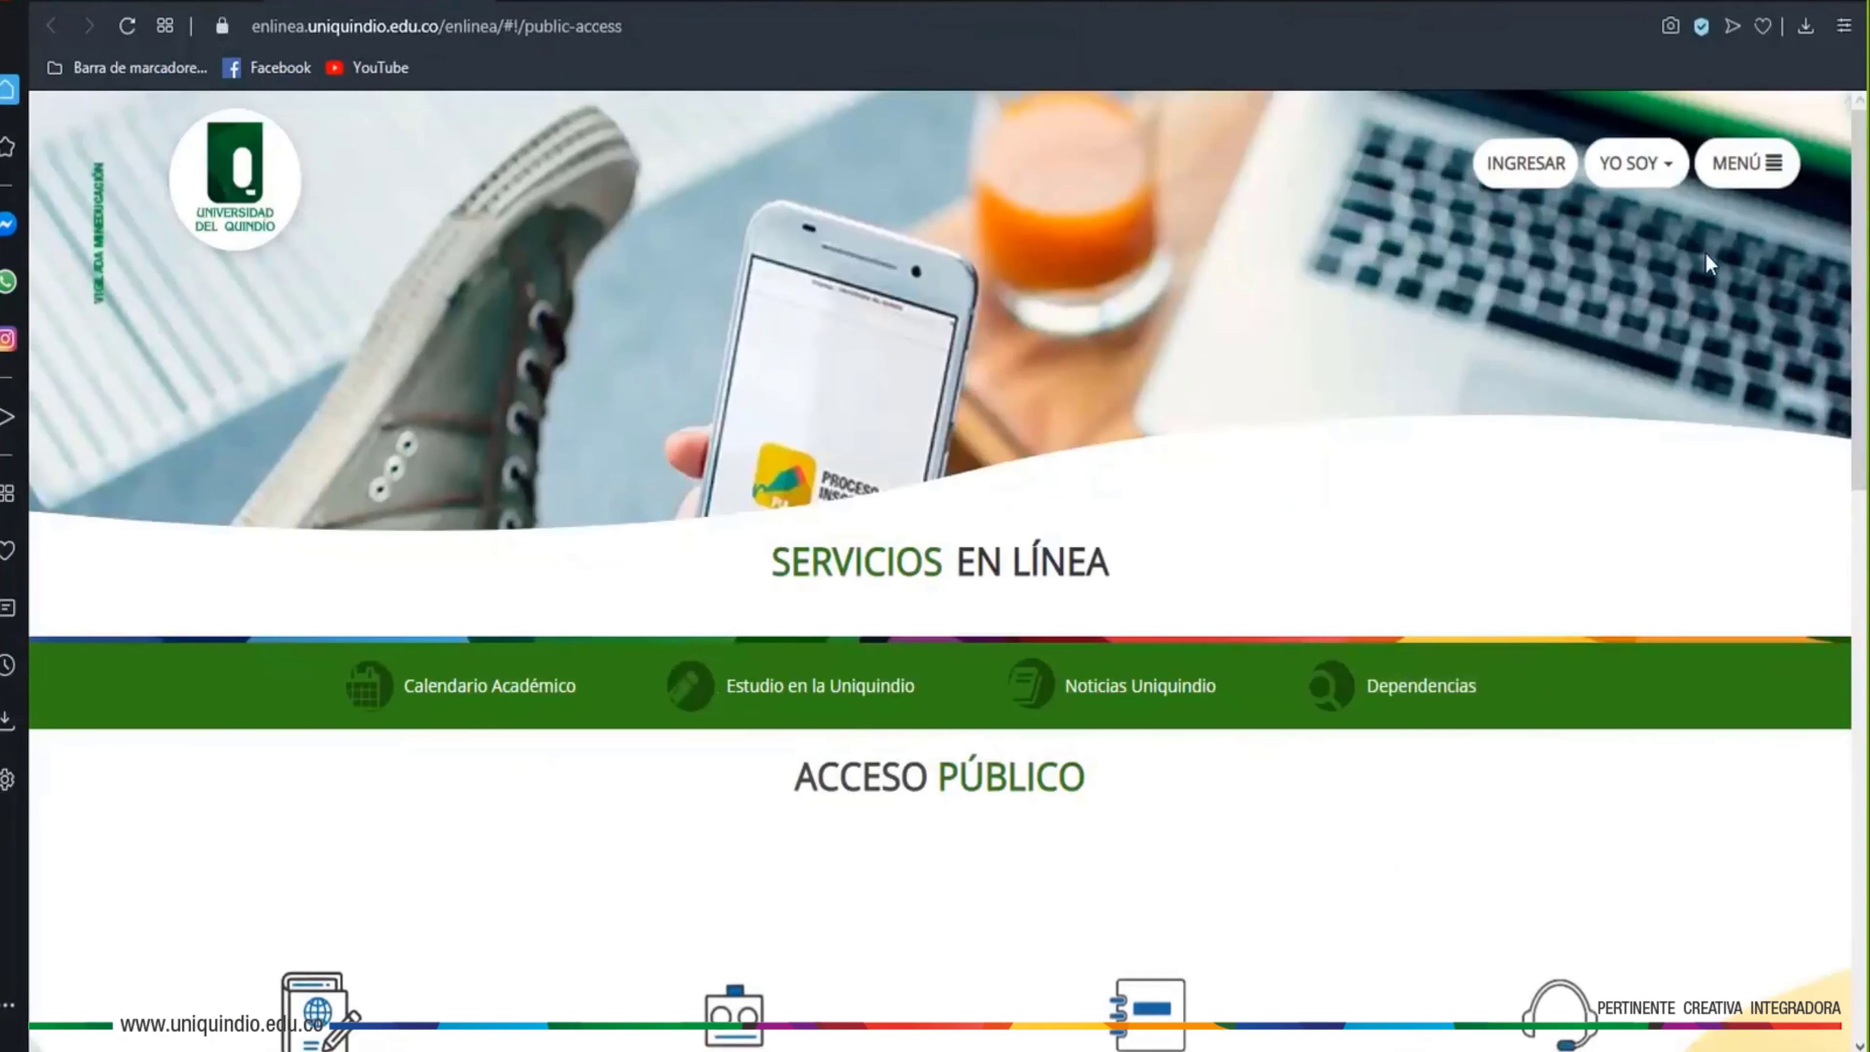
left_click(1737, 162)
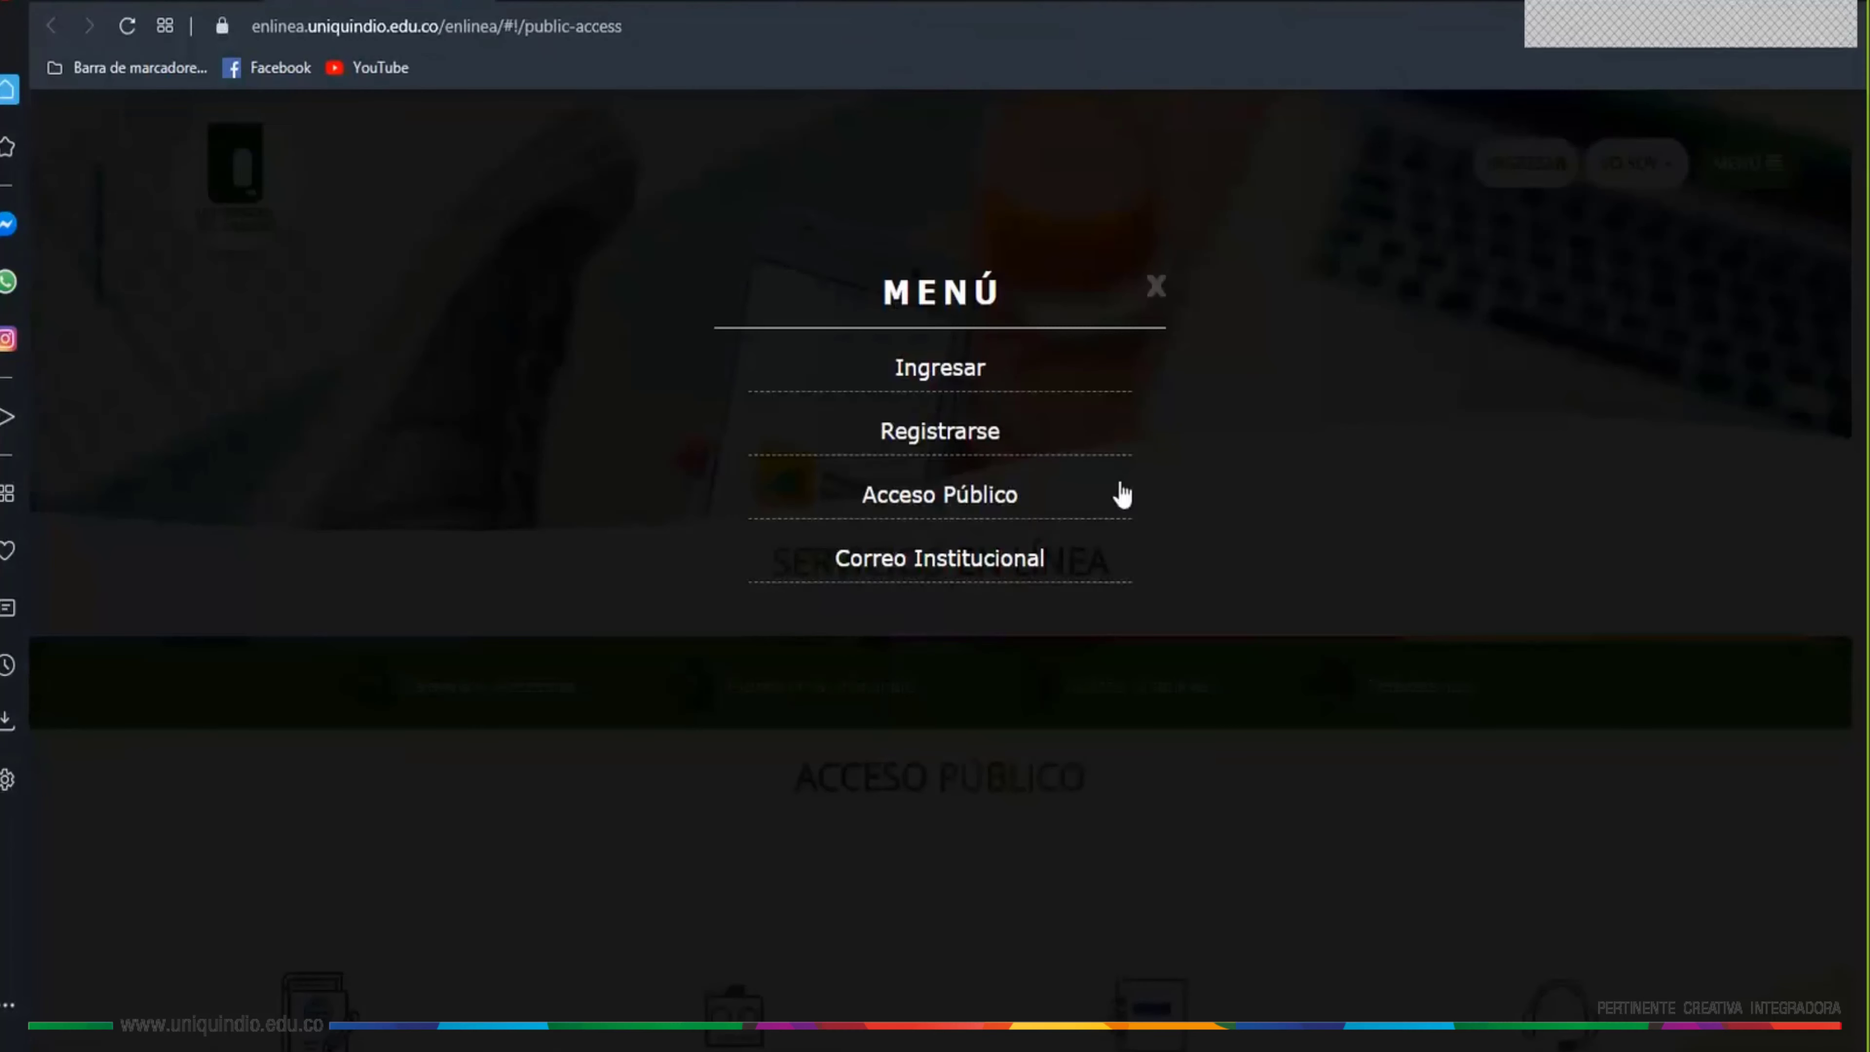
left_click(968, 567)
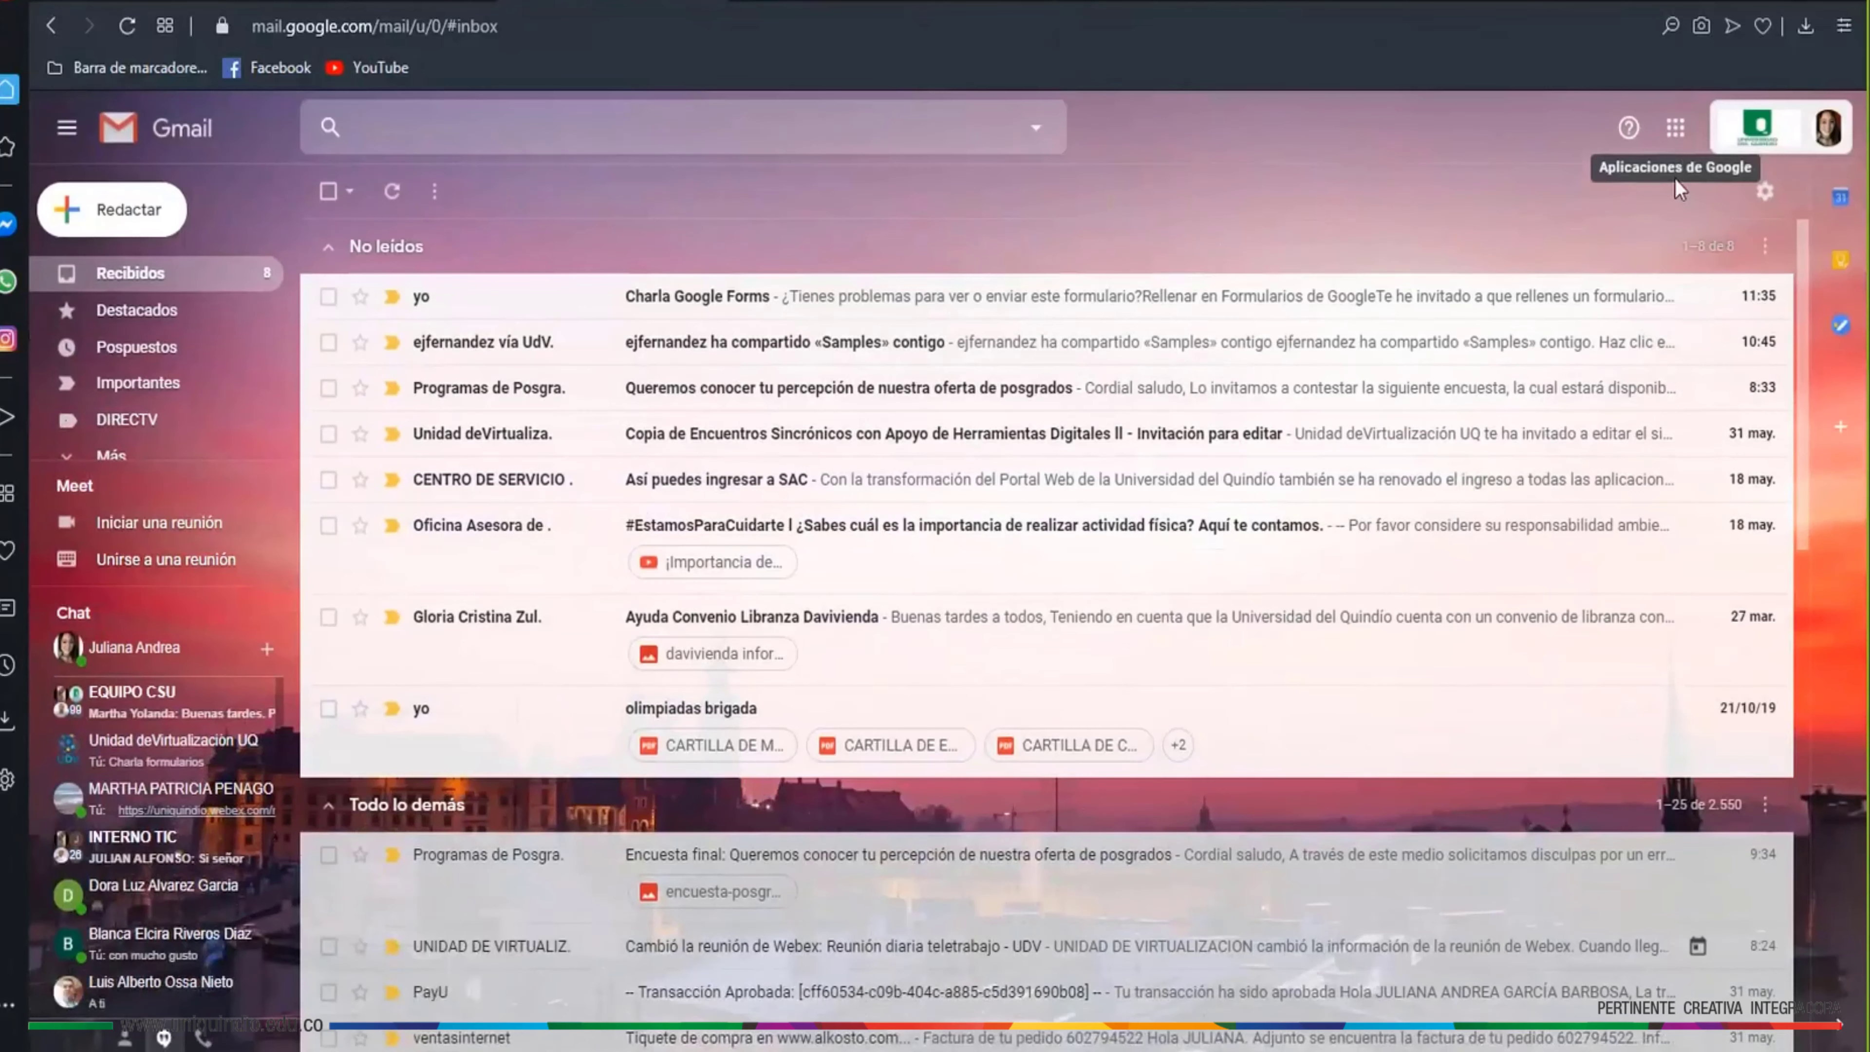
Launch Formularios (Google Forms) from Gmail's Google apps grid
left_click(1676, 130)
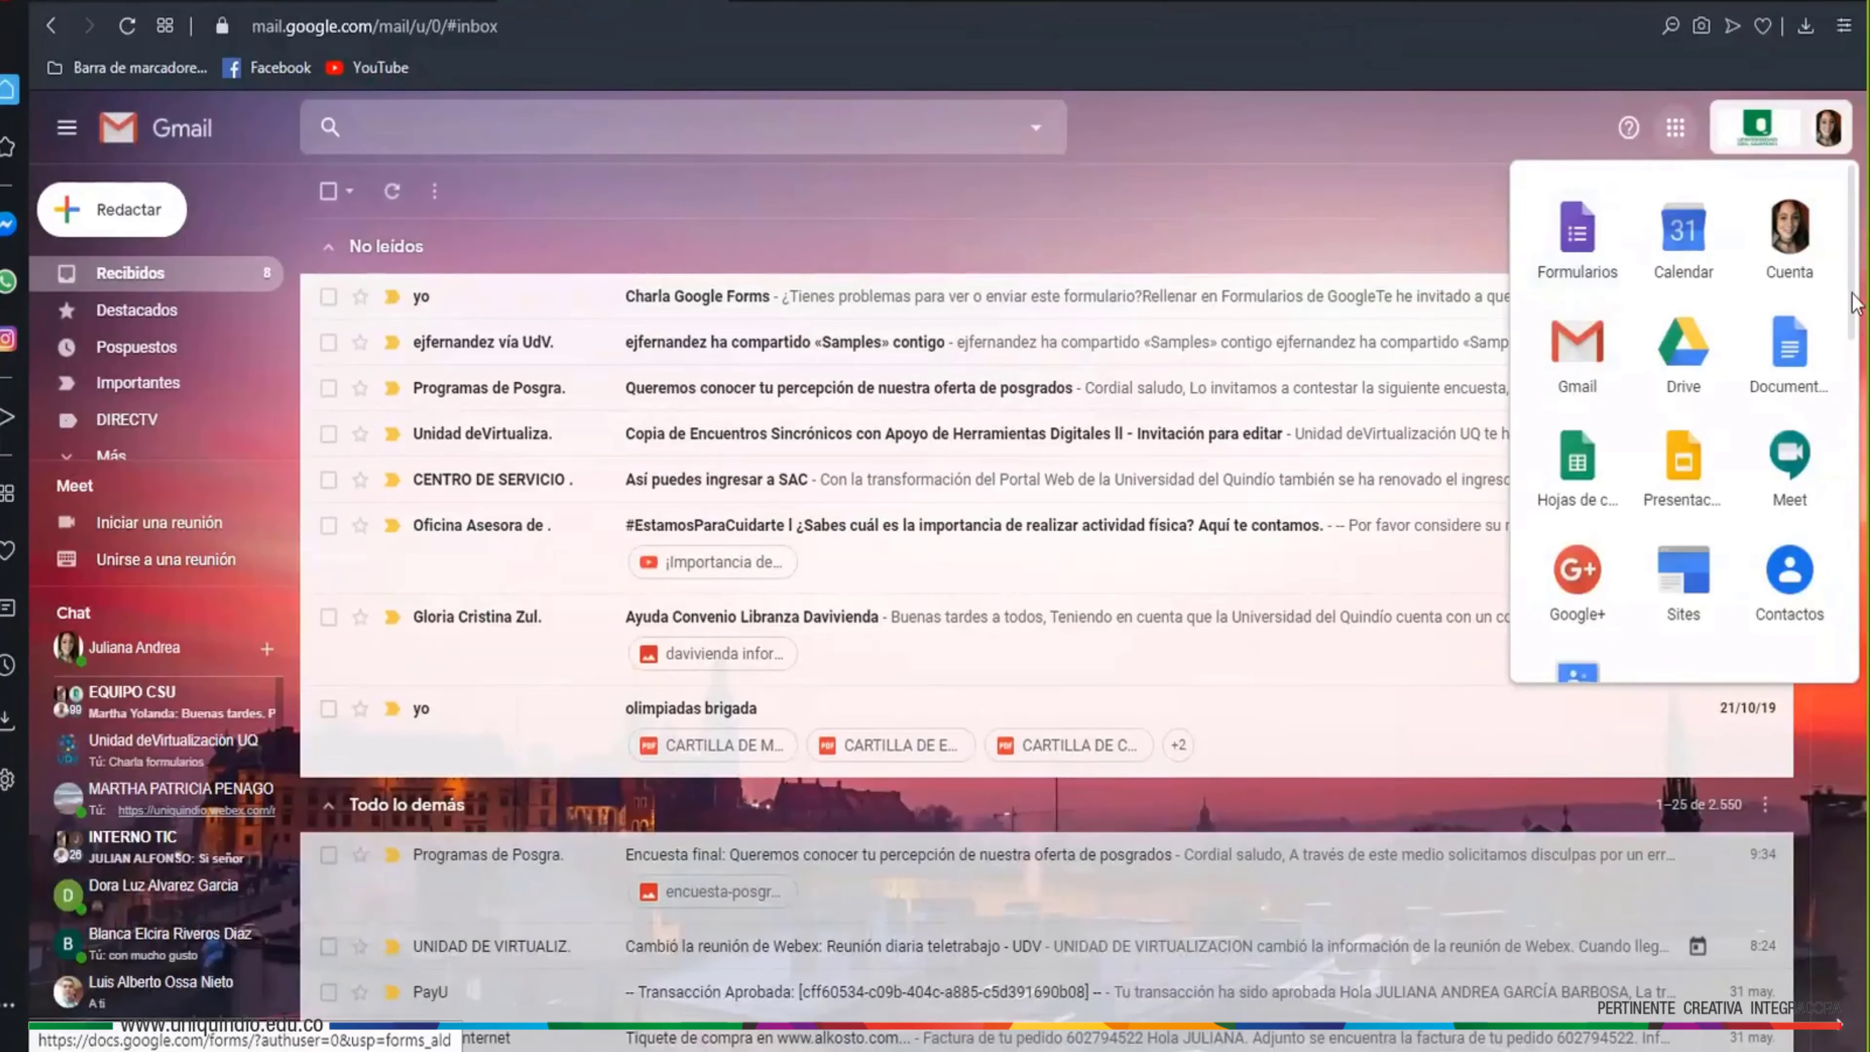
scroll(1854, 324, "down", 3)
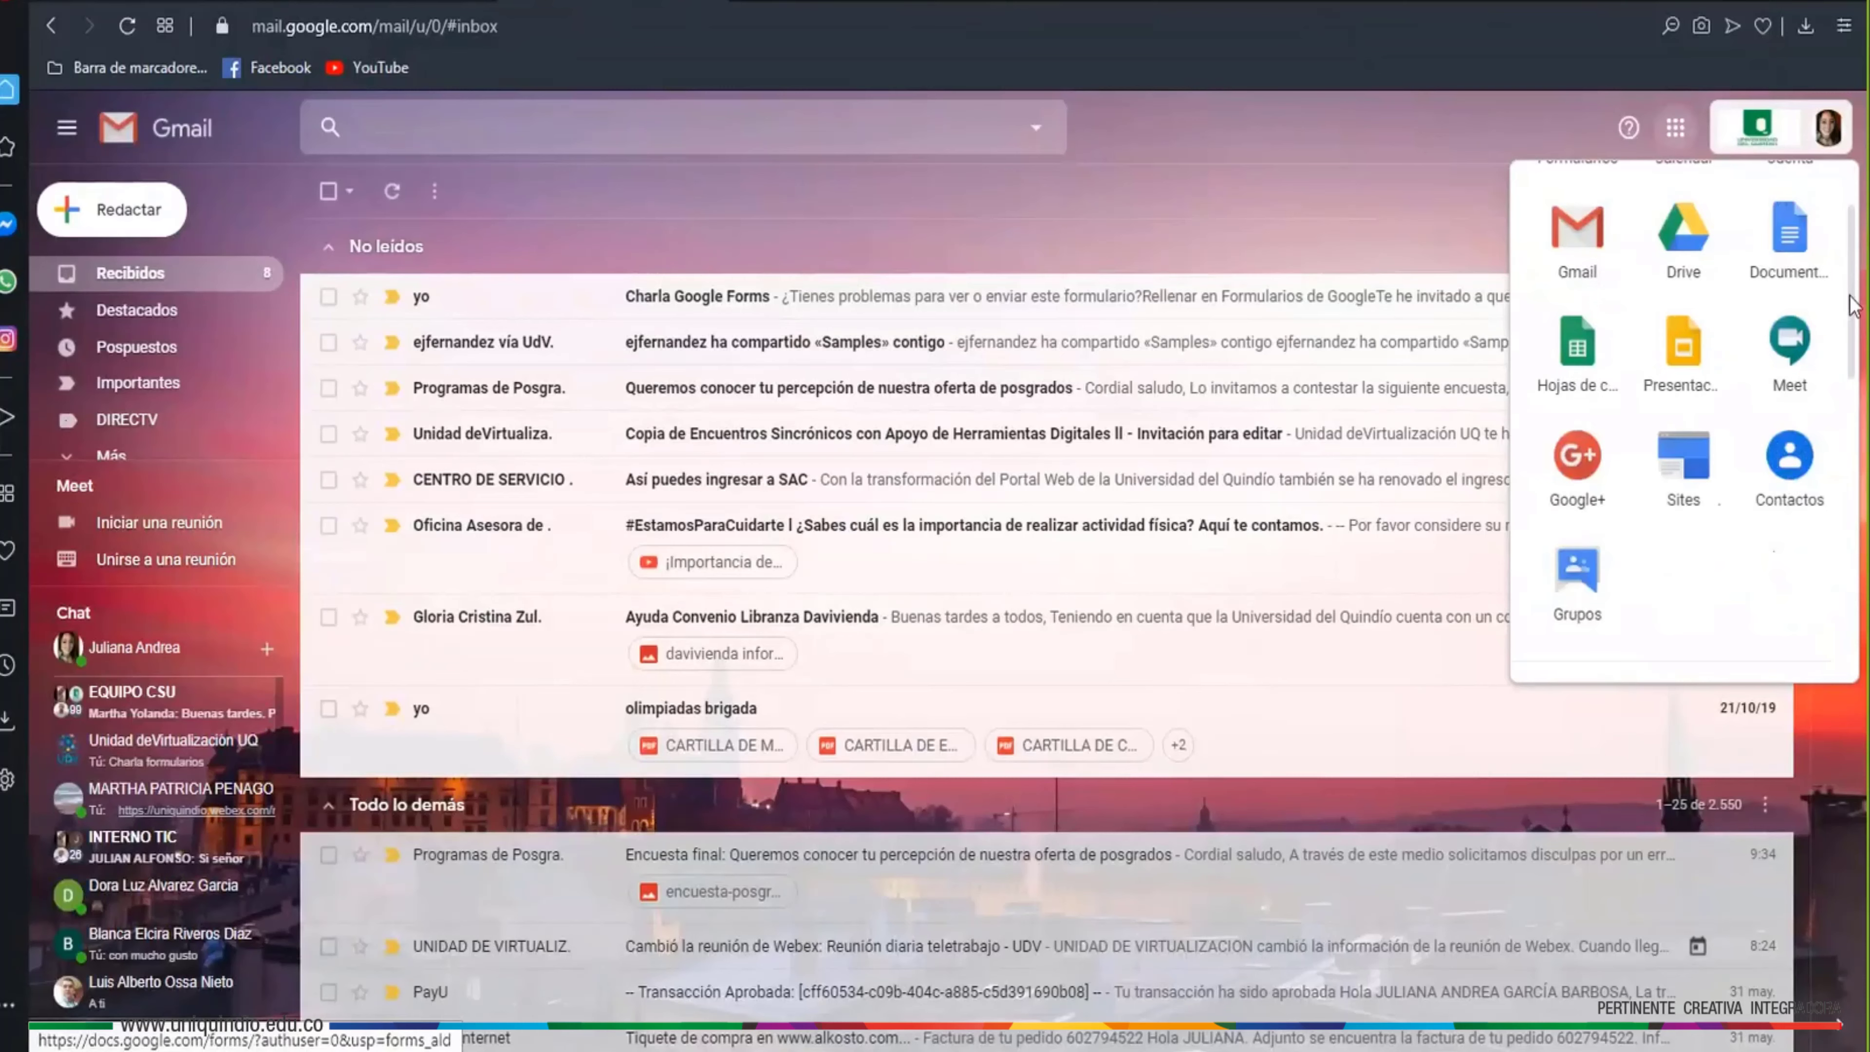
left_click_drag(1854, 354, 1842, 492)
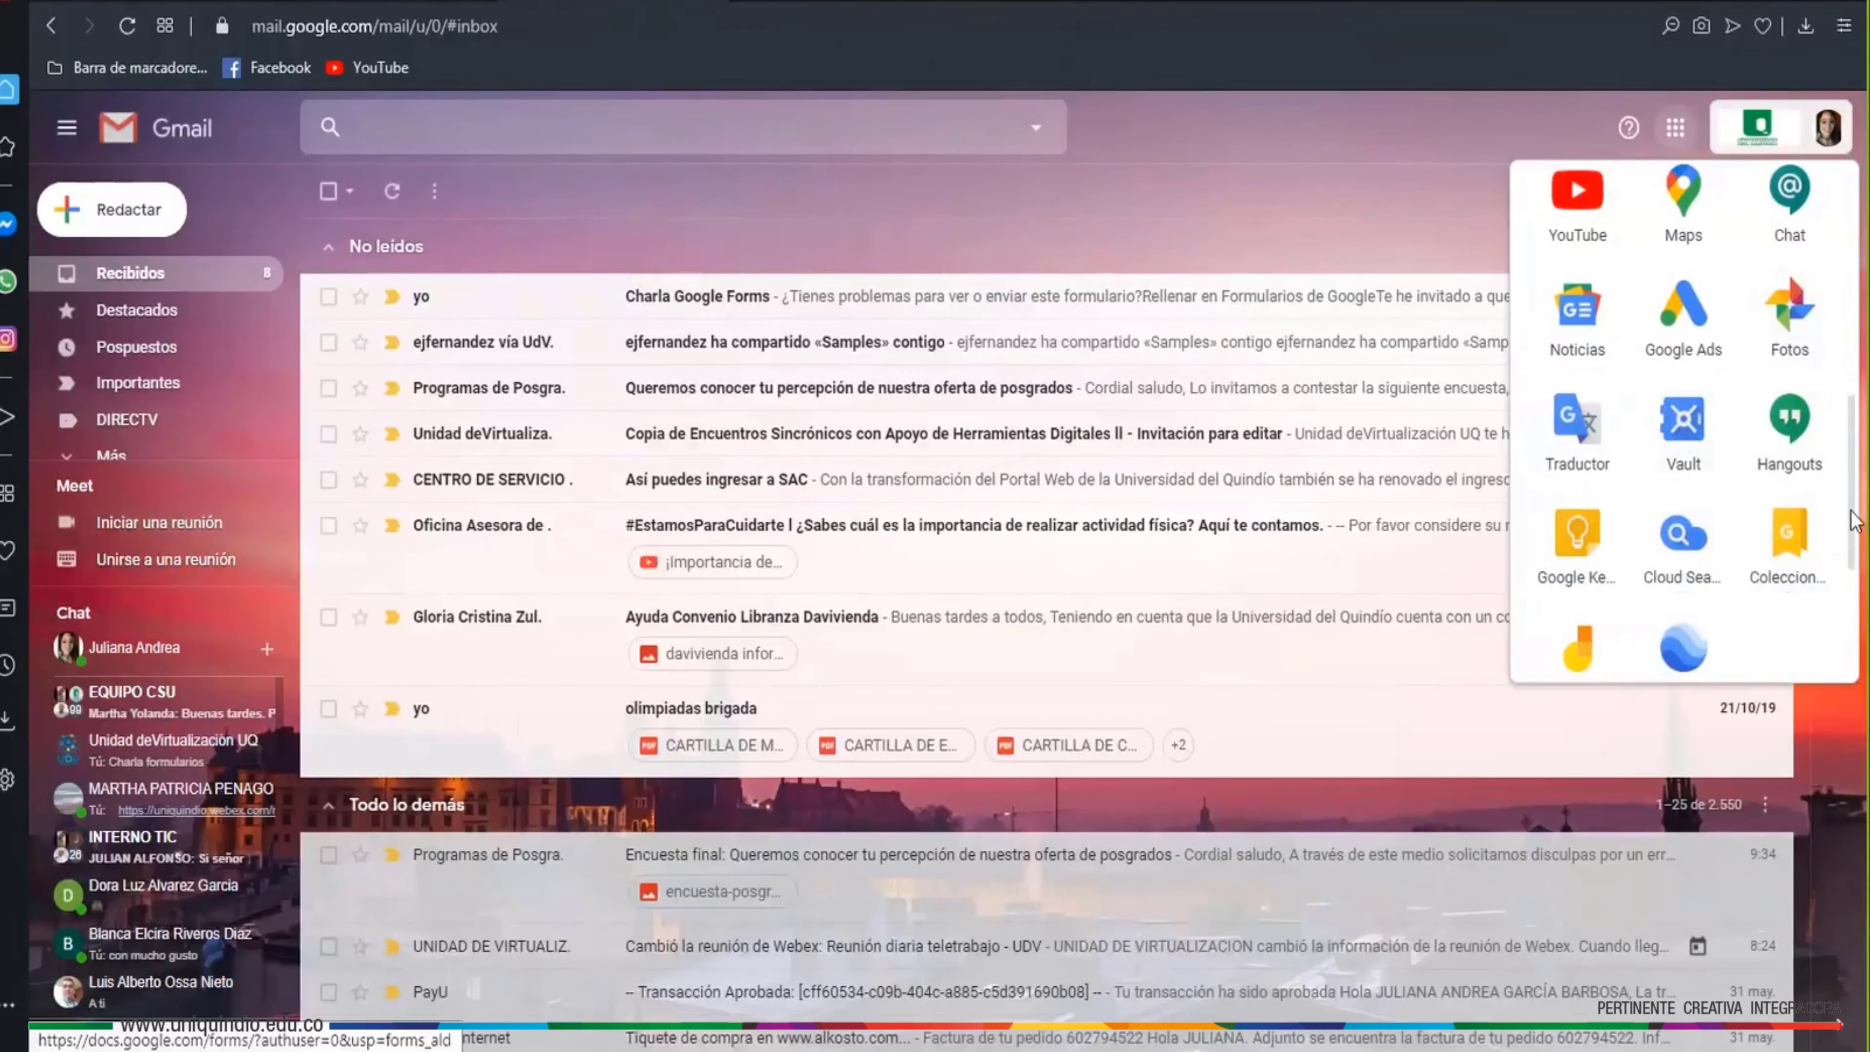
left_click_drag(1851, 525, 1852, 269)
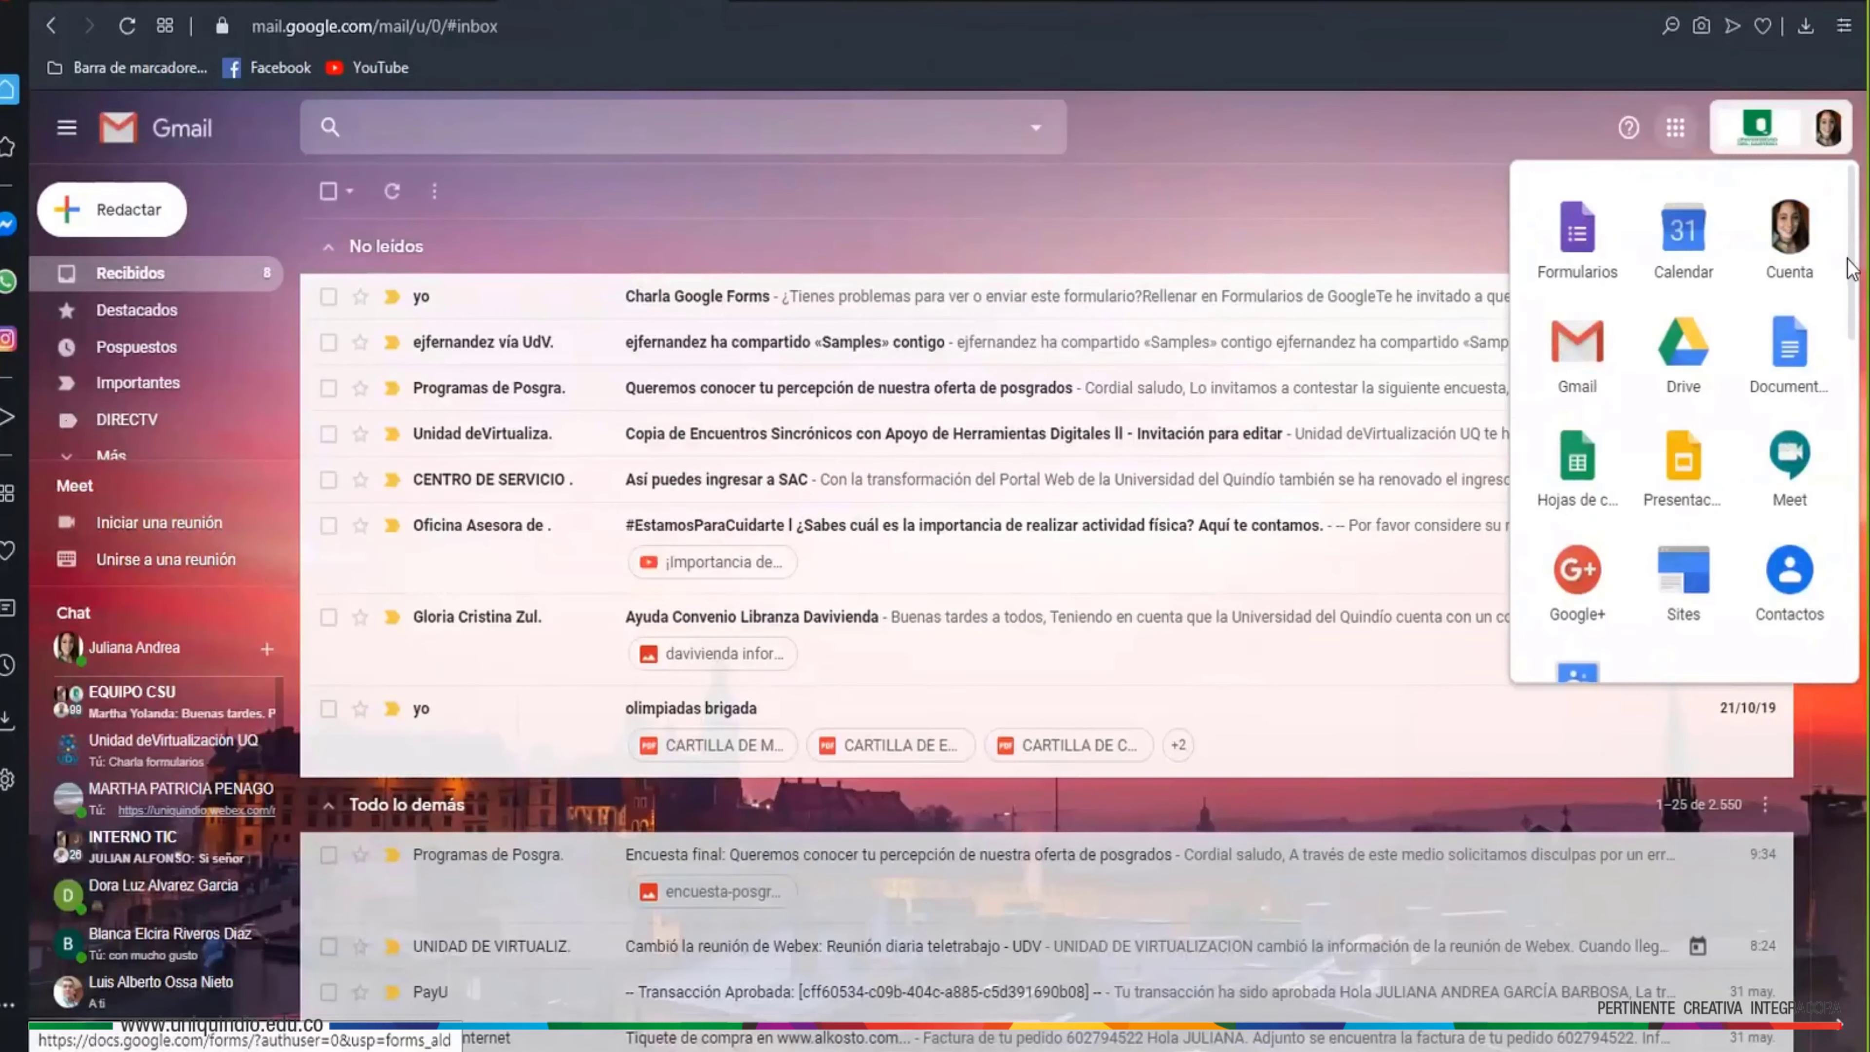
left_click(1585, 243)
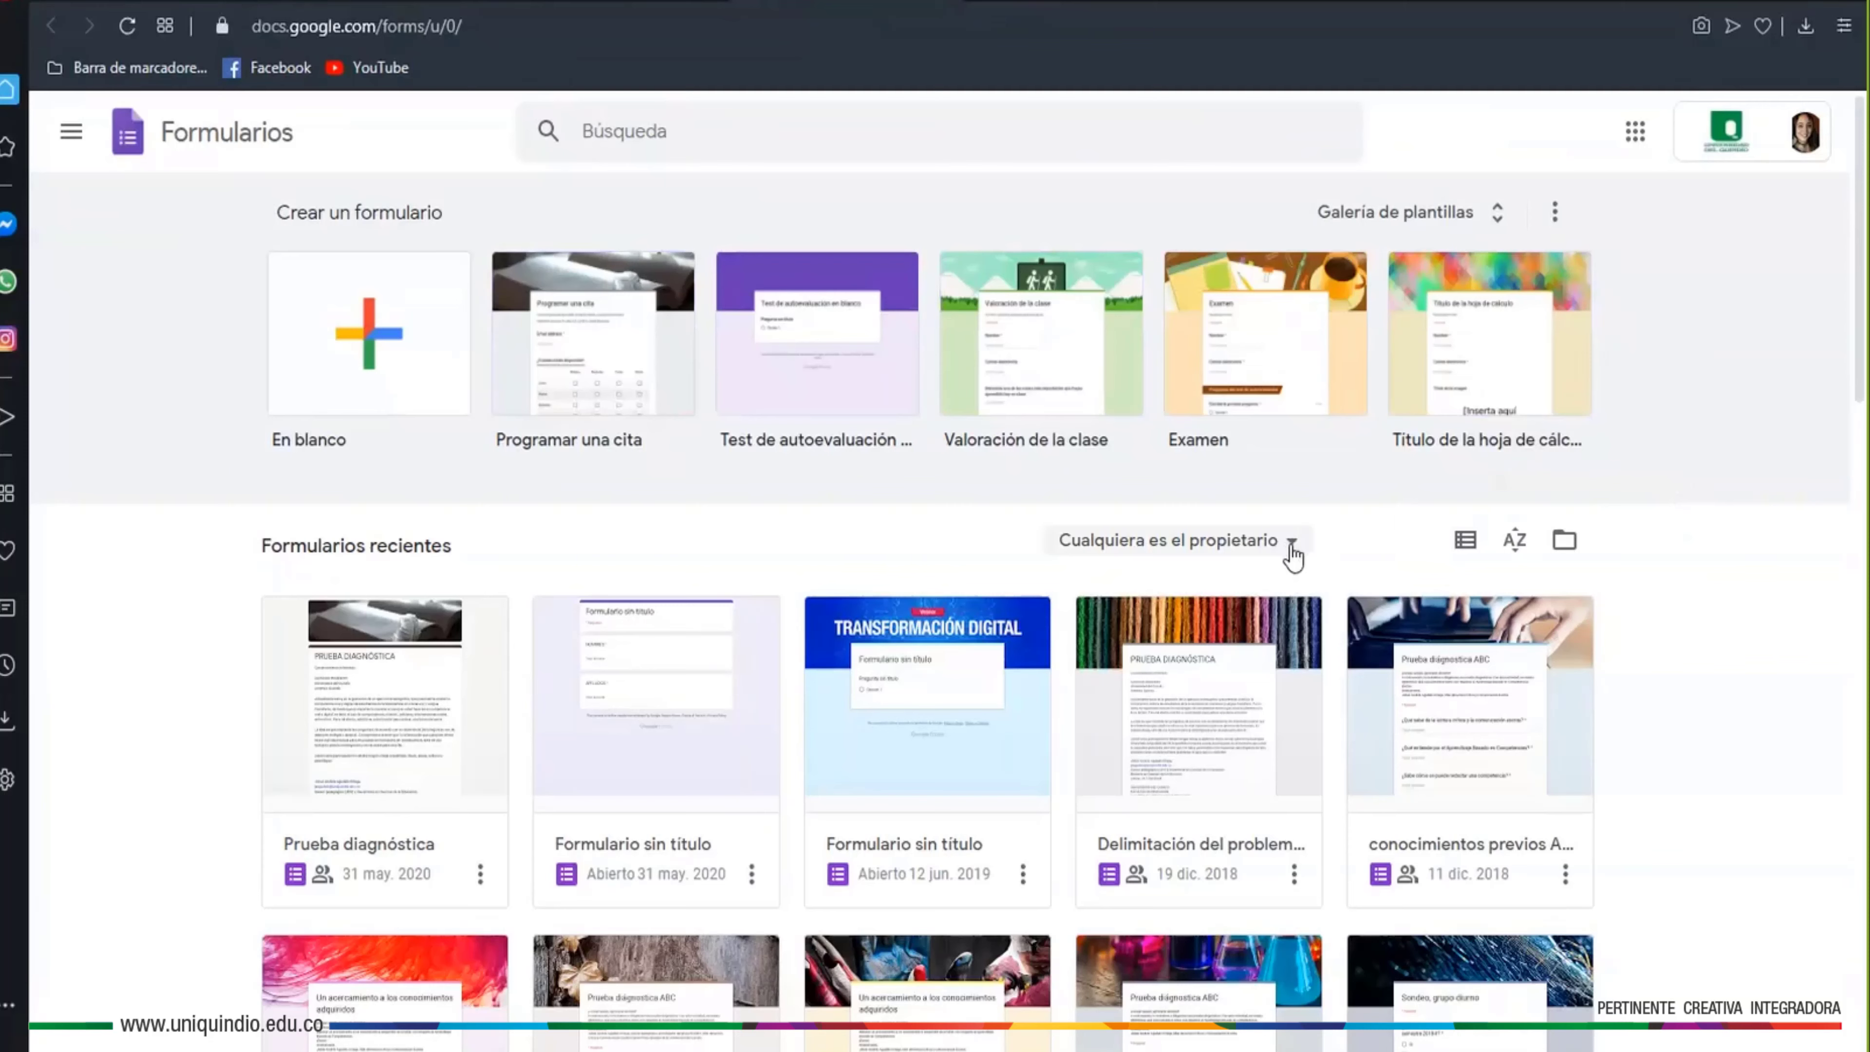
Filter the recent forms to show only those with owner Soy el propietario
left_click(1293, 552)
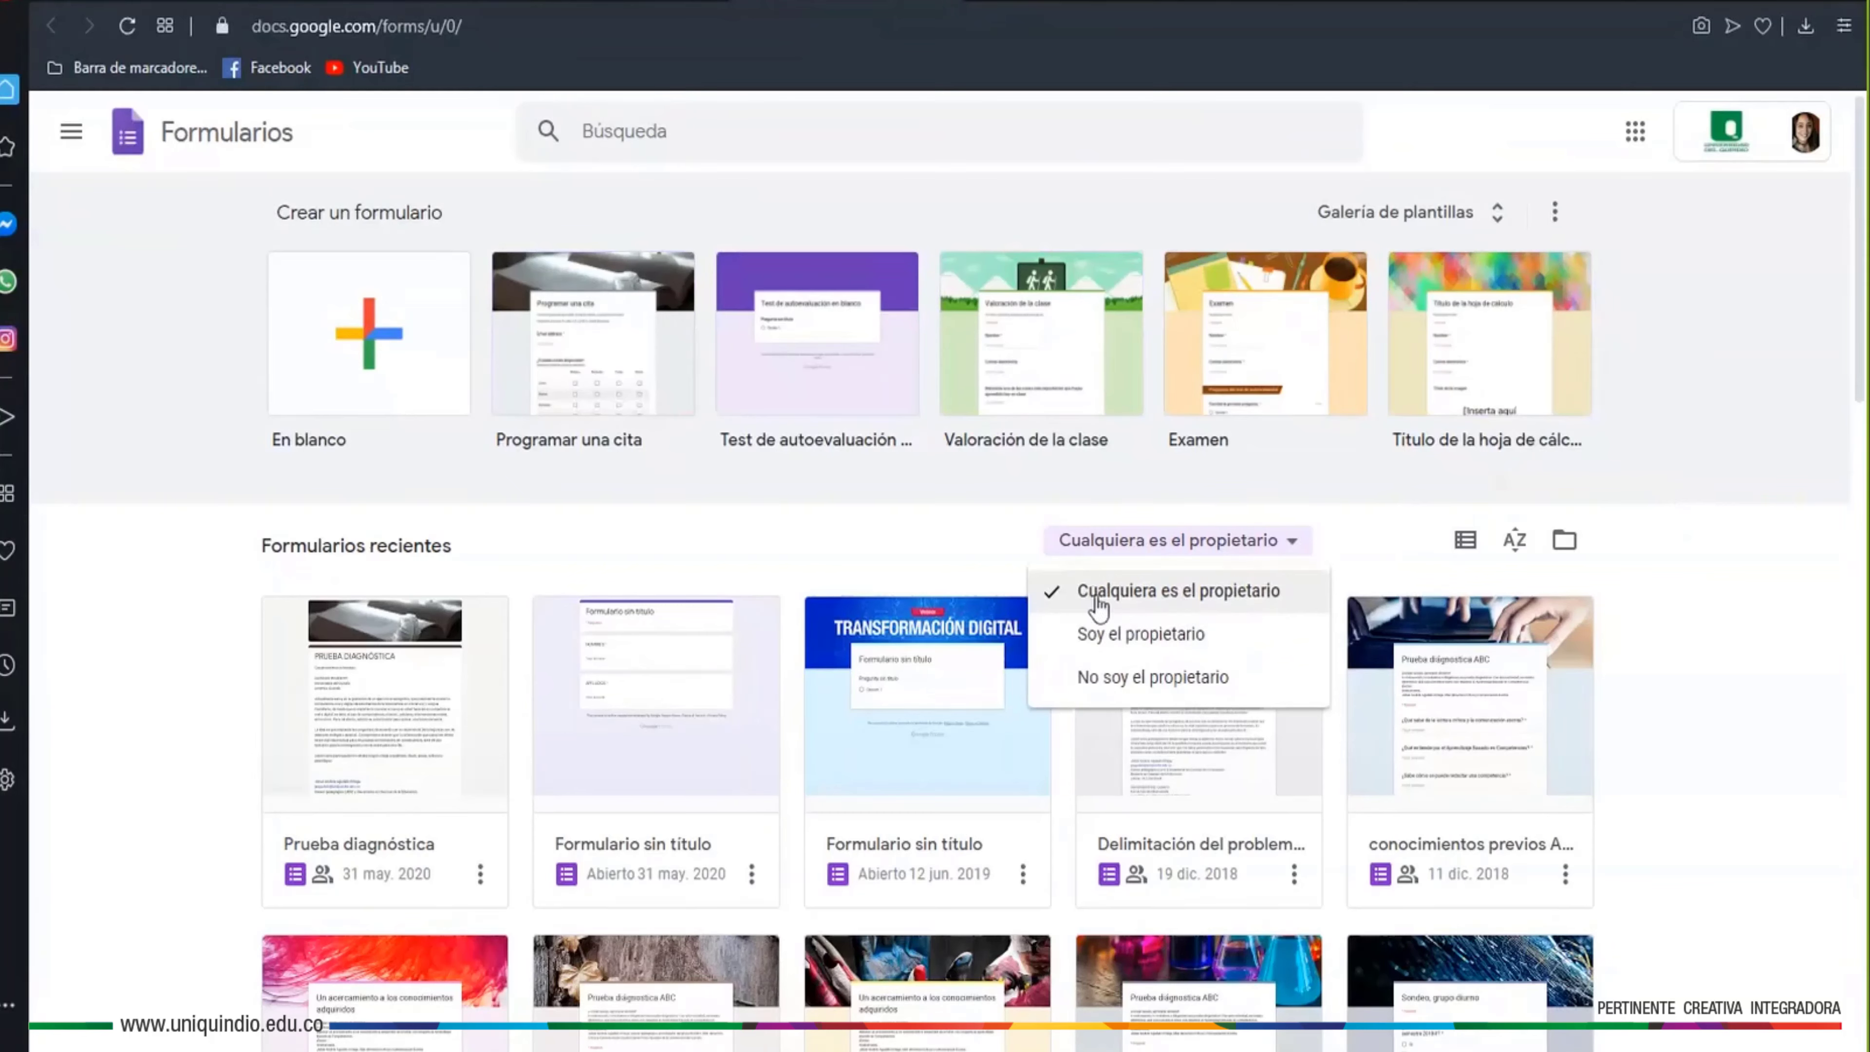
left_click(1111, 637)
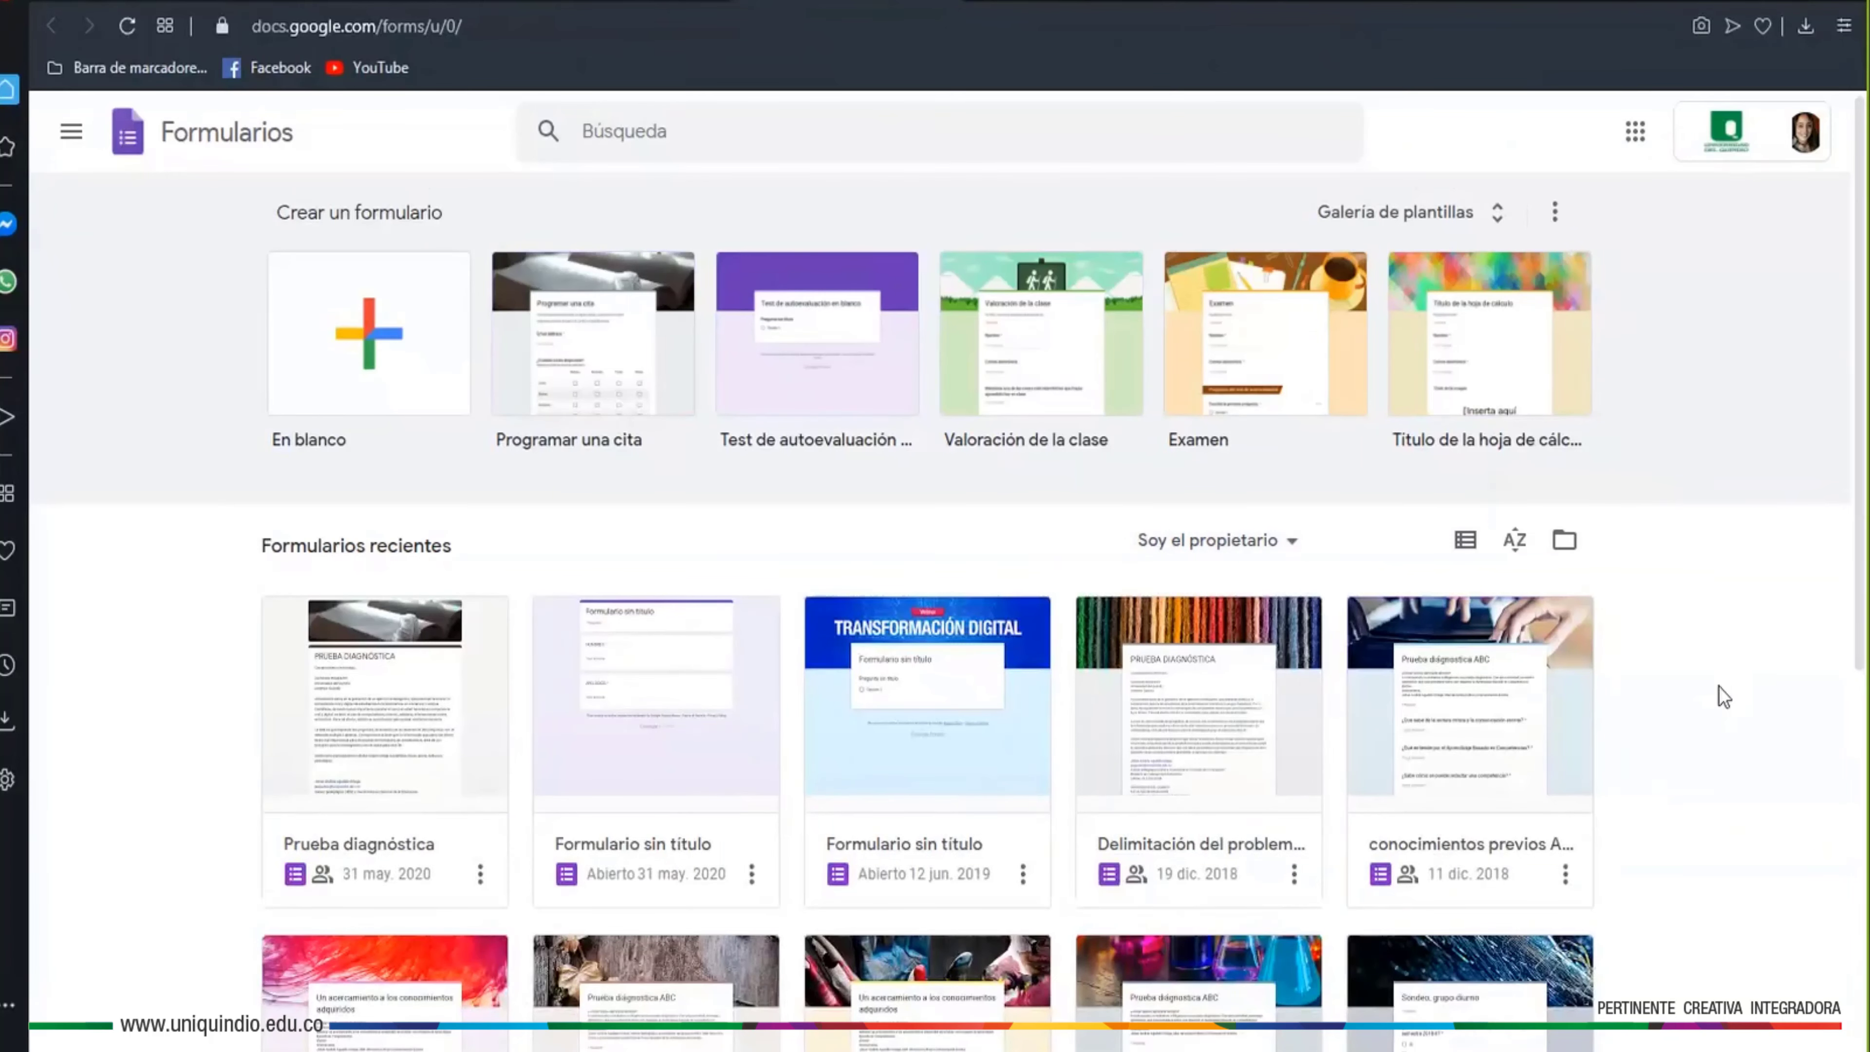
scroll(1723, 695, "down", 5)
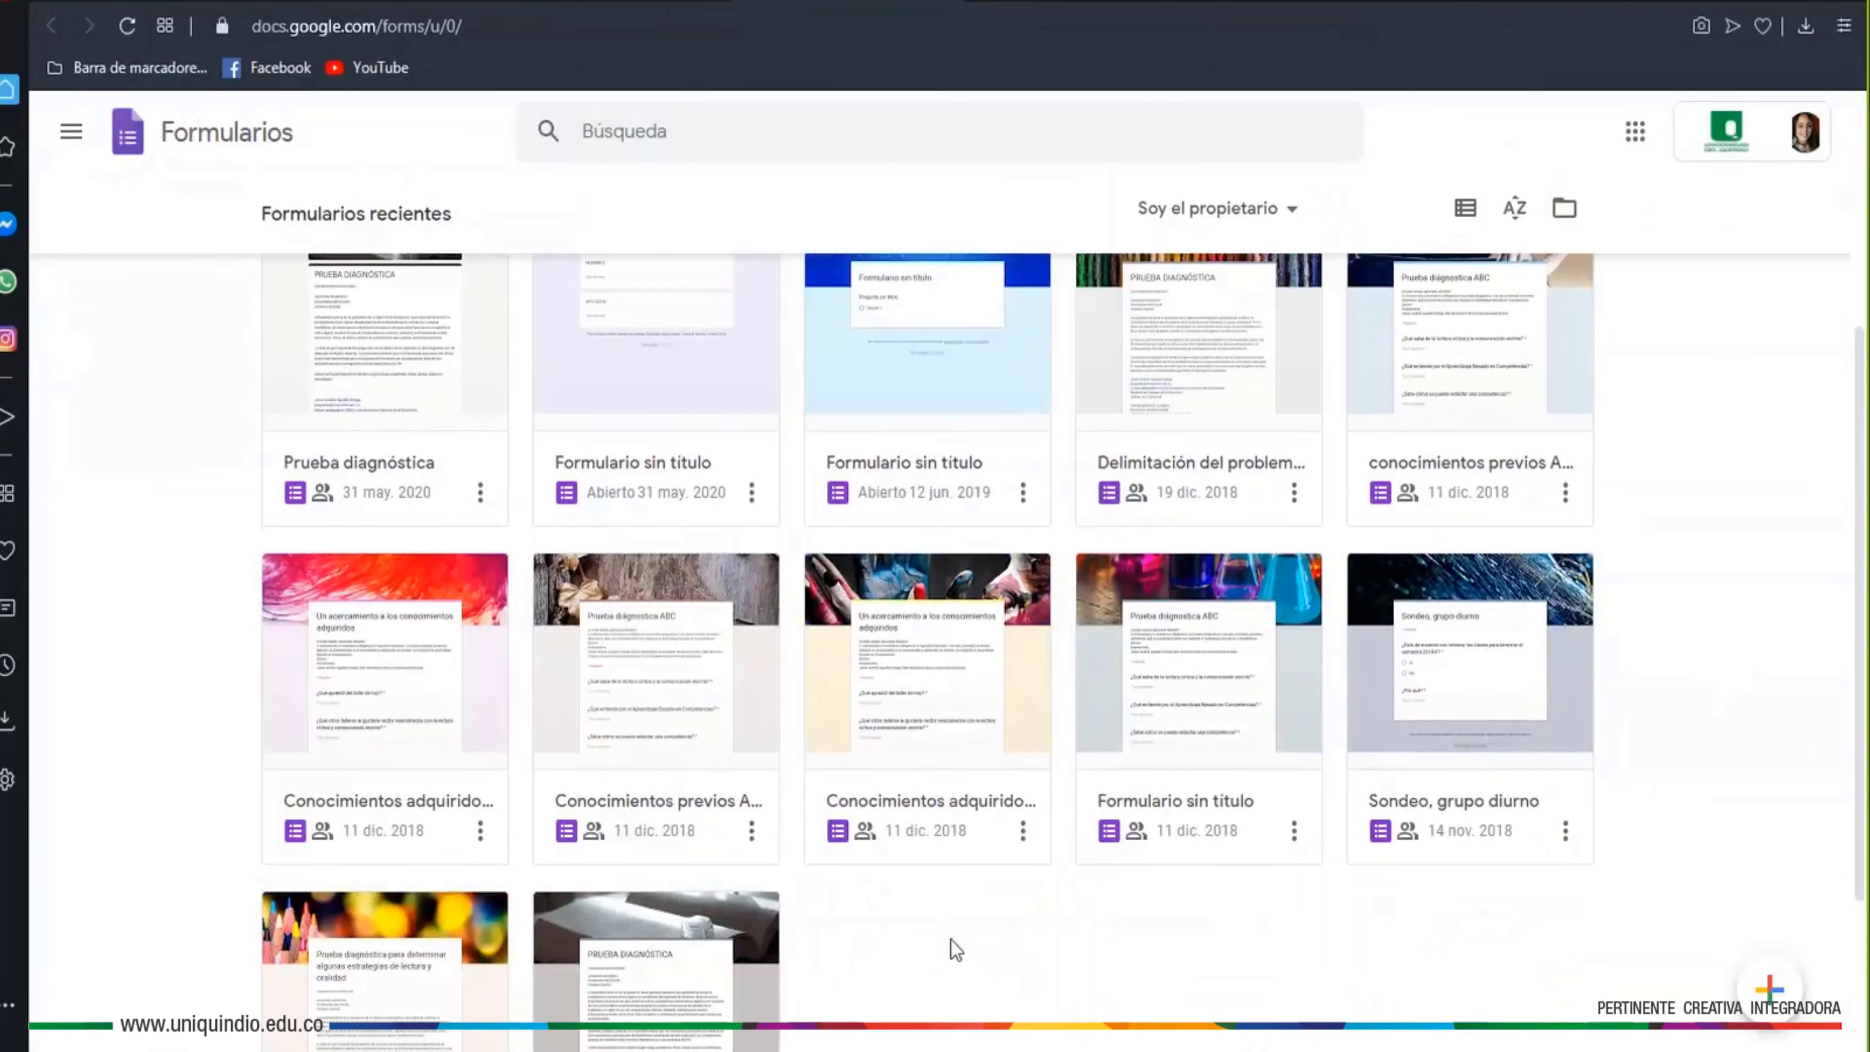
scroll(1653, 733, "up", 5)
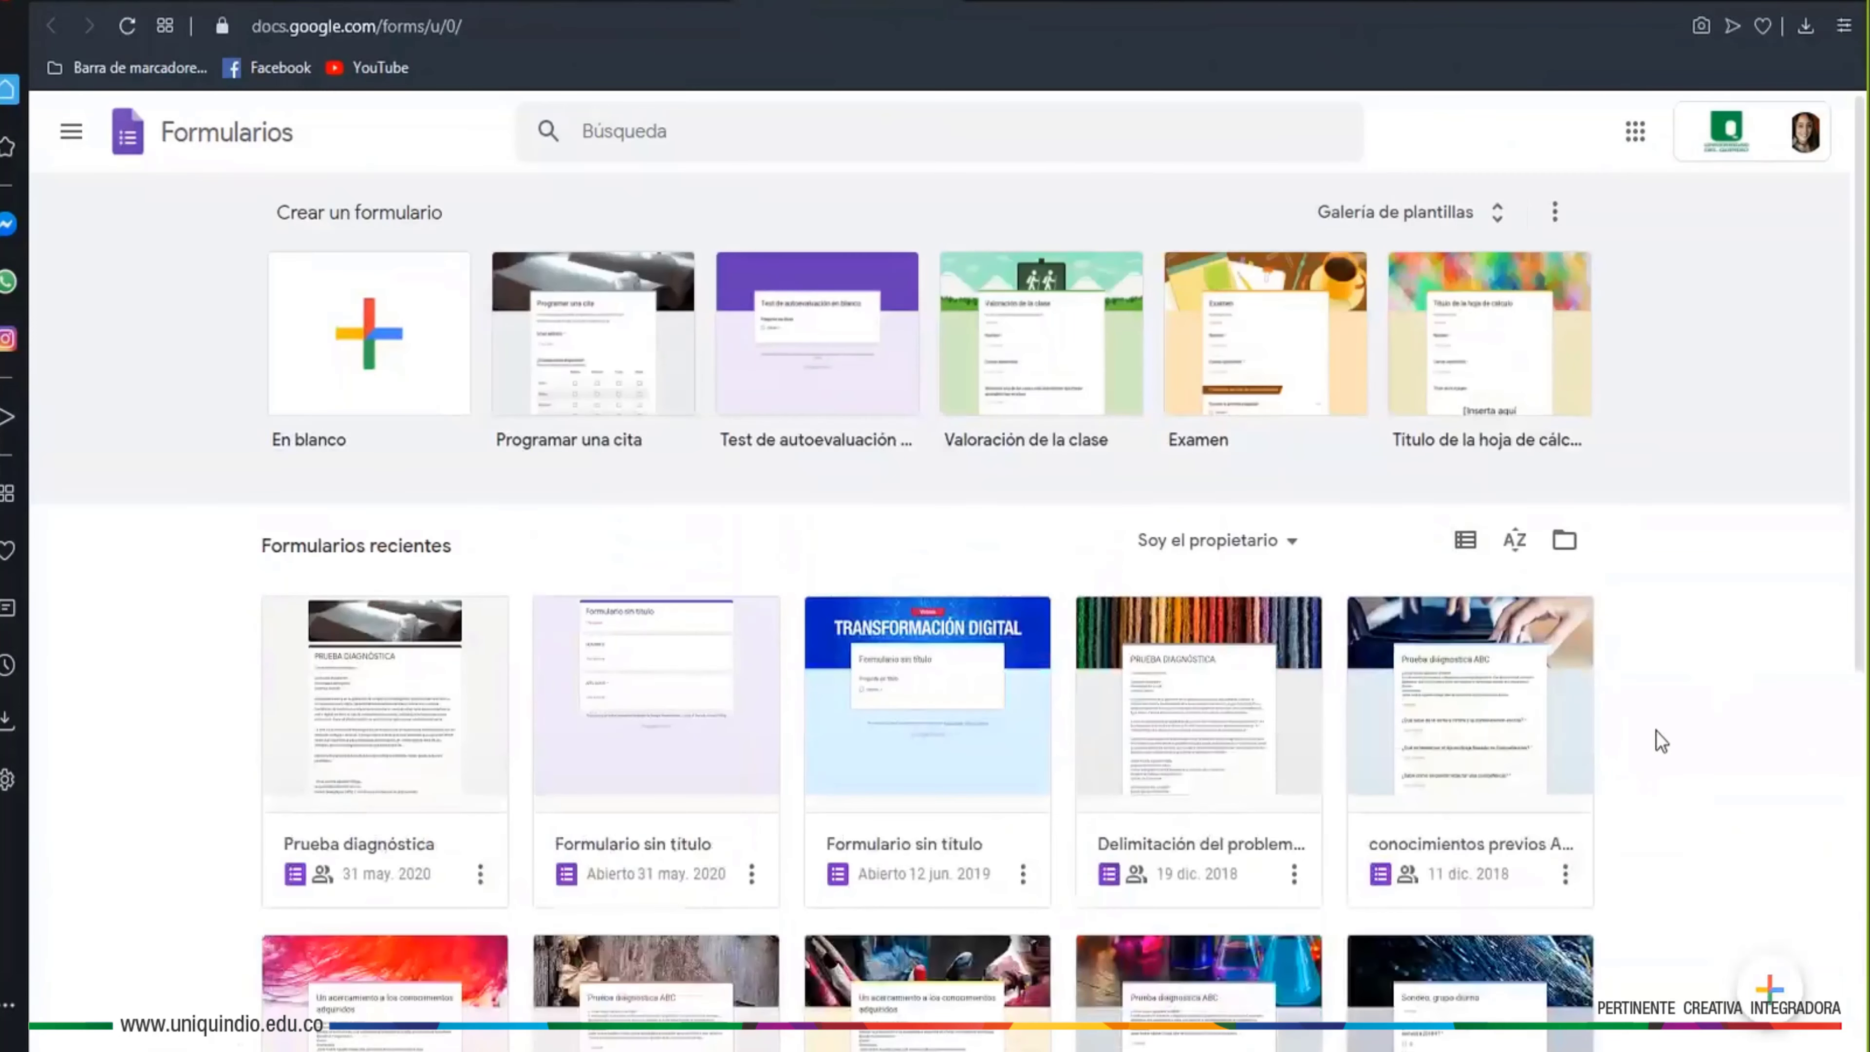
Switch the owner filter to No soy el propietario and show recent forms as a list
left_click(1302, 551)
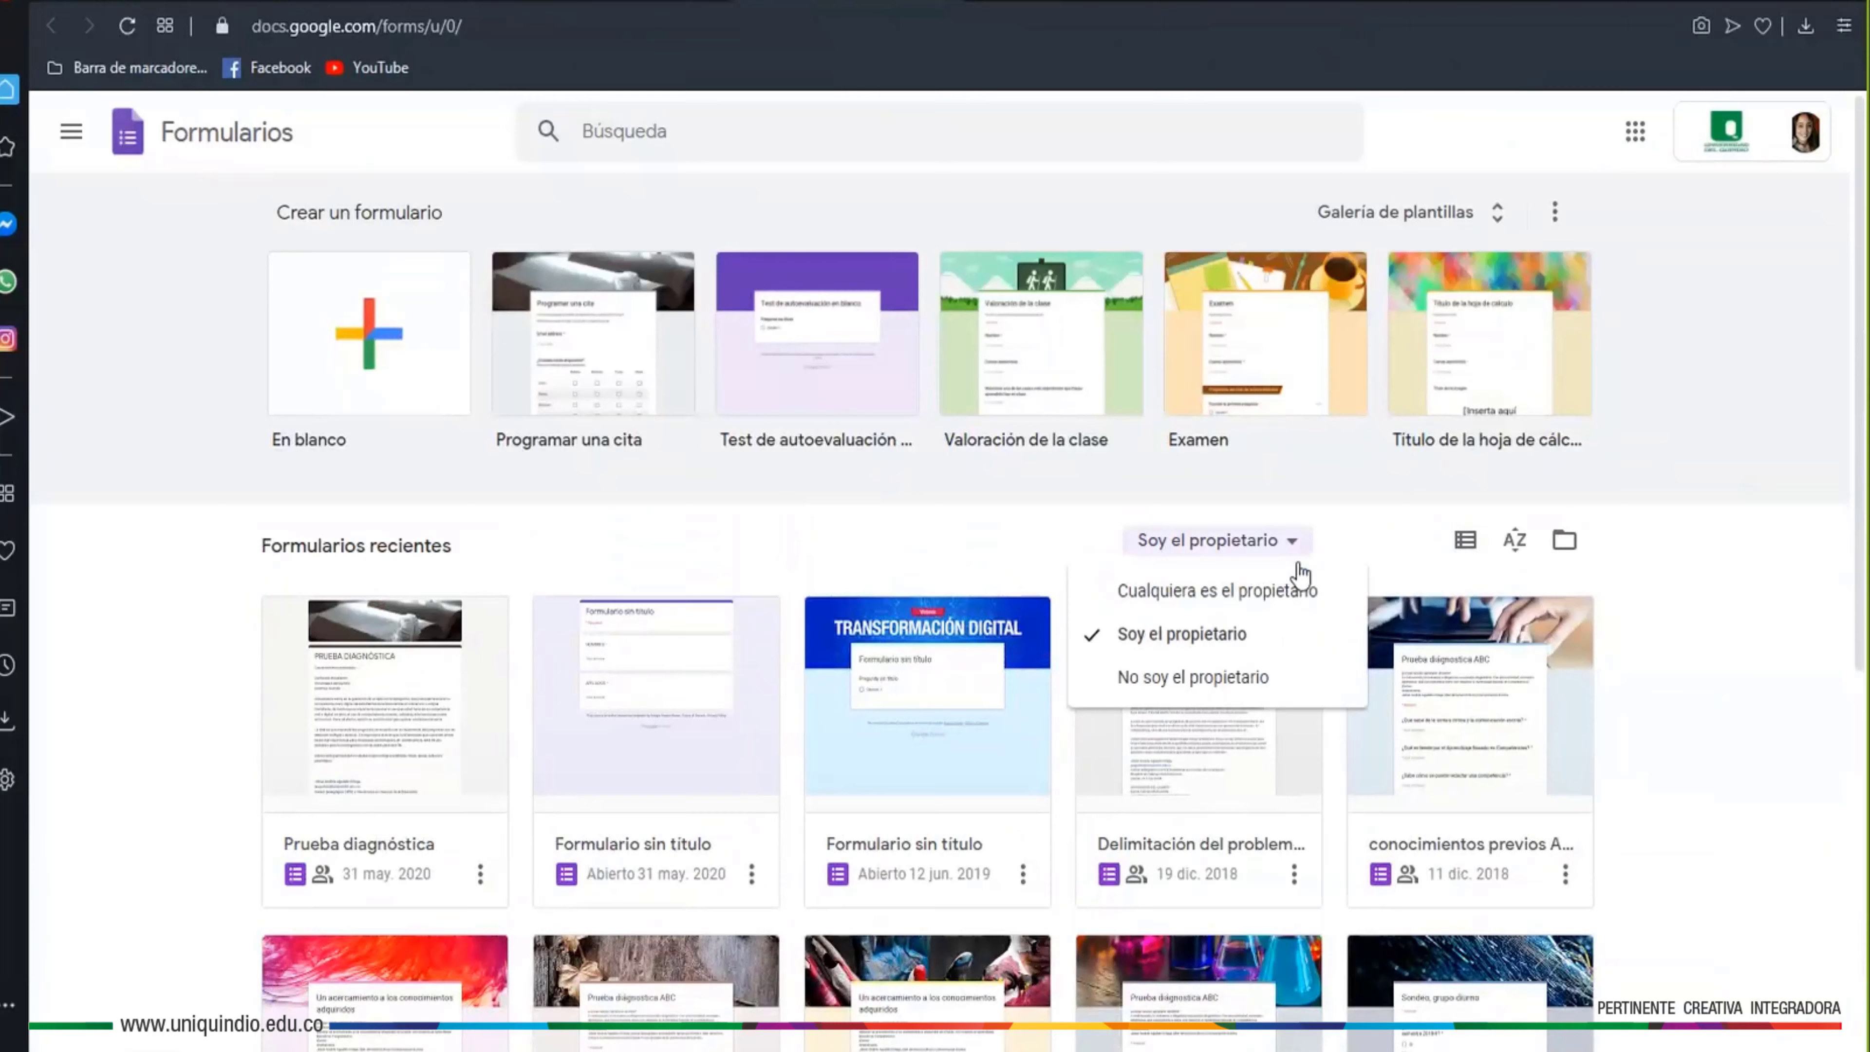
left_click(1237, 673)
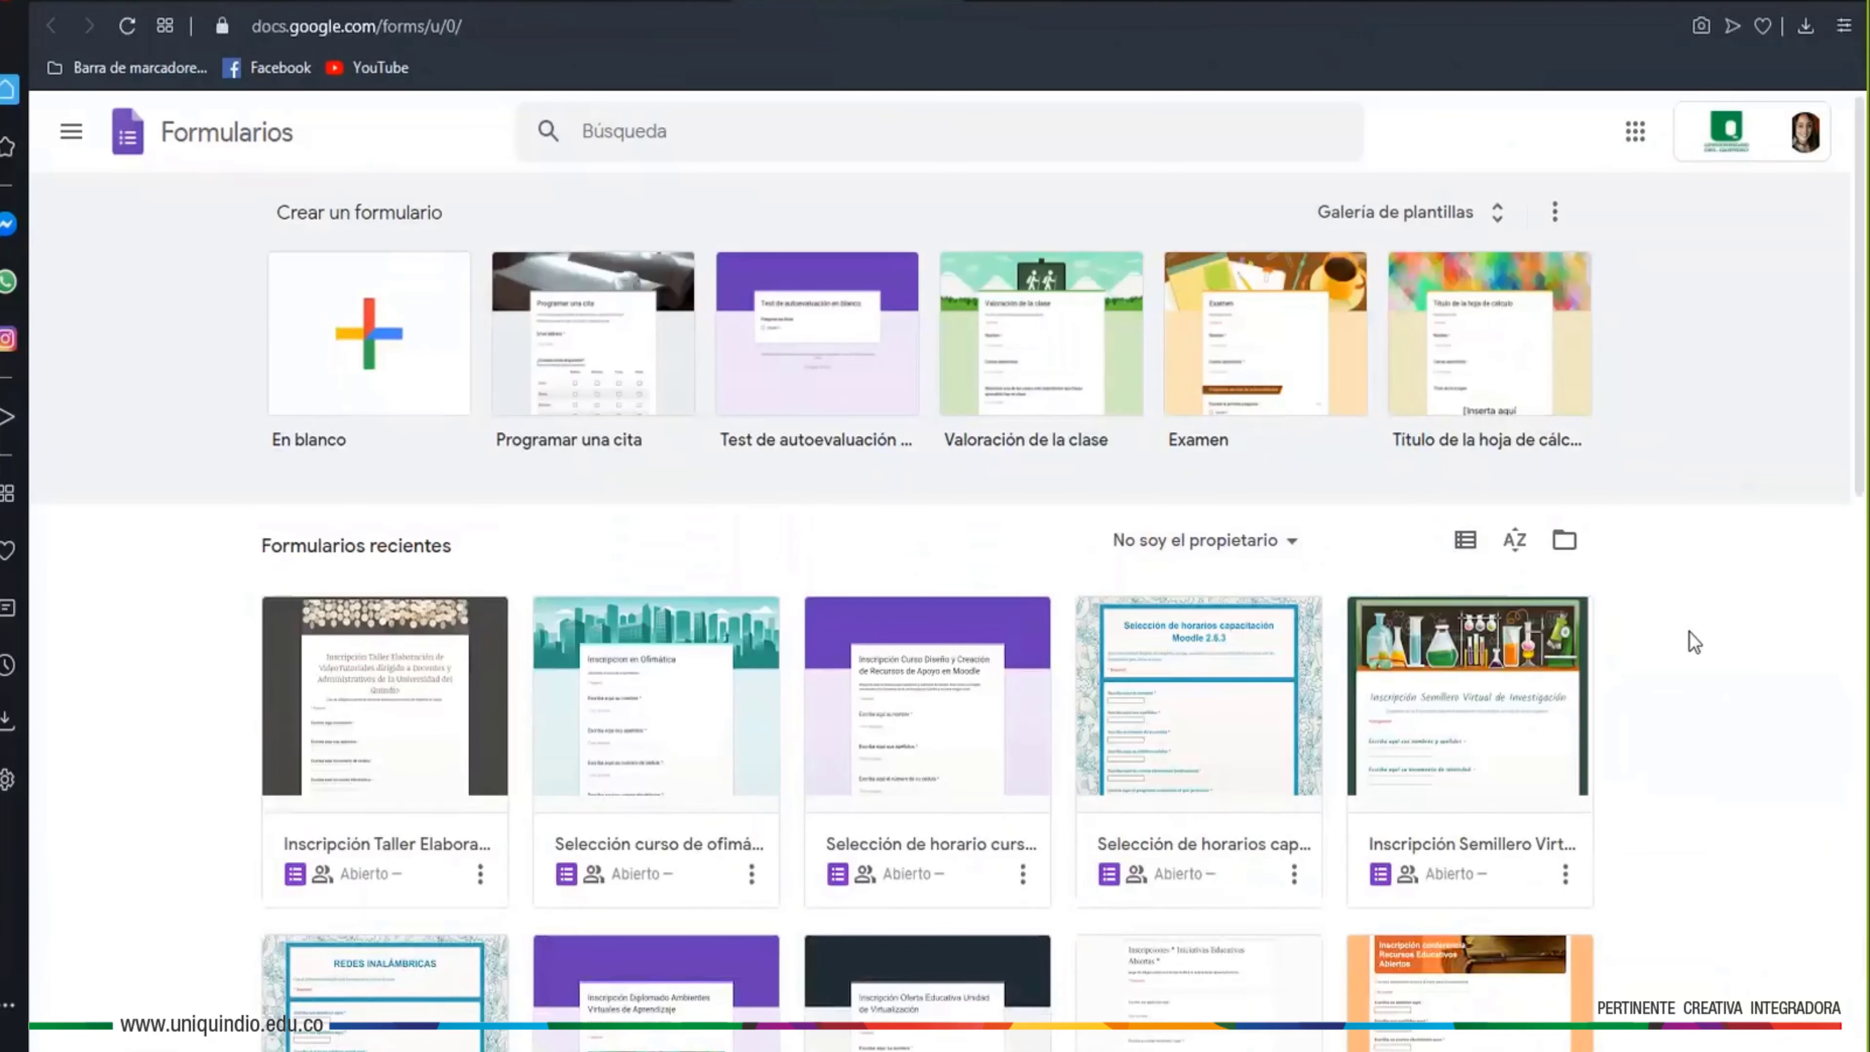
scroll(1689, 640, "down", 6)
scroll(1689, 652, "down", 10)
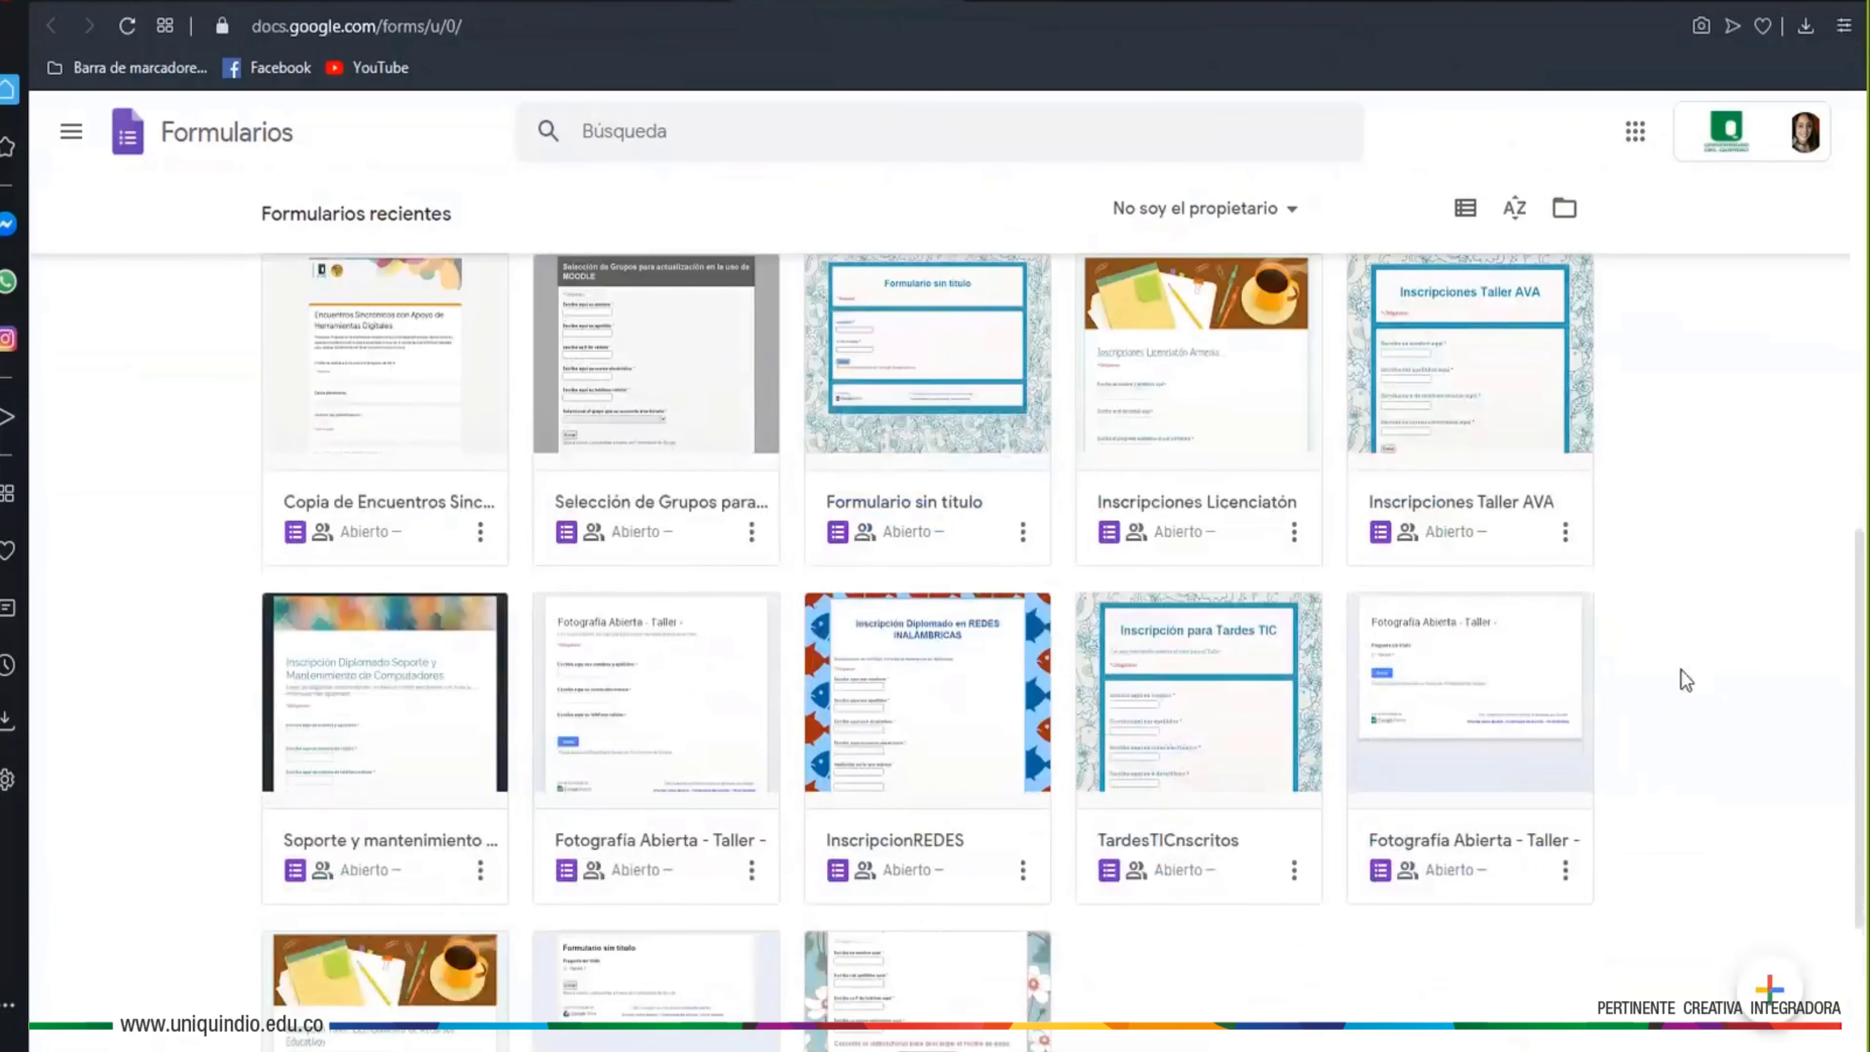
scroll(1131, 764, "up", 15)
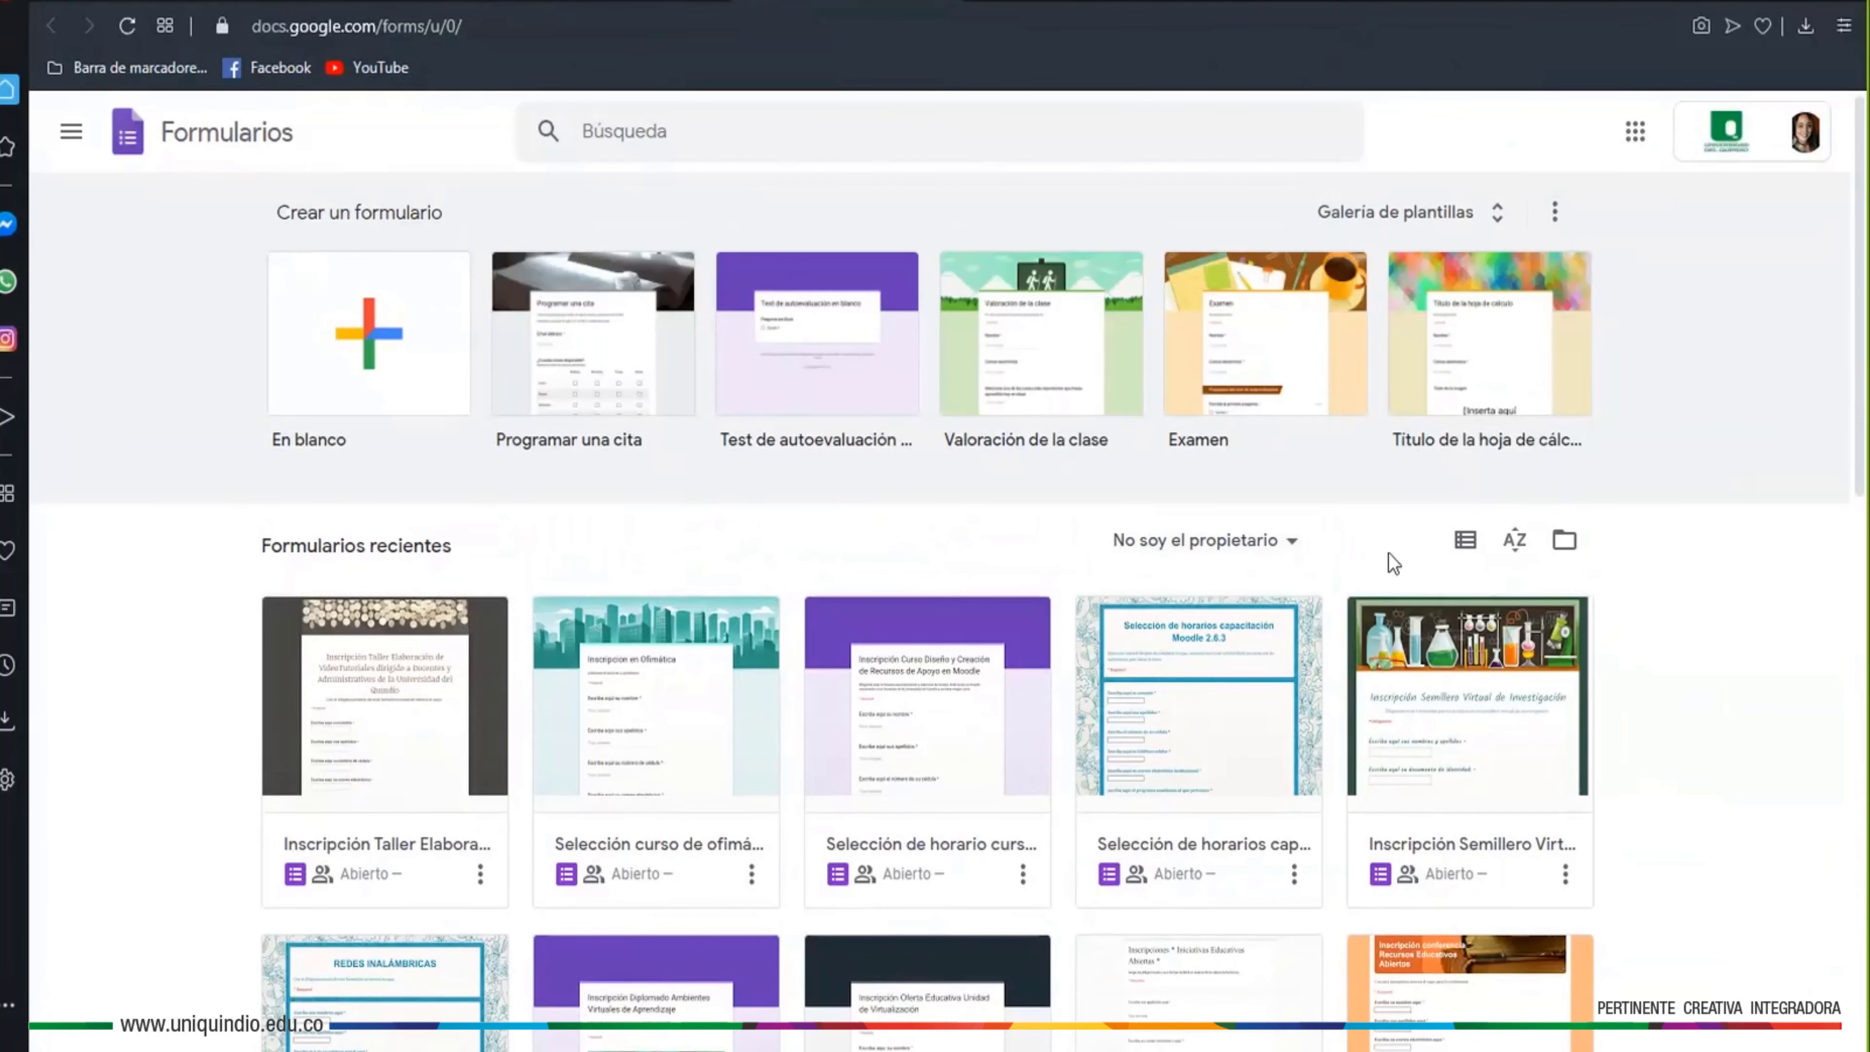
left_click(1463, 544)
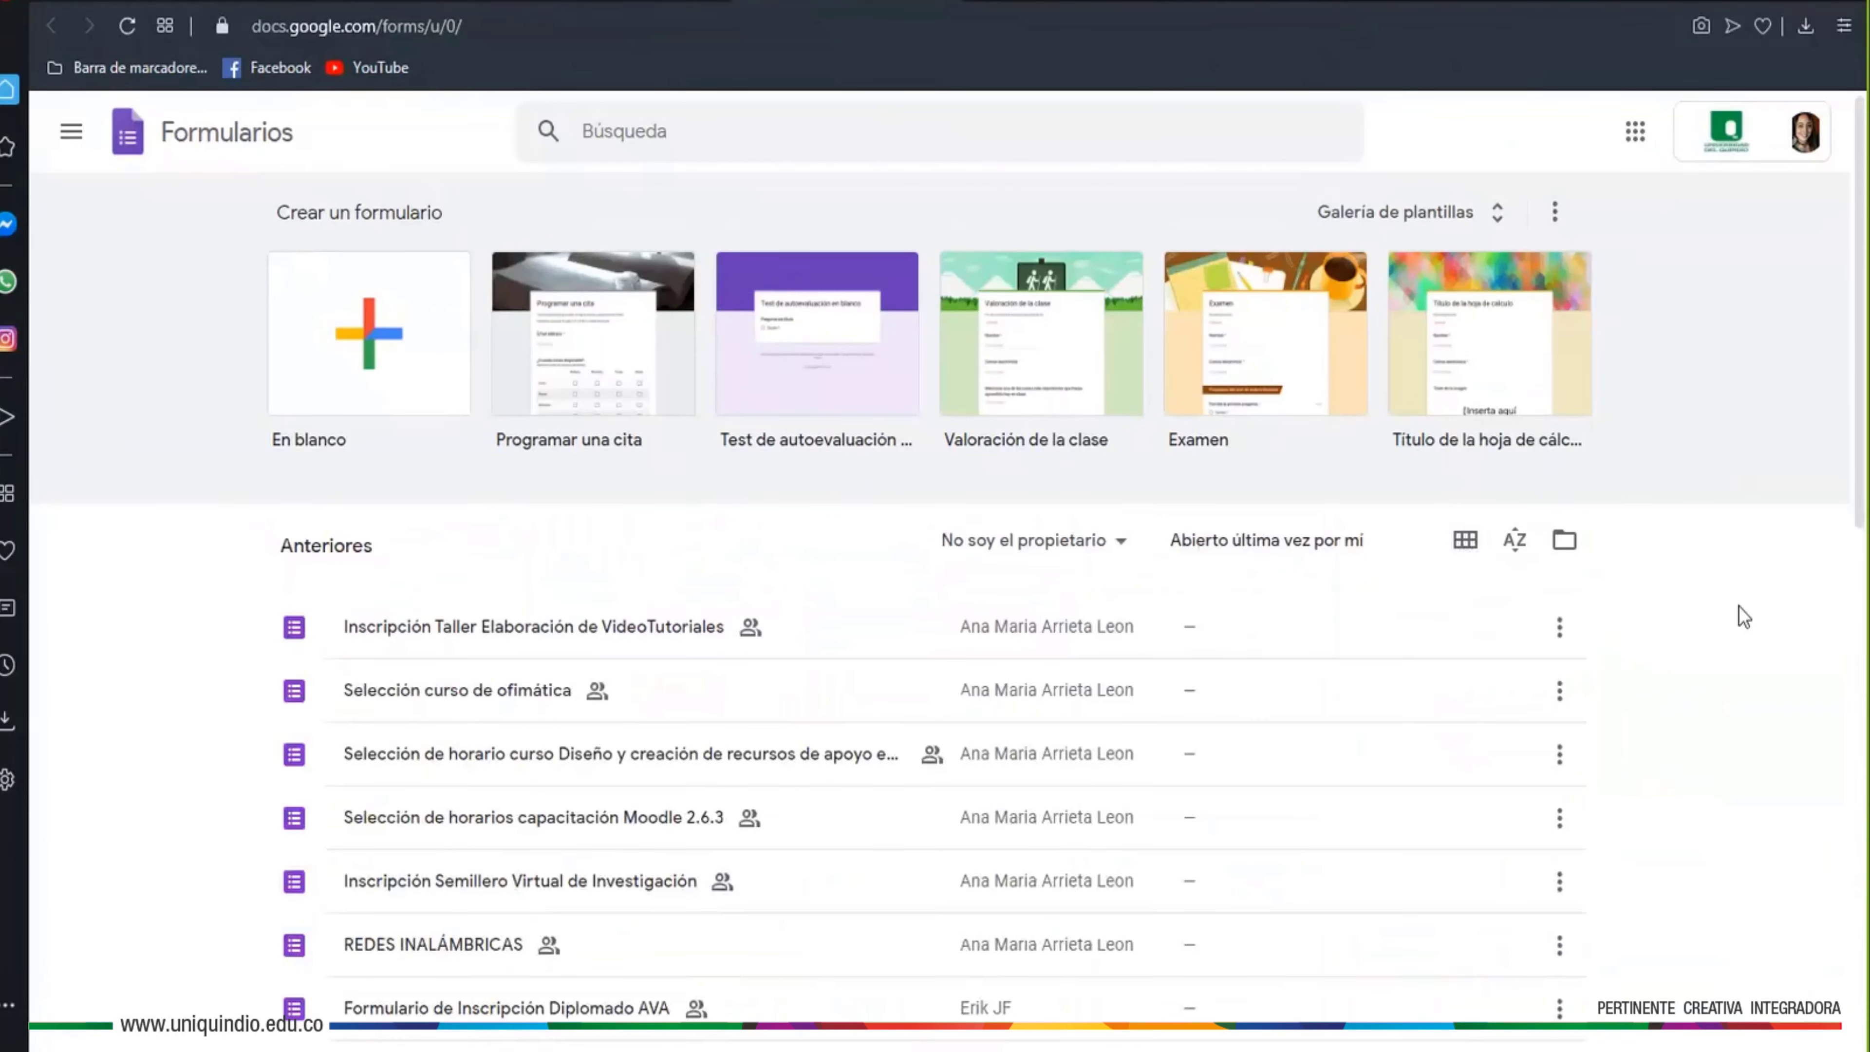
scroll(830, 661, "down", 5)
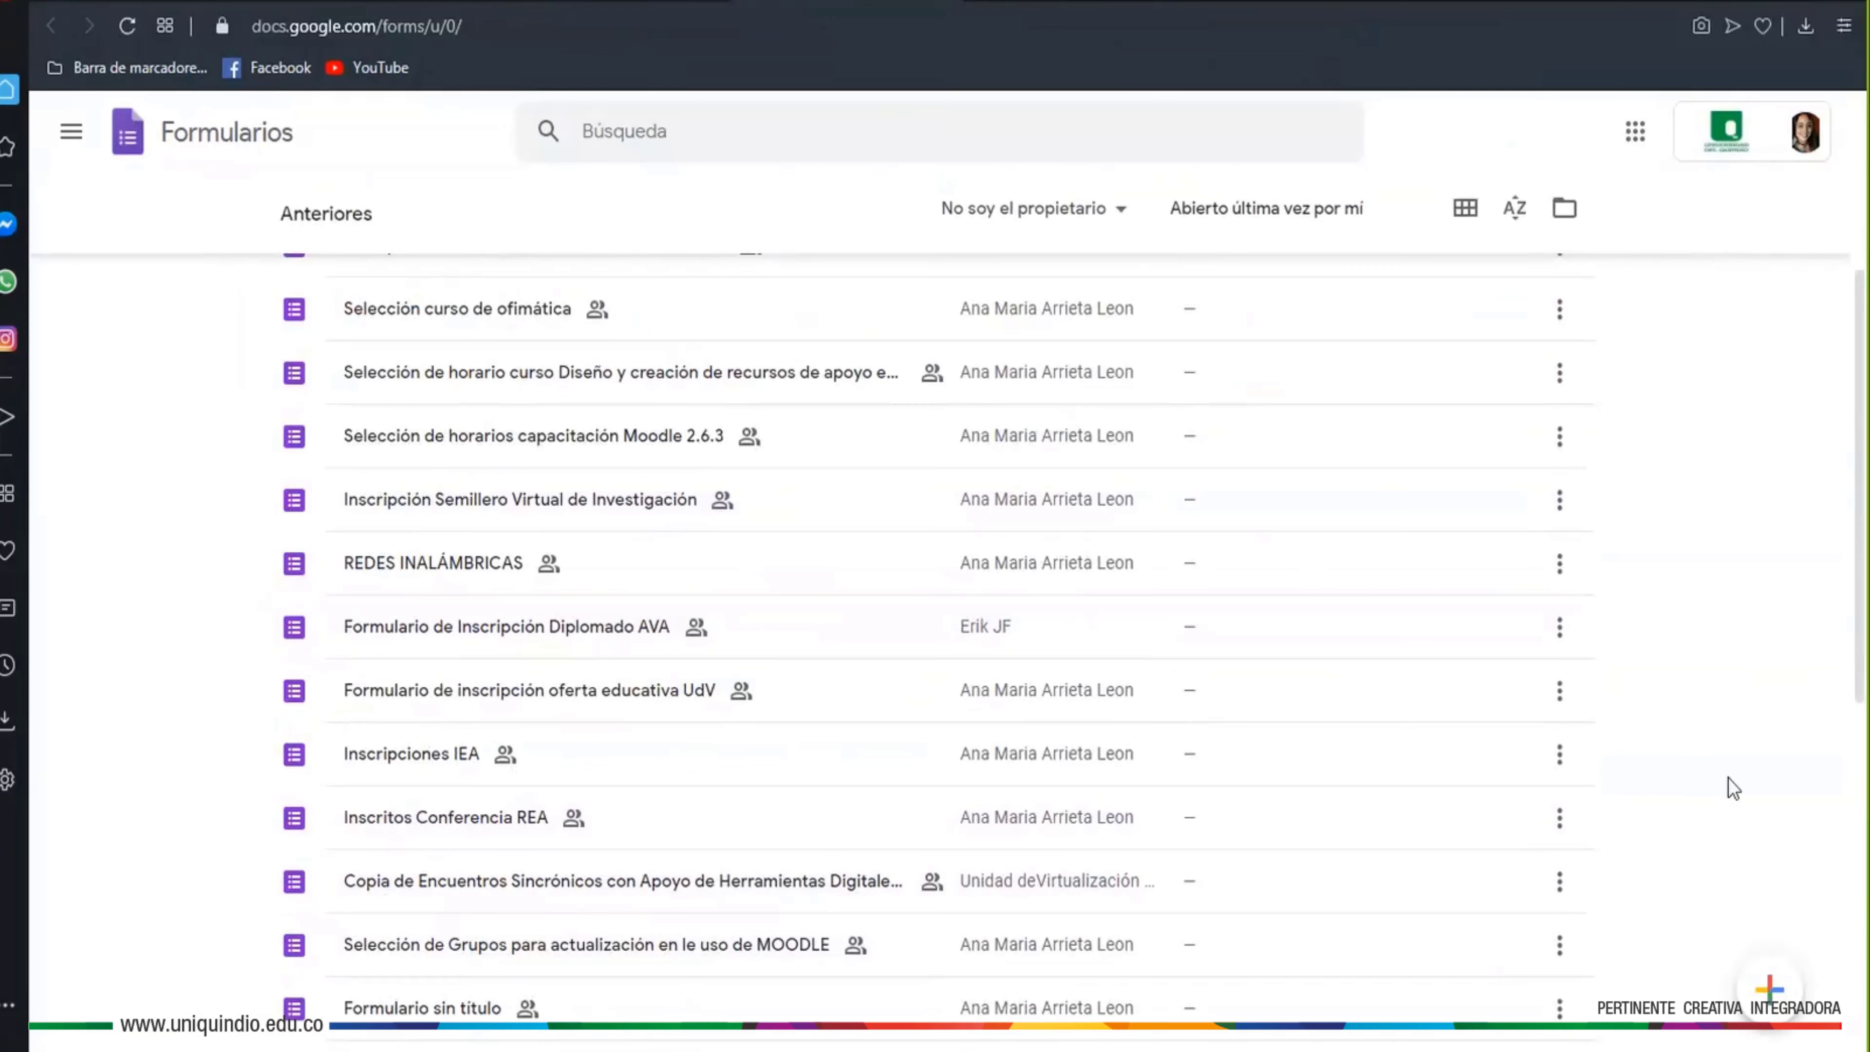
scroll(1706, 542, "up", 5)
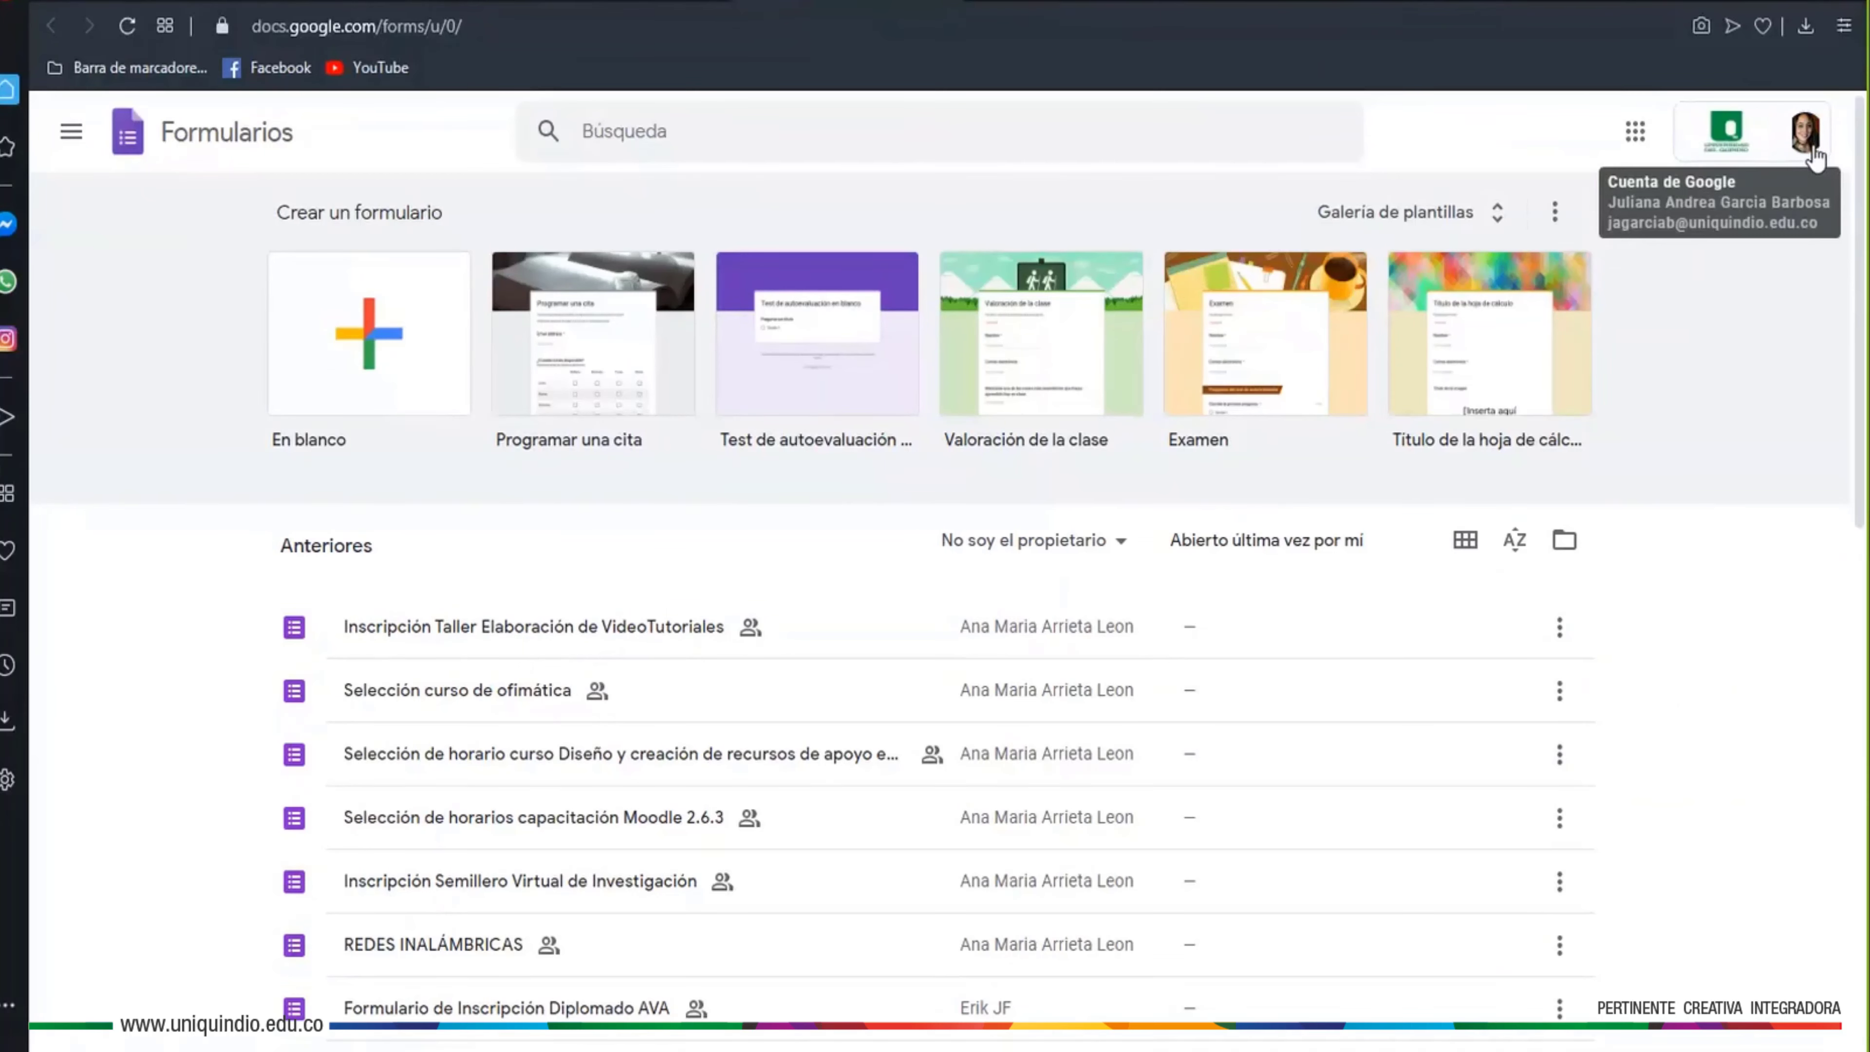
left_click(1805, 133)
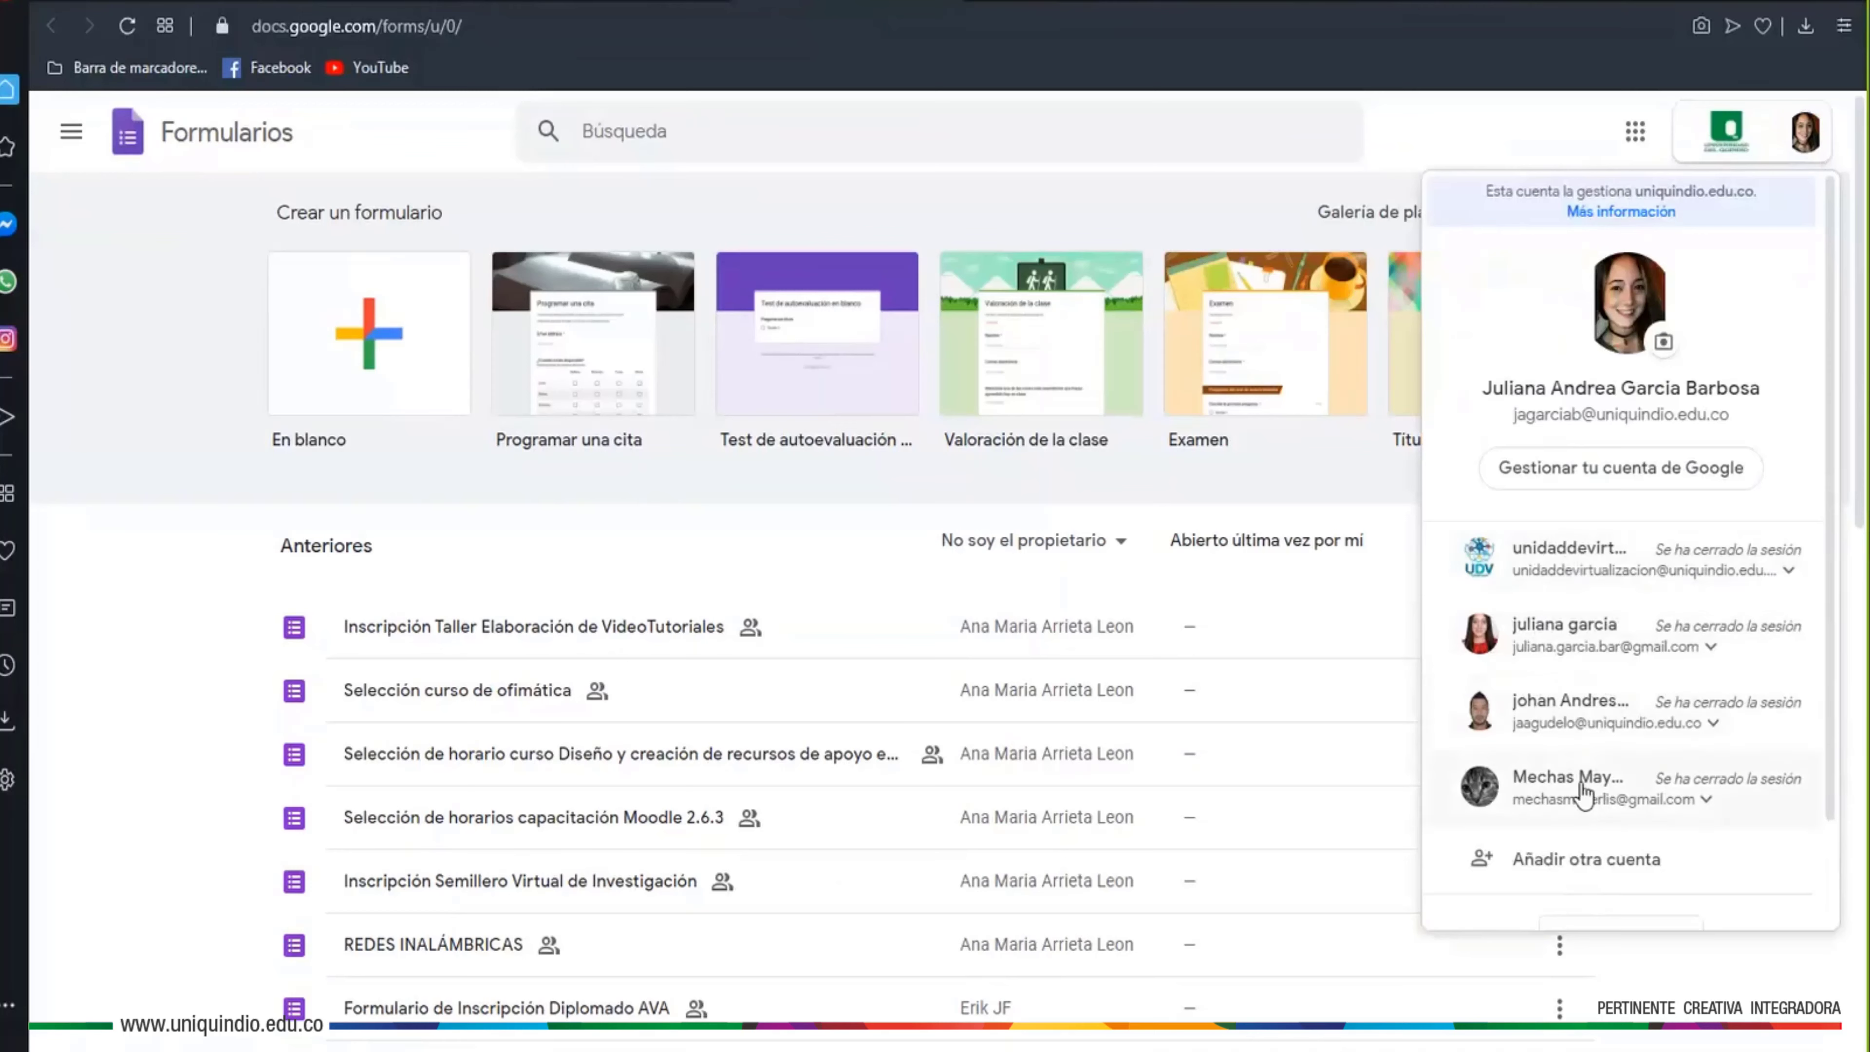
left_click(1523, 149)
left_click(1805, 132)
key("Escape")
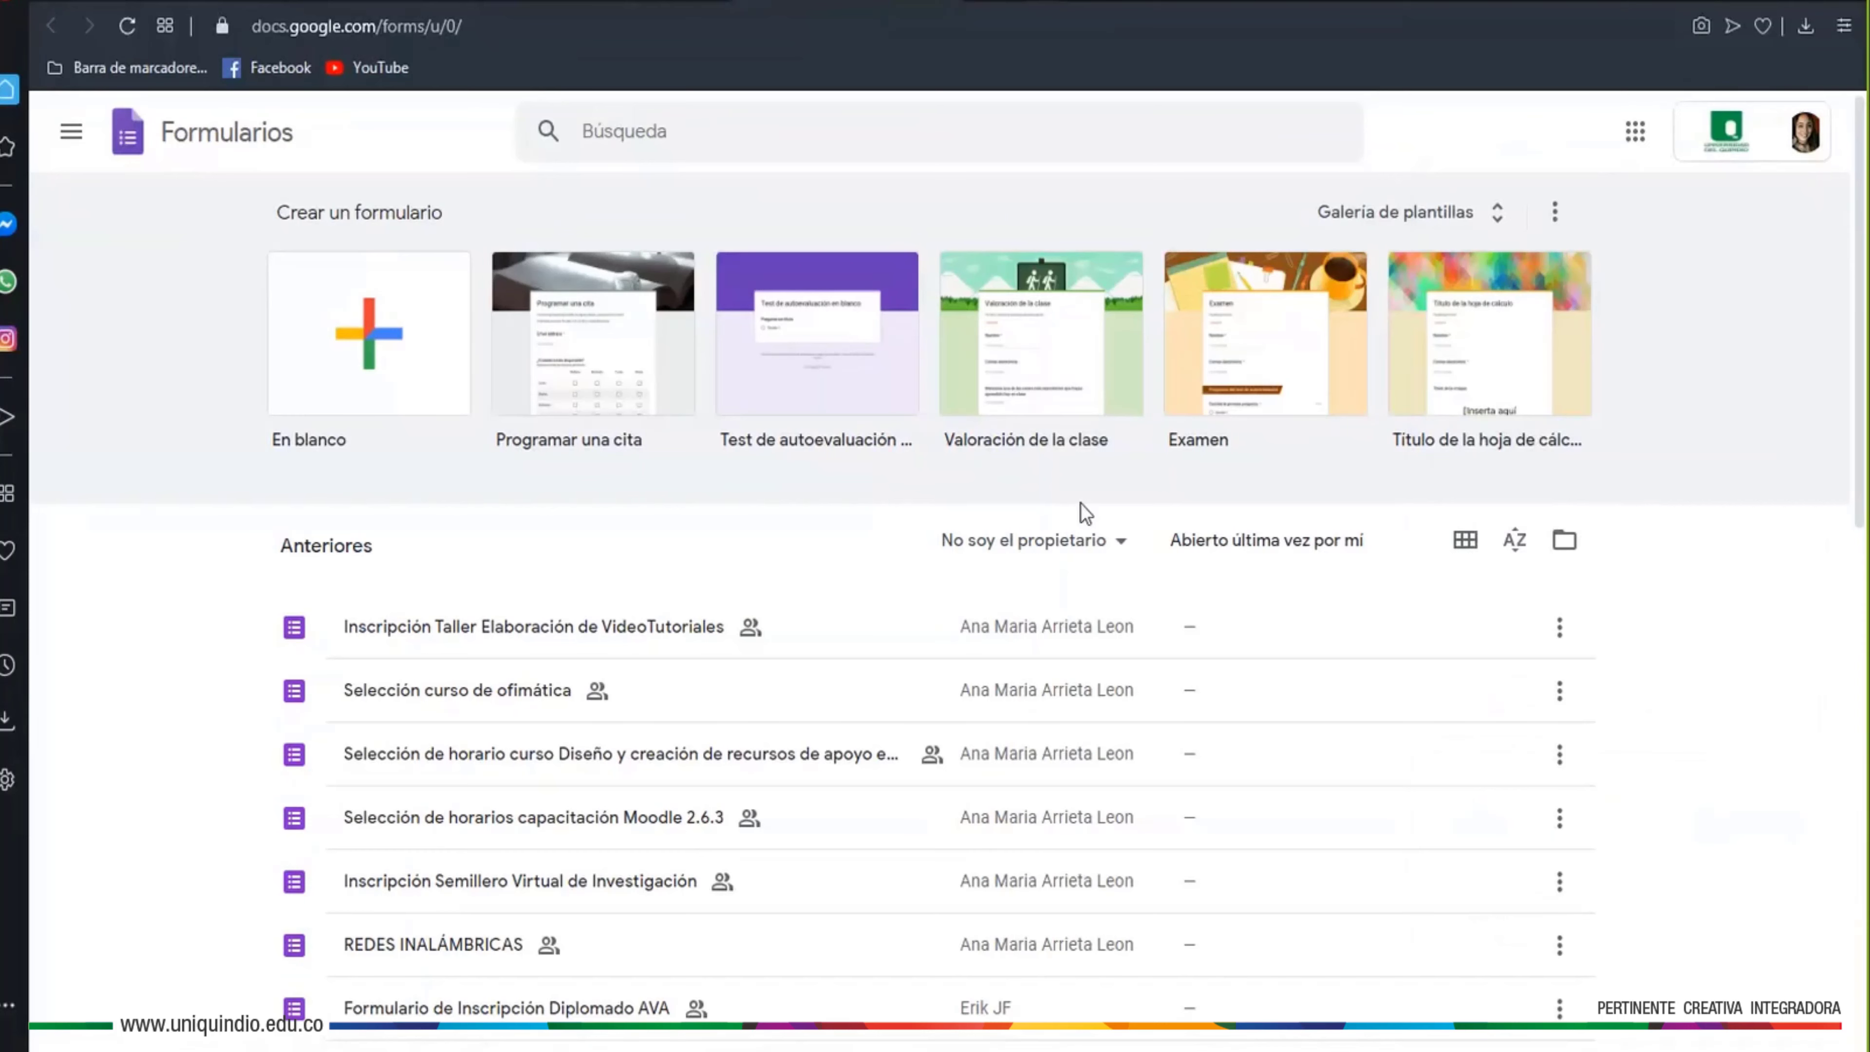
Create a blank form and rename it 'Charla Google Forms'
left_click(335, 385)
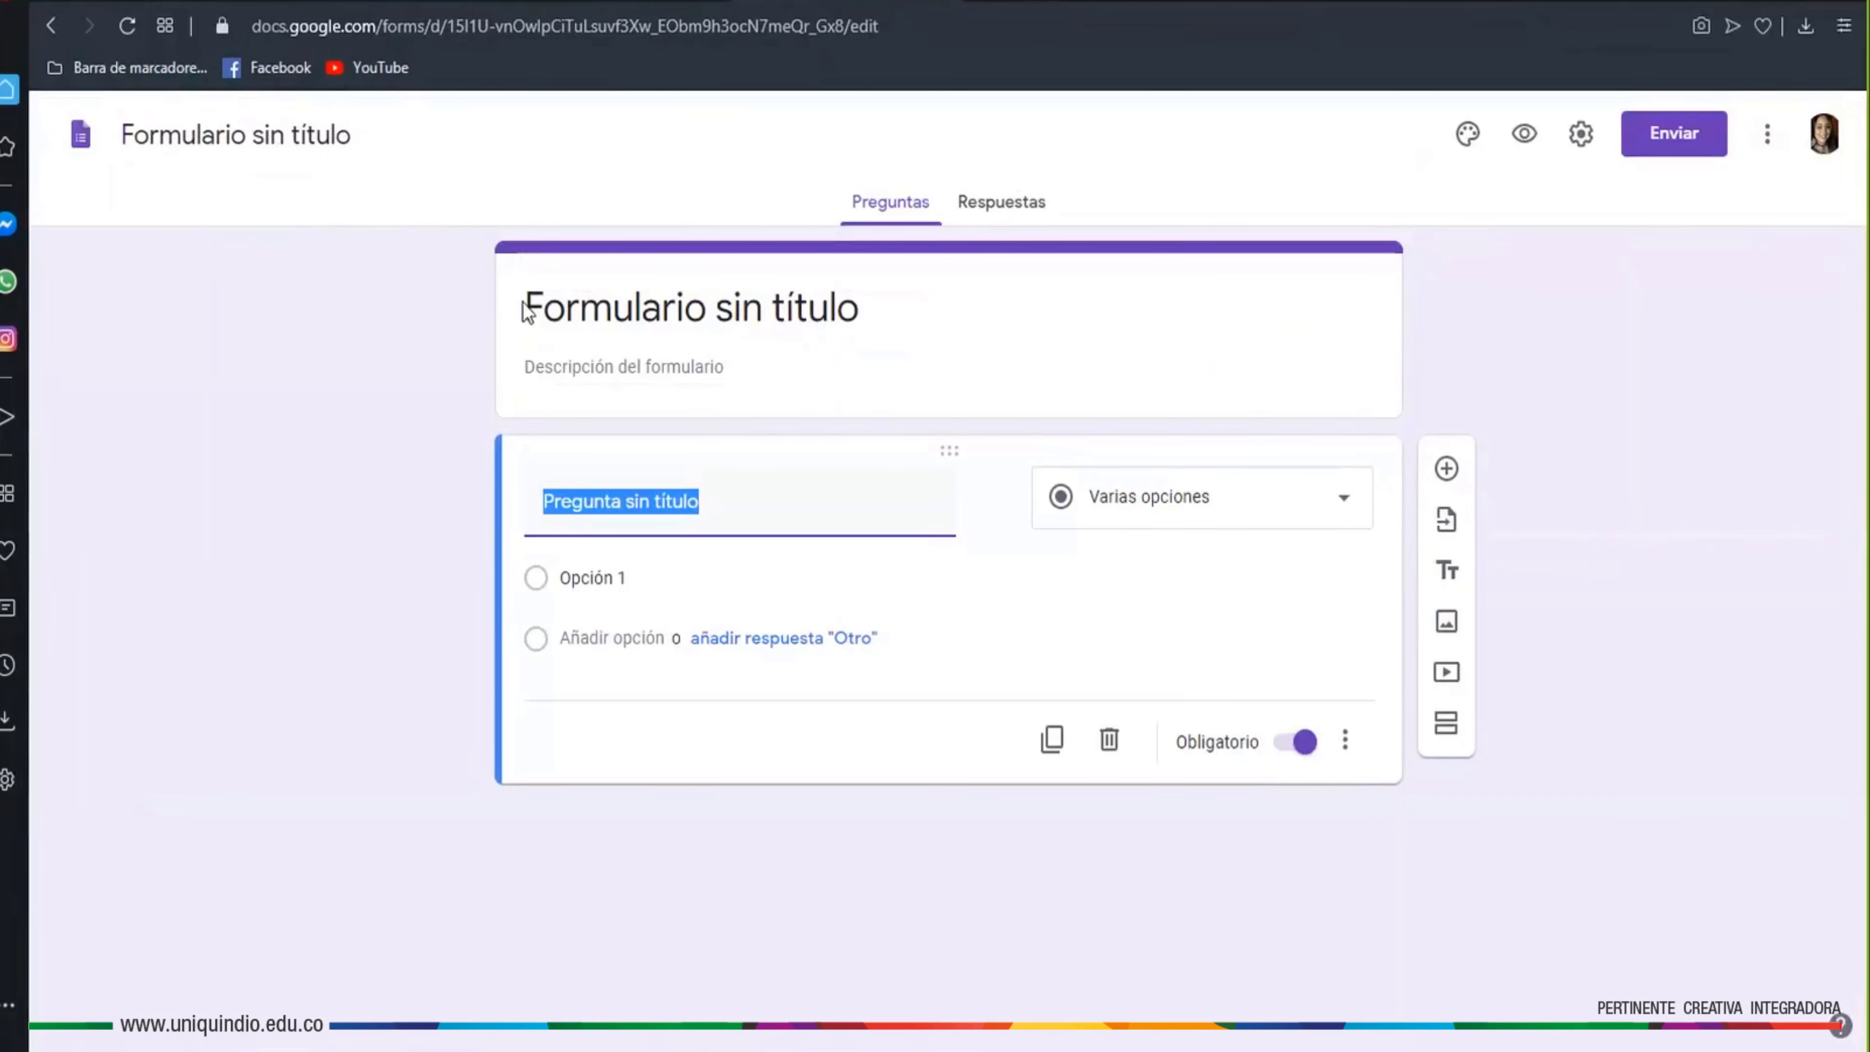
left_click(559, 309)
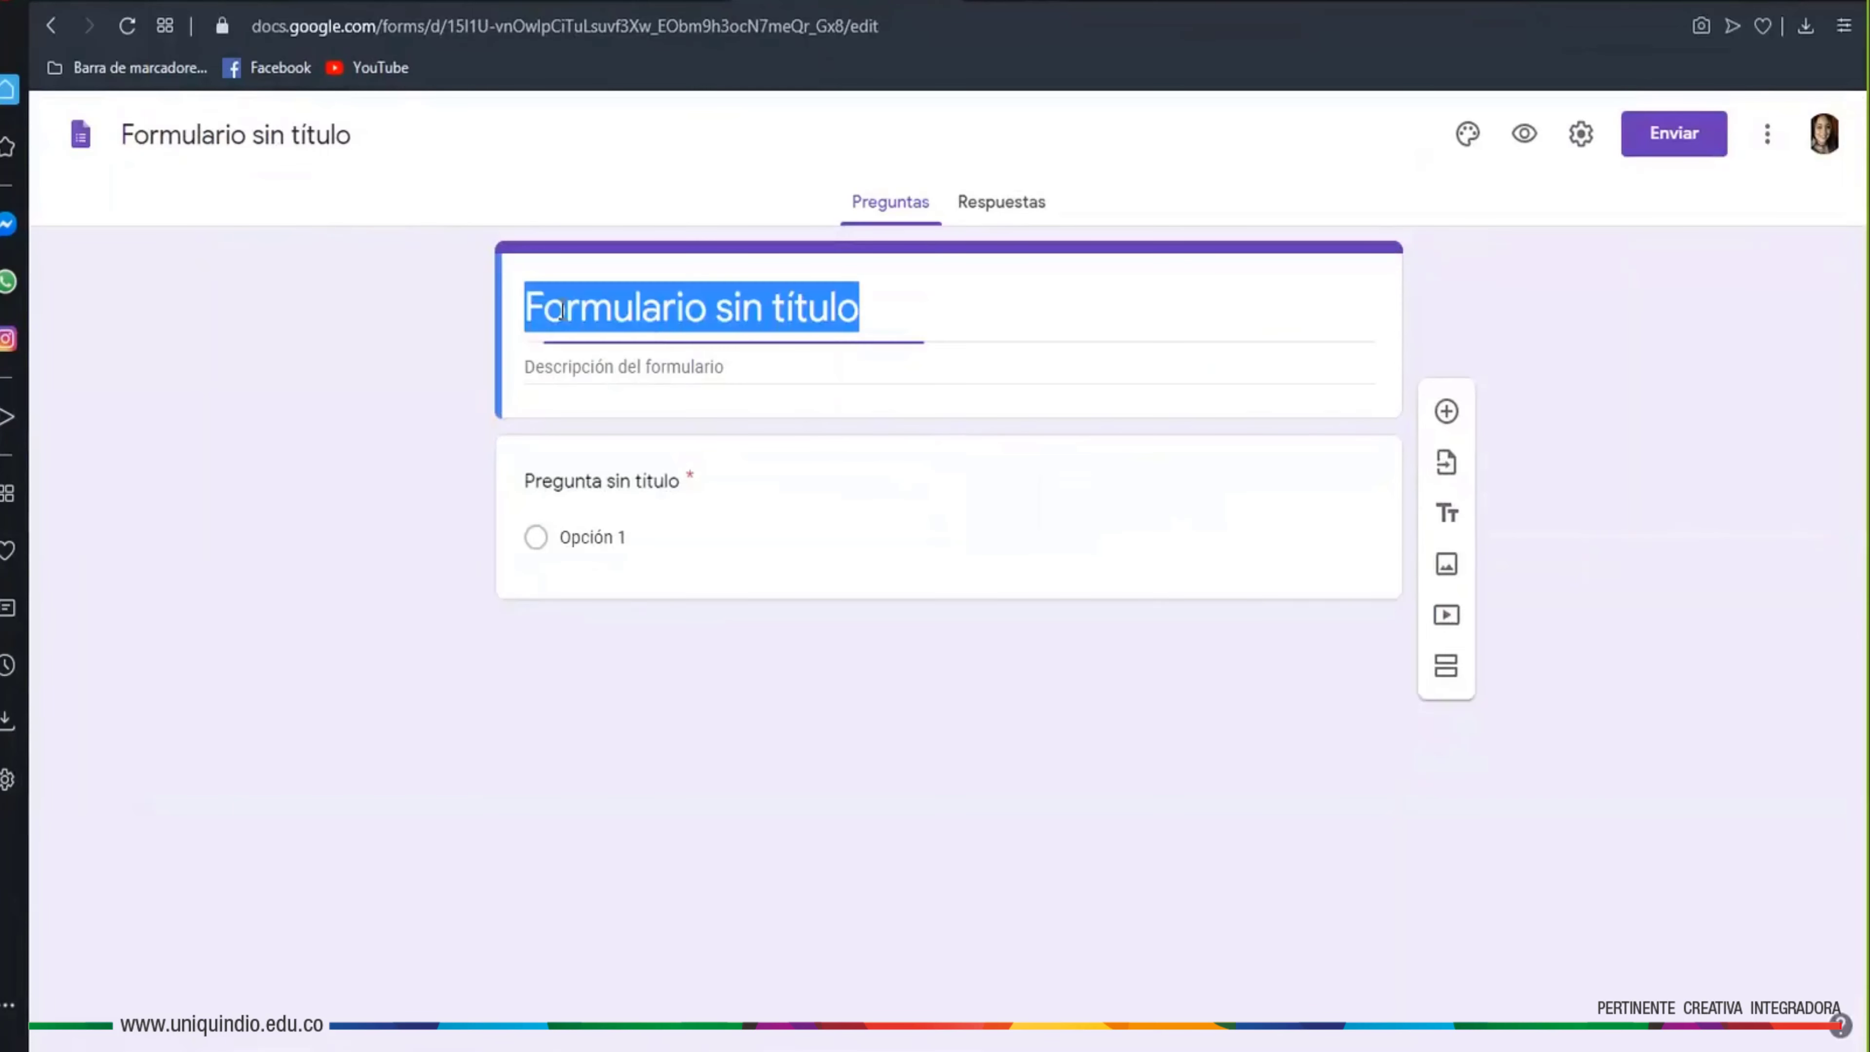
left_click(301, 139)
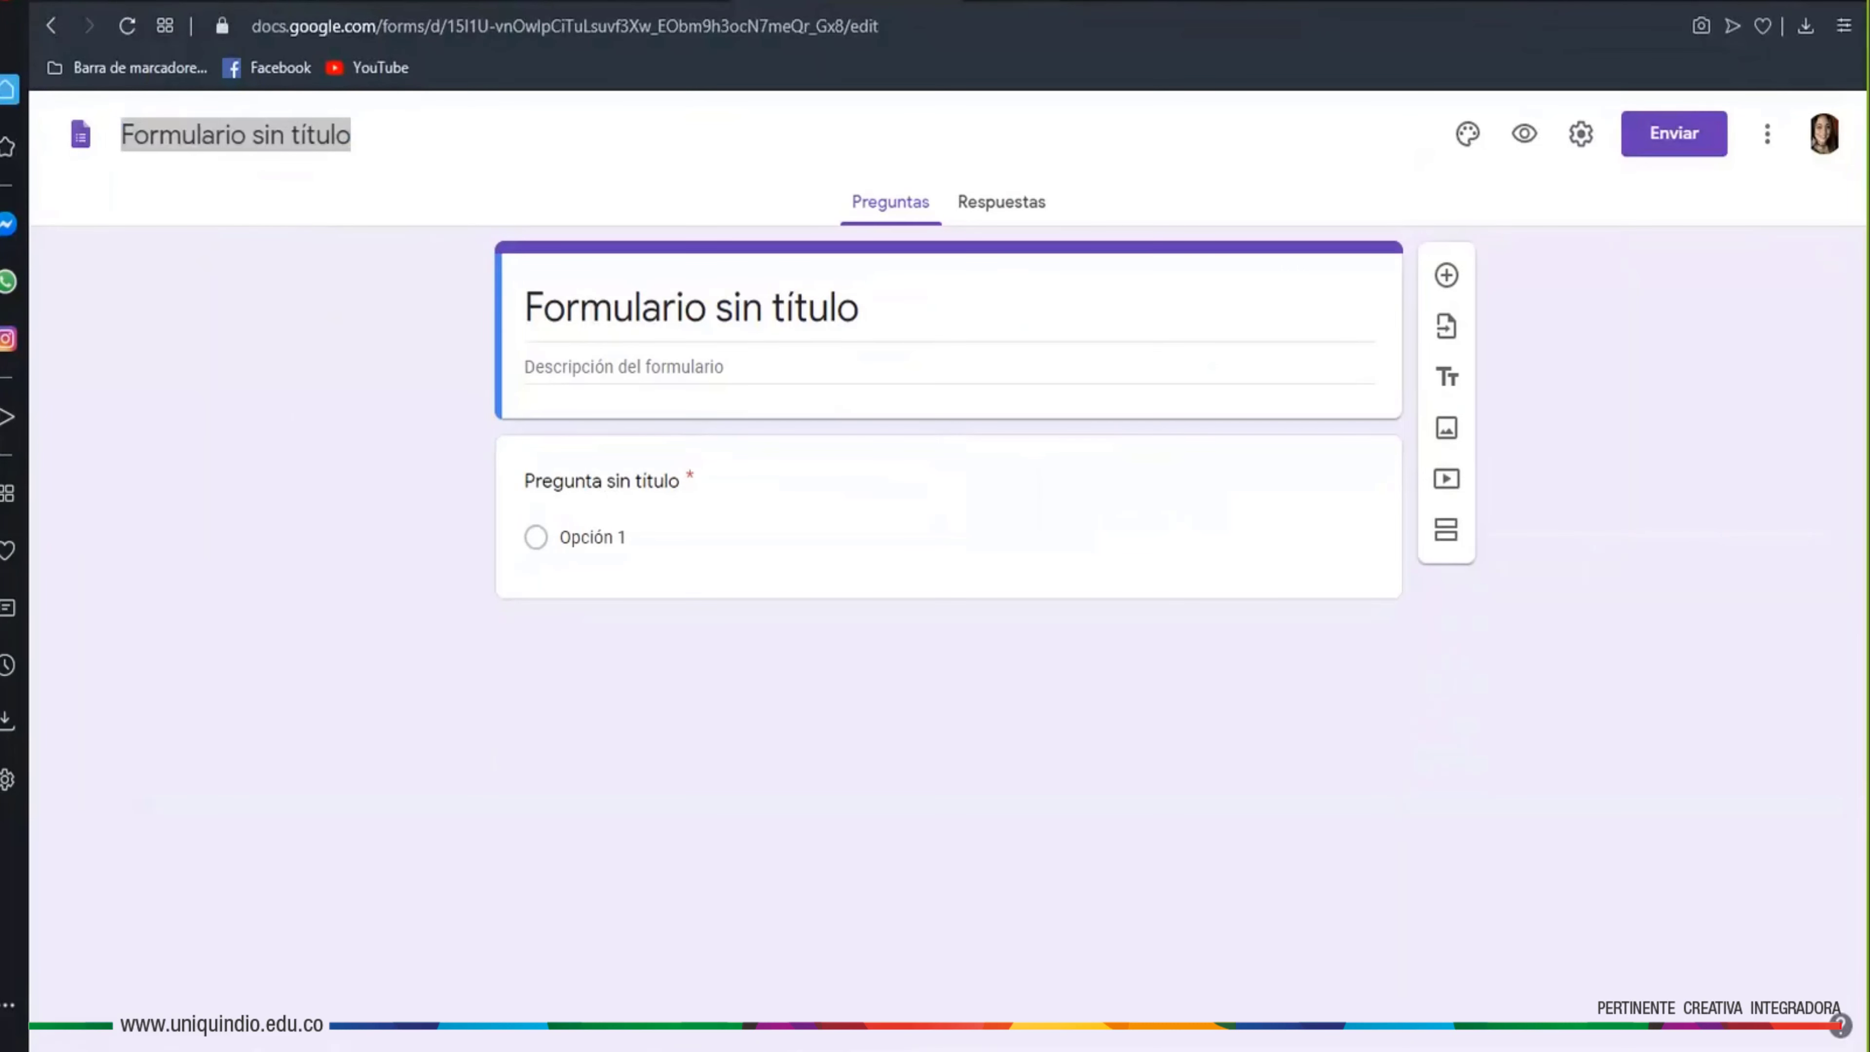
type("Charla Google Forms")
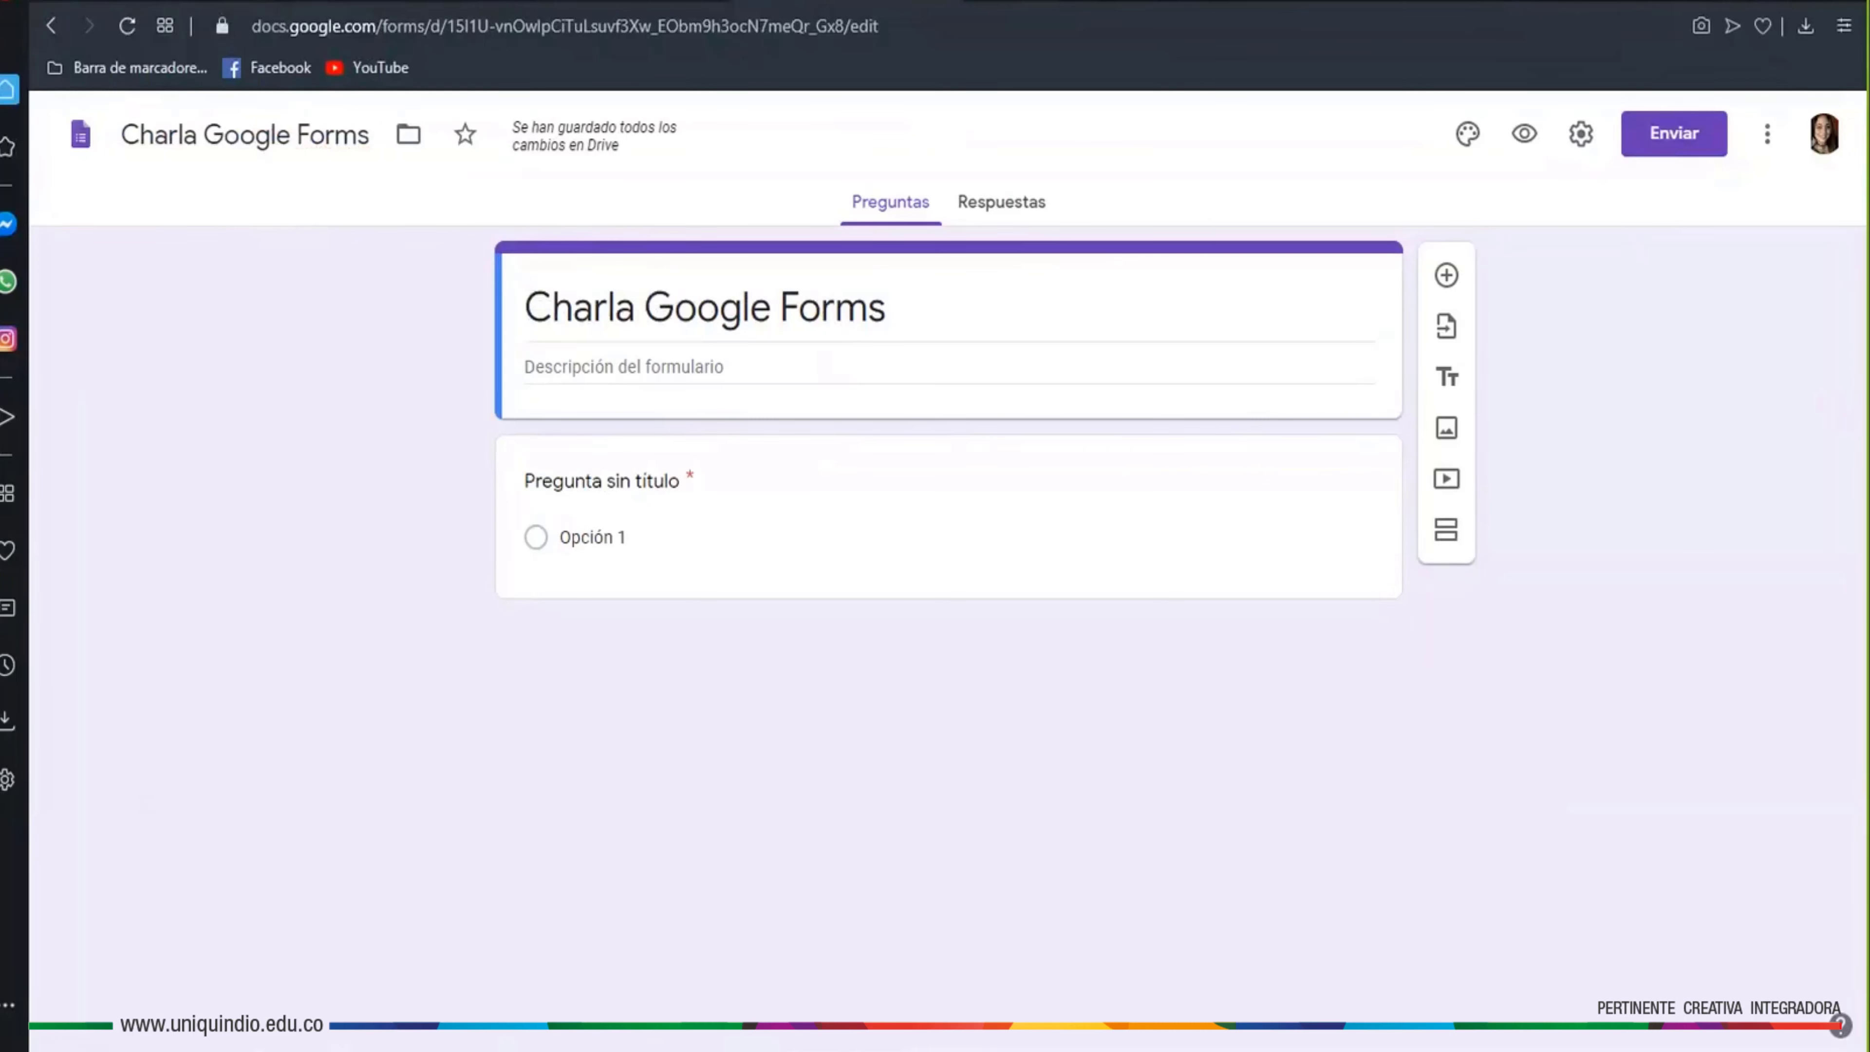
Paste a two-paragraph workshop description into the form description
left_click(736, 366)
left_click(995, 368)
left_click(677, 368)
type("El taller queremos dar a conocer todas las herramientas de la aplicación Google Formularios, de las cuales podemos hacer uso en cualquier tipo de situación.  Este formulario tiene como objetivo recopilar los datos de las personas que asistieron a la charla, y poder enviar al correo las plantillas mencionadas")
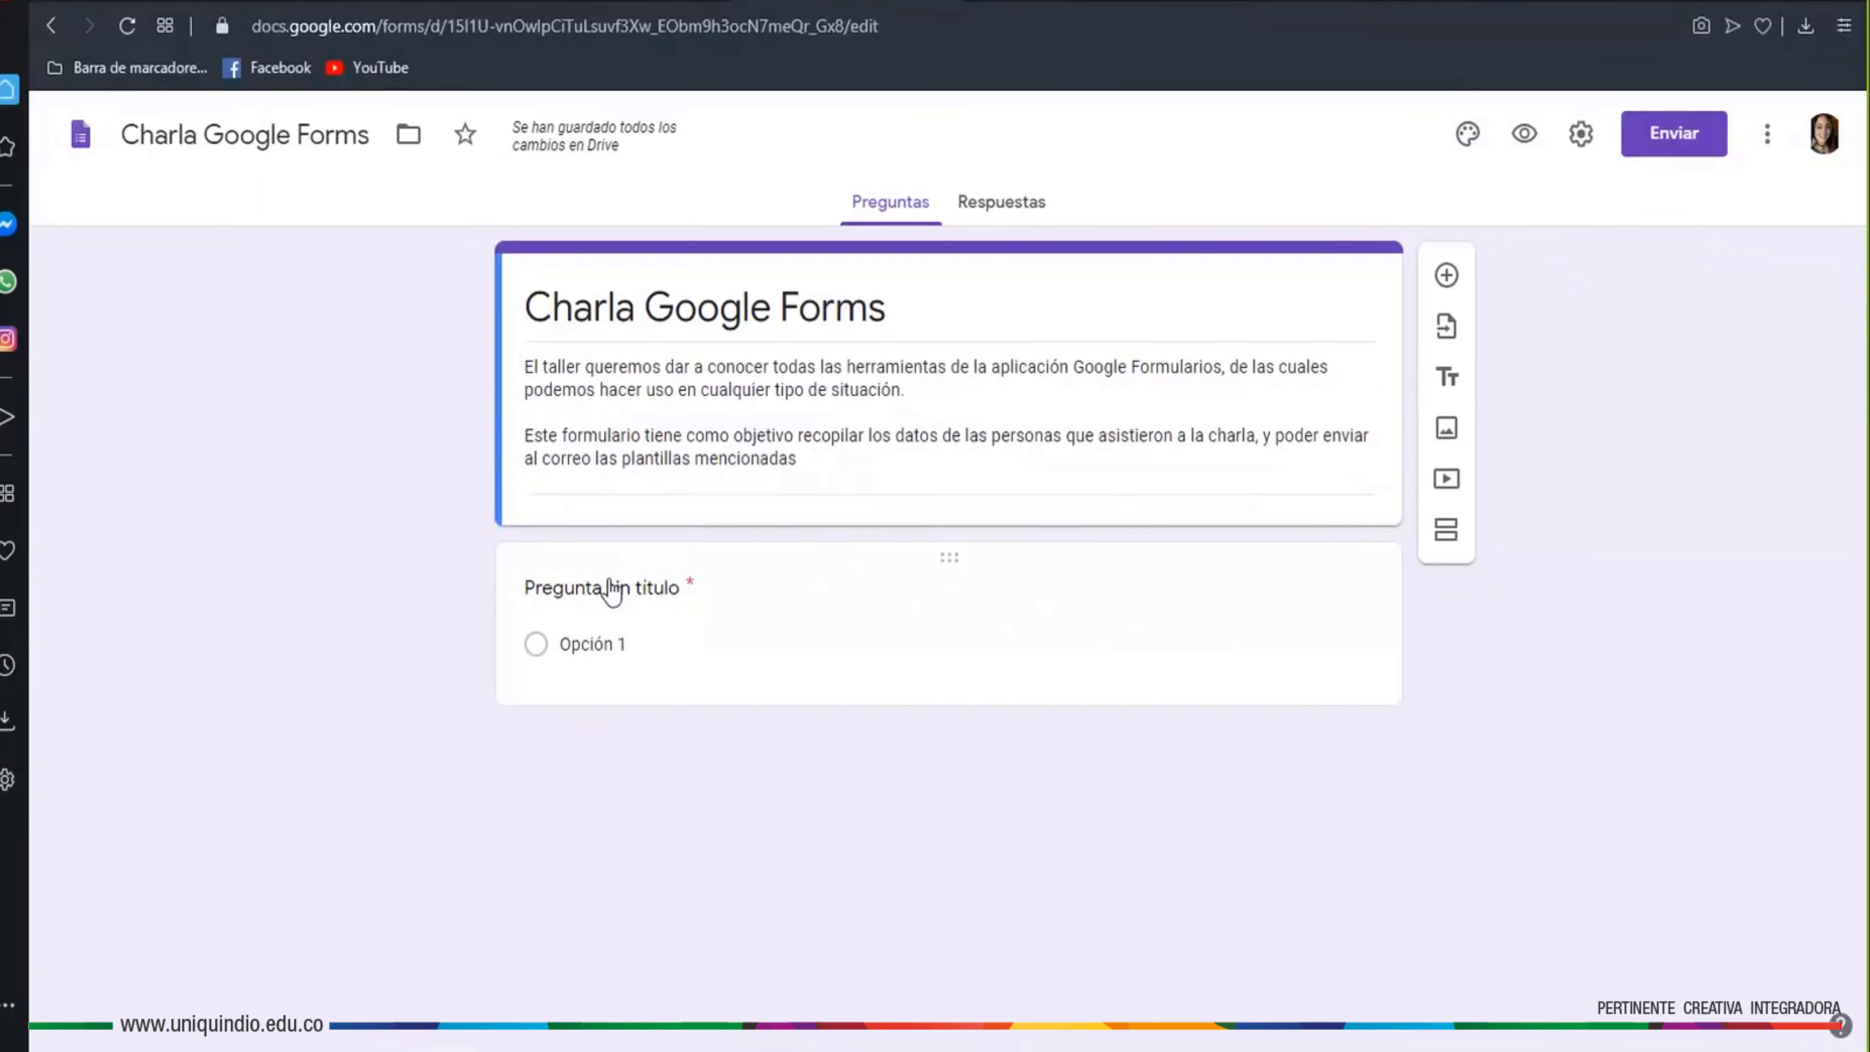
Title the first question 'Nombre completo', then try retitling it 'Teléfono'
left_click(603, 583)
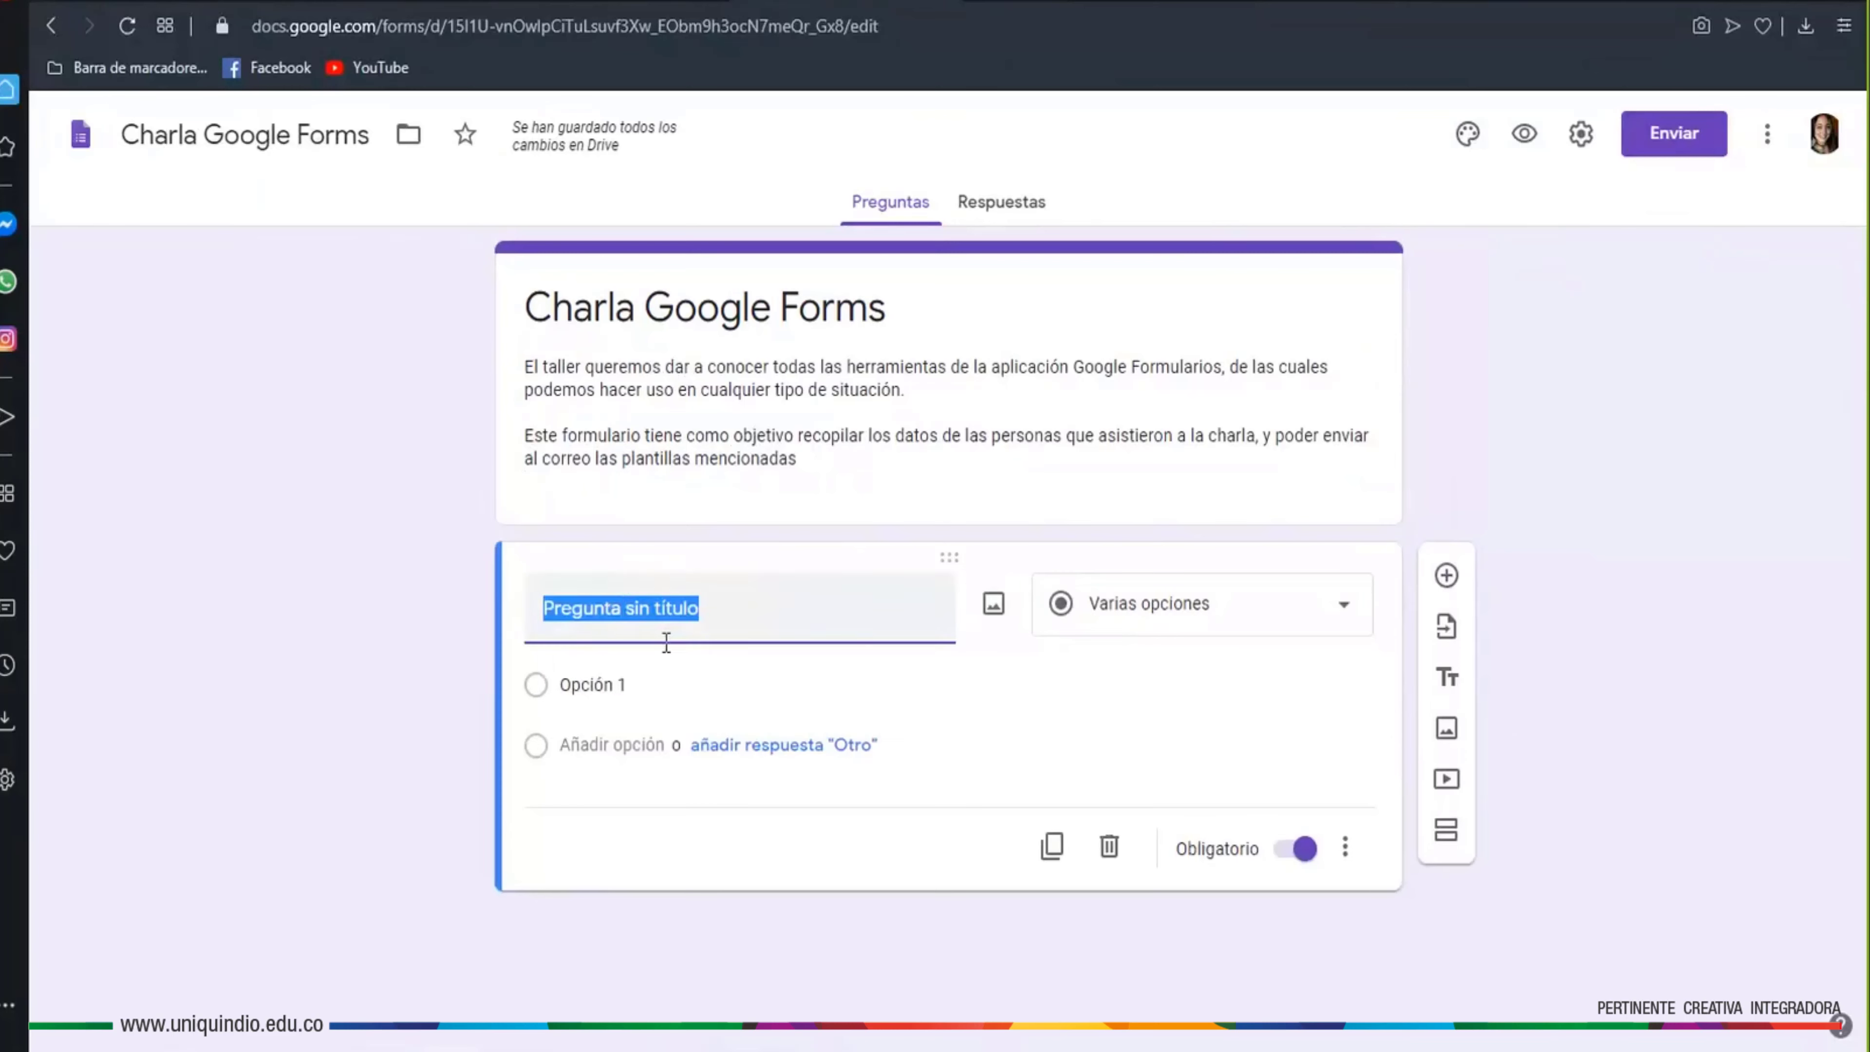
left_click(758, 627)
left_click_drag(747, 622, 532, 616)
type("No")
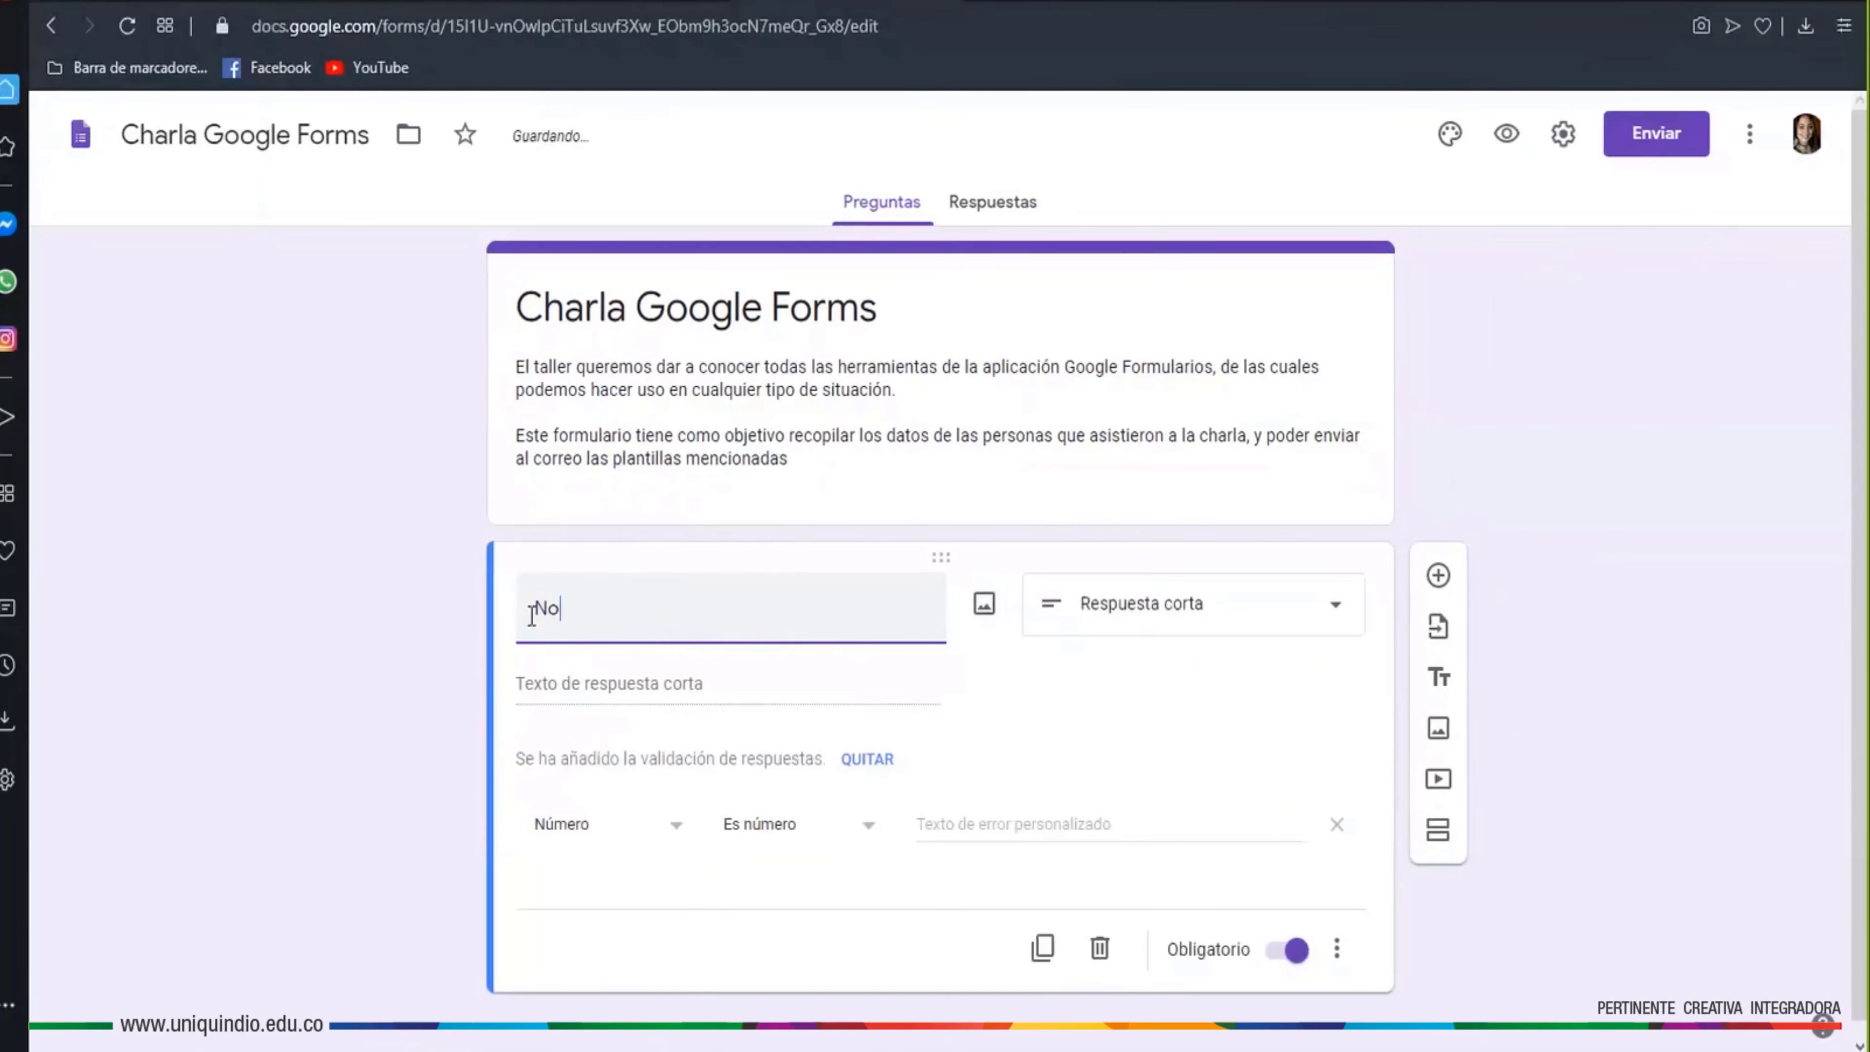
type("mbre")
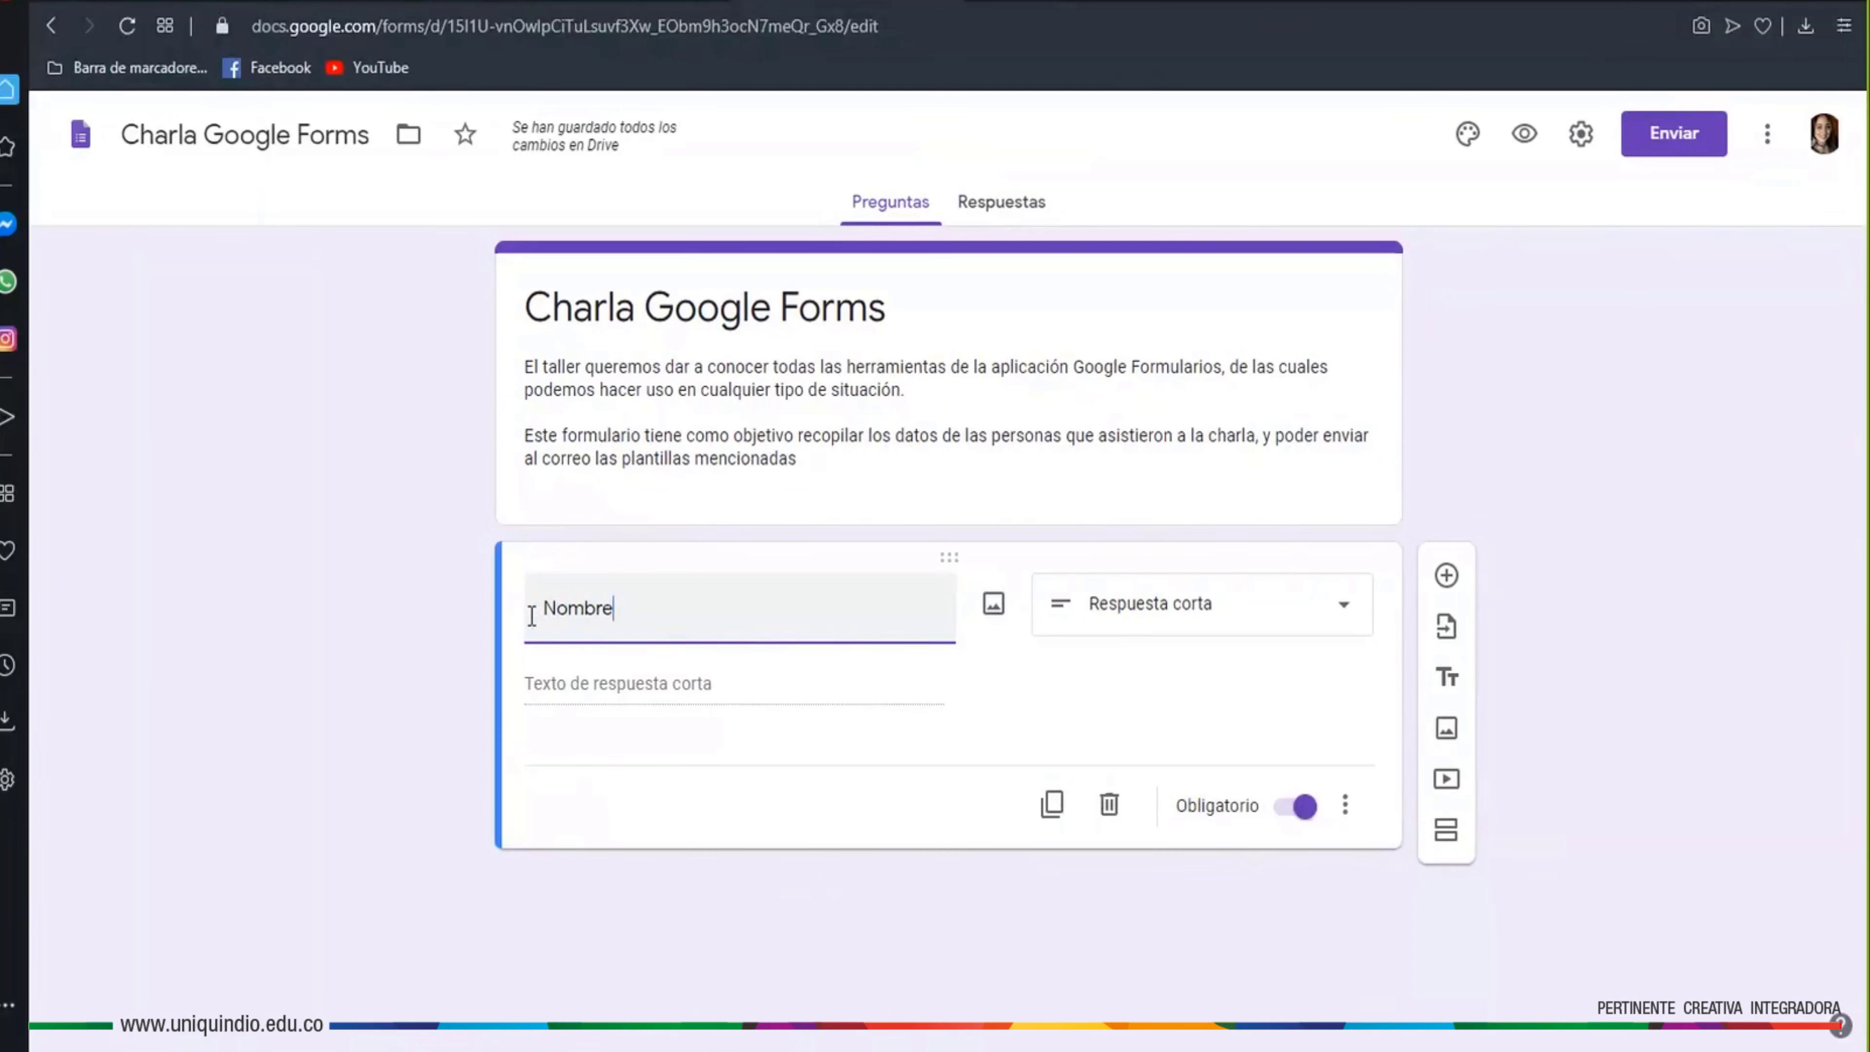
type("completo")
left_click_drag(741, 615, 528, 615)
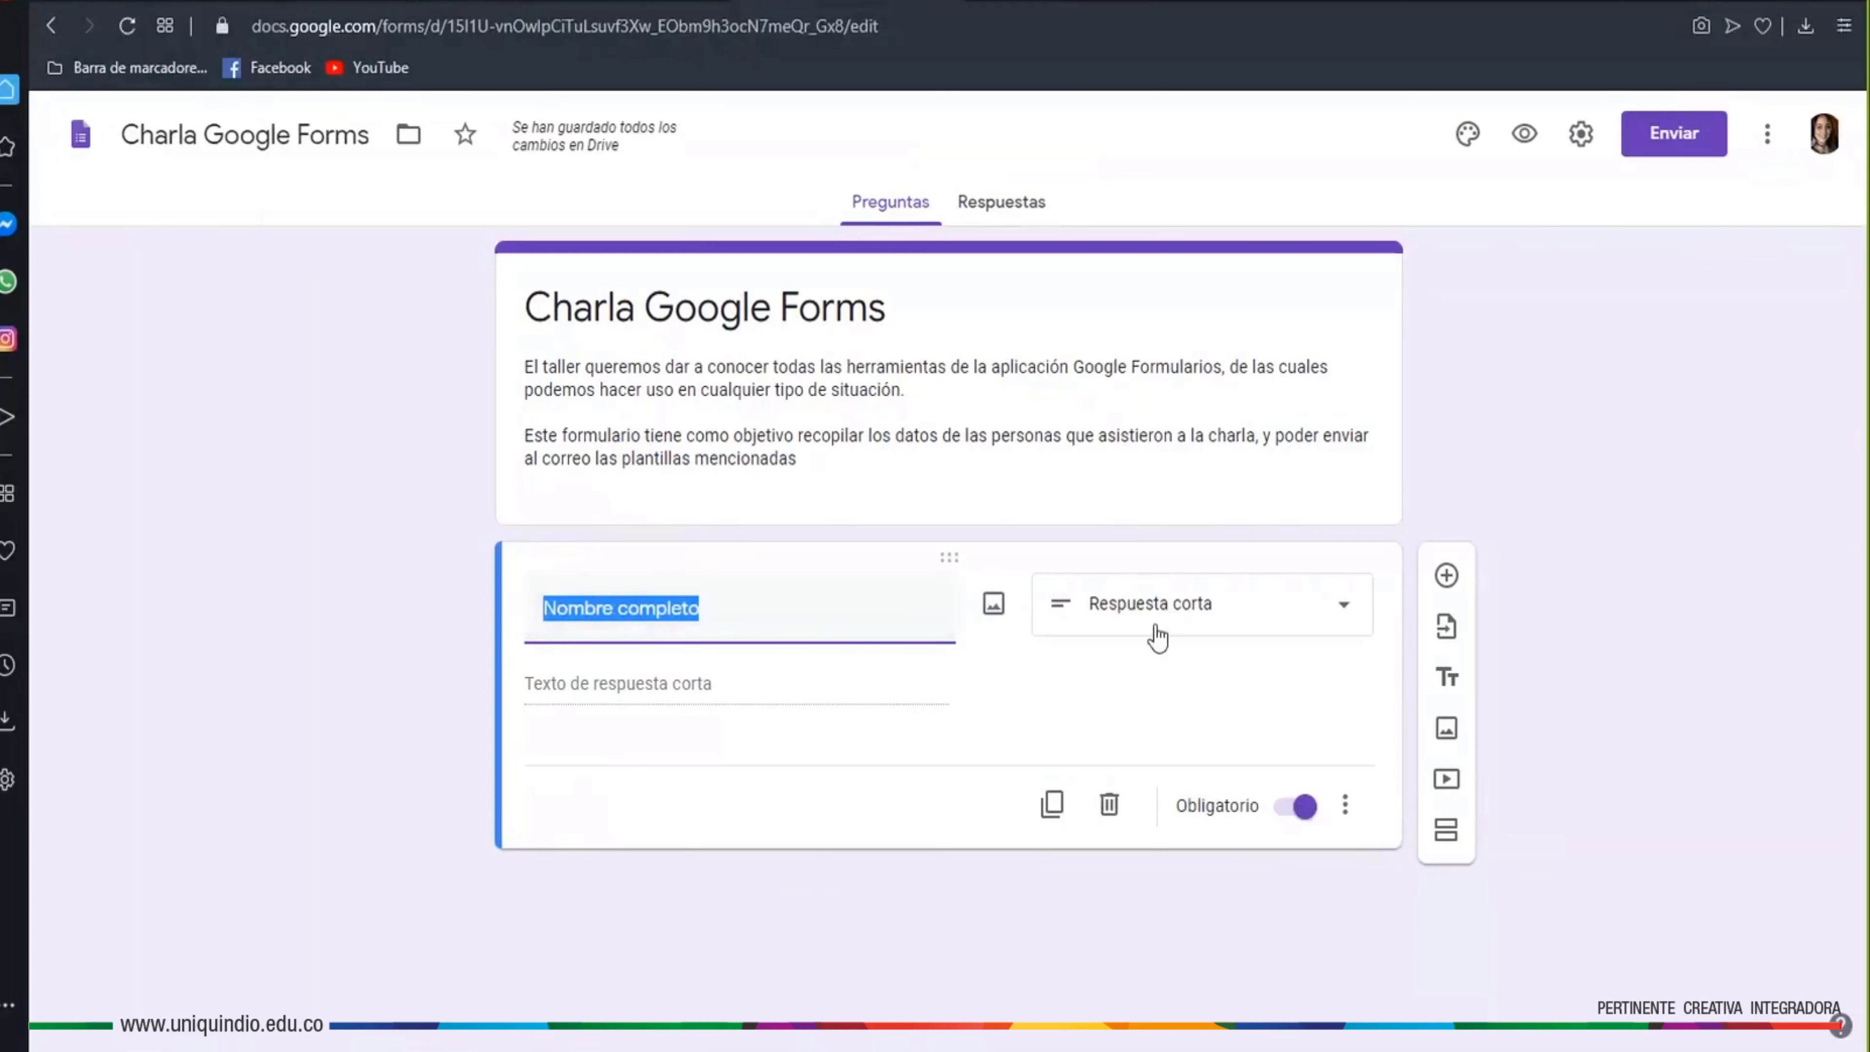
left_click_drag(906, 618, 430, 625)
type("Tele")
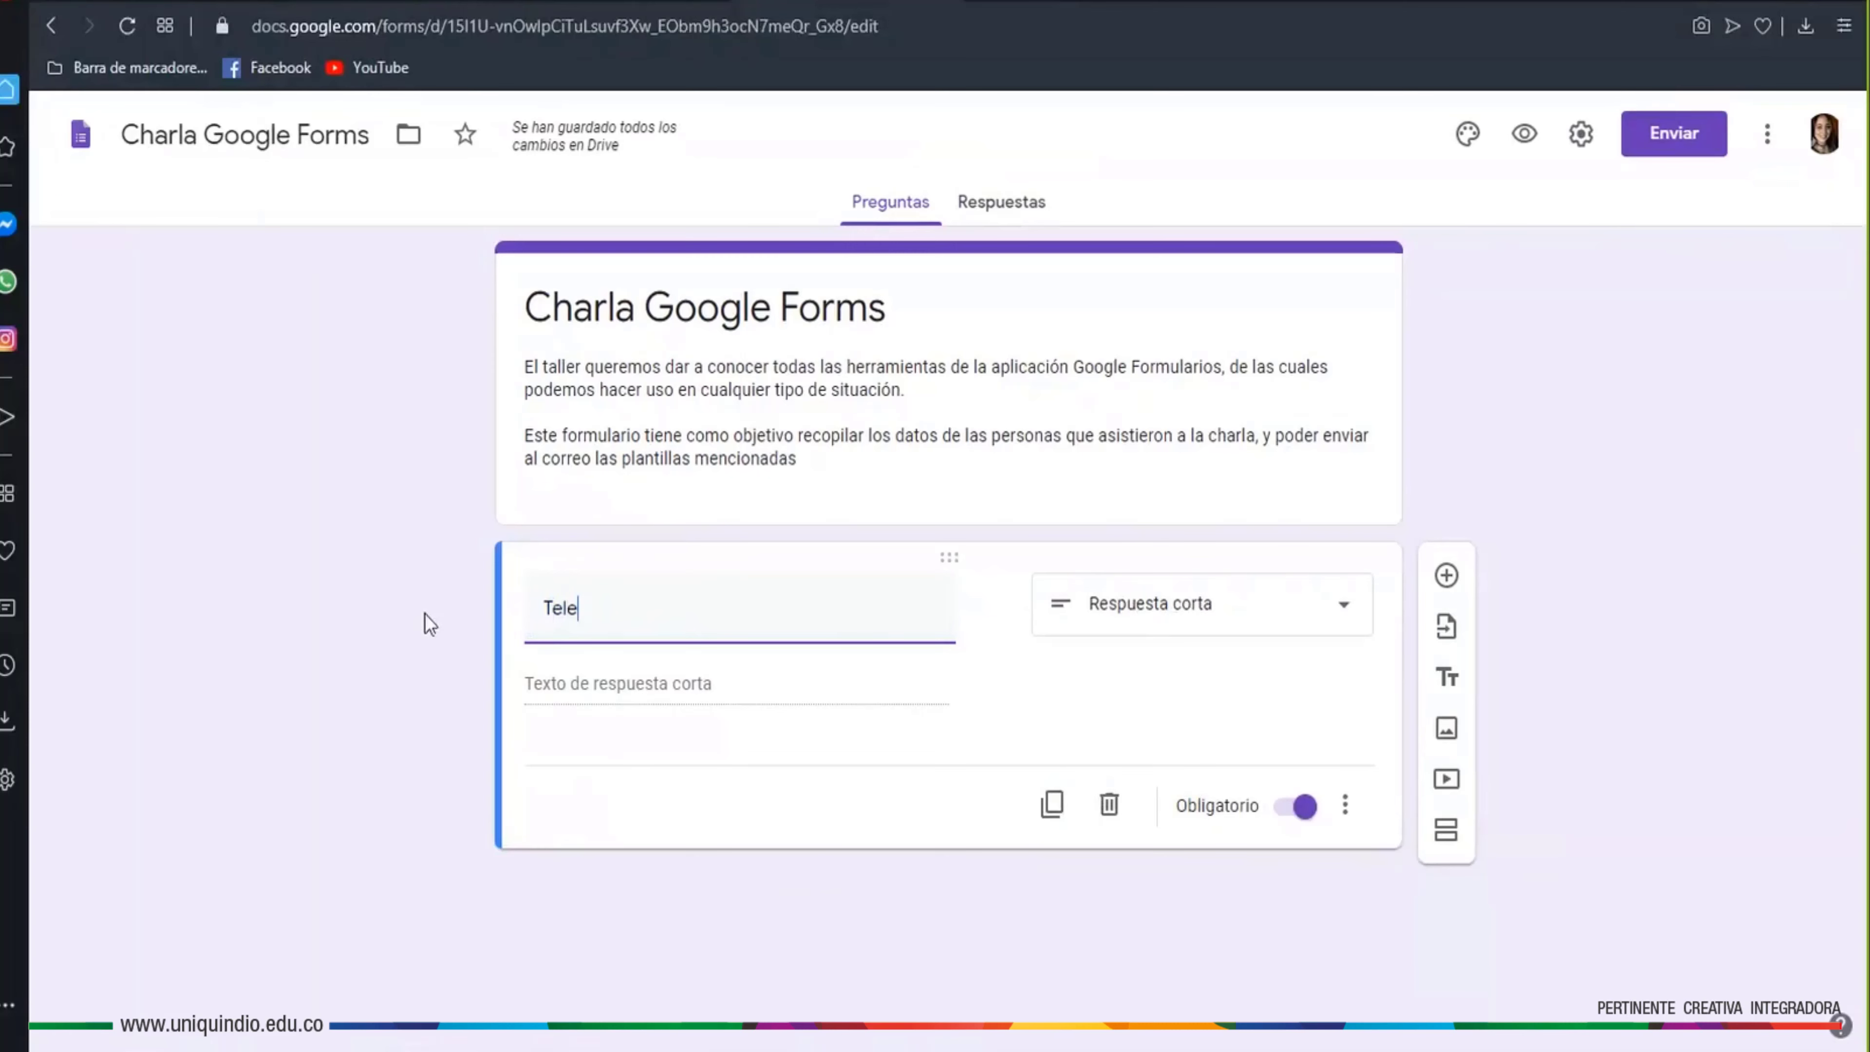
key("BackSpace")
type("éfono")
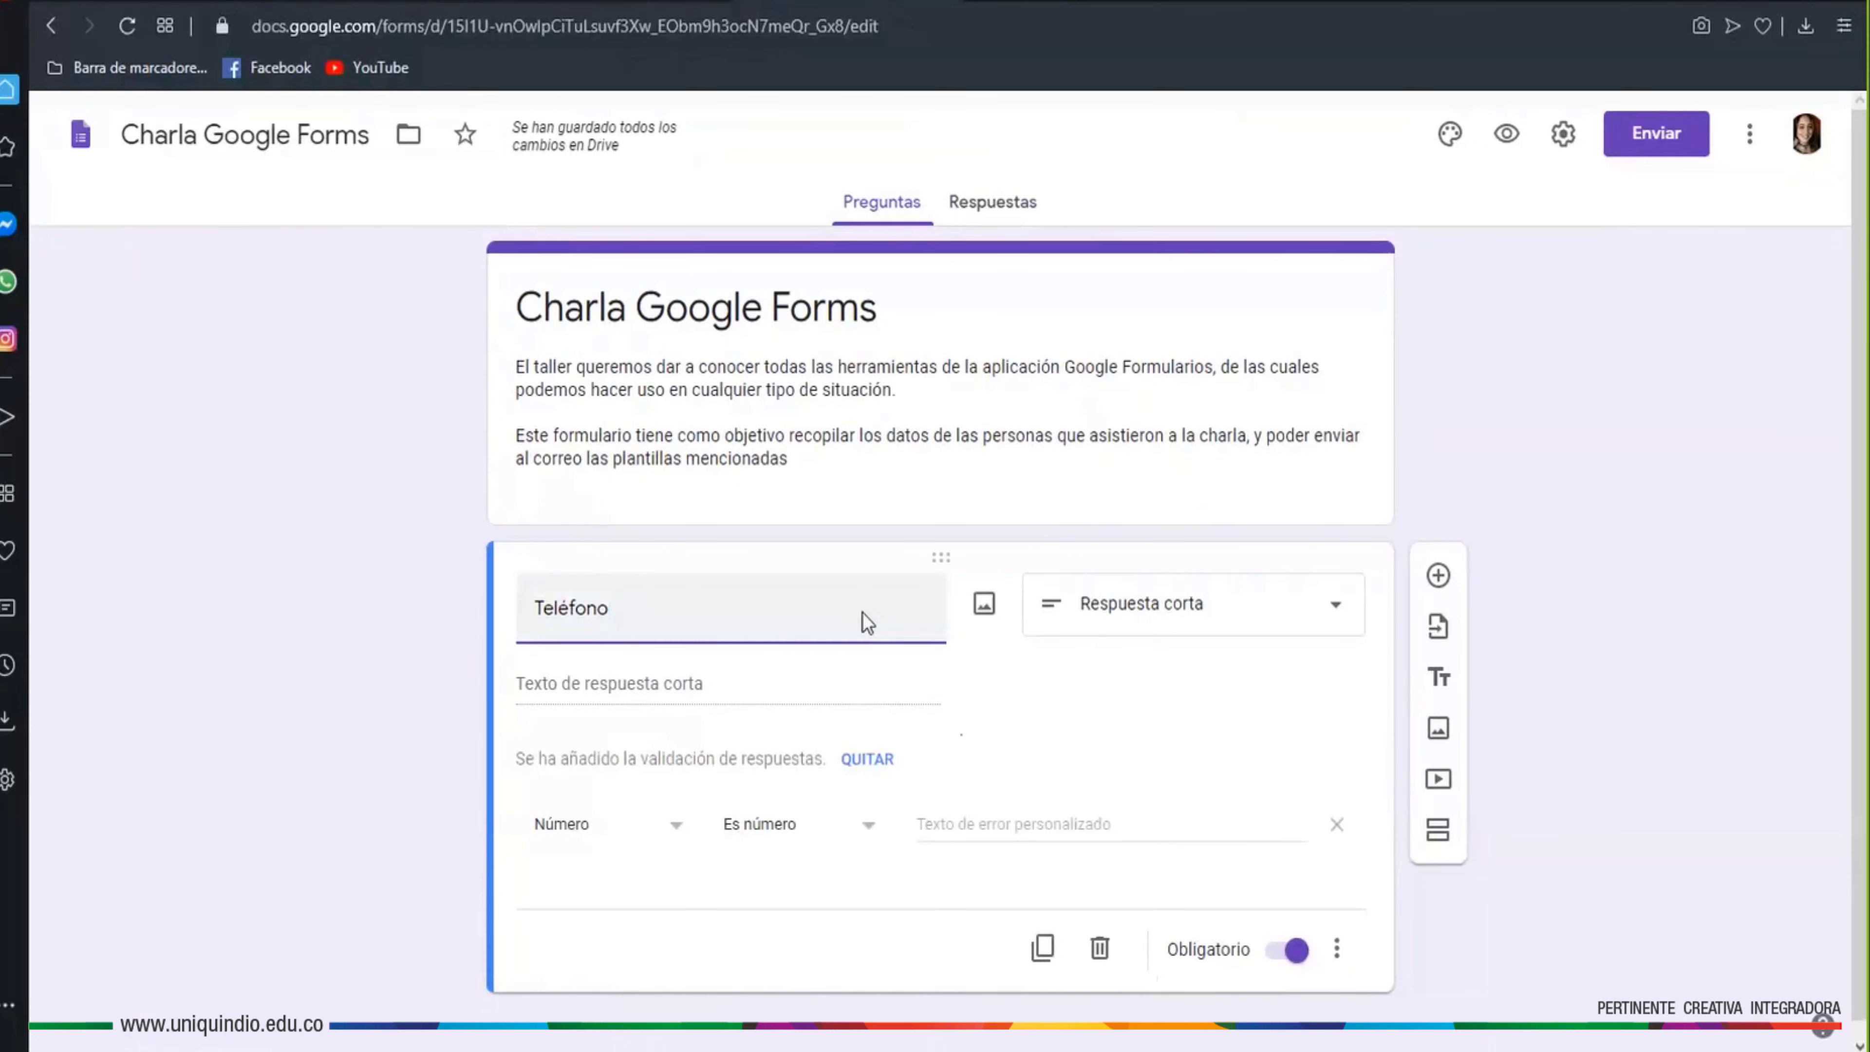
Restore the question title to 'Nombre completo' and keep it required
left_click_drag(867, 622, 491, 614)
type("Nombre completo")
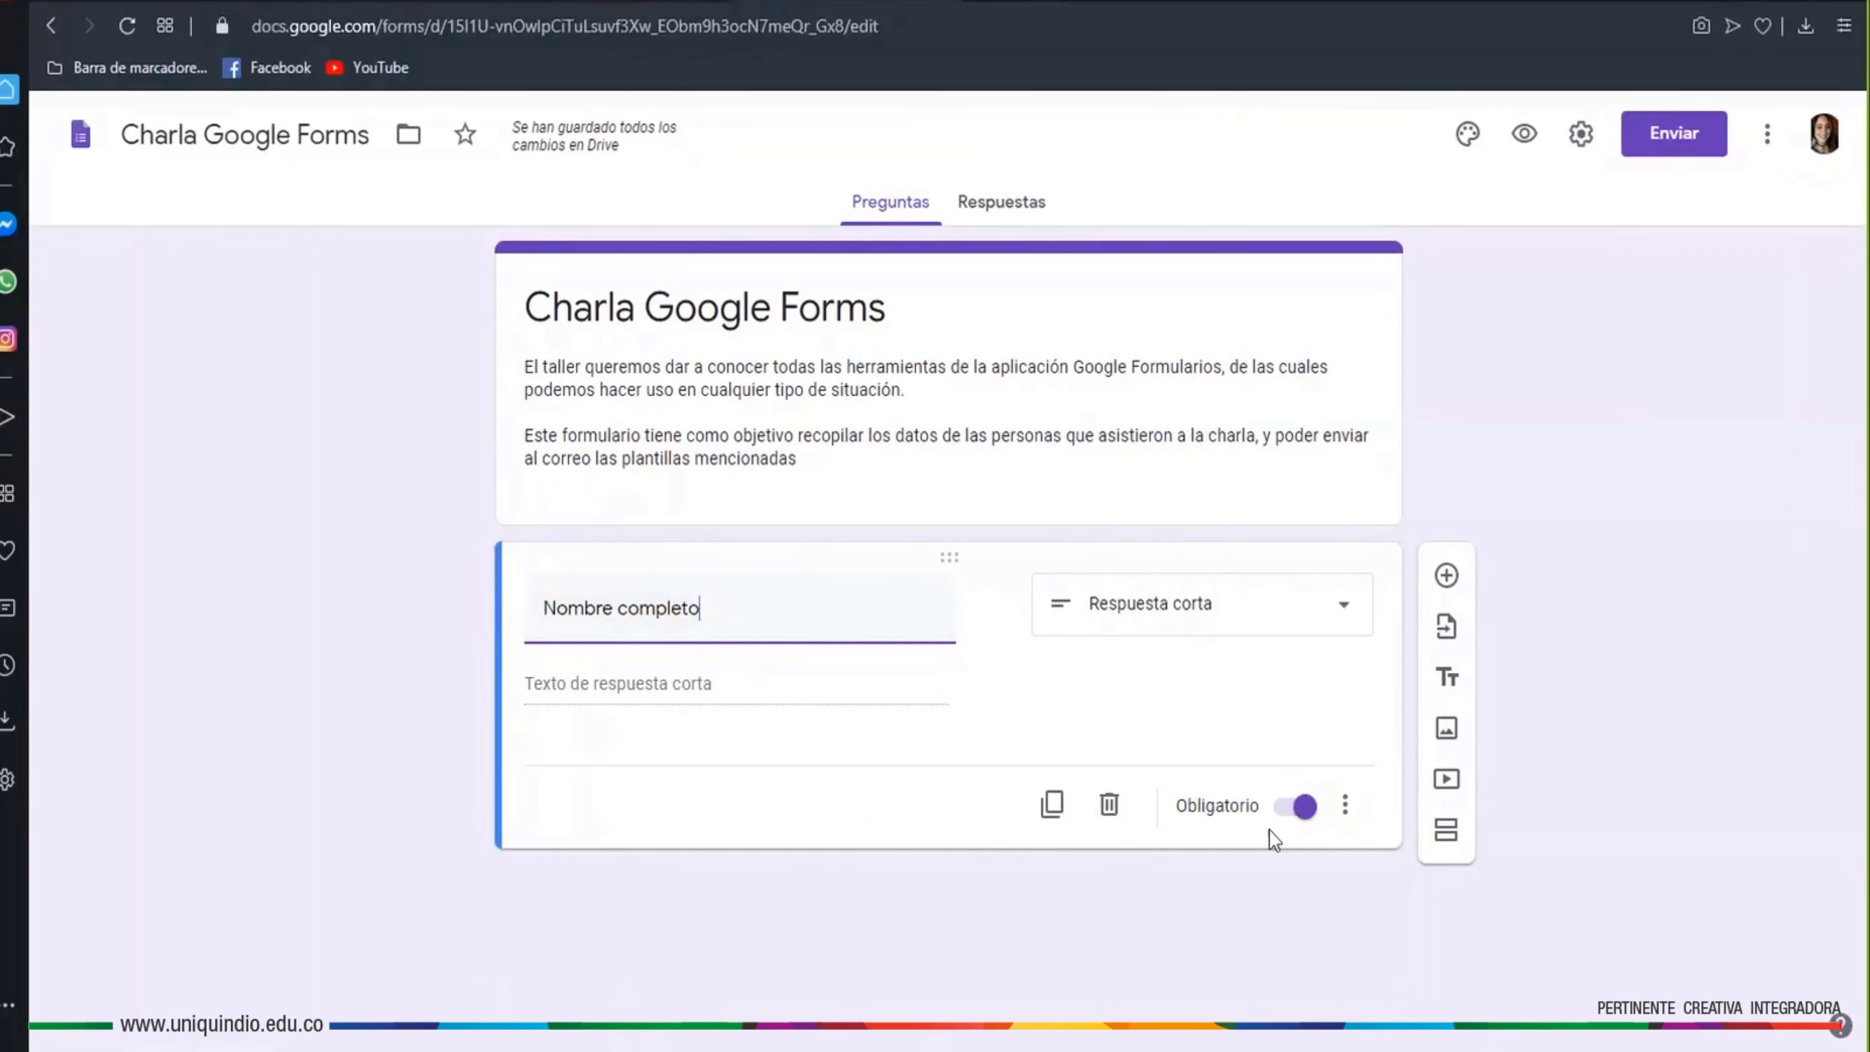
left_click(1305, 820)
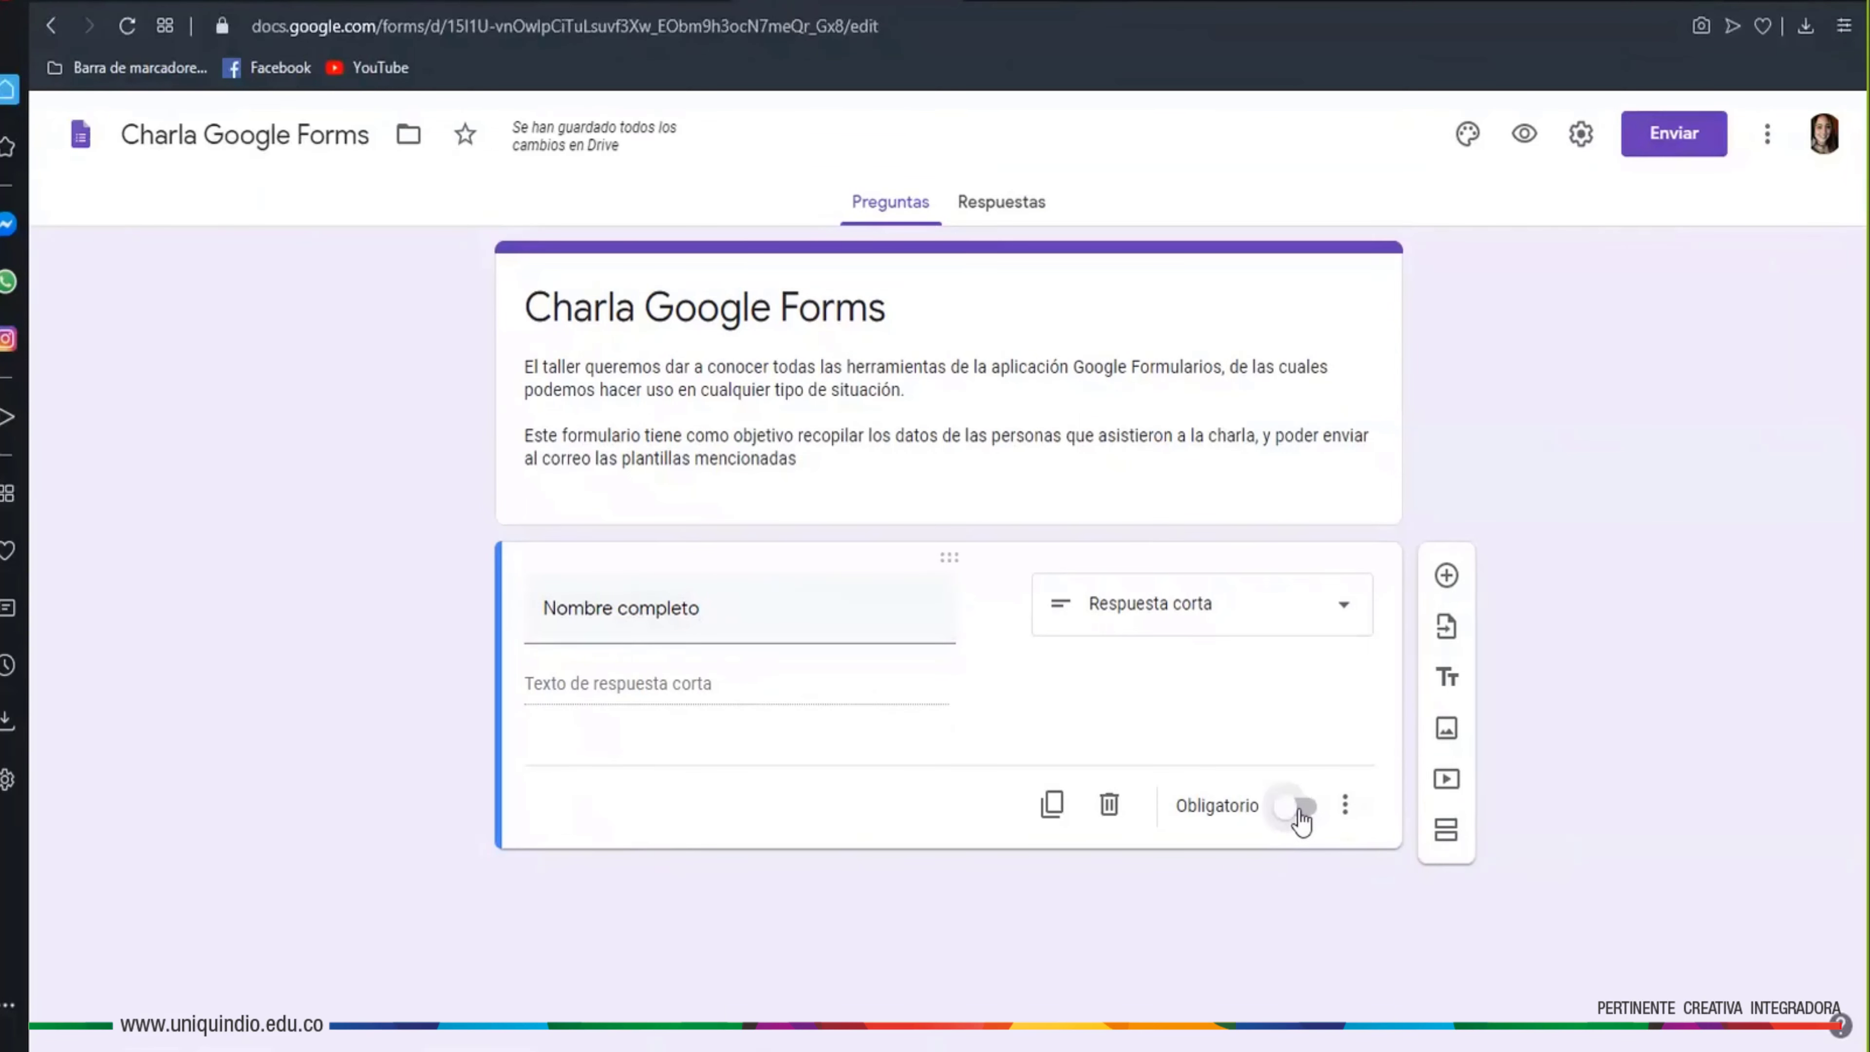
left_click(1301, 818)
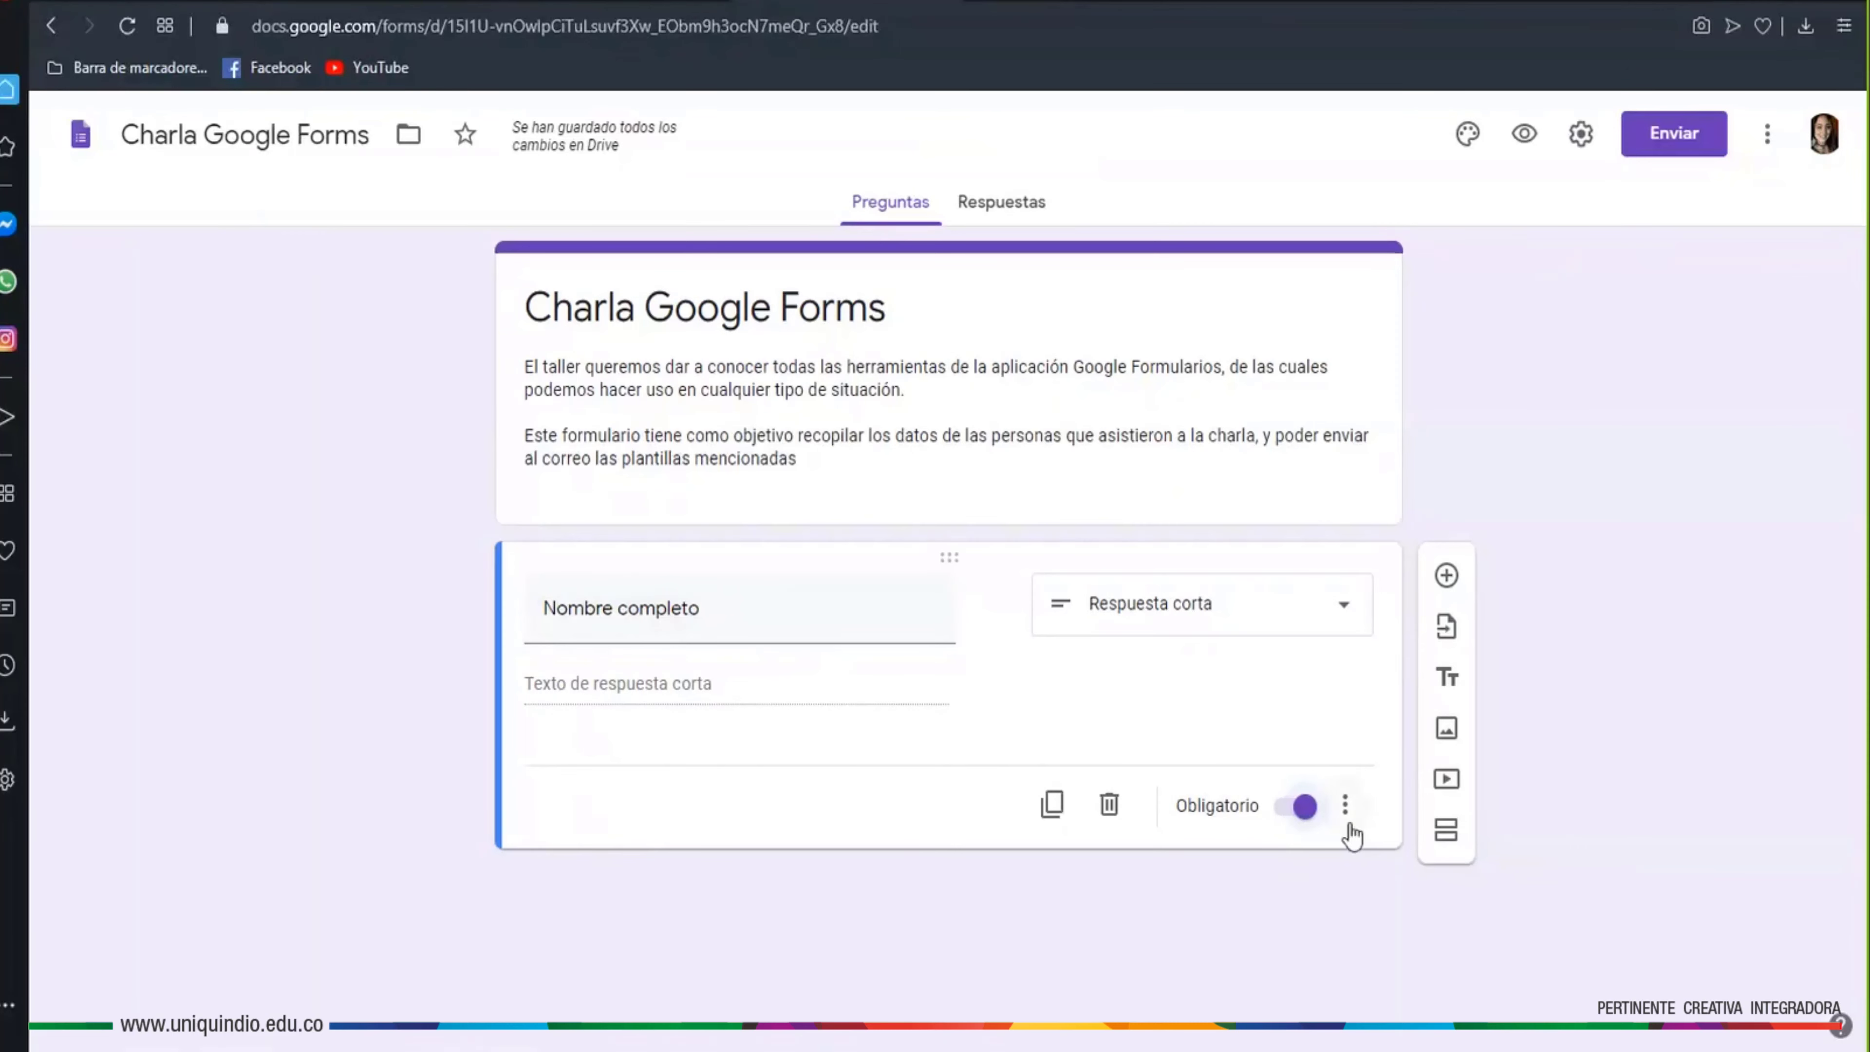
Add a description field to the Nombre completo question, then remove it
left_click(1344, 806)
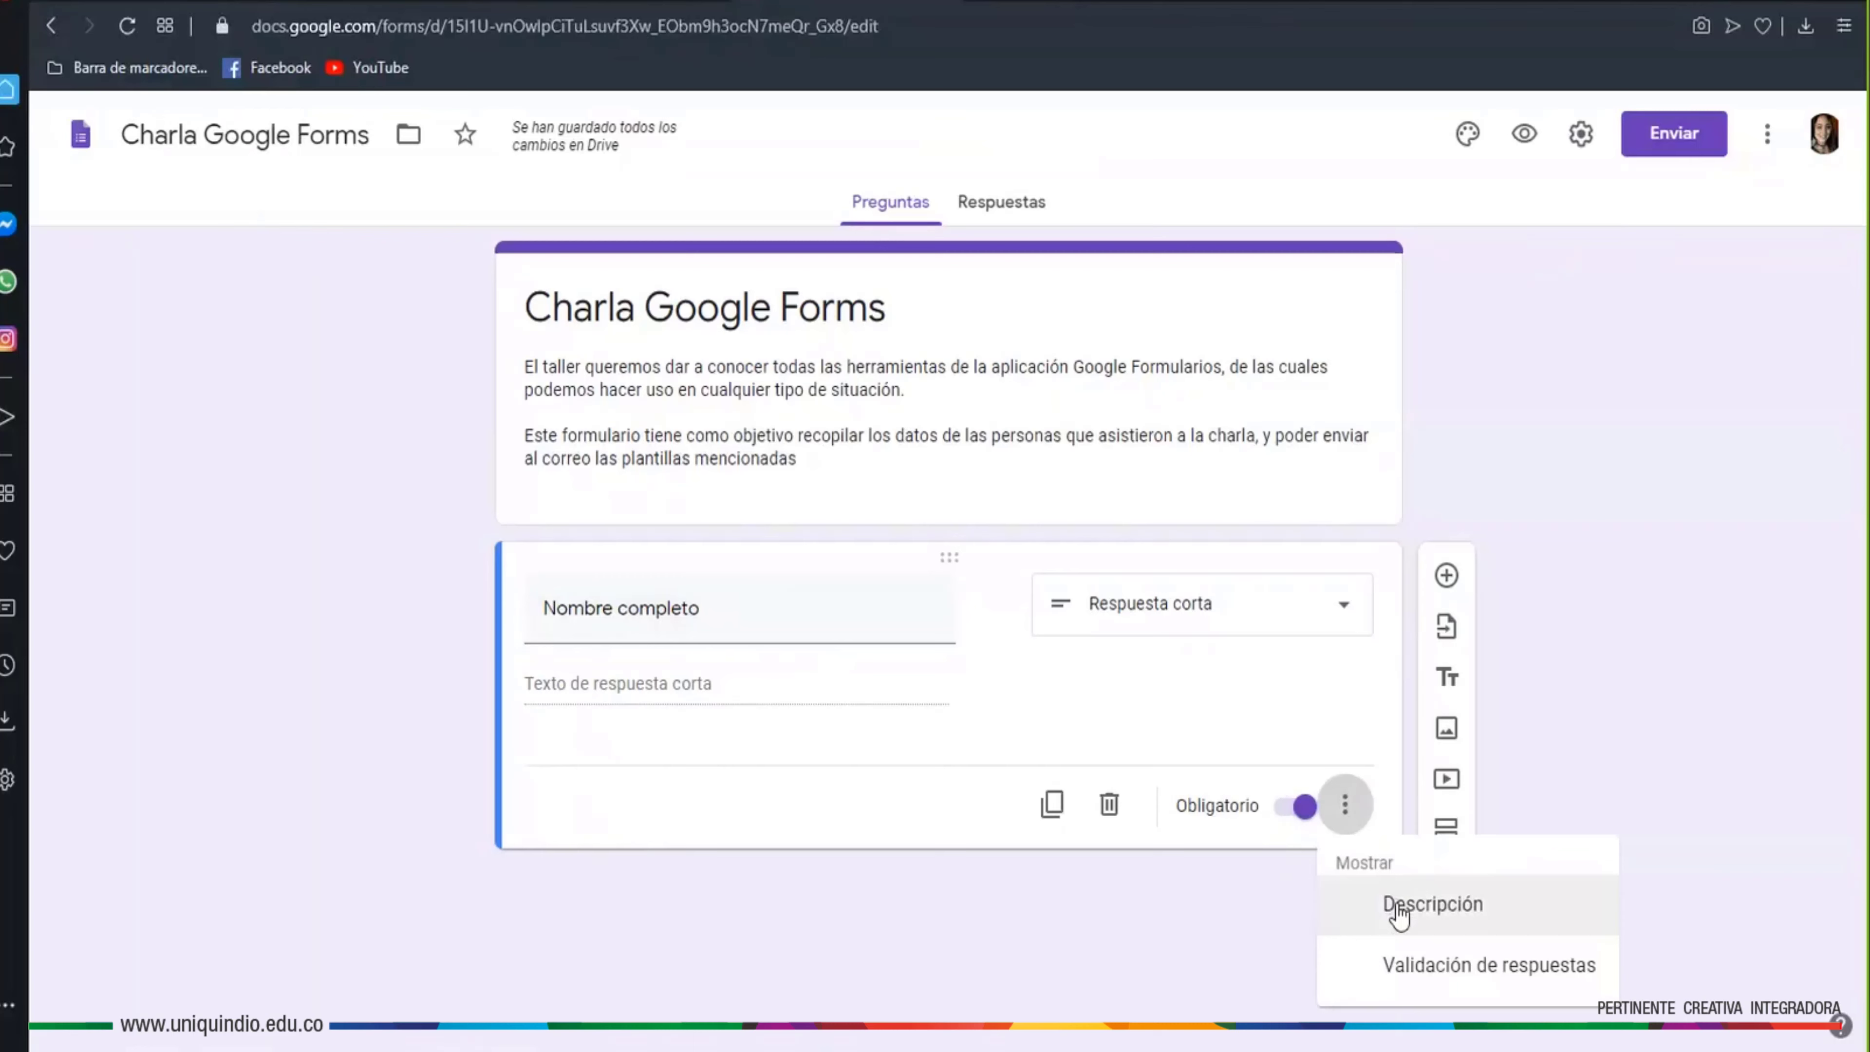
left_click(1398, 909)
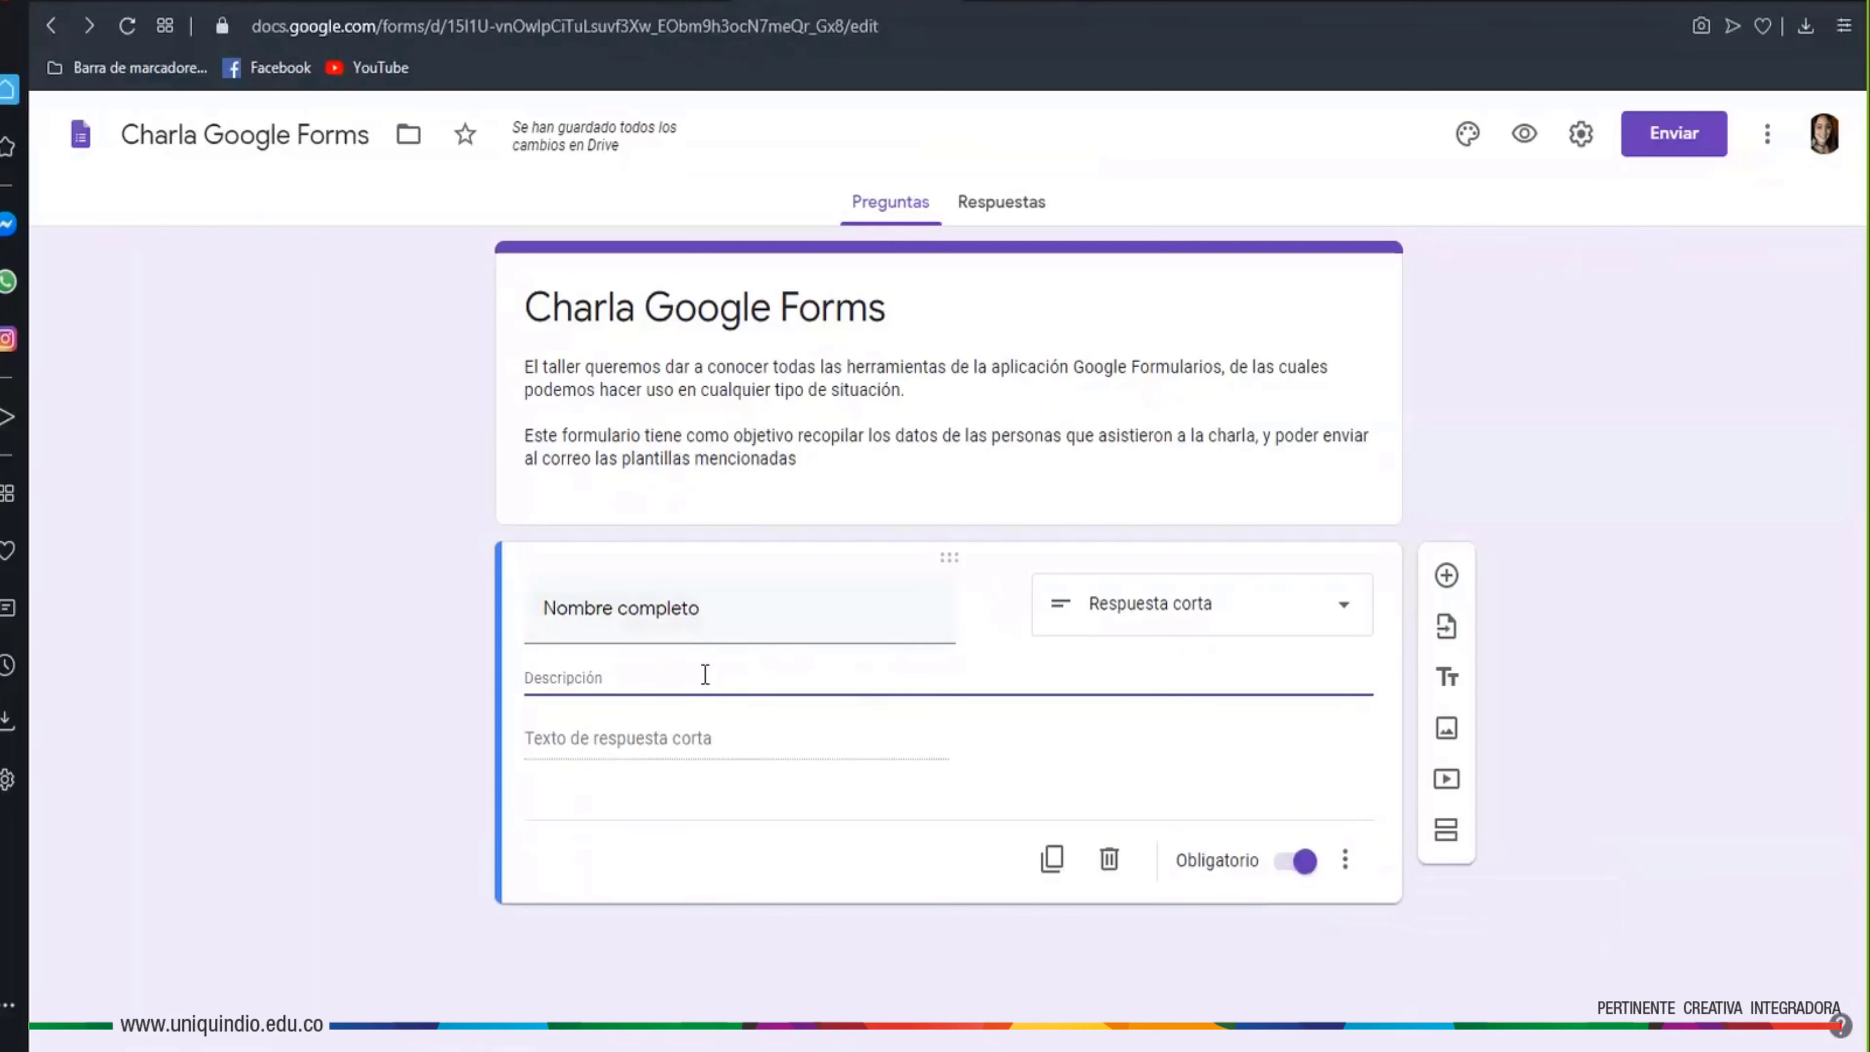
left_click(1345, 858)
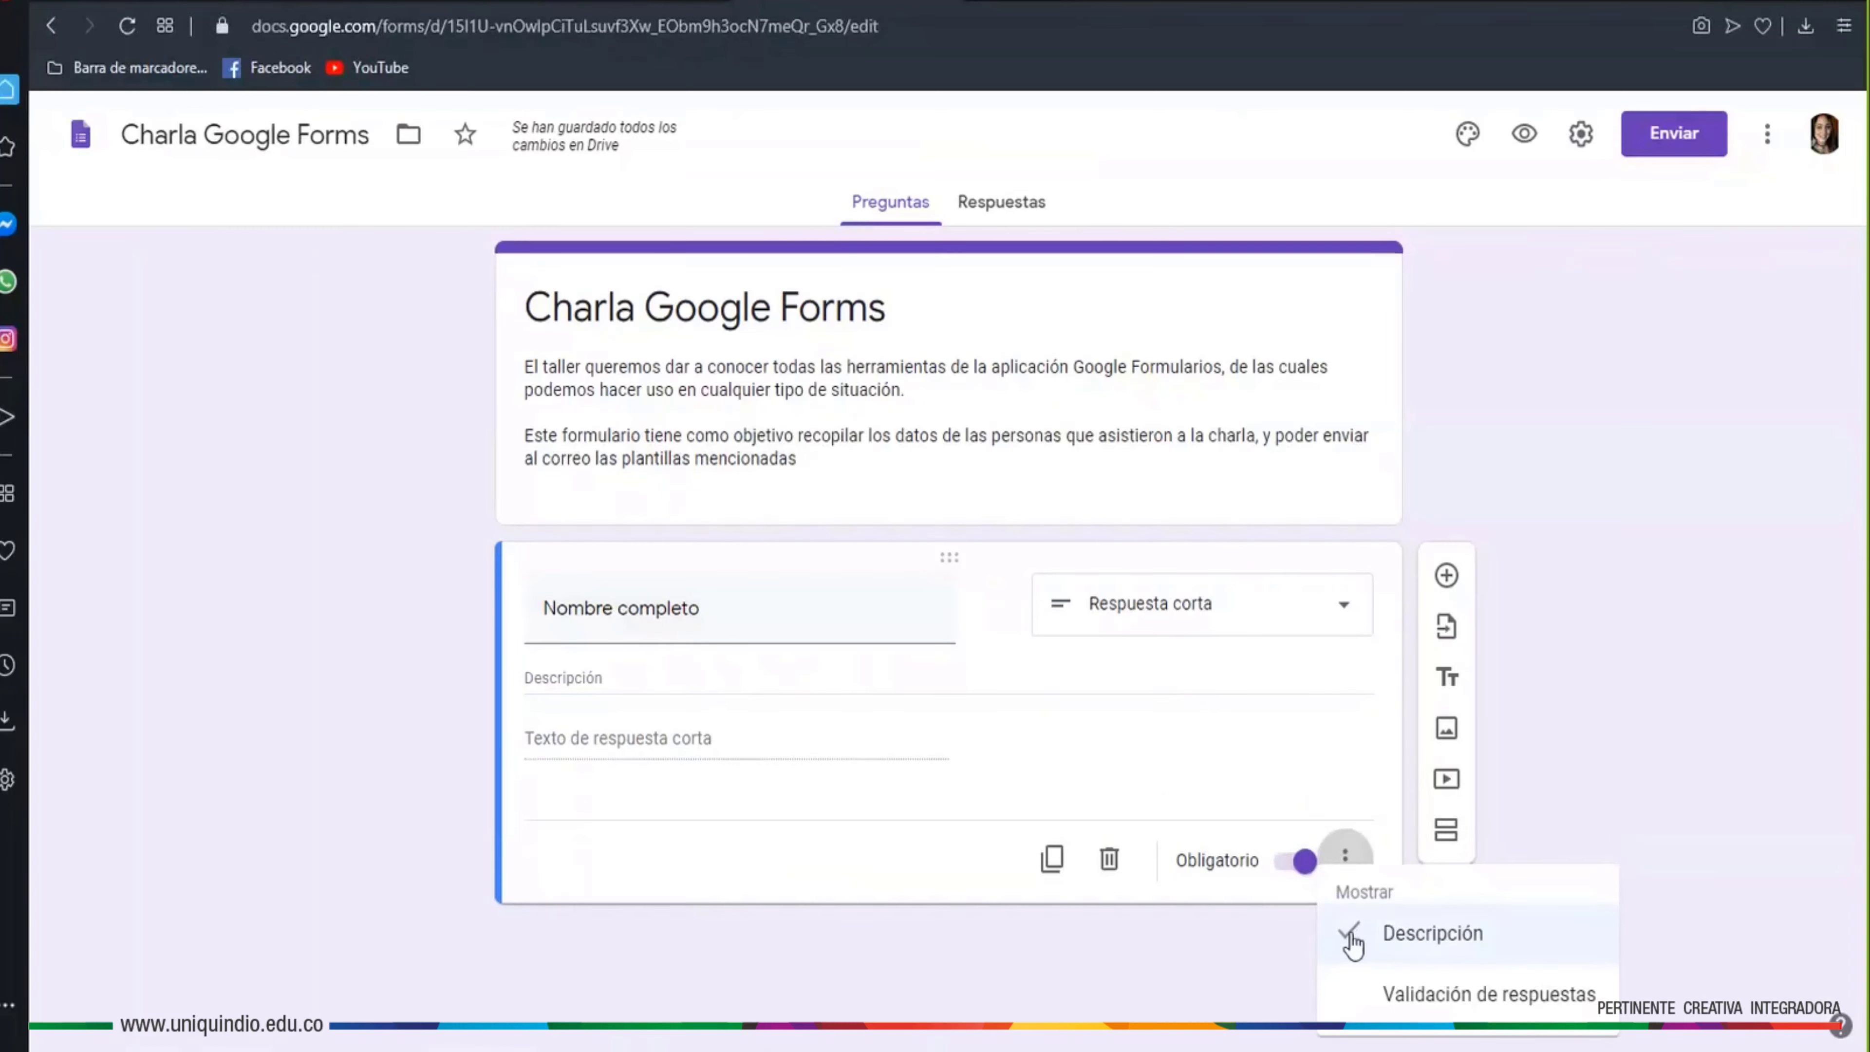
left_click(1351, 937)
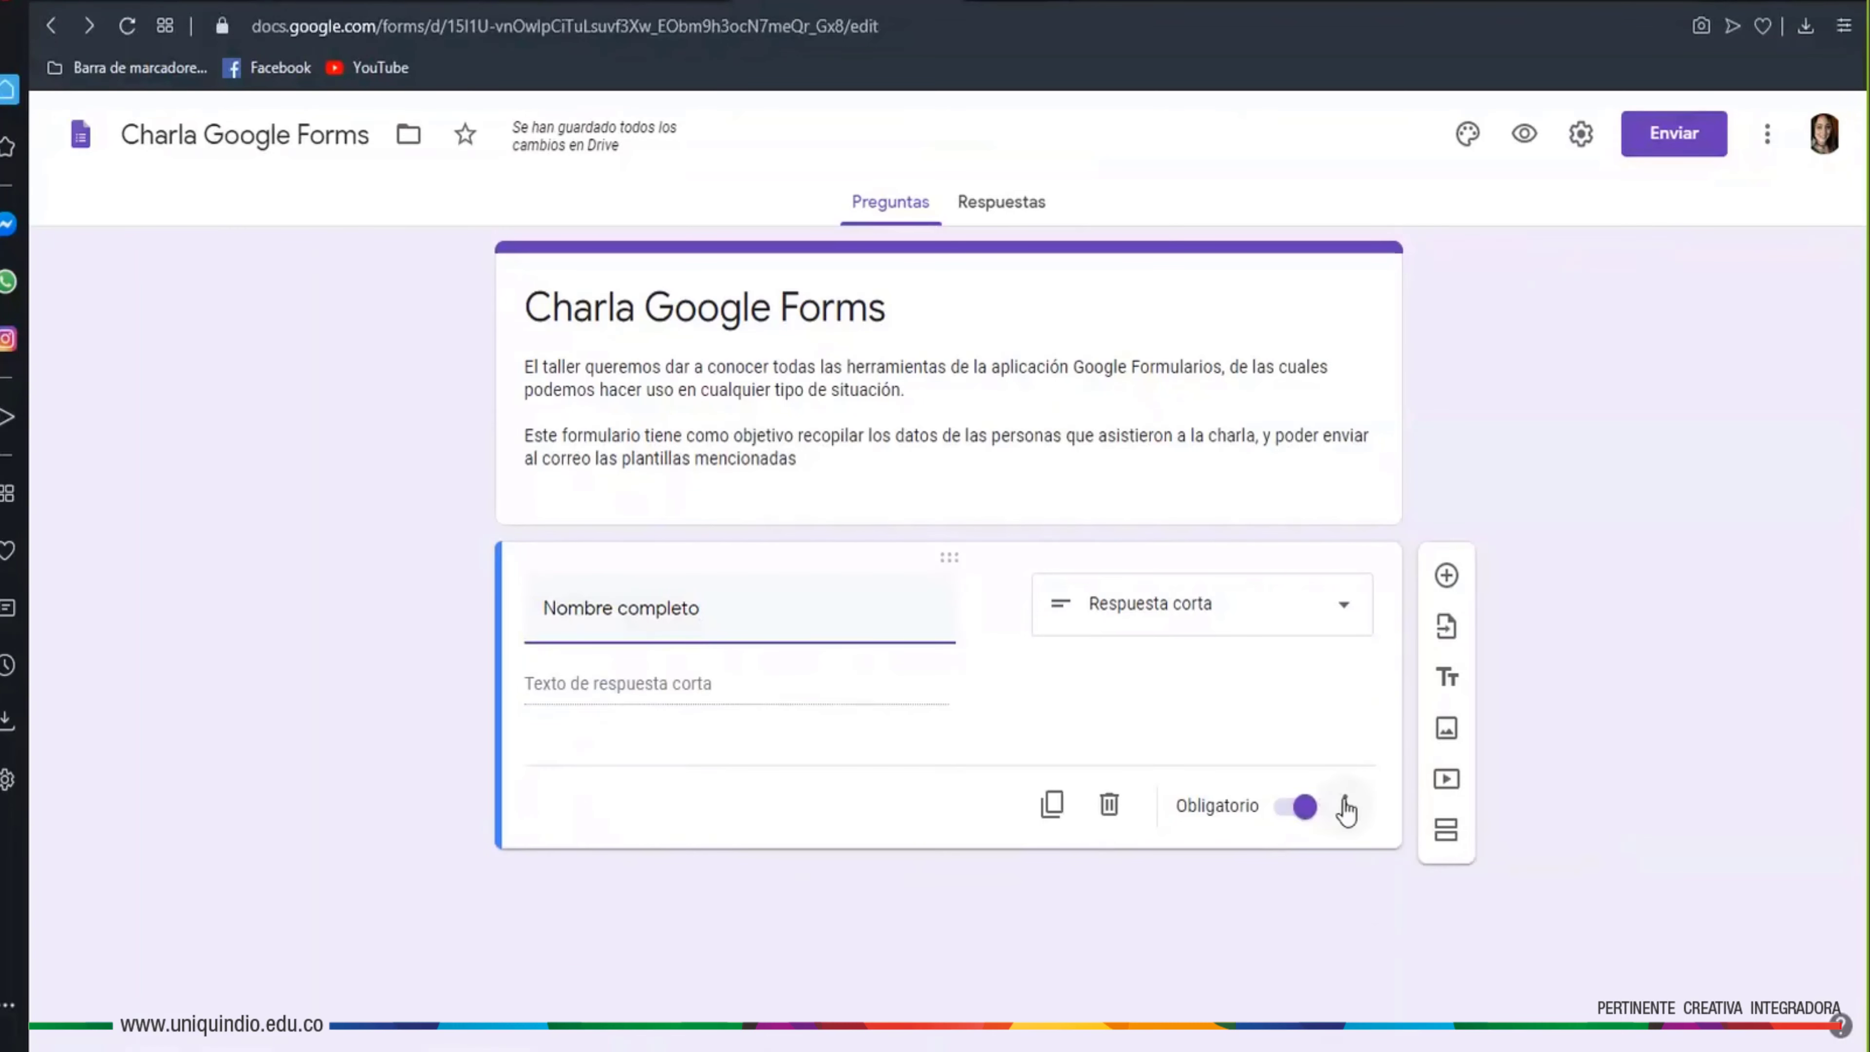
Turn on response validation for Nombre completo, showing the default Número / Mayor que rule
left_click(1345, 805)
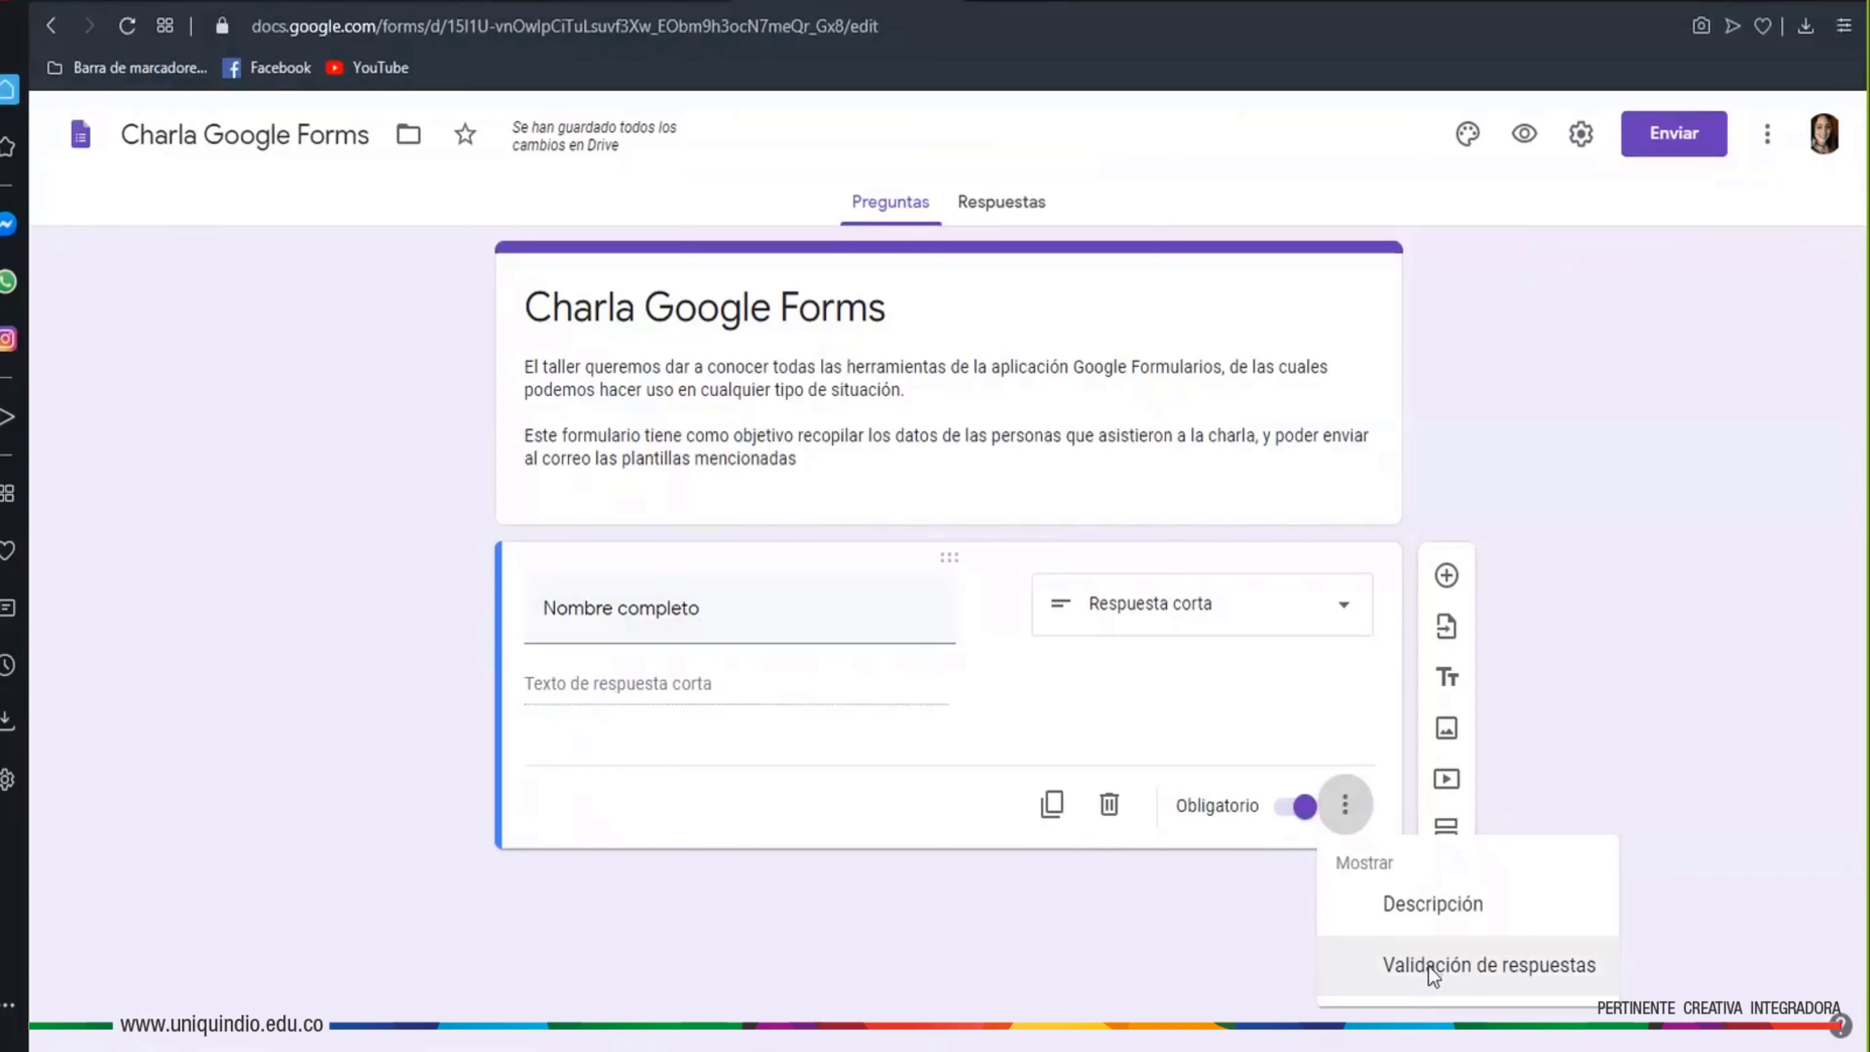
left_click(1431, 972)
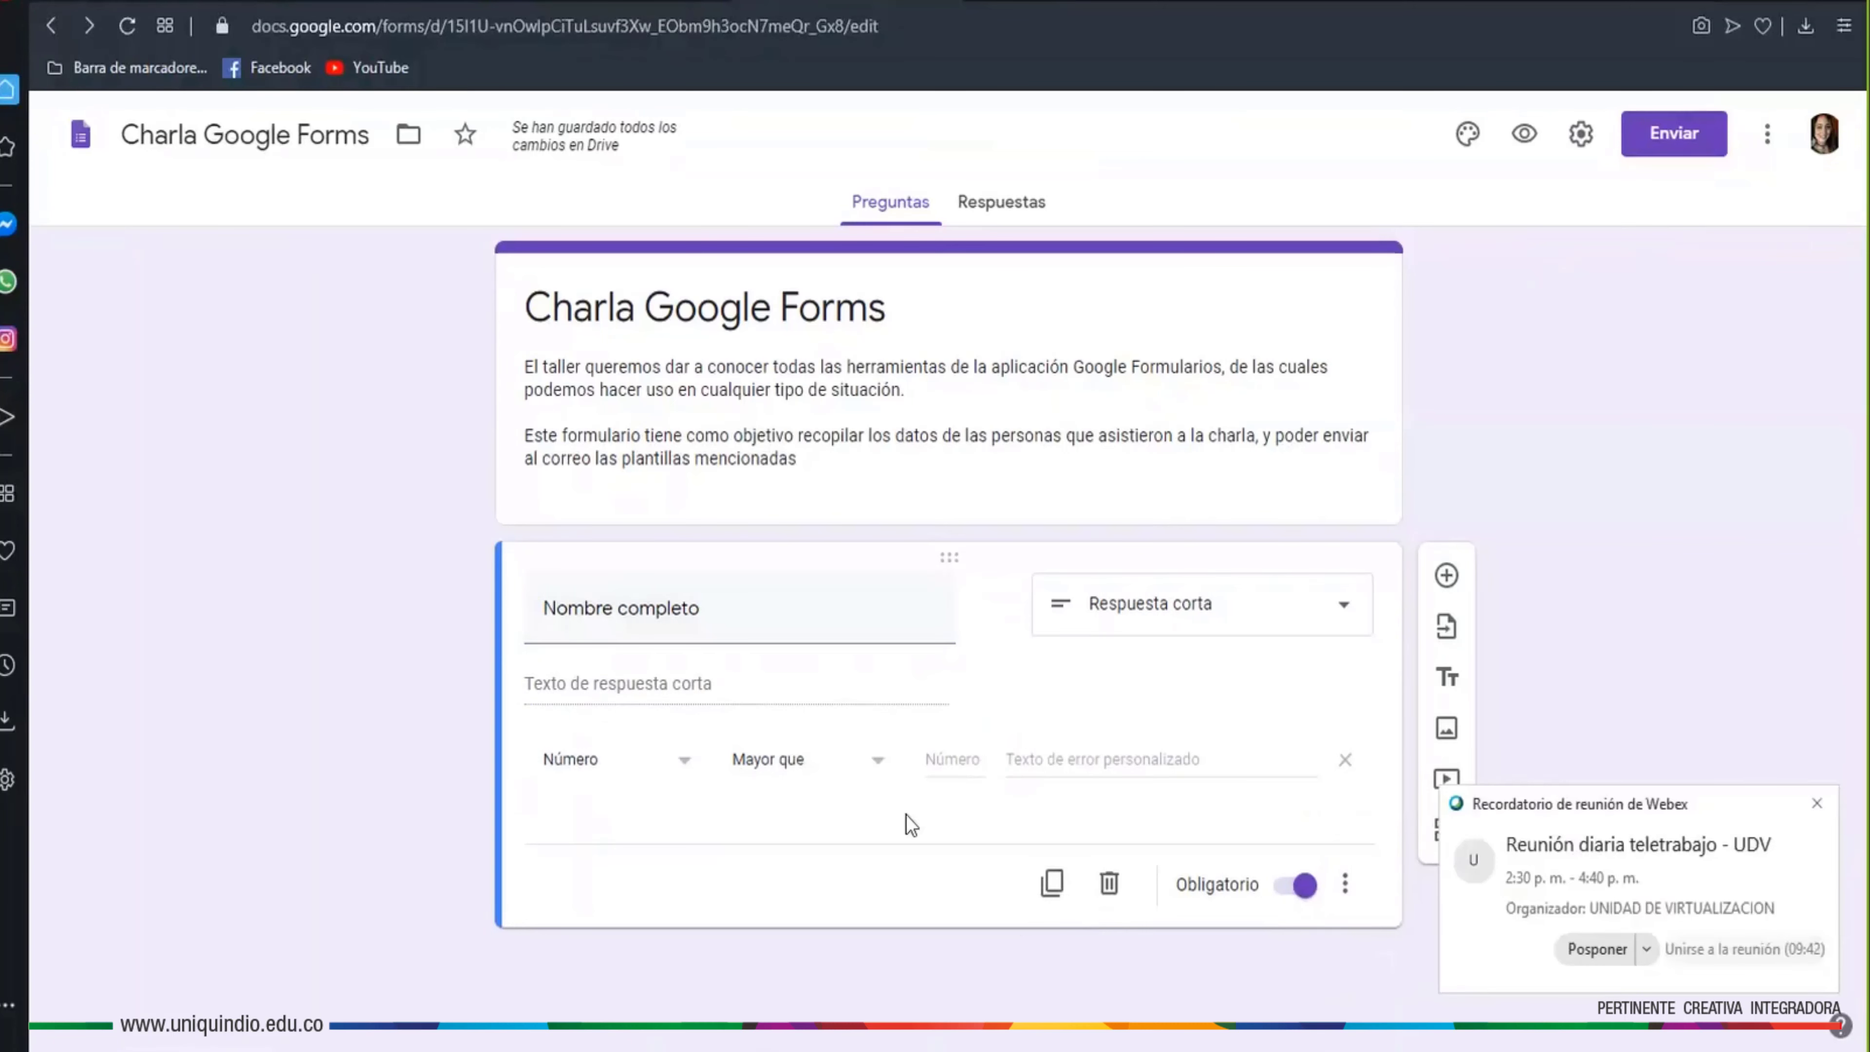
left_click(1816, 803)
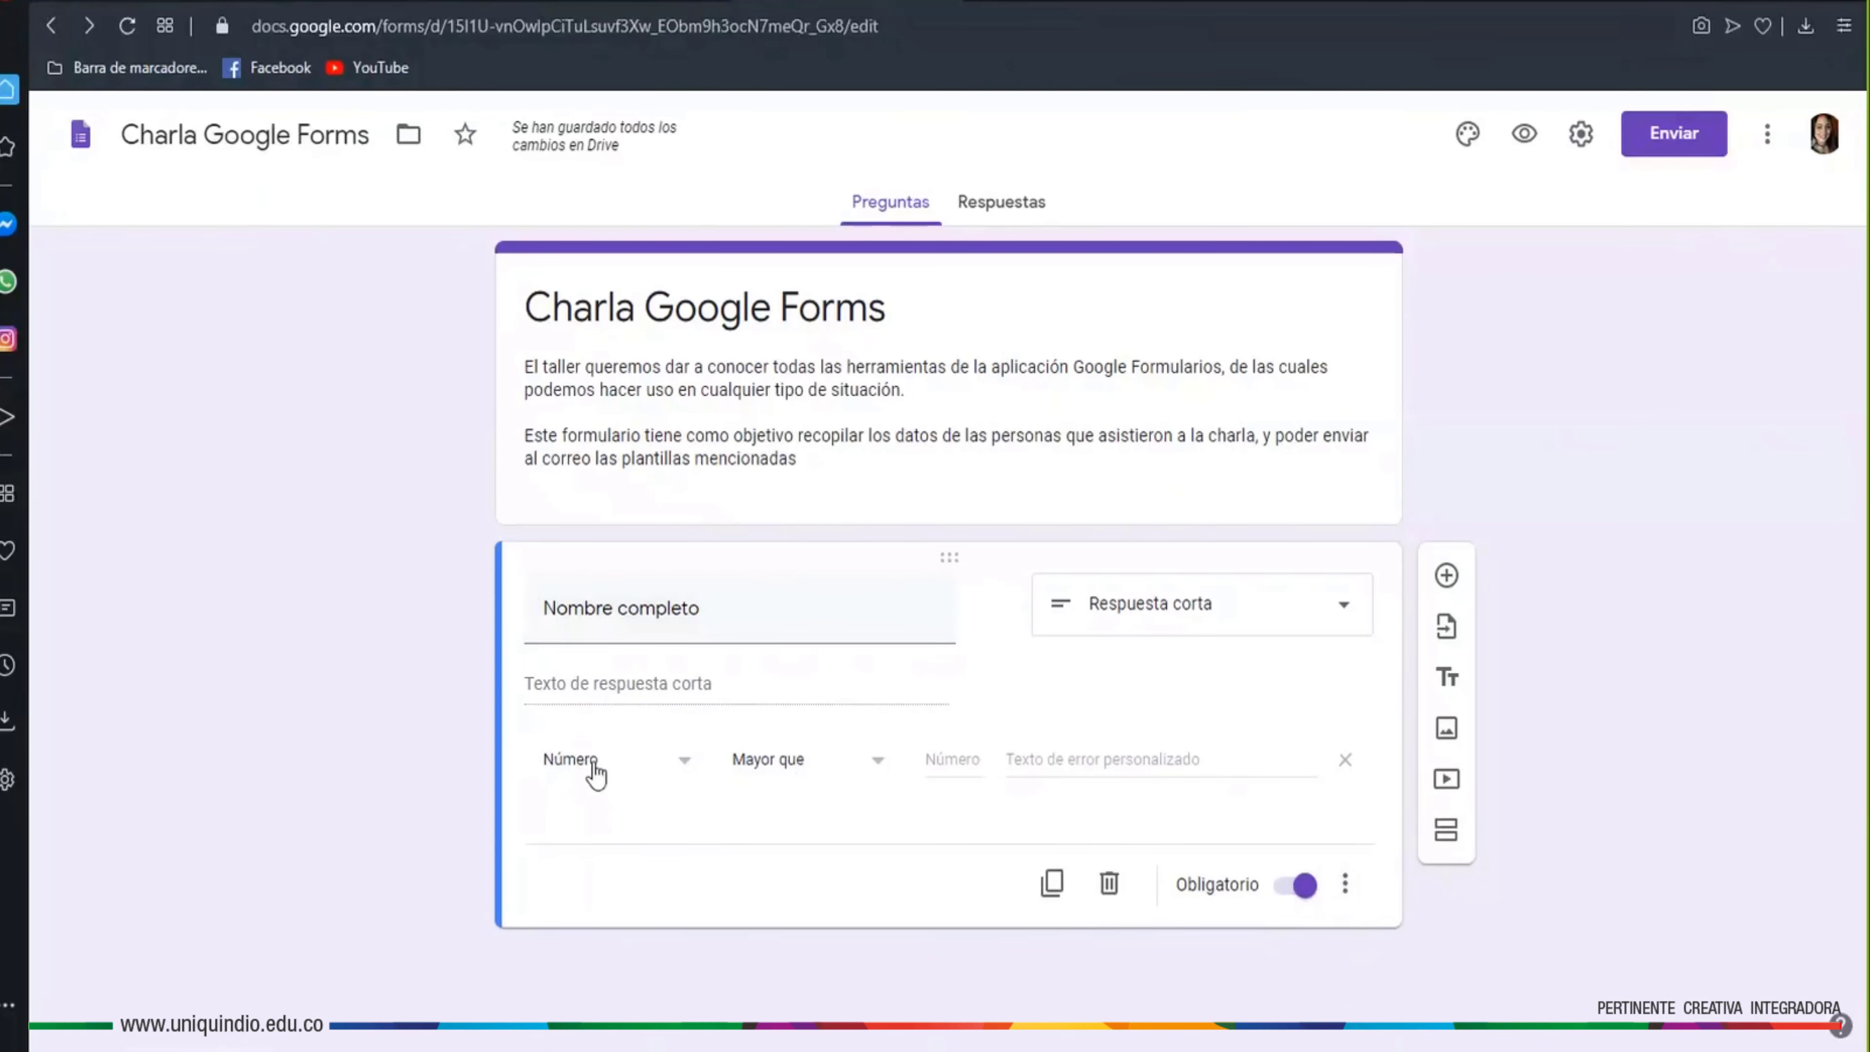
left_click(1343, 887)
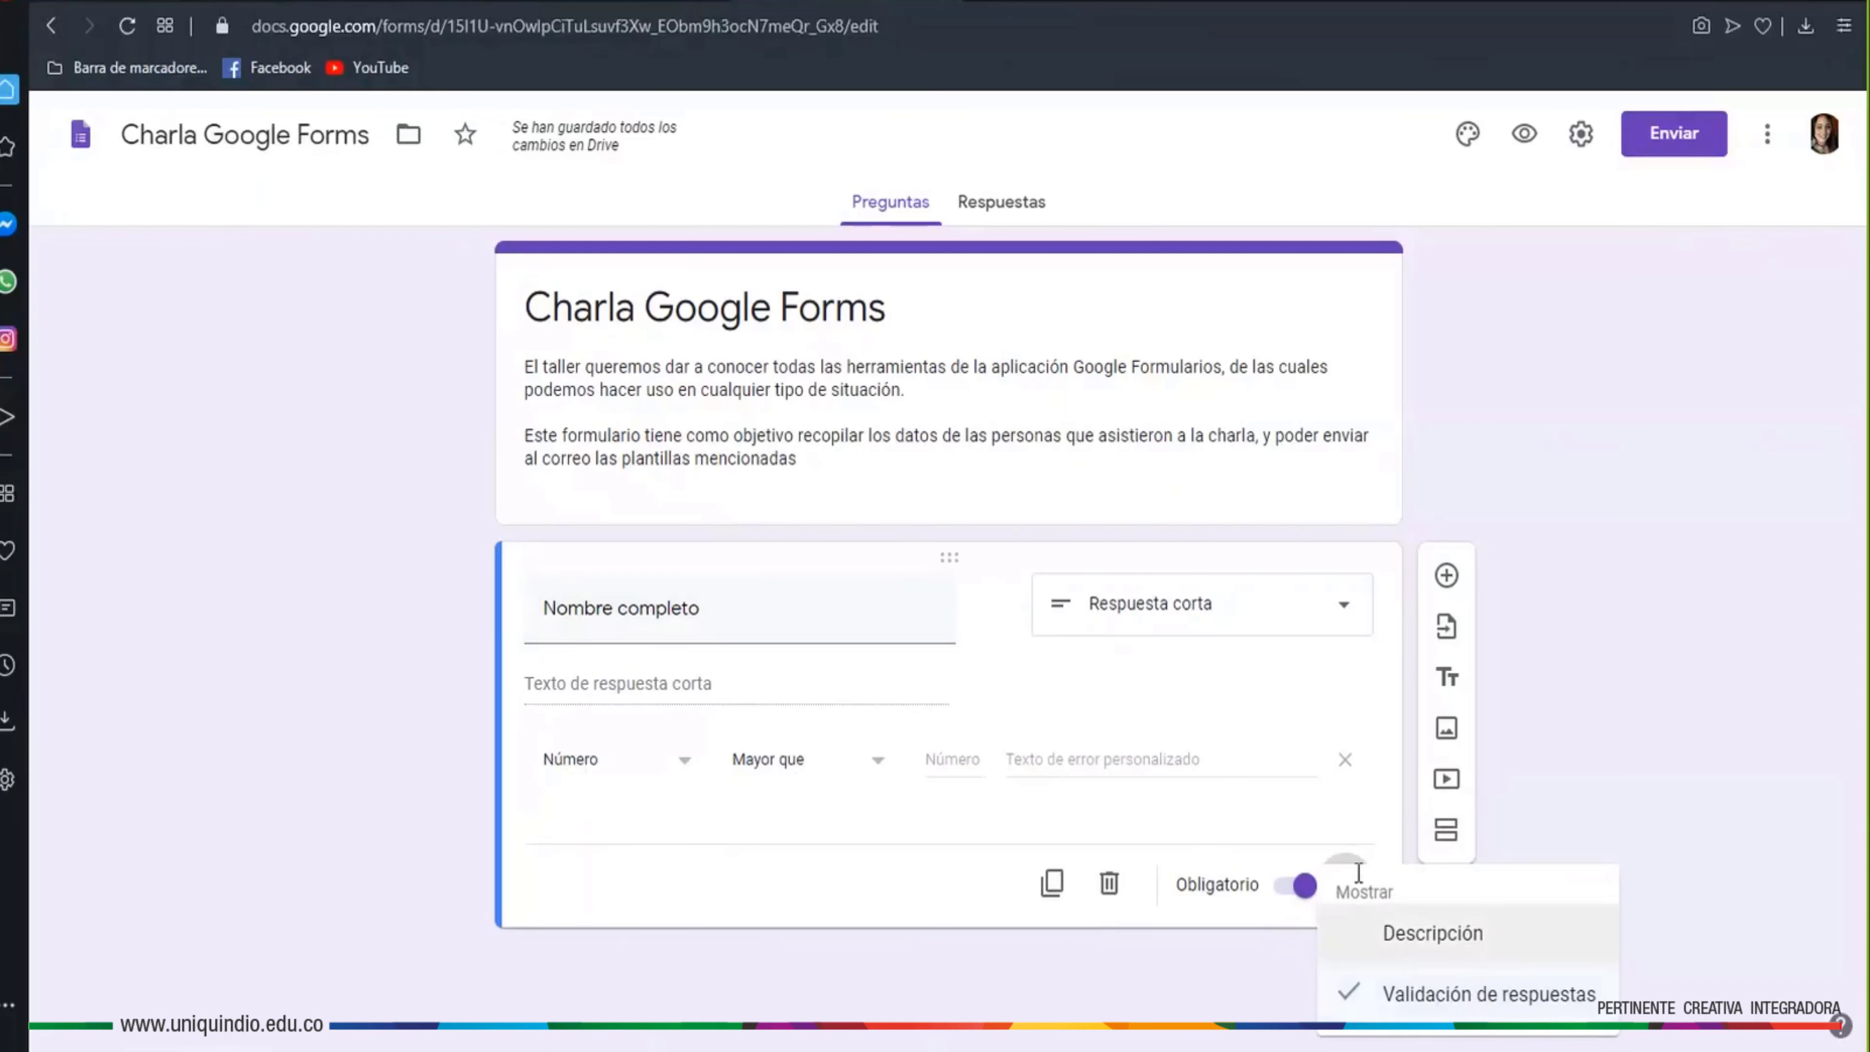
left_click(1288, 812)
Remove response validation from Nombre completo, leaving its type as Respuesta corta
left_click(1343, 888)
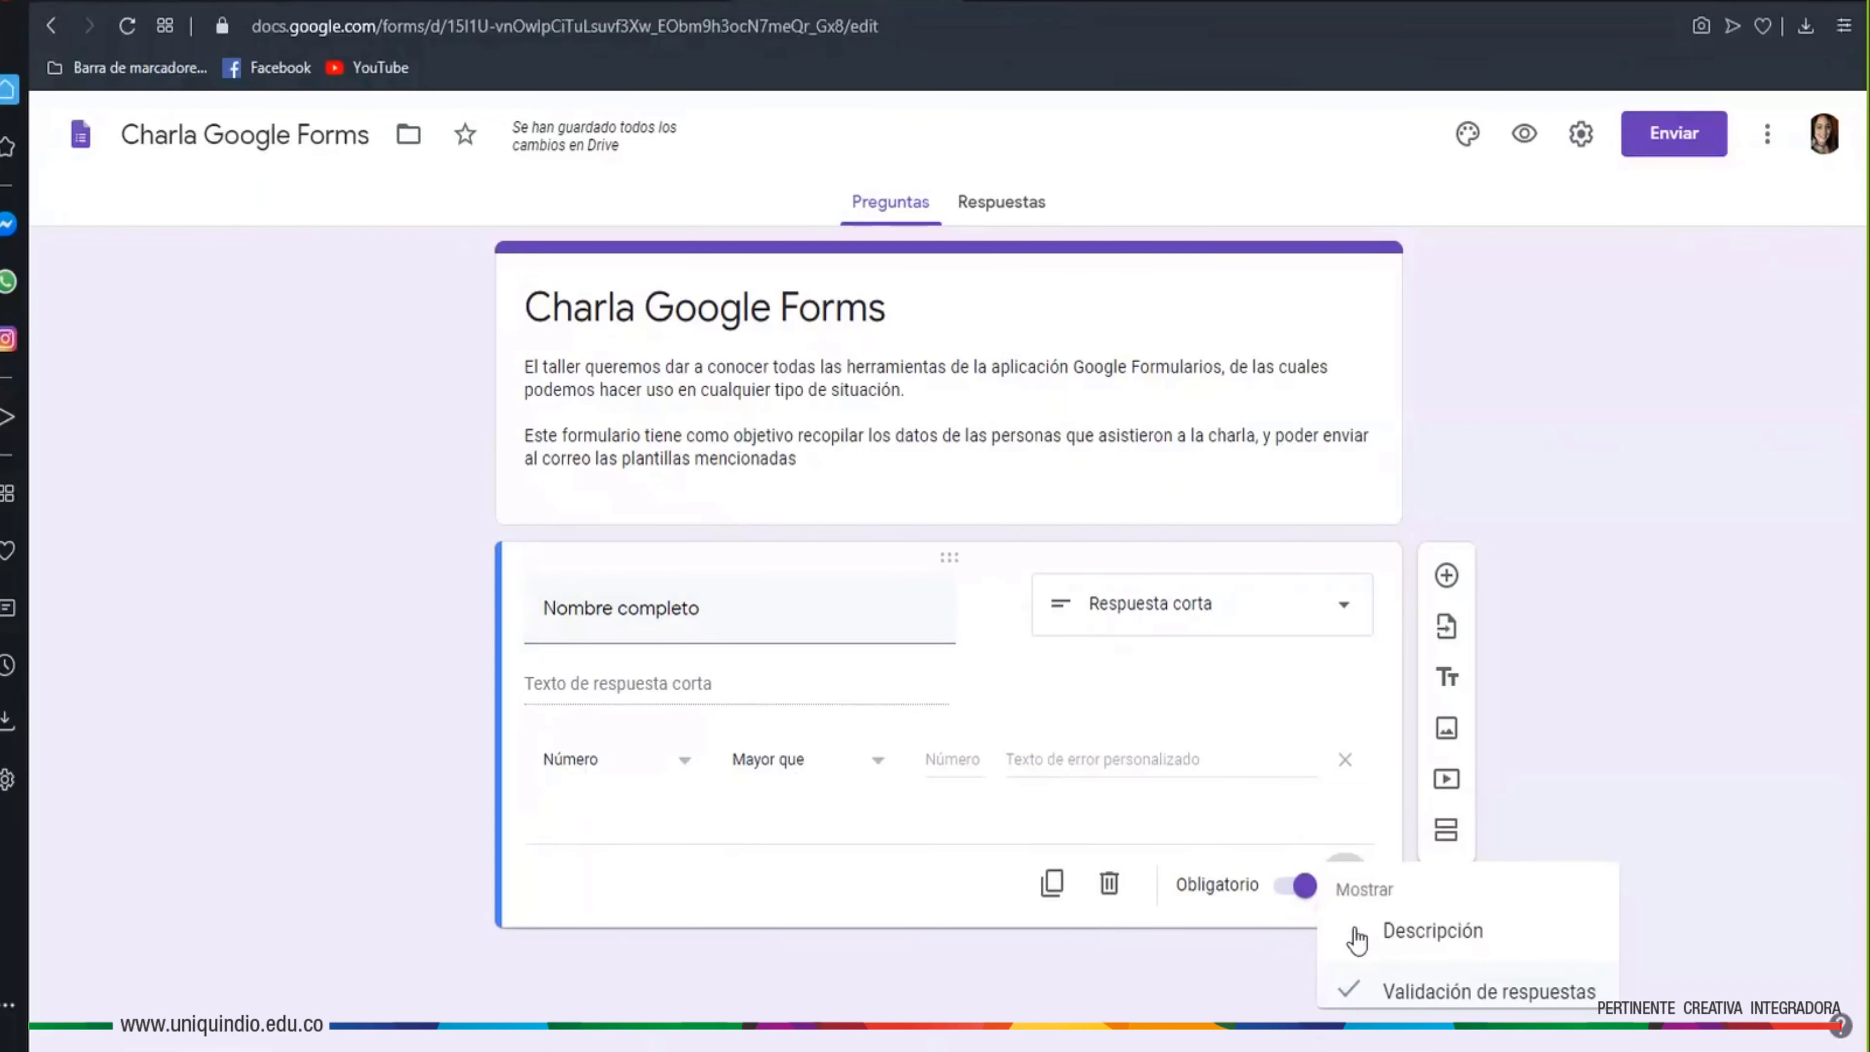
left_click(1362, 994)
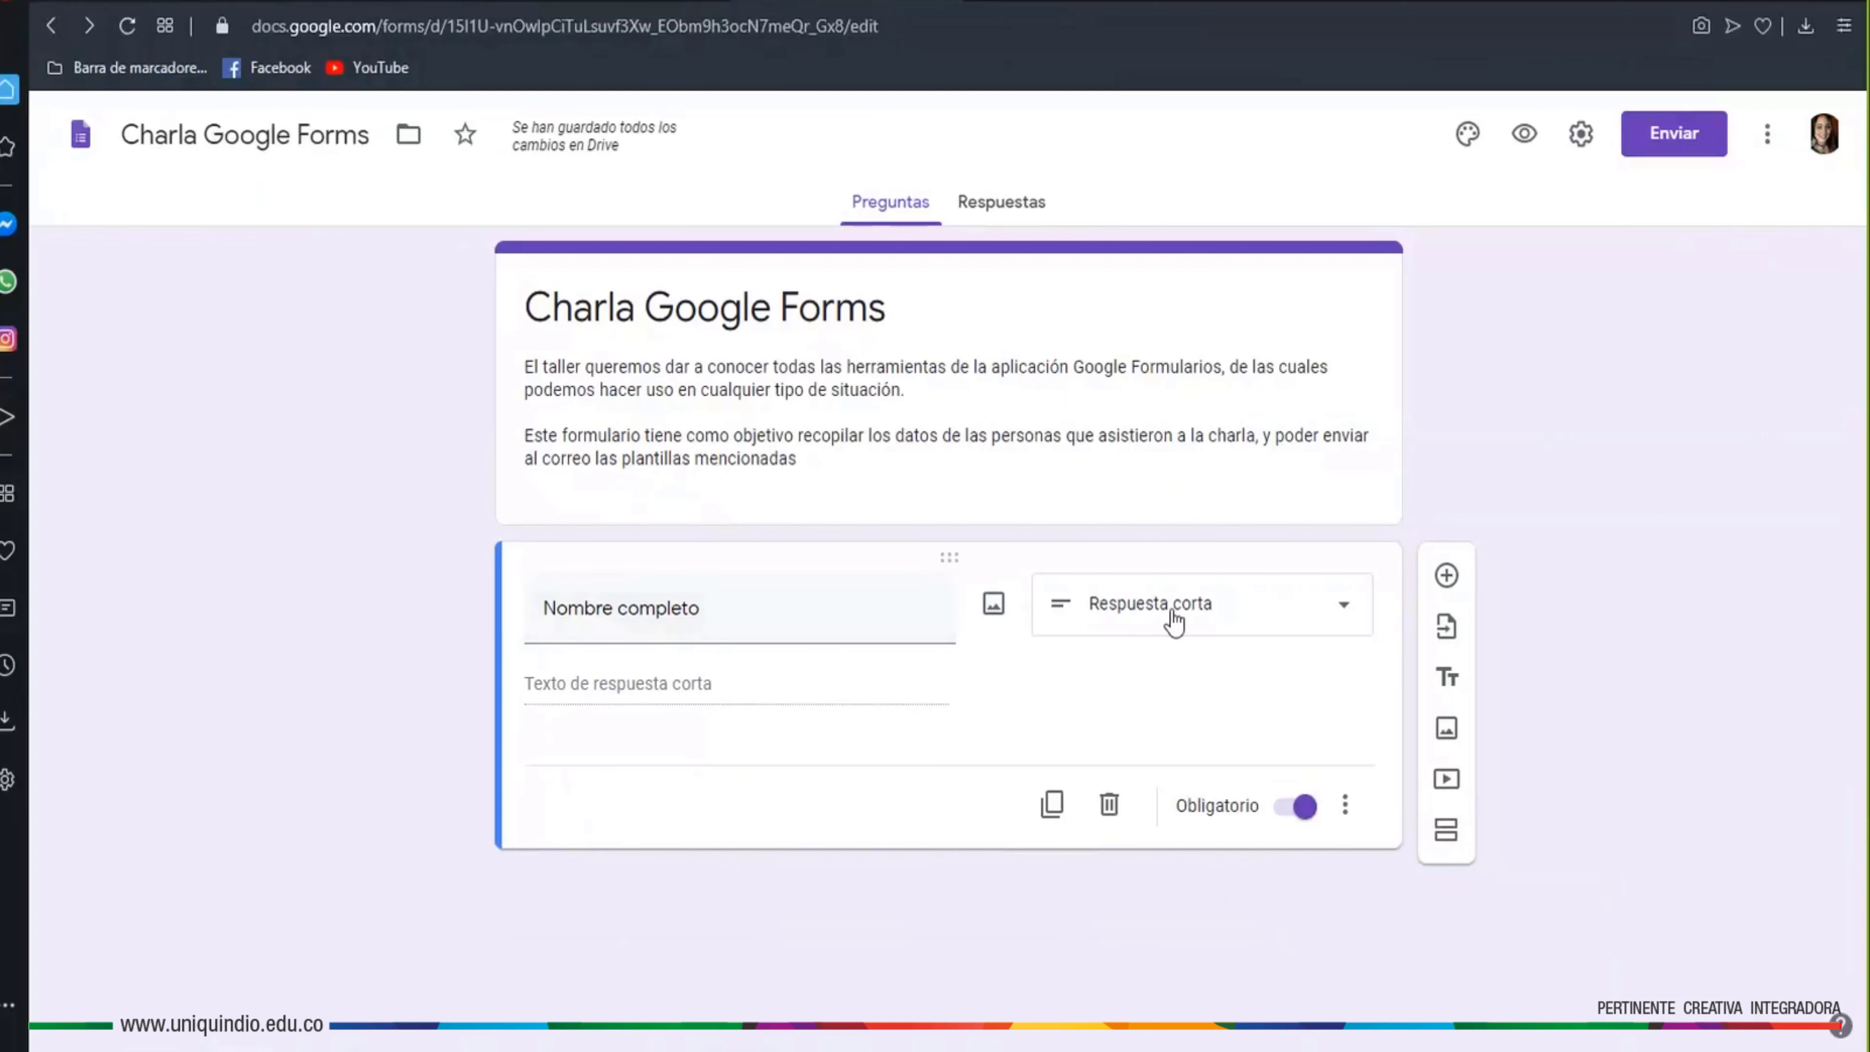
left_click(1351, 616)
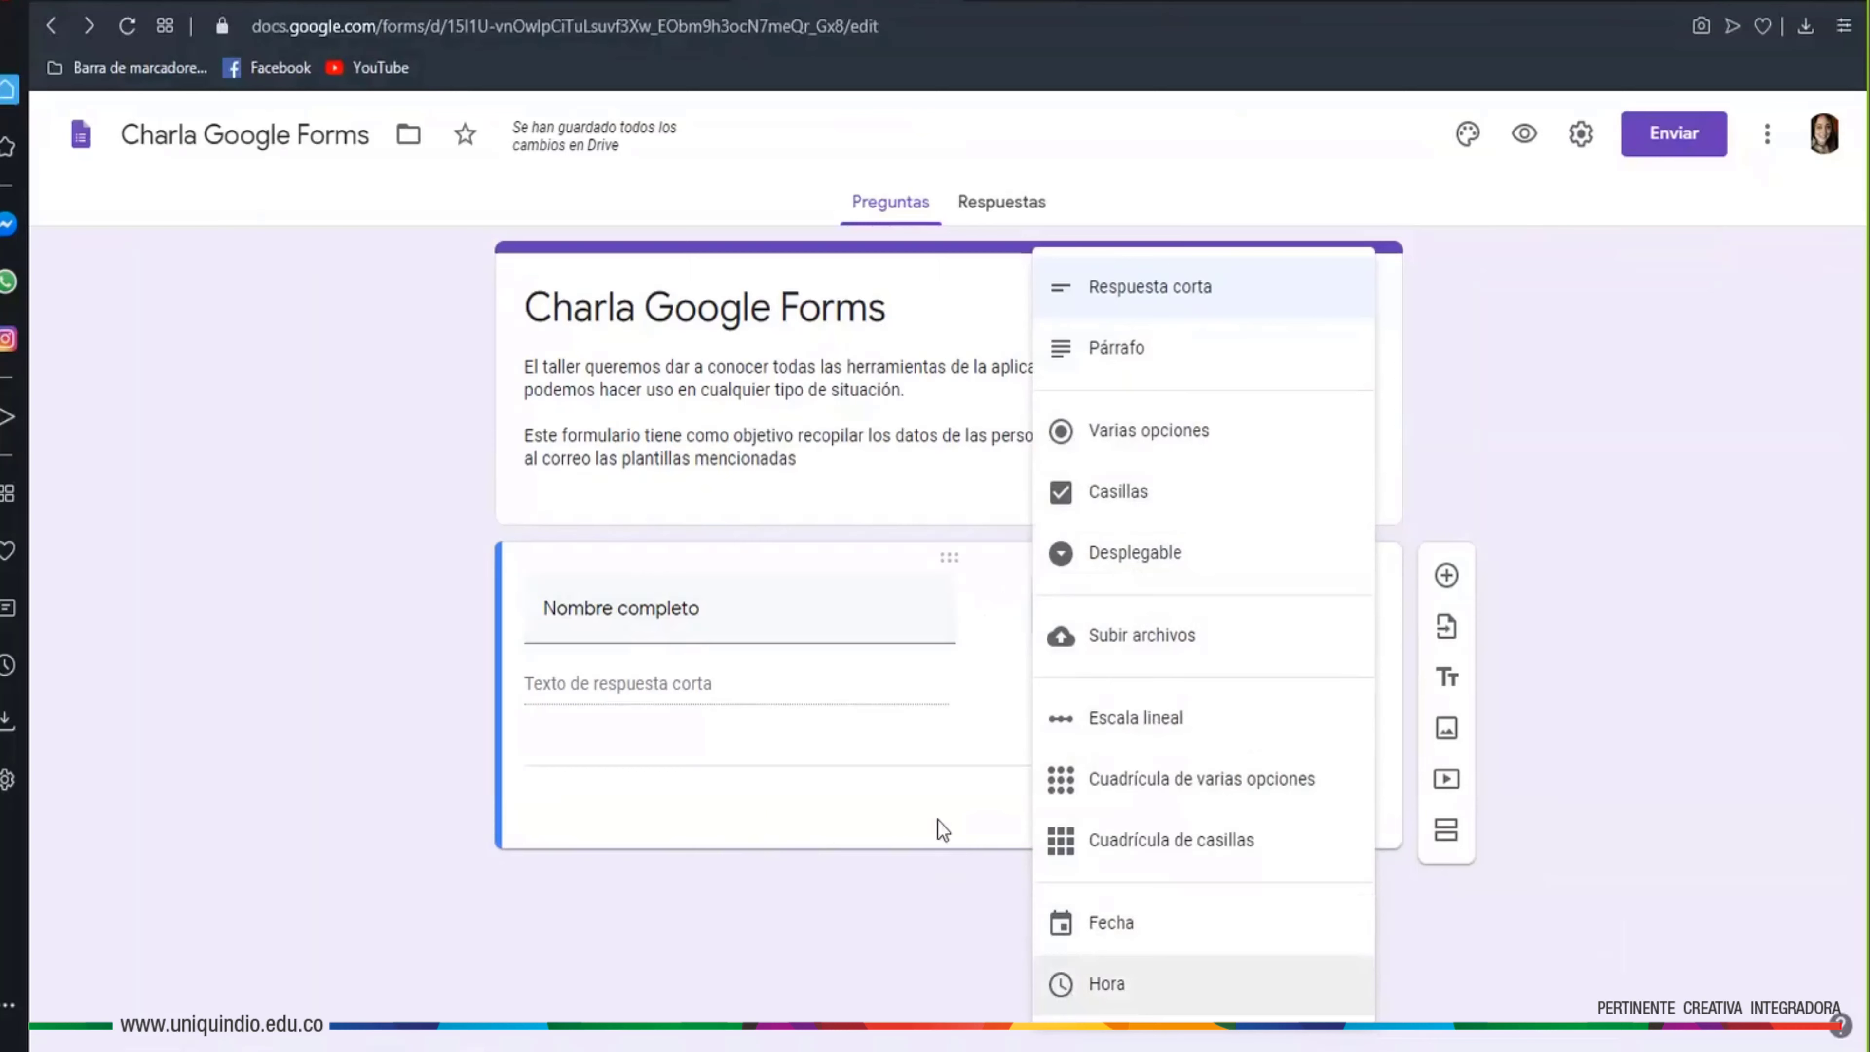
left_click(939, 939)
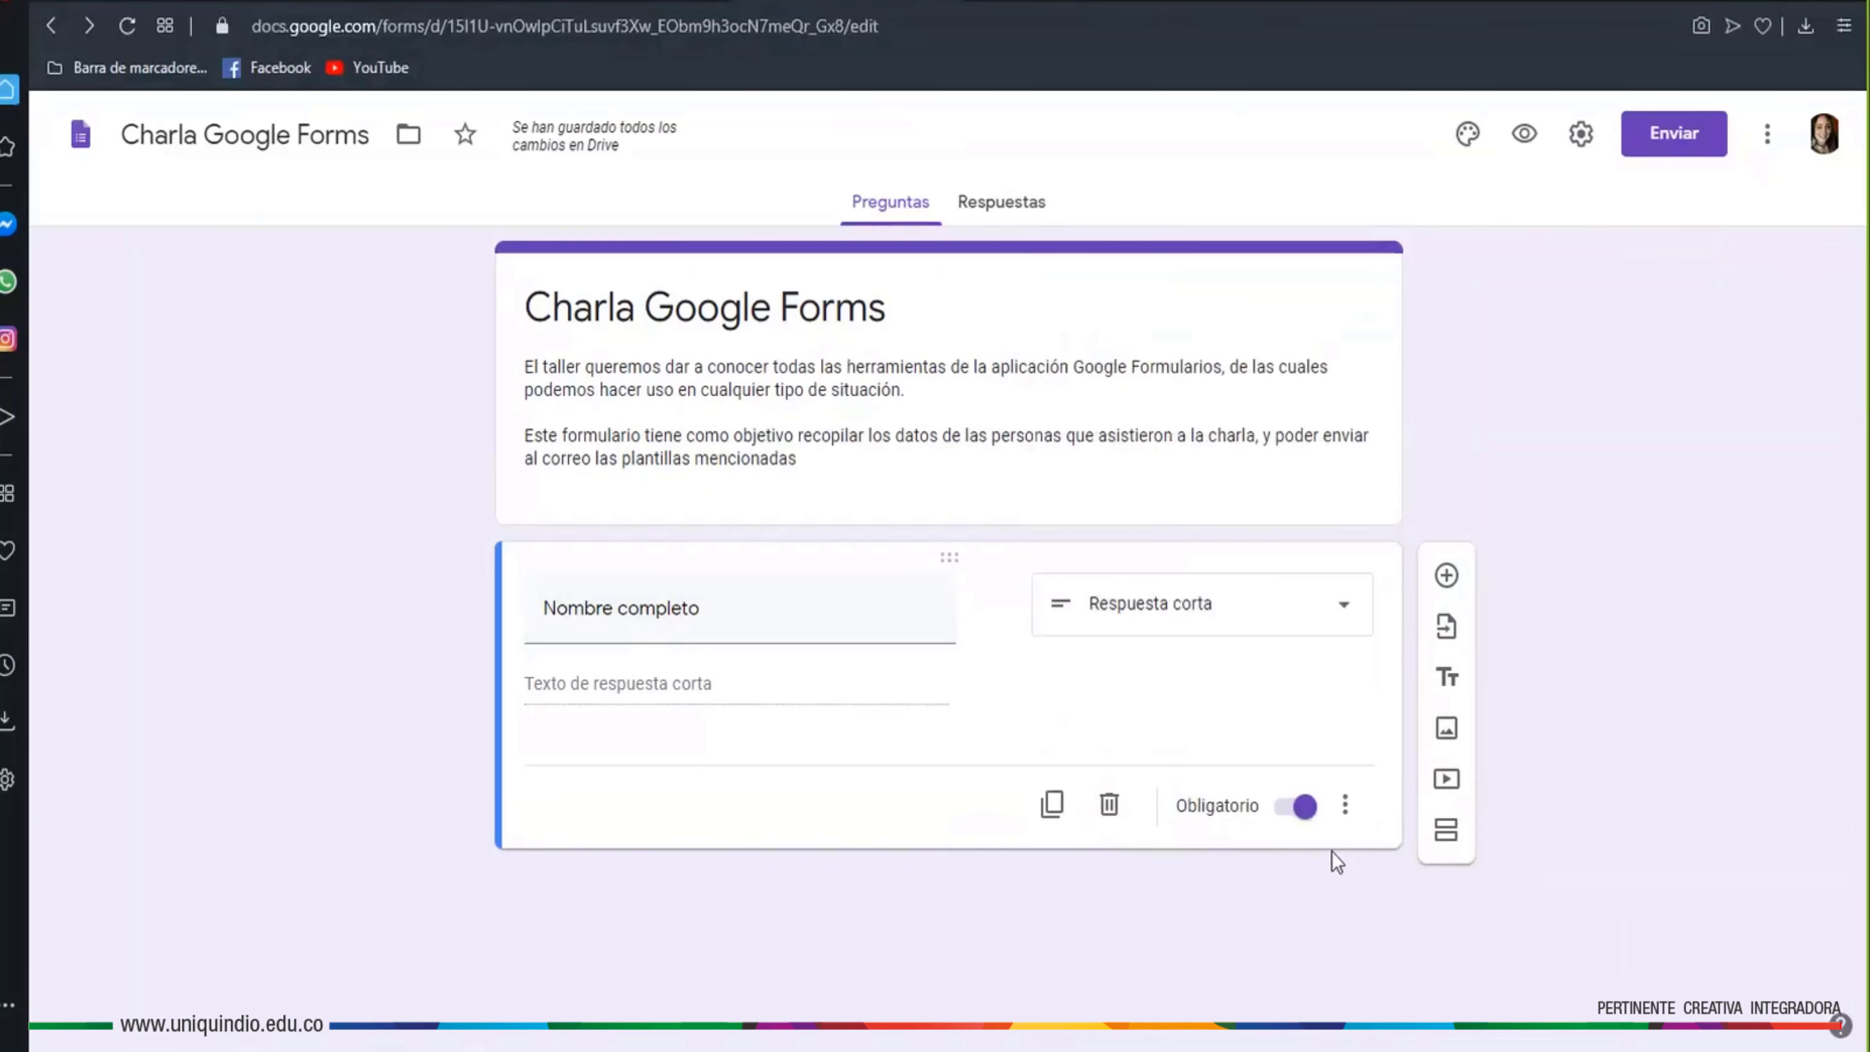
Add short-answer questions 'Apellidos' and 'Correo electrónico' after Nombre completo
left_click(1445, 578)
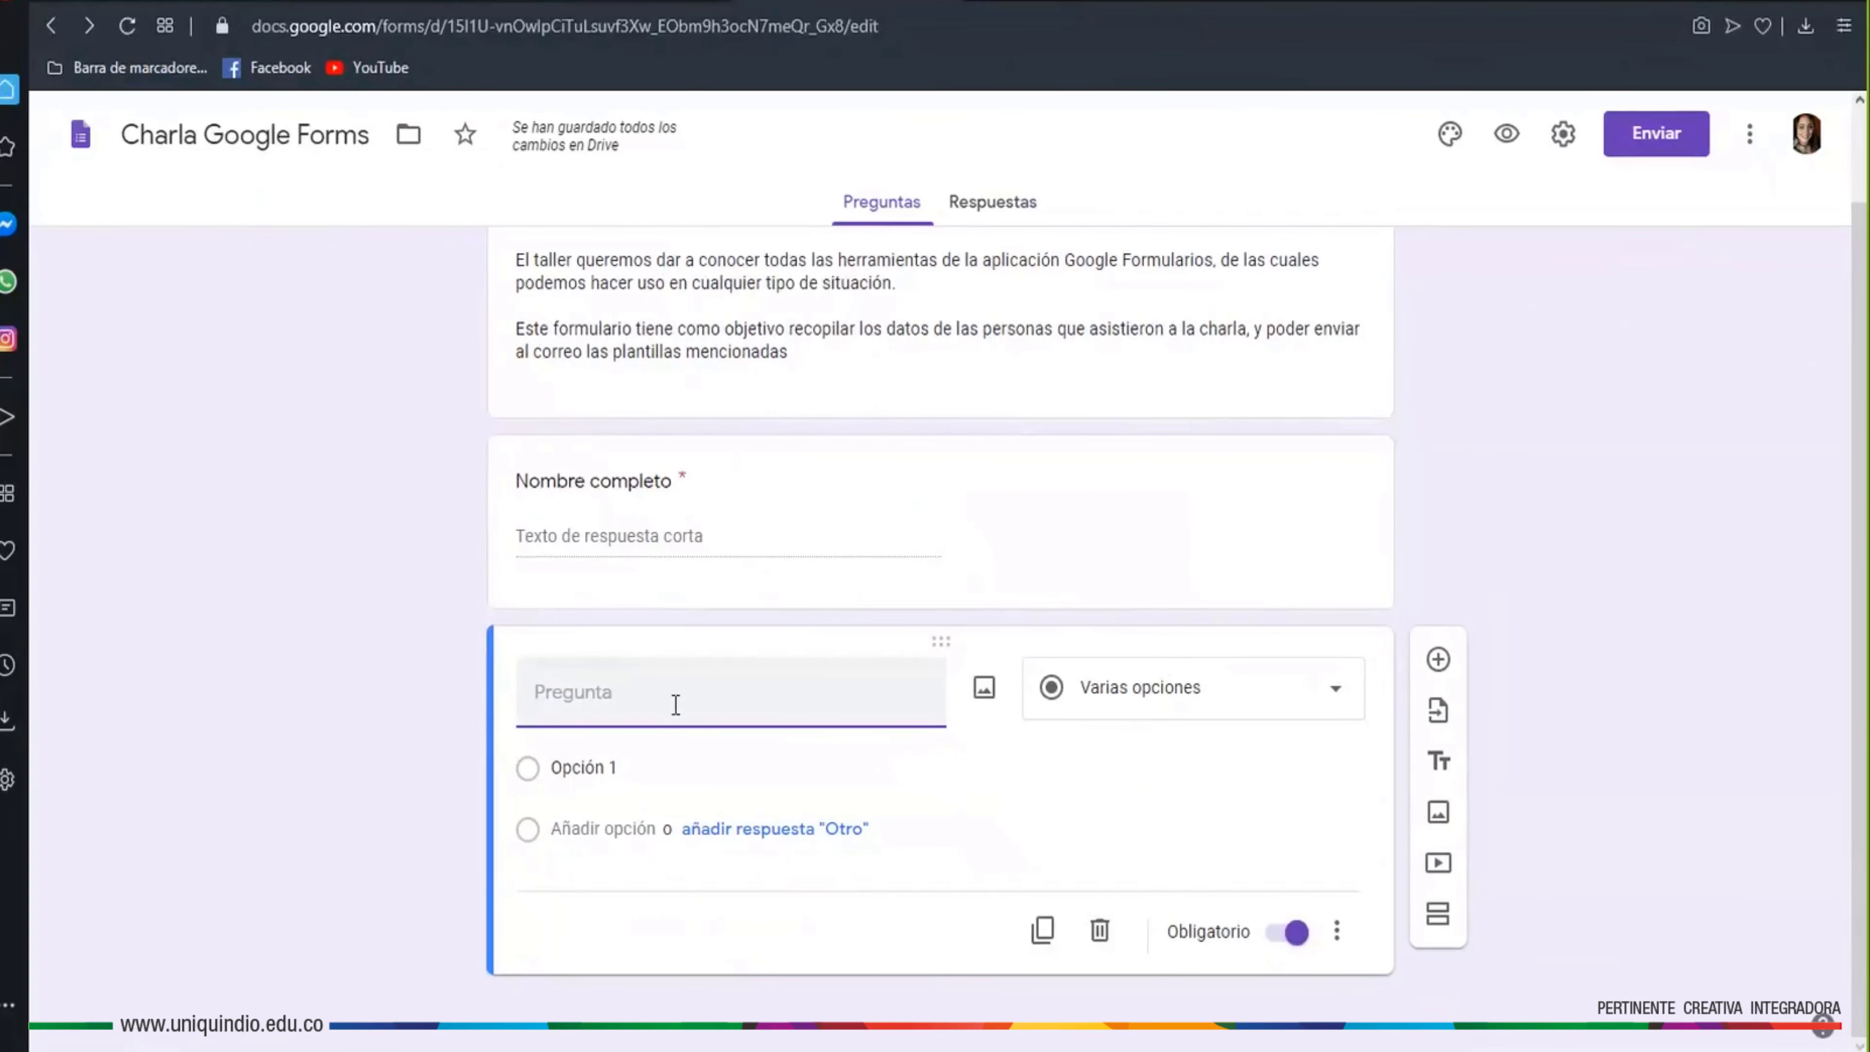
type("Apellidos")
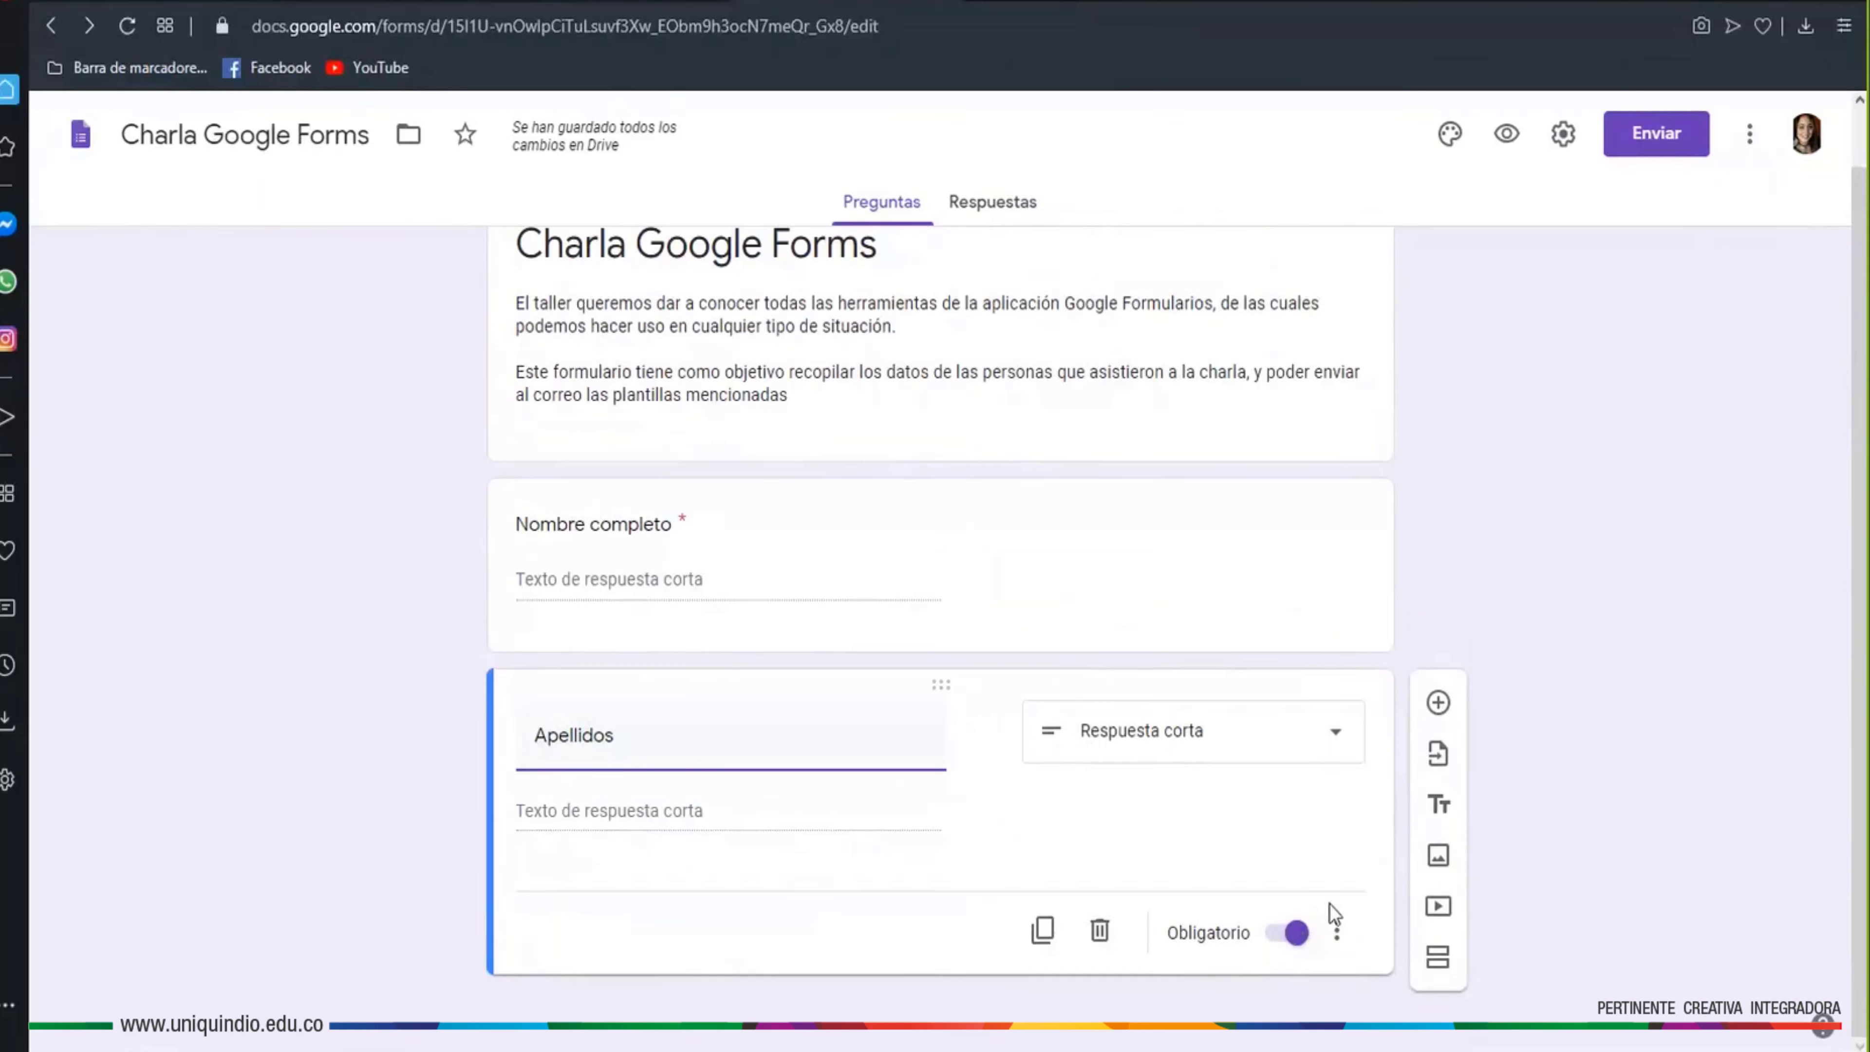
left_click(1437, 702)
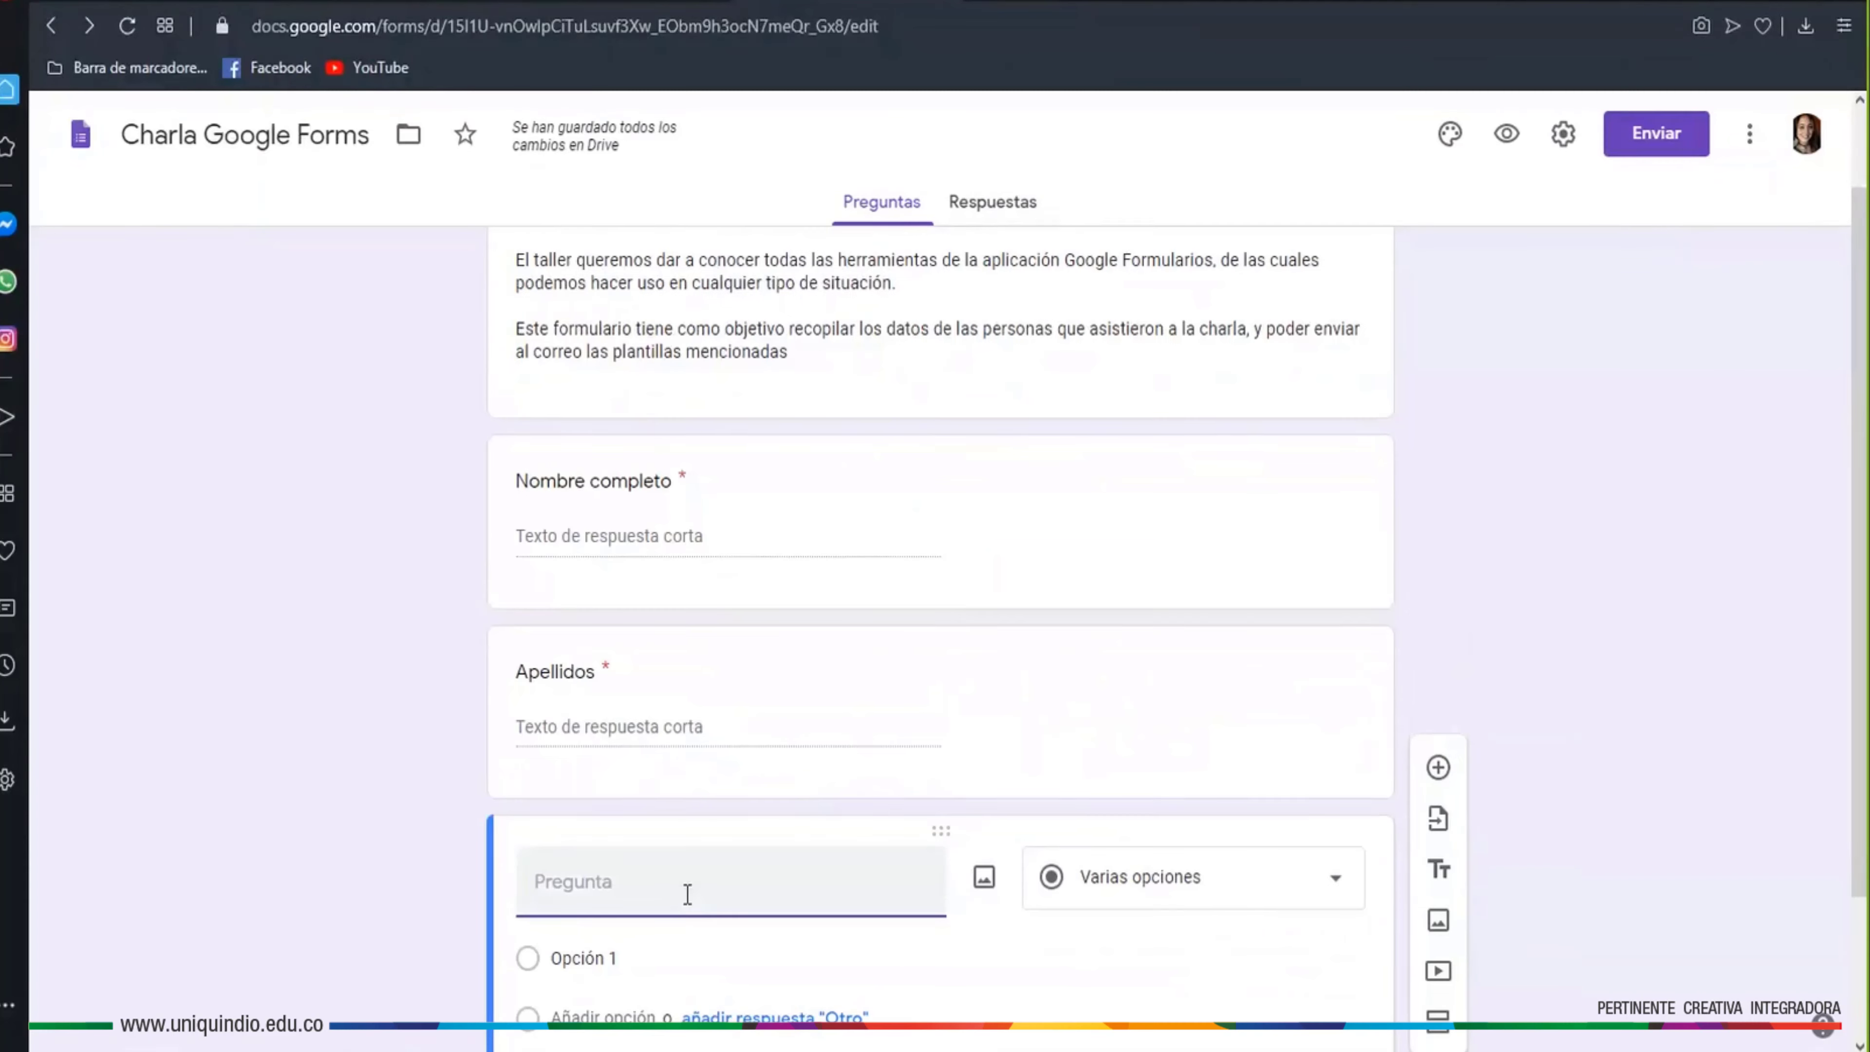
type("Correo ele")
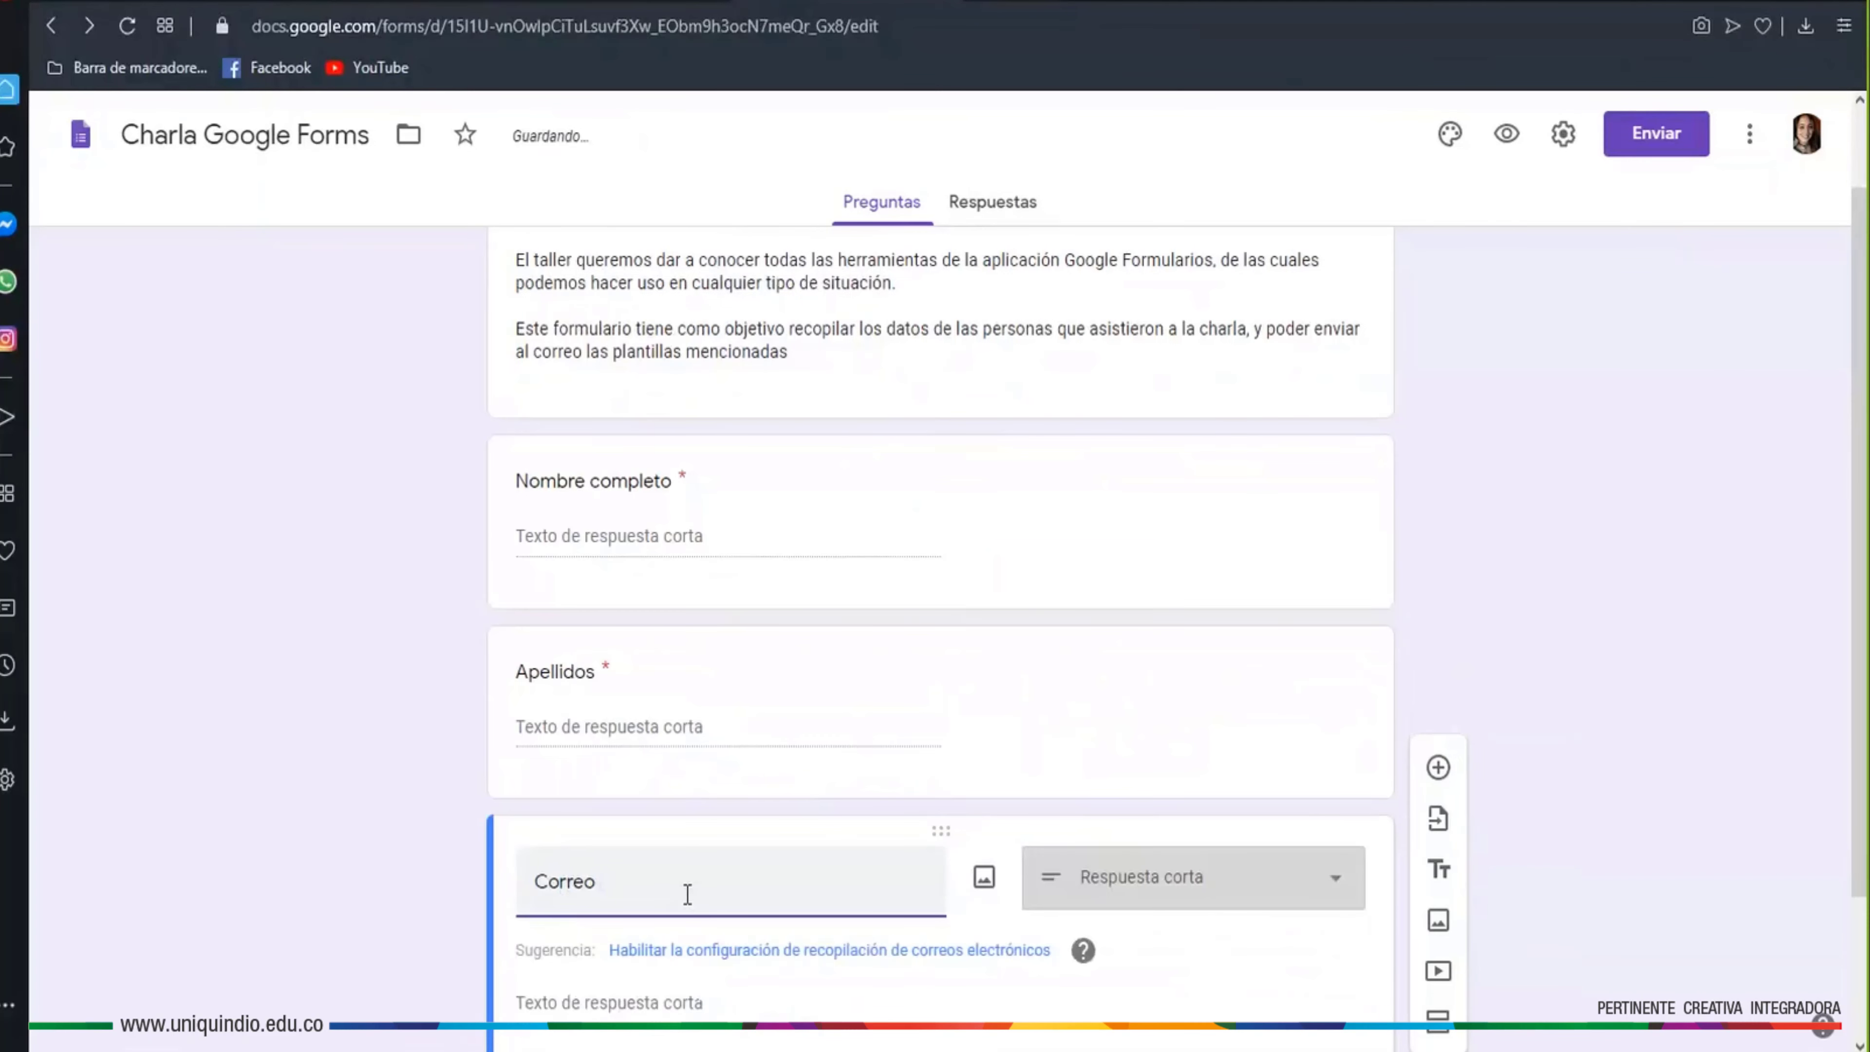
type("ctrónico")
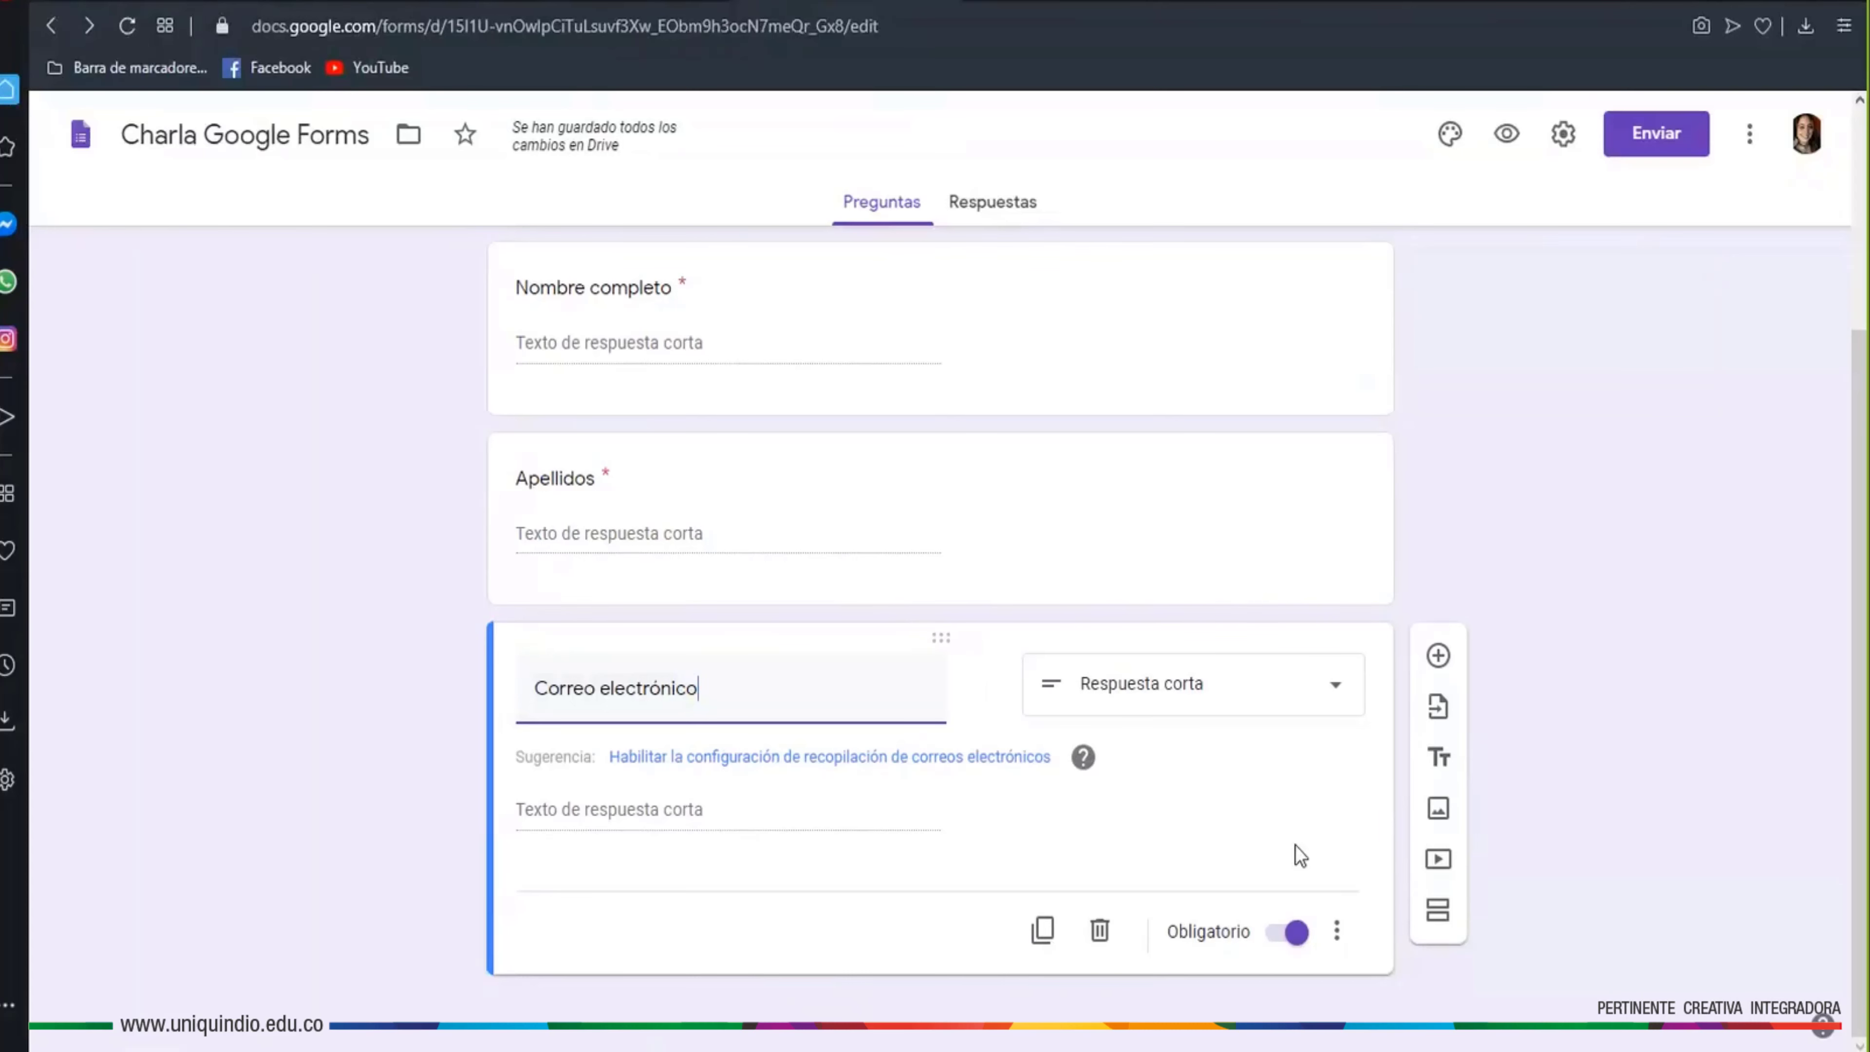
Validate Correo electrónico answers with a Texto / Dirección de correo electrónico rule
left_click(1335, 932)
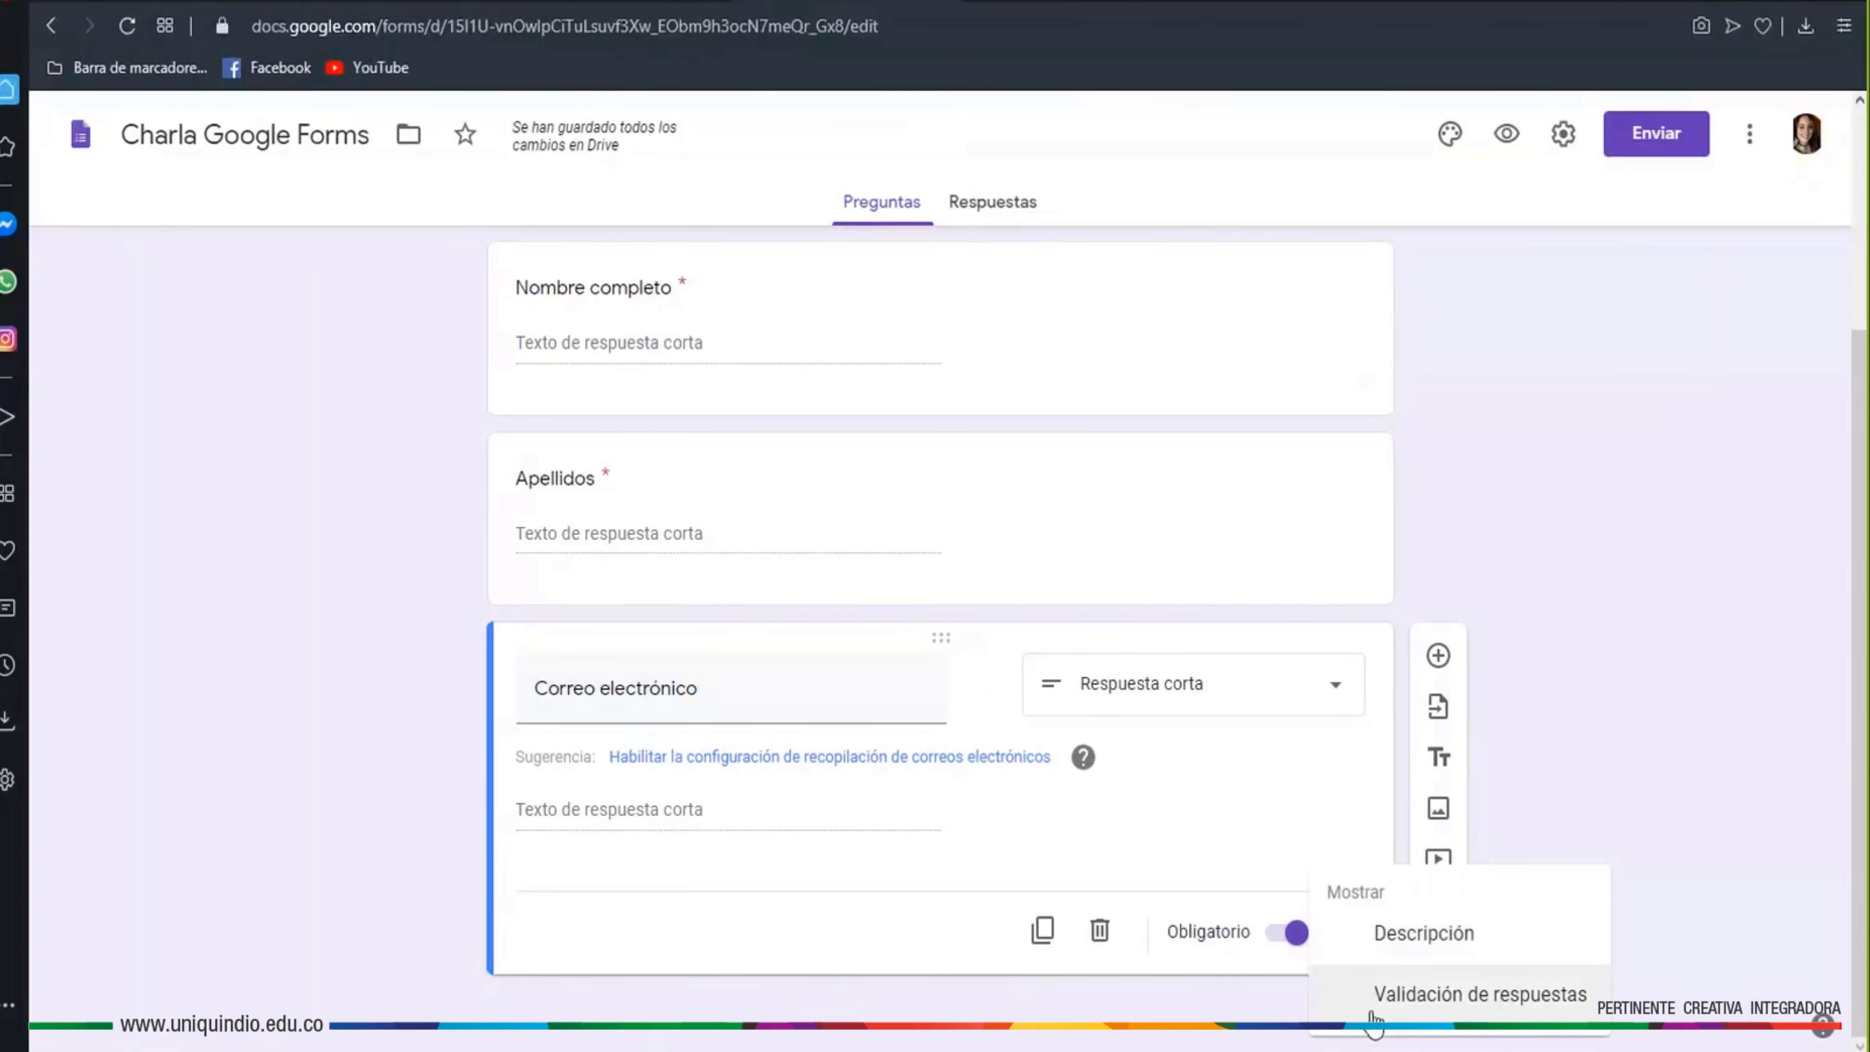
left_click(1391, 994)
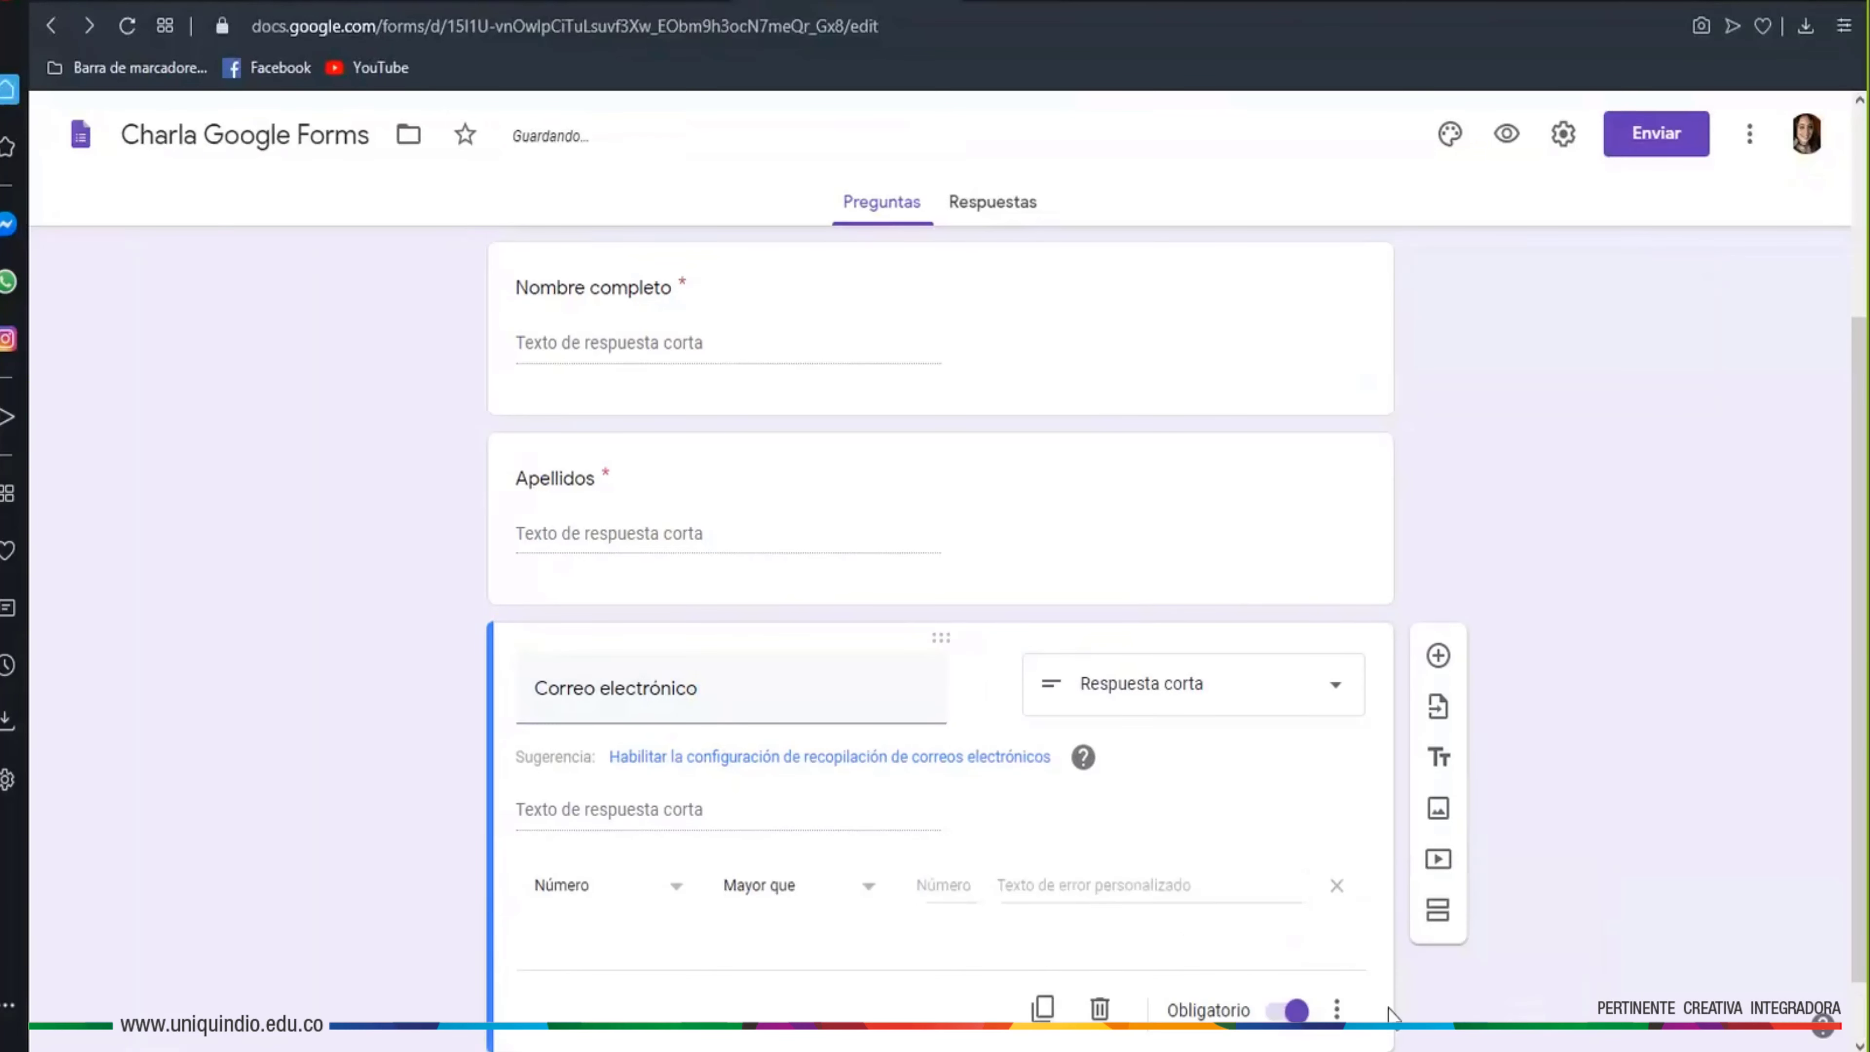
scroll(1141, 860, "down", 1)
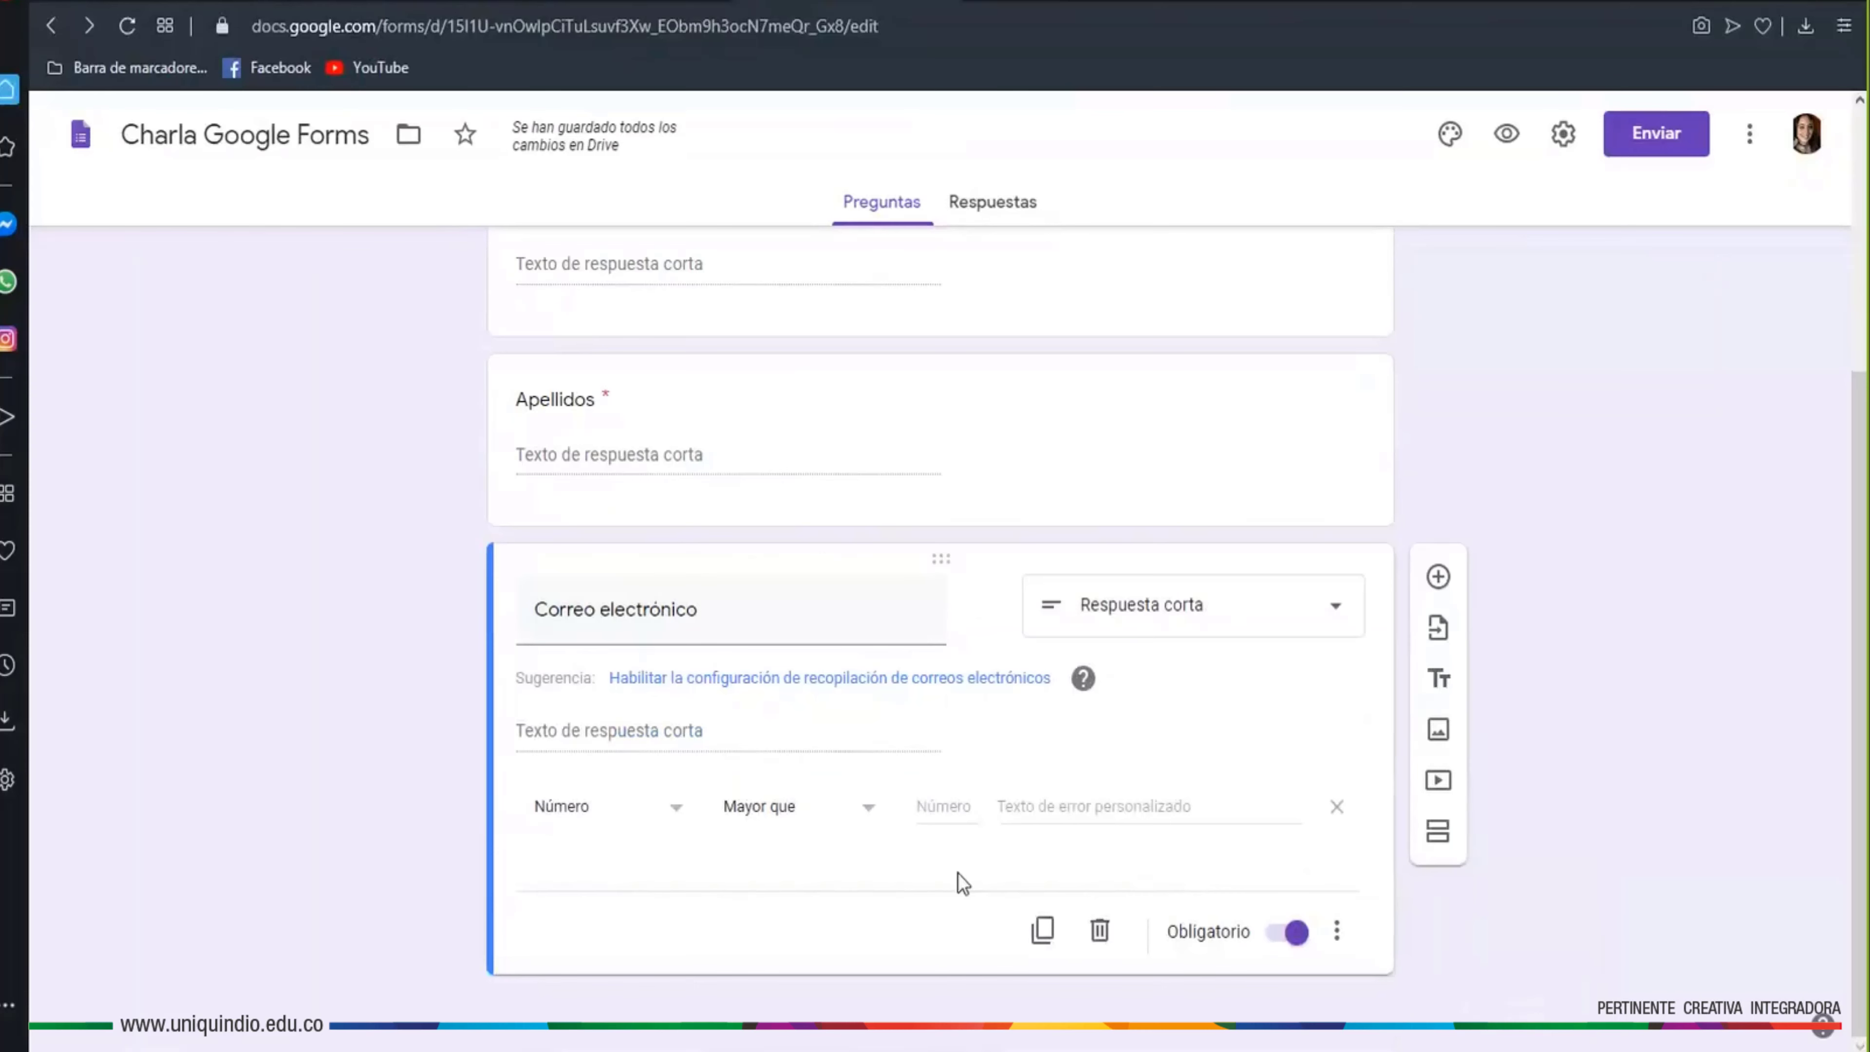
left_click(673, 823)
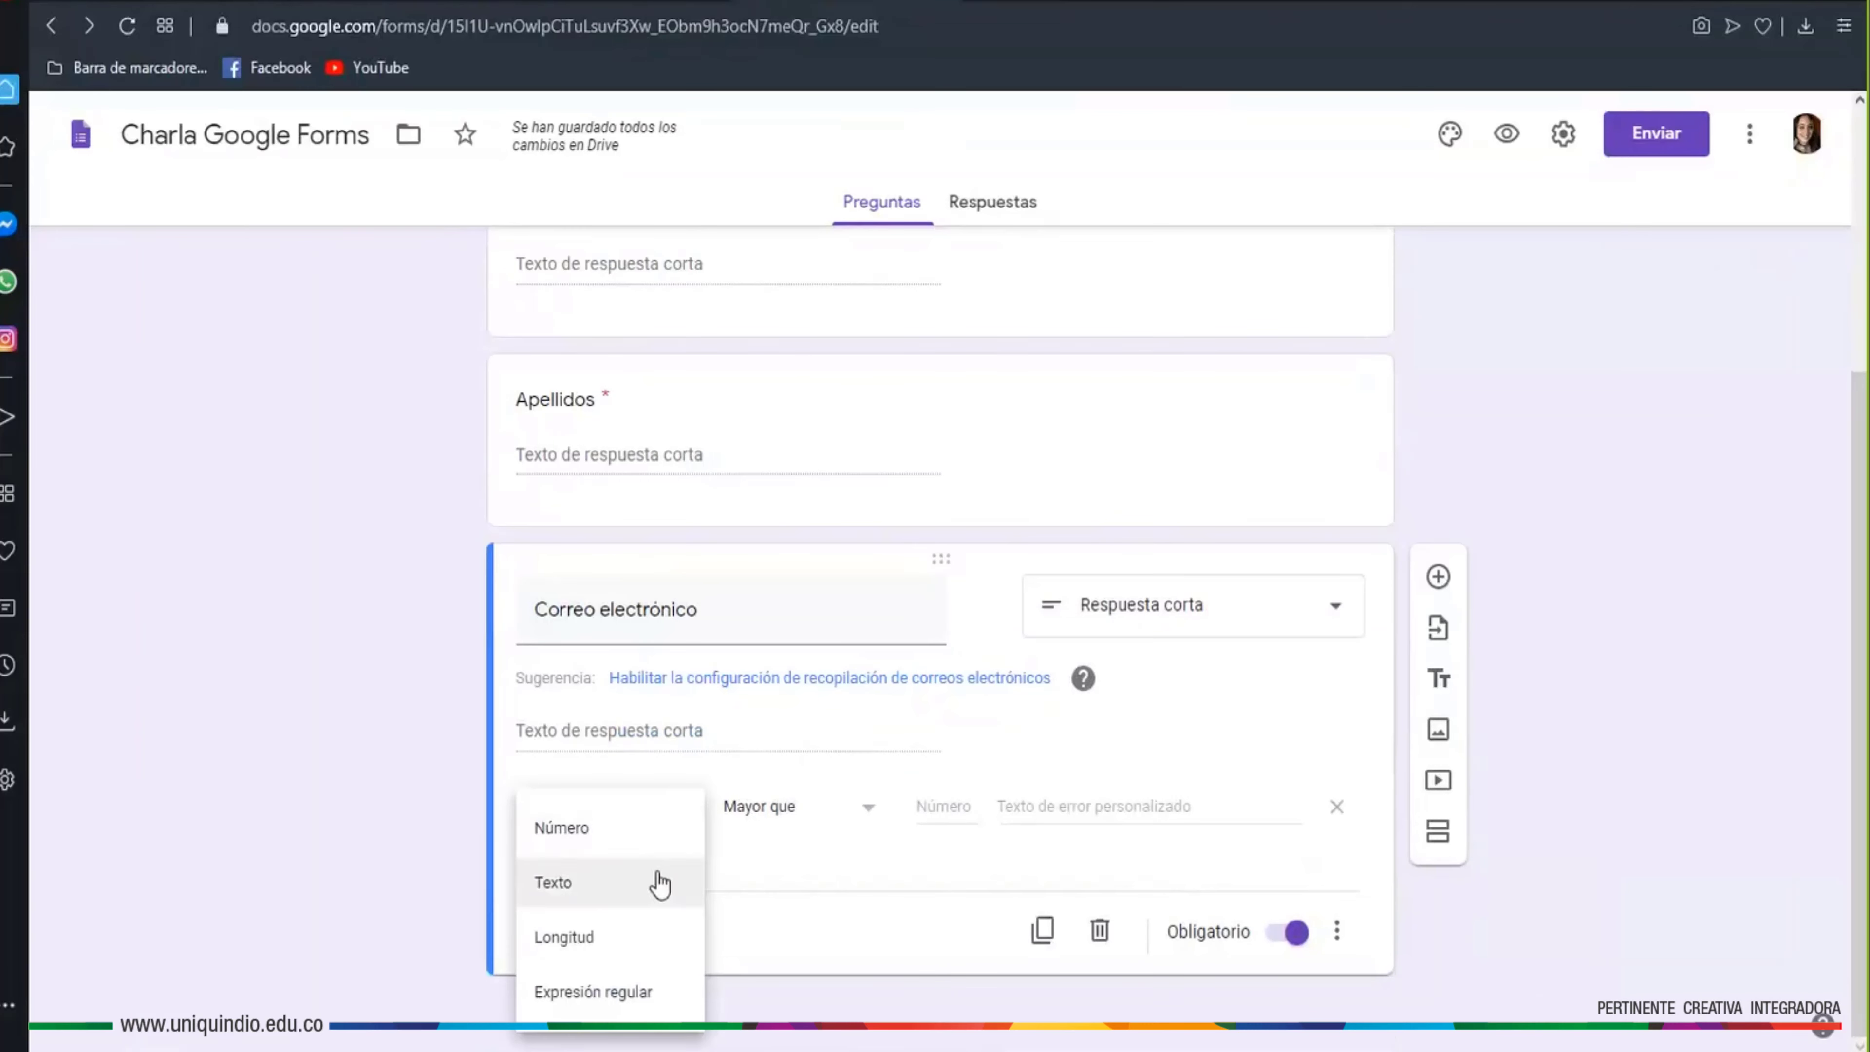
left_click(631, 884)
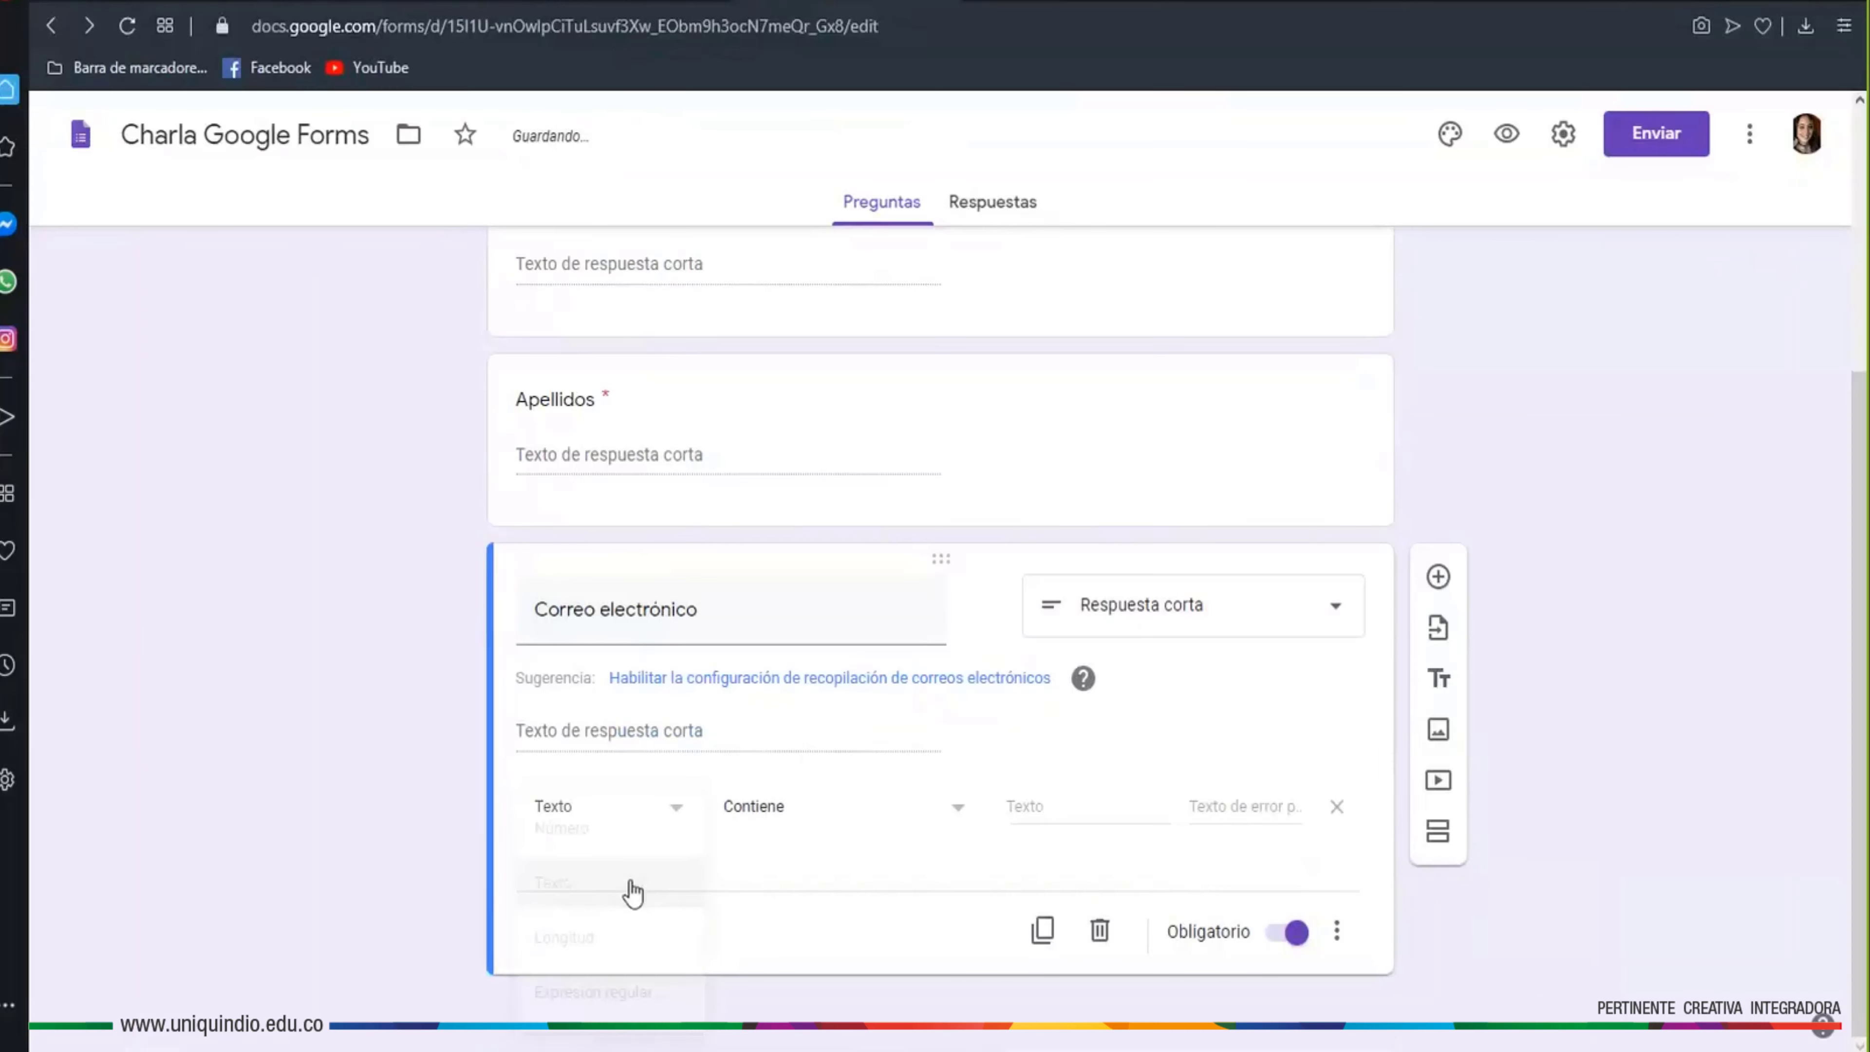
left_click(848, 823)
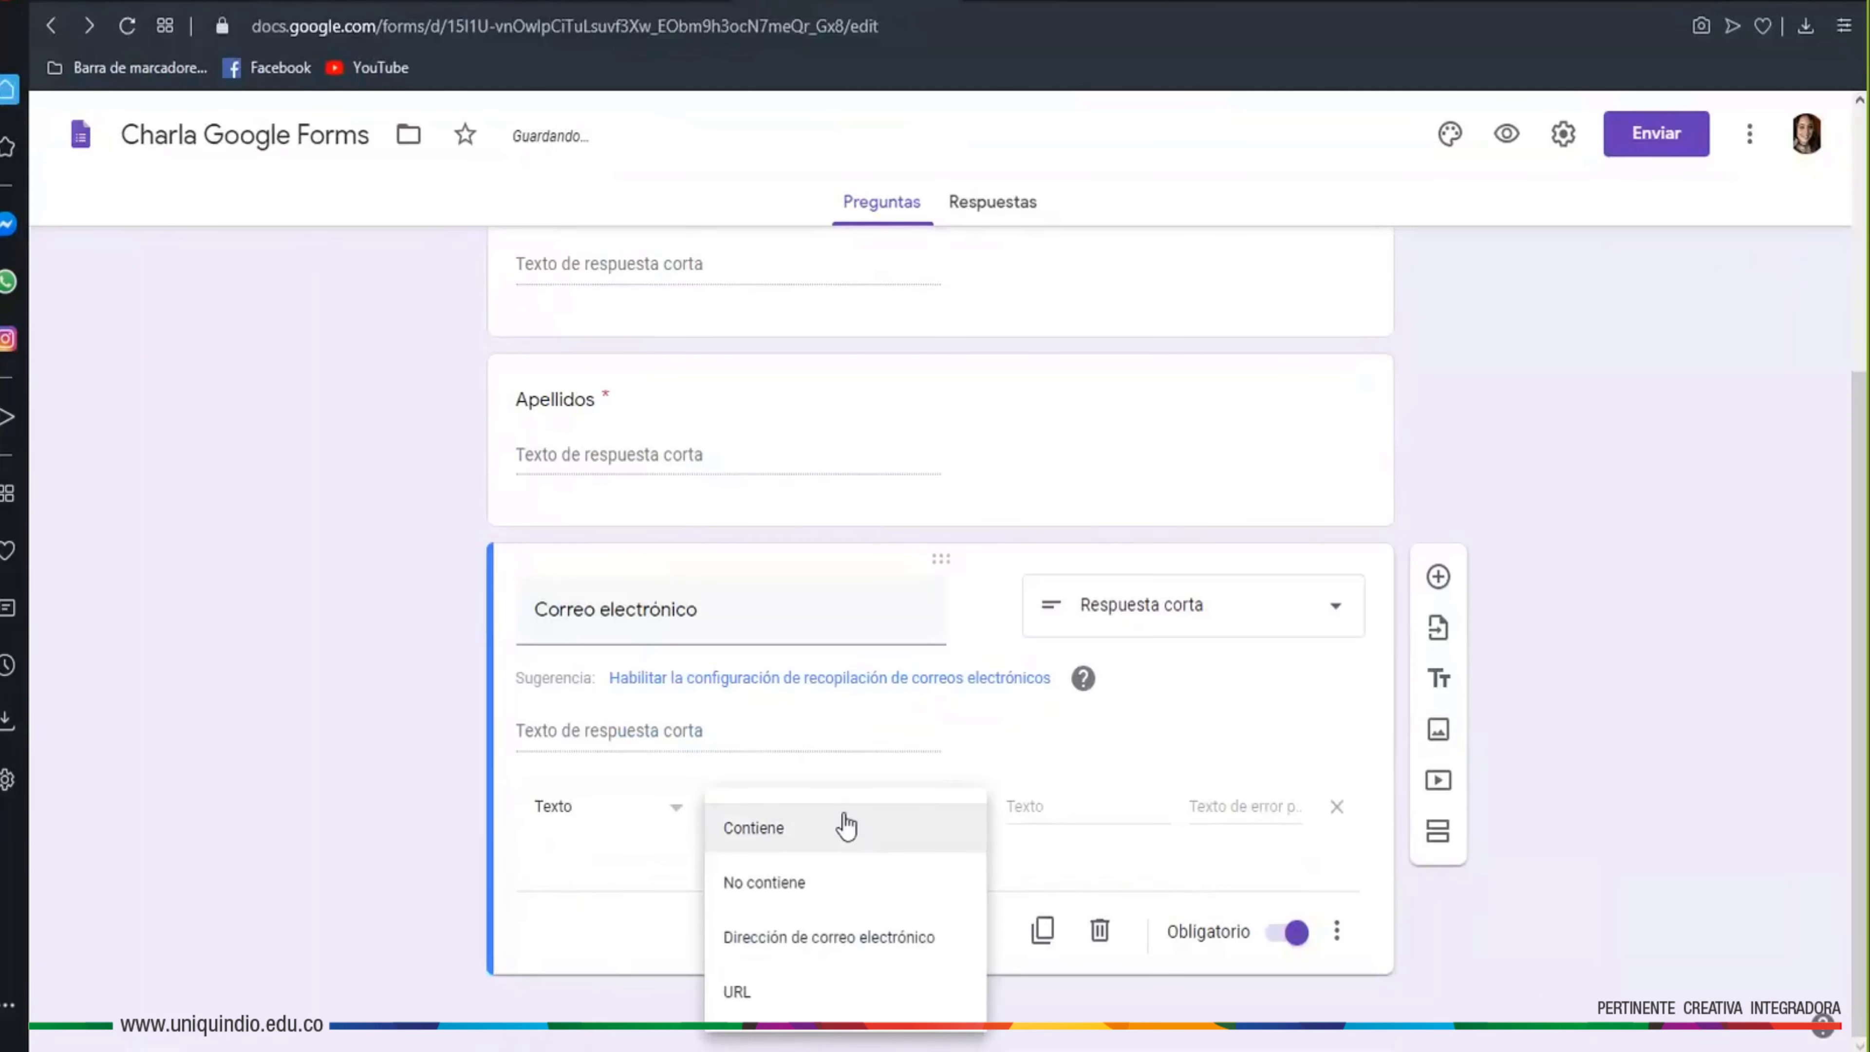
left_click(834, 947)
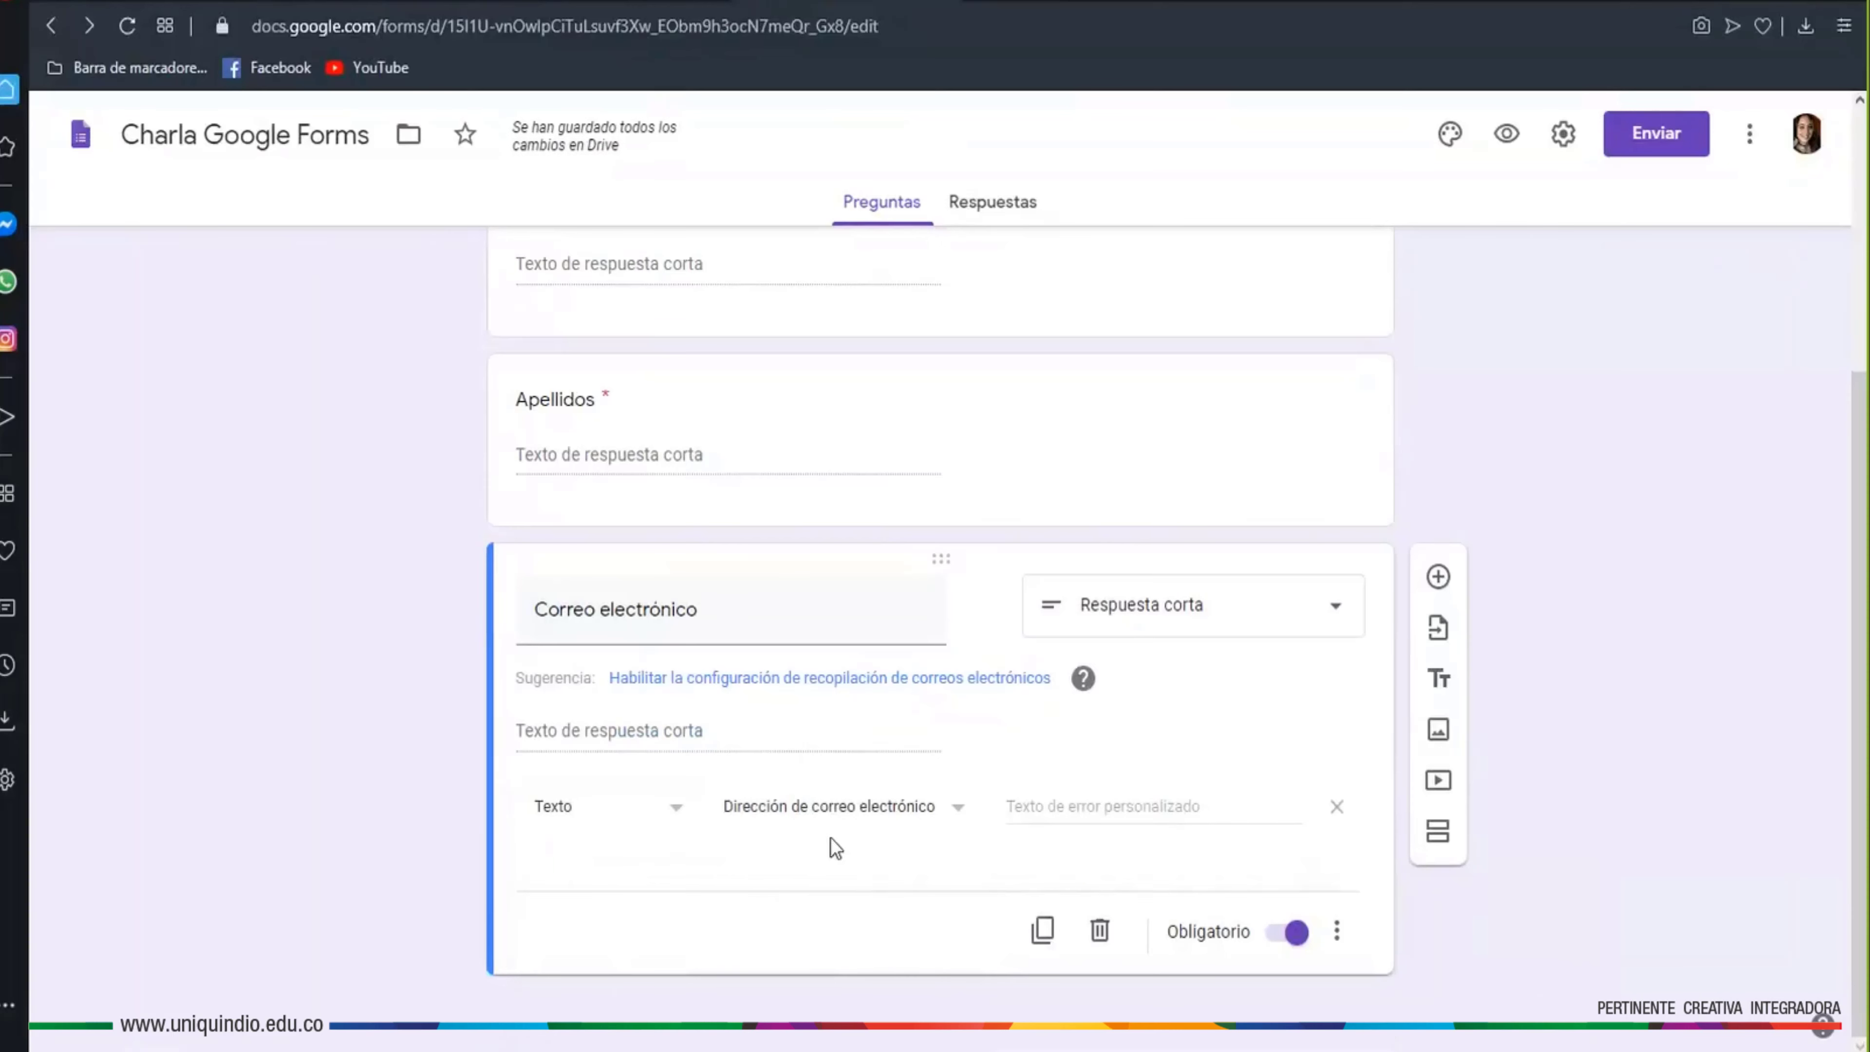
Preview the form and enter a test first name, surname and a non-address e-mail
left_click(1507, 135)
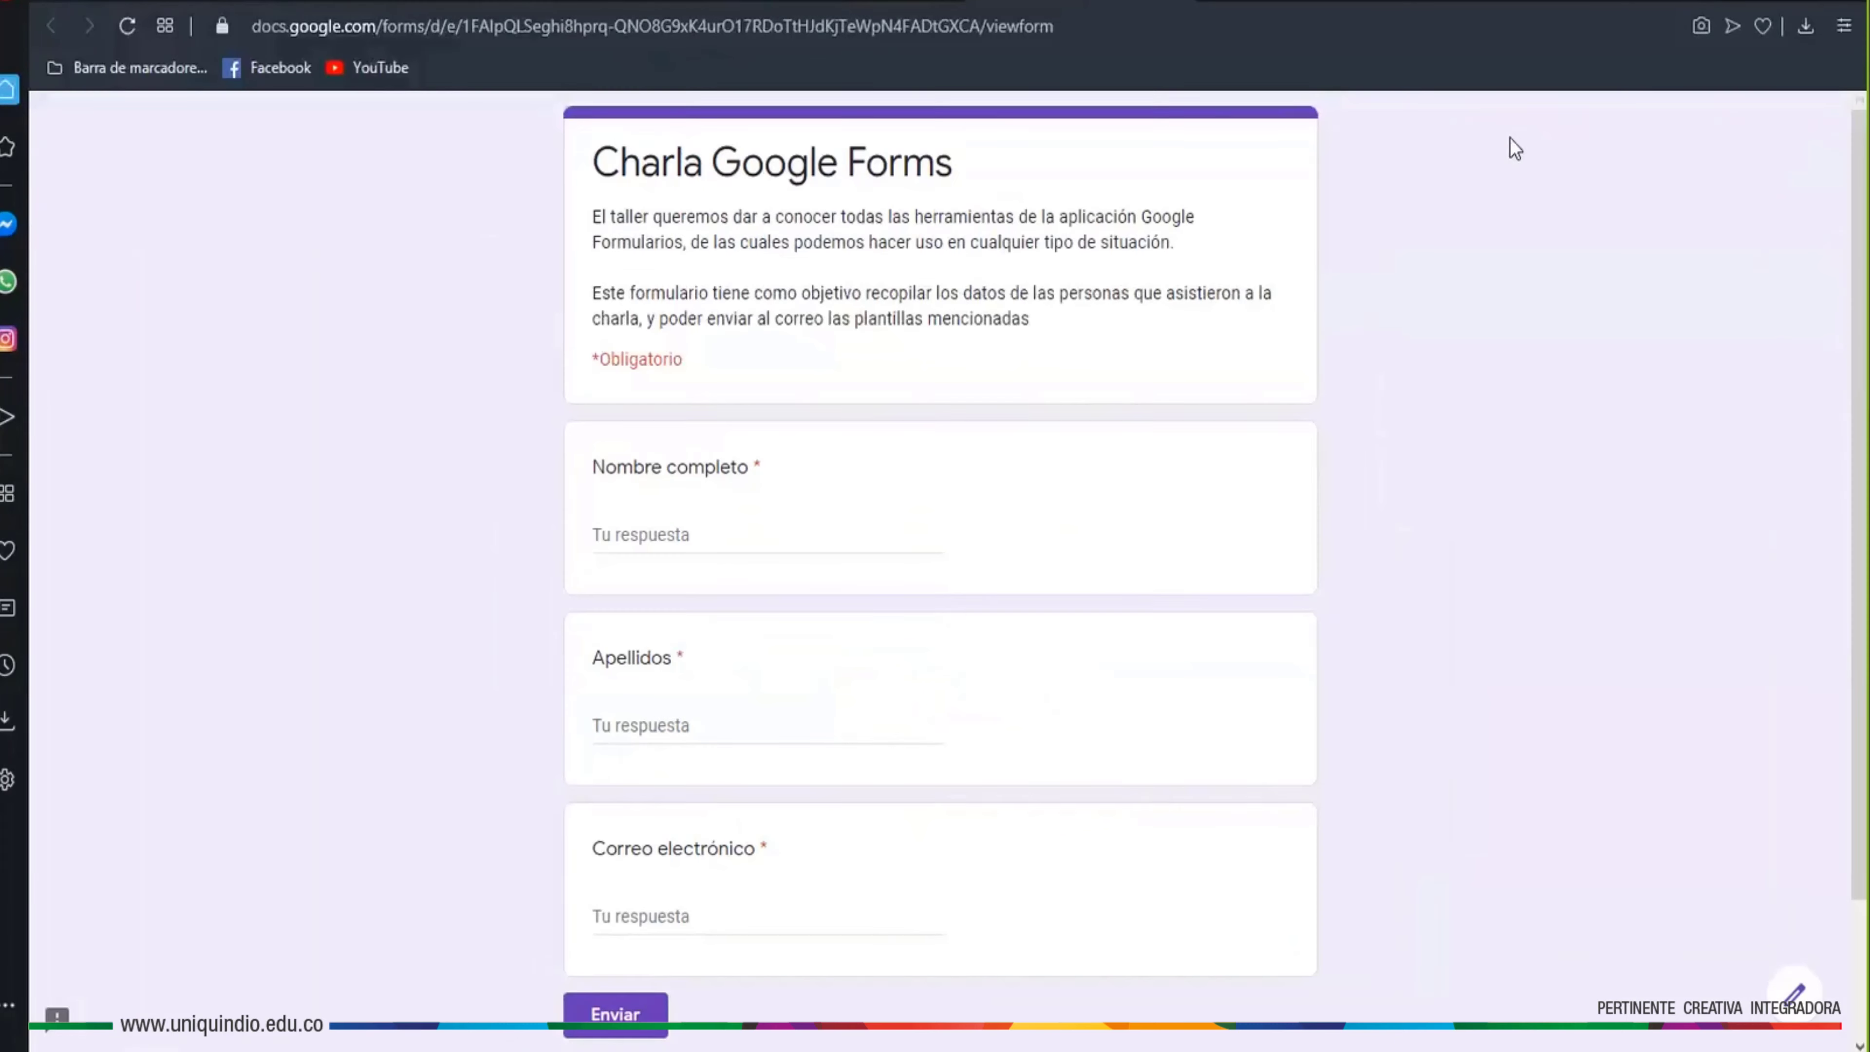
left_click(673, 538)
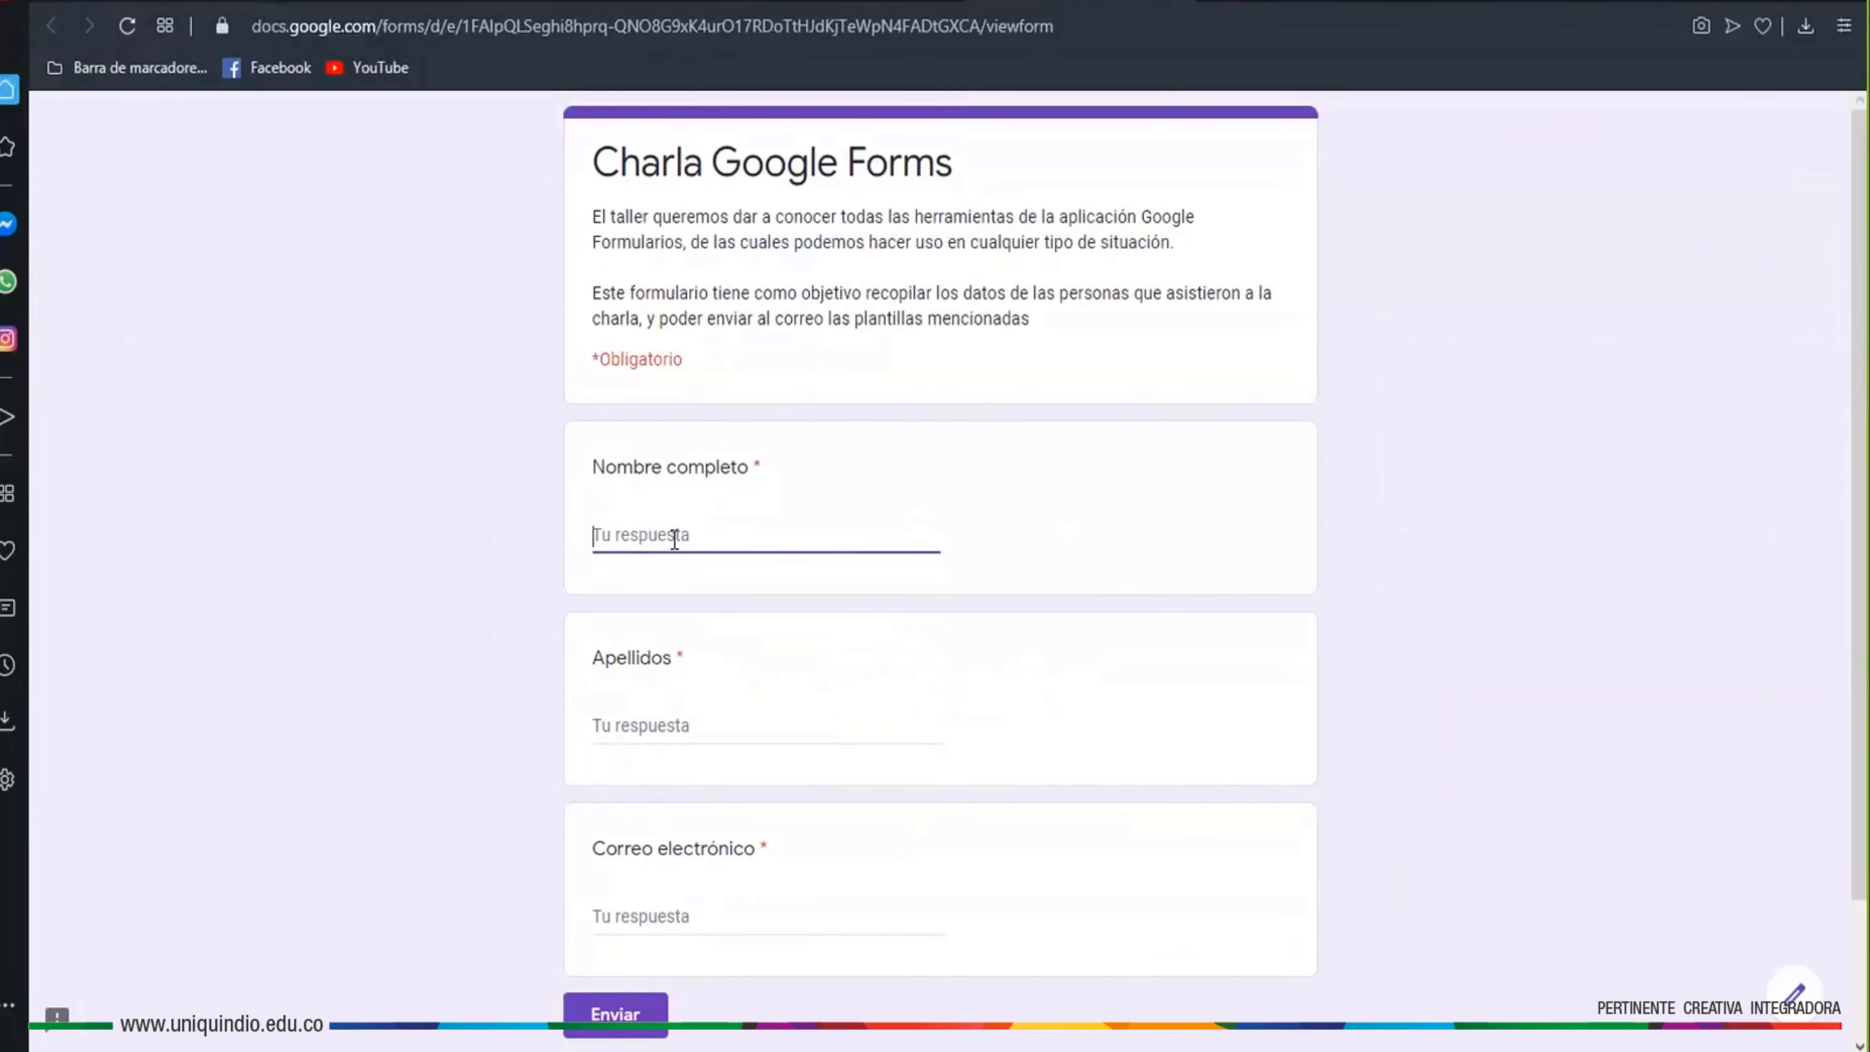
key("Tab")
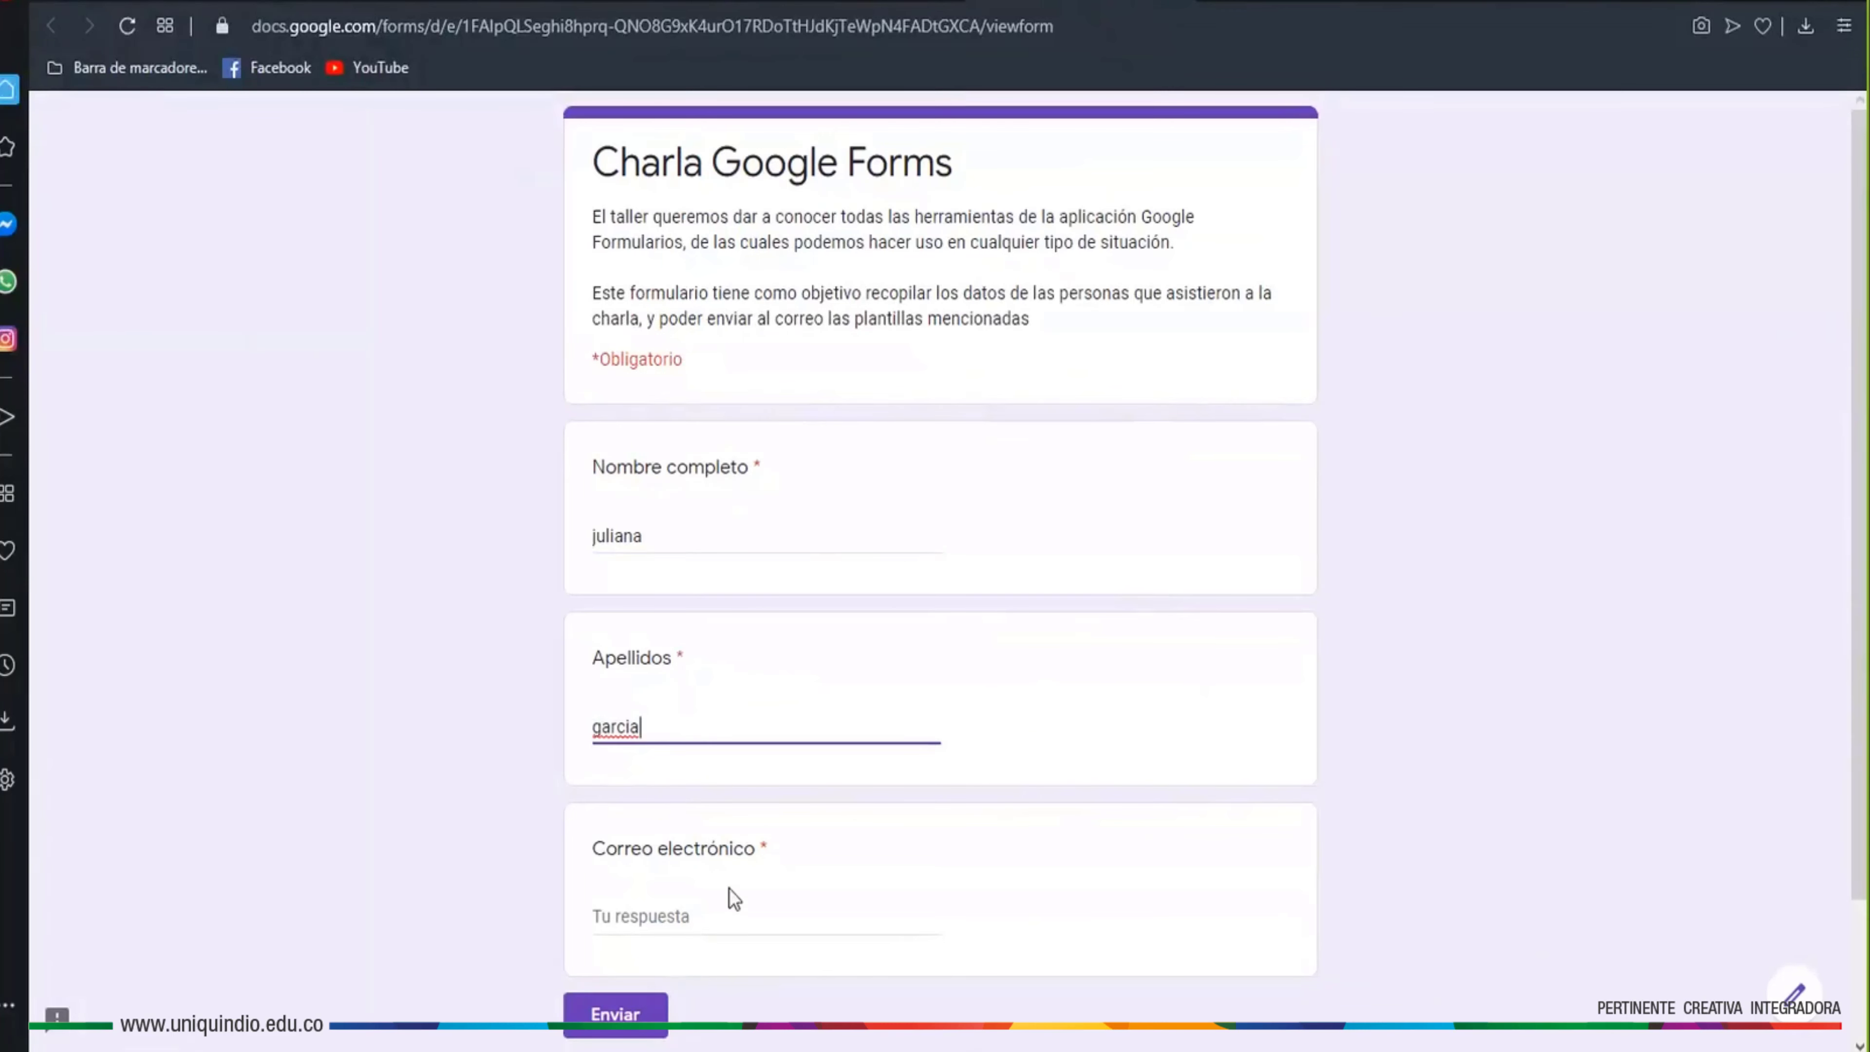
left_click(720, 914)
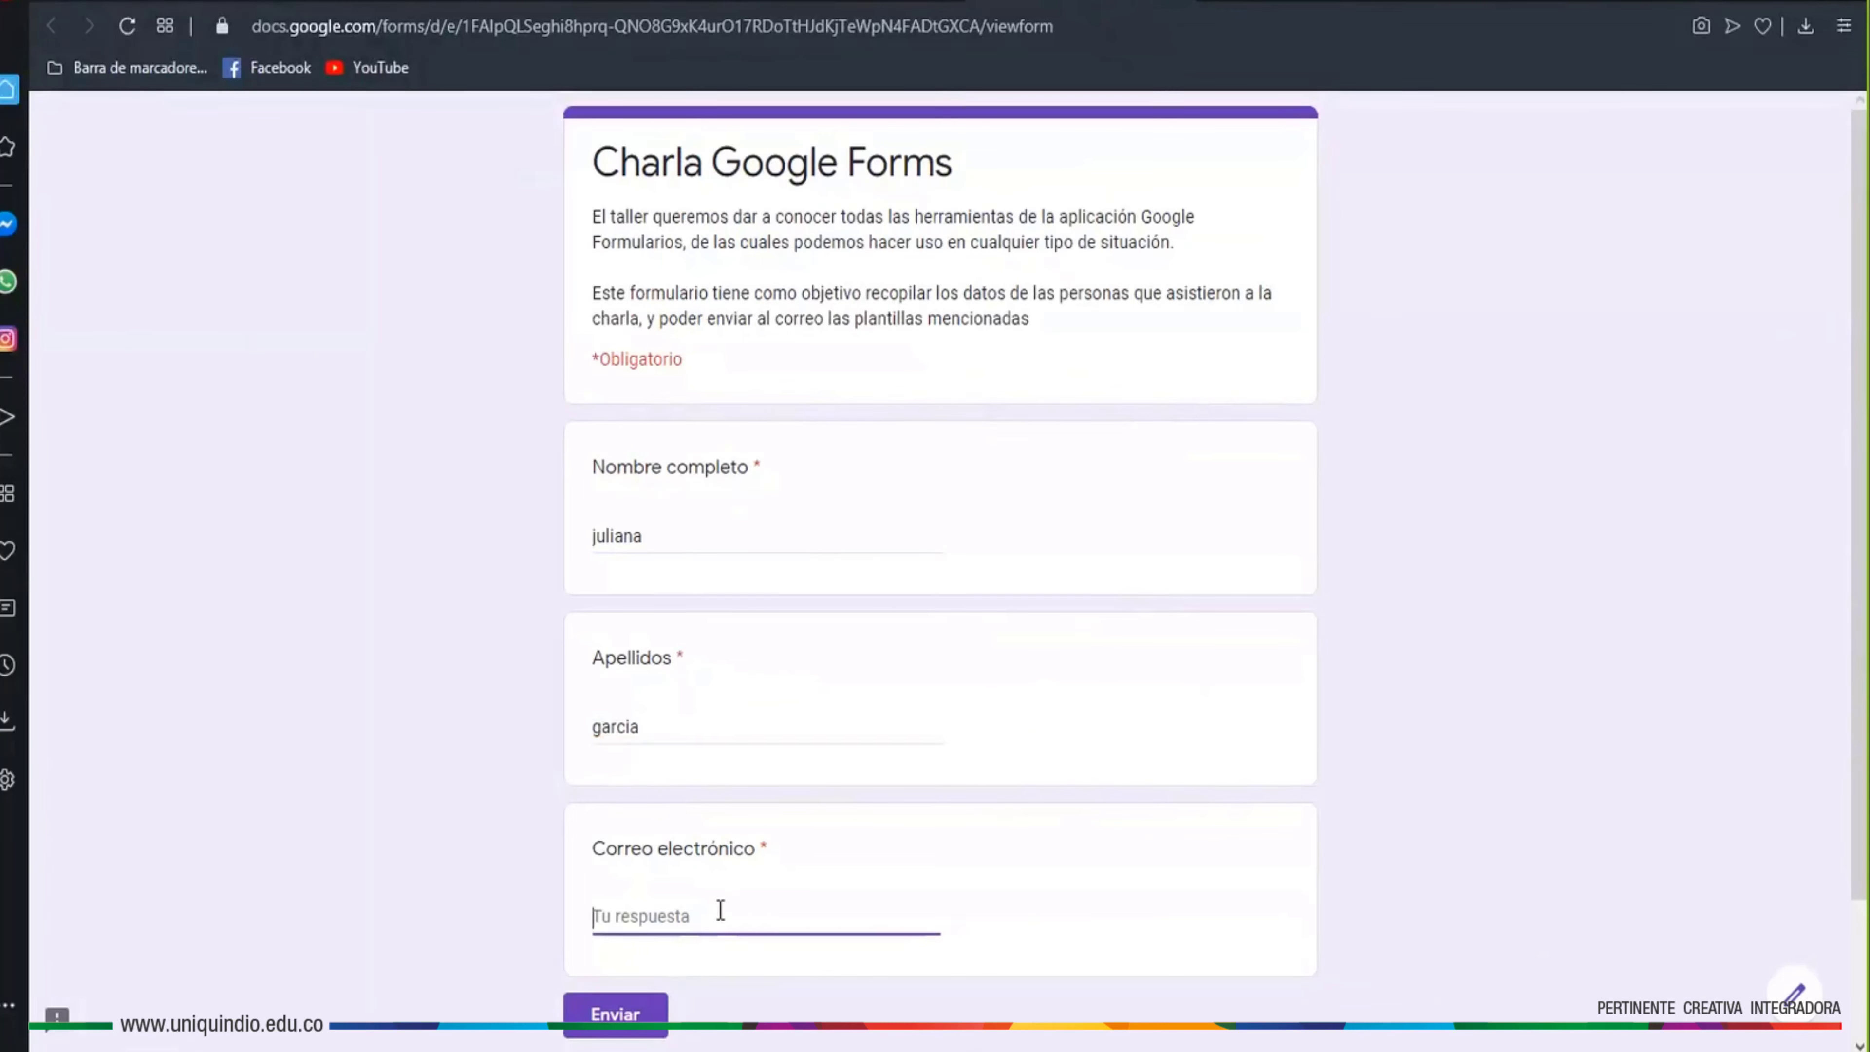
type("juliana")
Try submitting the test response to see the invalid-email error, then close the preview
scroll(628, 892, "down", 2)
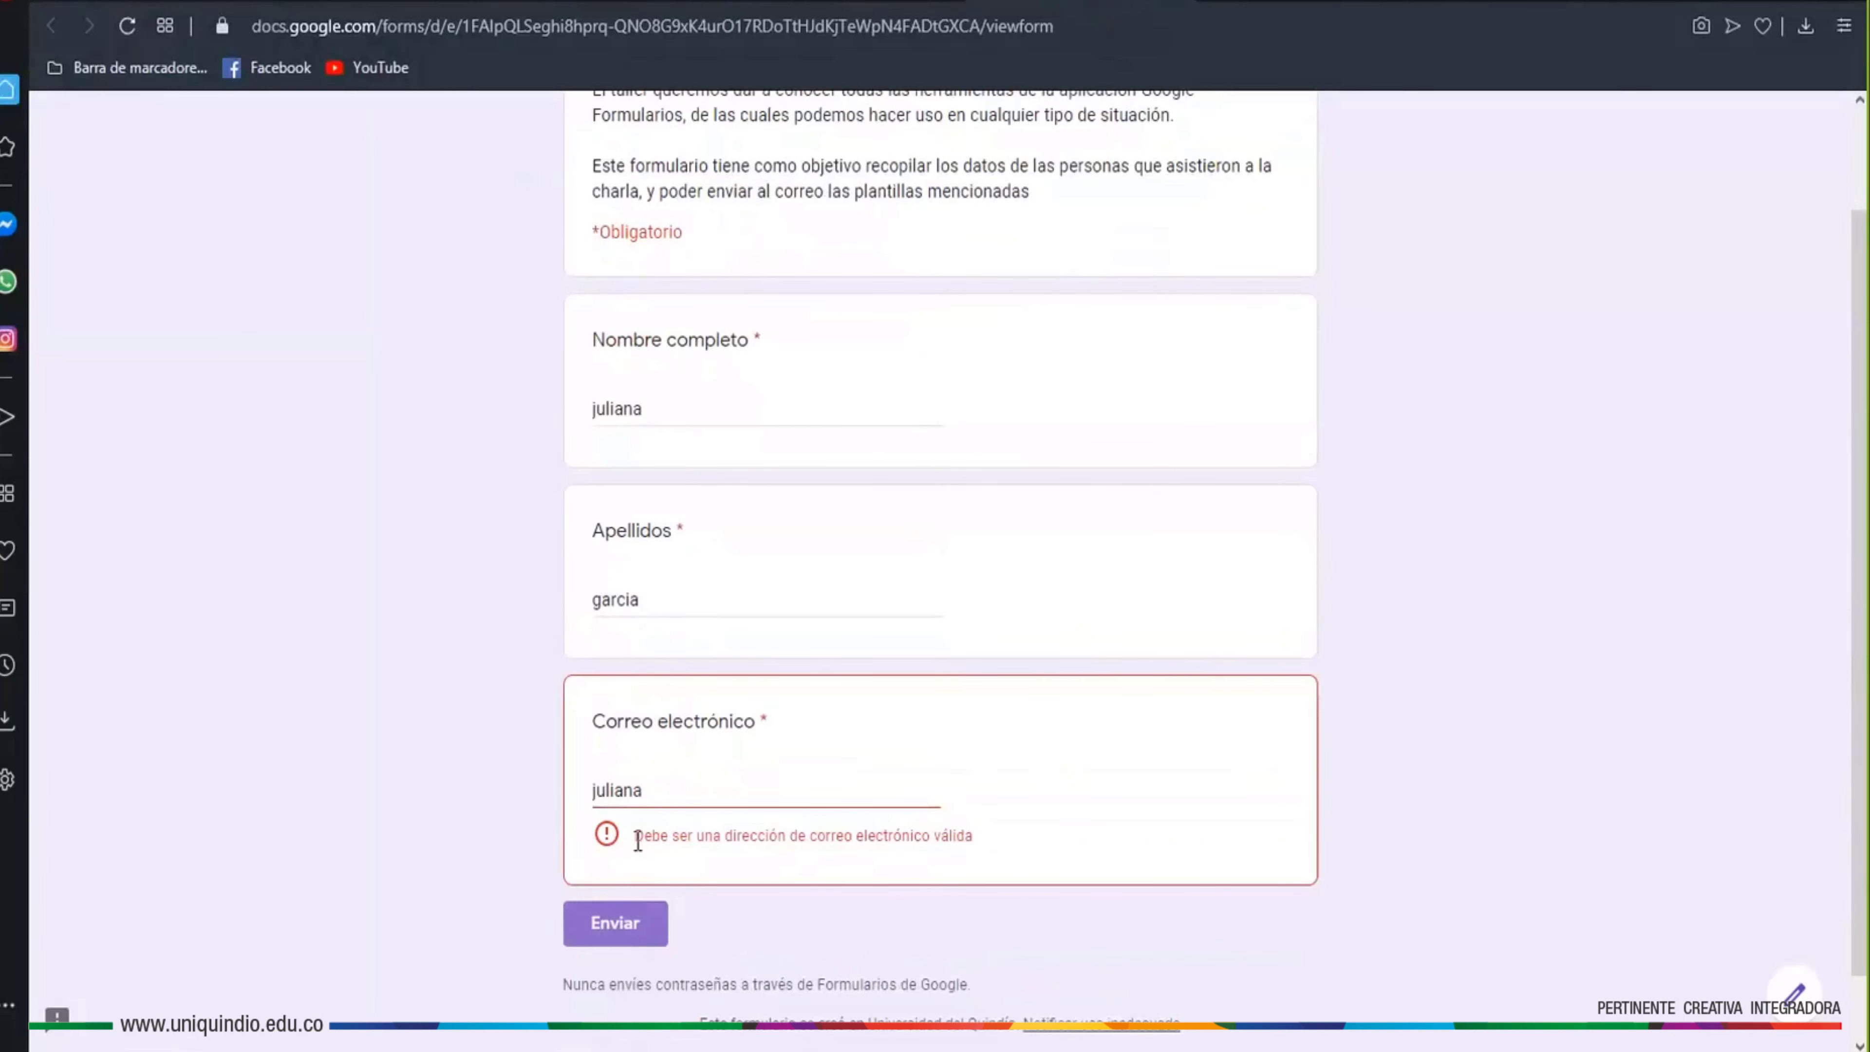
left_click_drag(634, 835, 977, 842)
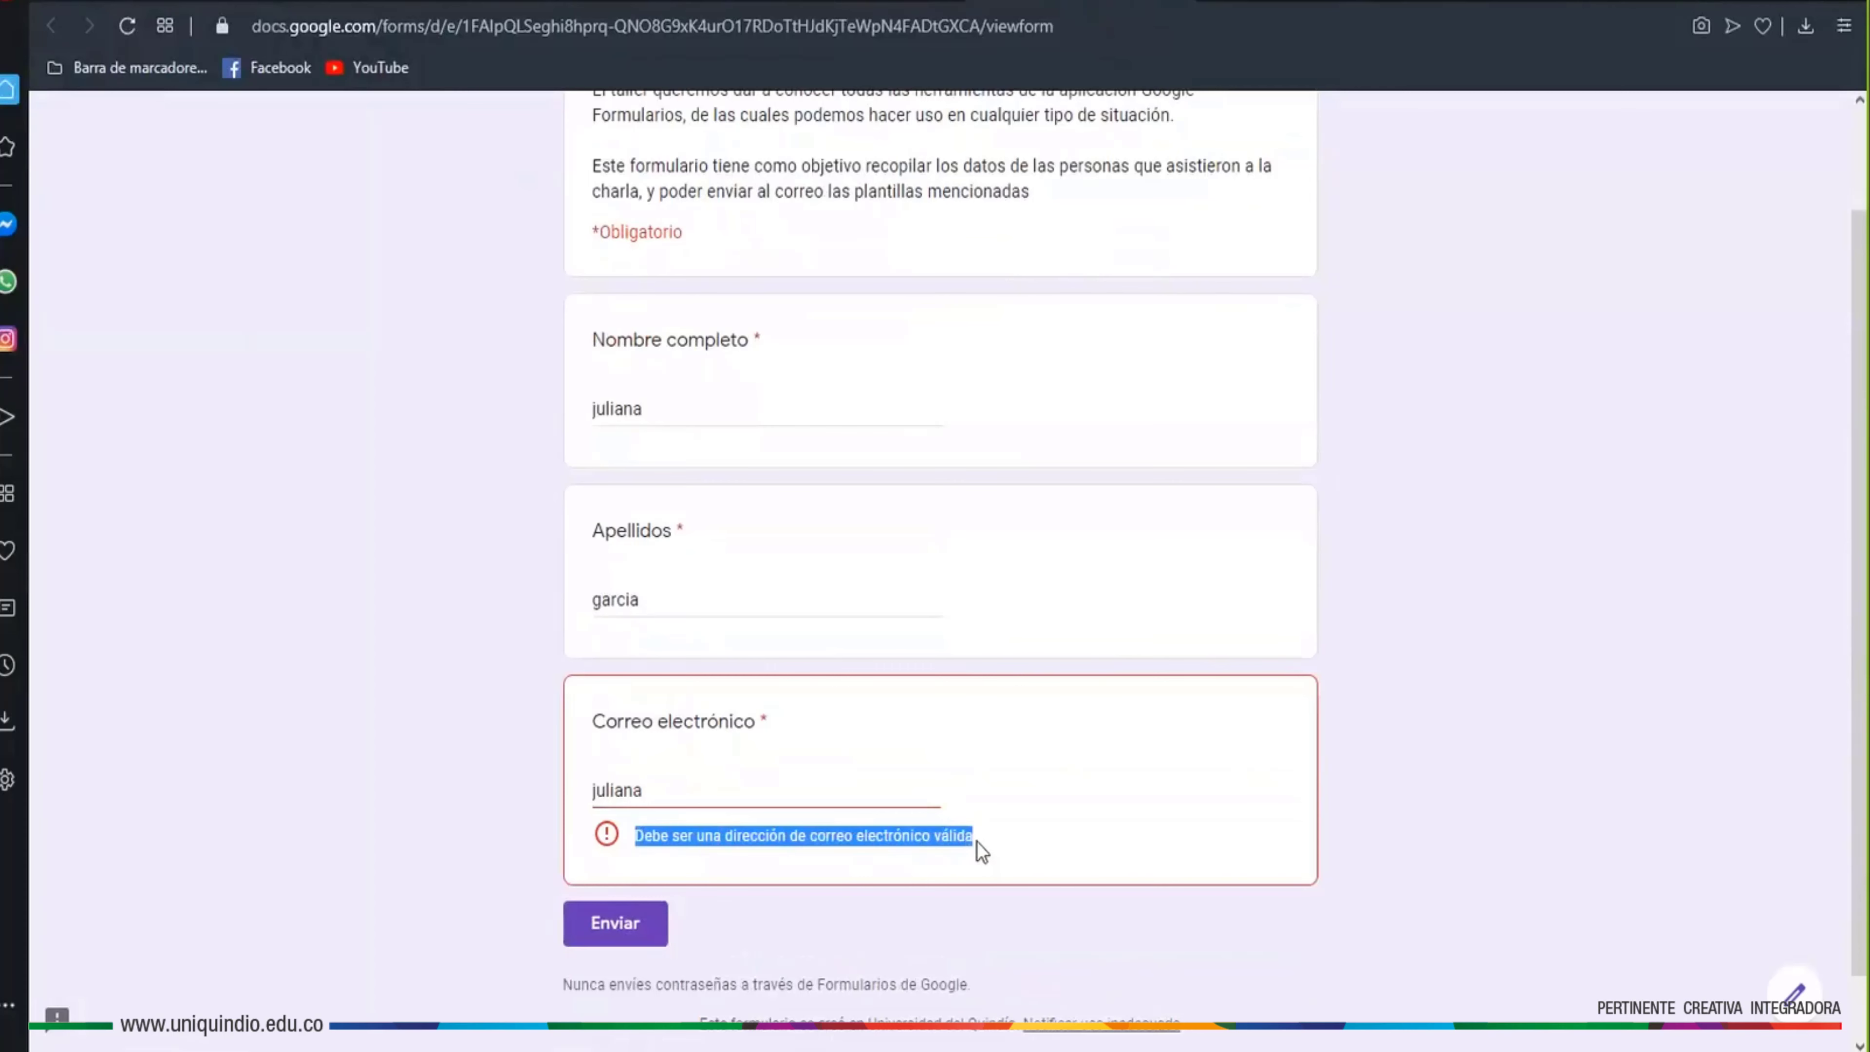
left_click(978, 842)
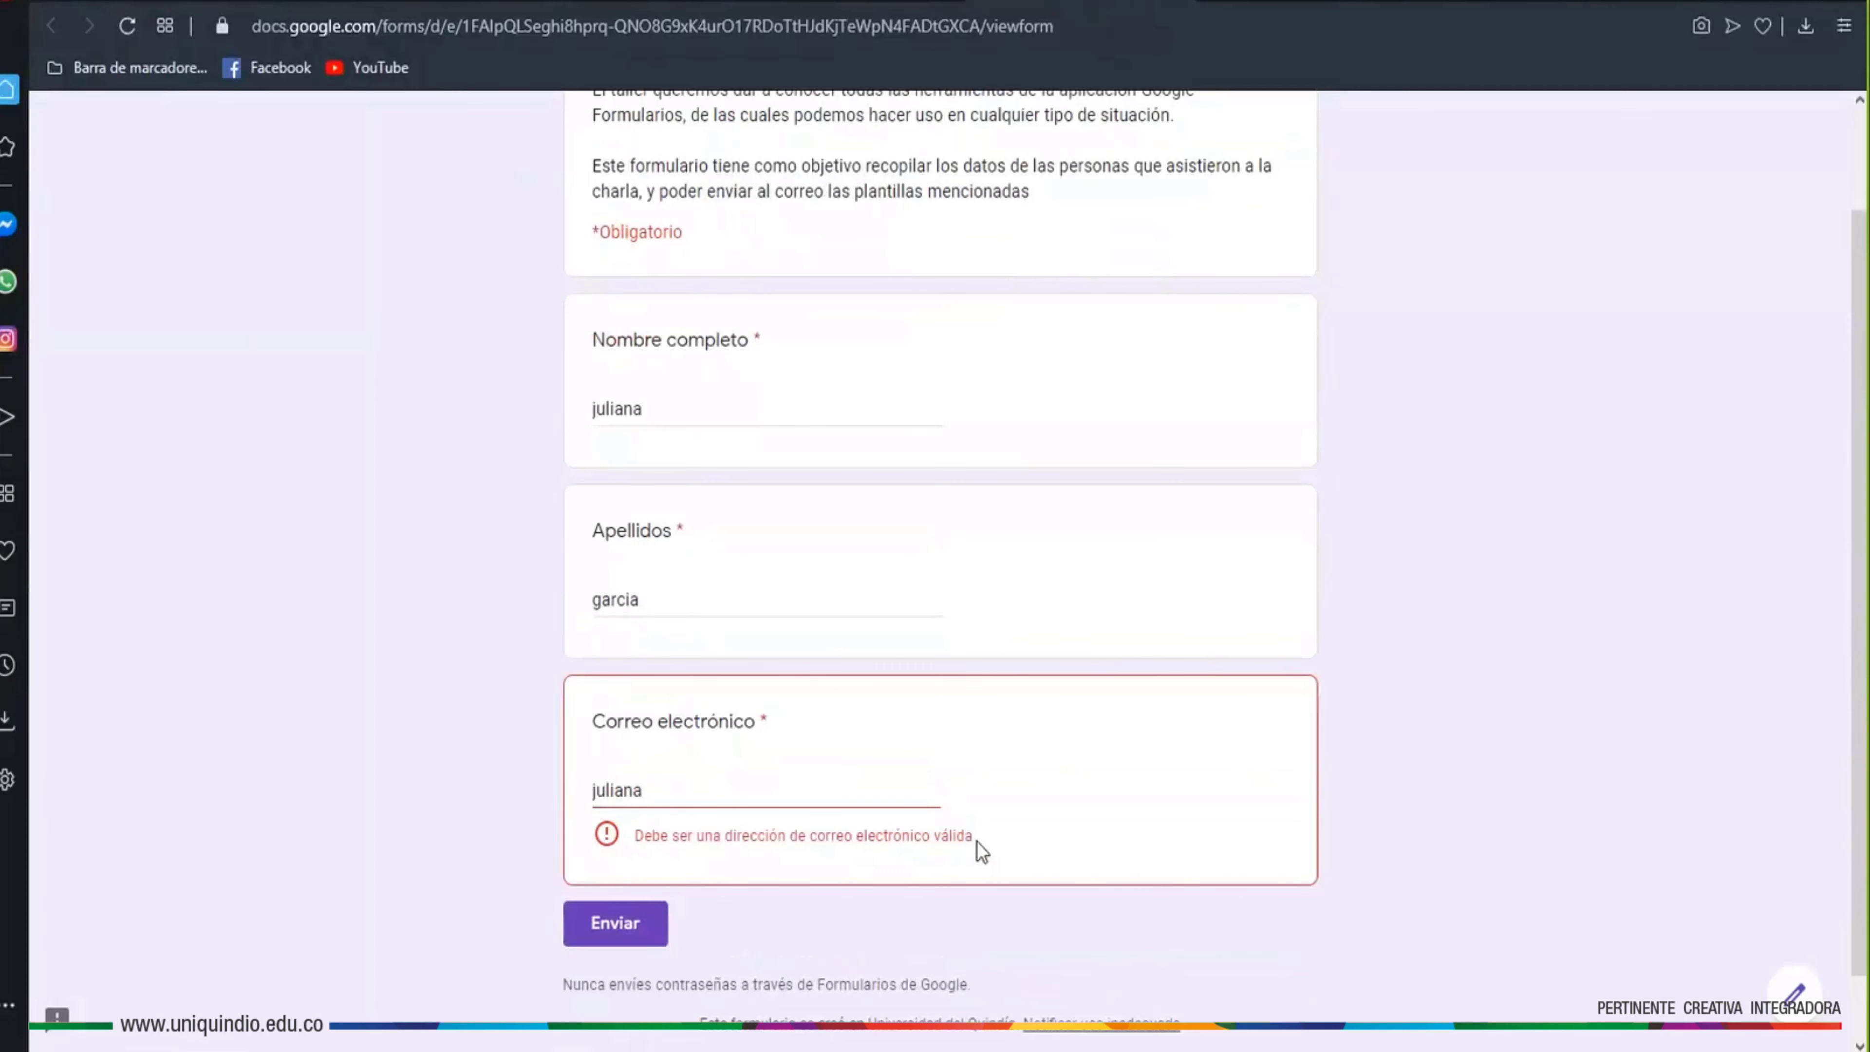
left_click(673, 787)
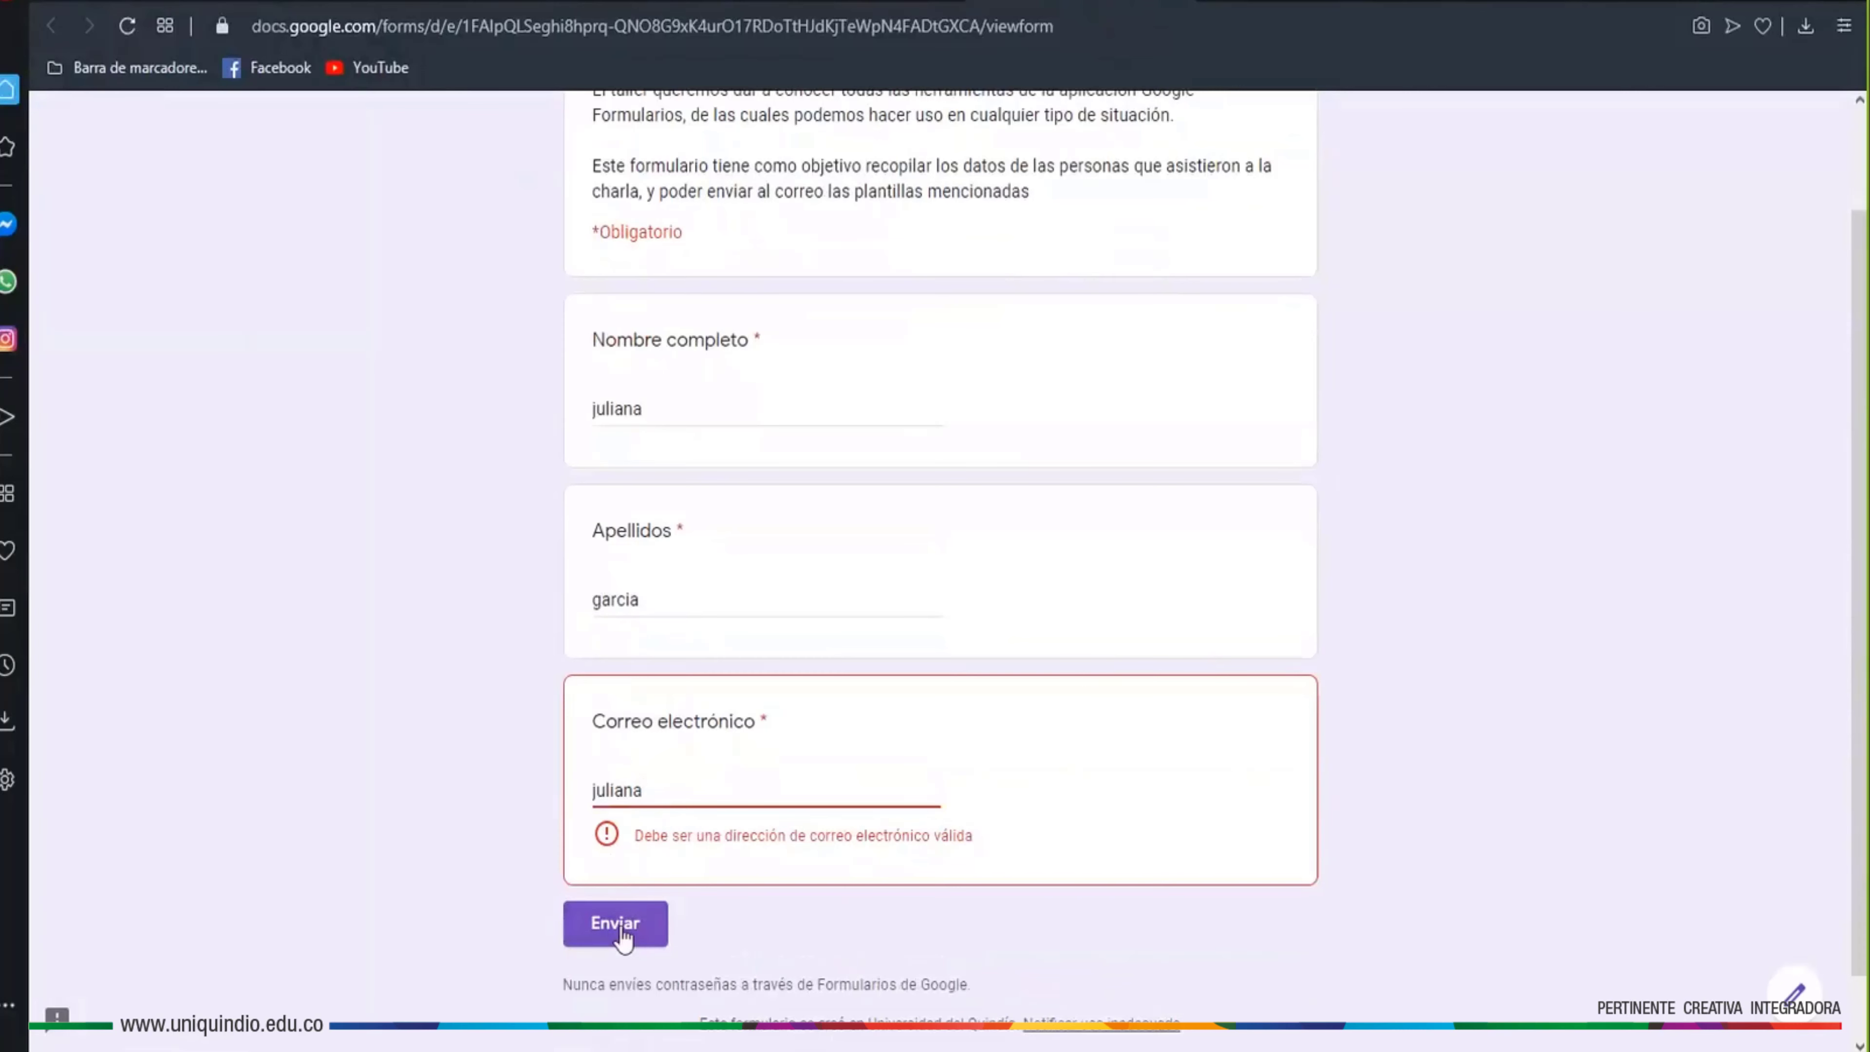
left_click(752, 770)
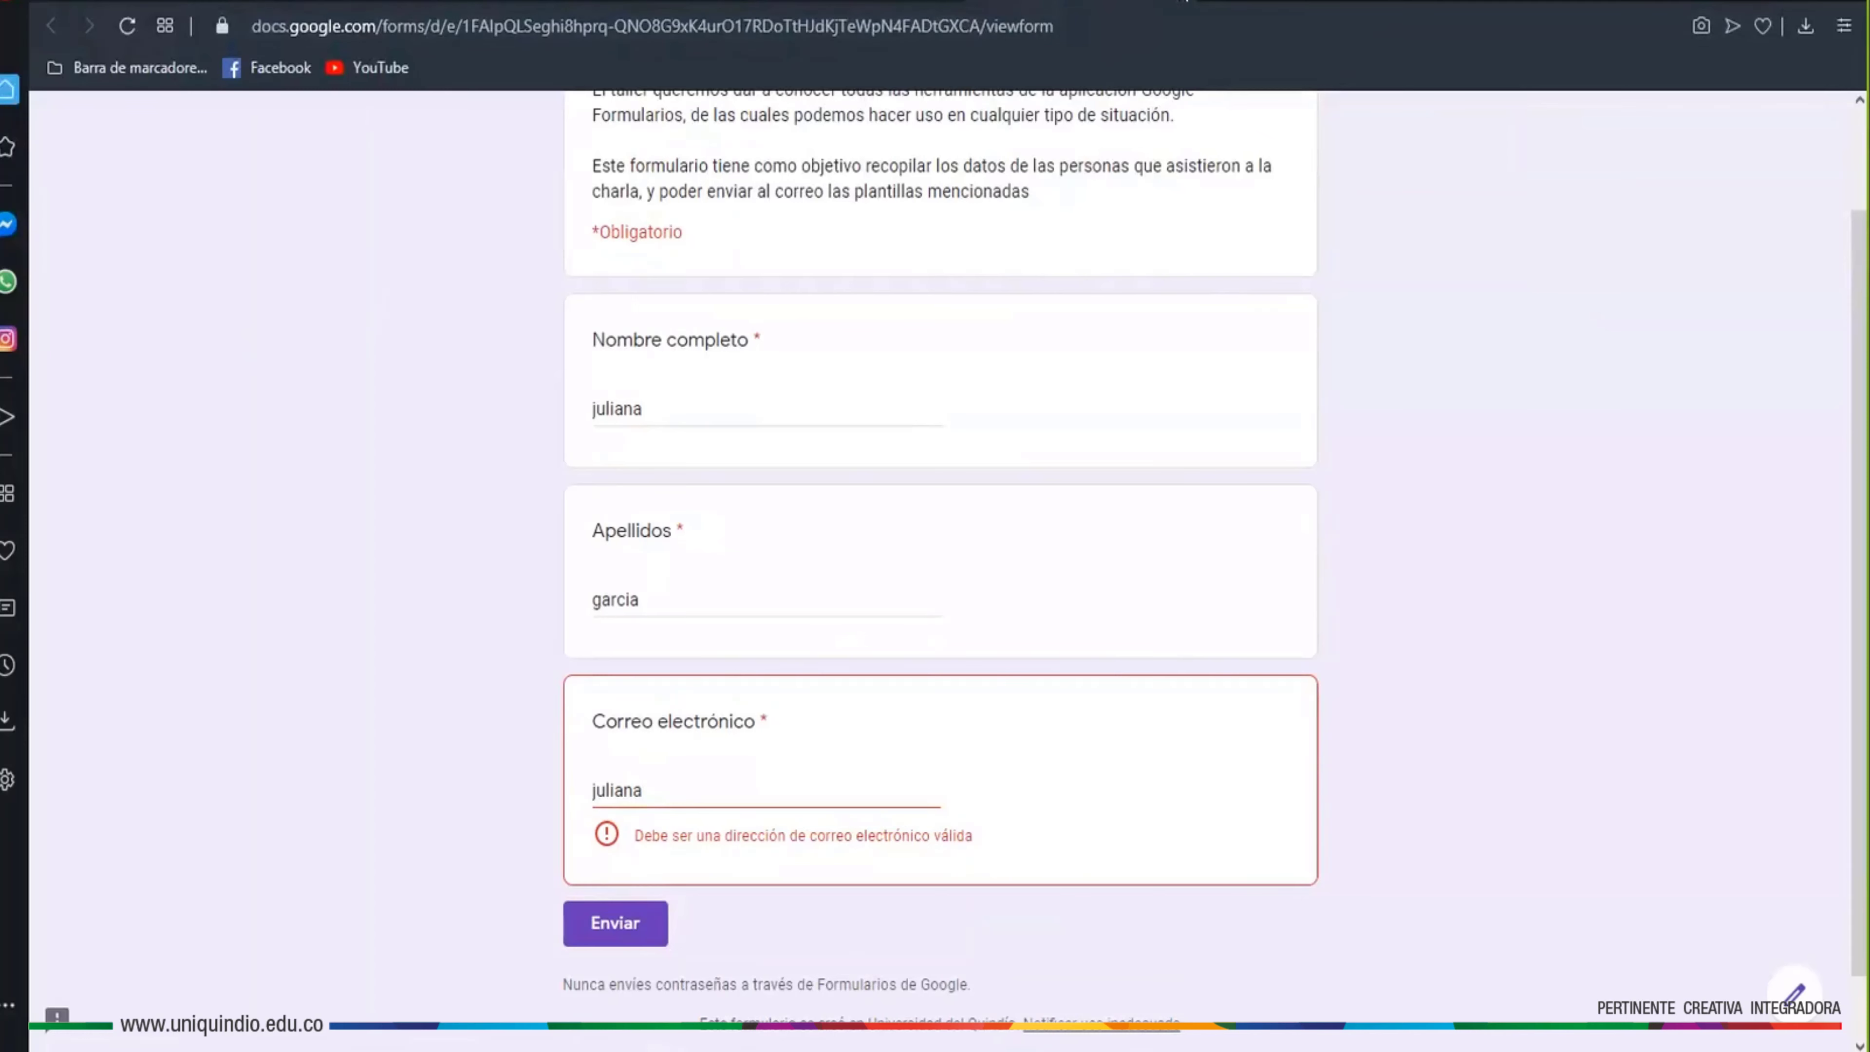
left_click(1185, 1)
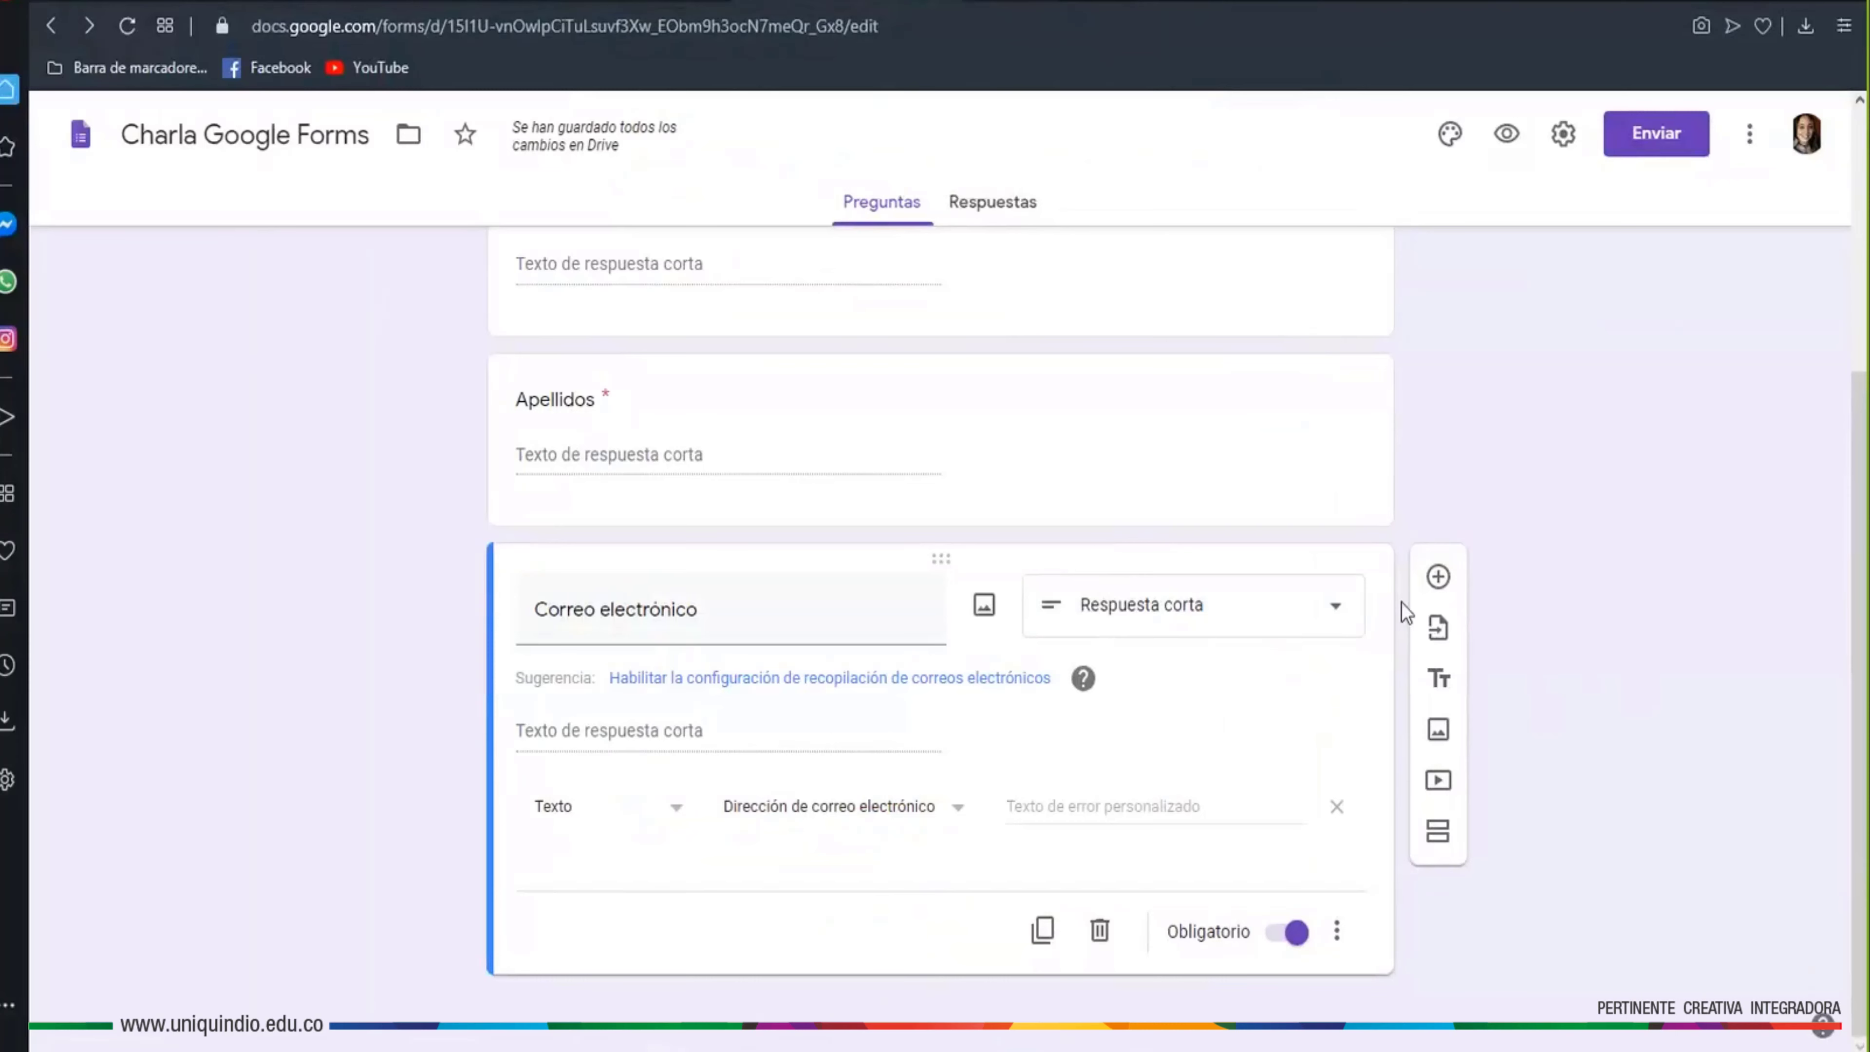
Add a short-answer question titled 'Dependencia' after Correo electrónico
left_click(1439, 578)
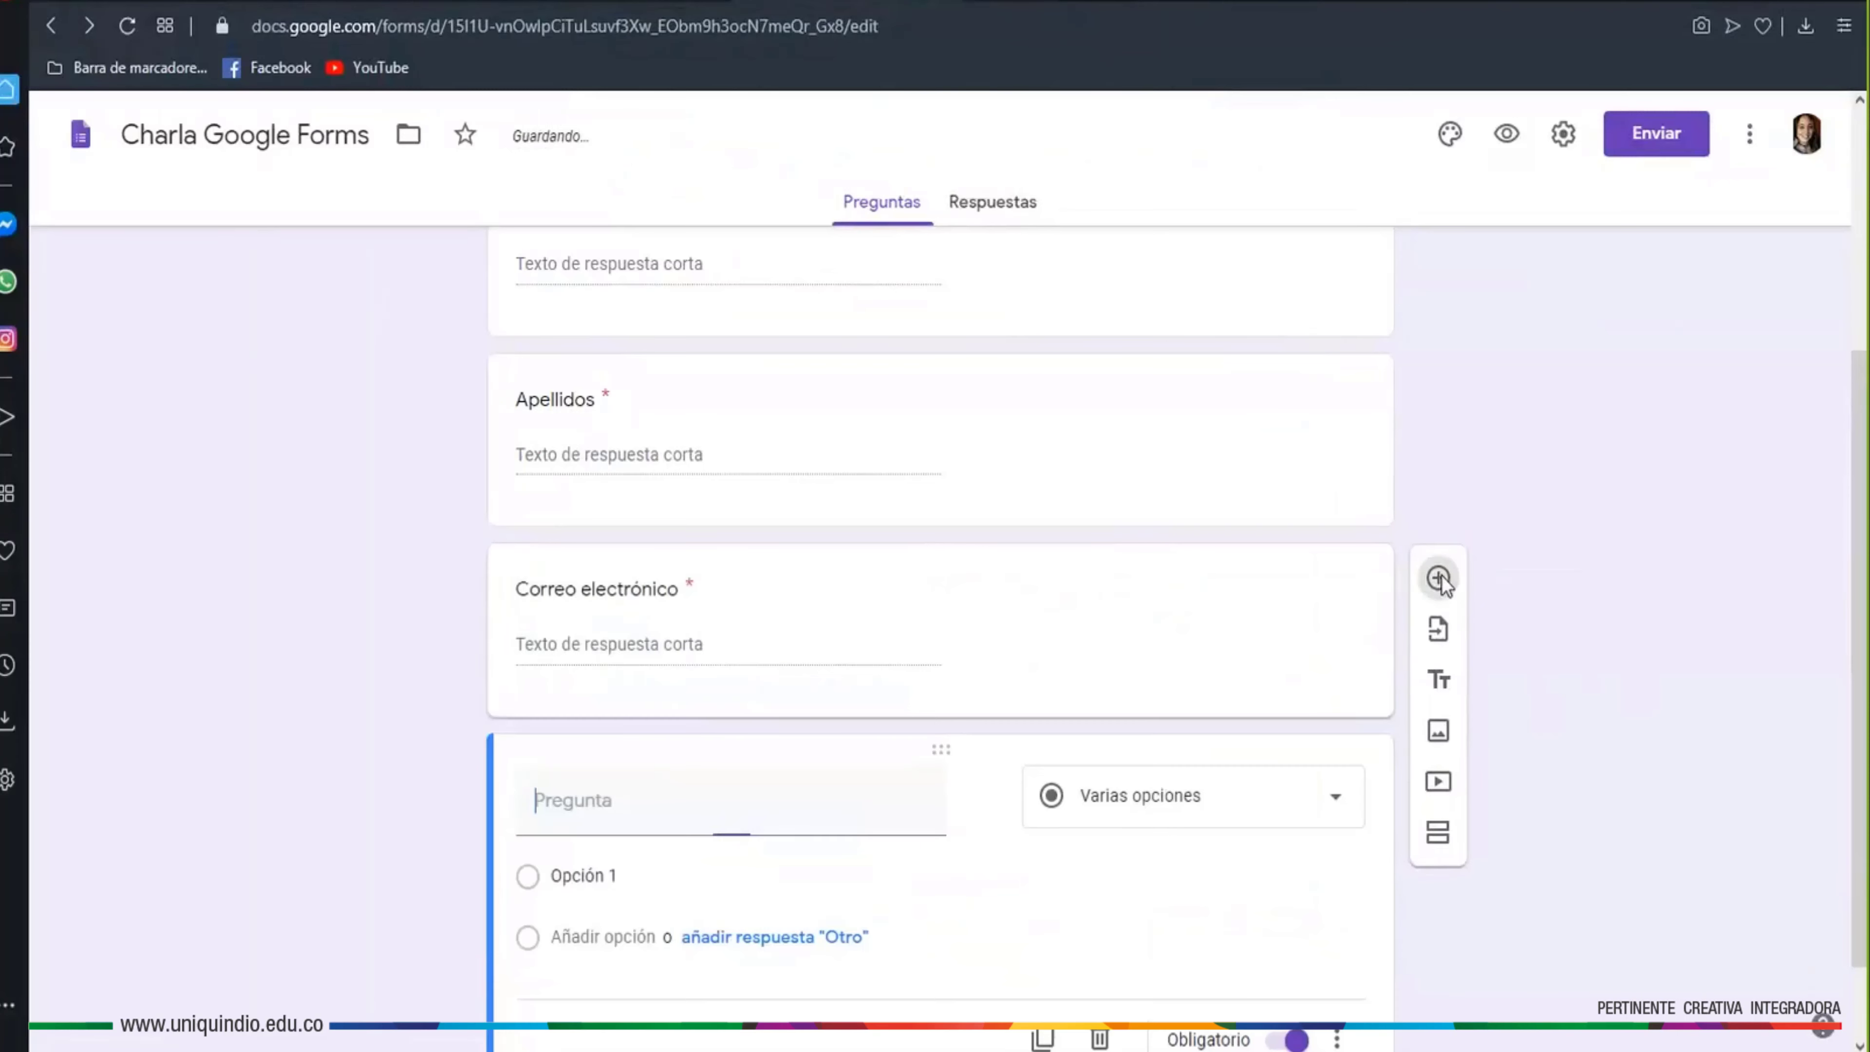
type("Dependencia")
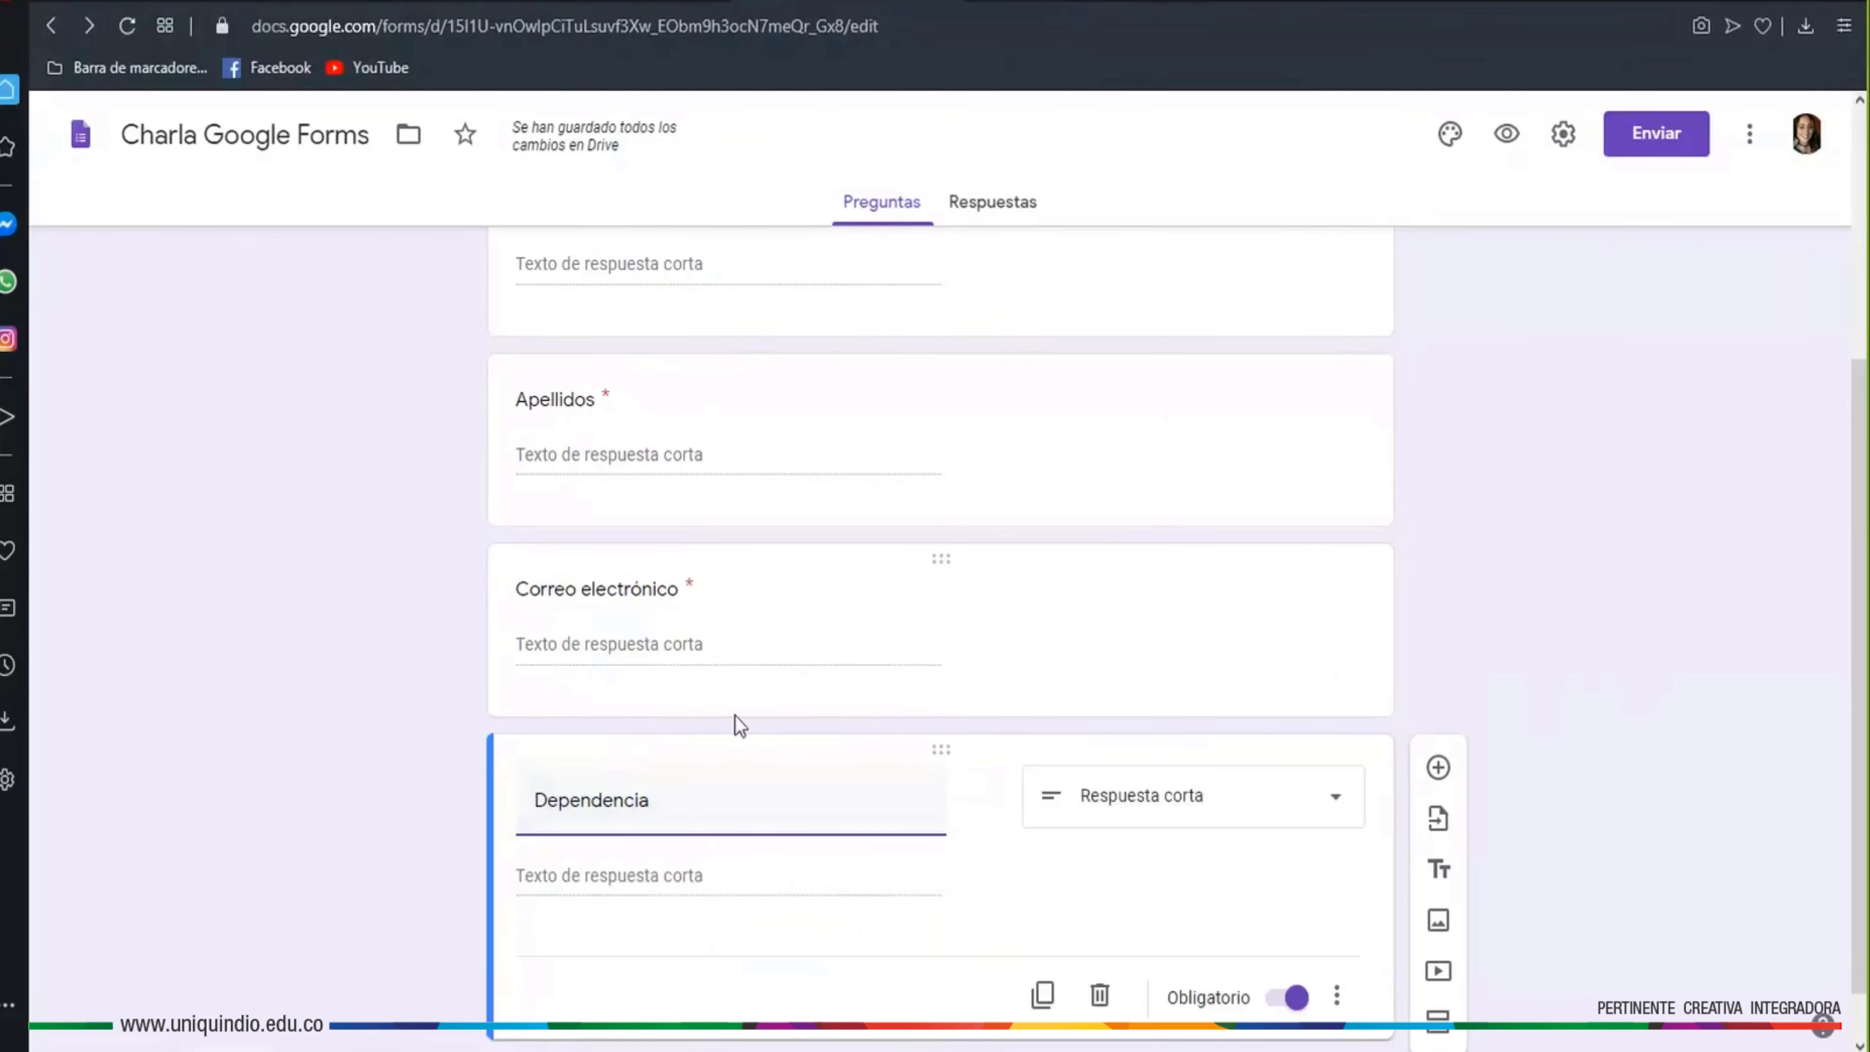
scroll(734, 716, "up", 3)
scroll(574, 737, "down", 4)
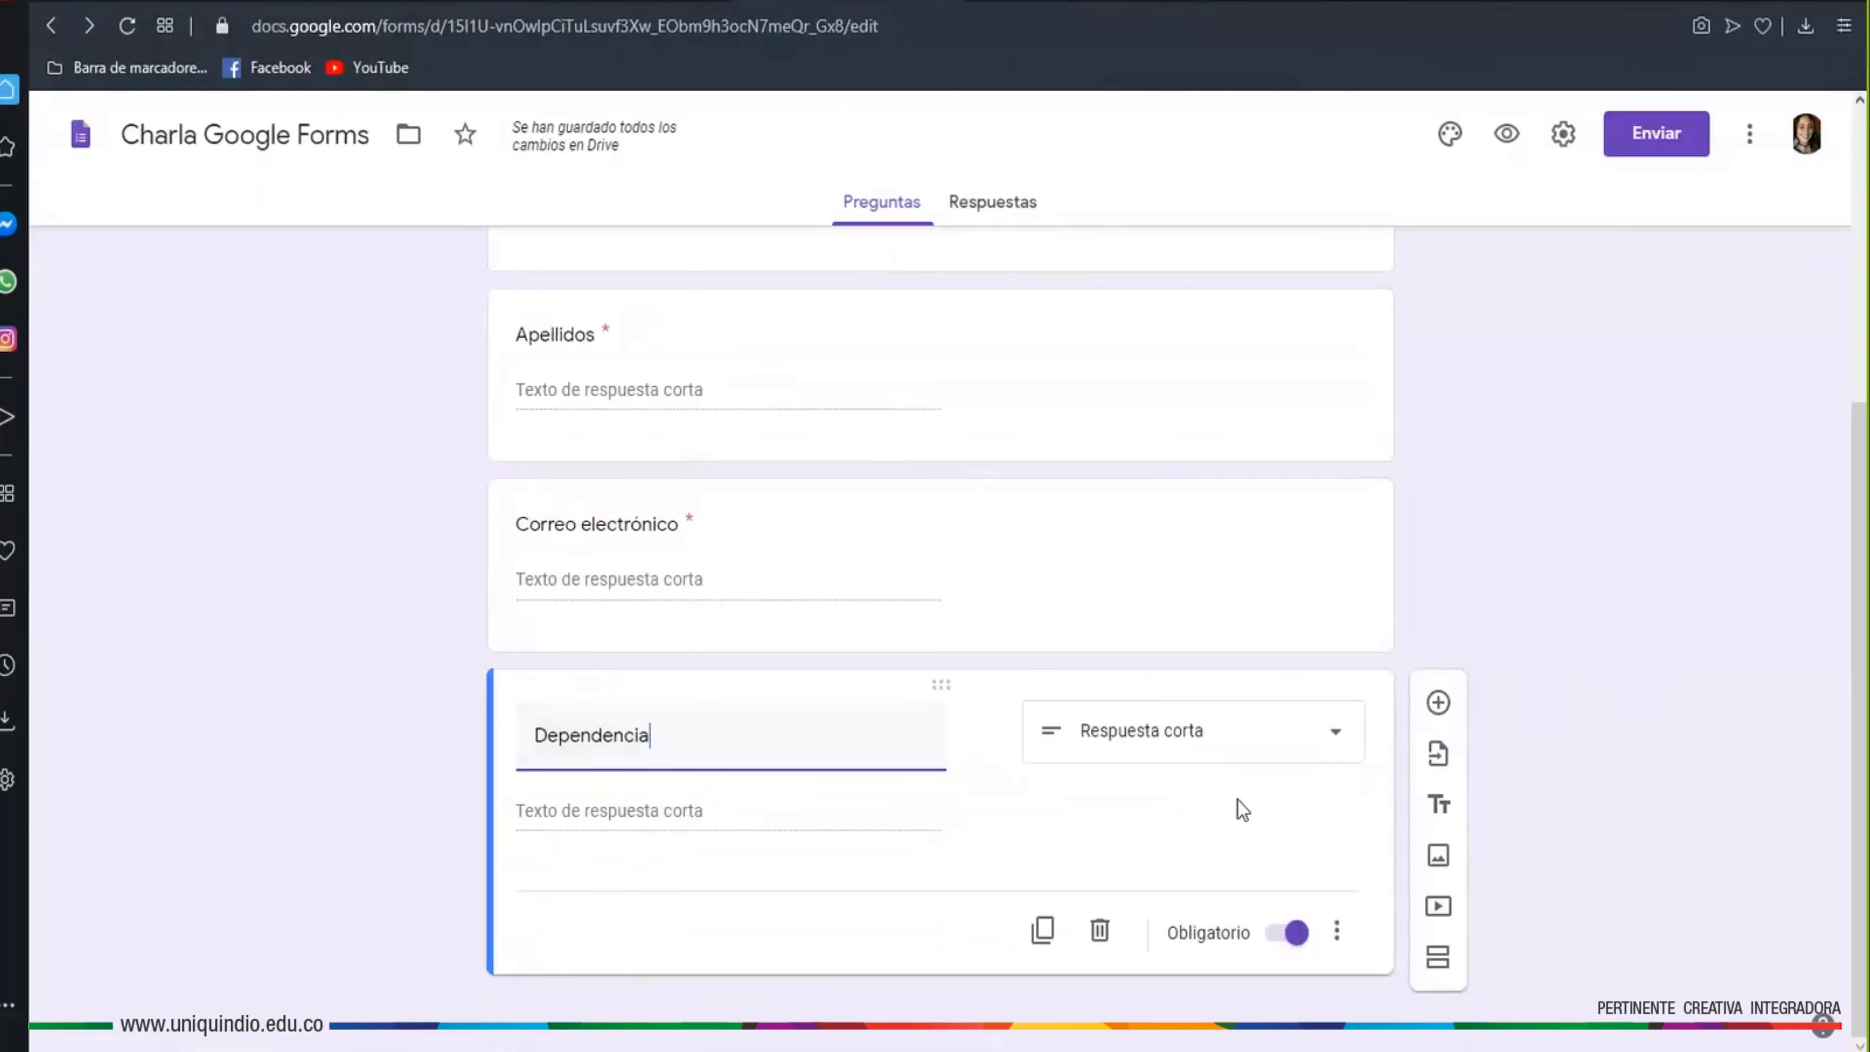
left_click(1335, 740)
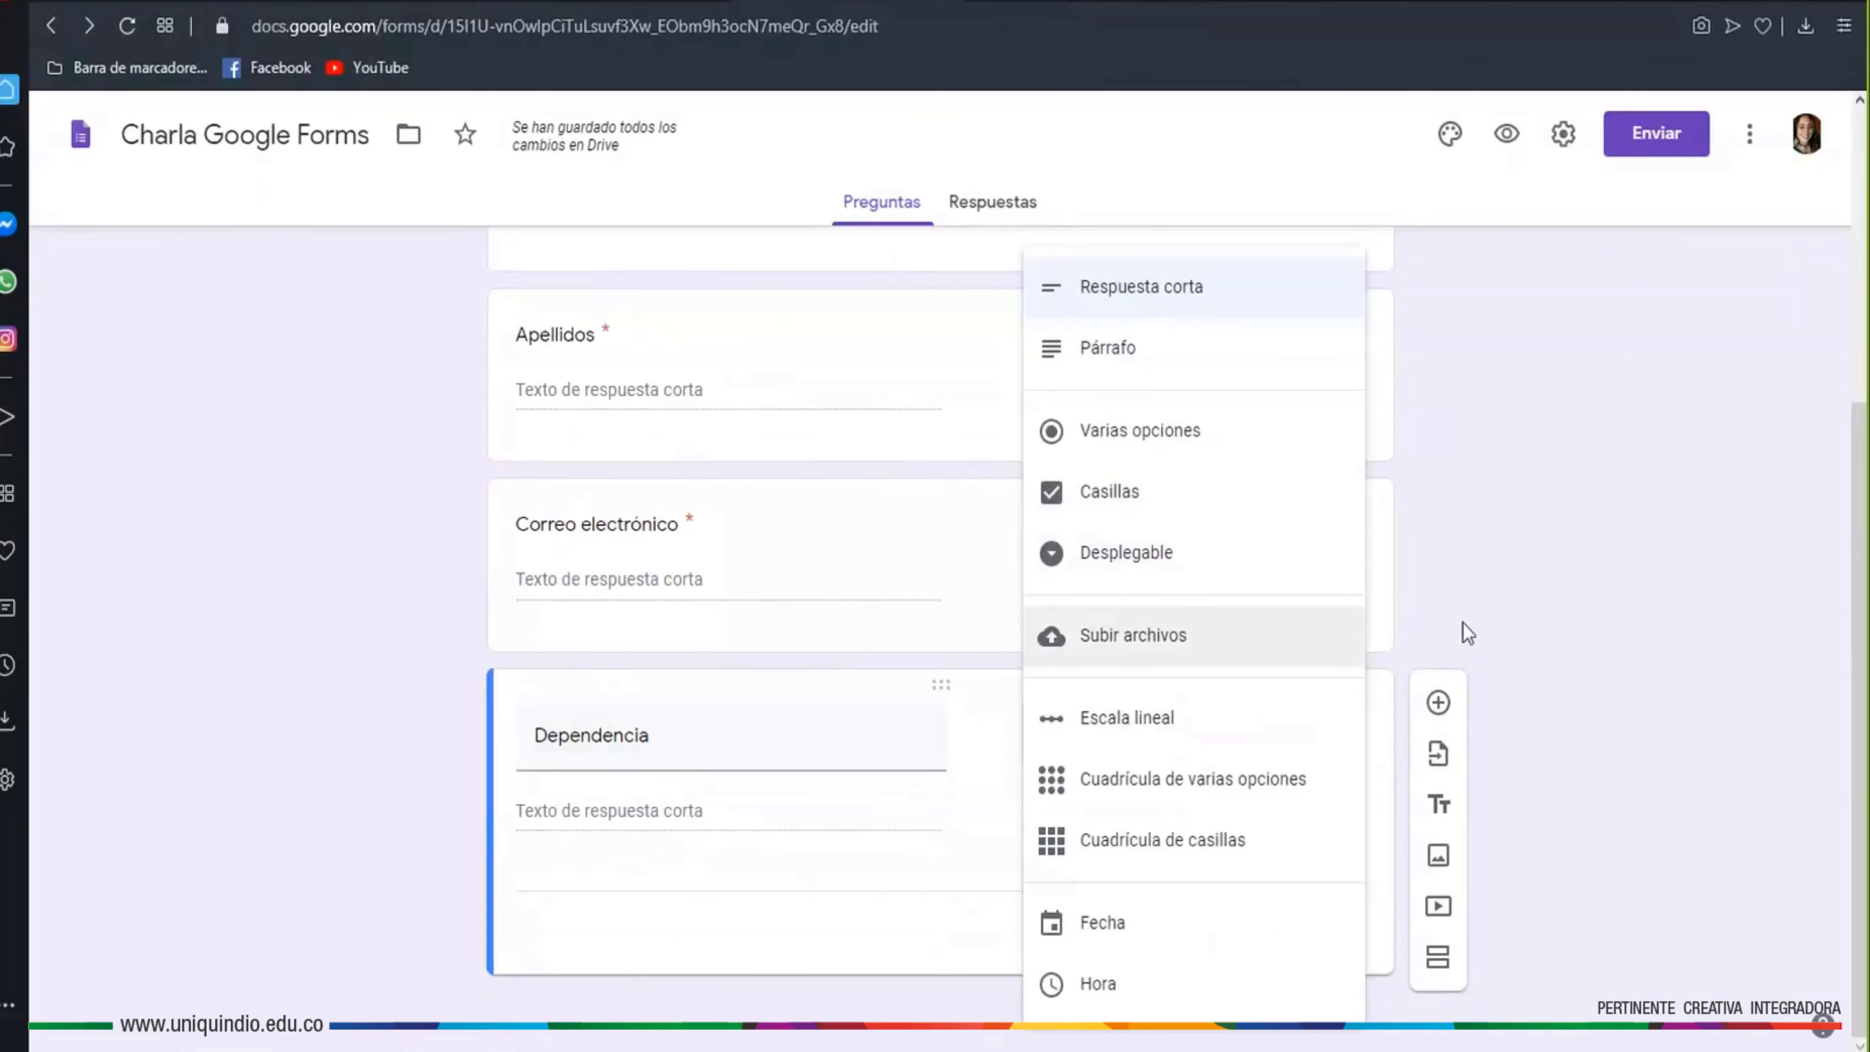
left_click(1506, 631)
scroll(1487, 641, "up", 3)
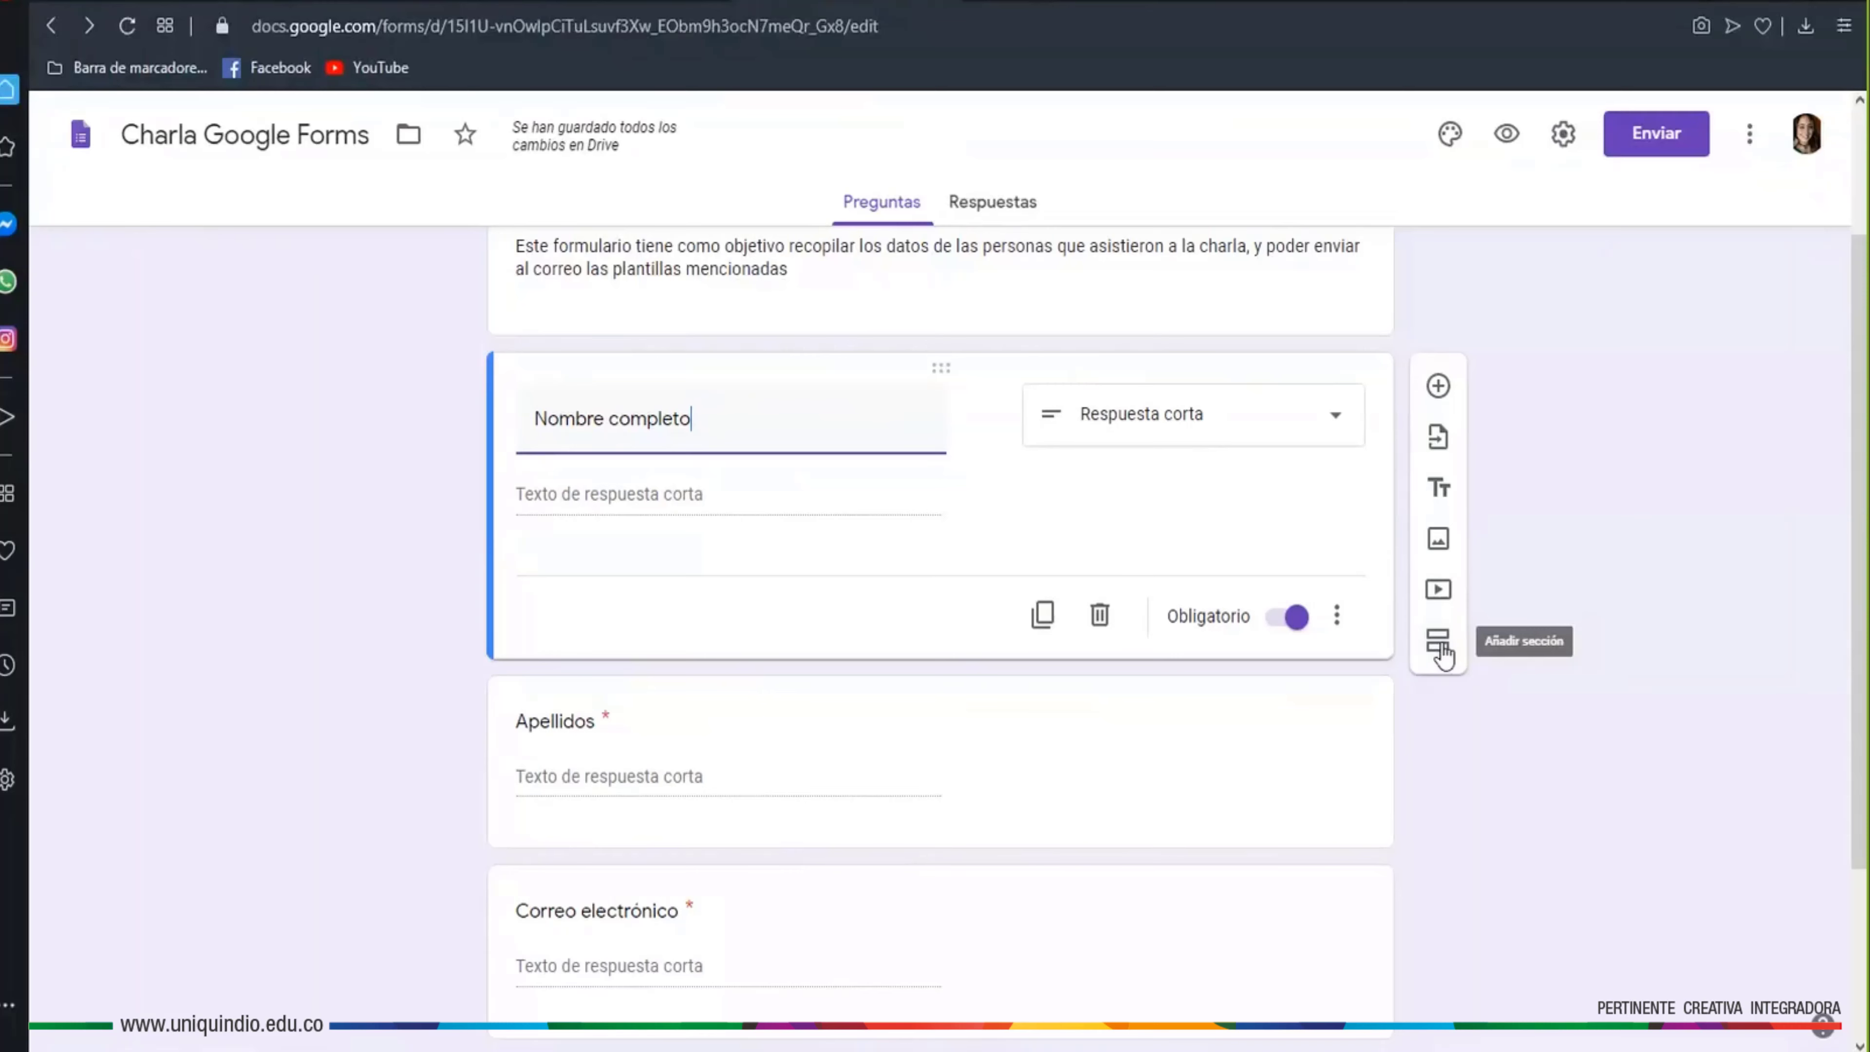
Move Nombre completo into a new second section titled 'Datos personales' and preview the form
left_click(1441, 648)
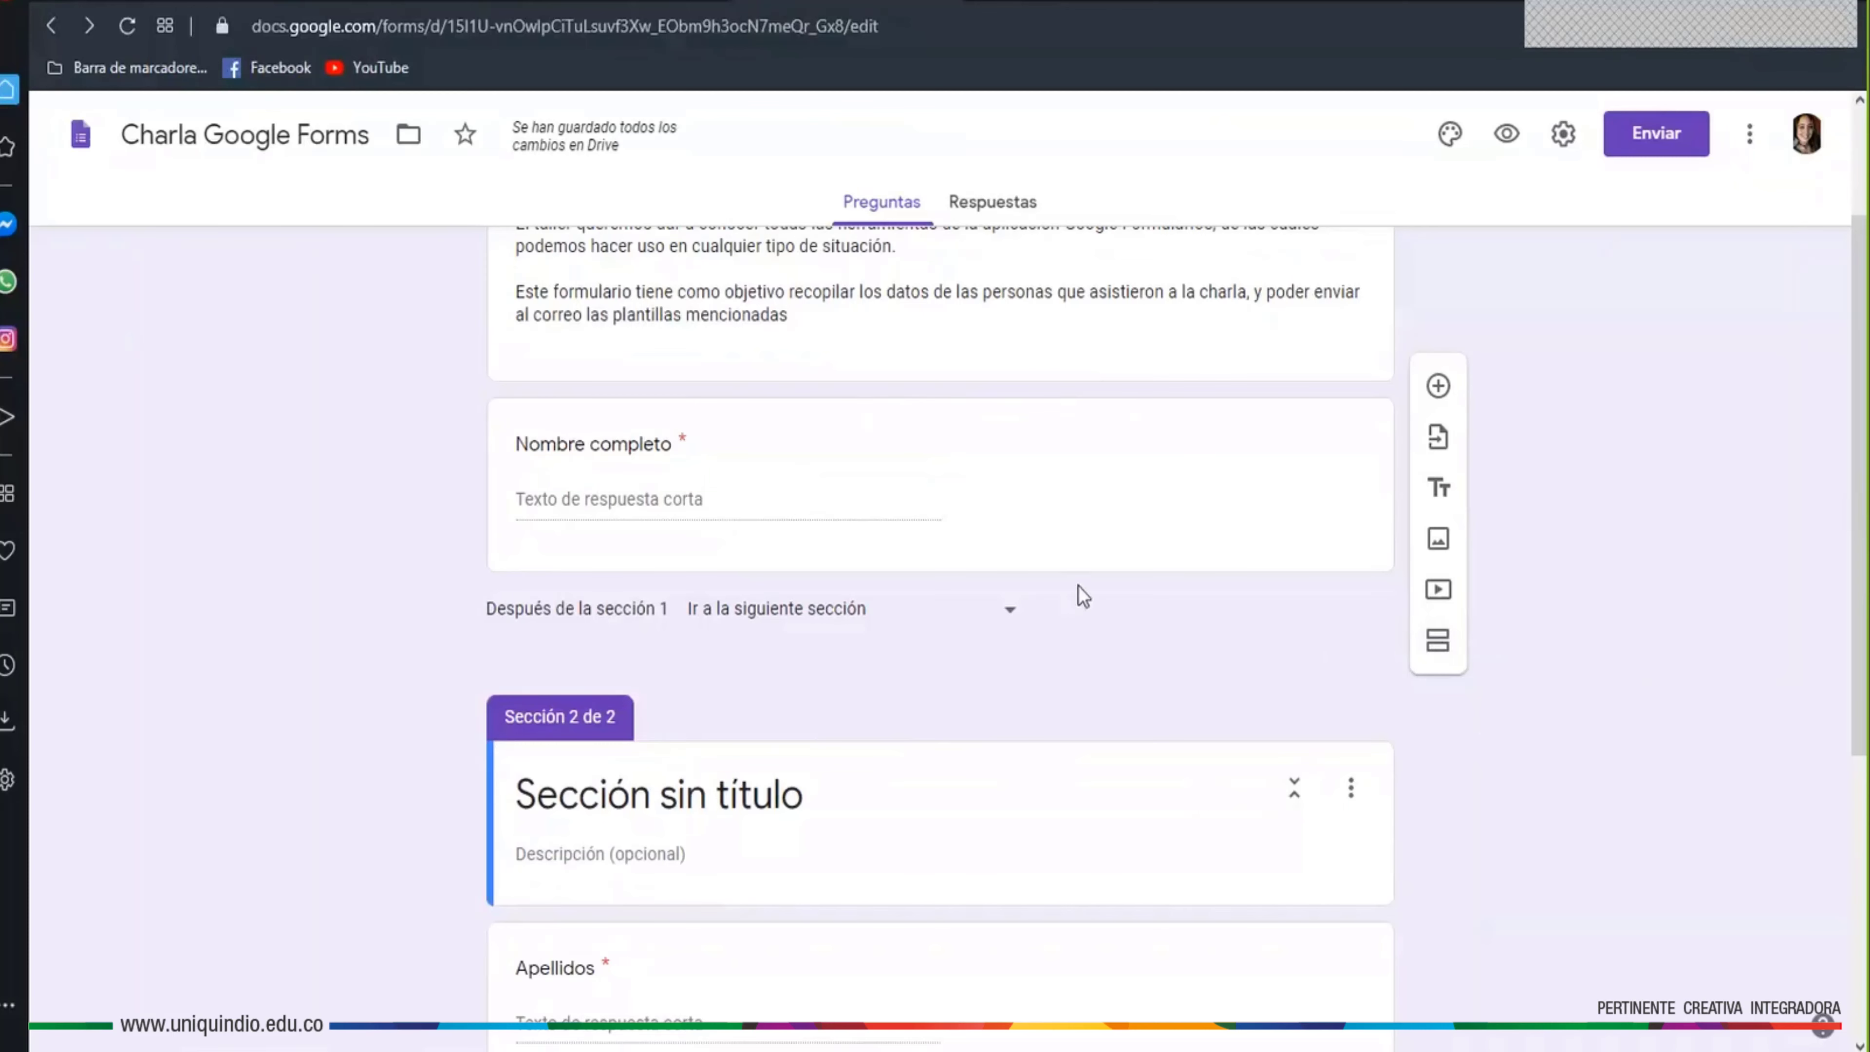
left_click_drag(945, 415, 941, 751)
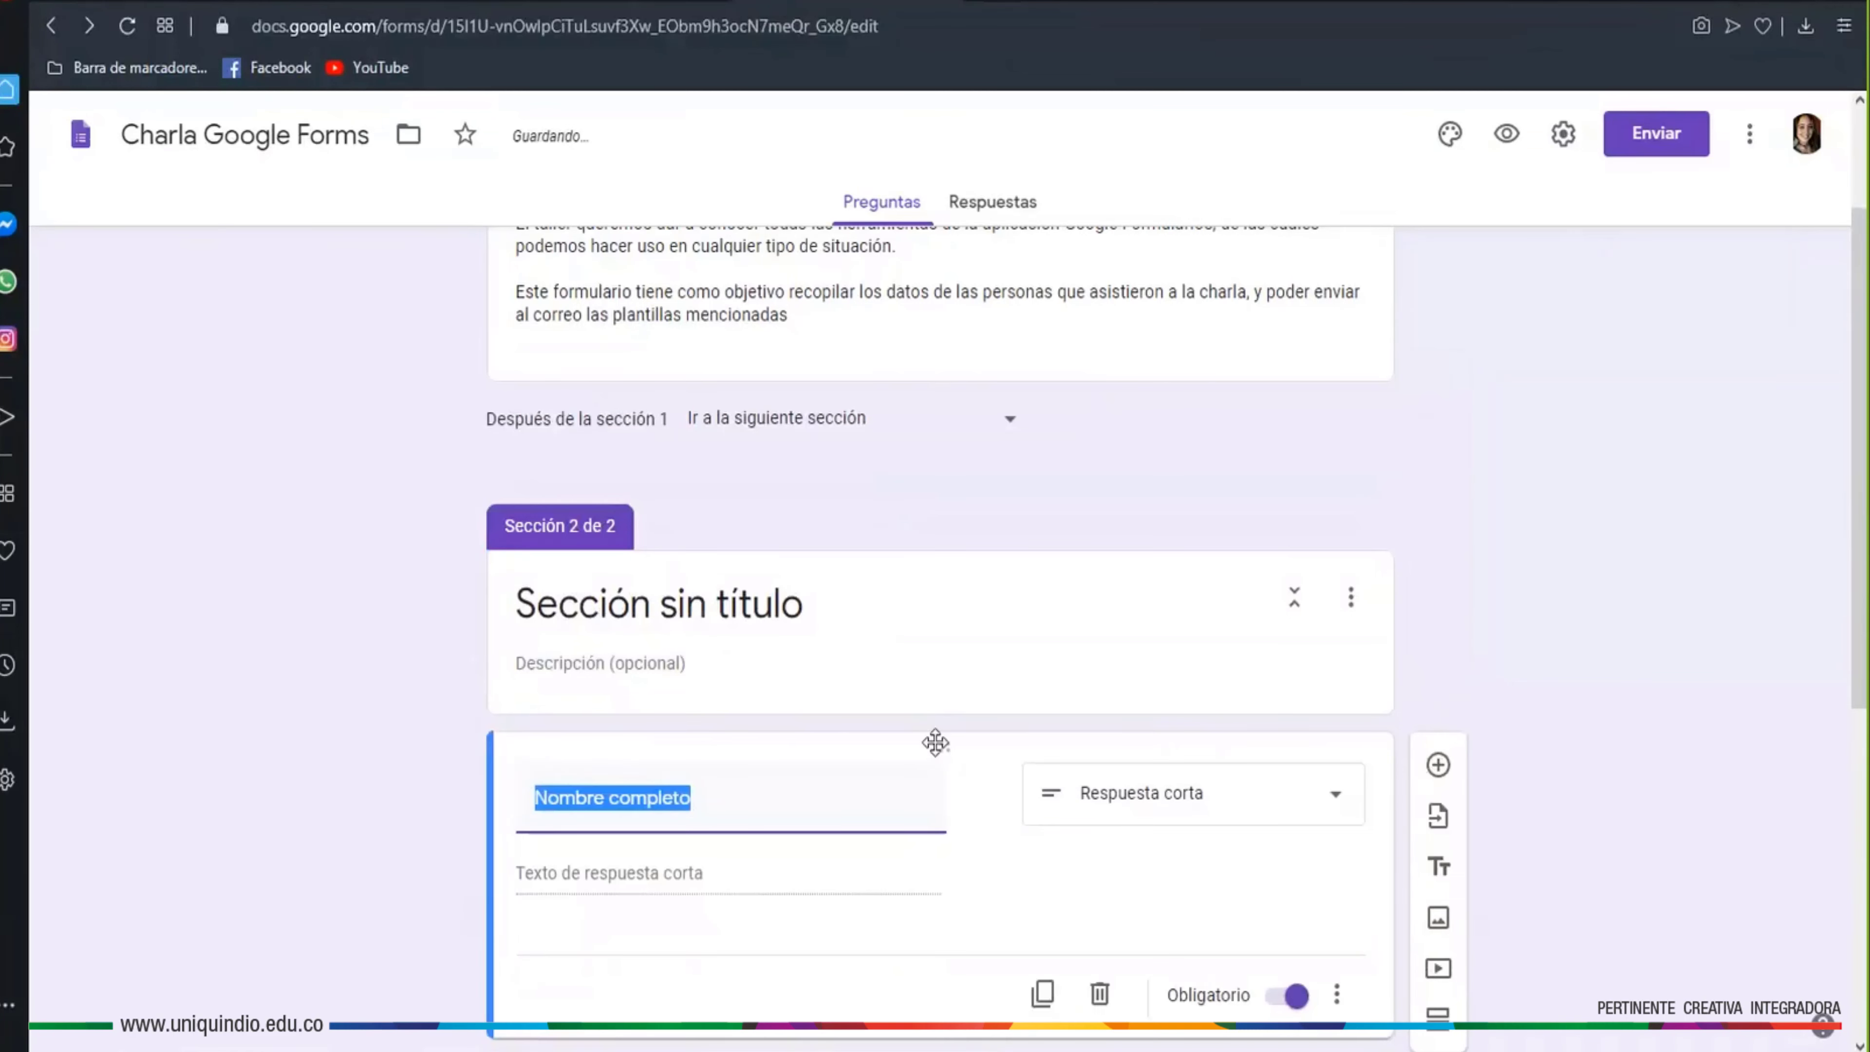
left_click(861, 624)
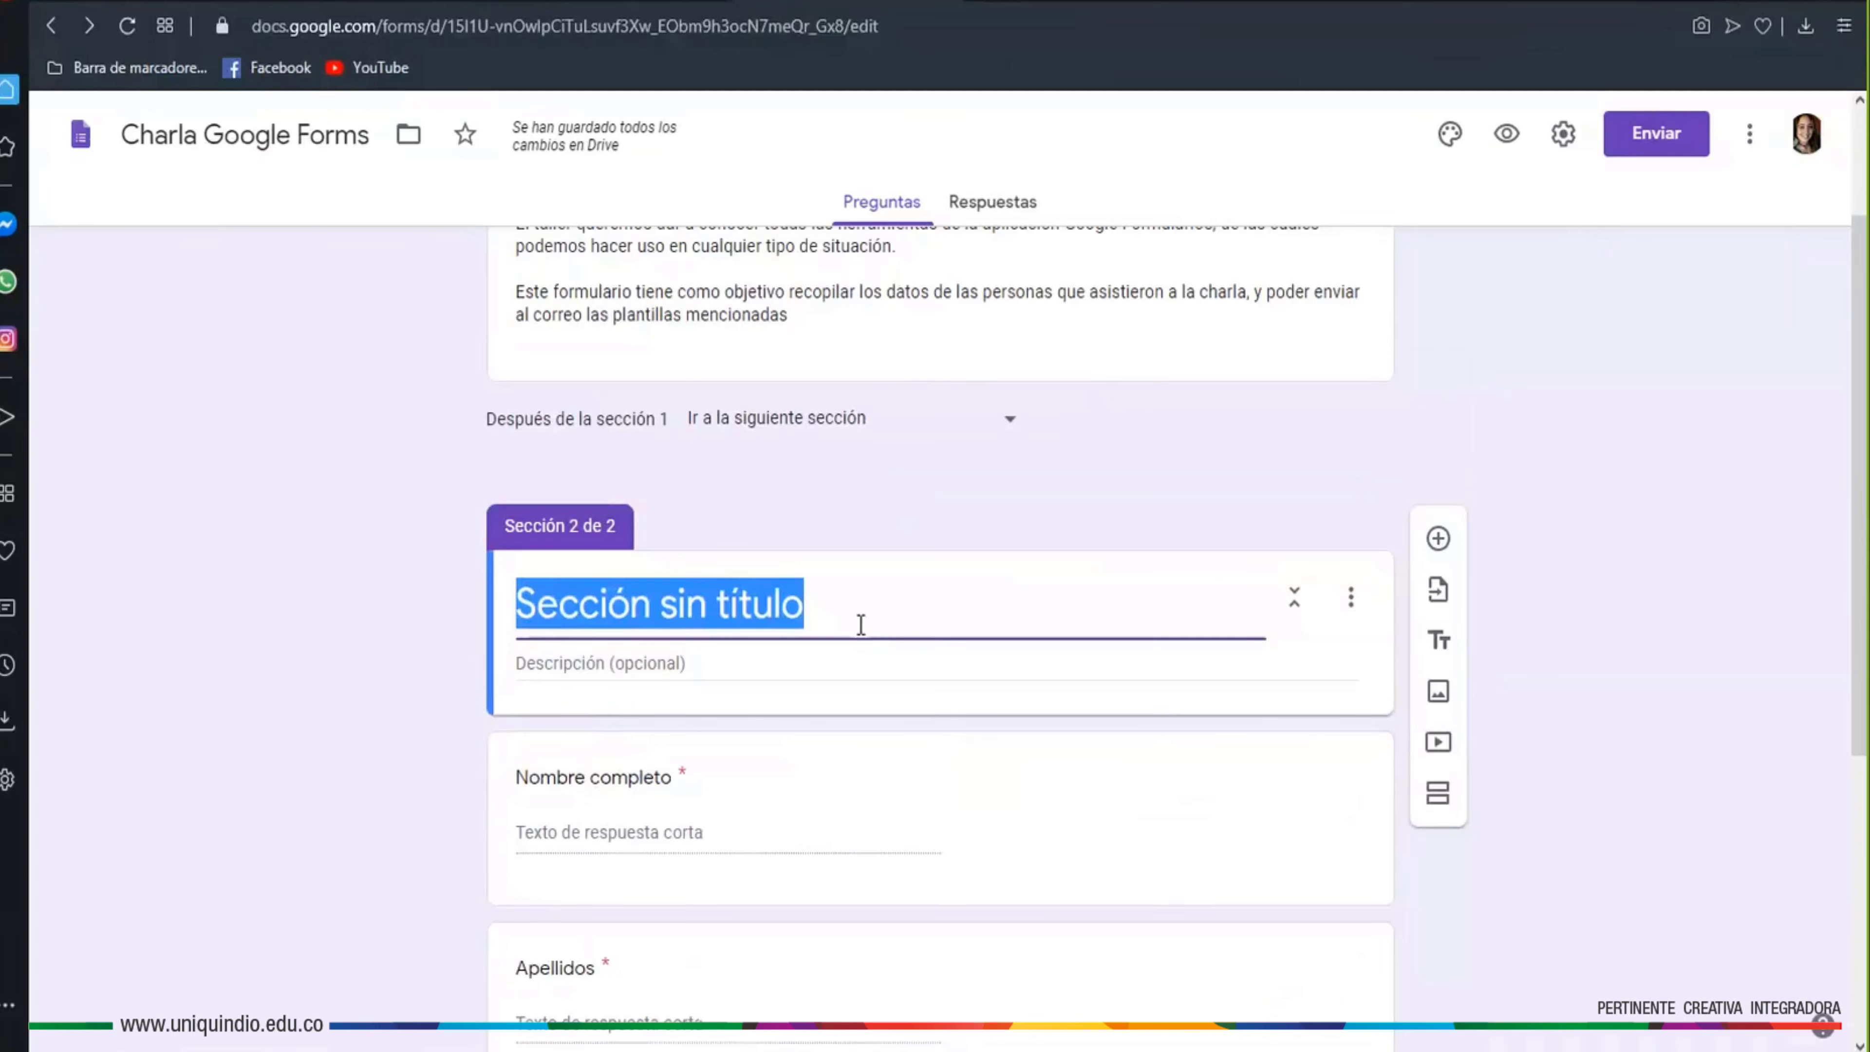
type("Dats")
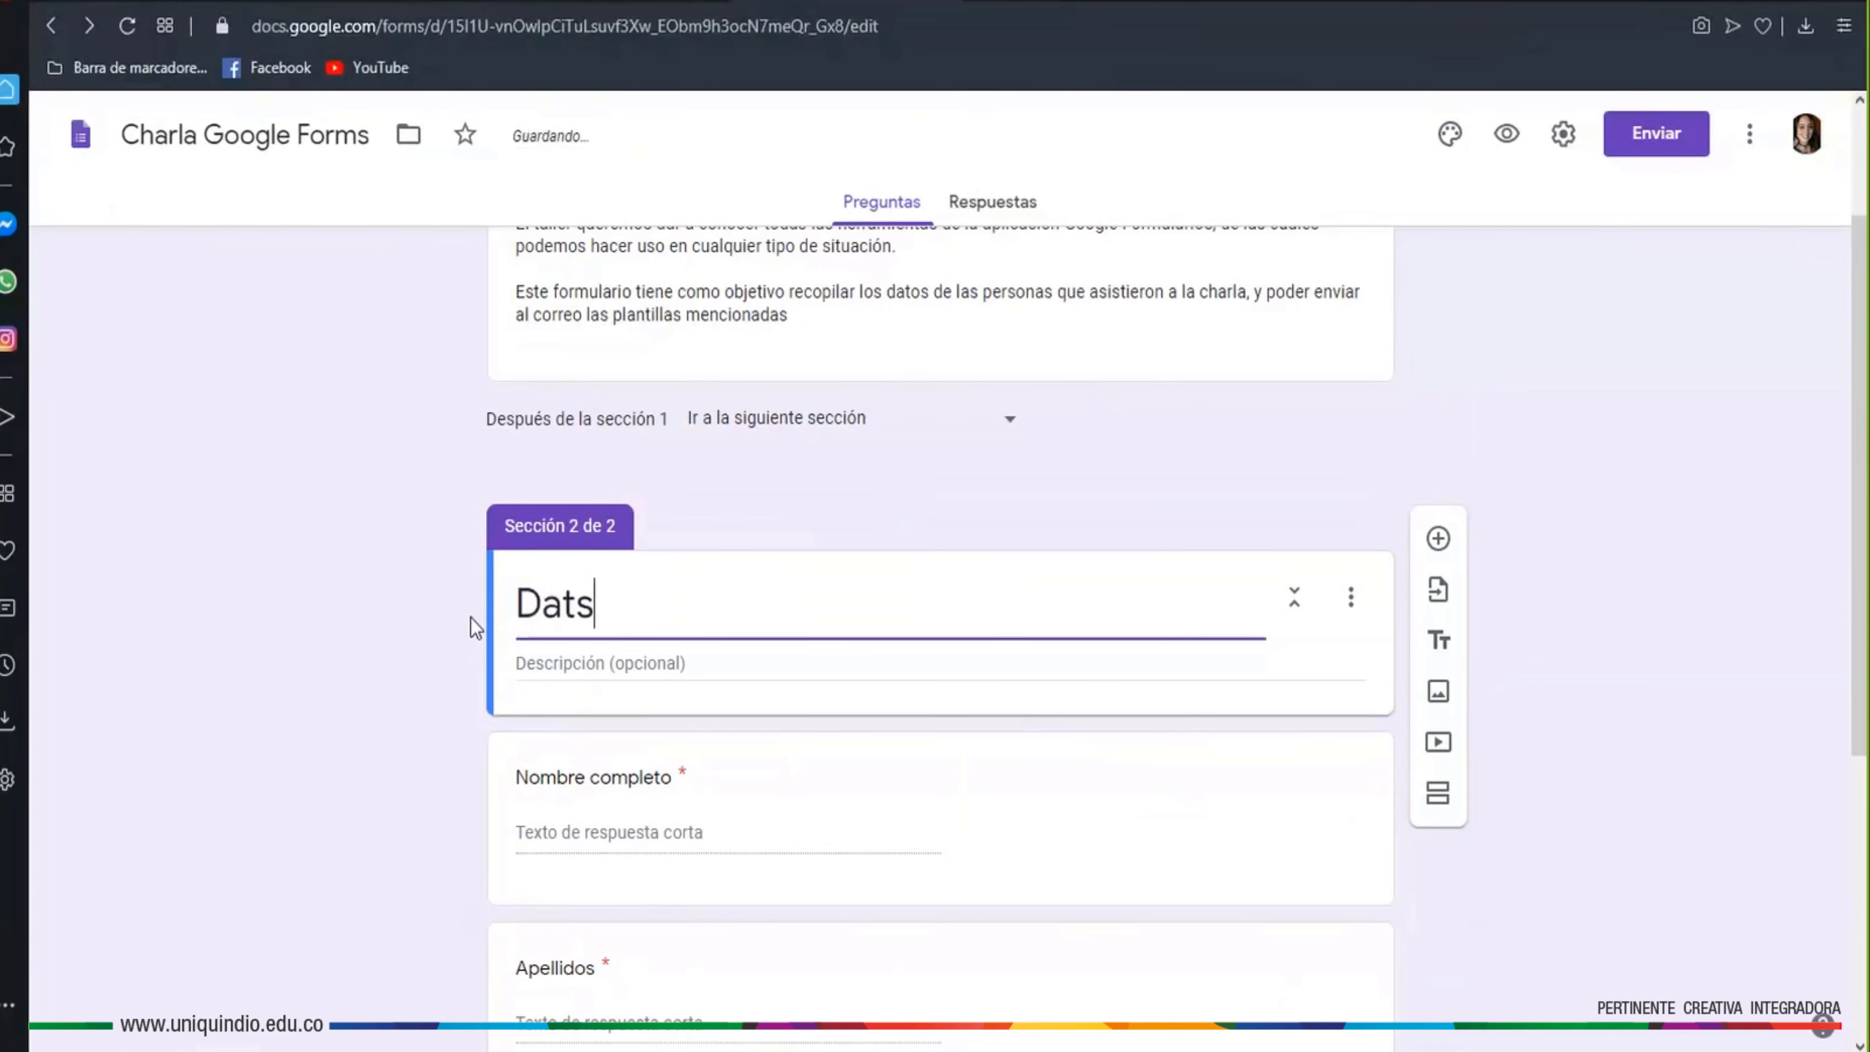
key("BackSpace")
type("os perso")
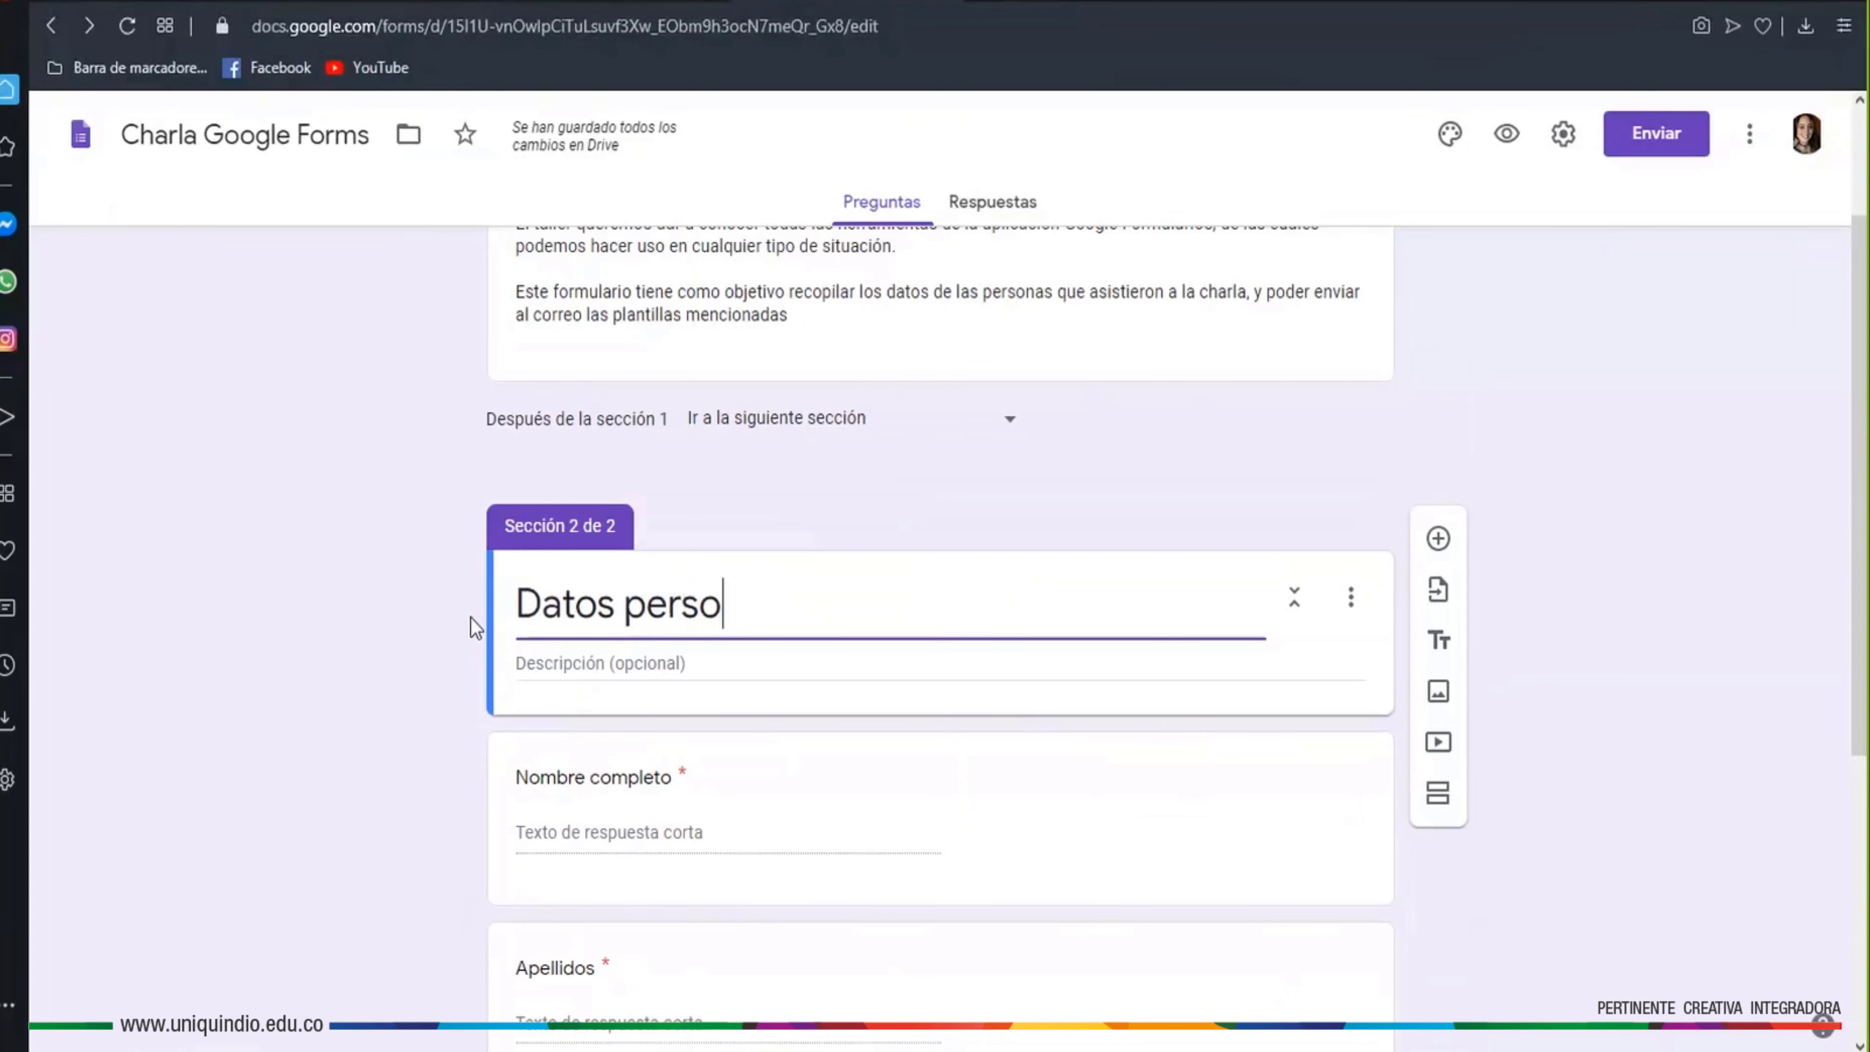
type("nales")
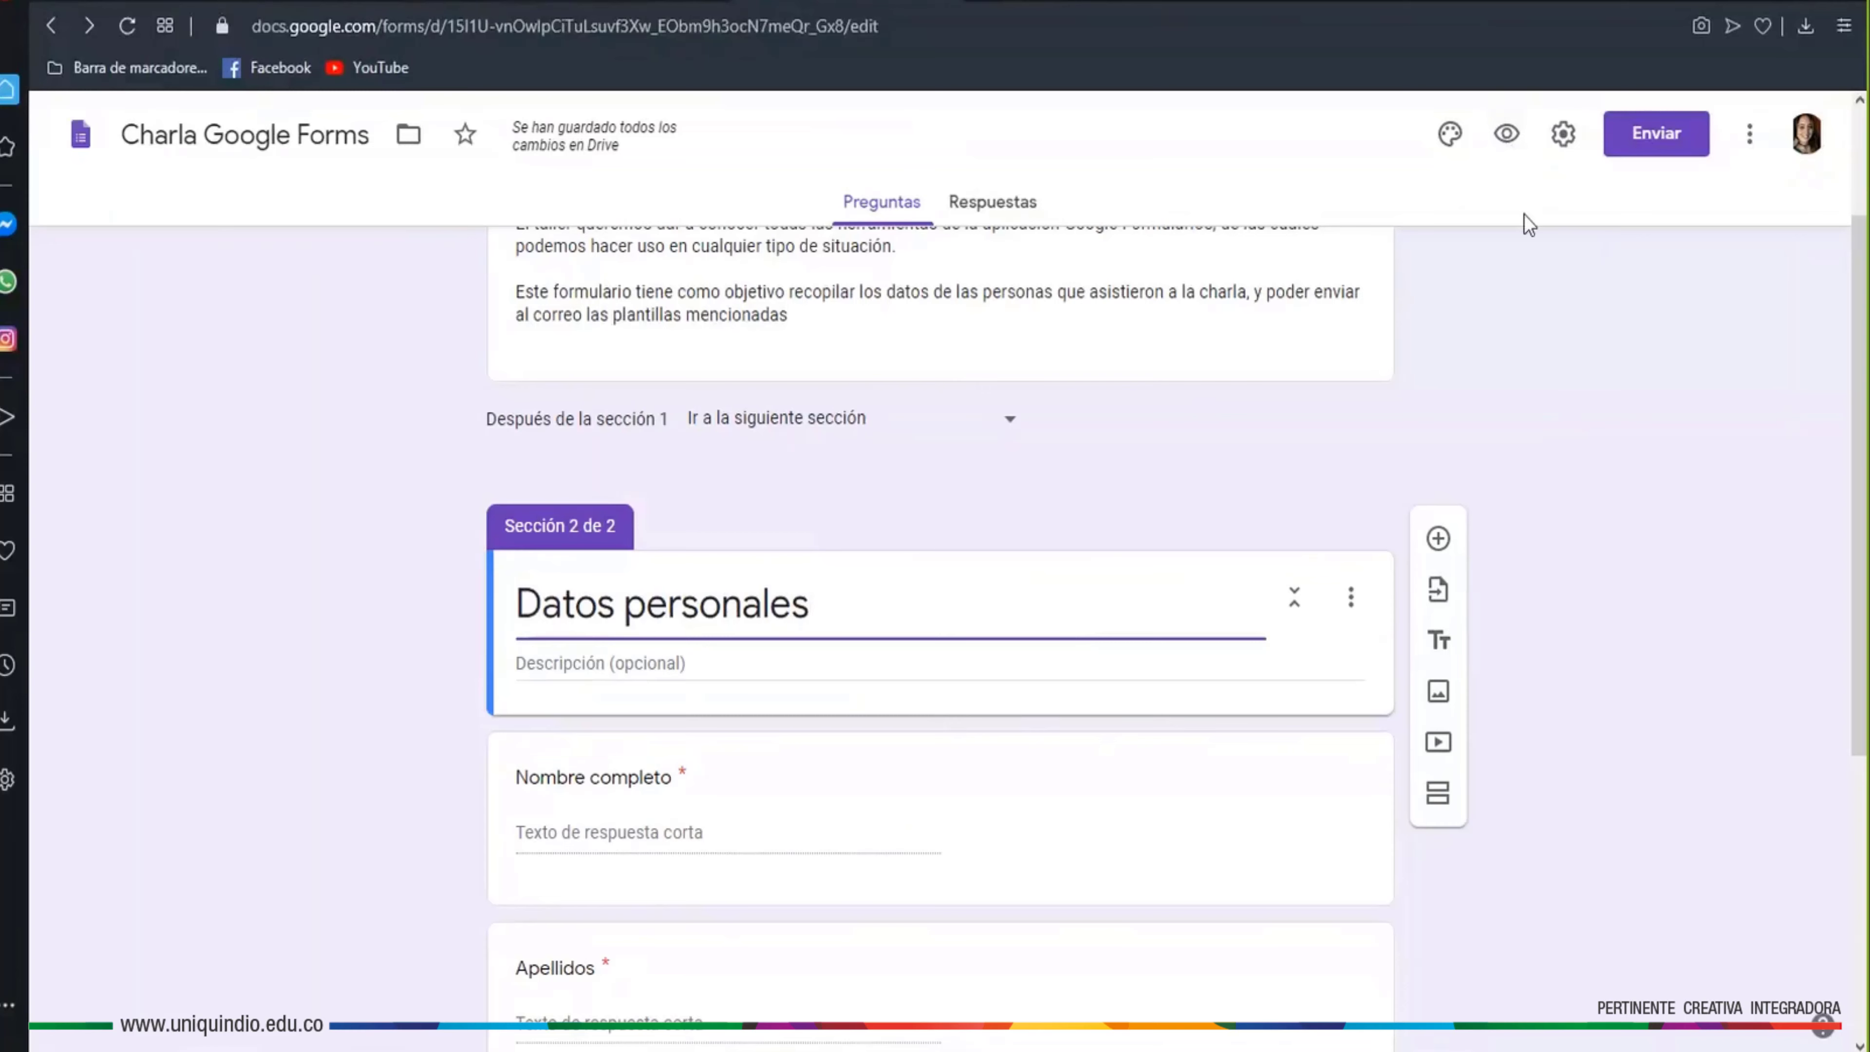
left_click(1501, 135)
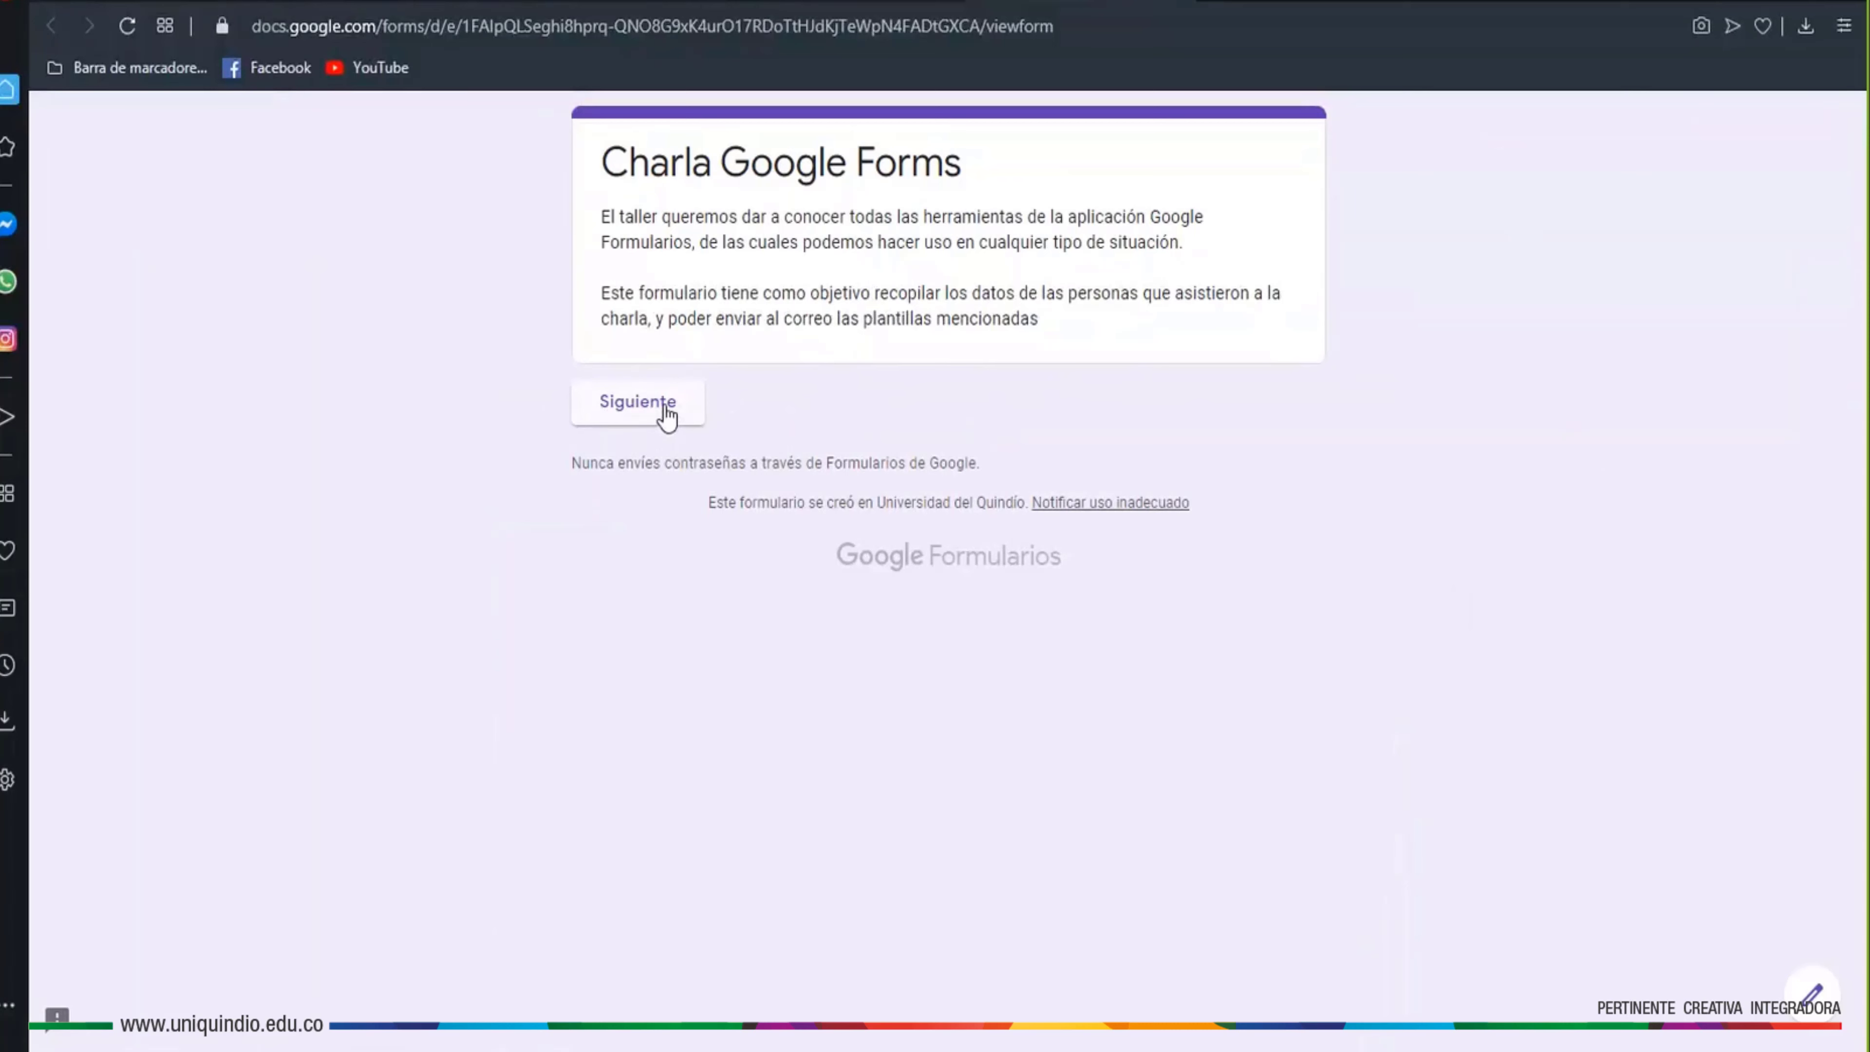
Page through the preview to the Datos personales page, then close it to return to the editor
left_click(632, 413)
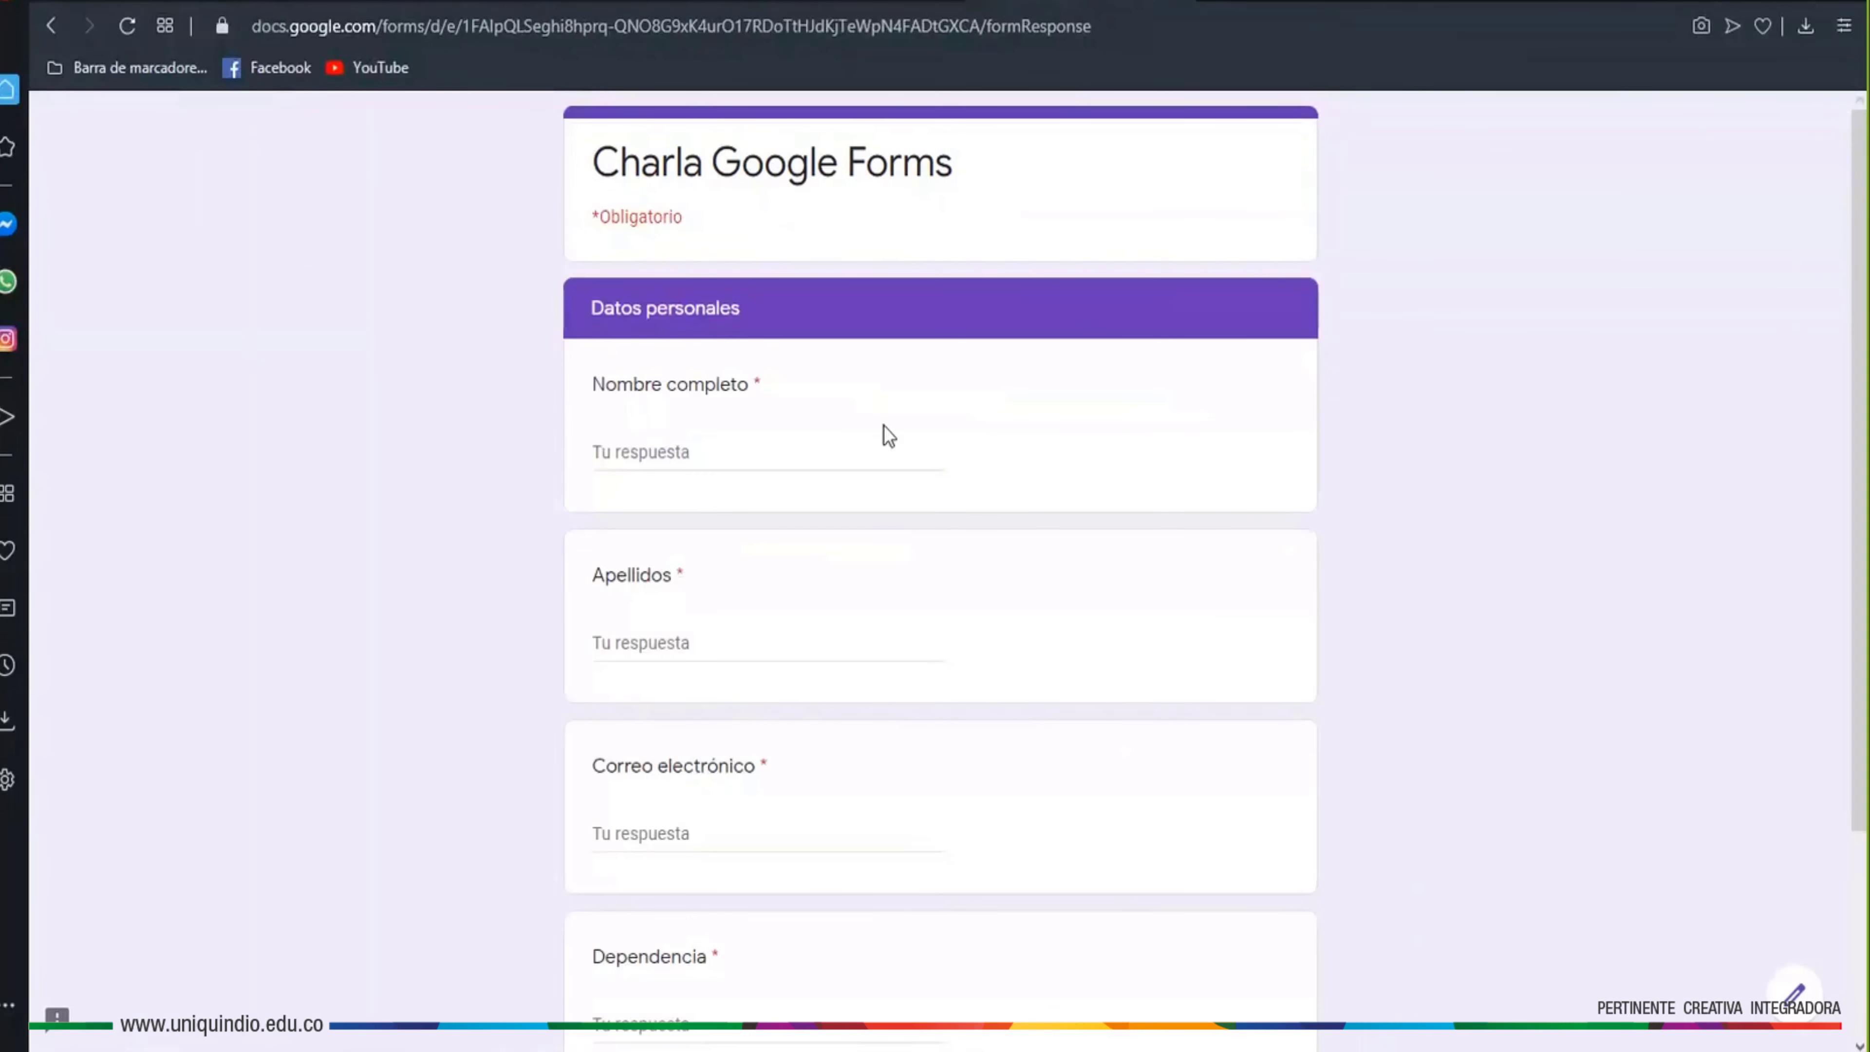
scroll(837, 375, "down", 3)
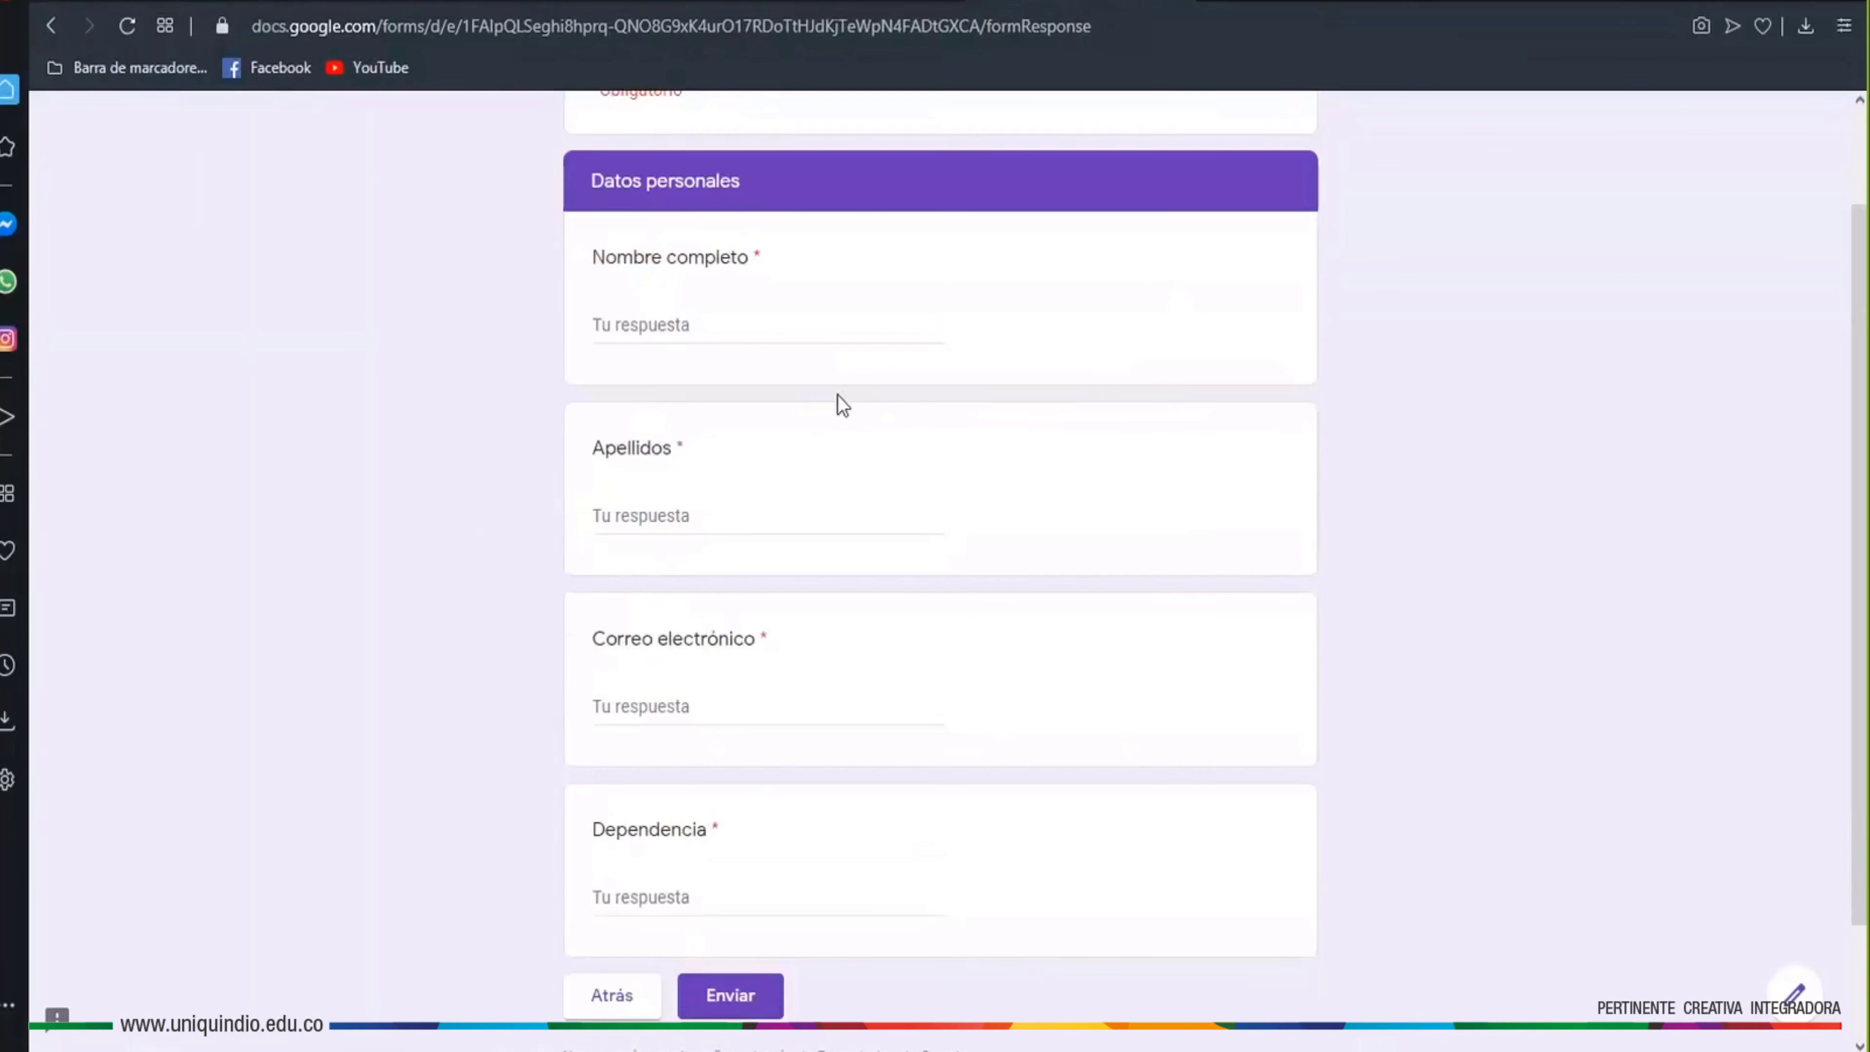
scroll(837, 398, "down", 2)
scroll(827, 685, "up", 4)
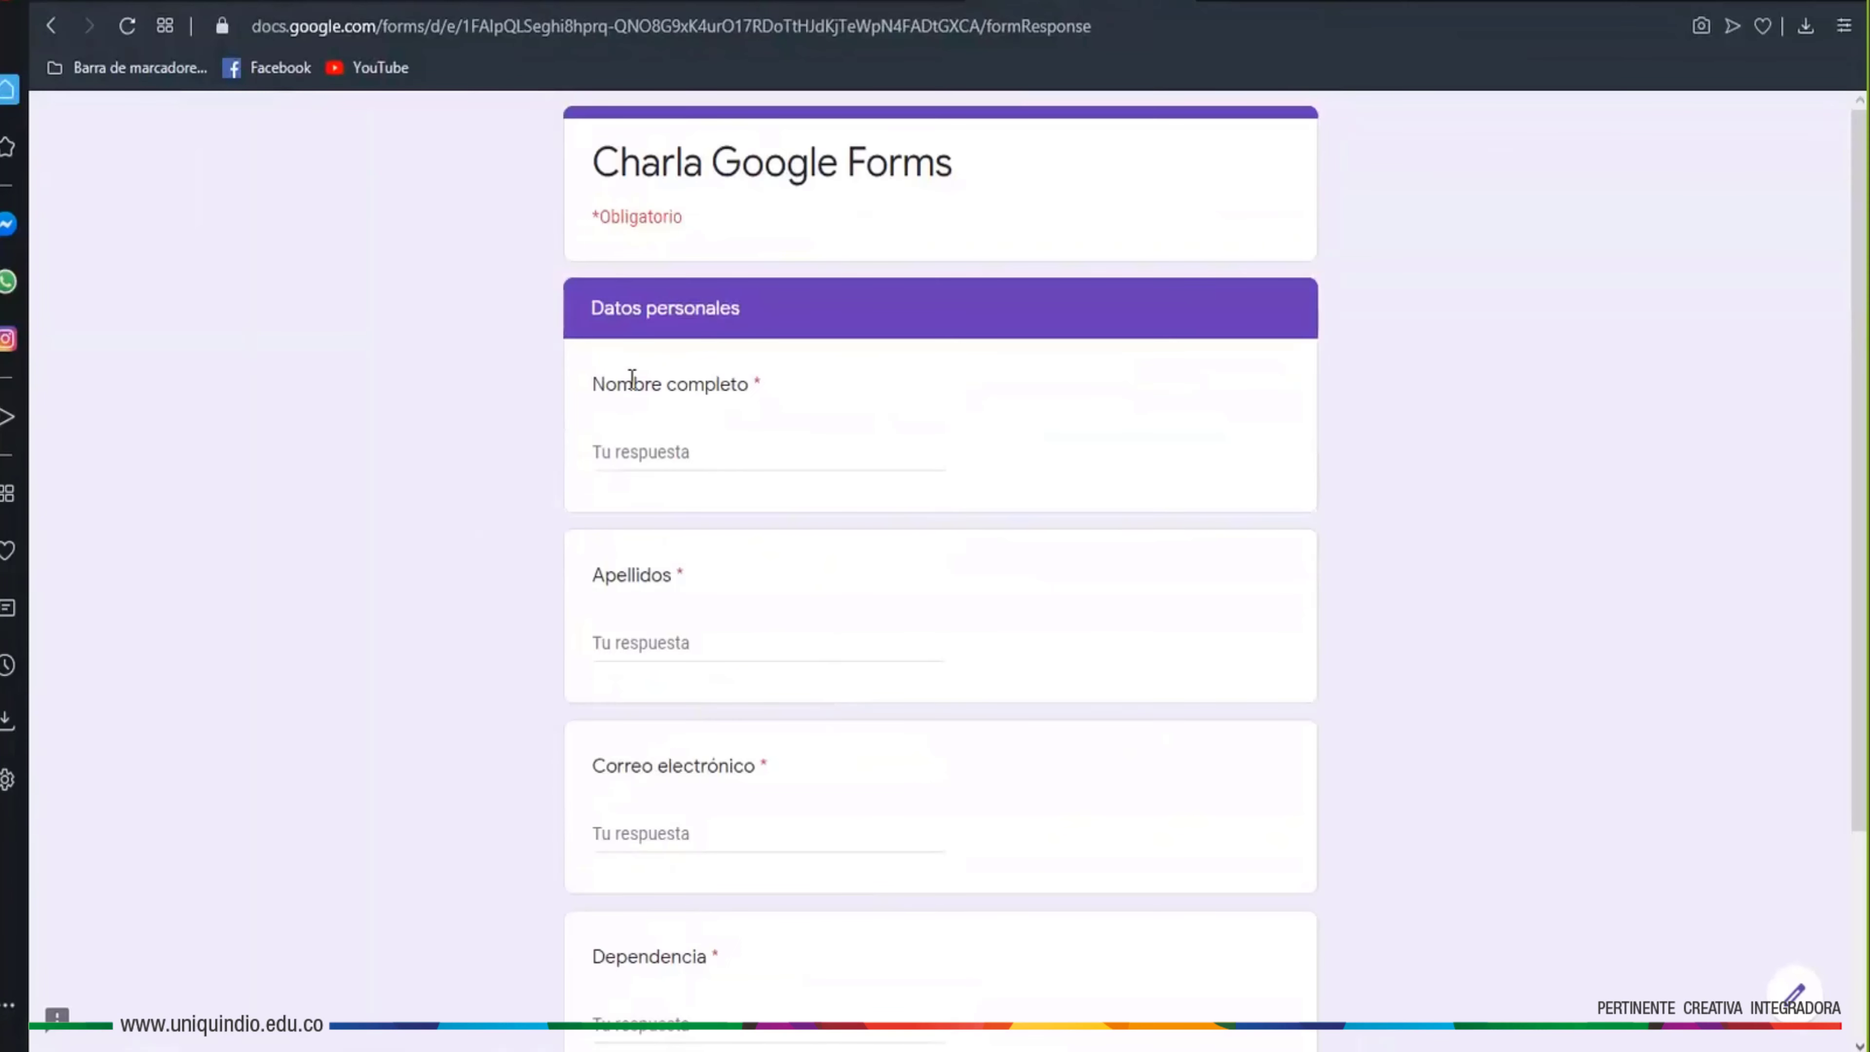
left_click_drag(763, 316, 579, 316)
left_click(591, 310)
scroll(742, 351, "down", 3)
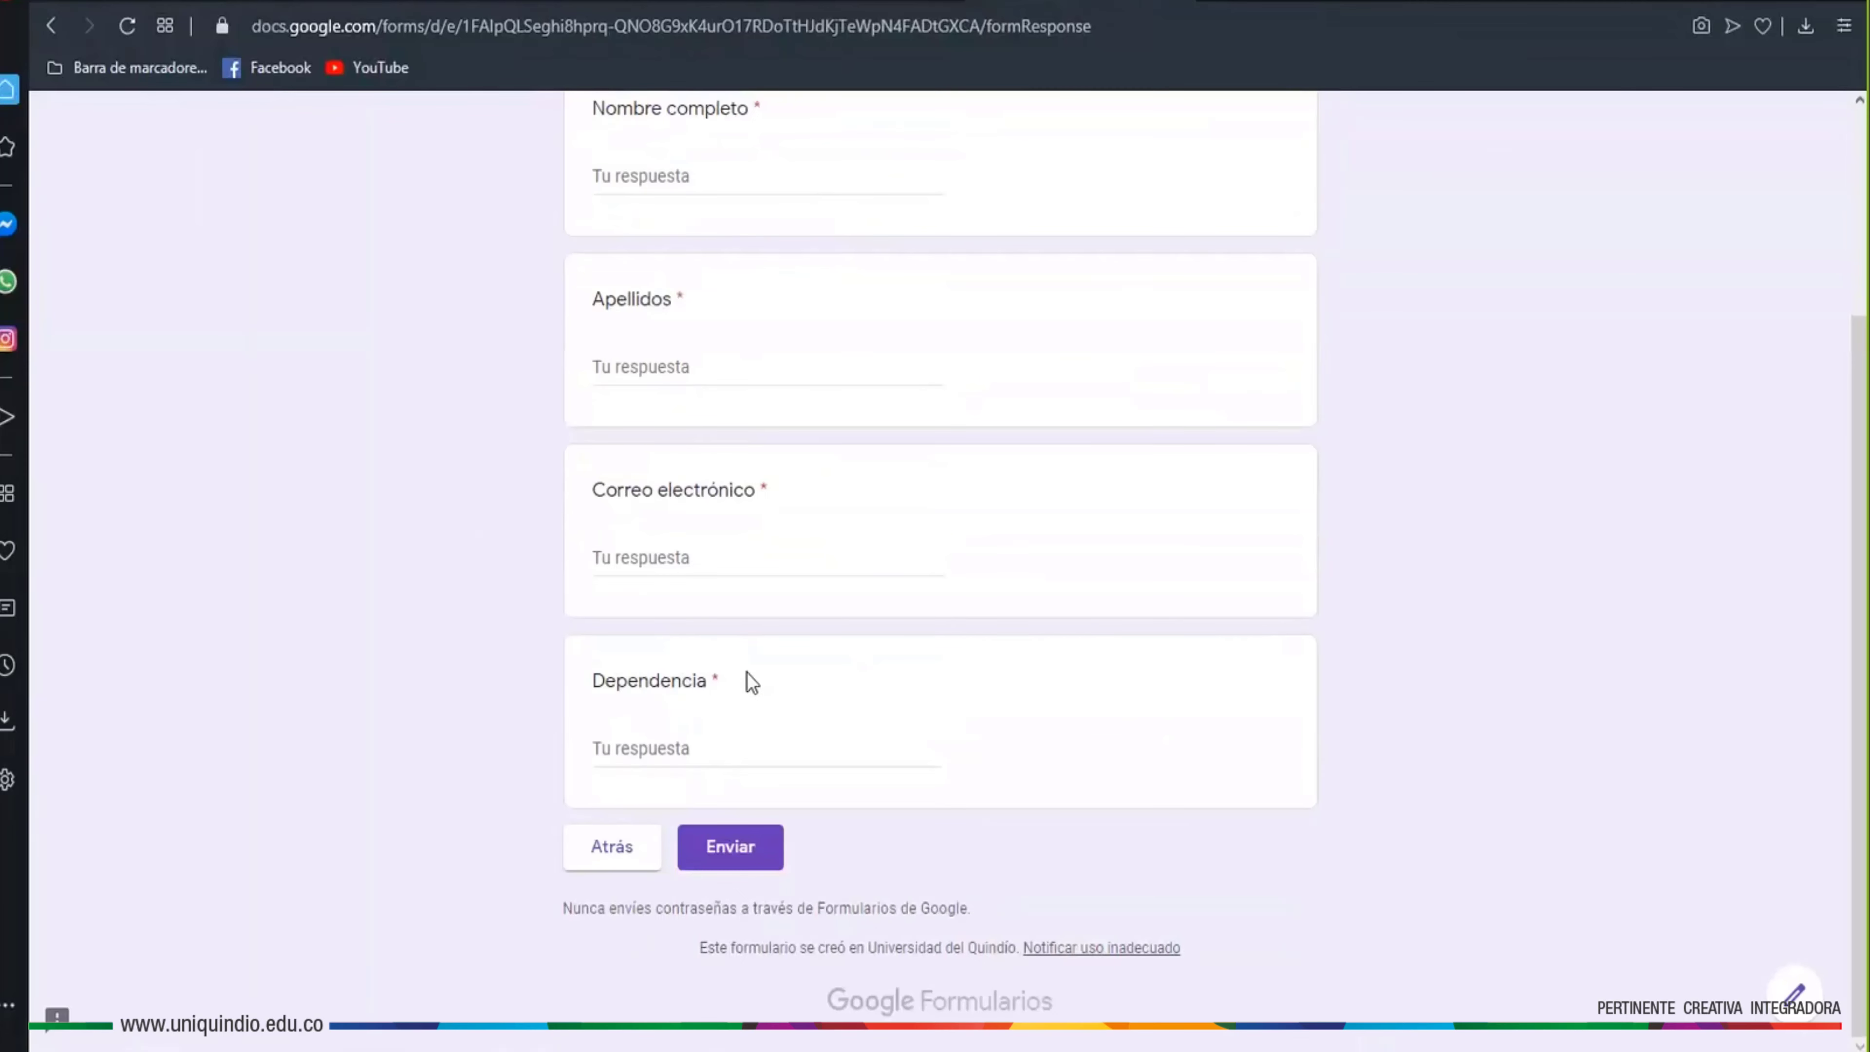
key("ctrl+w")
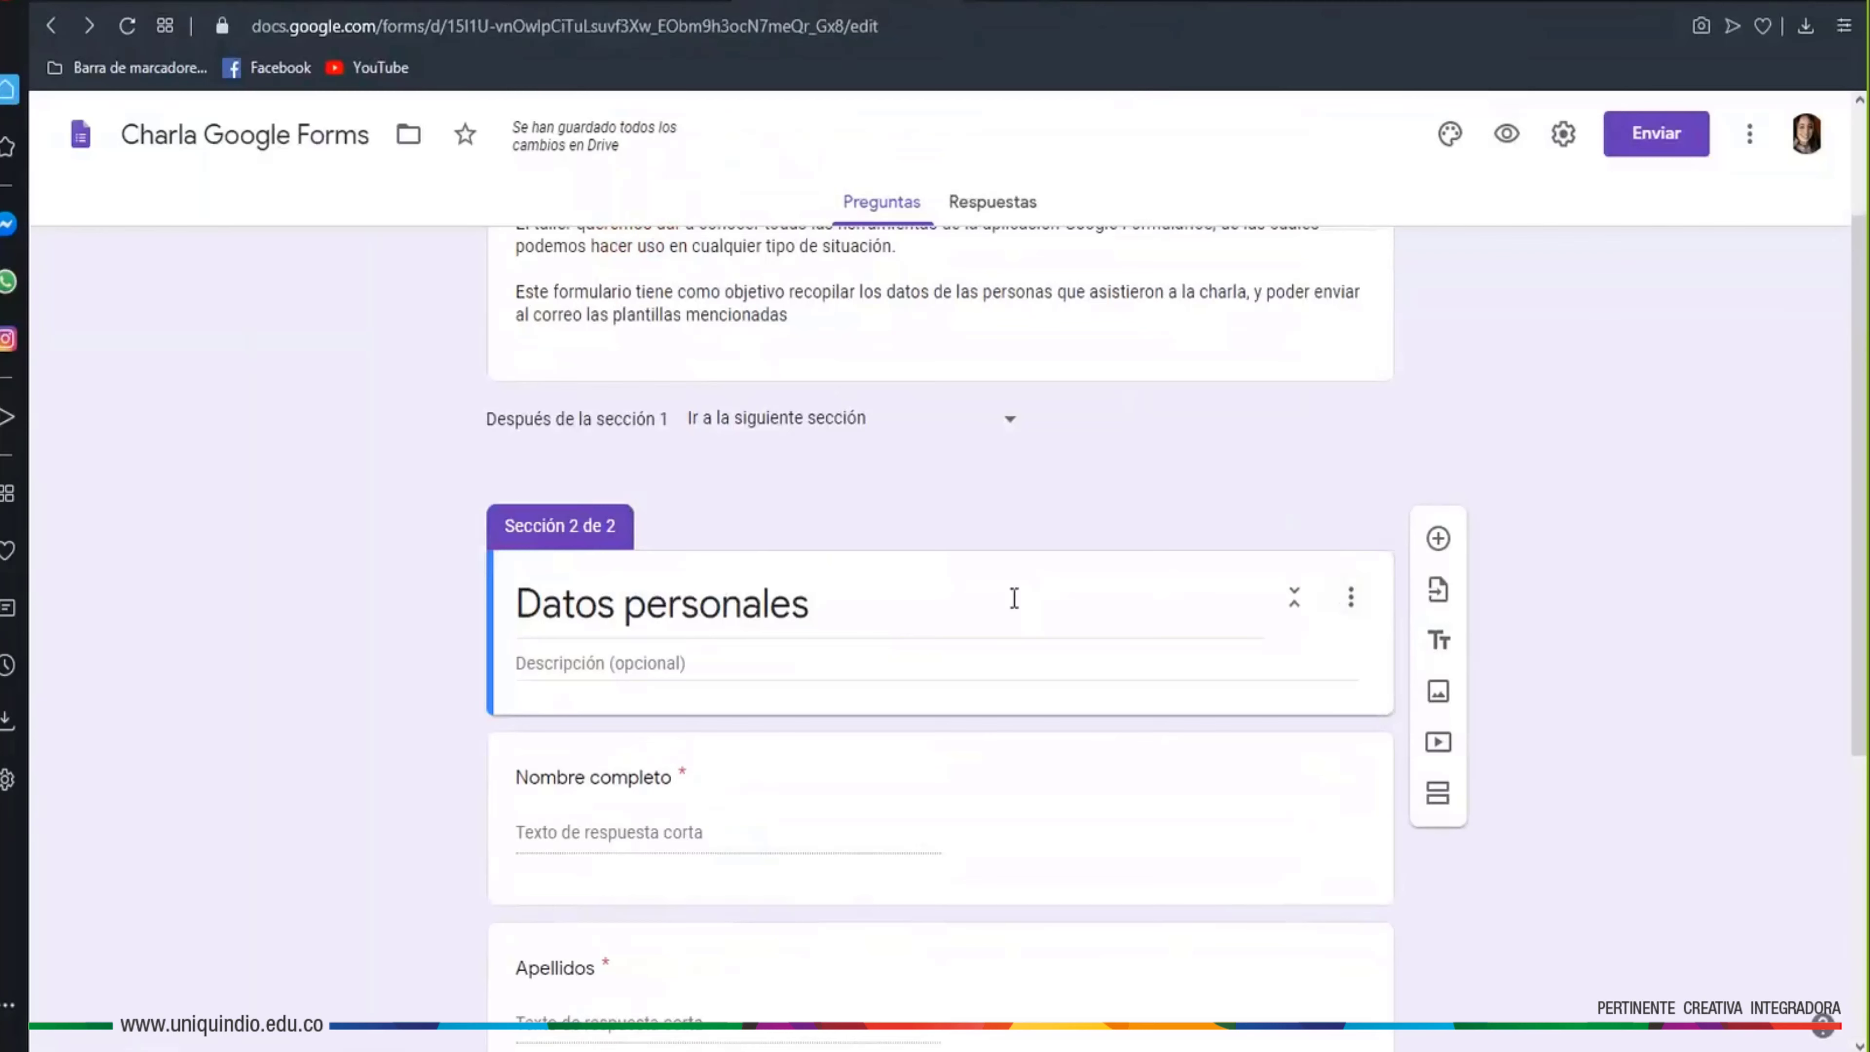
Merge the Datos personales section into the previous one using 'Combinar con anterior'
left_click(1341, 623)
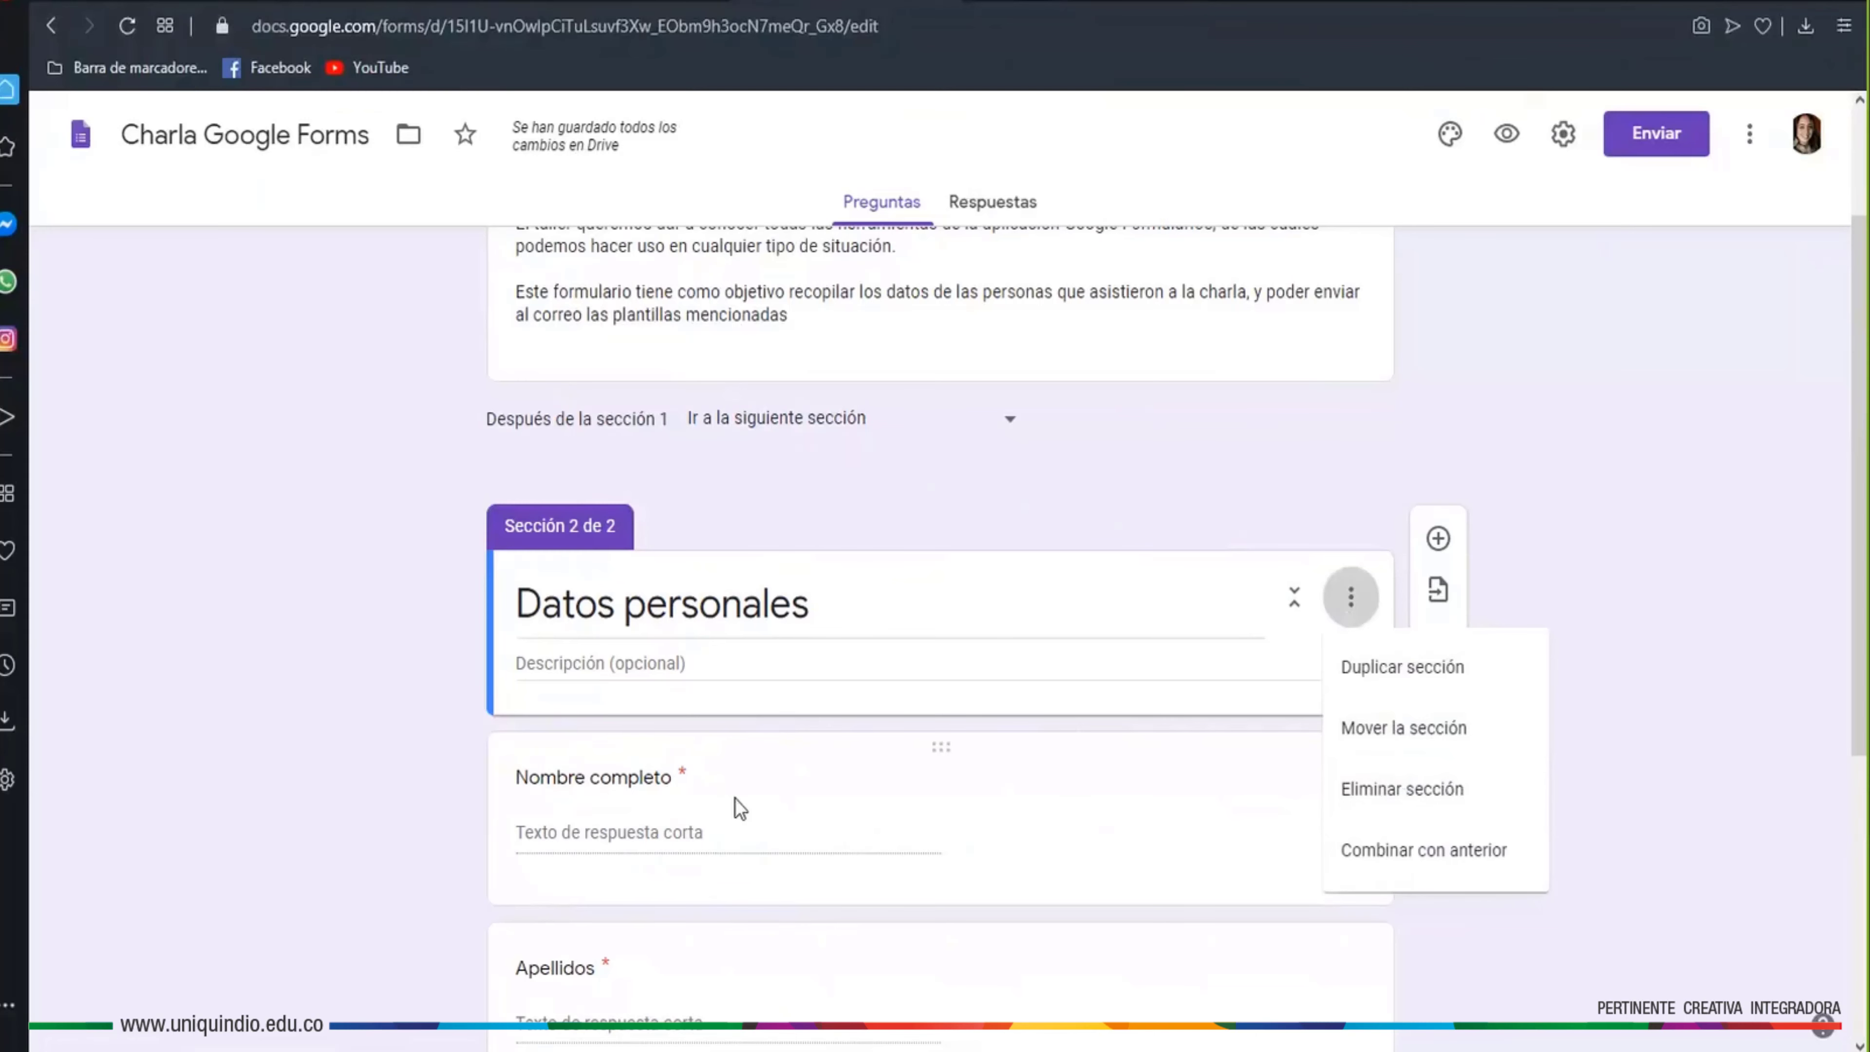
scroll(501, 818, "down", 5)
scroll(712, 794, "down", 1)
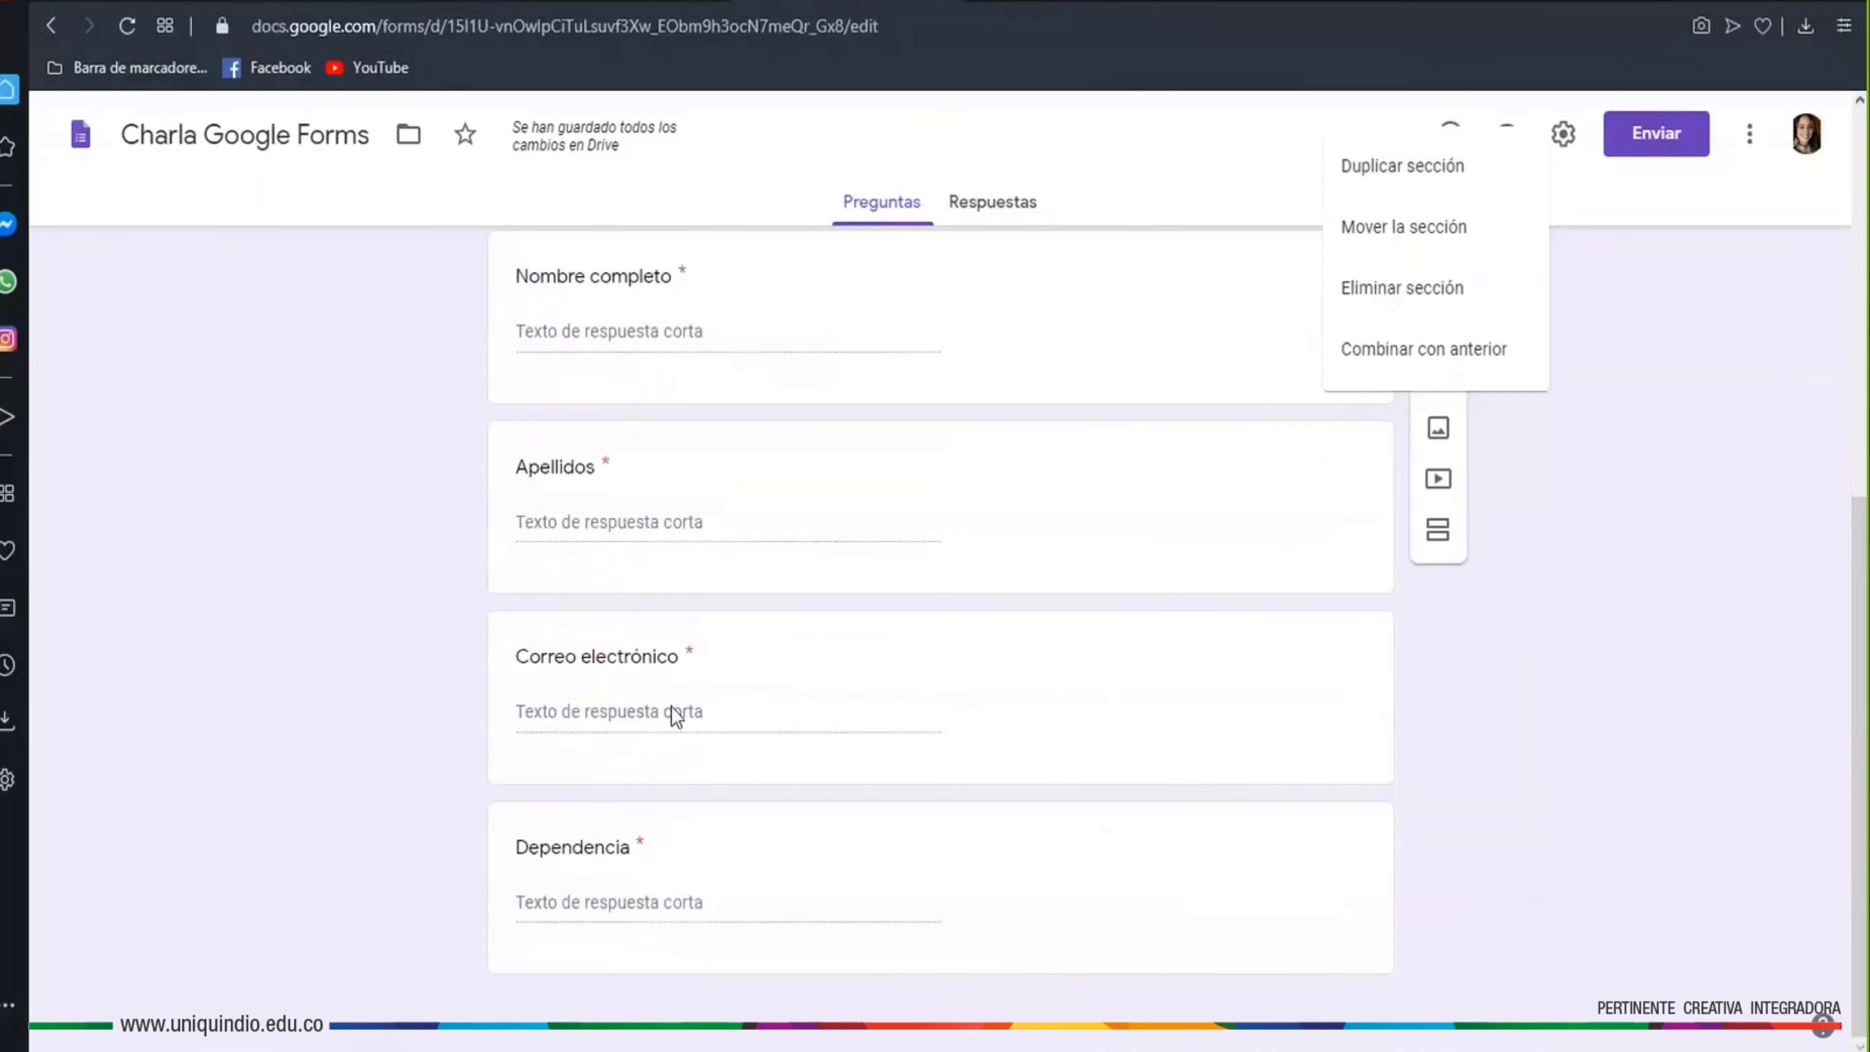
scroll(1459, 830, "up", 2)
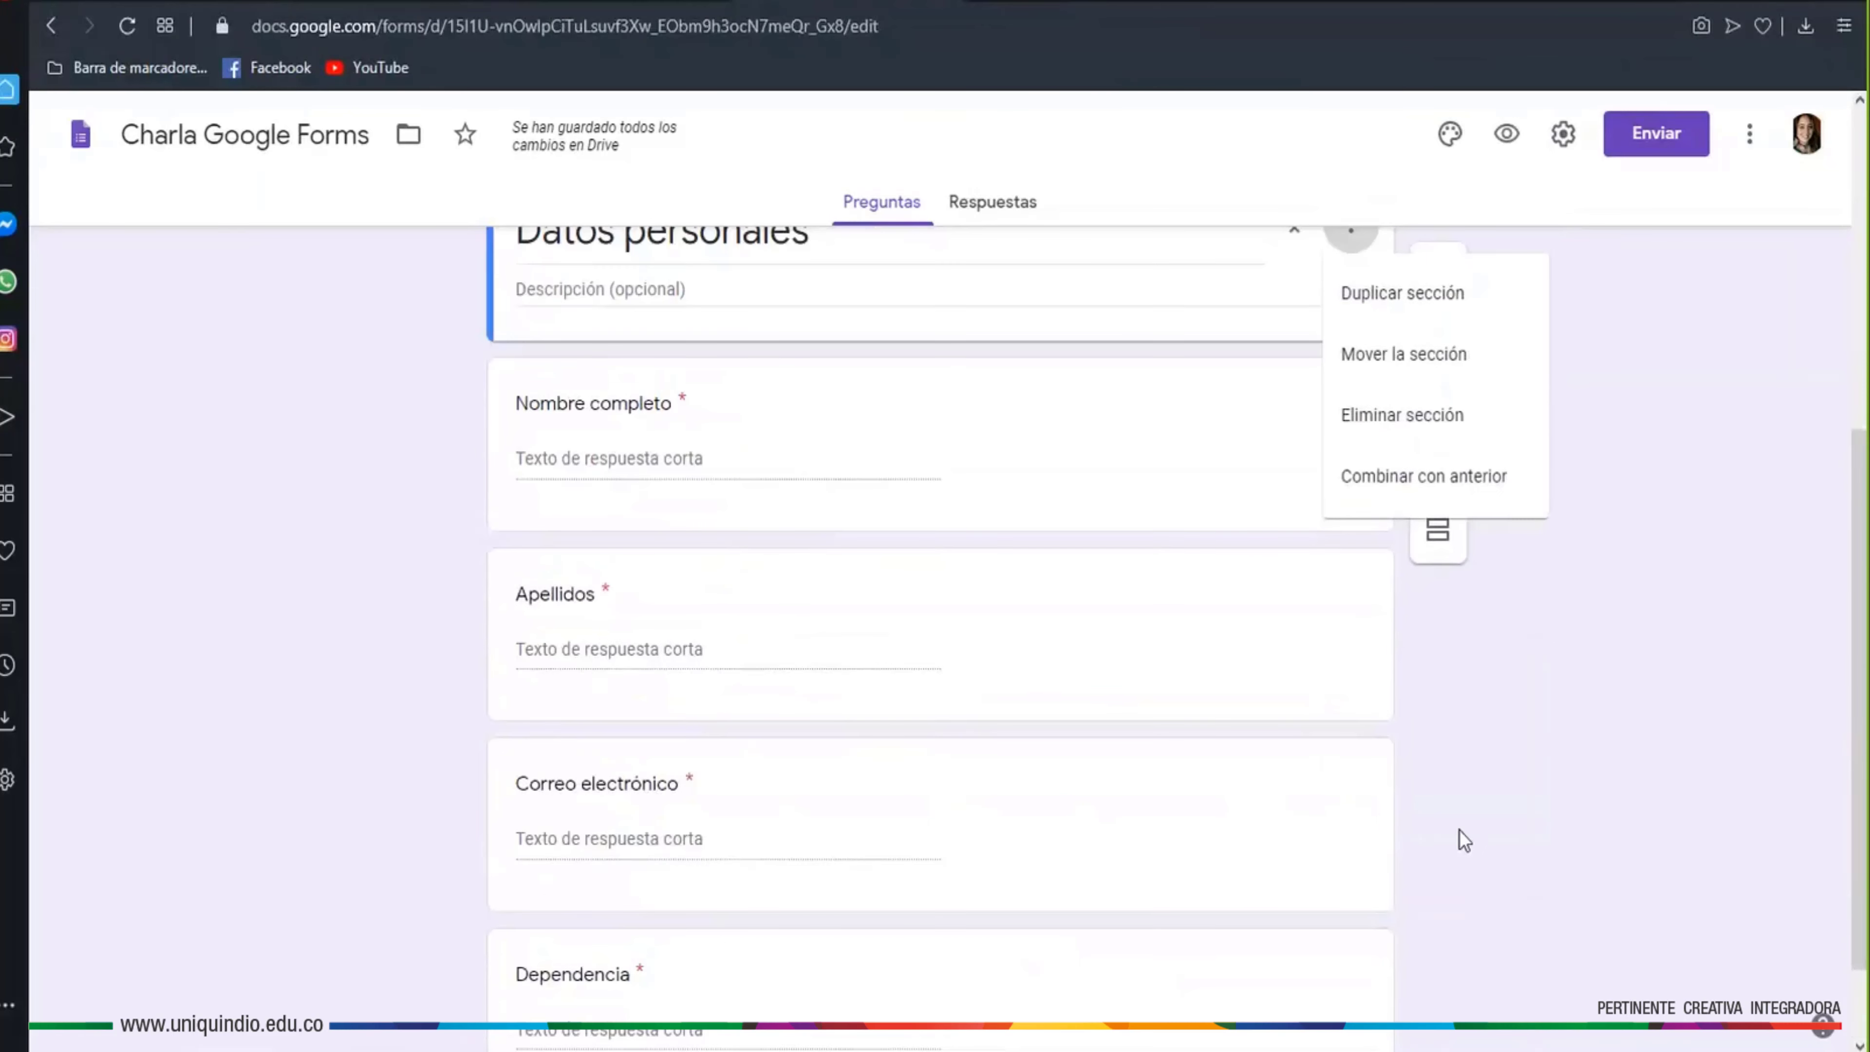
scroll(1458, 830, "up", 2)
scroll(1480, 883, "up", 2)
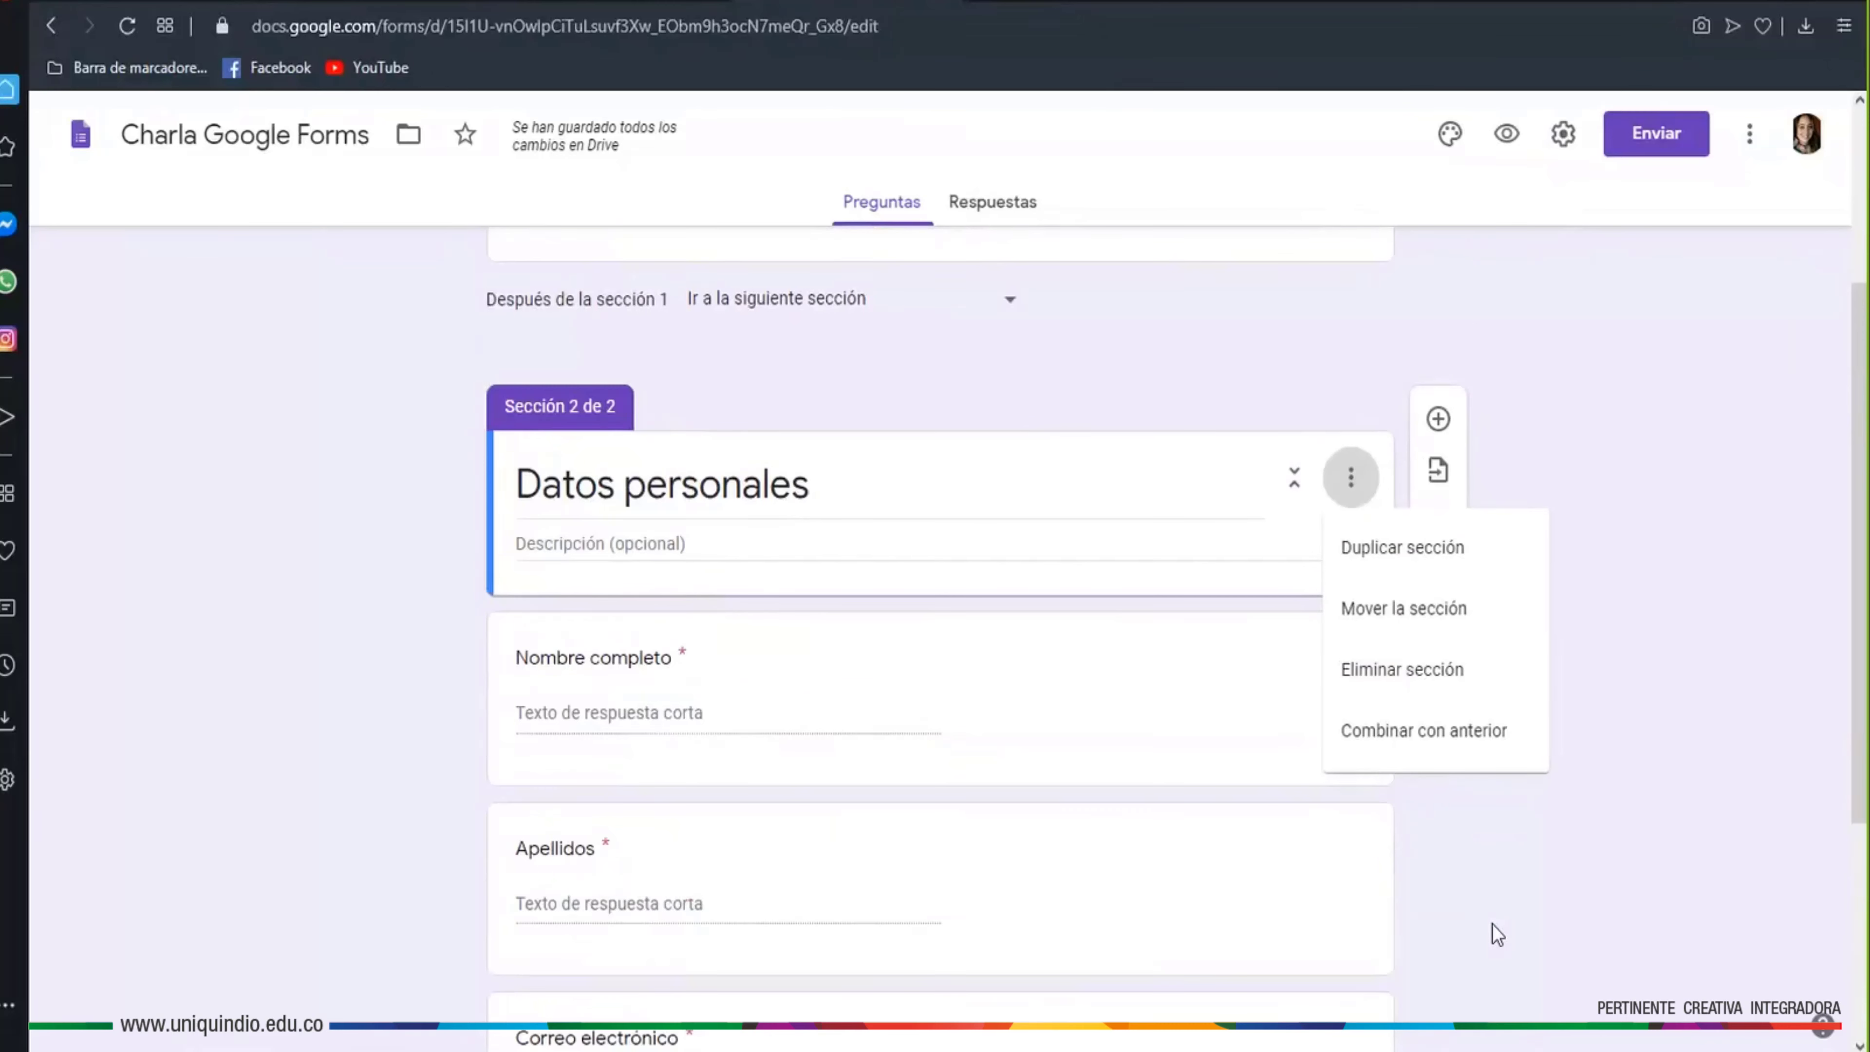
left_click(1419, 751)
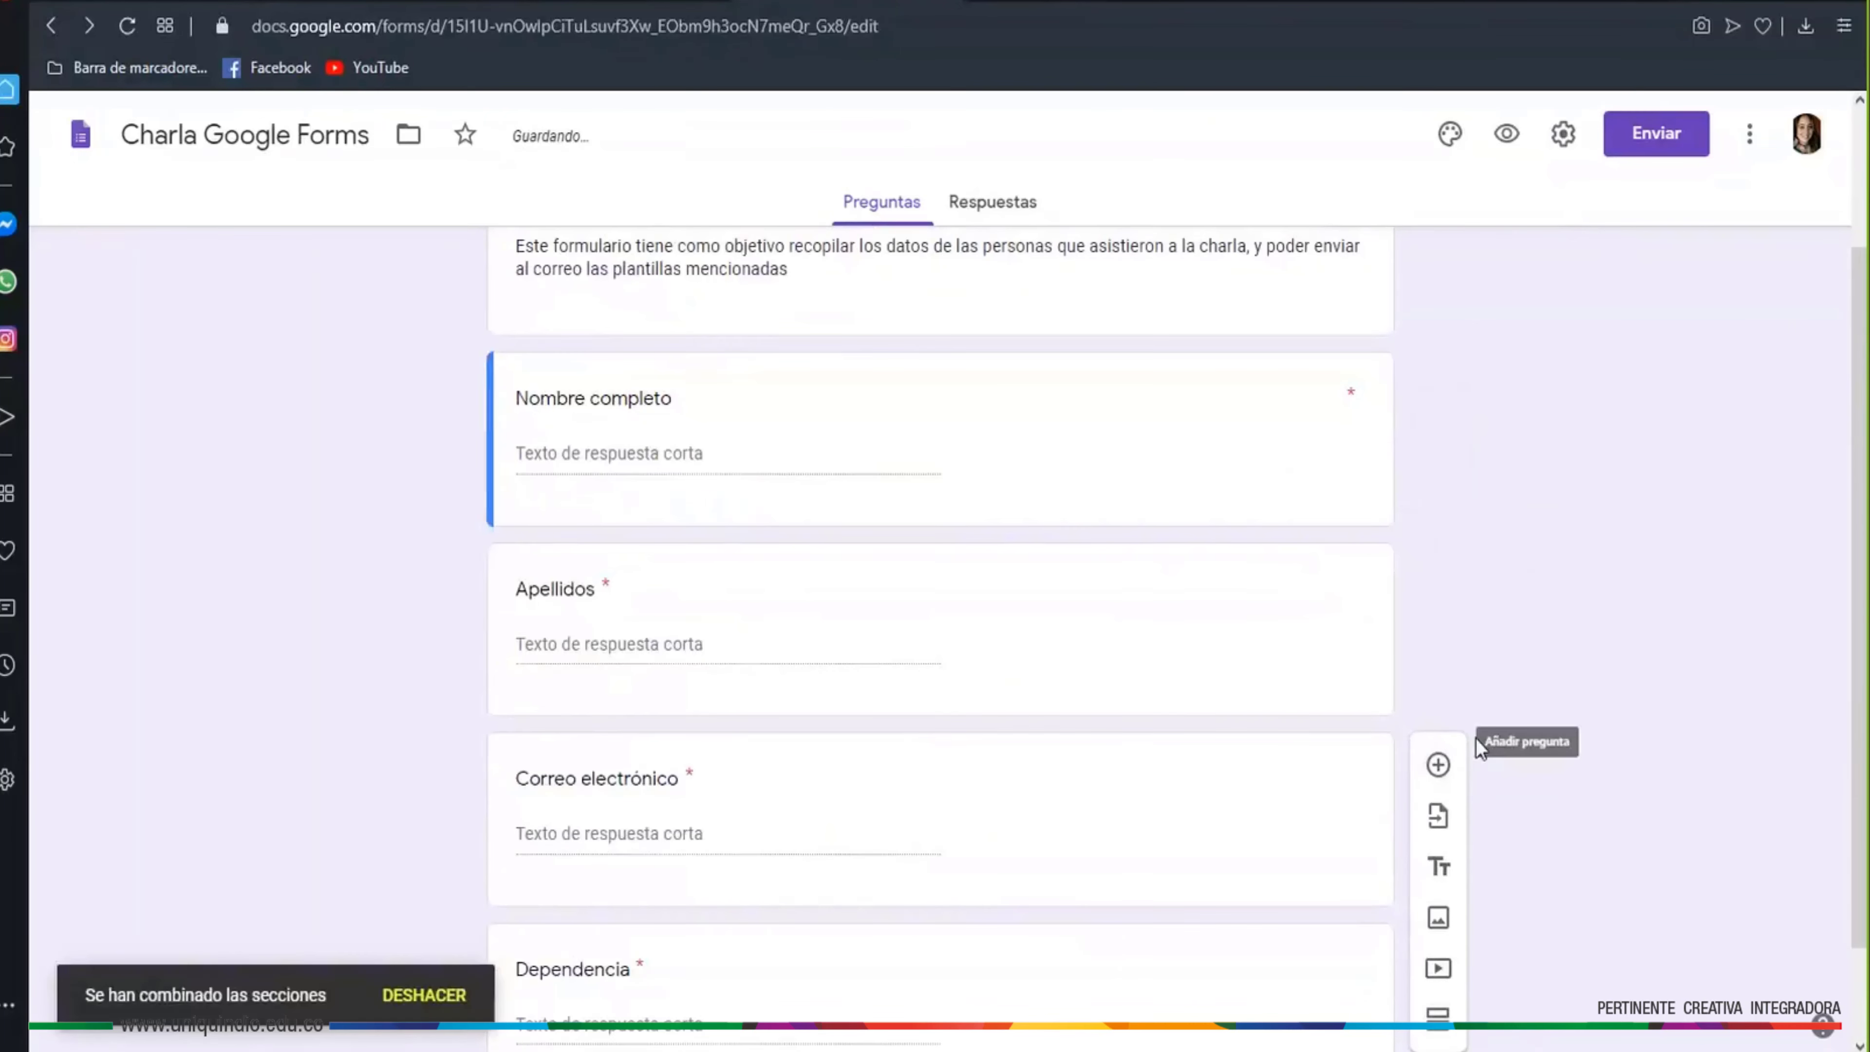
scroll(1483, 731, "up", 3)
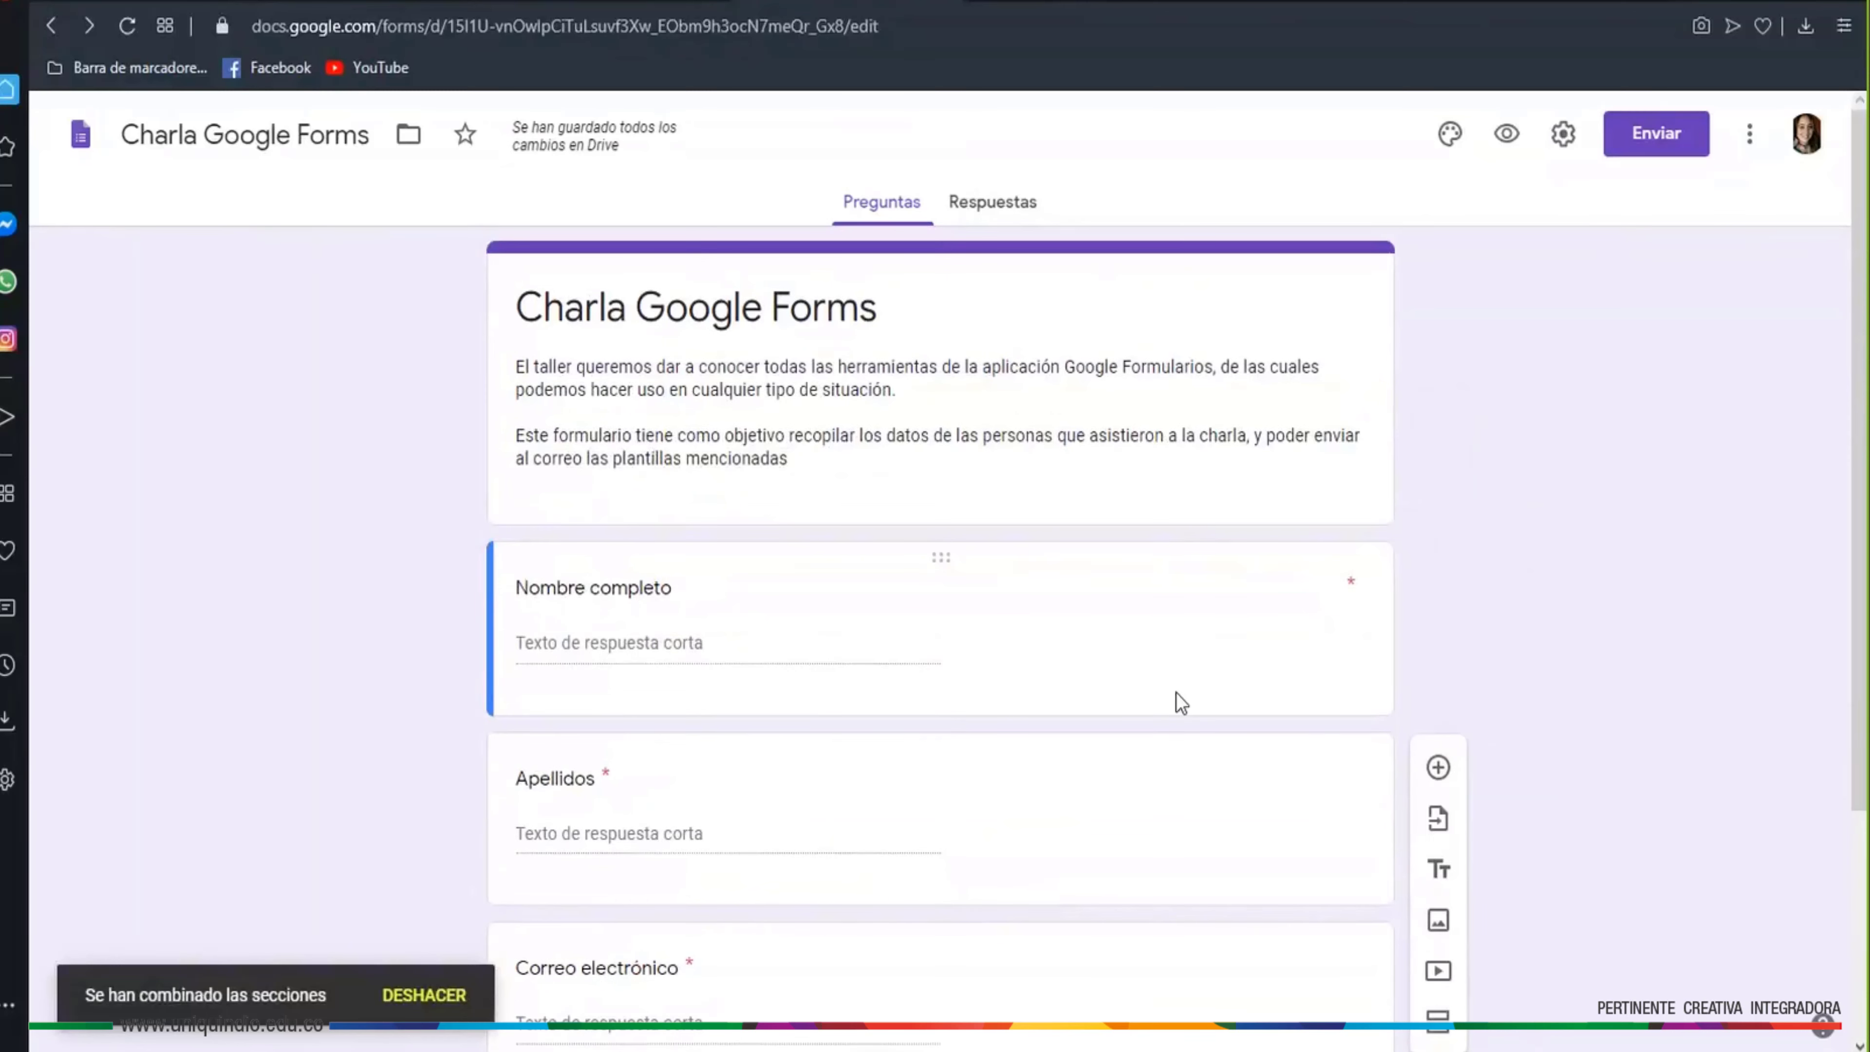
scroll(1229, 709, "down", 5)
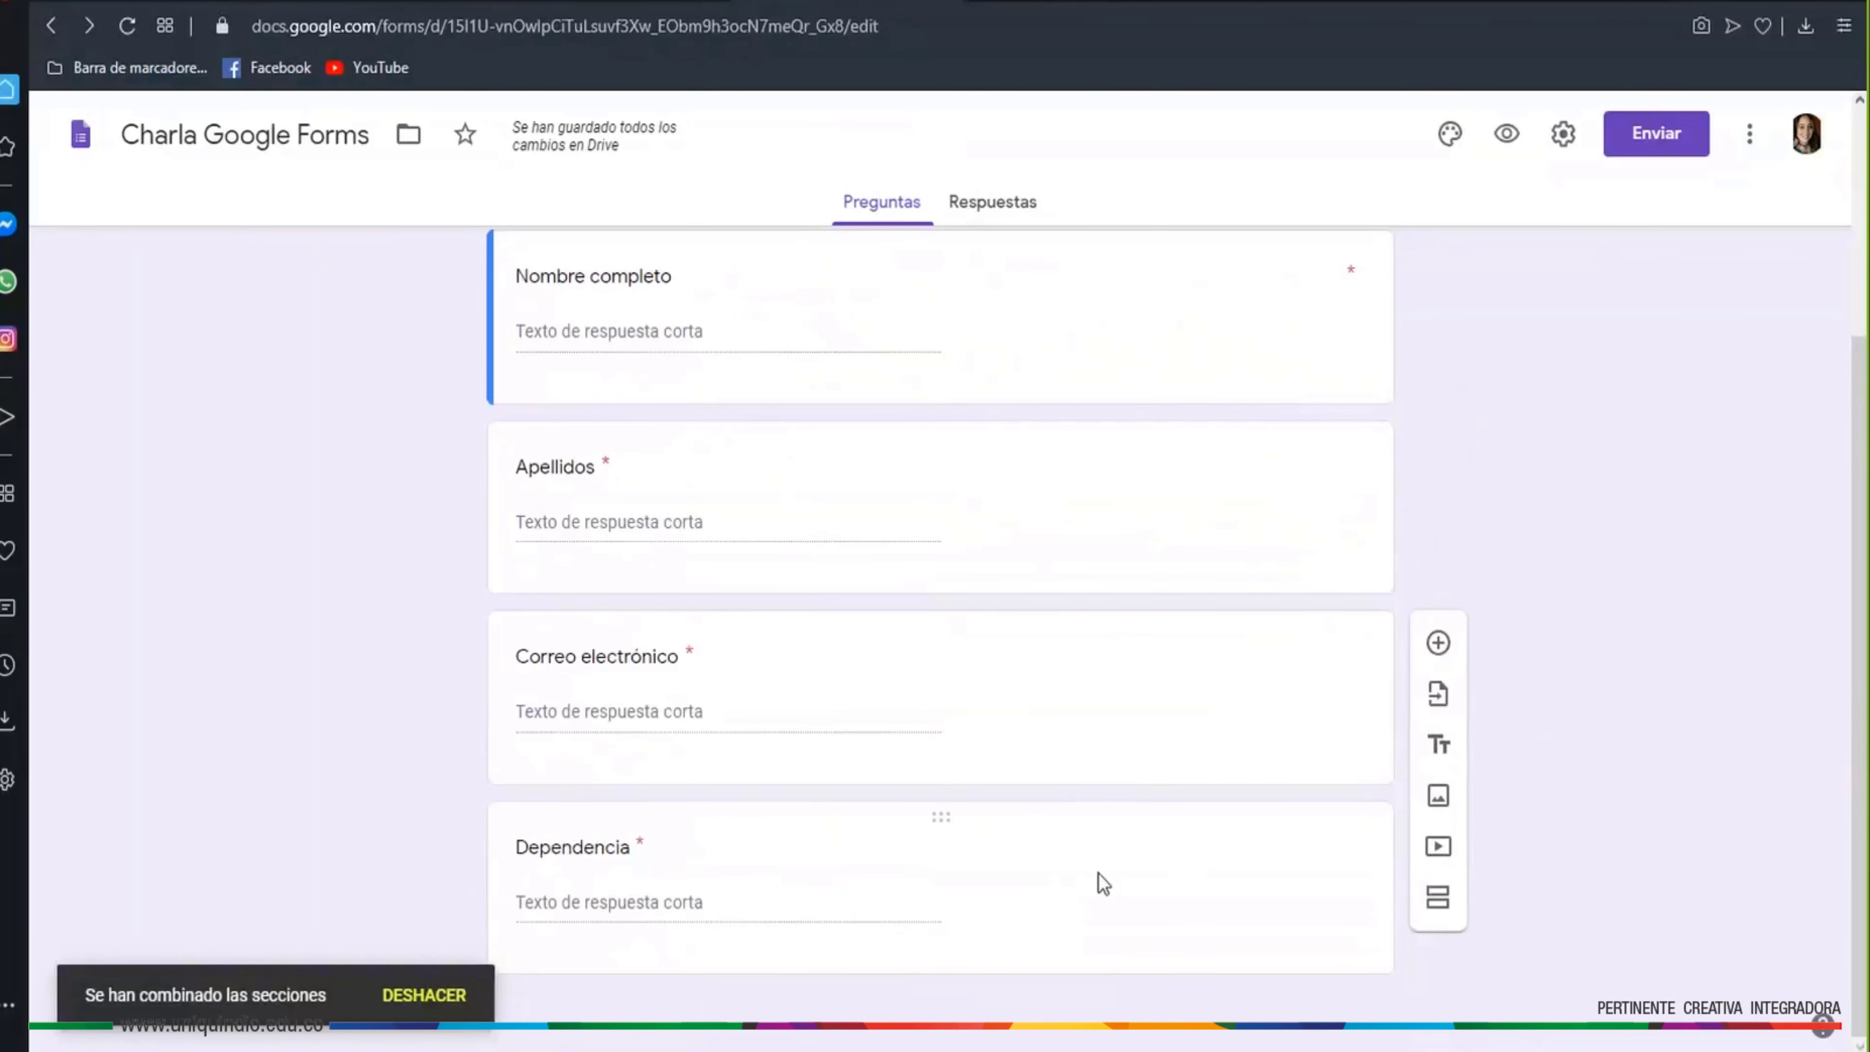
scroll(1268, 539, "up", 2)
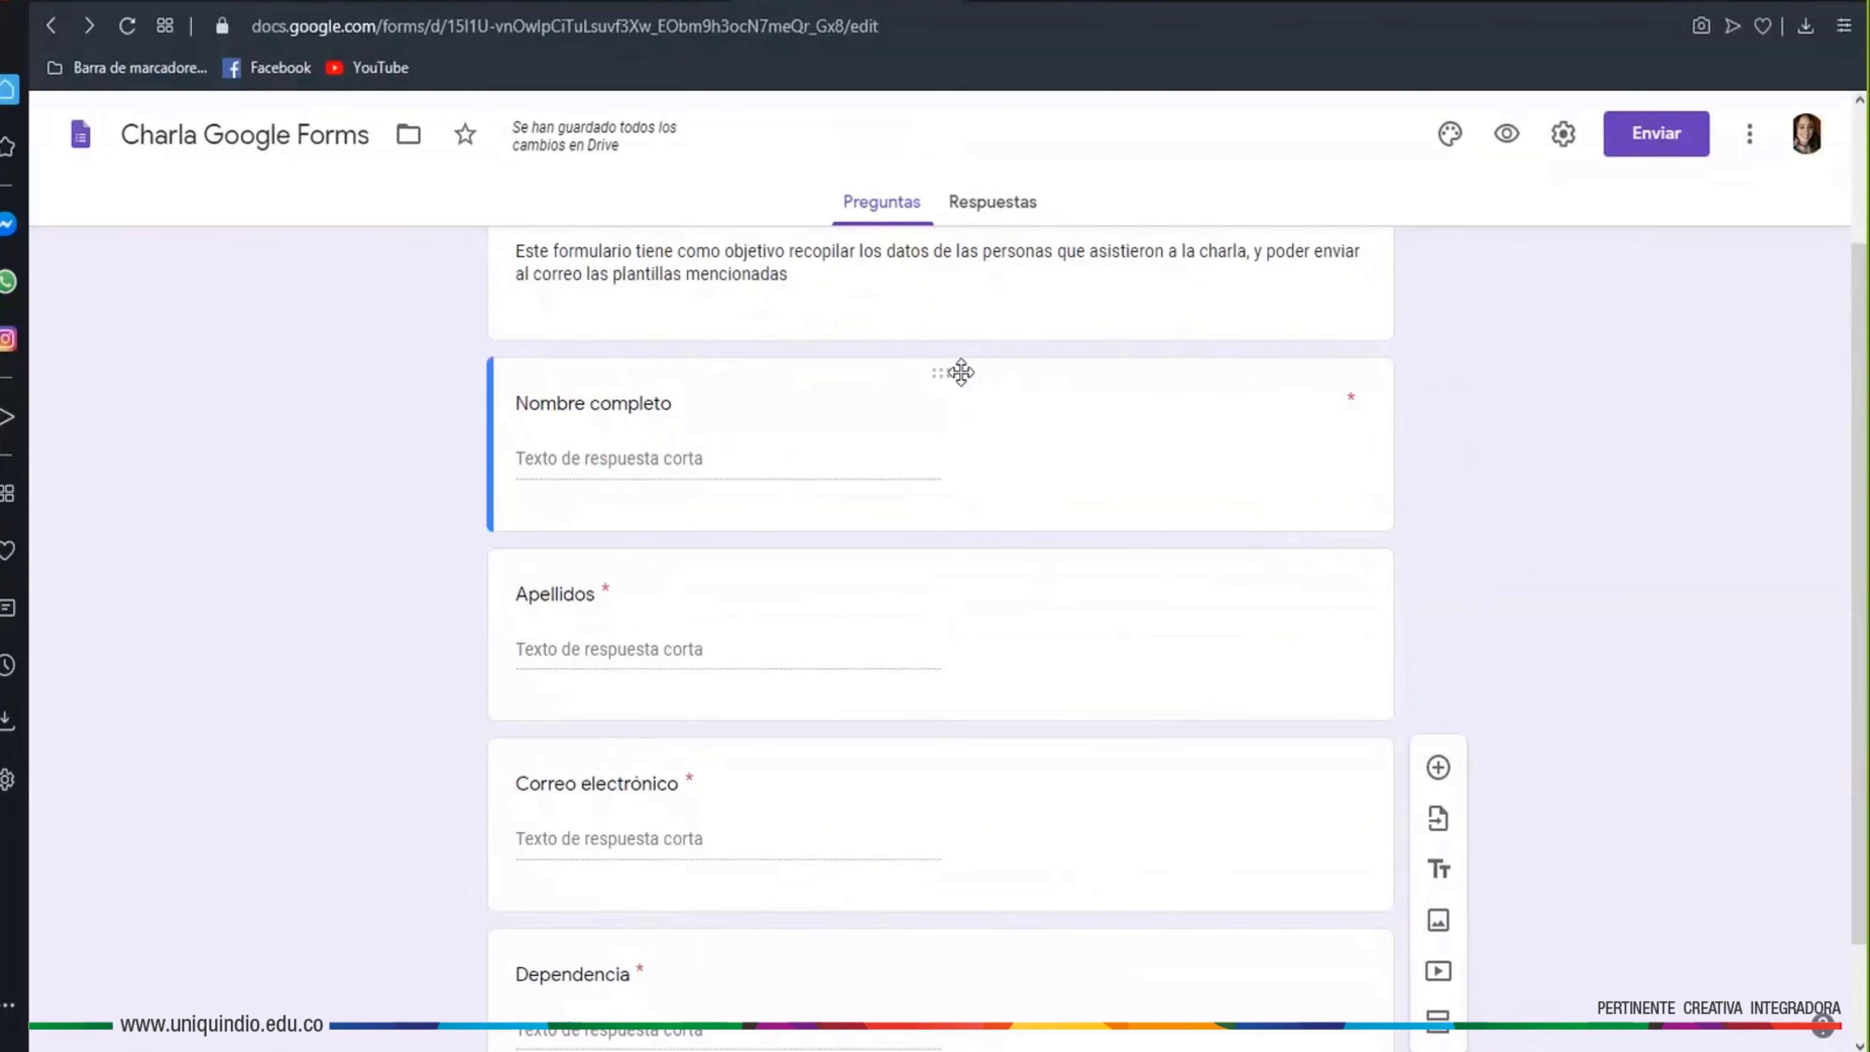
left_click(961, 372)
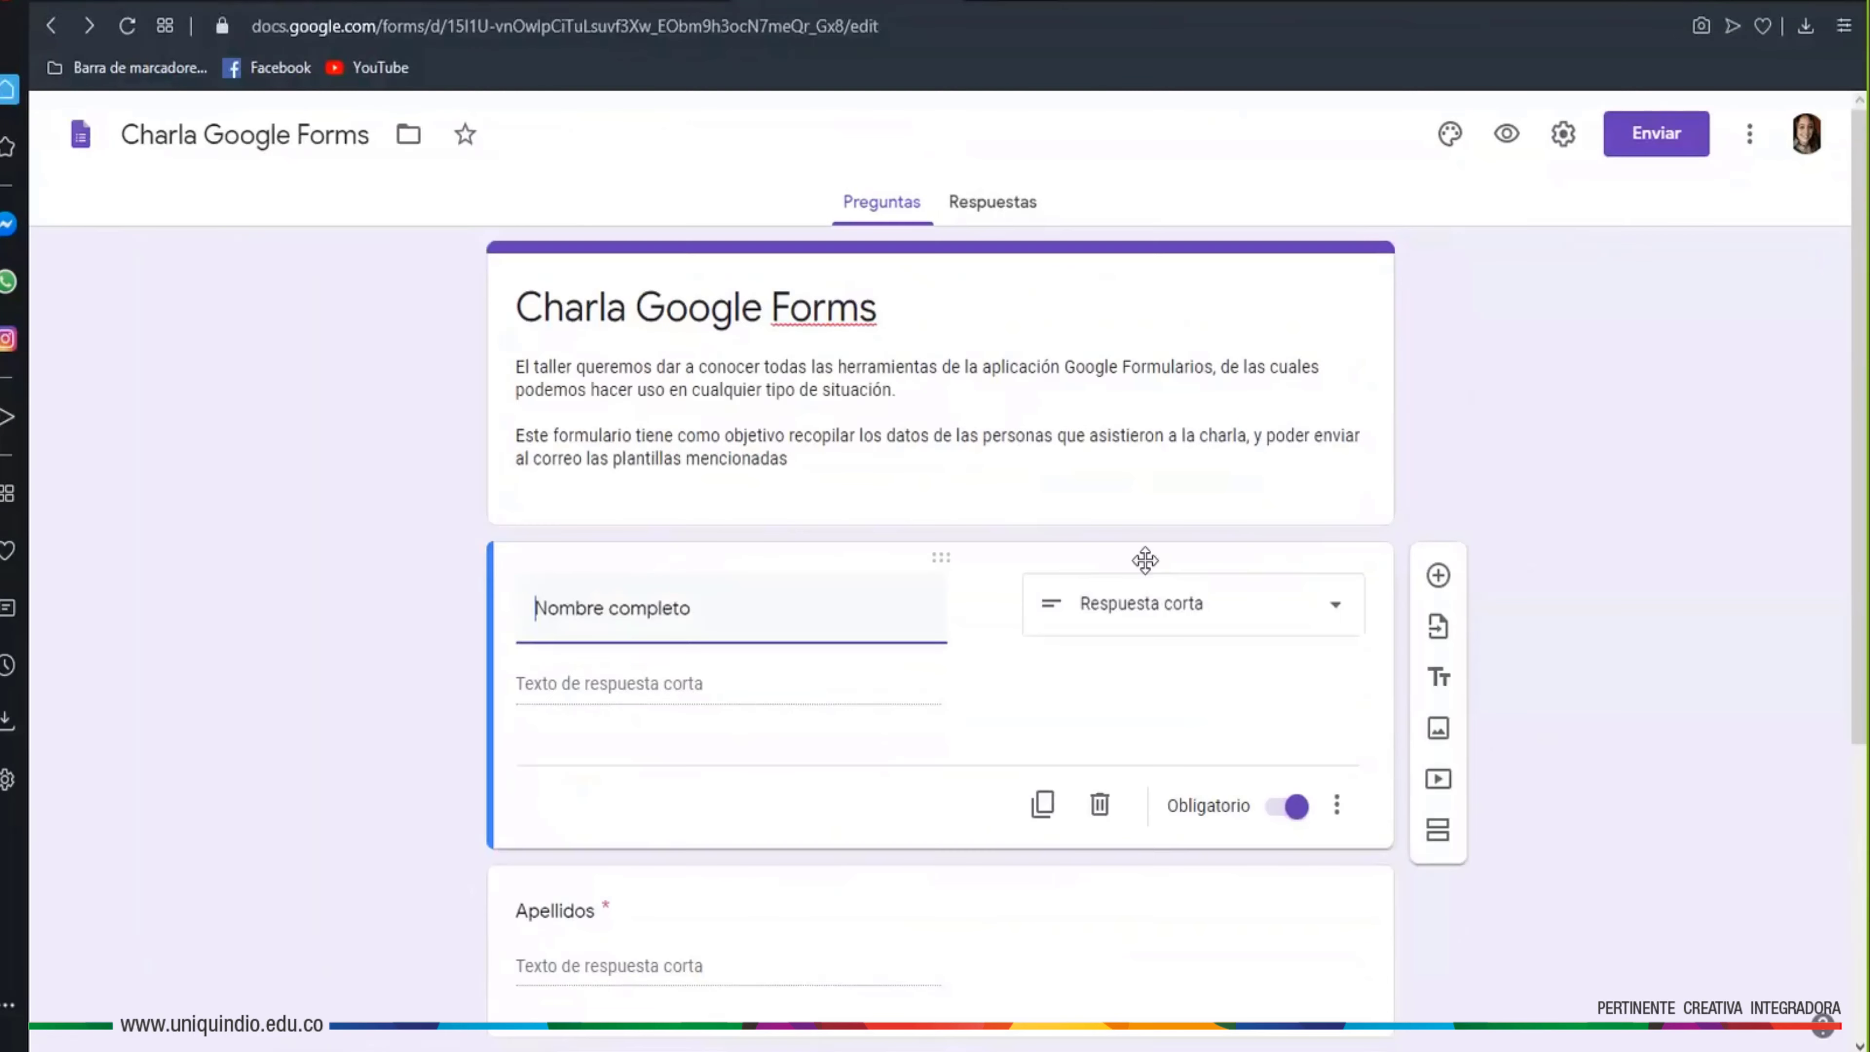
Insert a 'Datos personales' title block above Nombre completo and check it in the preview
left_click(1437, 677)
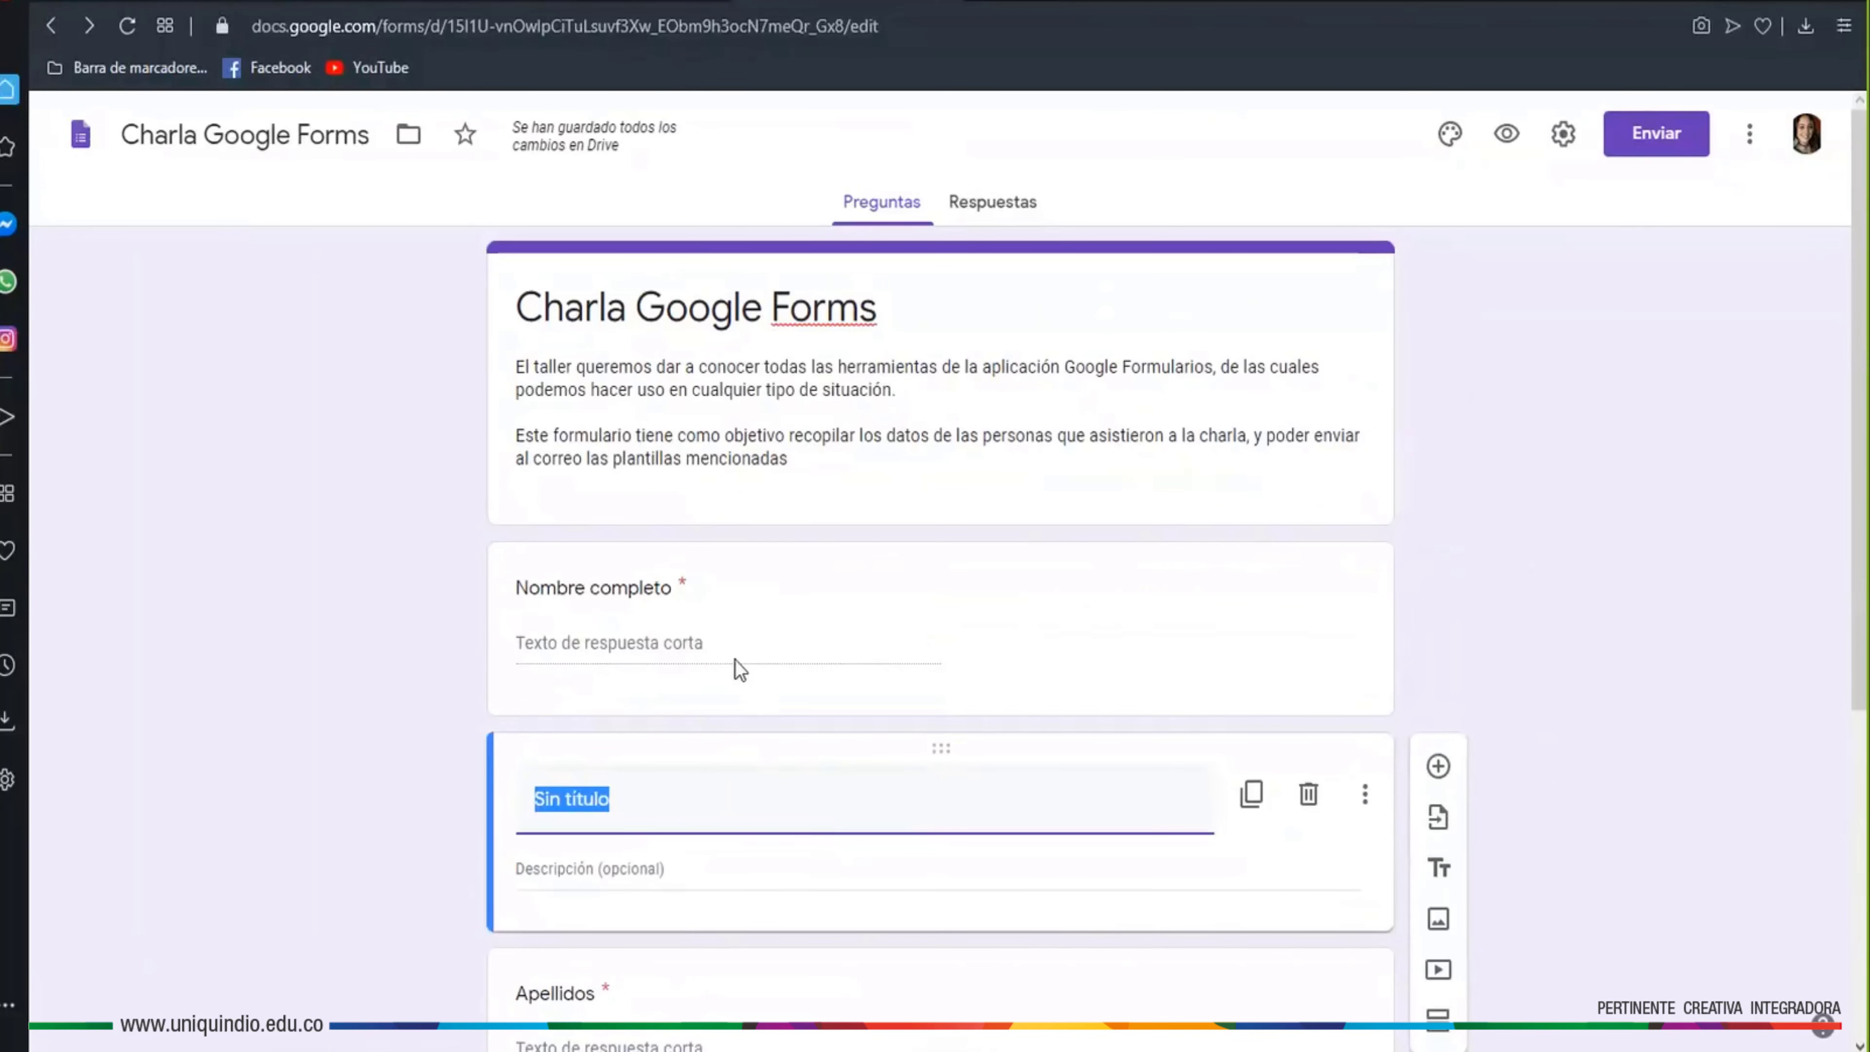
left_click_drag(946, 752, 944, 547)
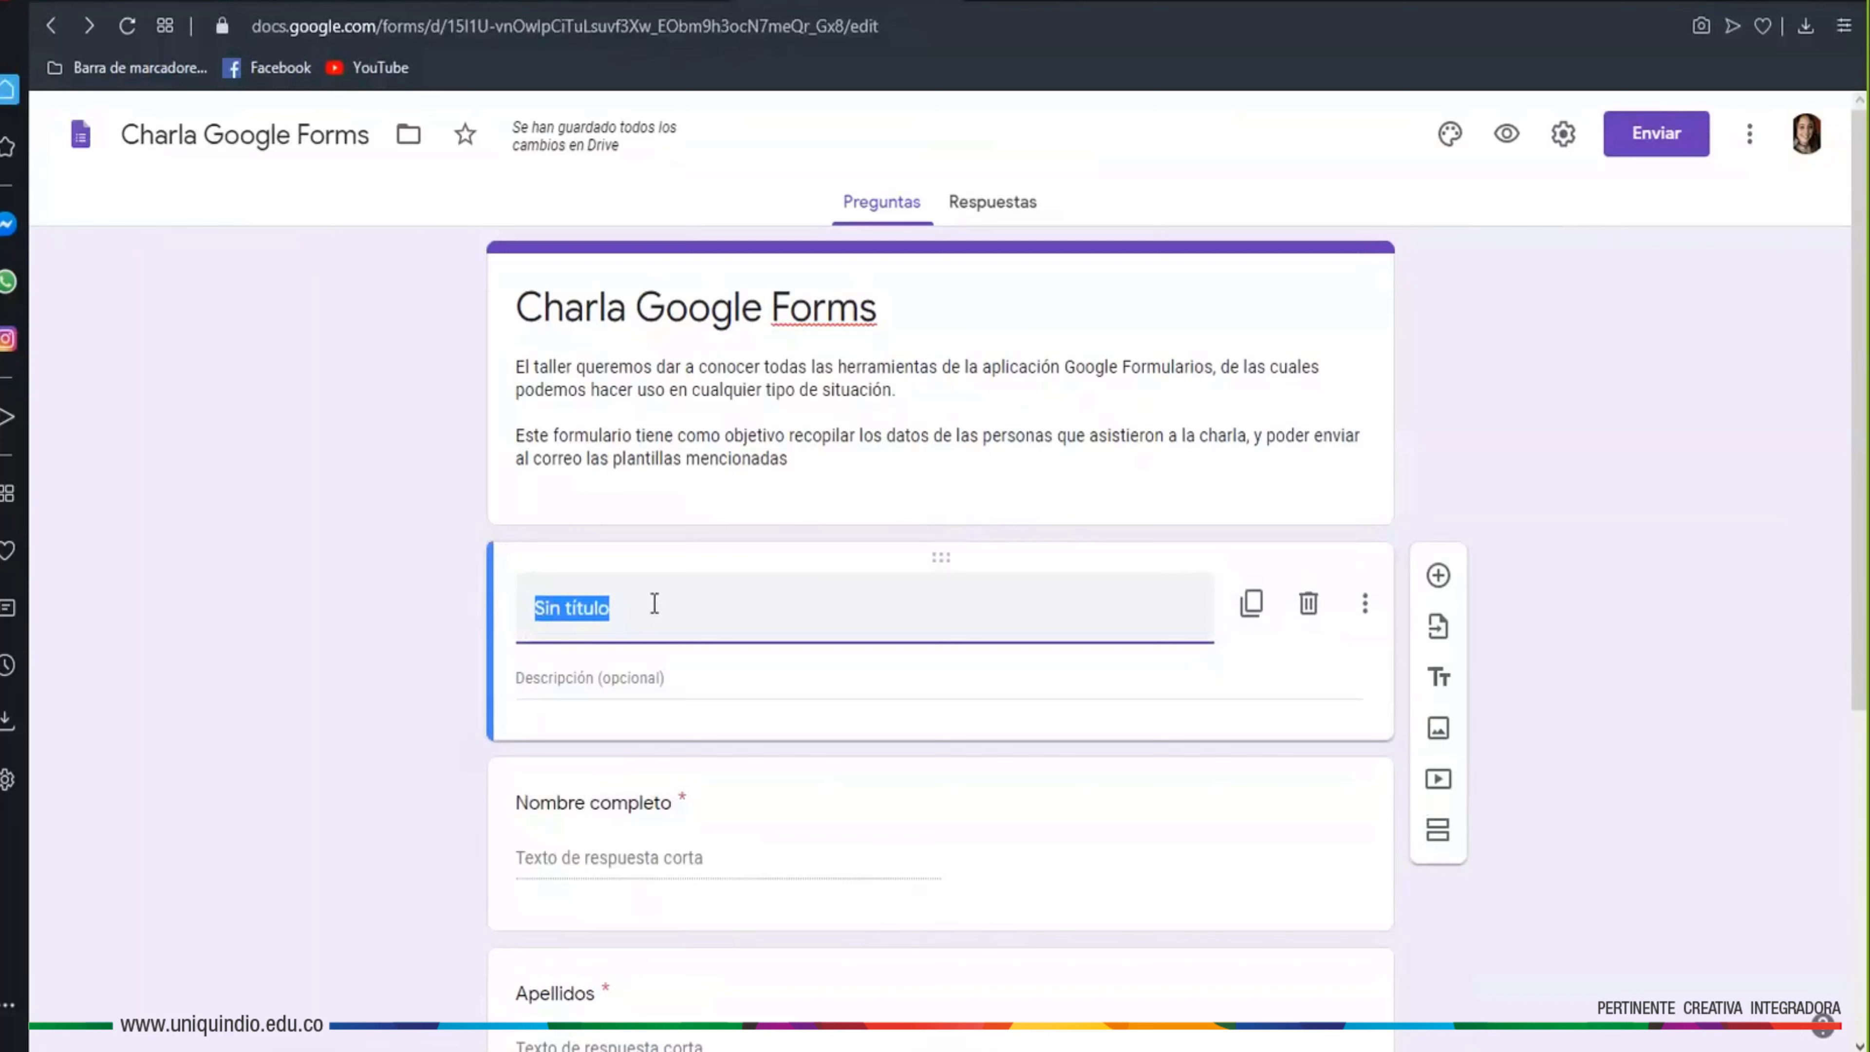
type("Dat")
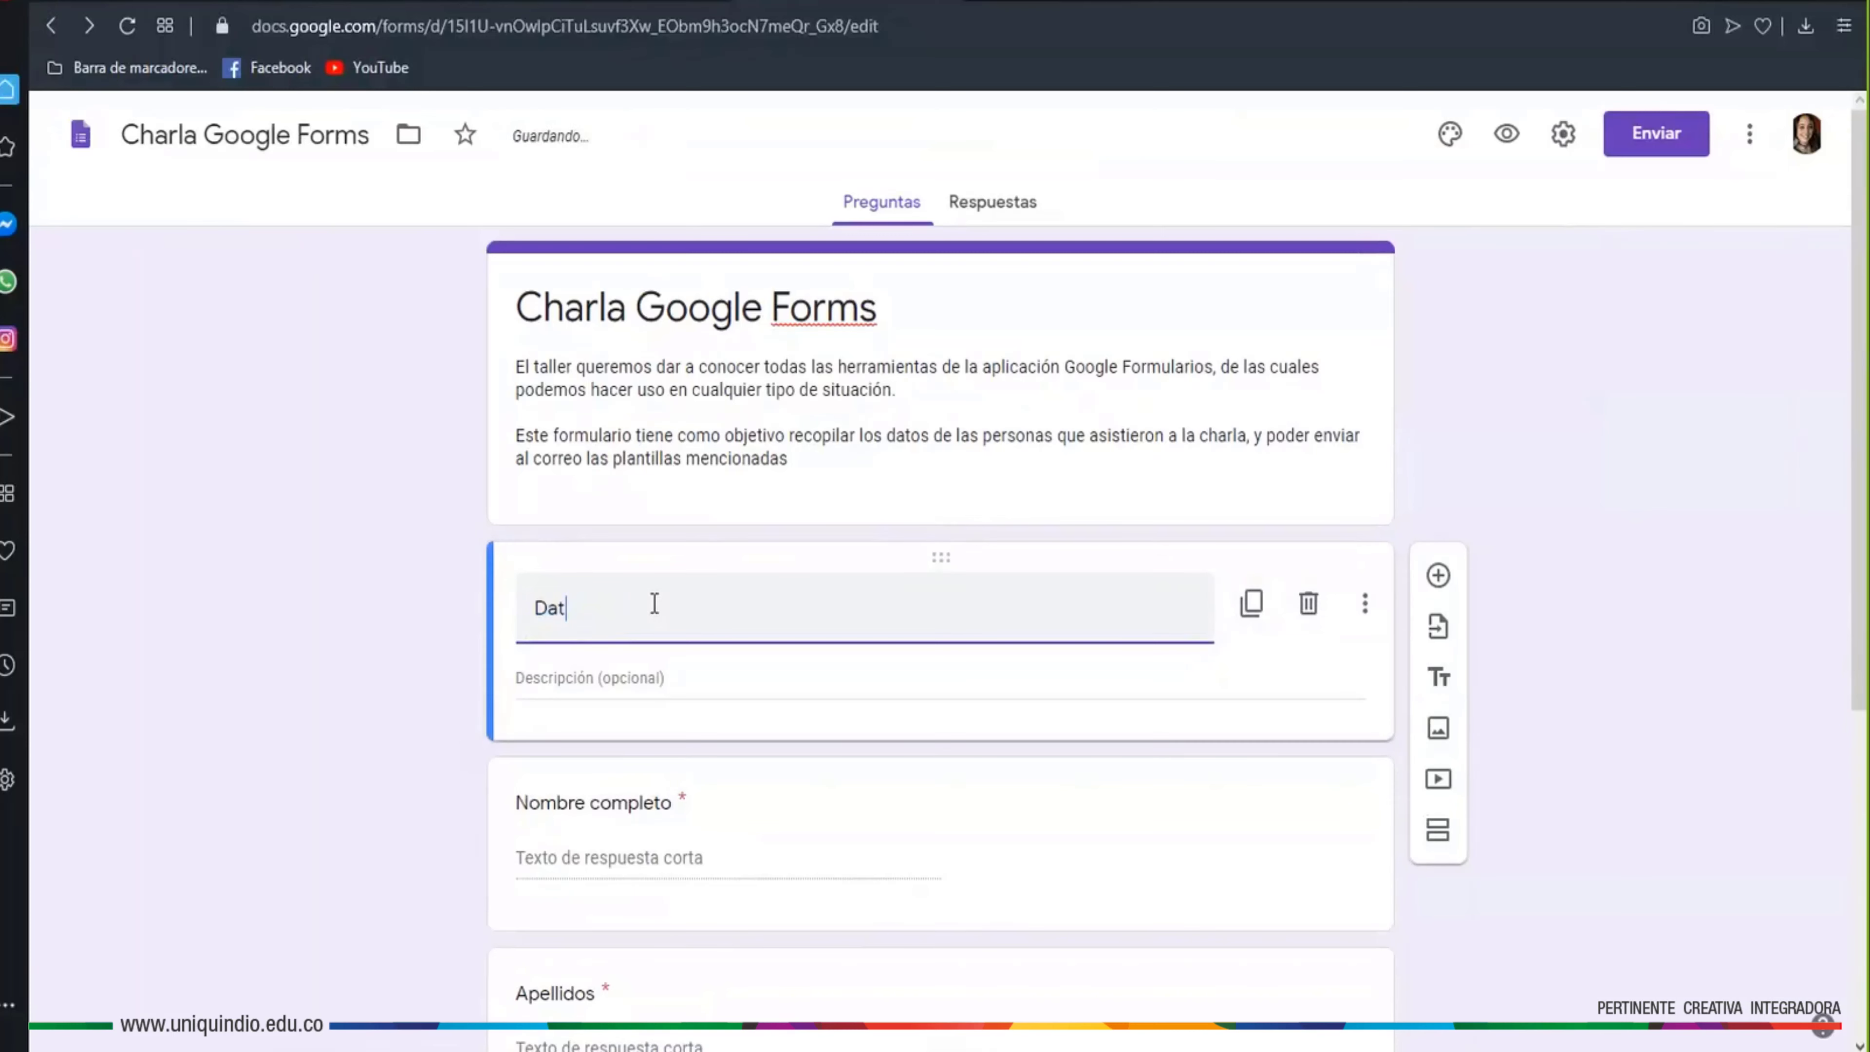
type("os personales")
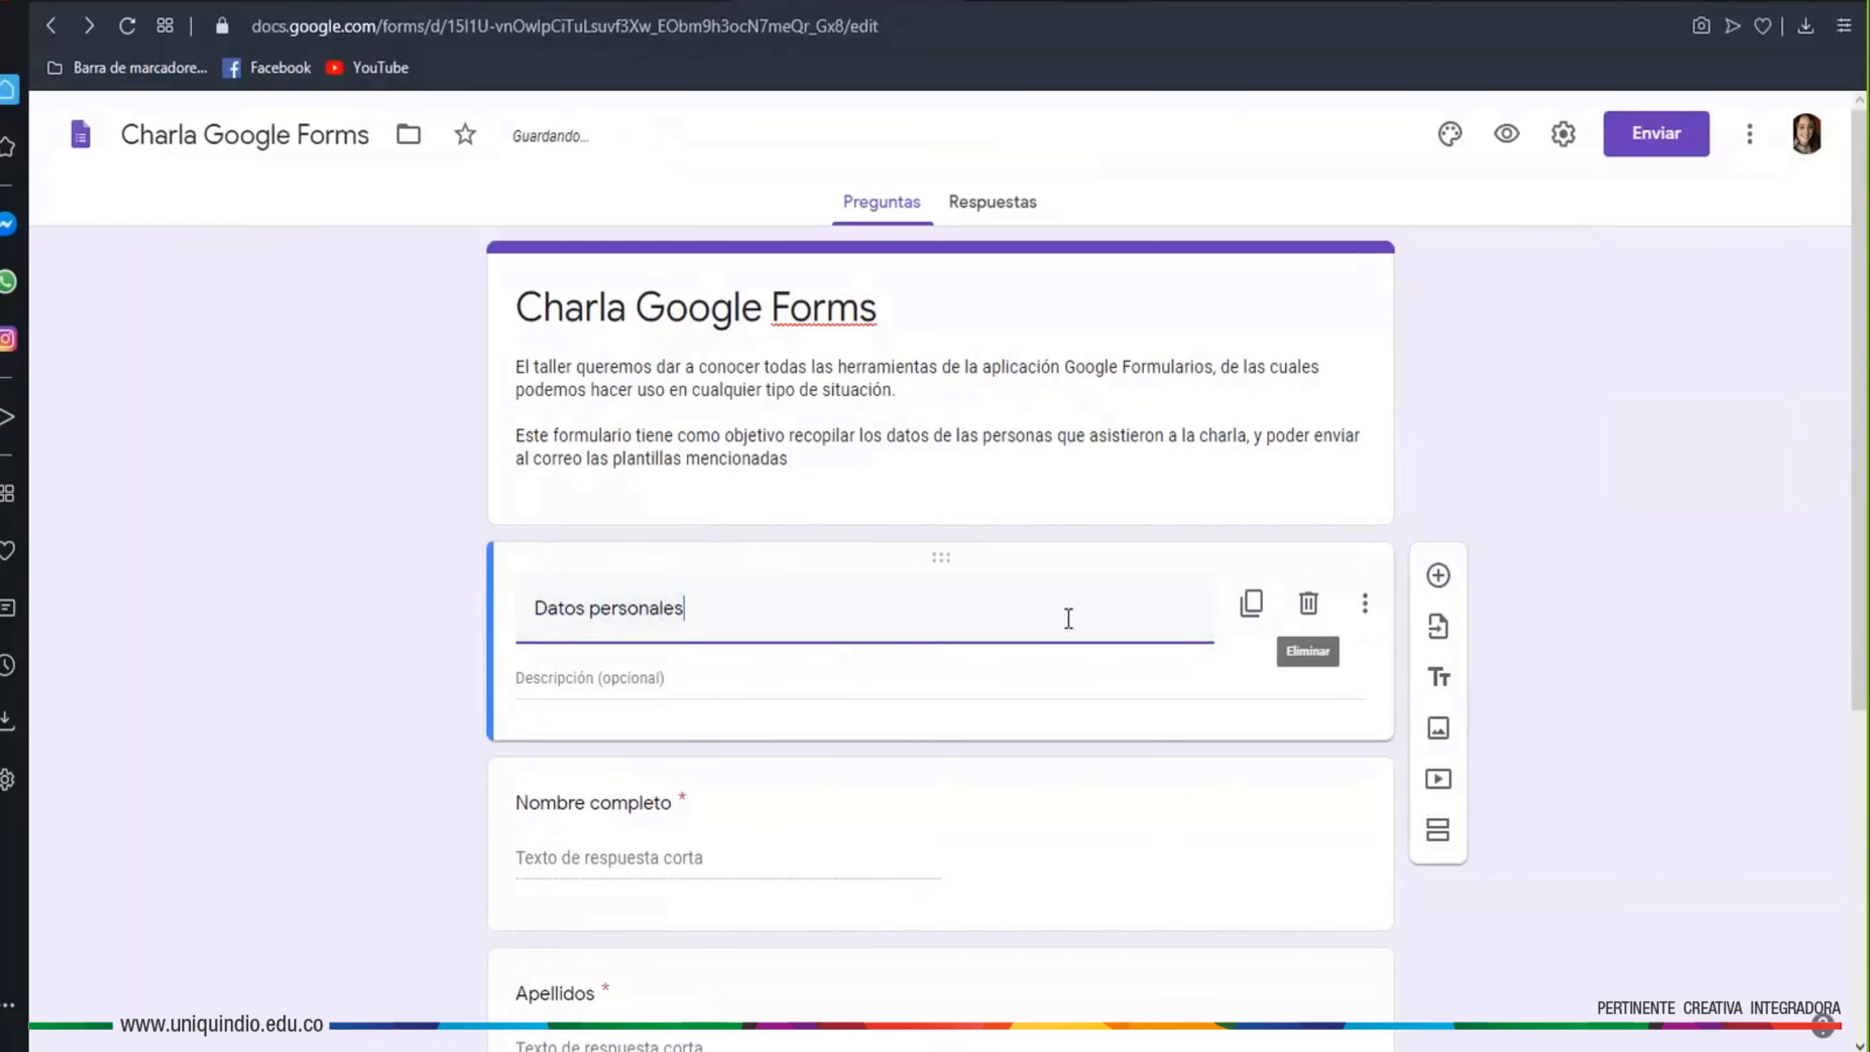
left_click(1014, 691)
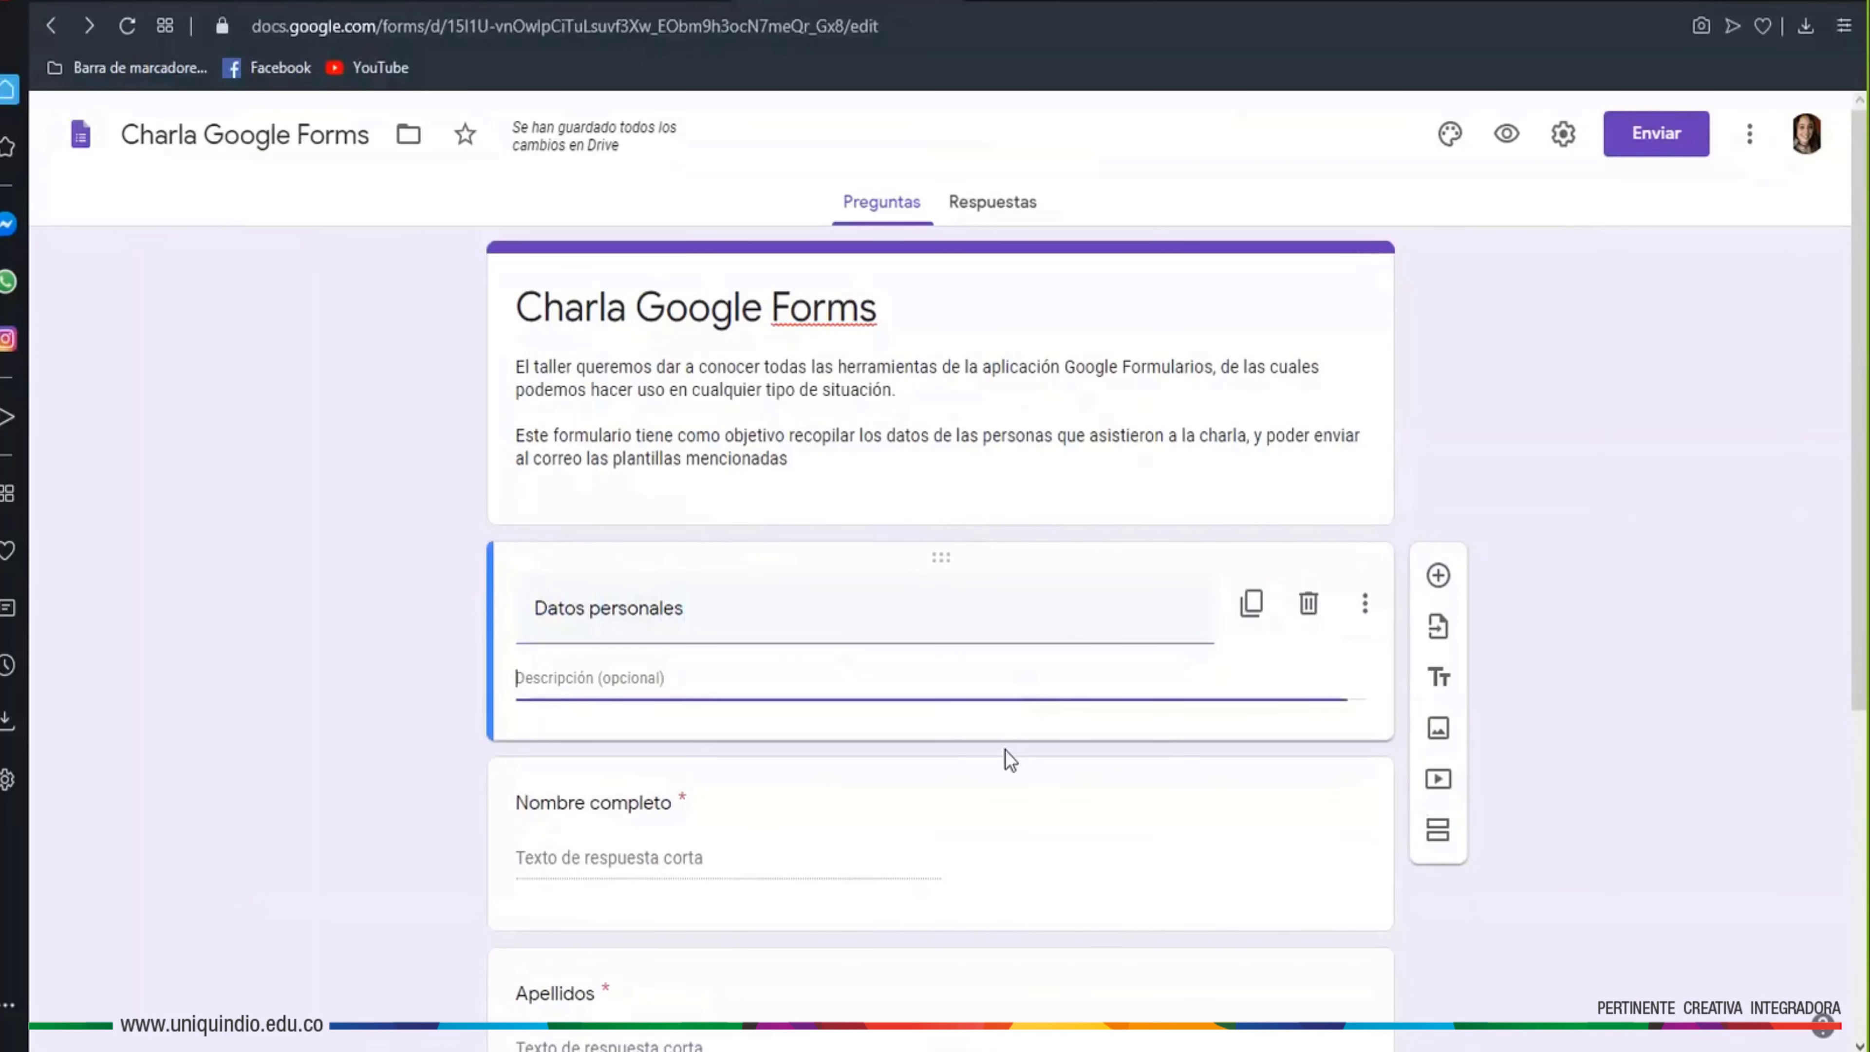
left_click(1503, 144)
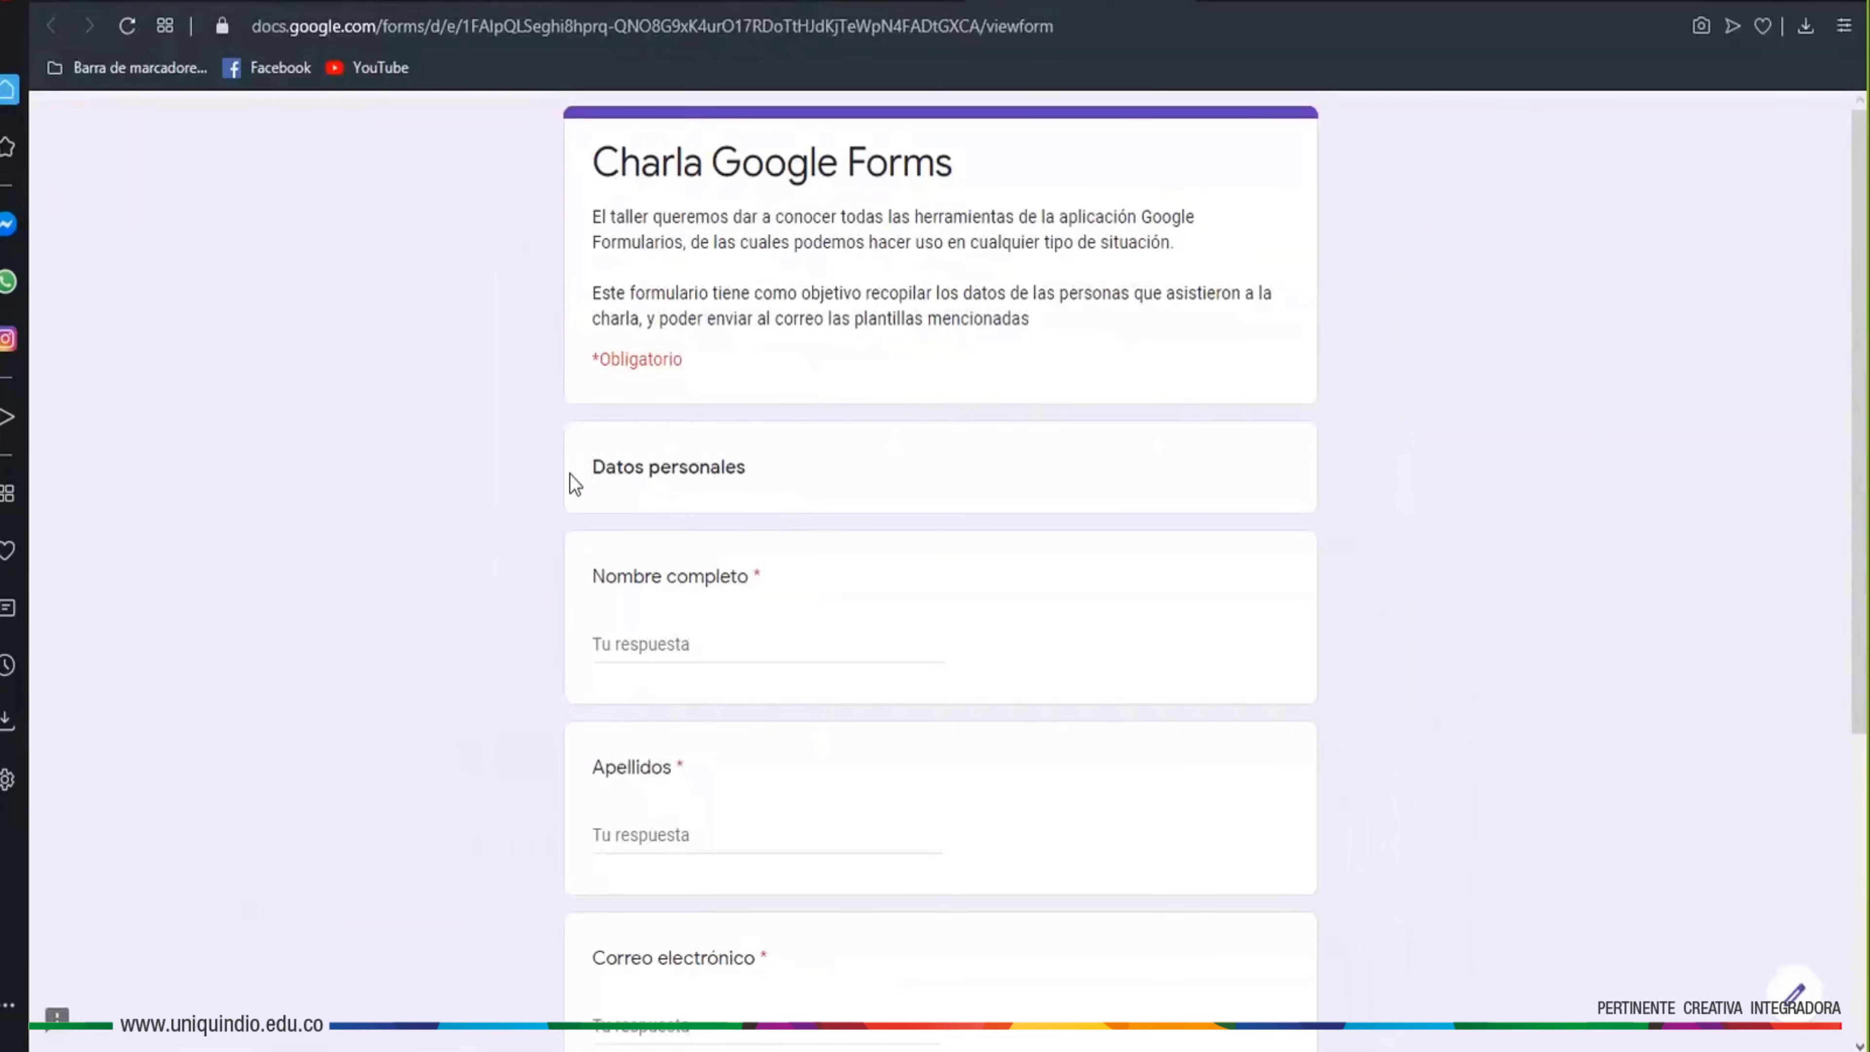
left_click_drag(746, 475, 639, 460)
scroll(727, 591, "down", 3)
scroll(729, 573, "down", 5)
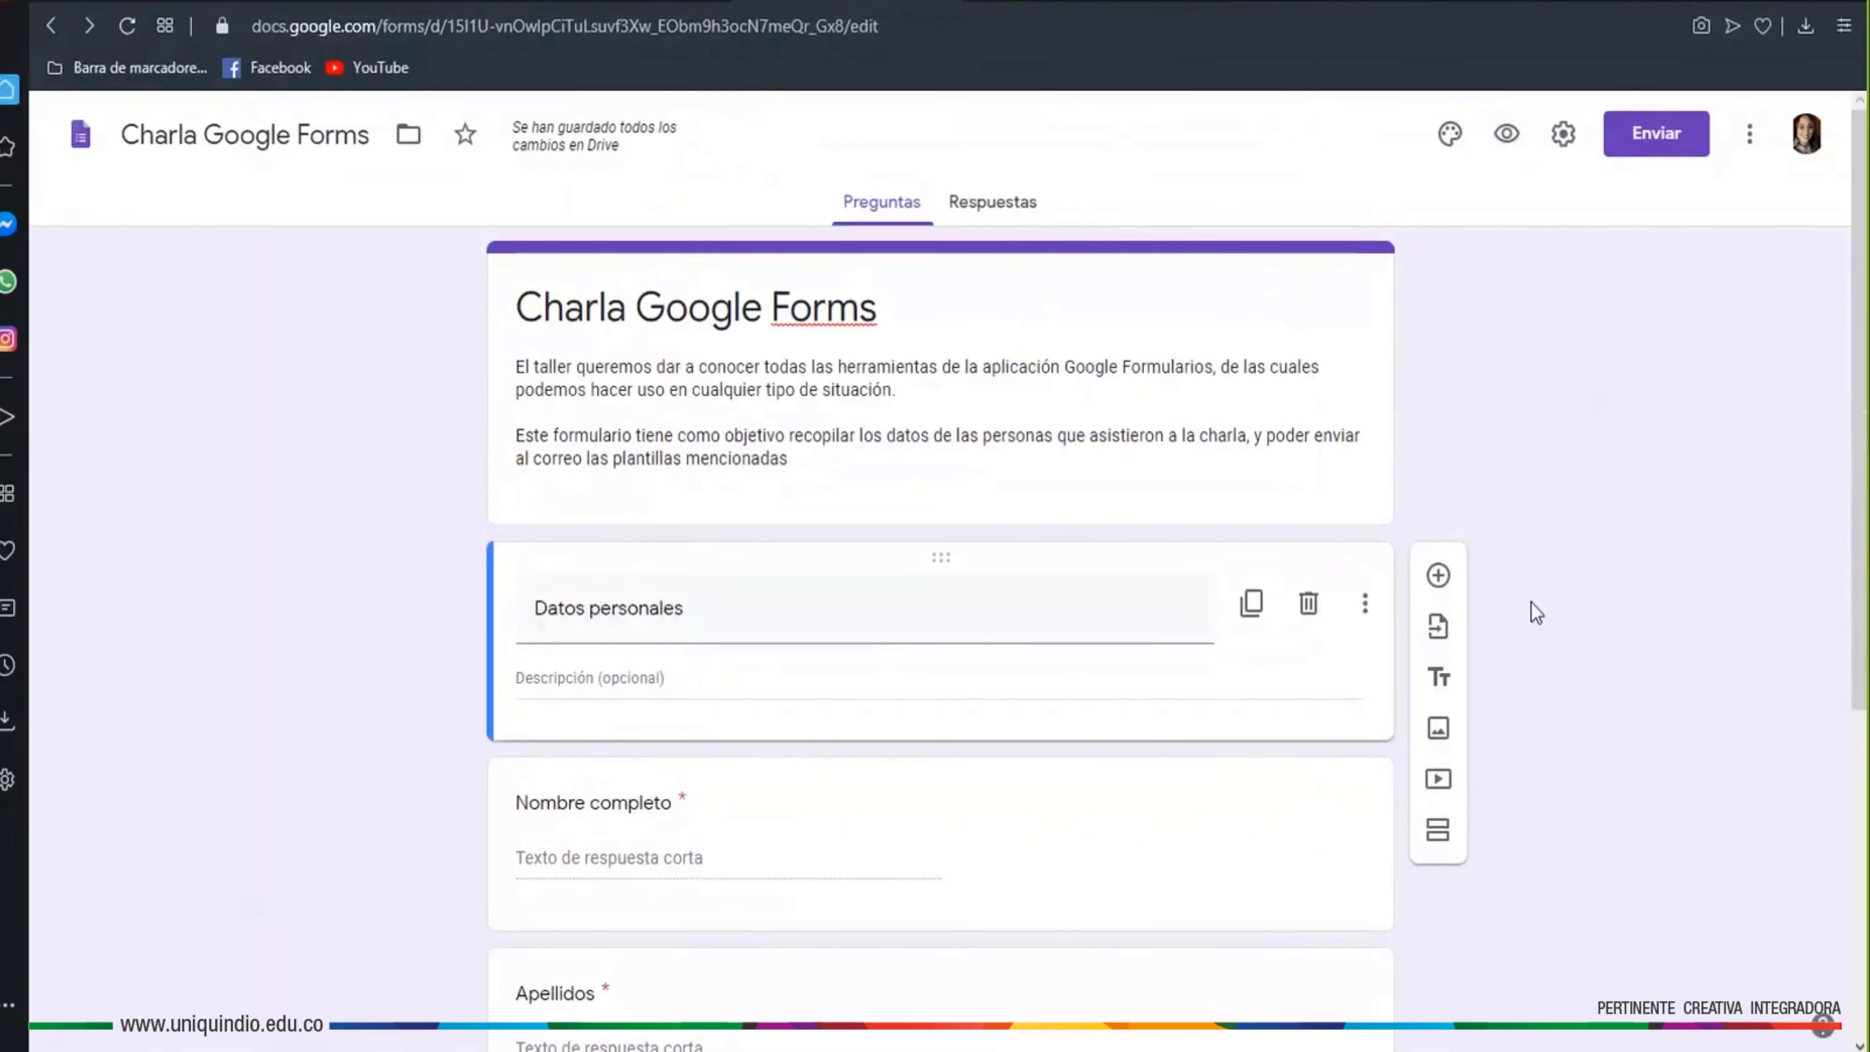
scroll(1532, 610, "down", 3)
Delete the Datos personales title block so Nombre completo follows the description
left_click(1310, 352)
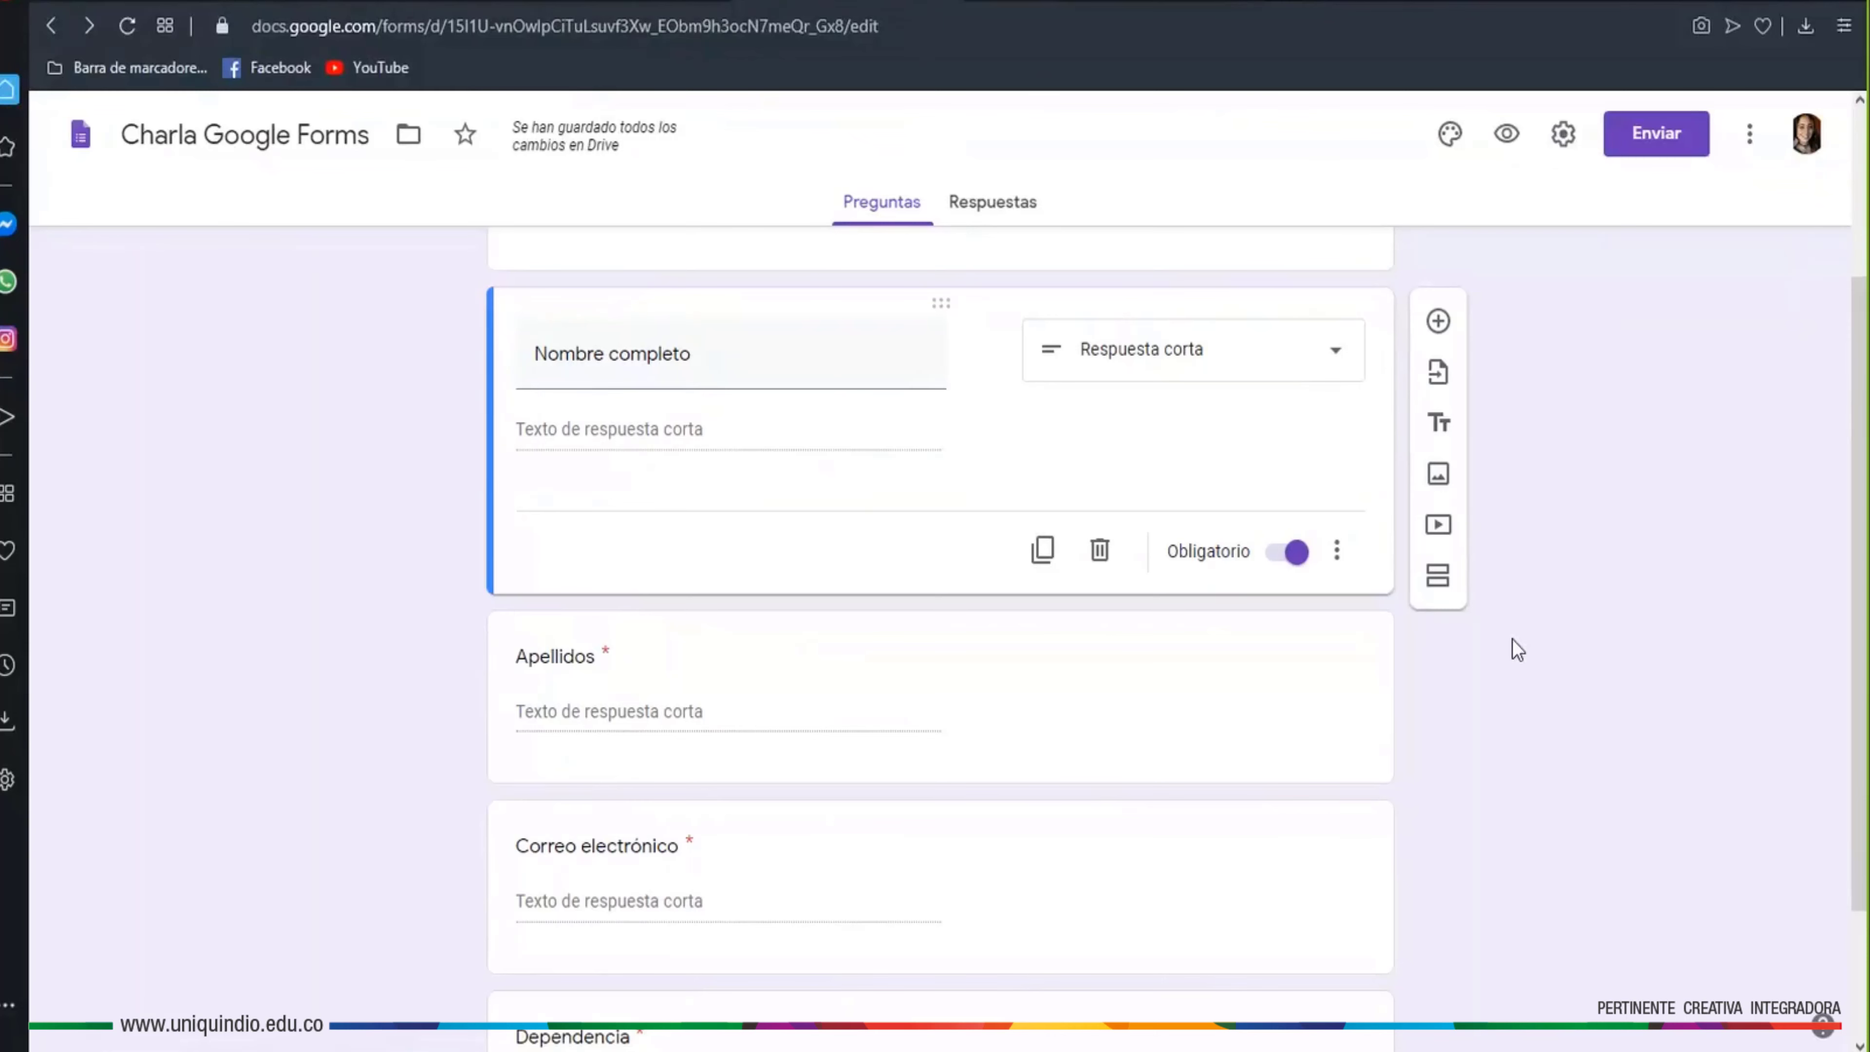
scroll(1697, 252, "up", 3)
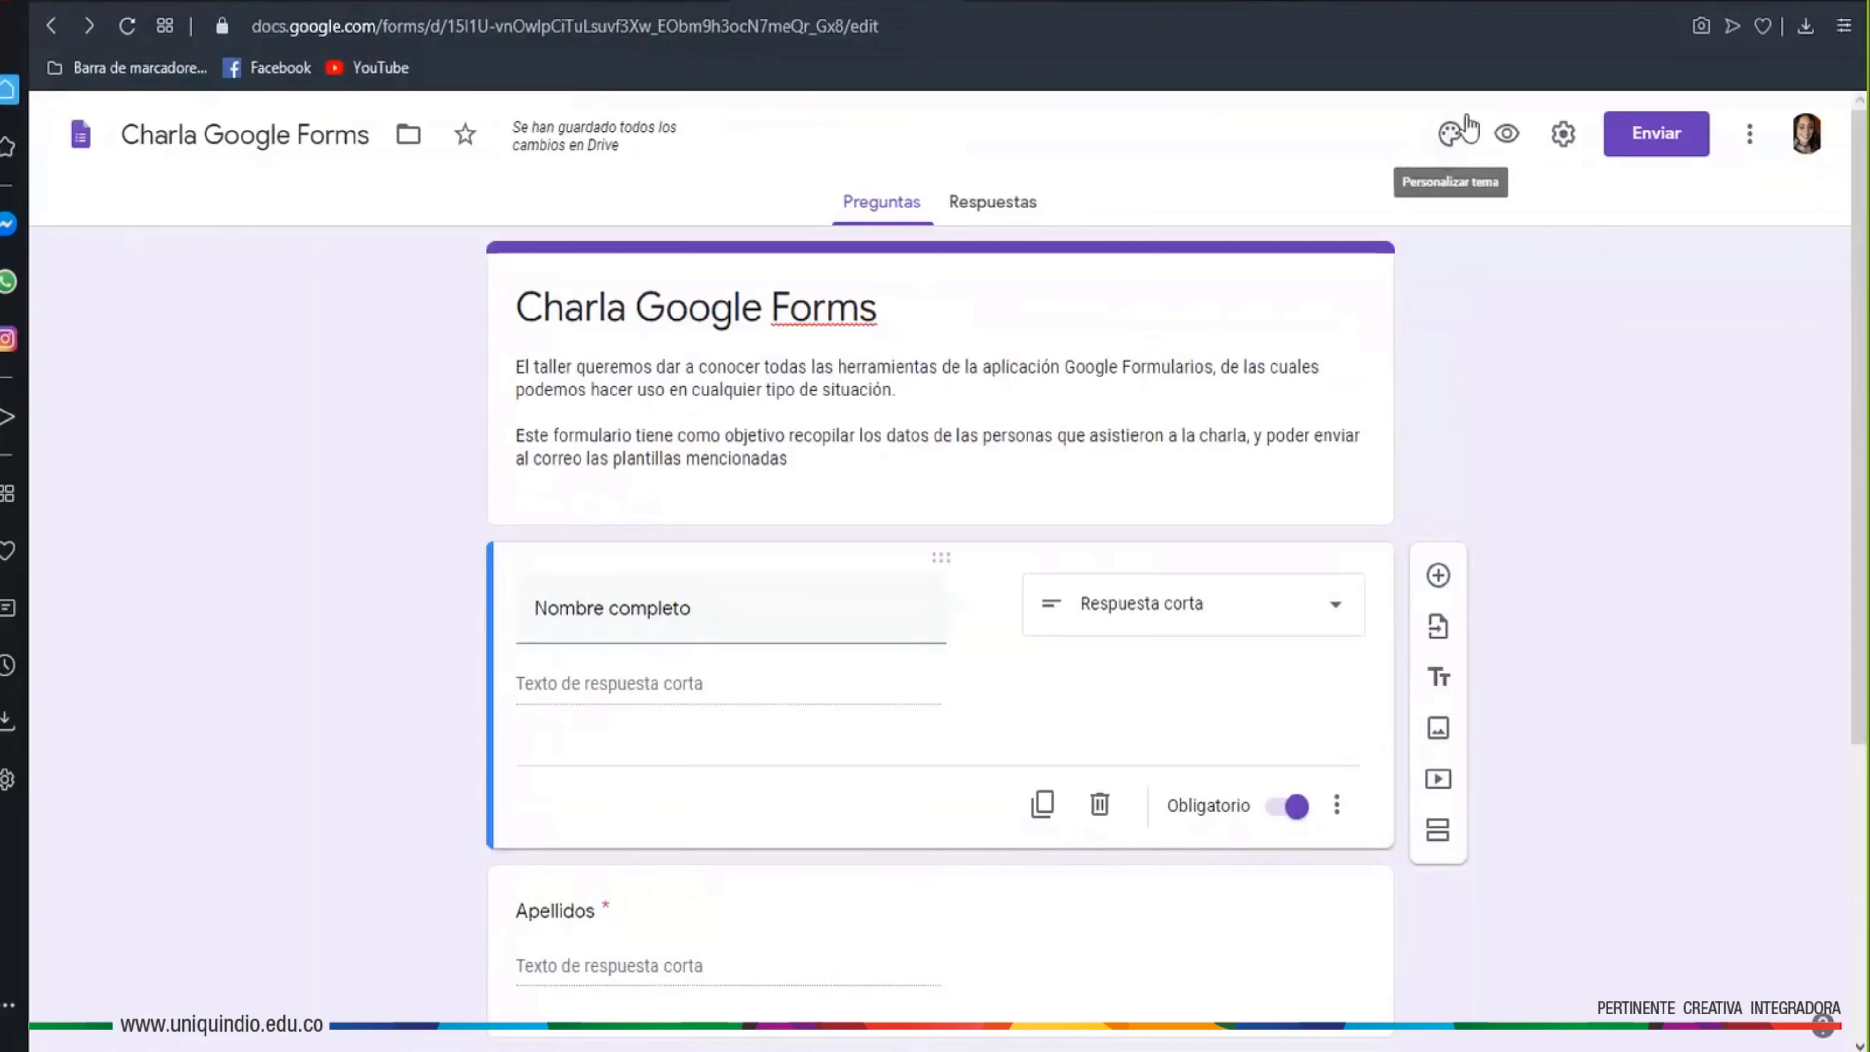
left_click(1448, 136)
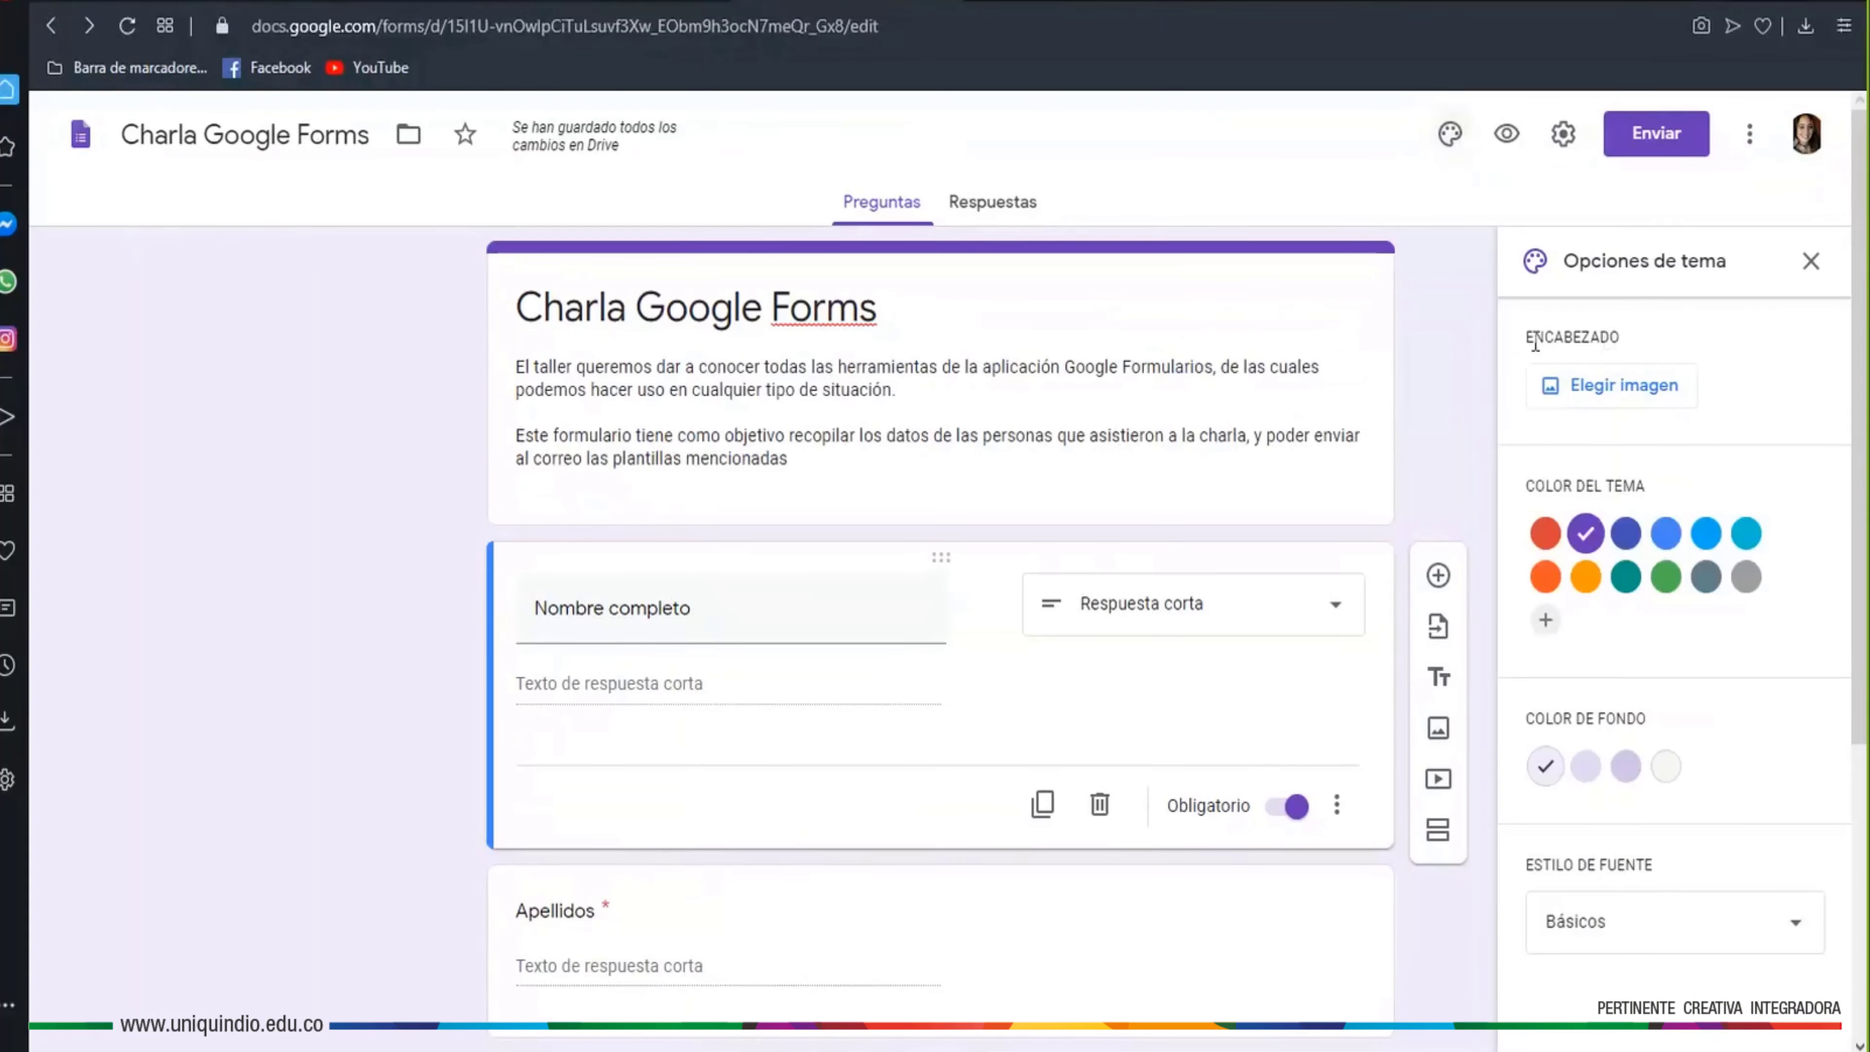
Upload the header-formulario image, crop it, and apply it as the form header
left_click(1592, 401)
left_click(679, 286)
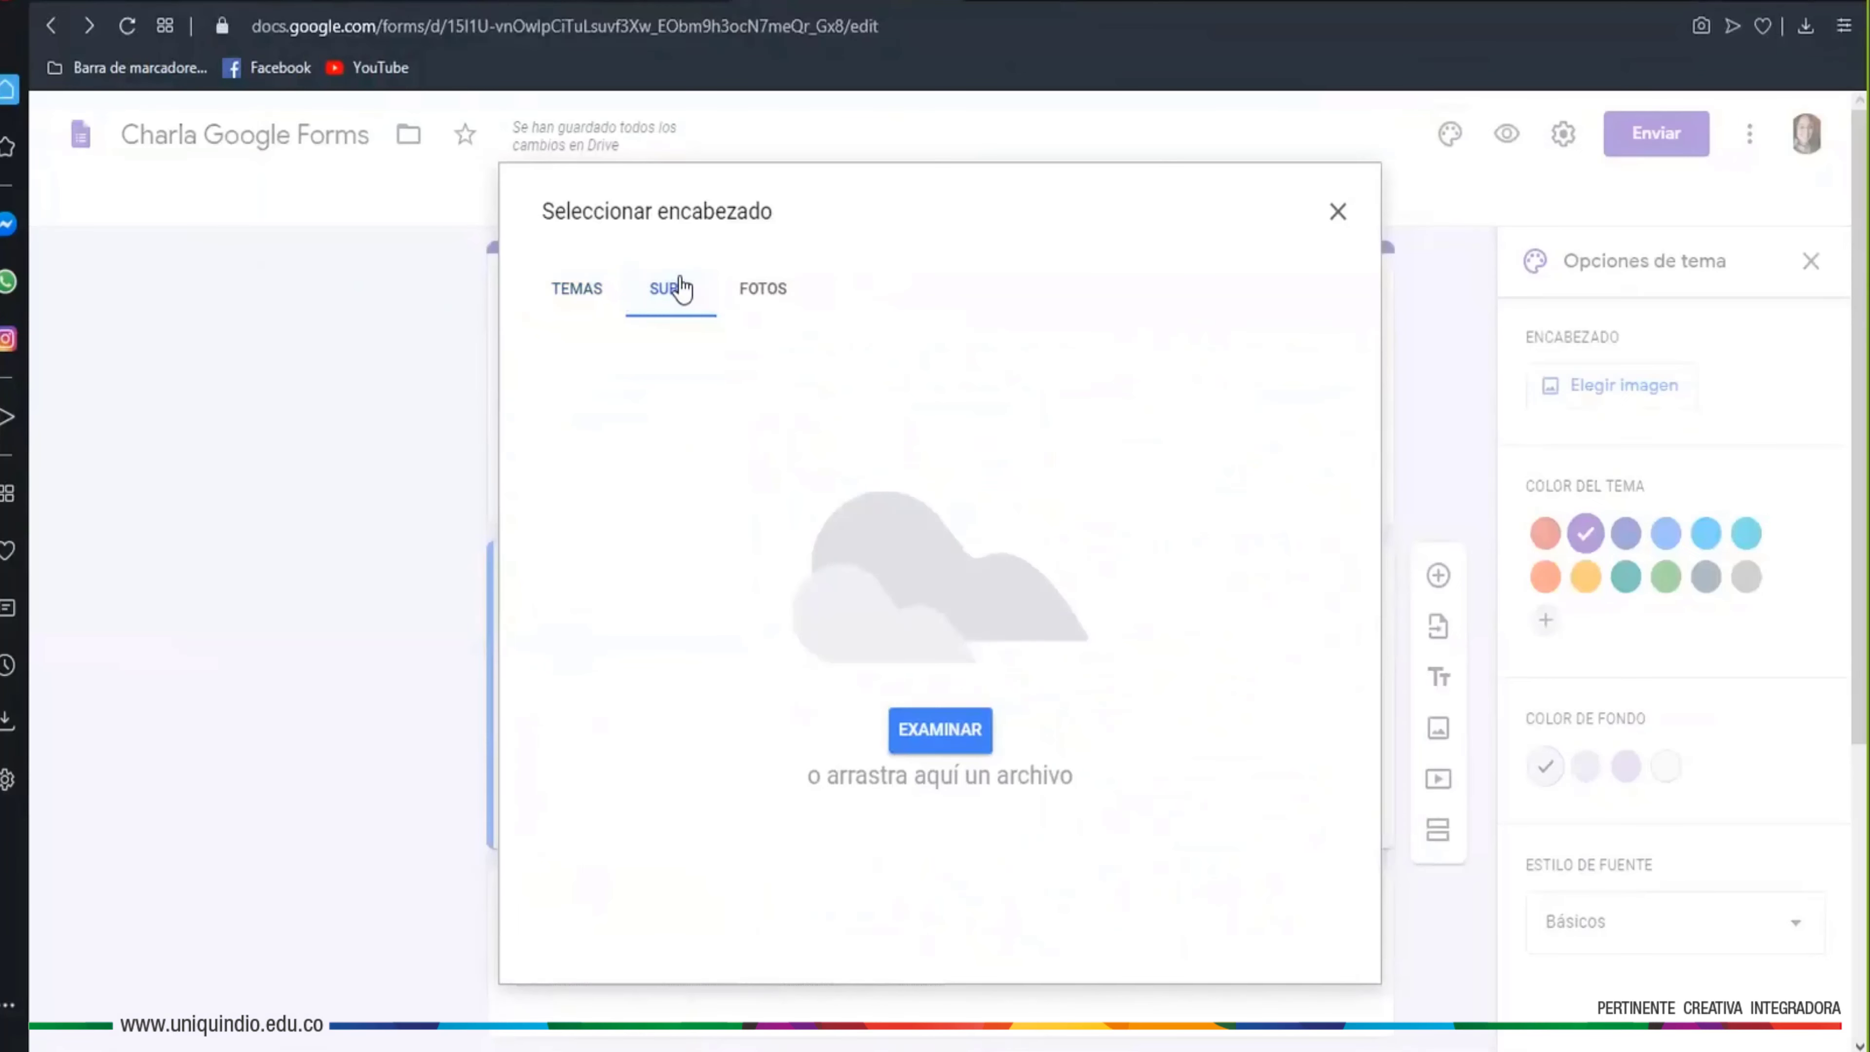
left_click(935, 739)
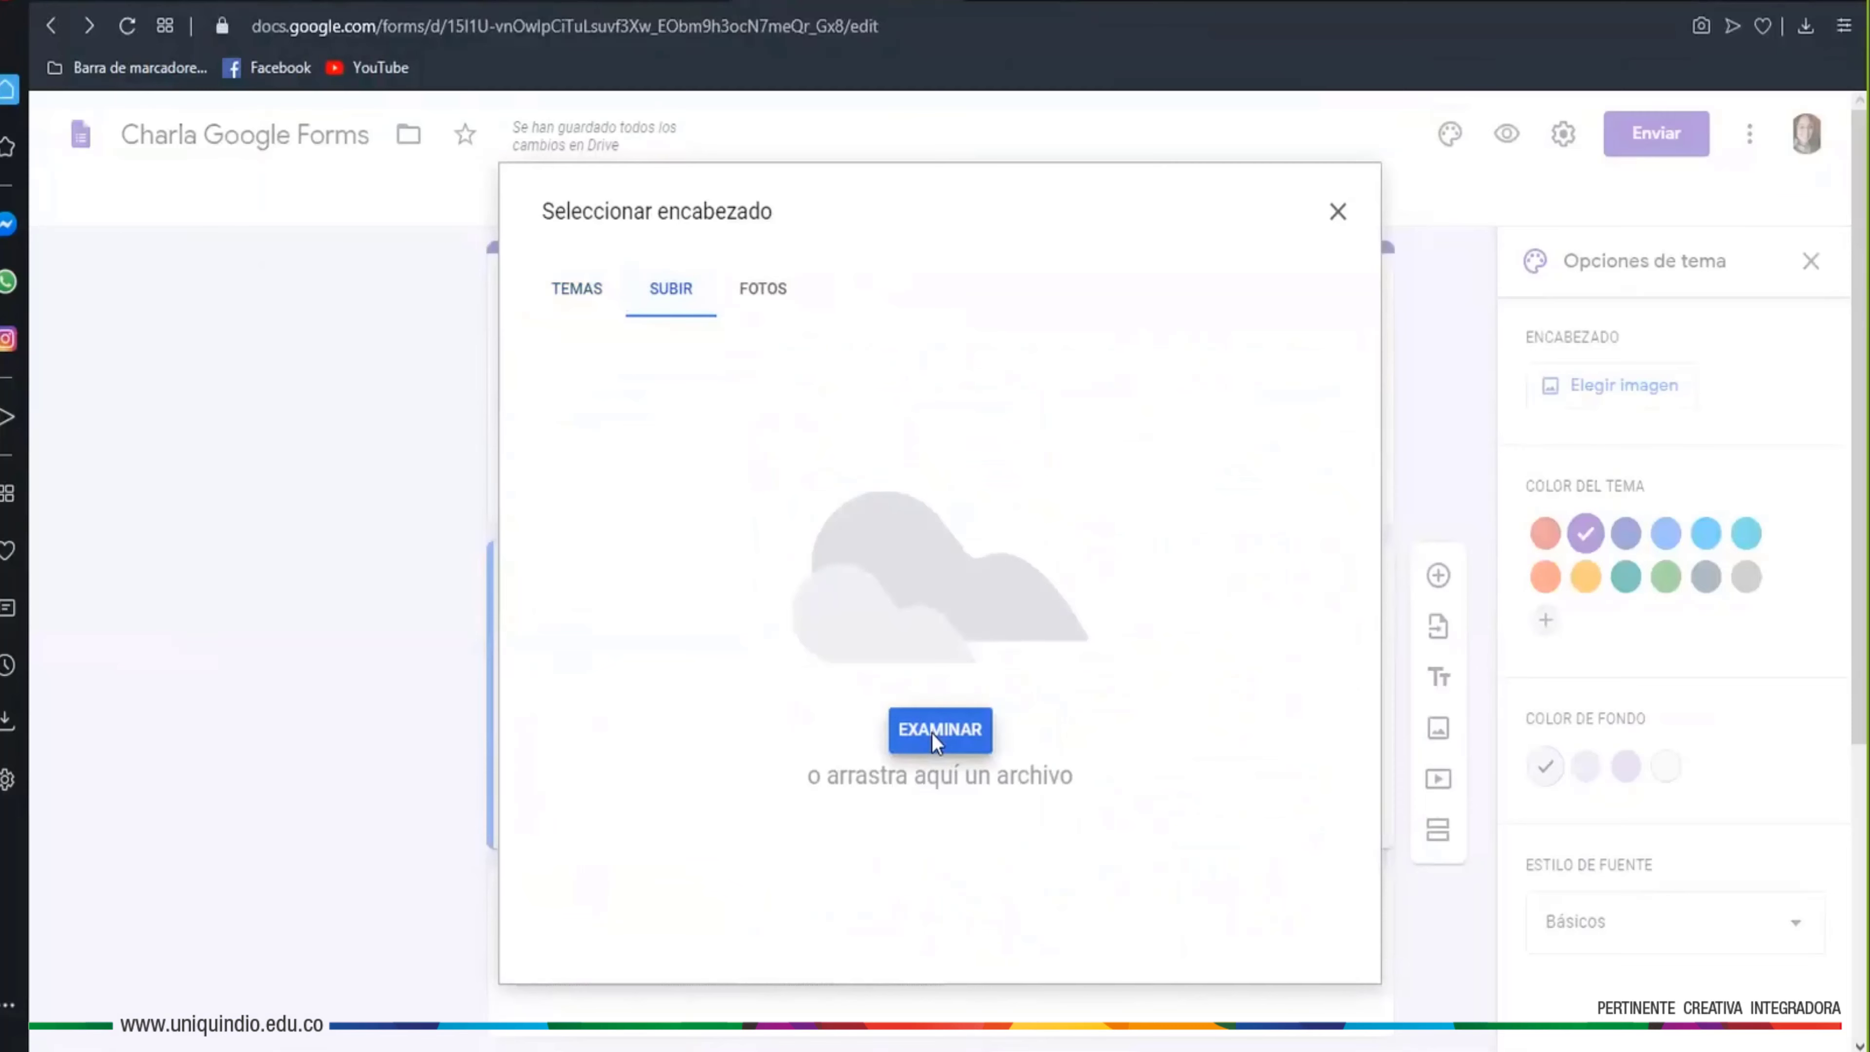
left_click(415, 162)
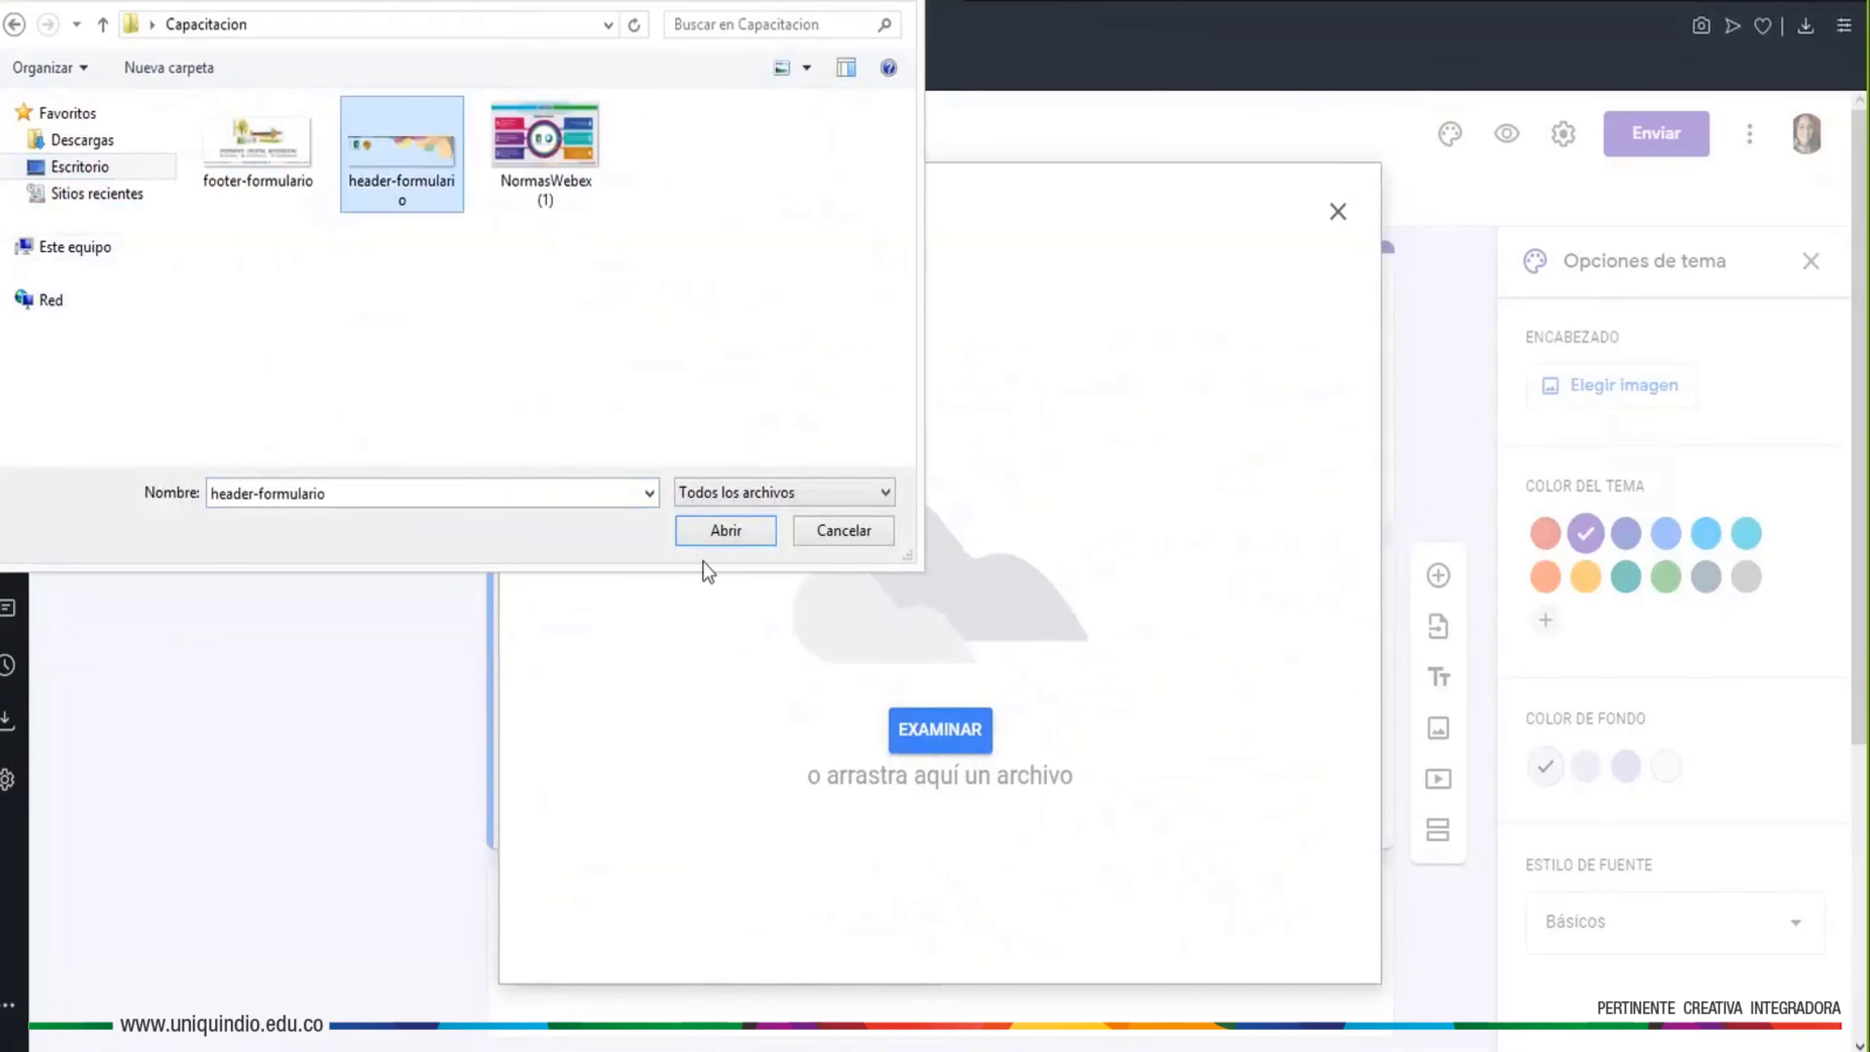
left_click(725, 531)
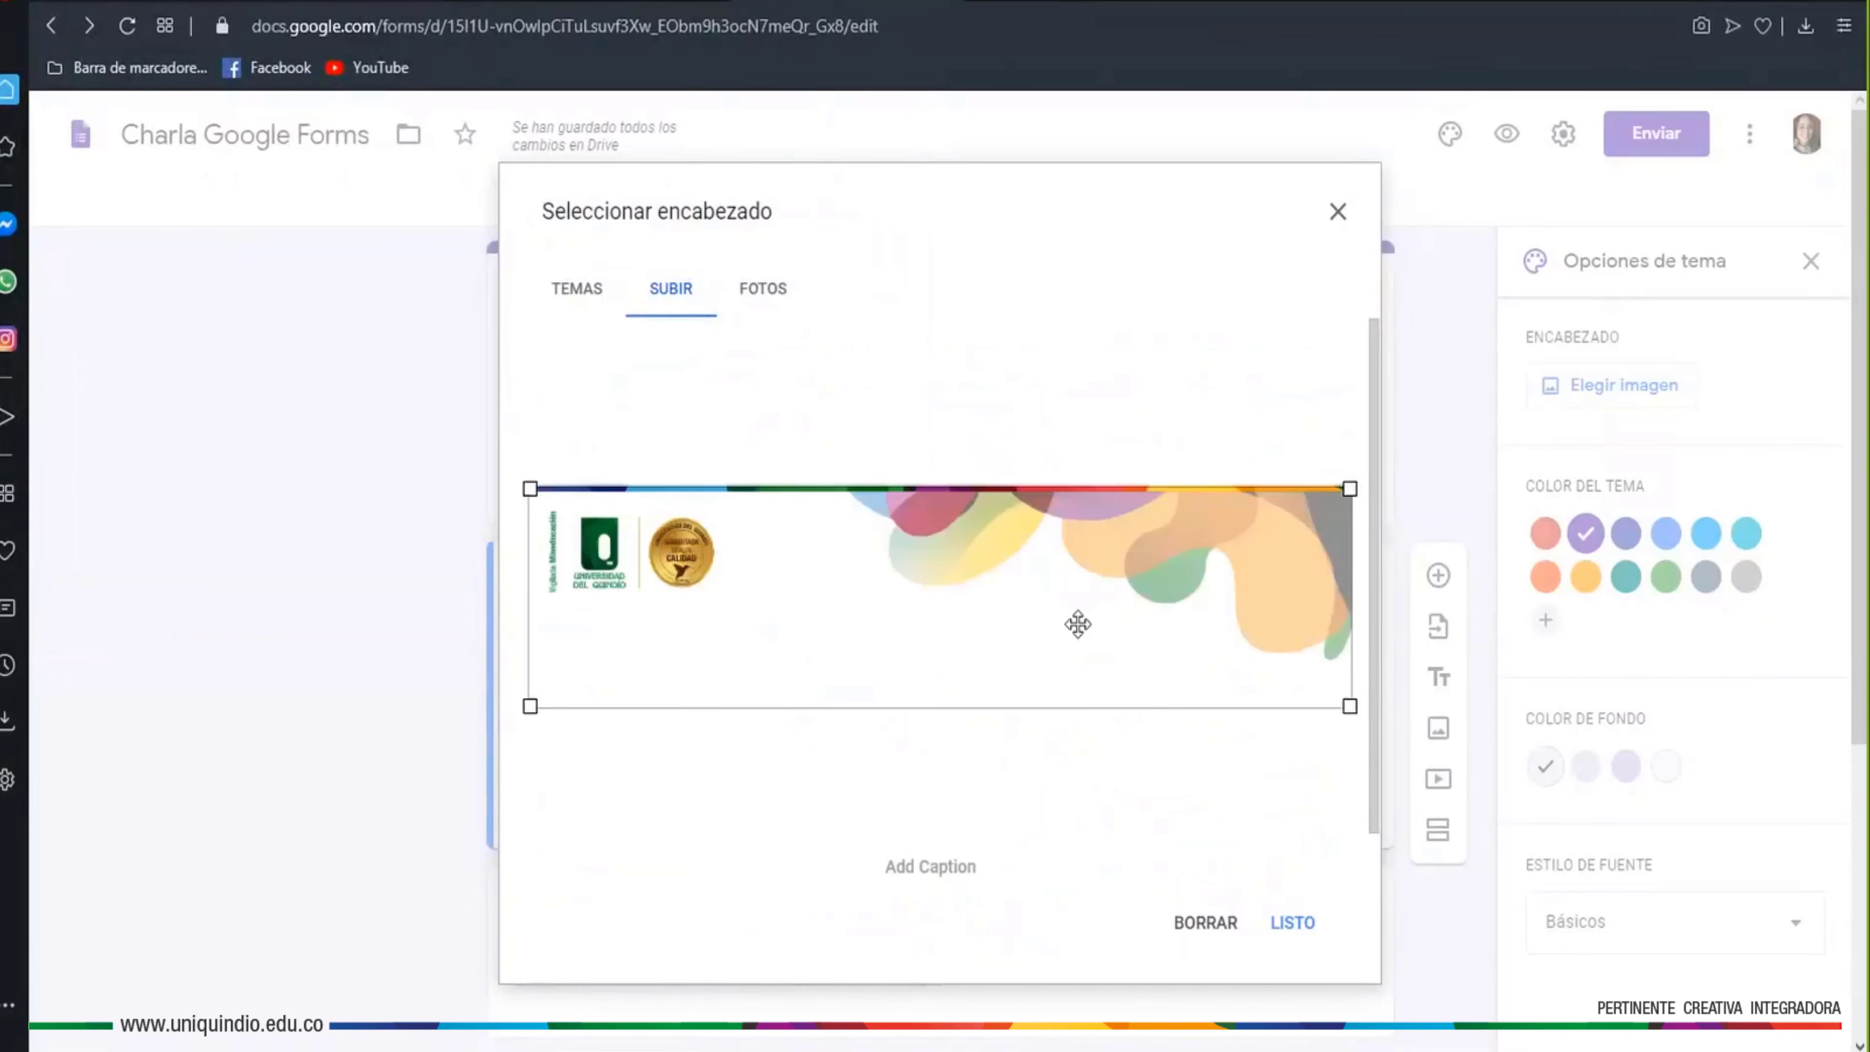
left_click_drag(1349, 705, 1441, 726)
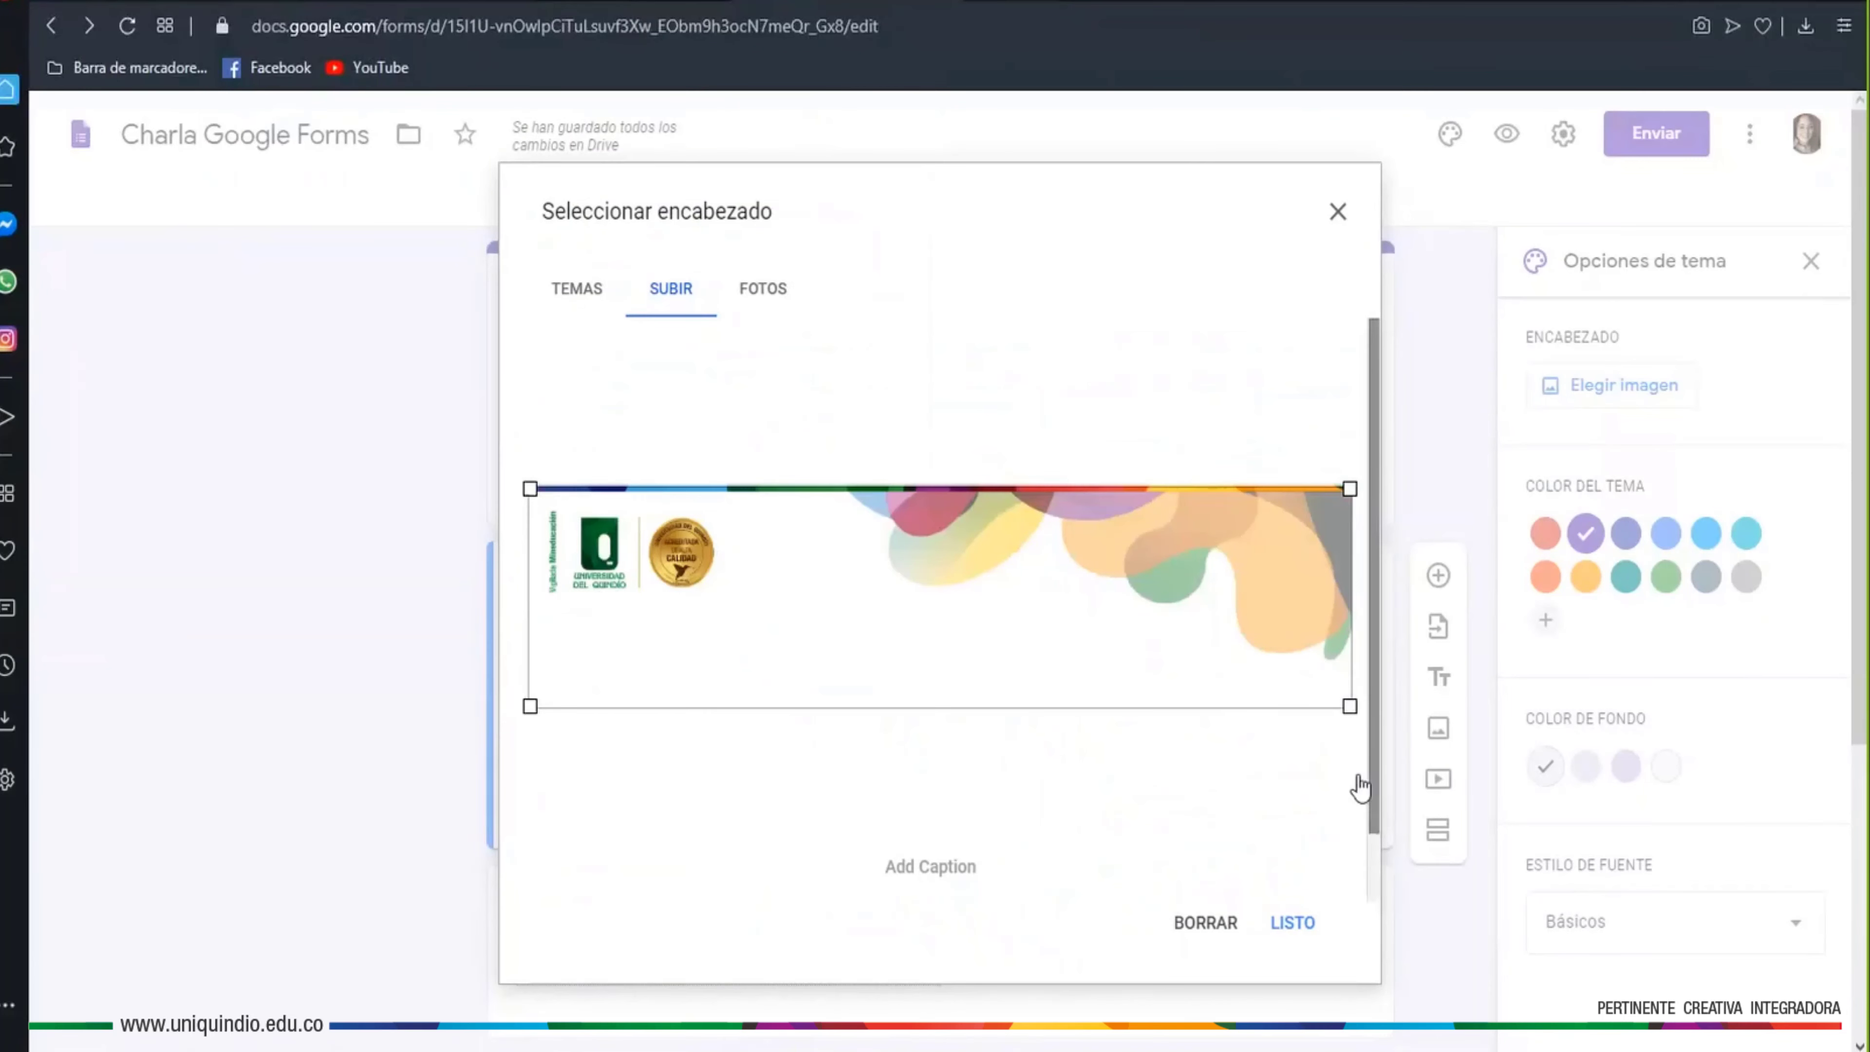
left_click(1276, 930)
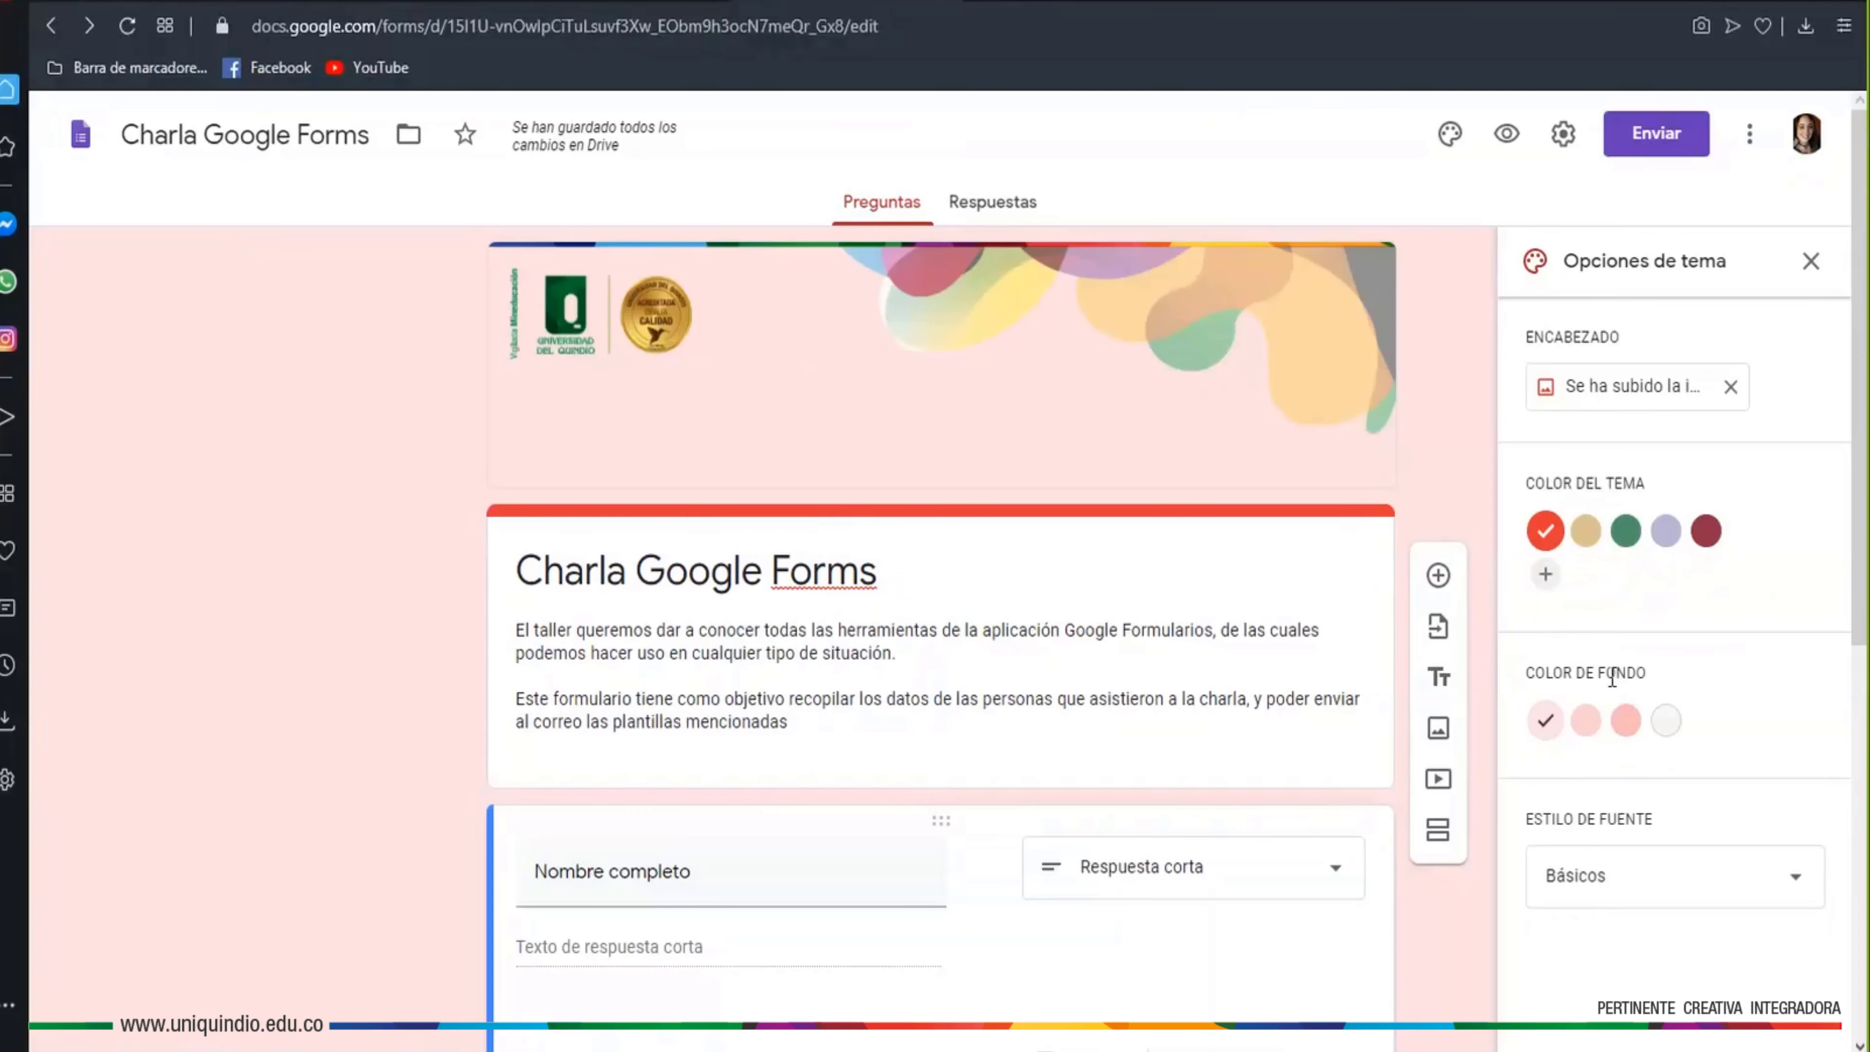
Set the theme to custom red #ff0000 with a white background and Básicos font
left_click(1584, 531)
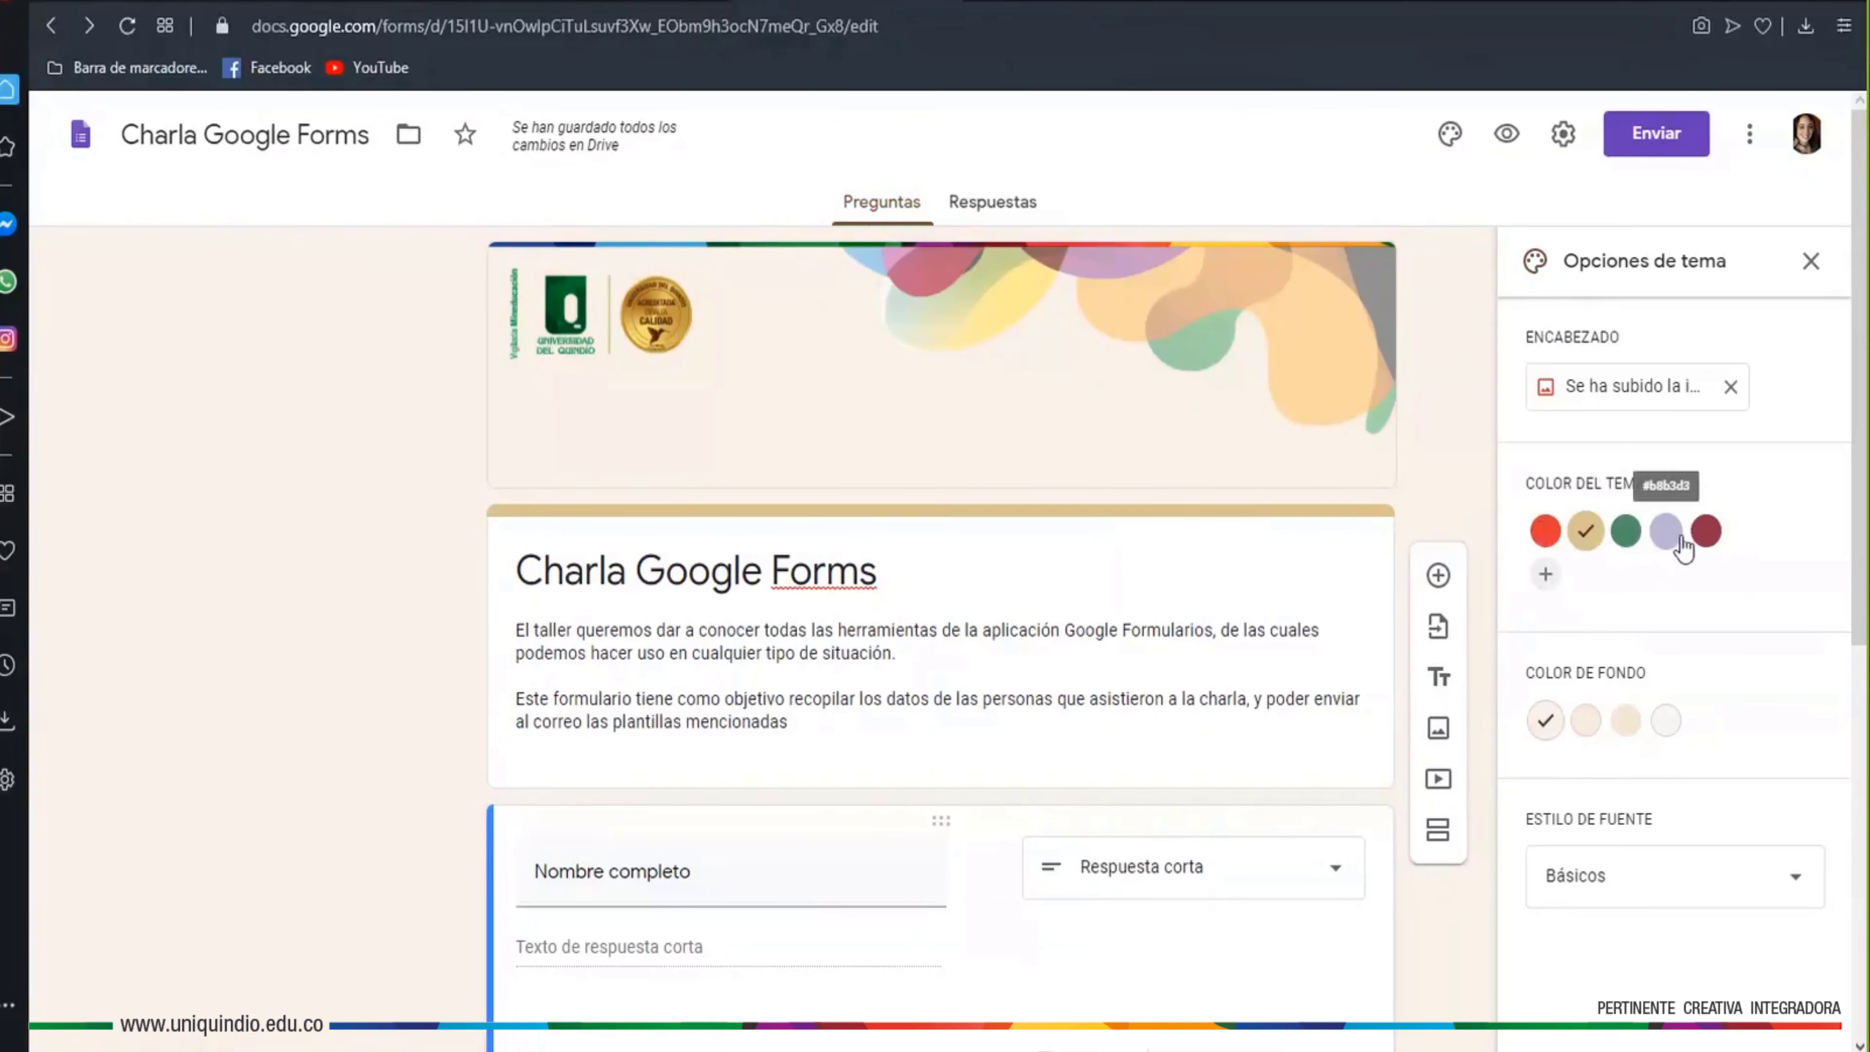
left_click(1550, 579)
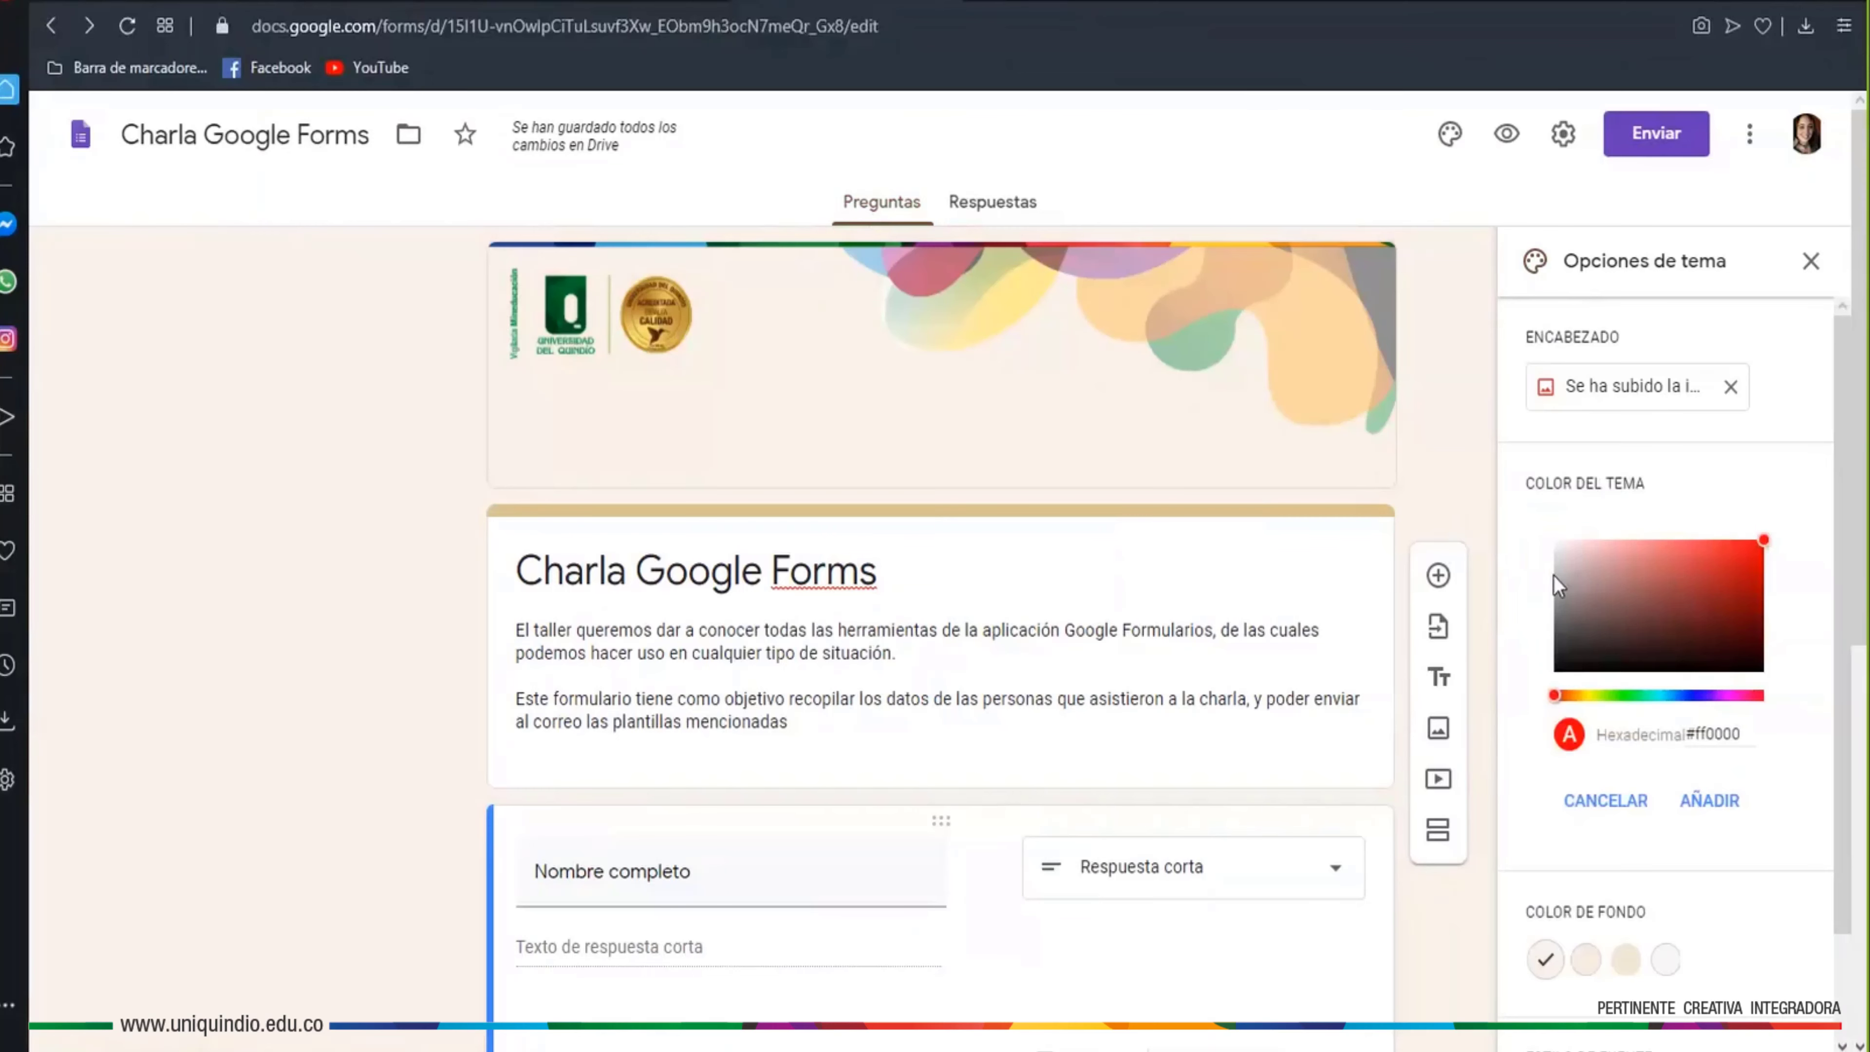
left_click(1696, 804)
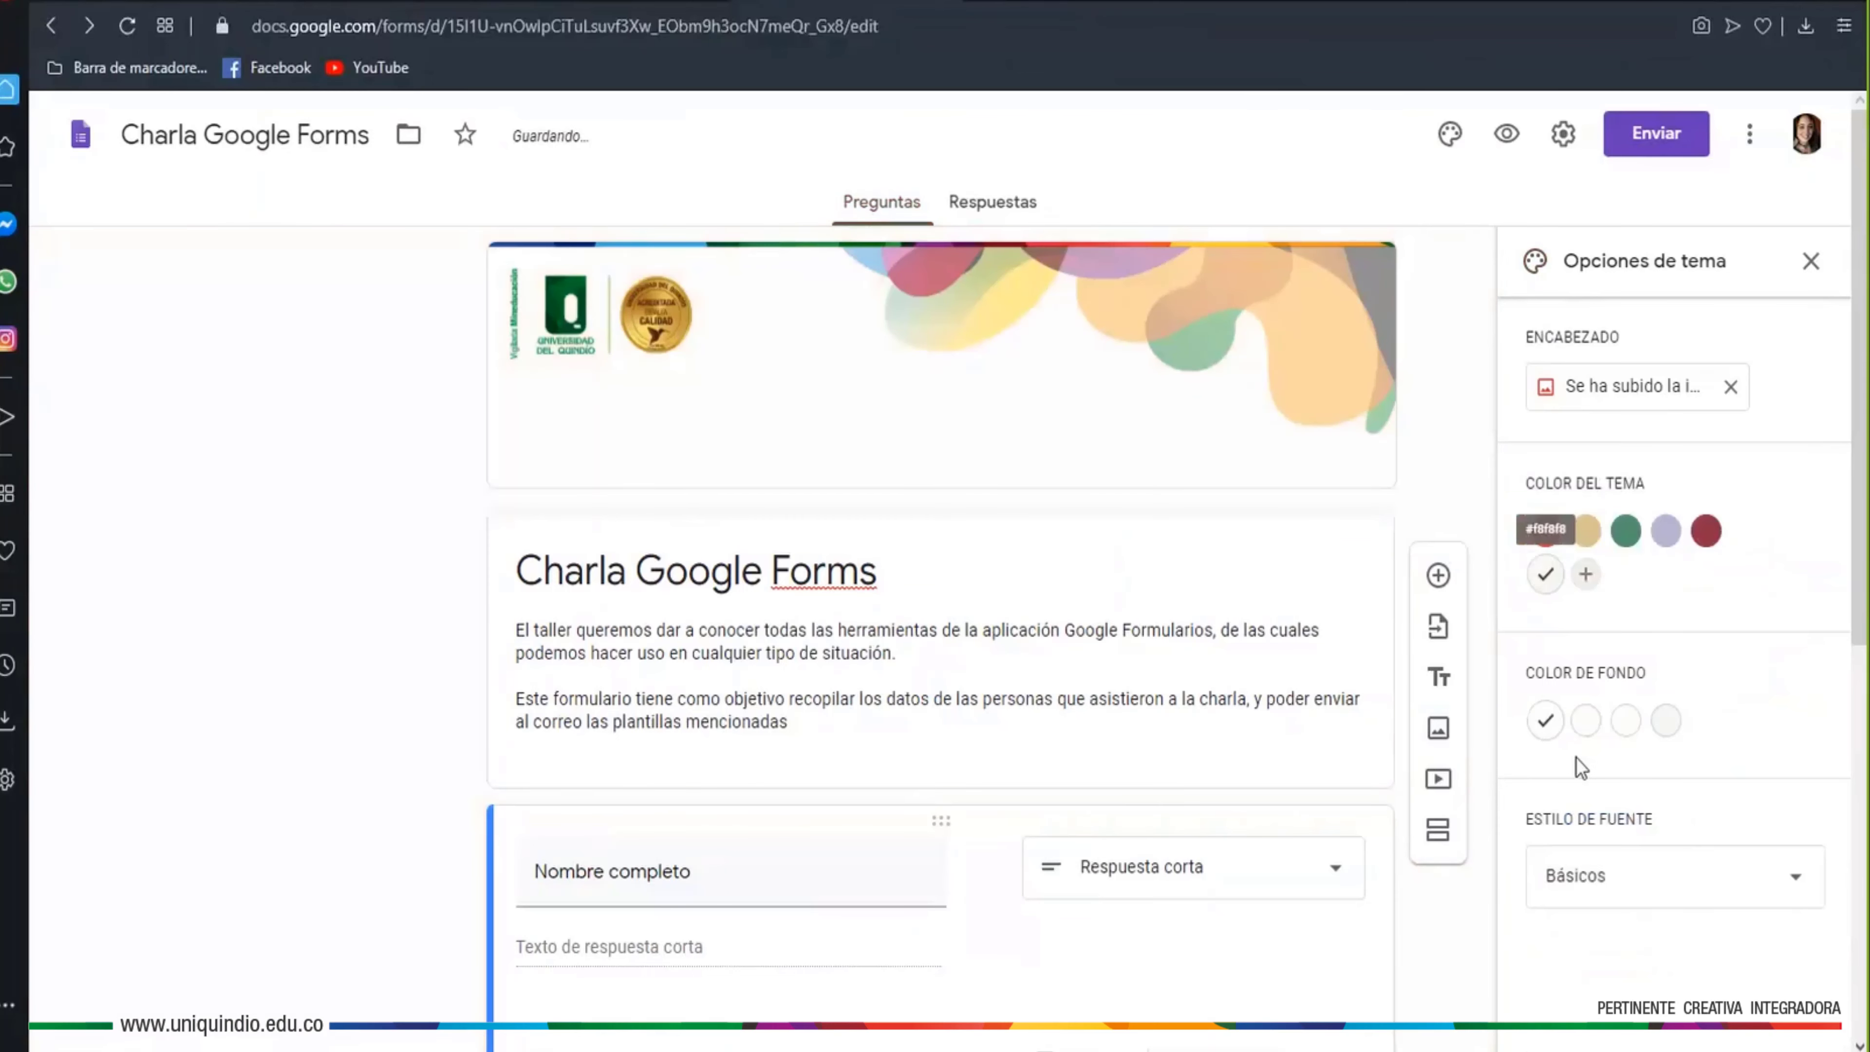
left_click(1670, 729)
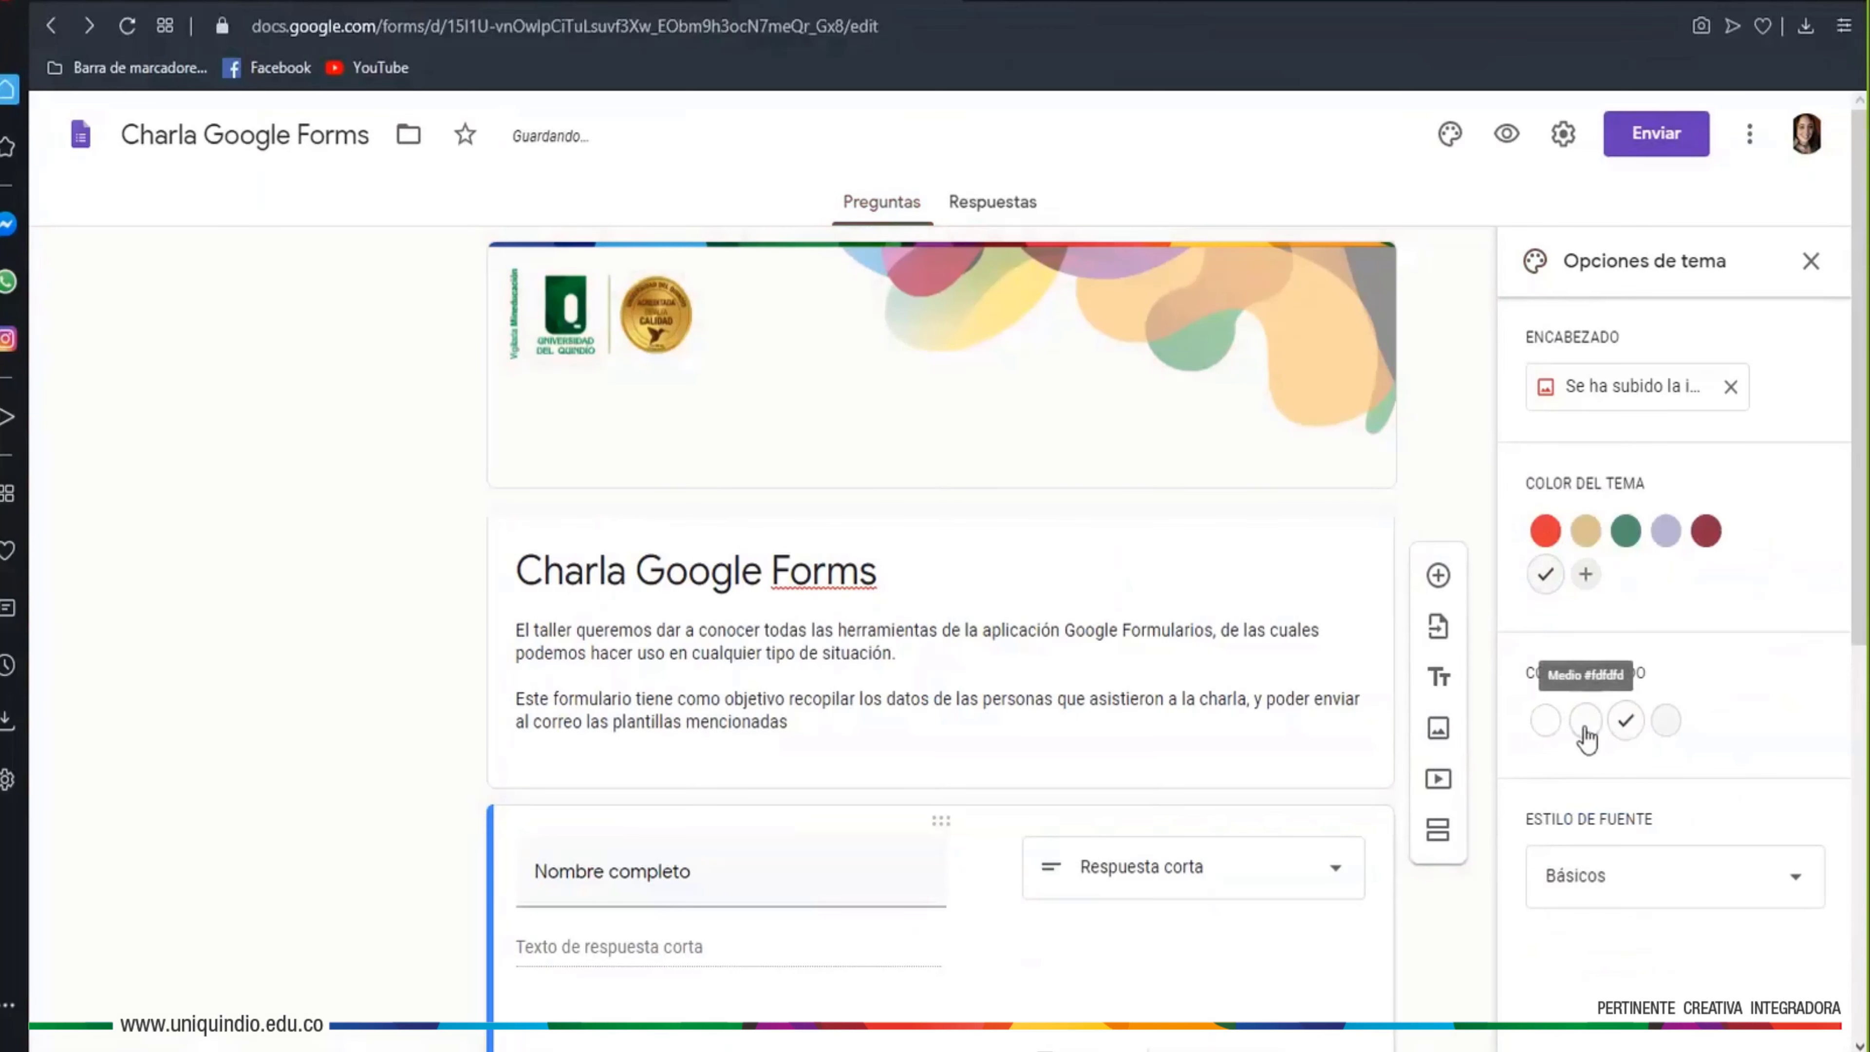
left_click(1545, 720)
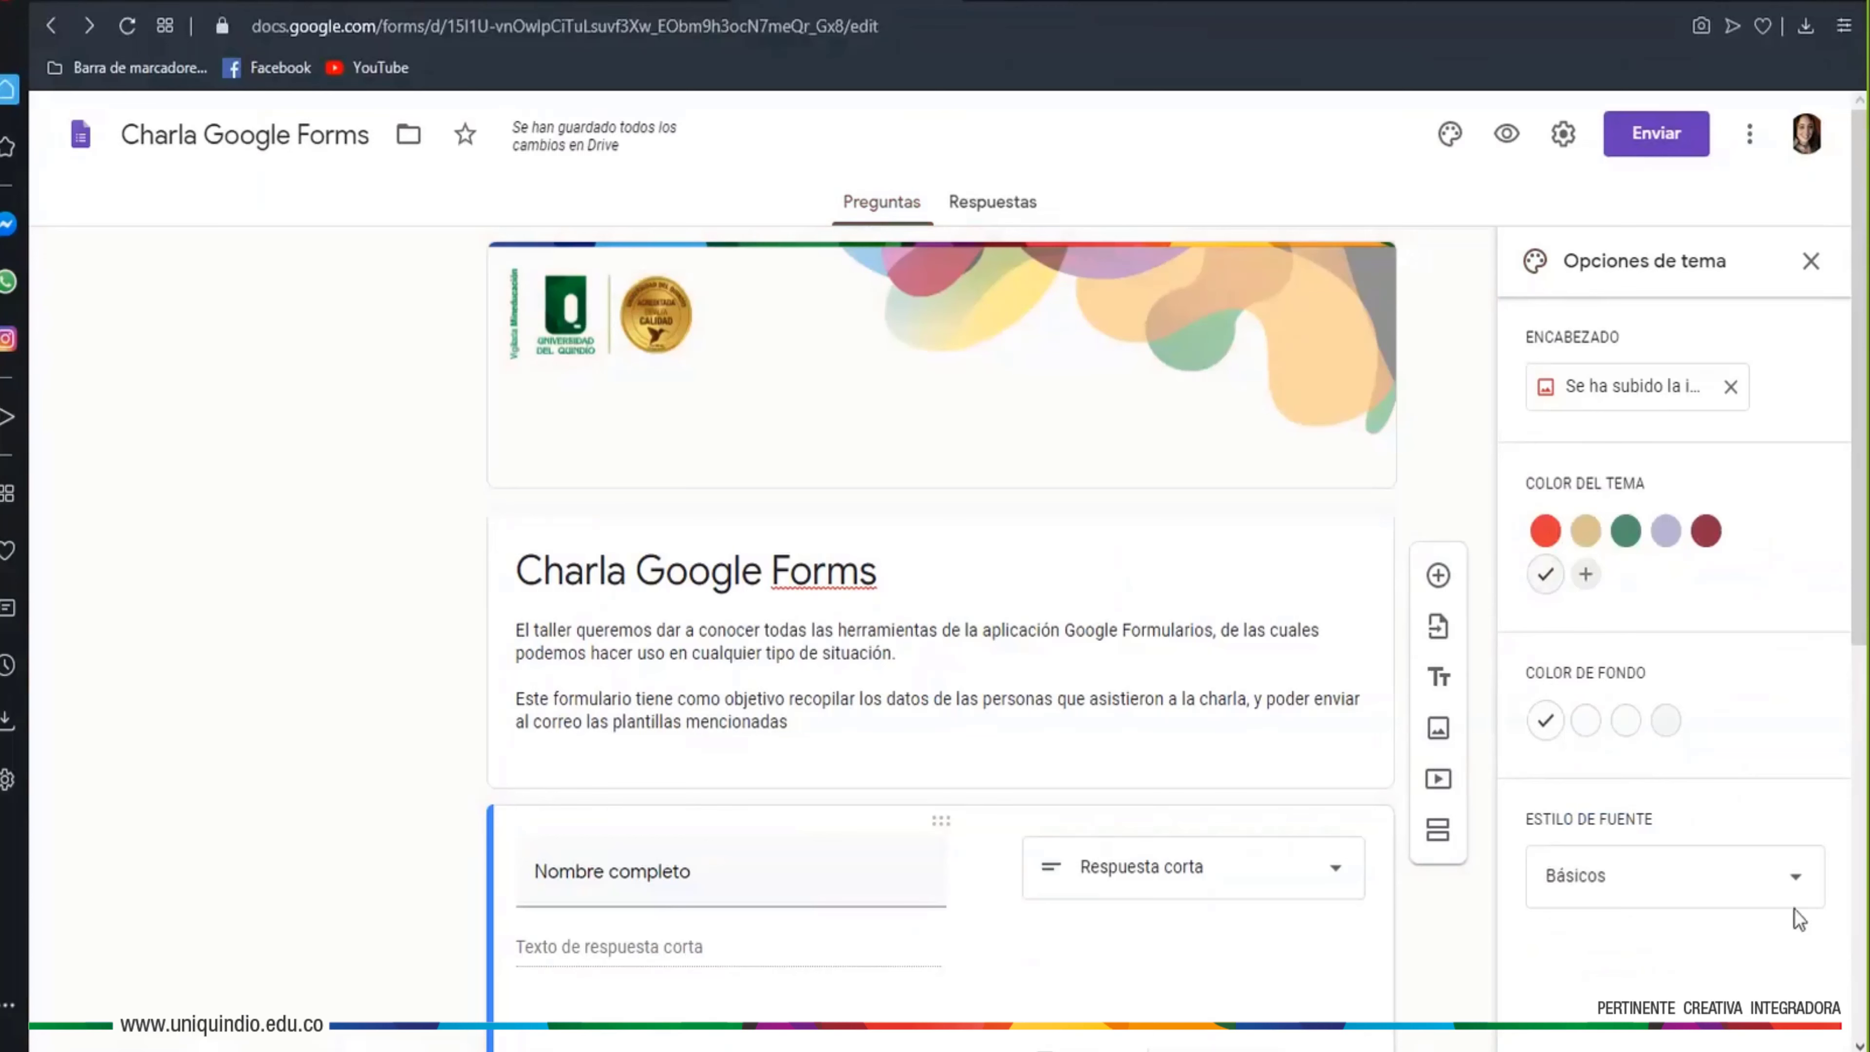
left_click(1803, 889)
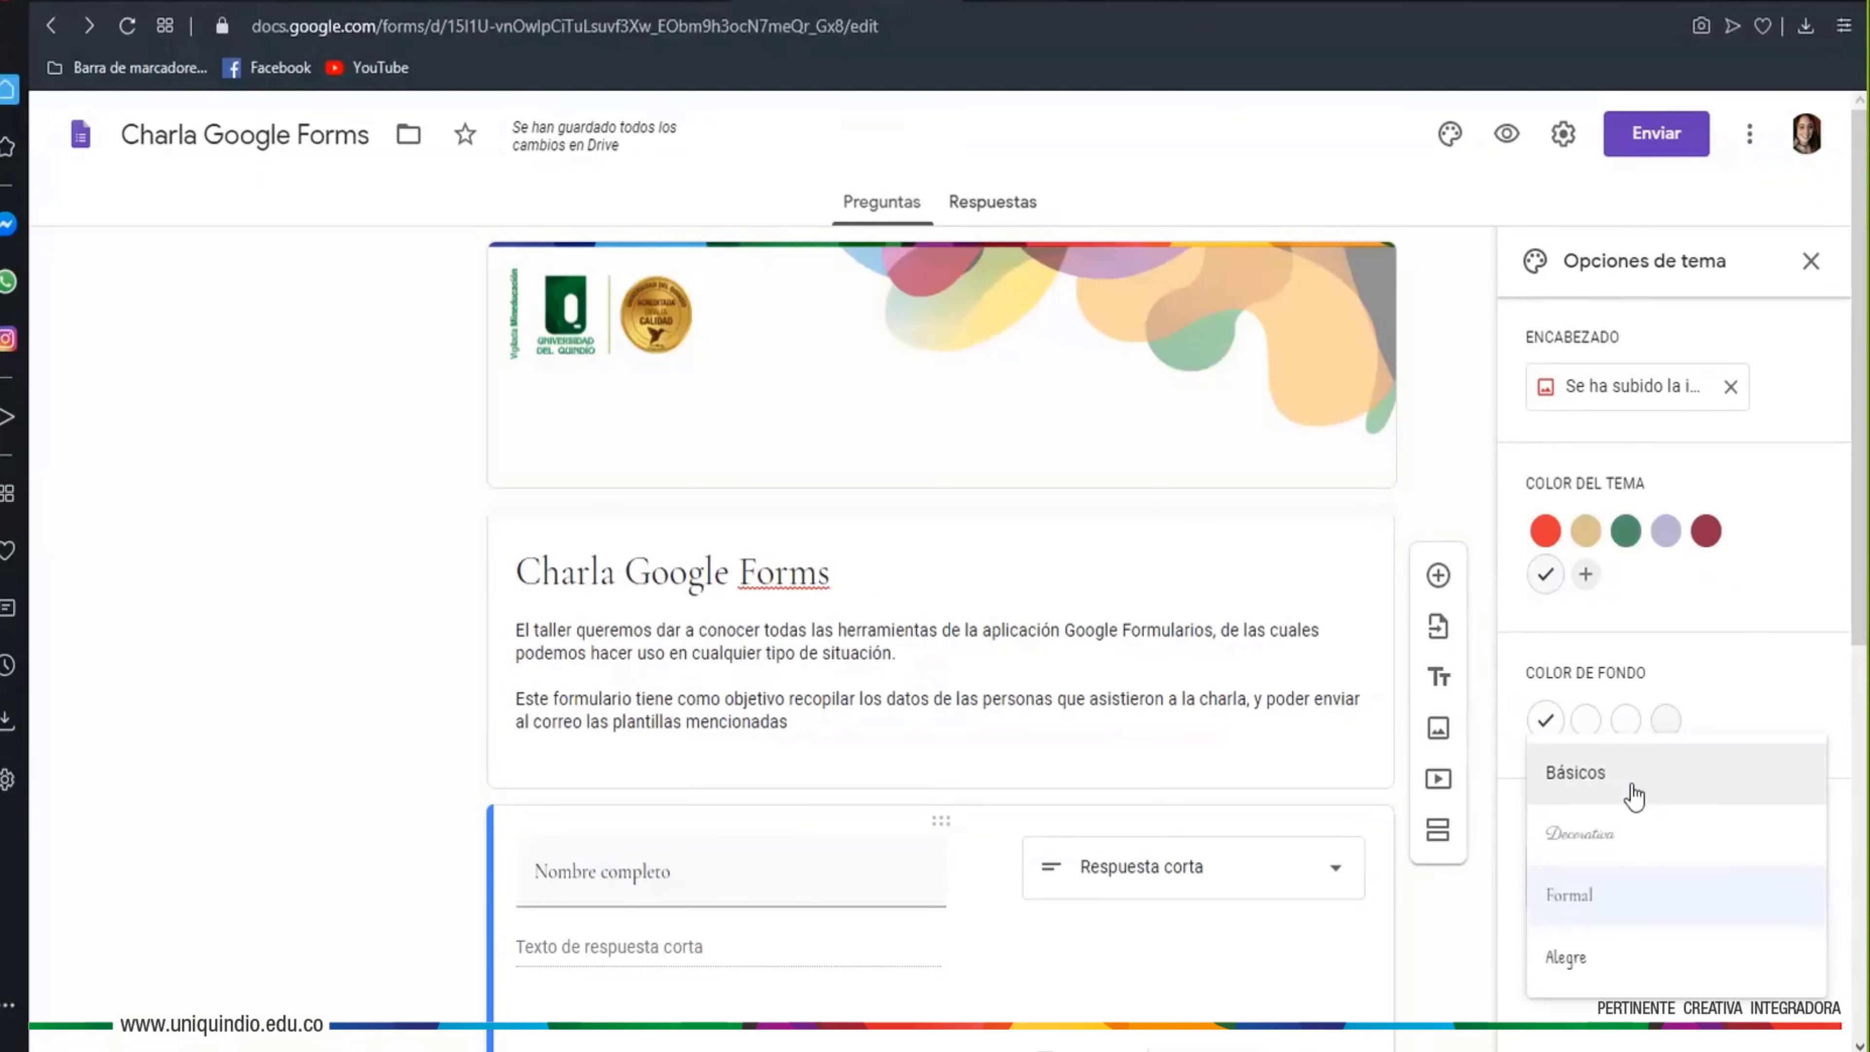
left_click(1610, 788)
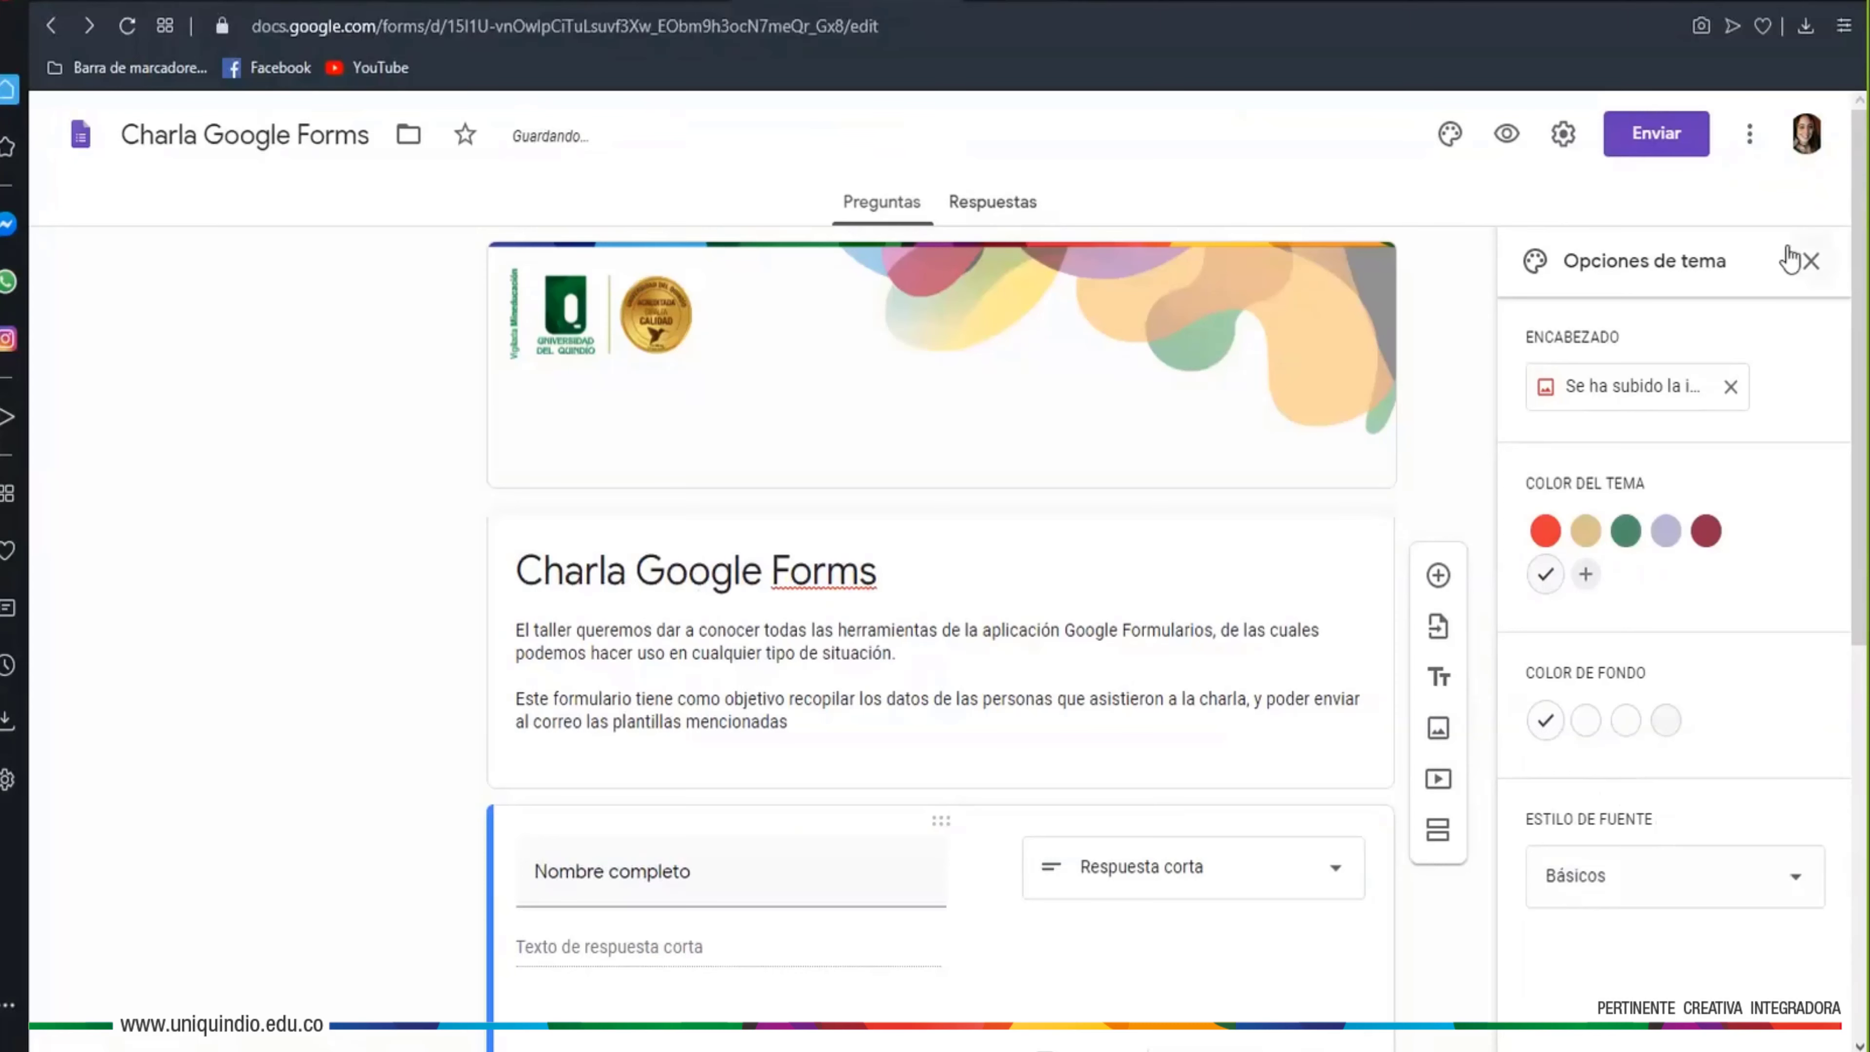
left_click(1805, 267)
Scroll down and select the Dependencia question card
scroll(1675, 556, "down", 2)
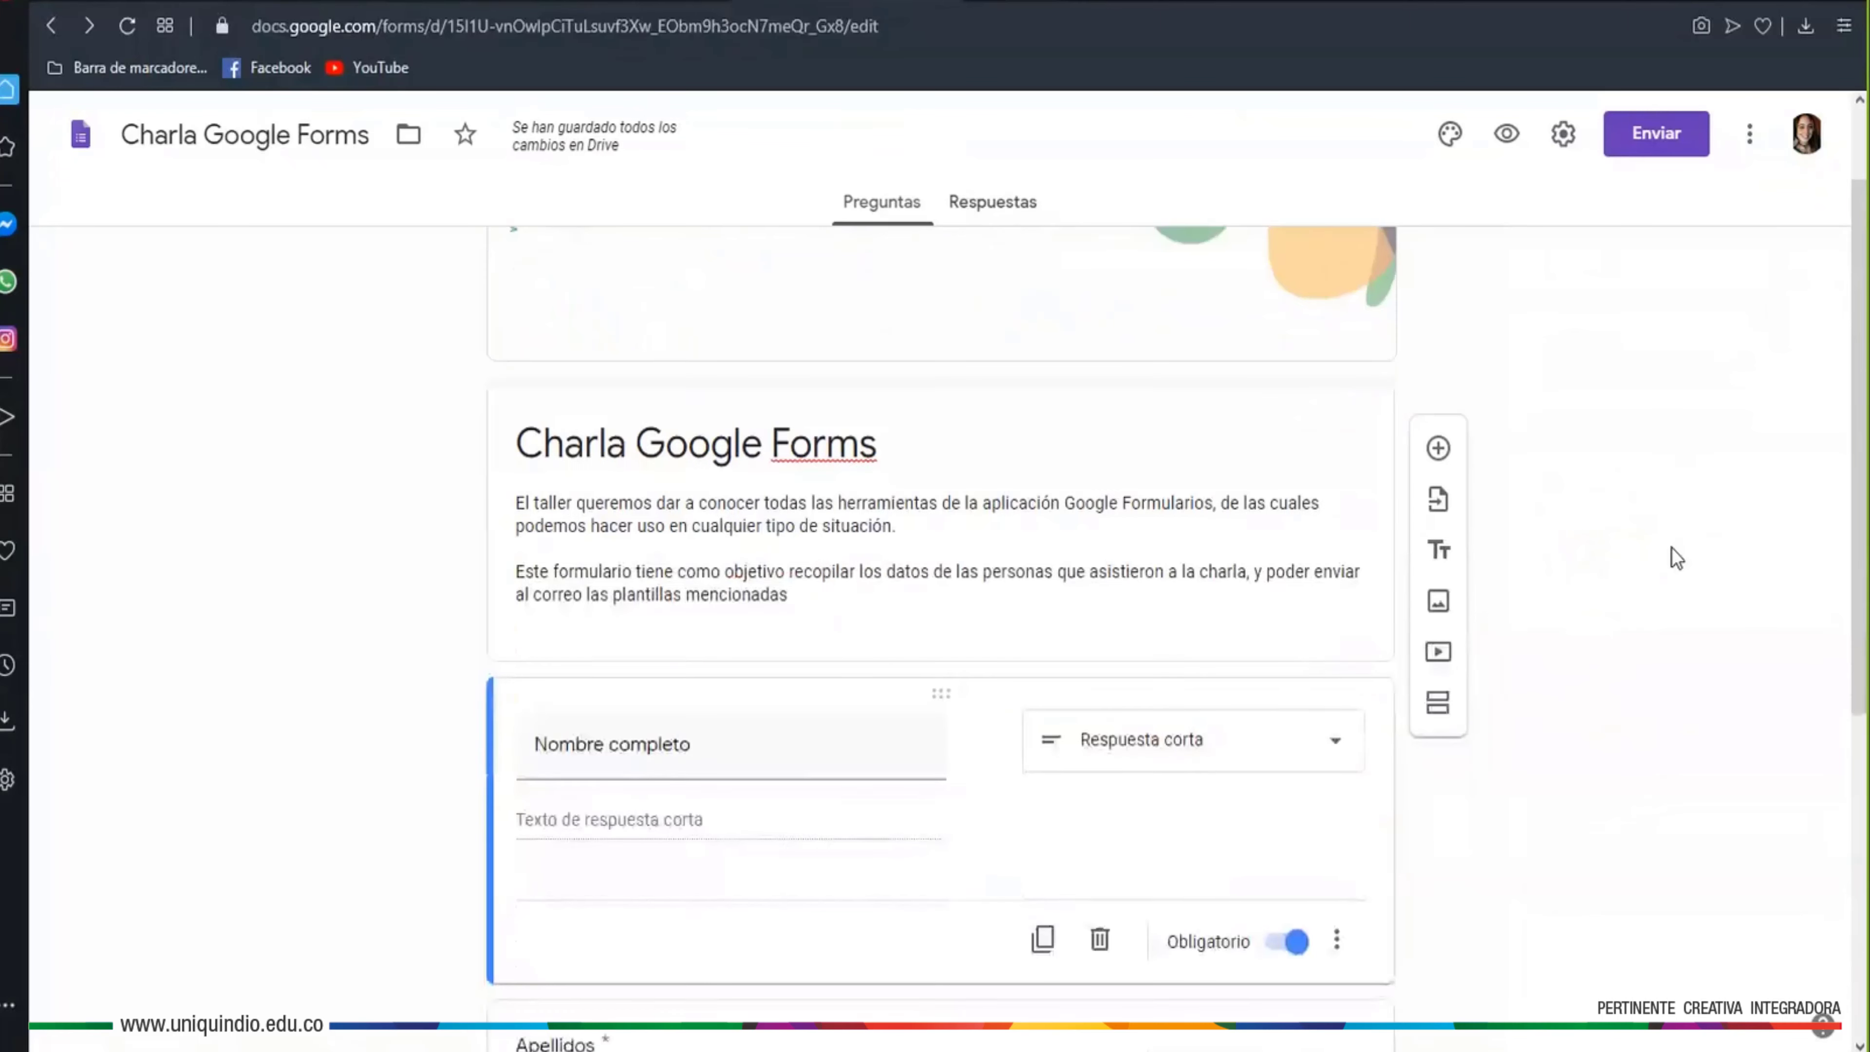
scroll(1675, 556, "up", 2)
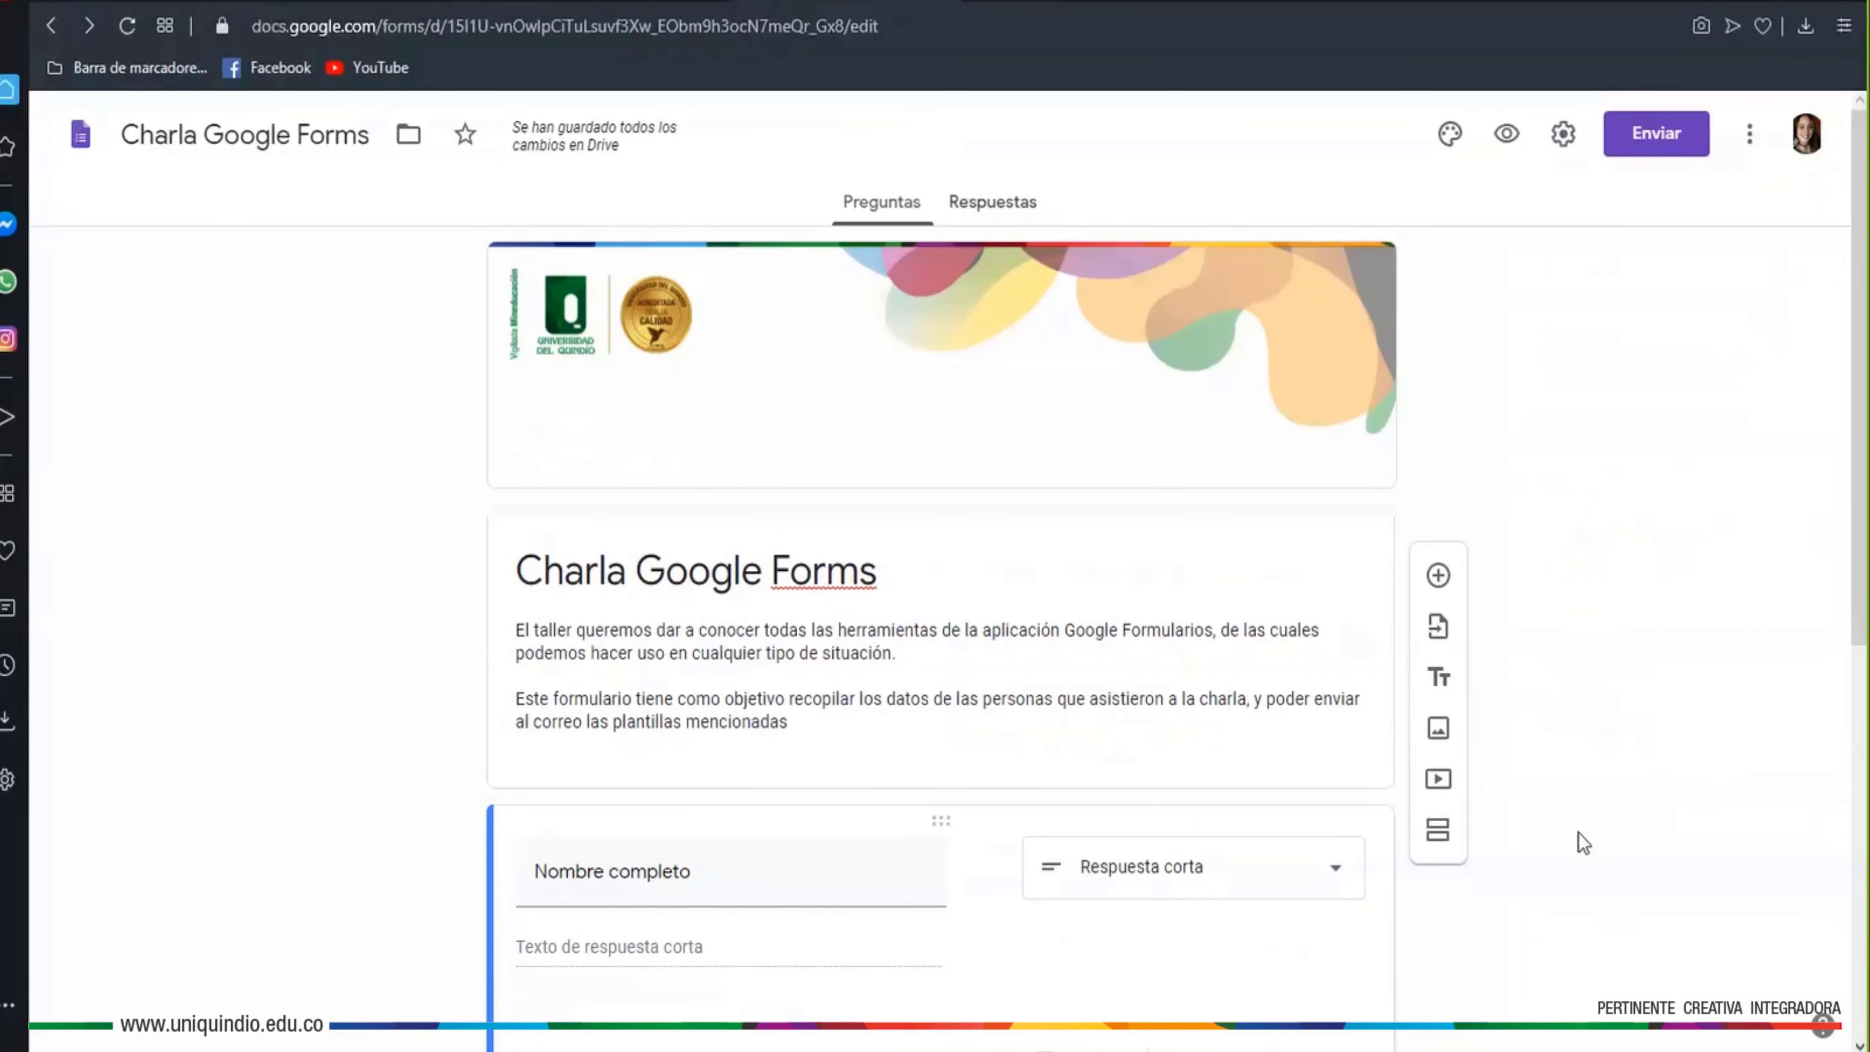
scroll(1520, 707, "down", 1)
scroll(1519, 707, "down", 7)
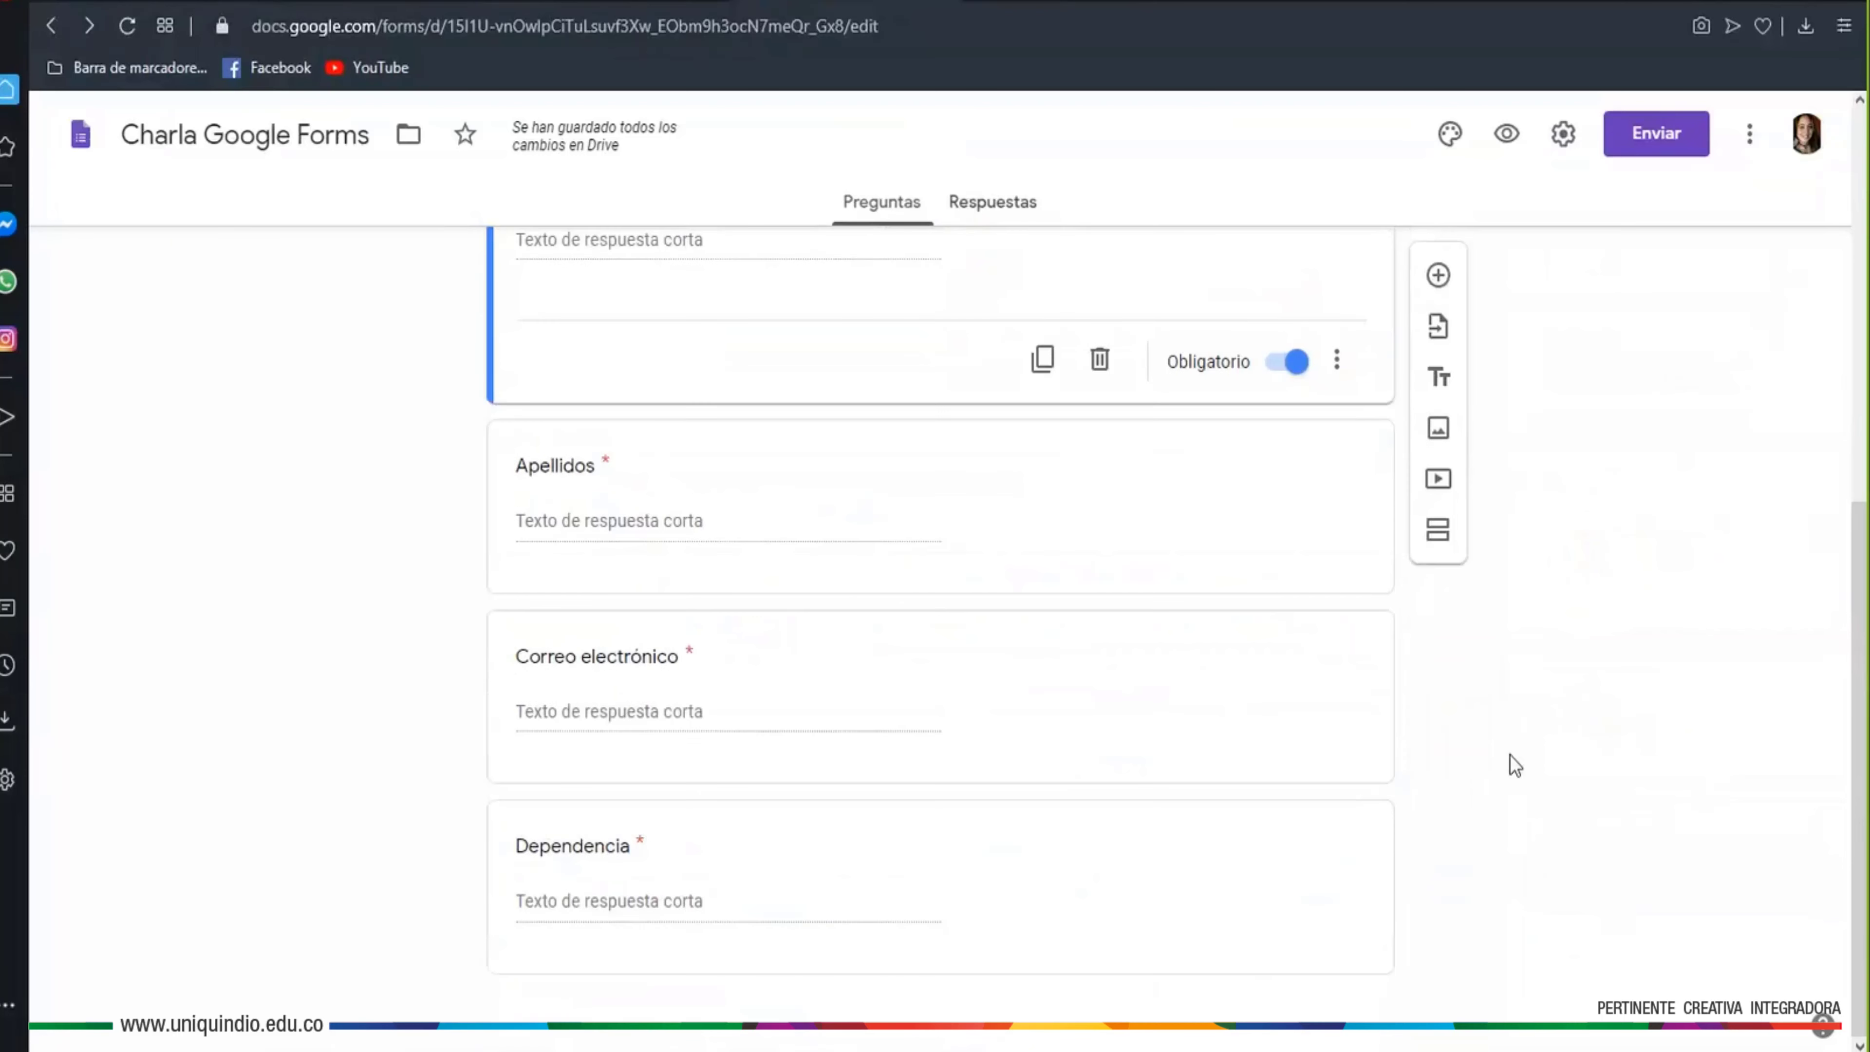
left_click(1334, 884)
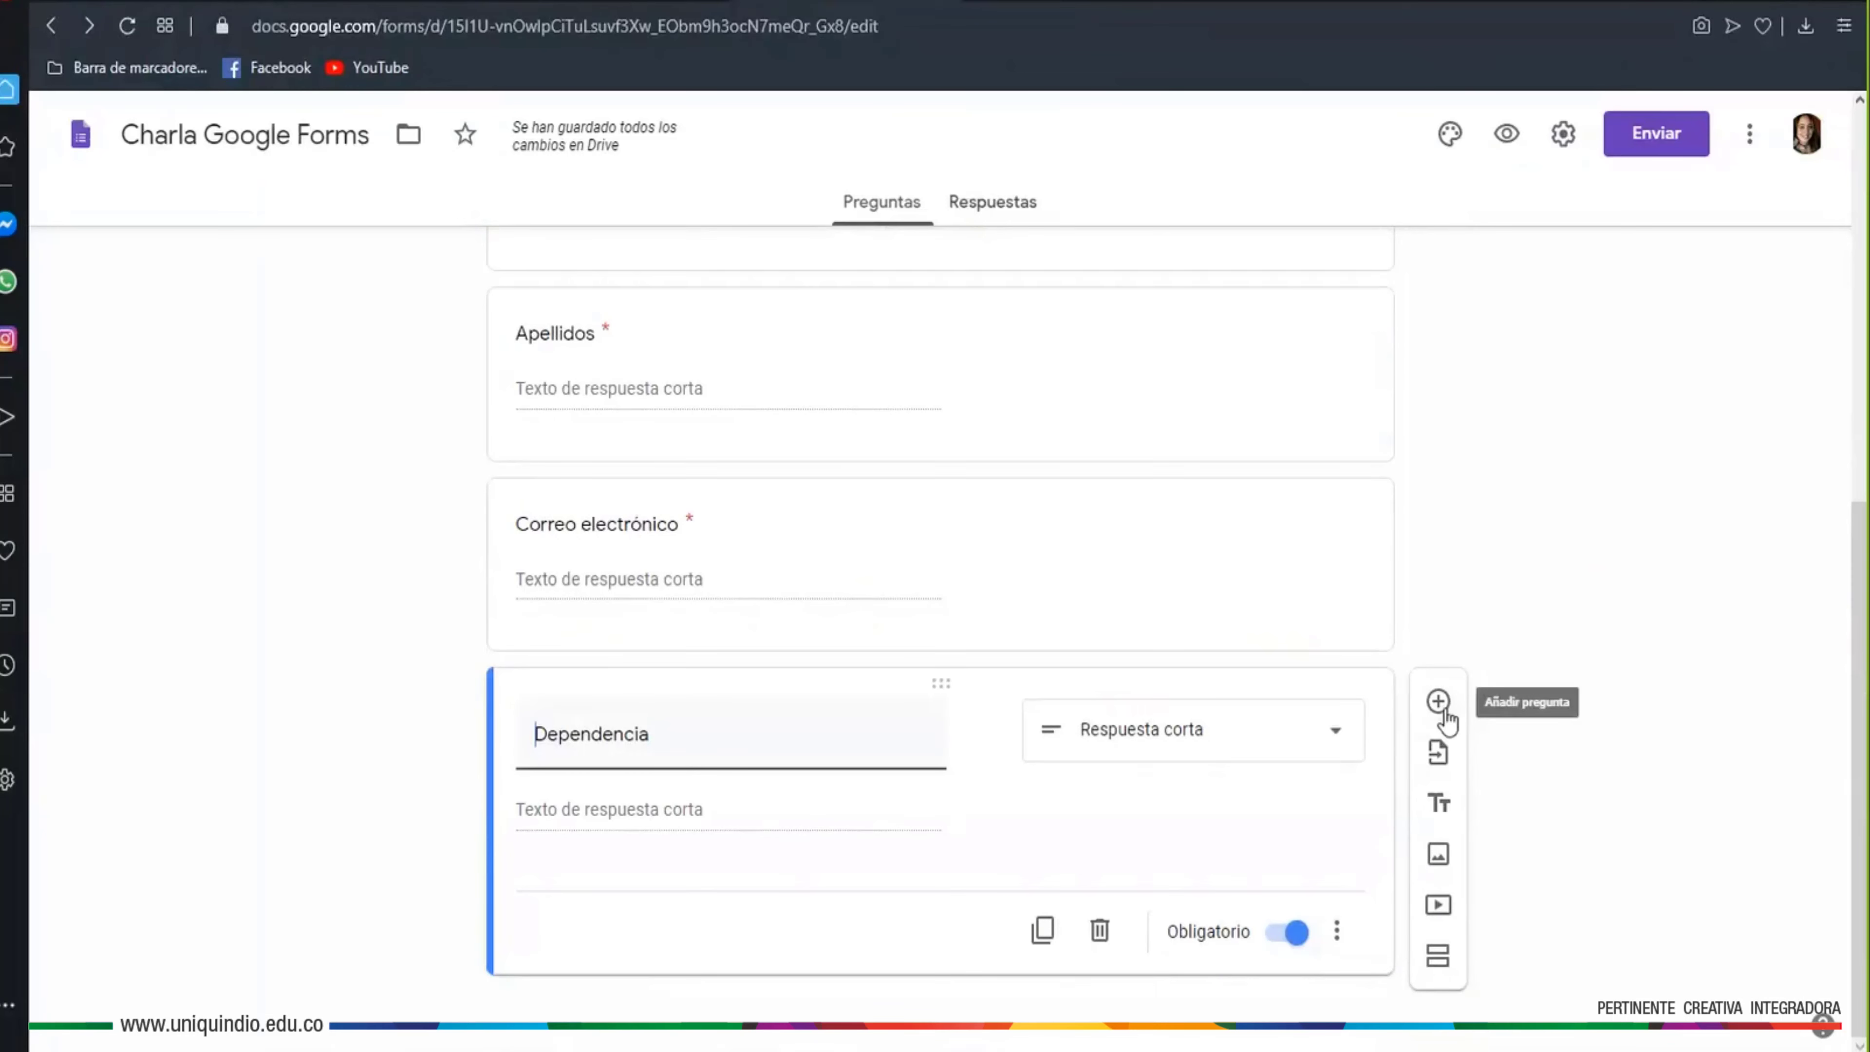
Upload the university banner image after Dependencia and title it '¡Gracias por participar!'
left_click(1437, 854)
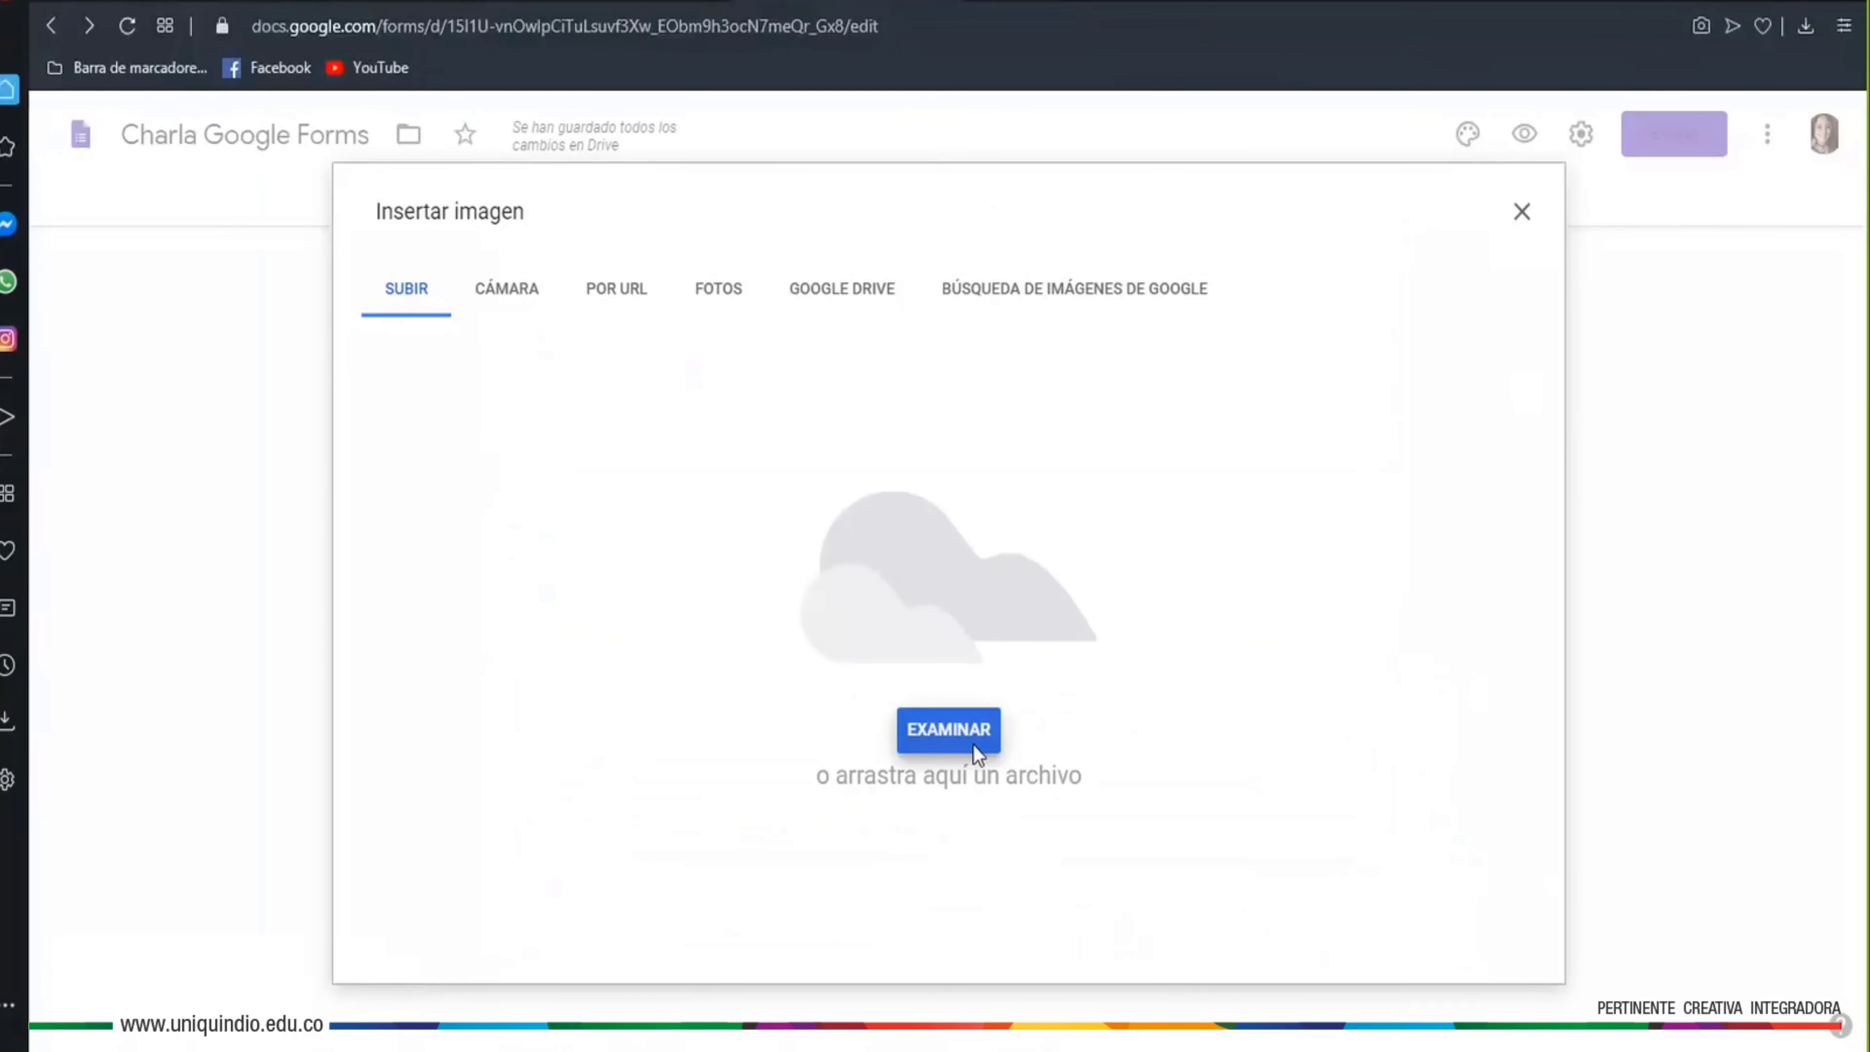
left_click(974, 745)
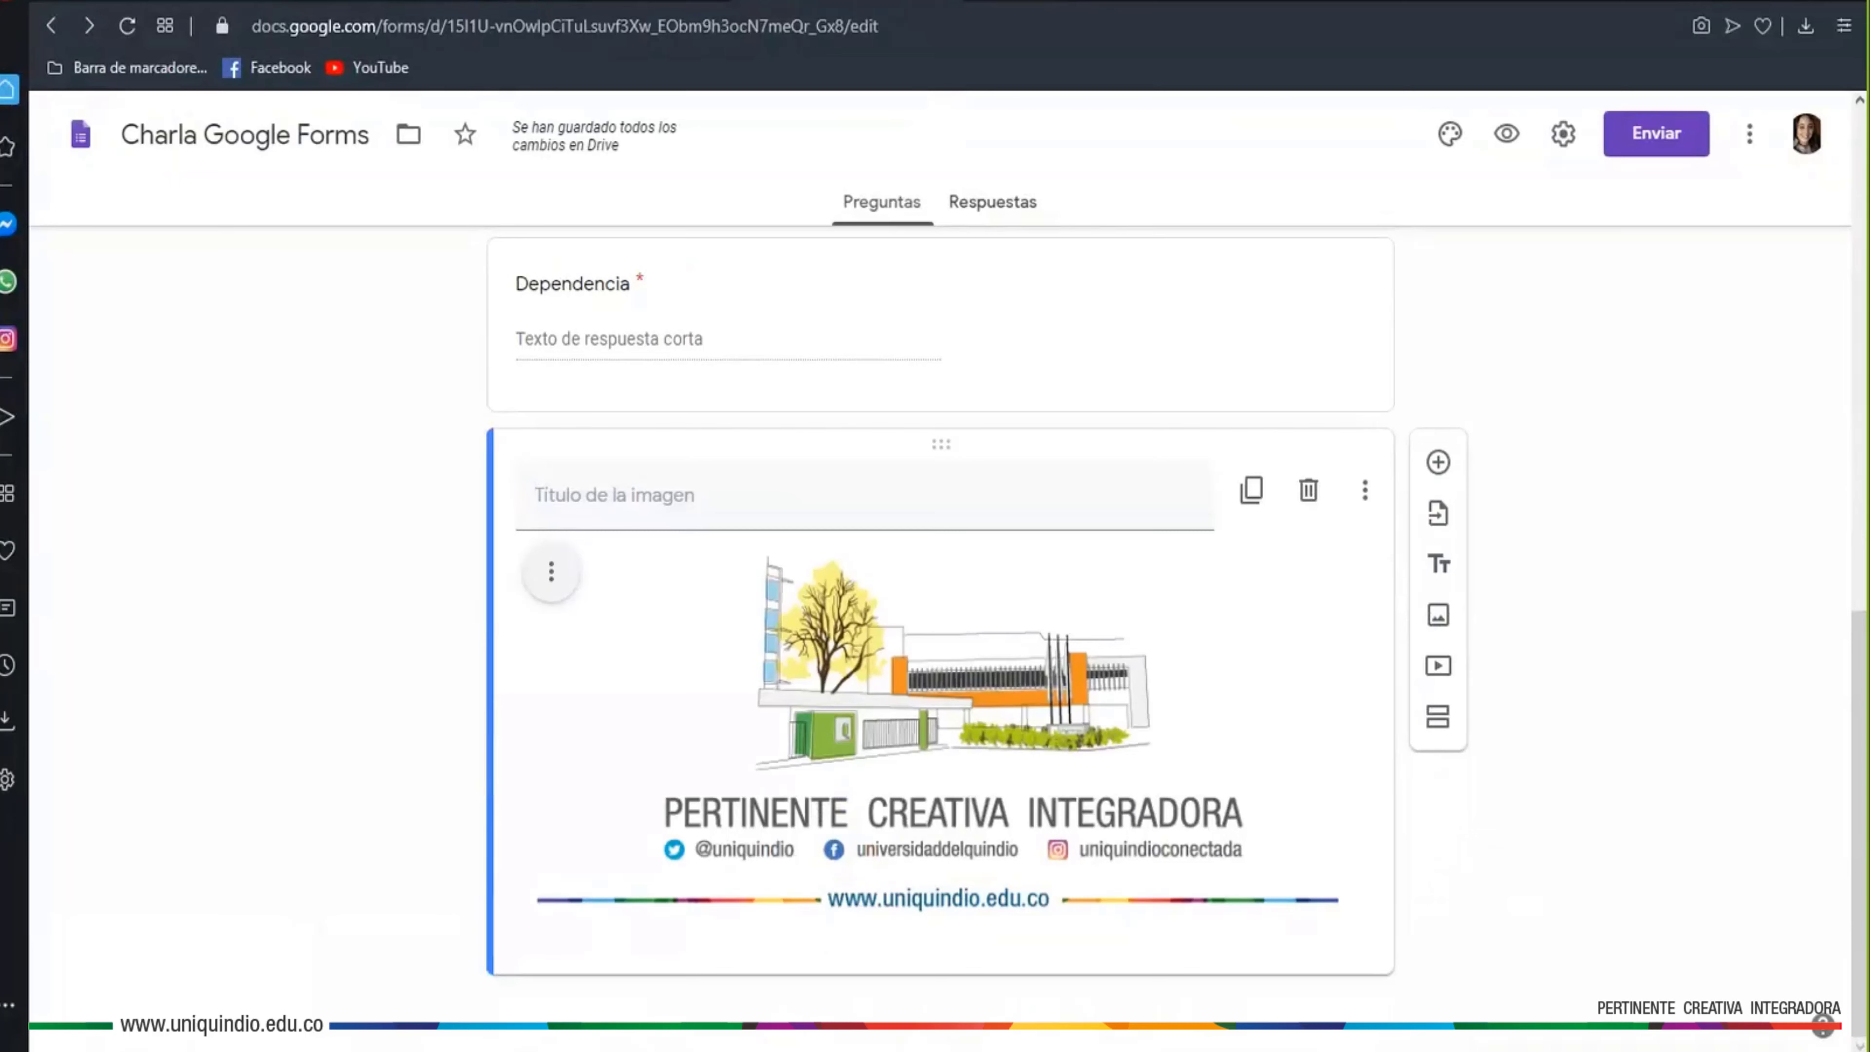
left_click(930, 489)
type("¡Gracias por participar!")
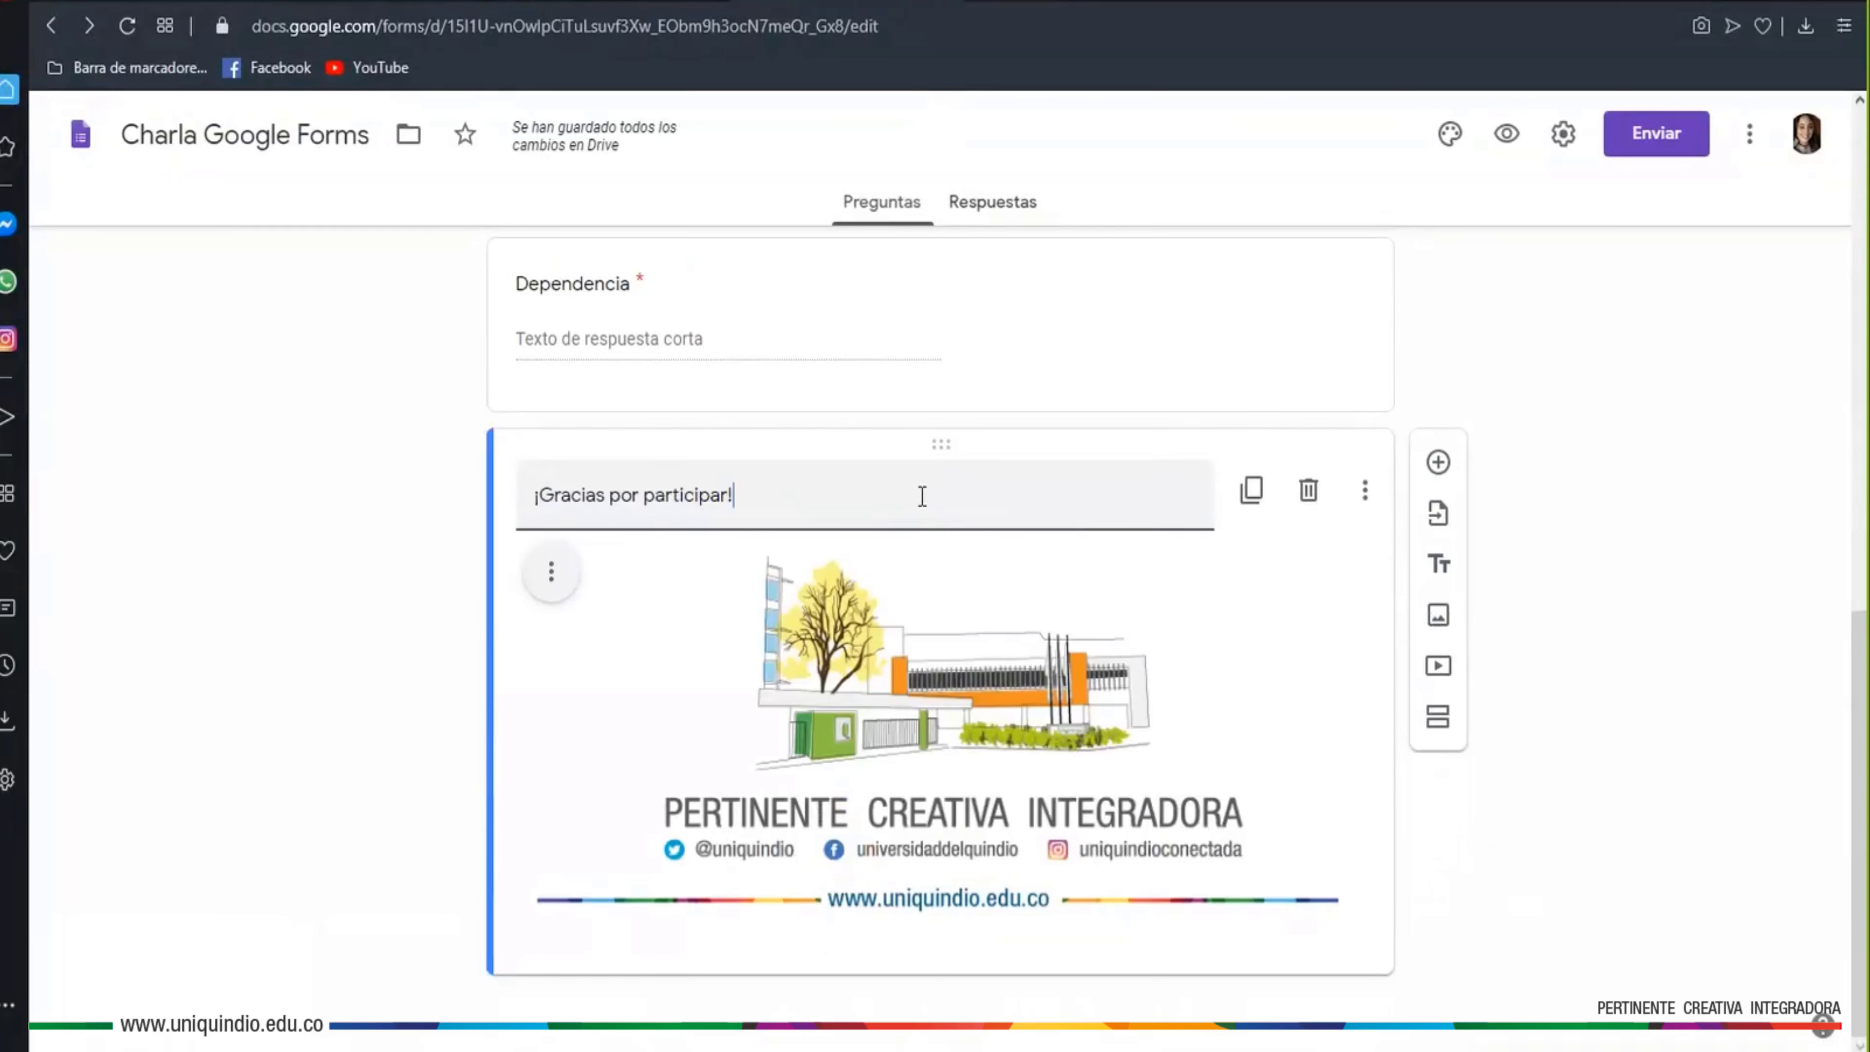
scroll(1601, 821, "up", 15)
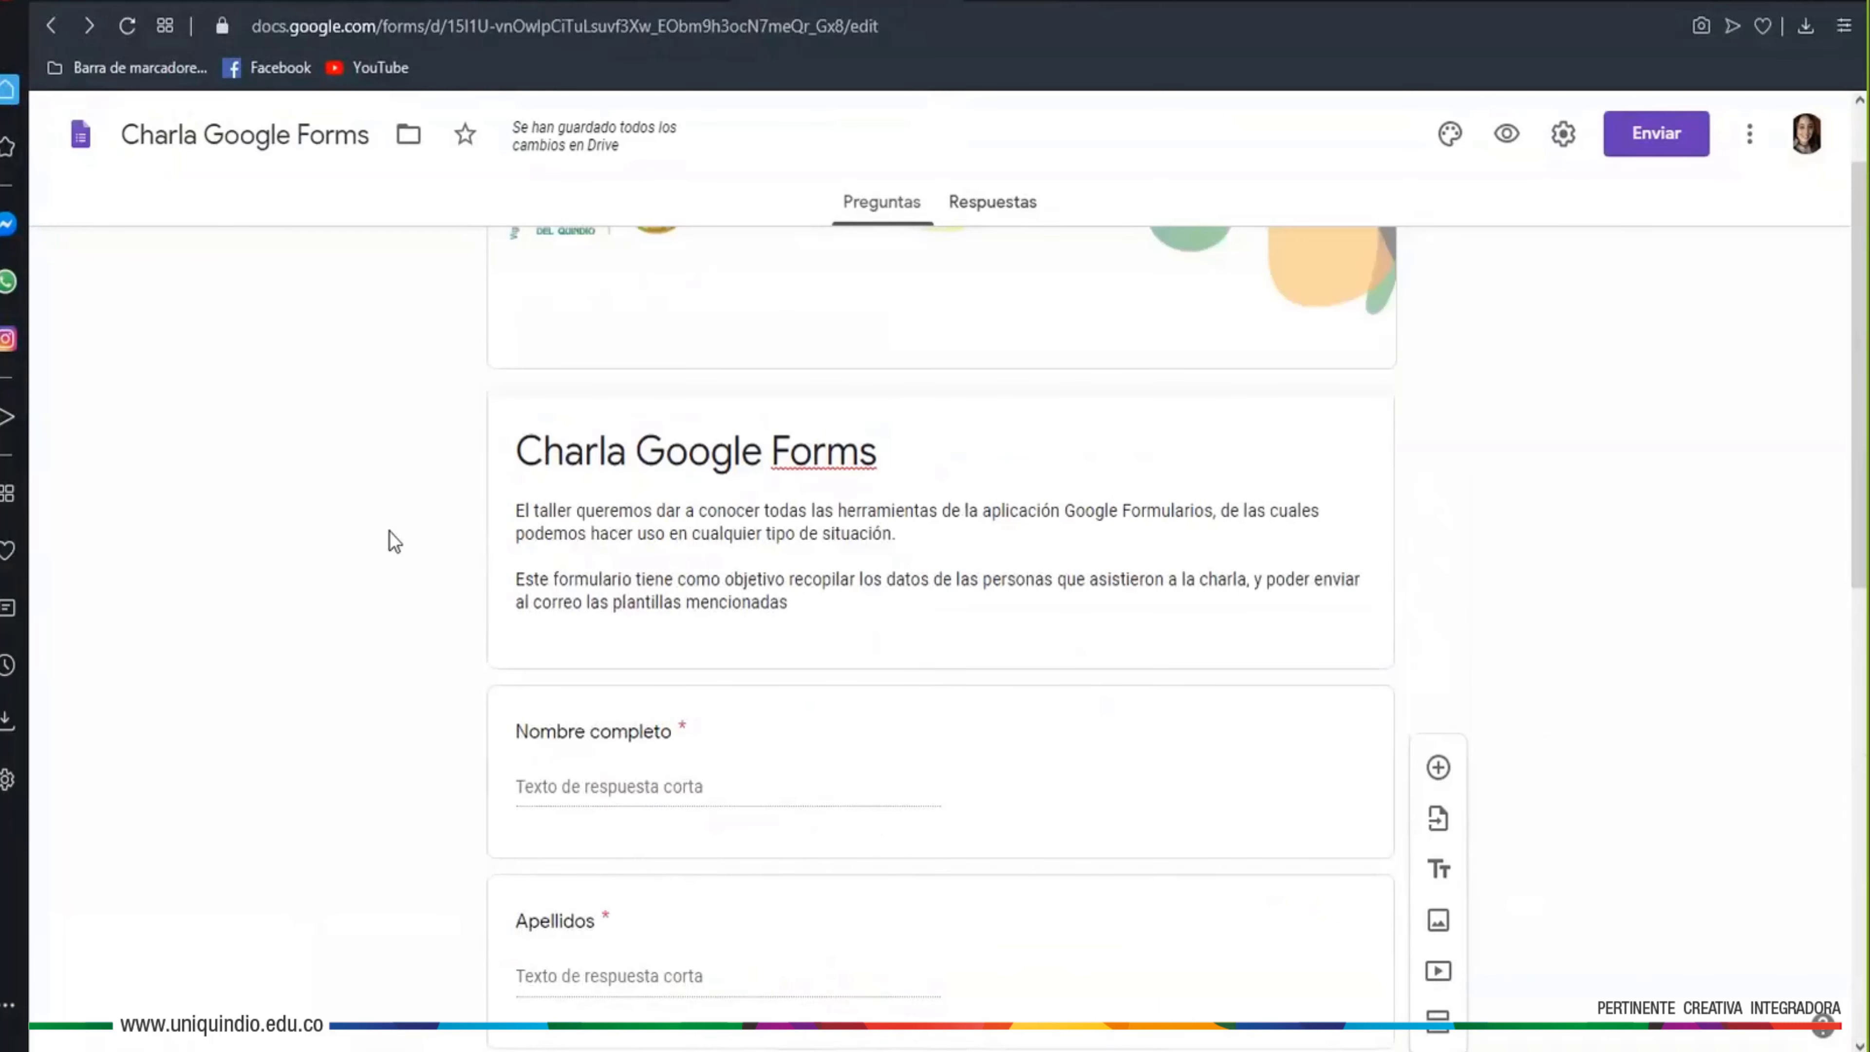
scroll(398, 560, "down", 5)
scroll(399, 563, "down", 9)
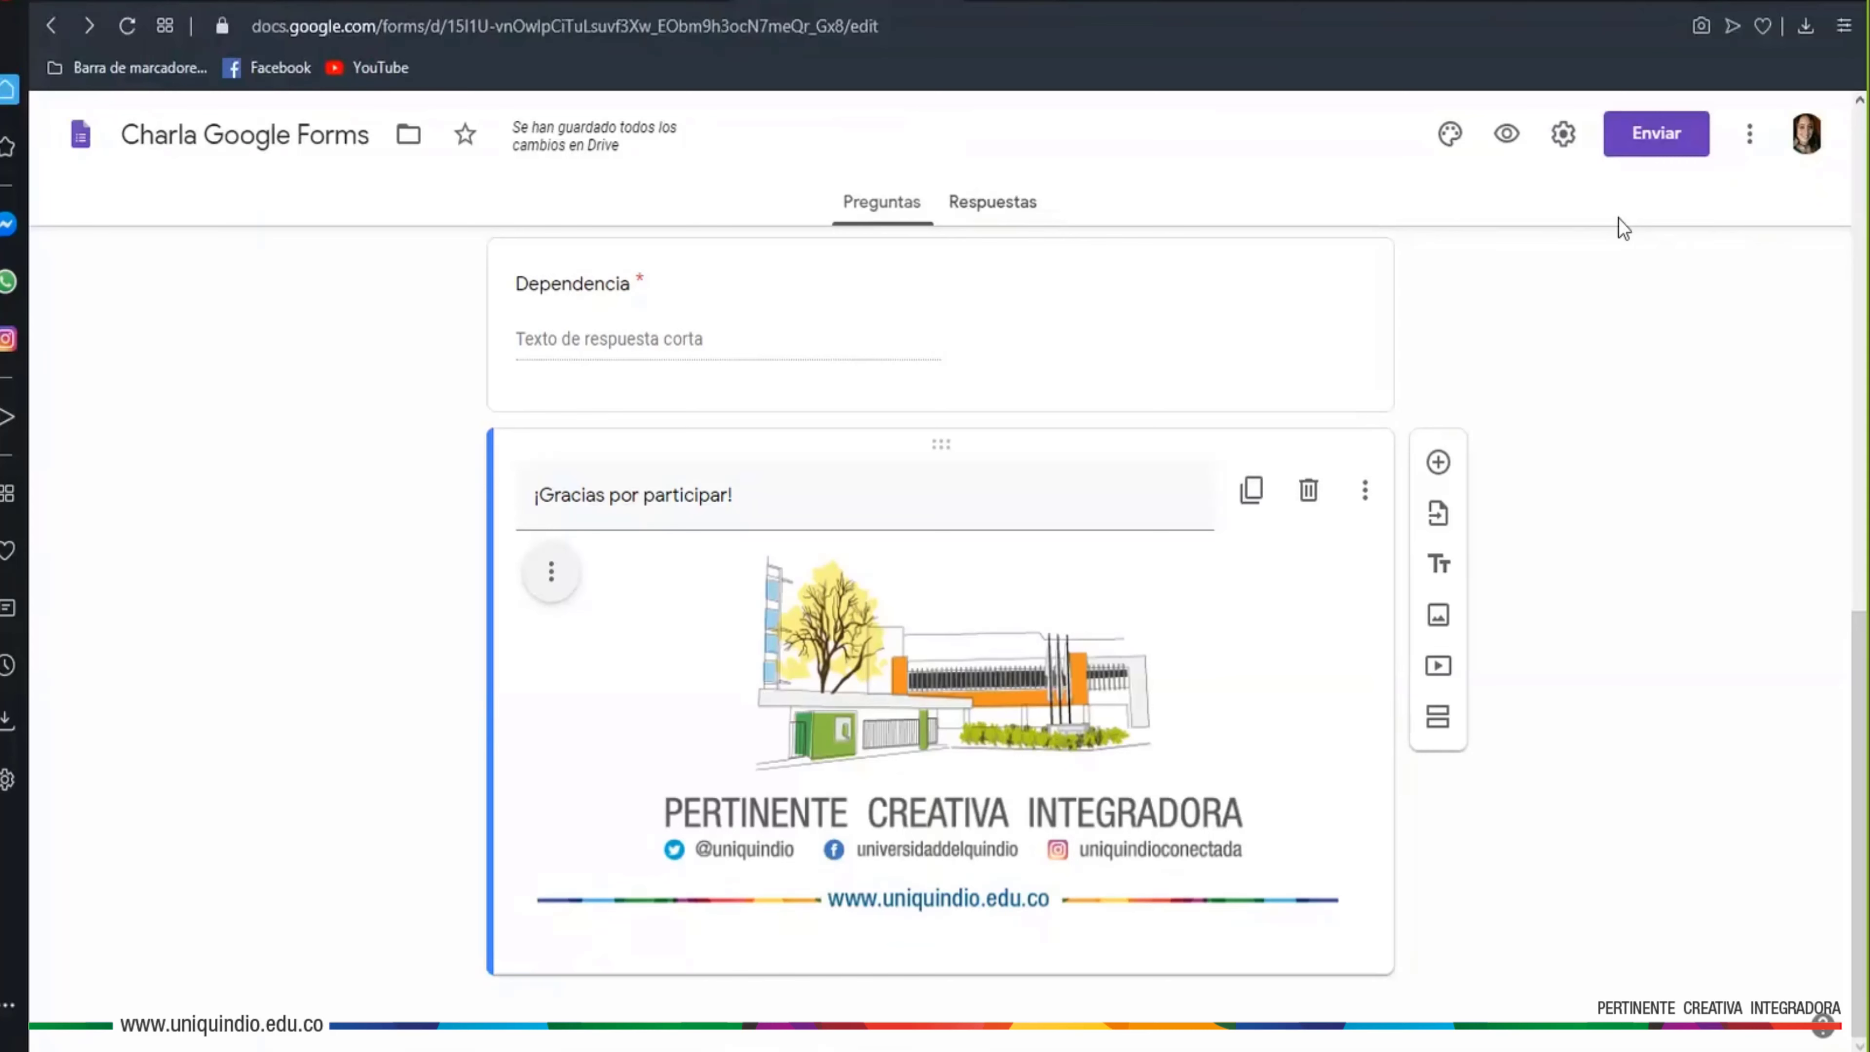
Email the 'Charla Google Forms' invitation to two university recipients picked from the address suggestions
left_click(1635, 153)
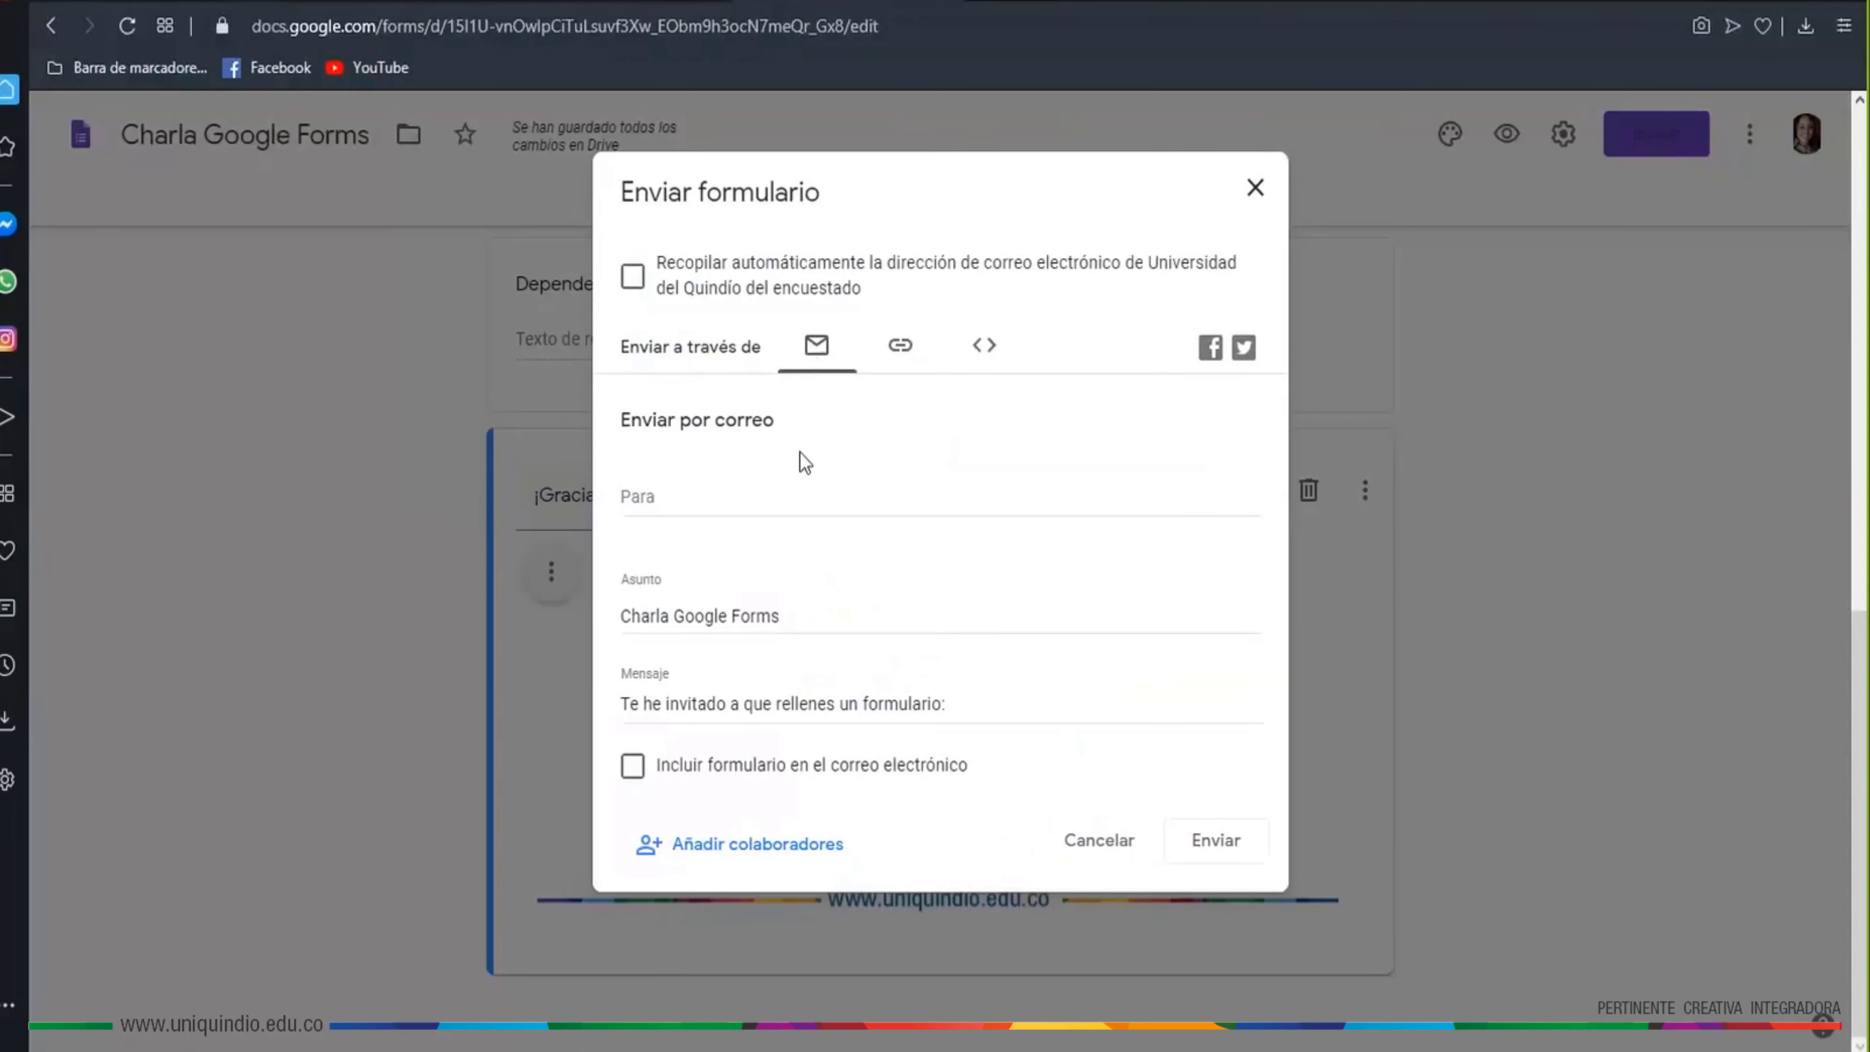
left_click(666, 503)
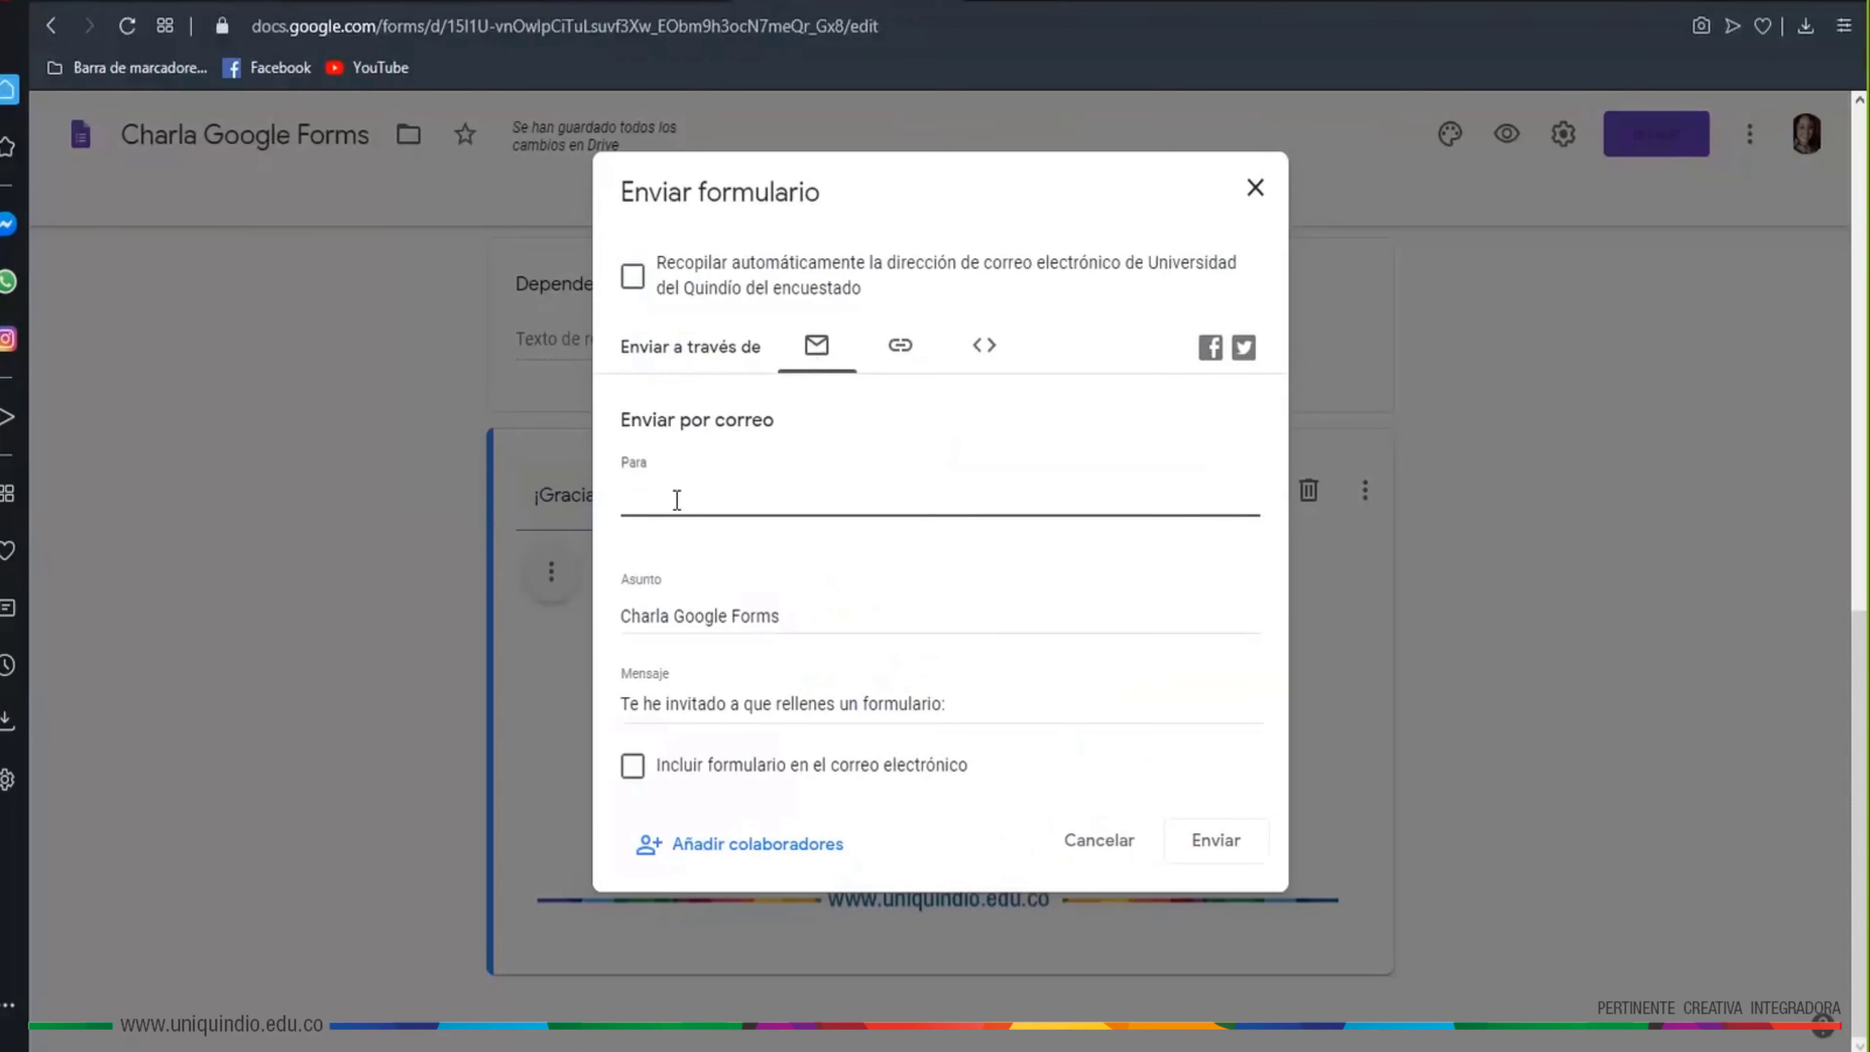
key("ctrl+v")
type("sonia")
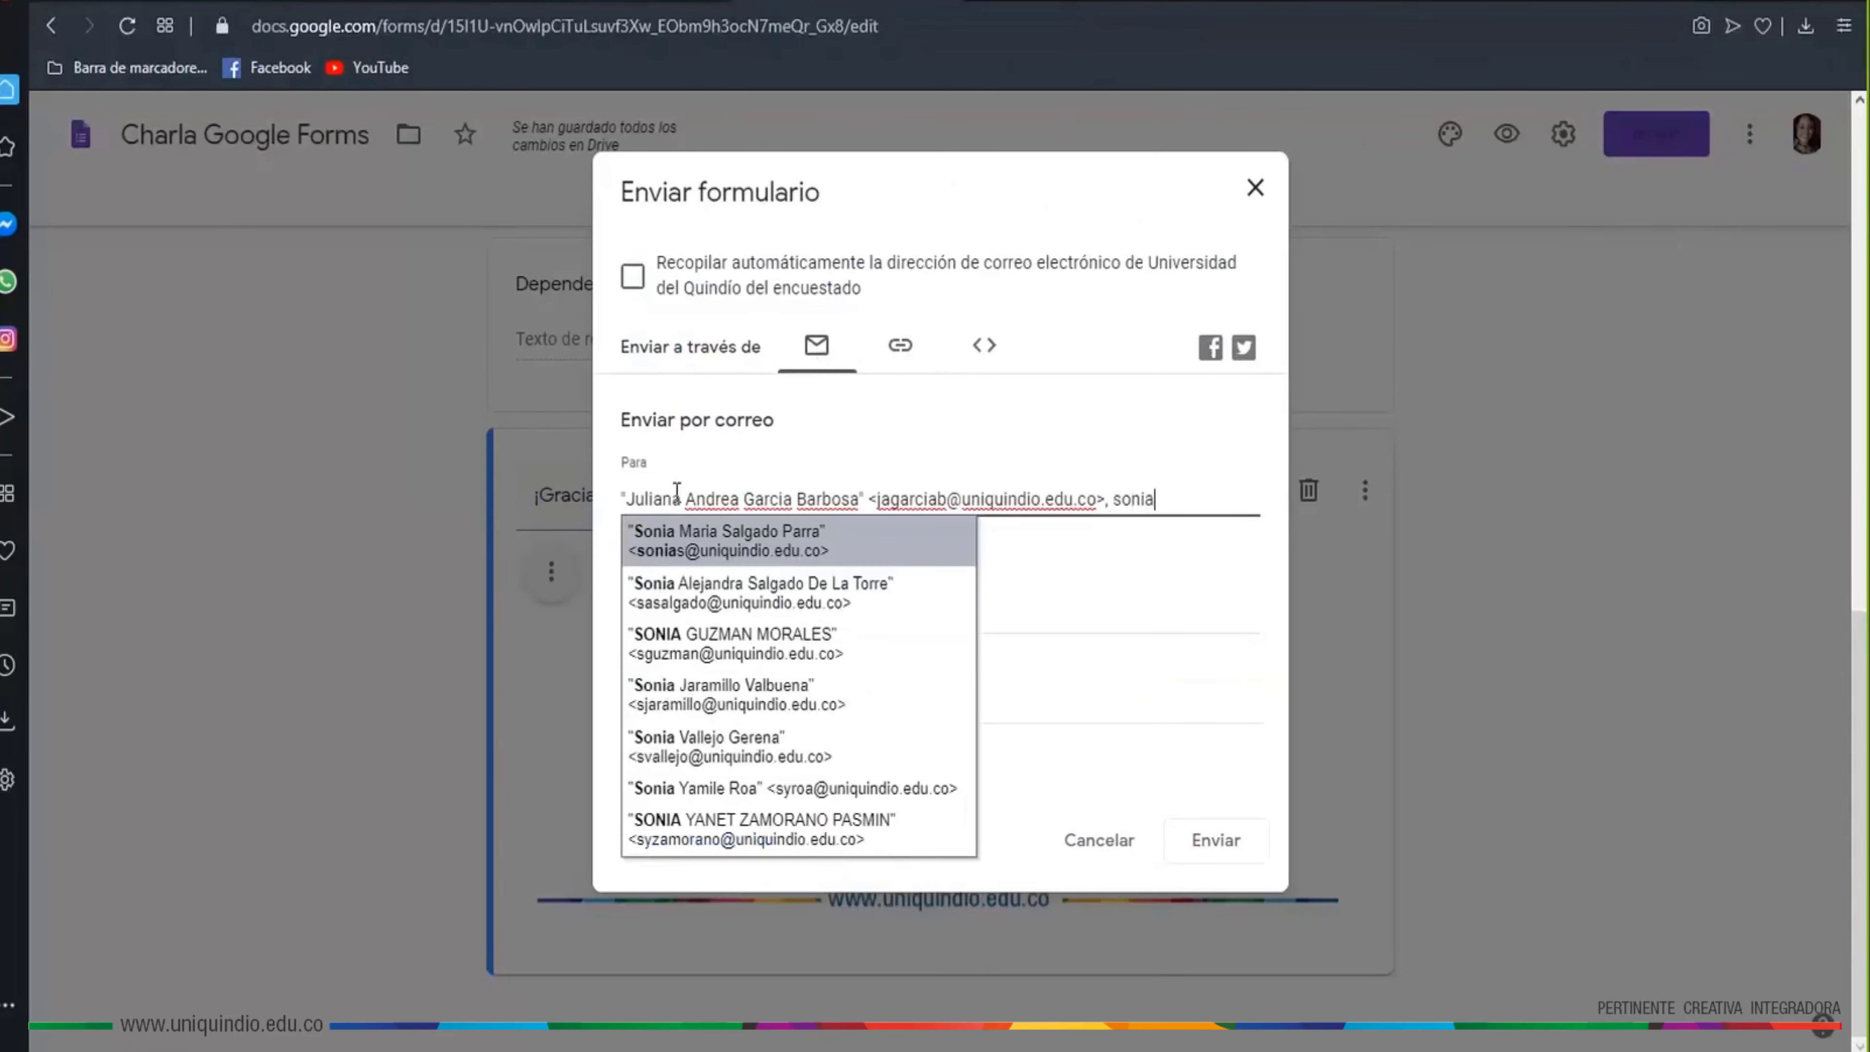
key("Return")
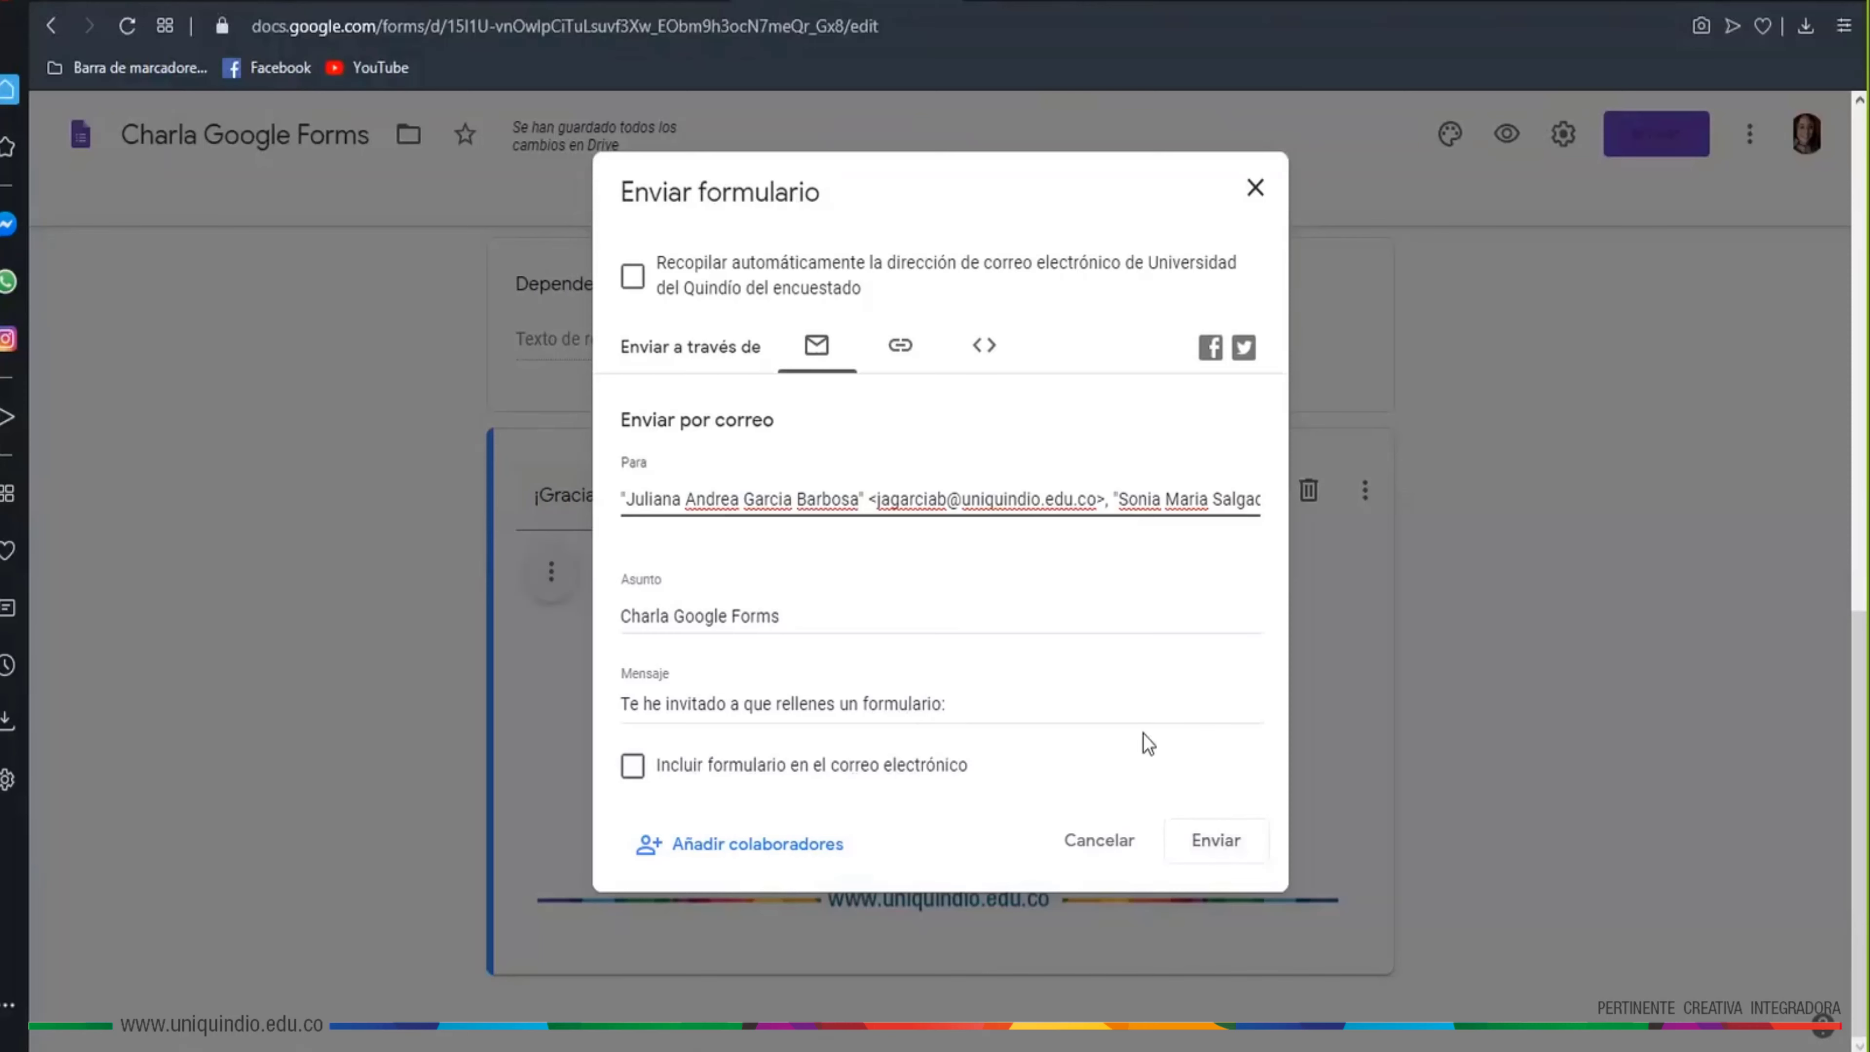
left_click(985, 704)
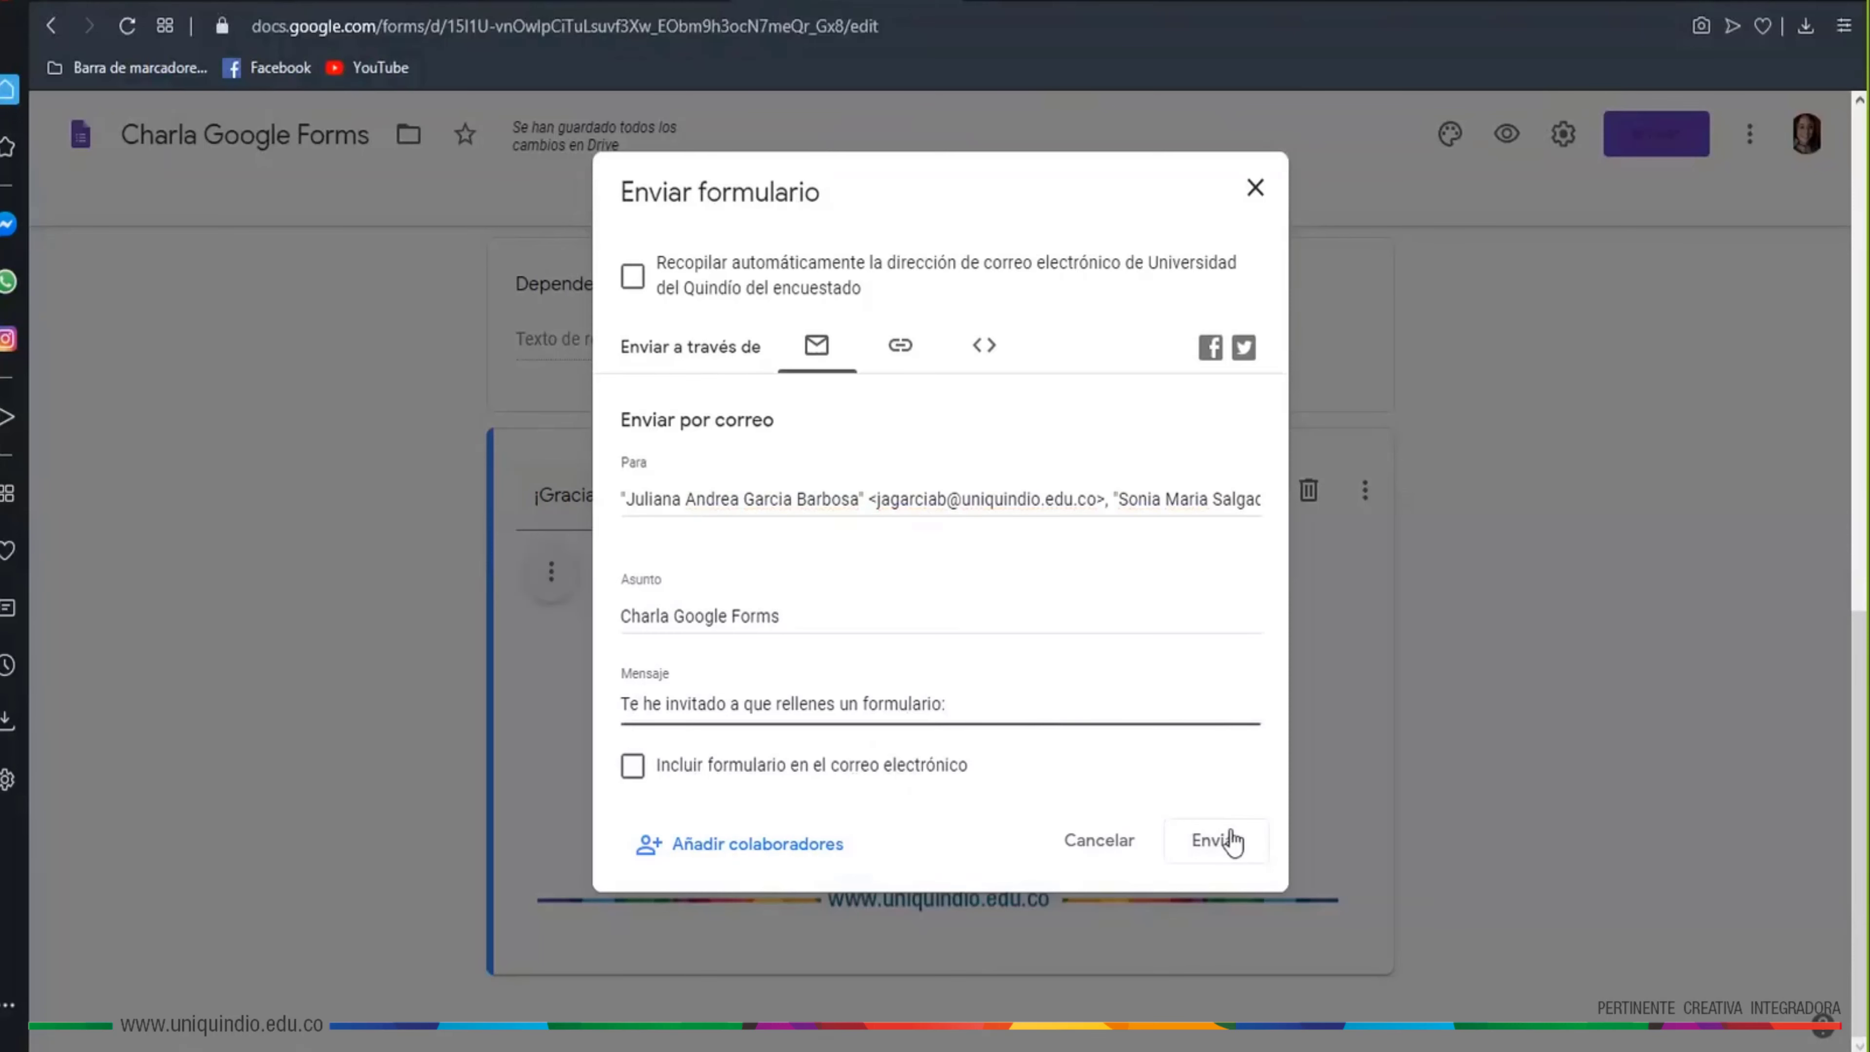
left_click(1211, 846)
left_click(1211, 846)
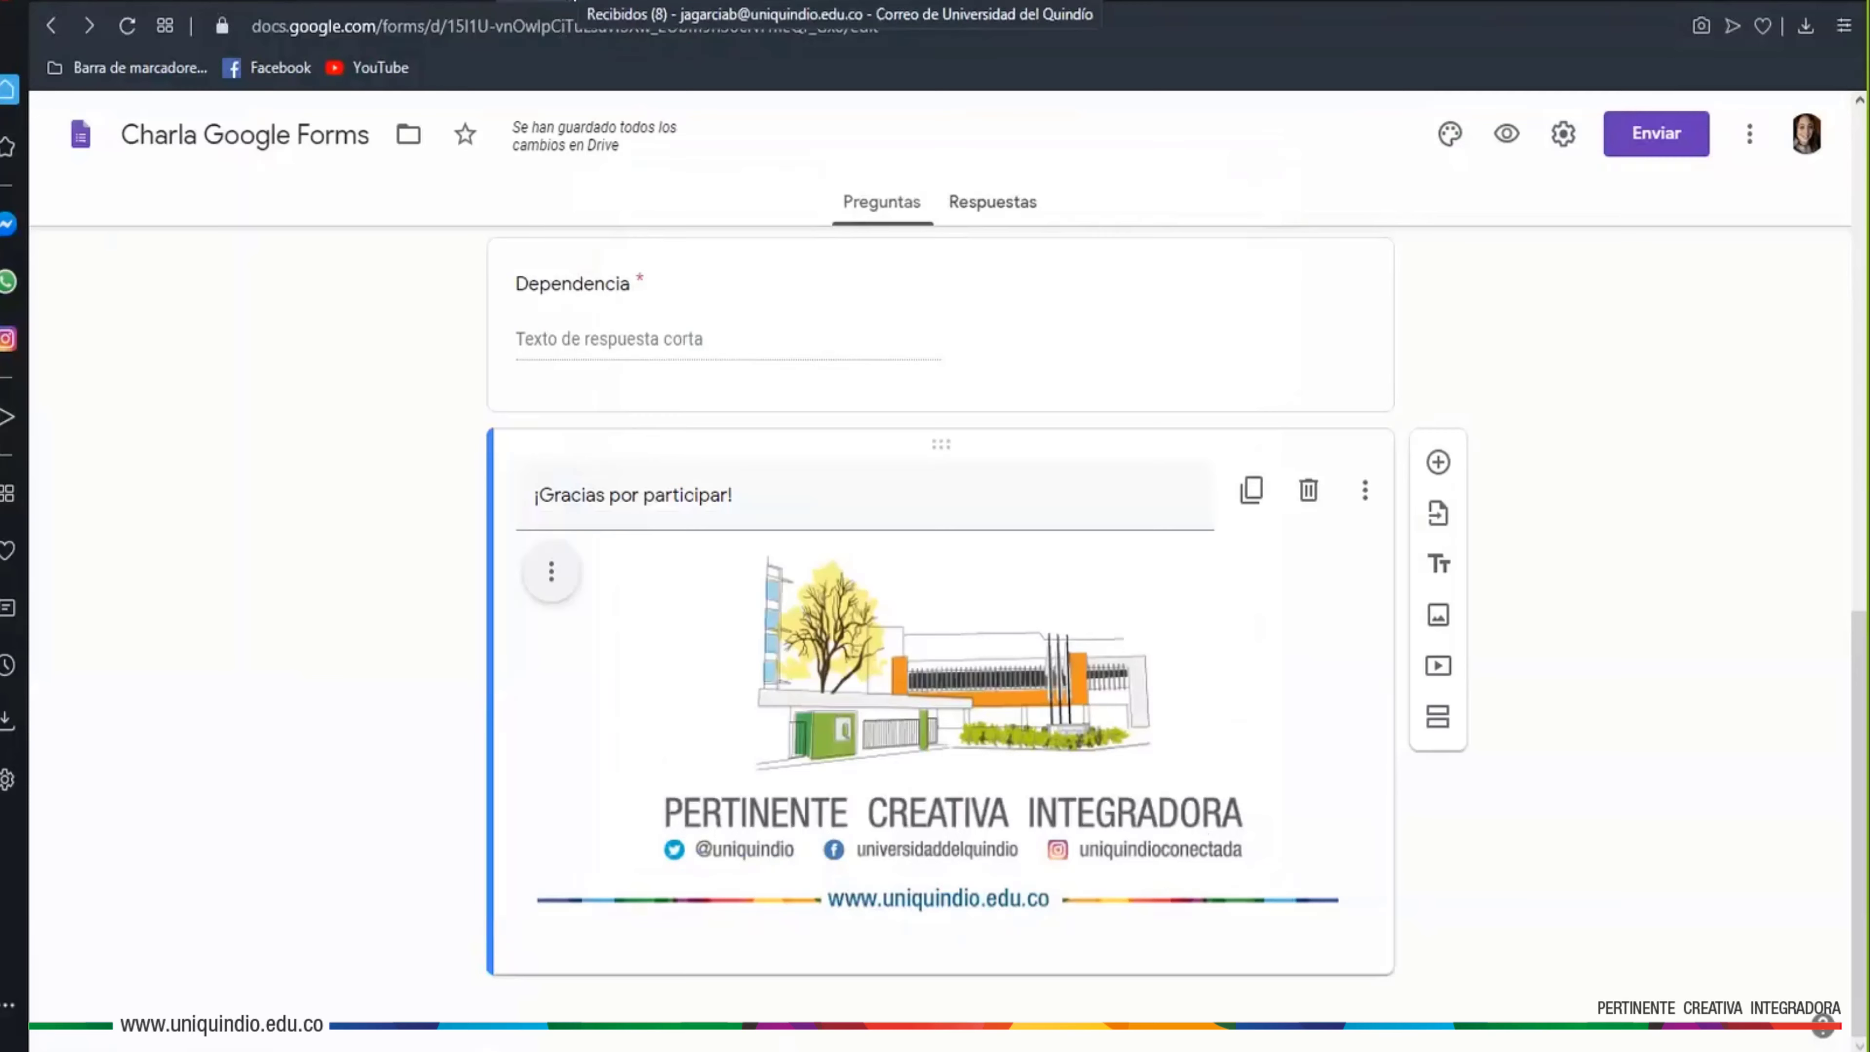
left_click(574, 2)
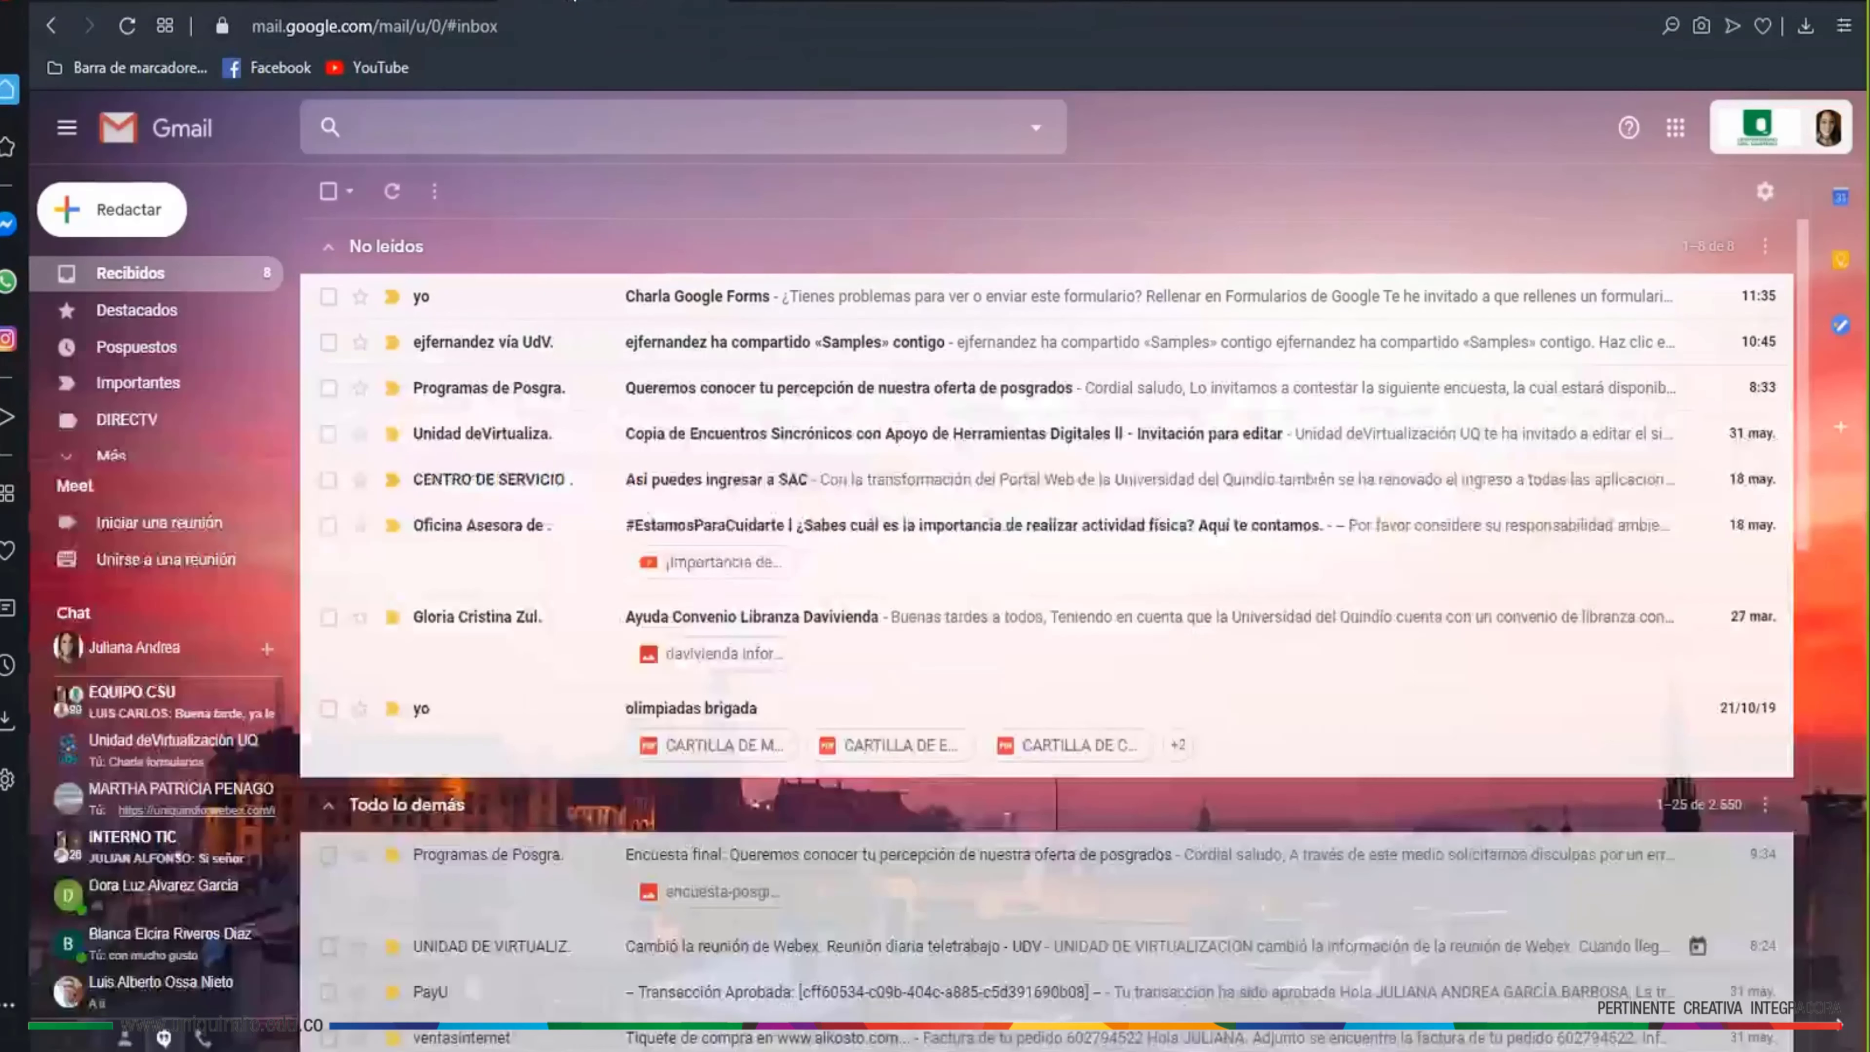
Refresh the Gmail inbox and open the earlier 'Charla Google Forms' email to read it
left_click(394, 191)
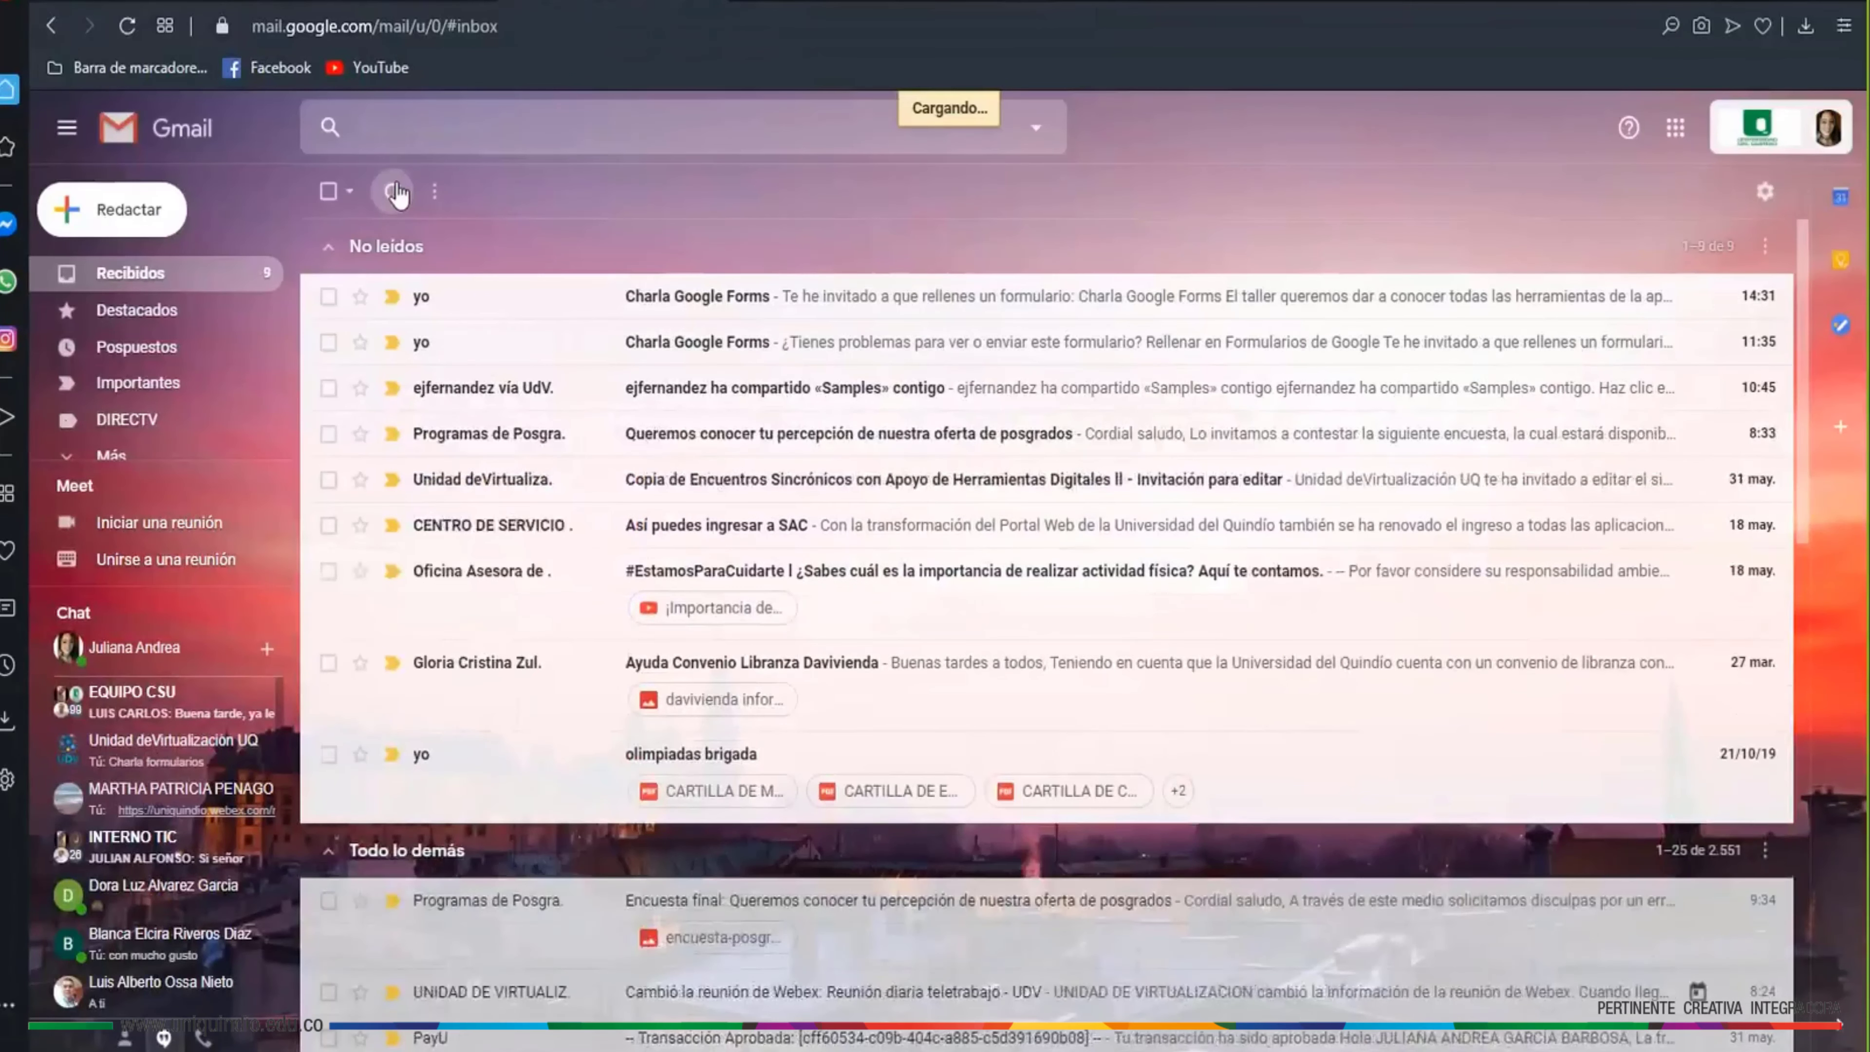
left_click(579, 354)
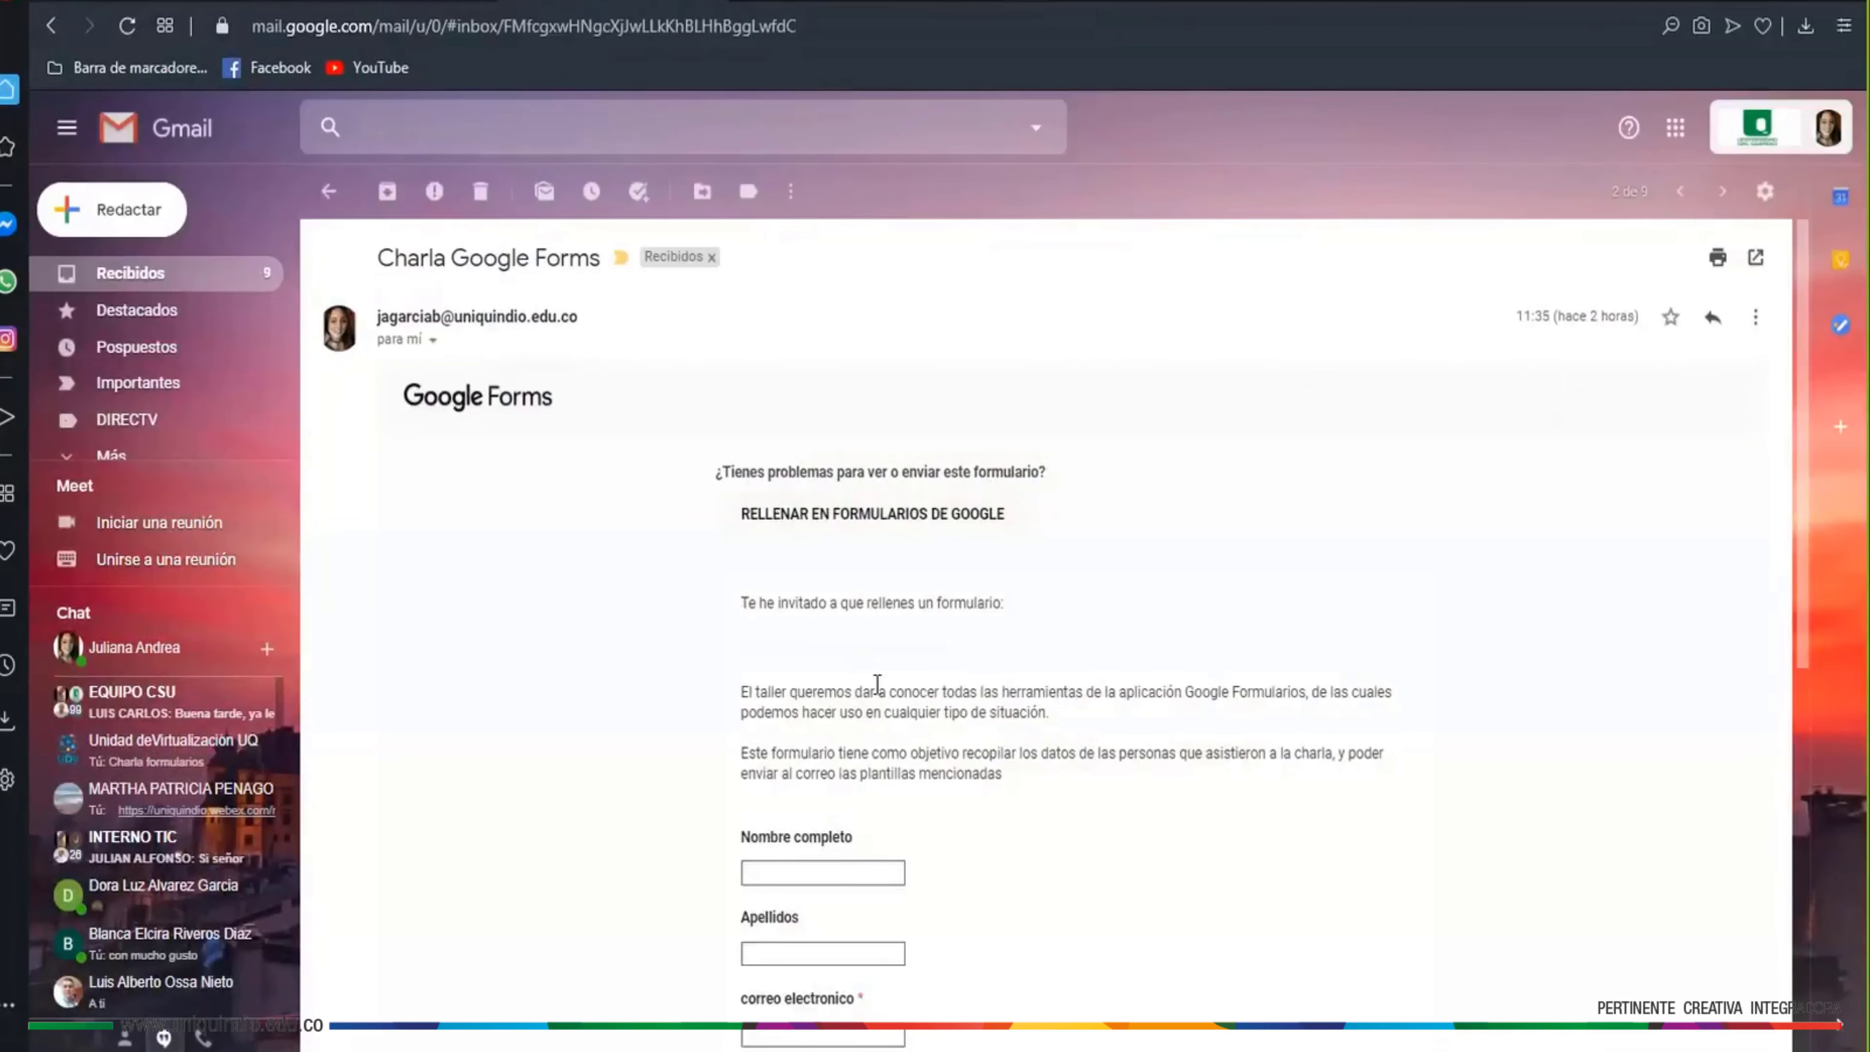
scroll(959, 549, "down", 5)
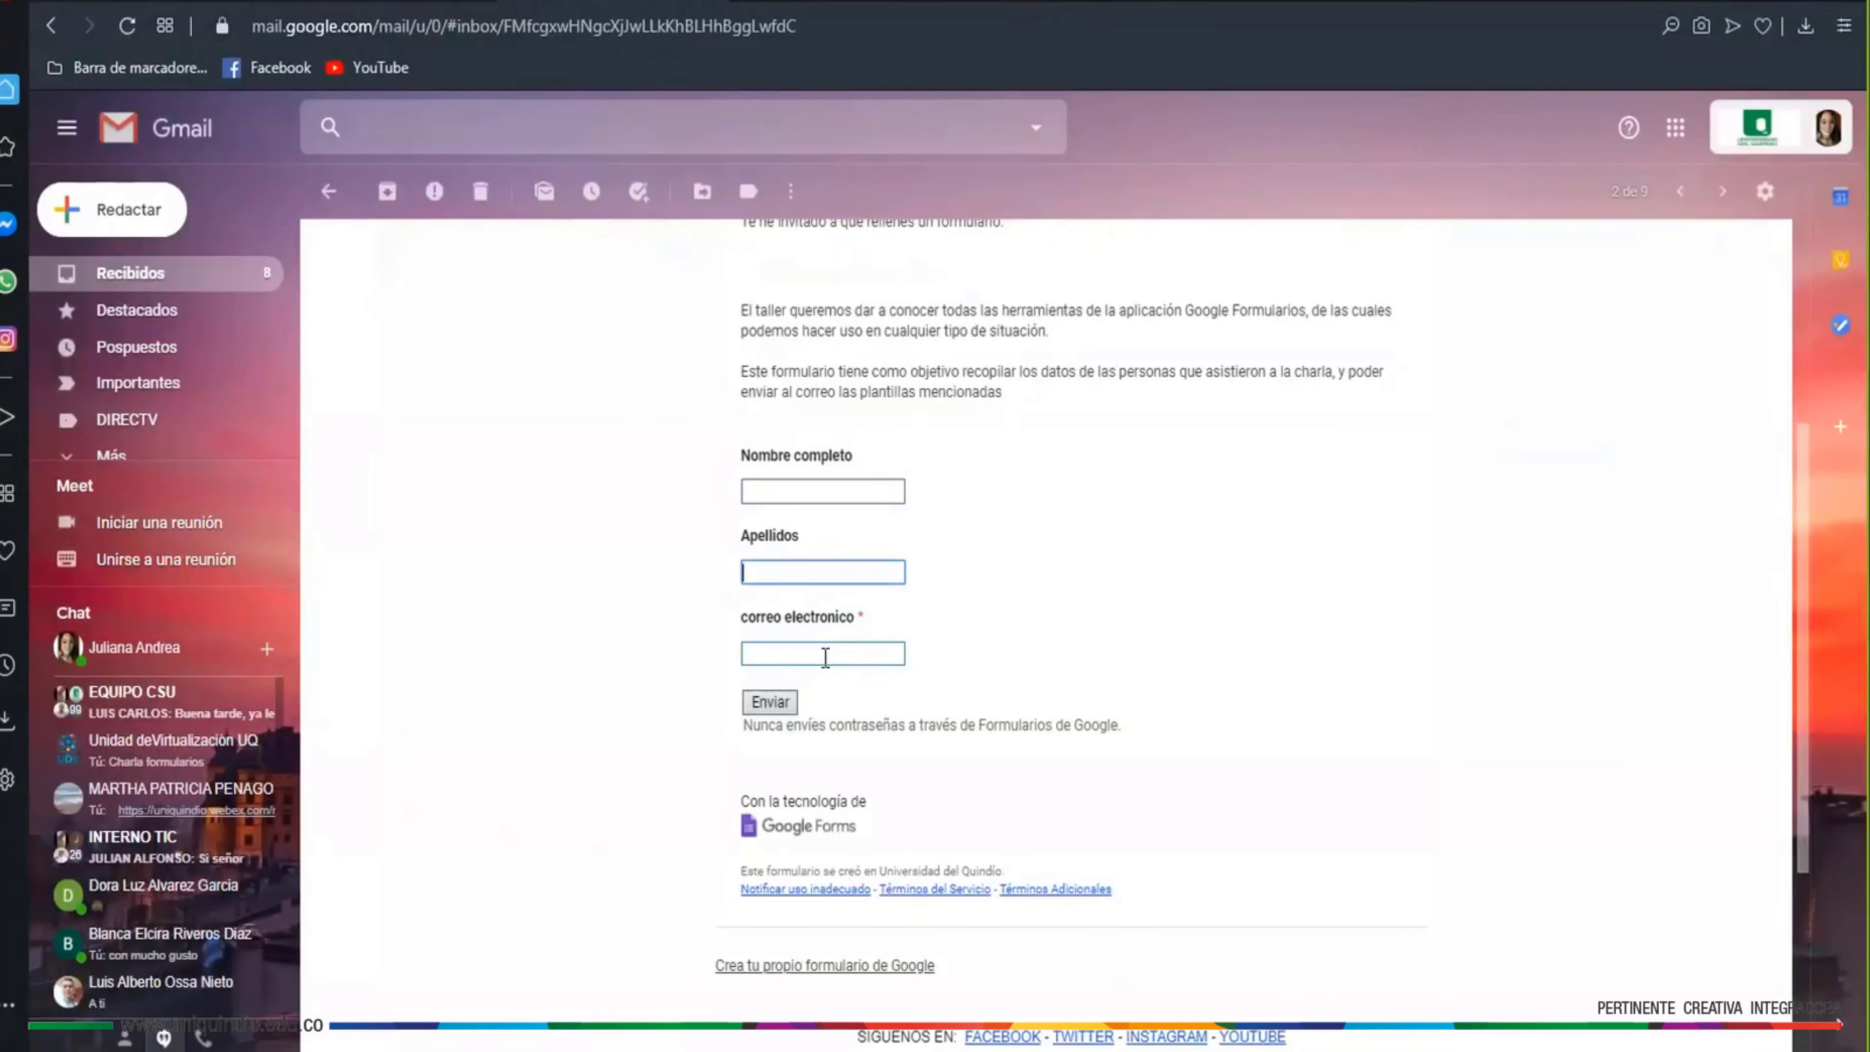
scroll(969, 692, "up", 5)
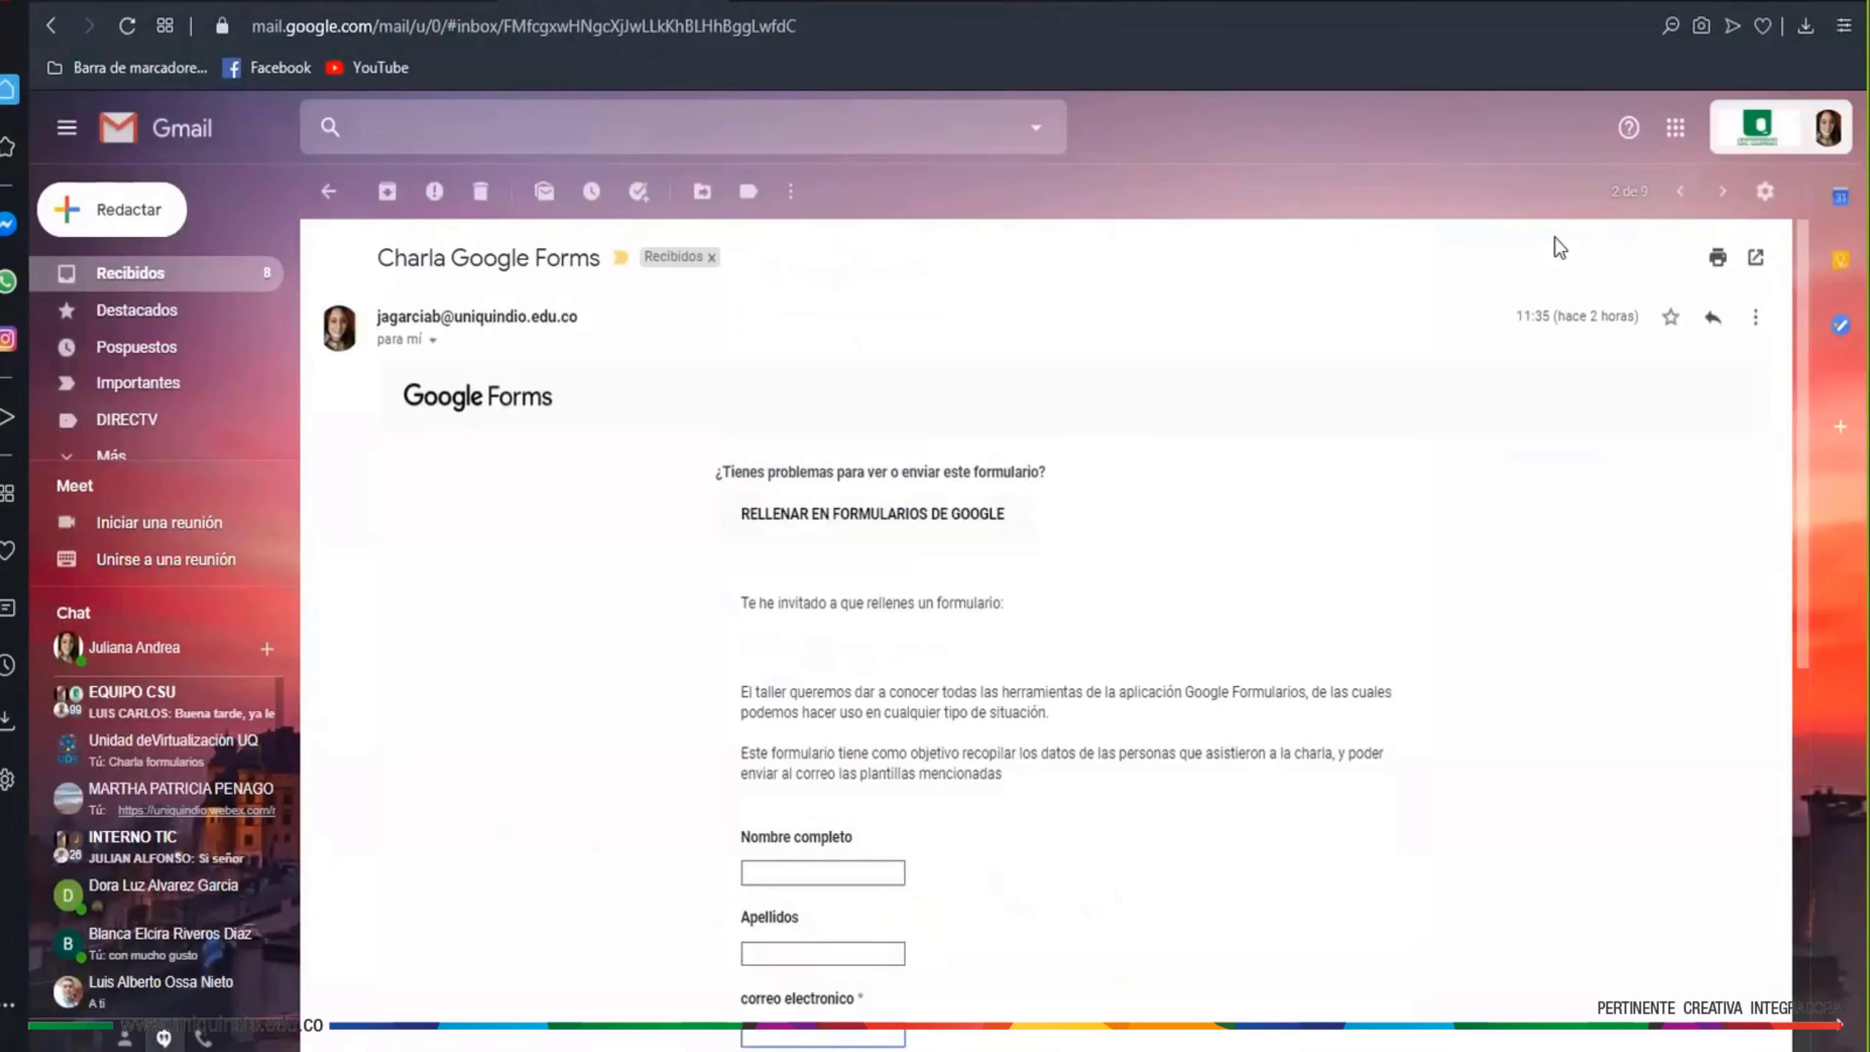
Go to the newest 14:31 'Charla Google Forms' email and launch its form with RELLENAR FORMULARIO
left_click(1717, 197)
left_click(1680, 193)
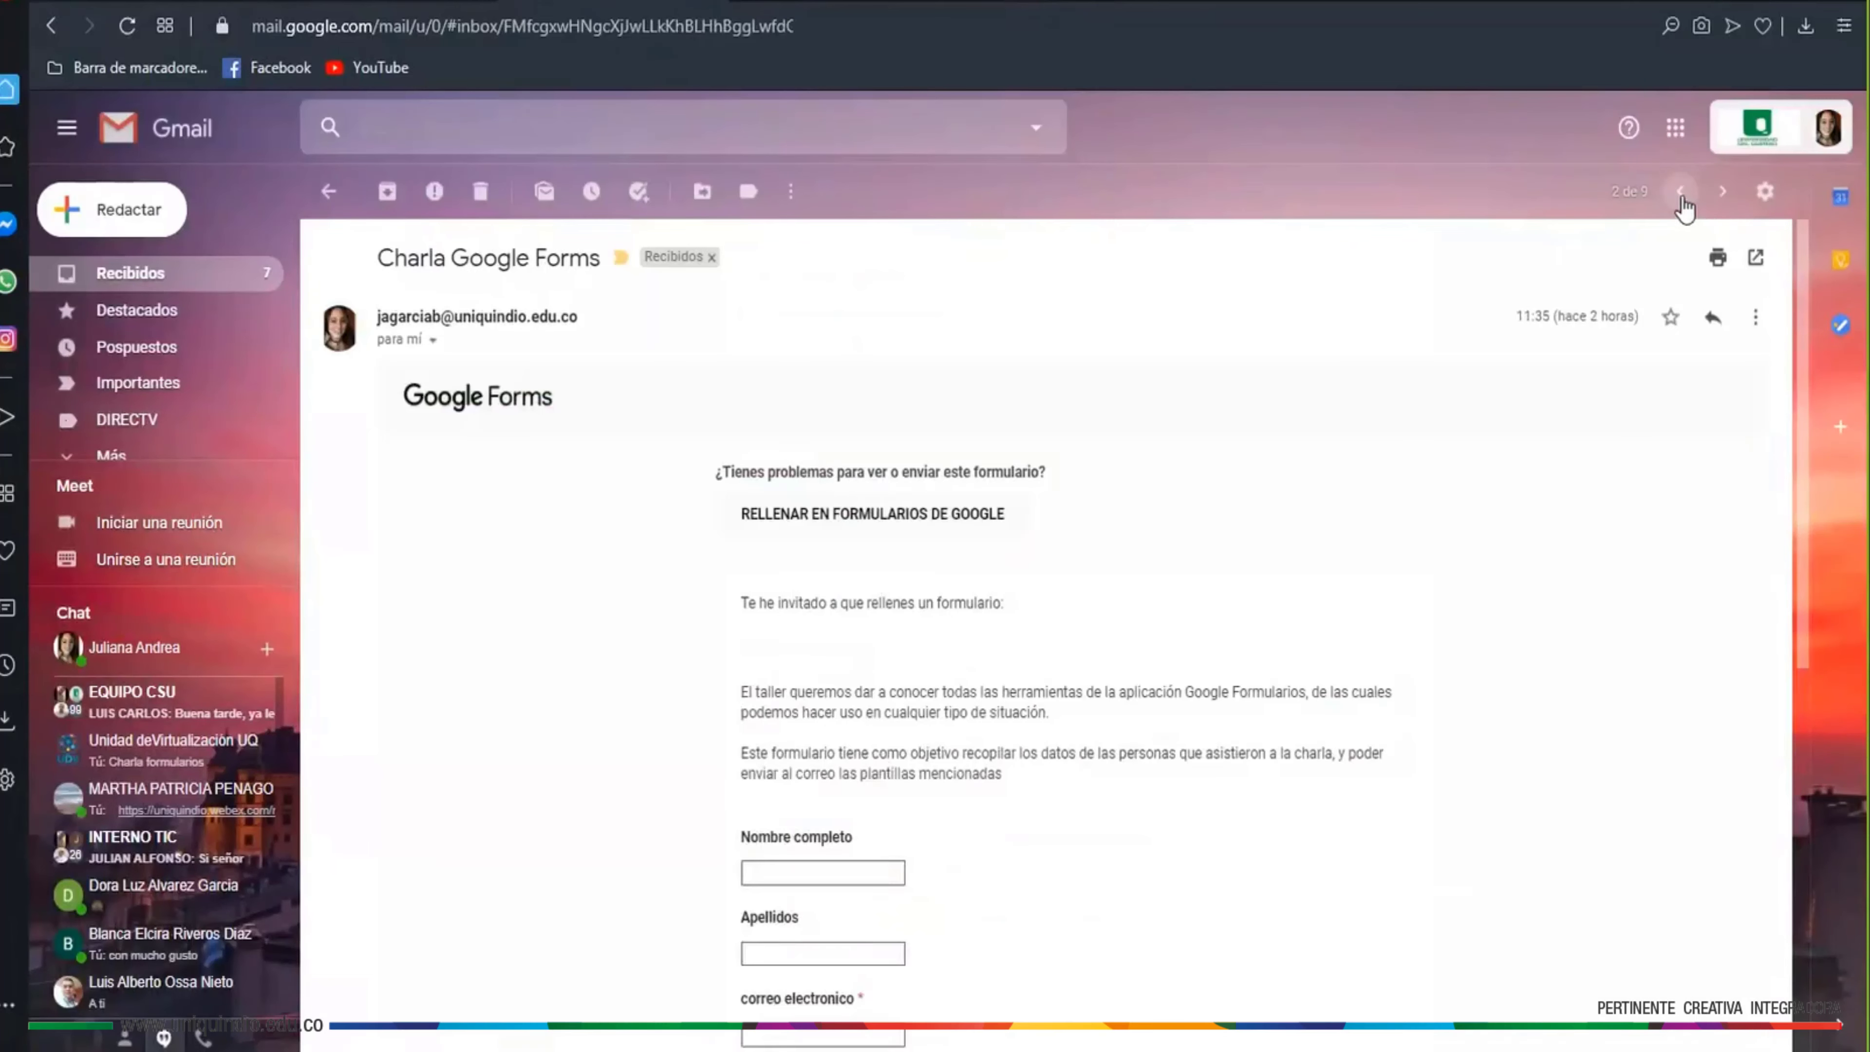
left_click(1681, 193)
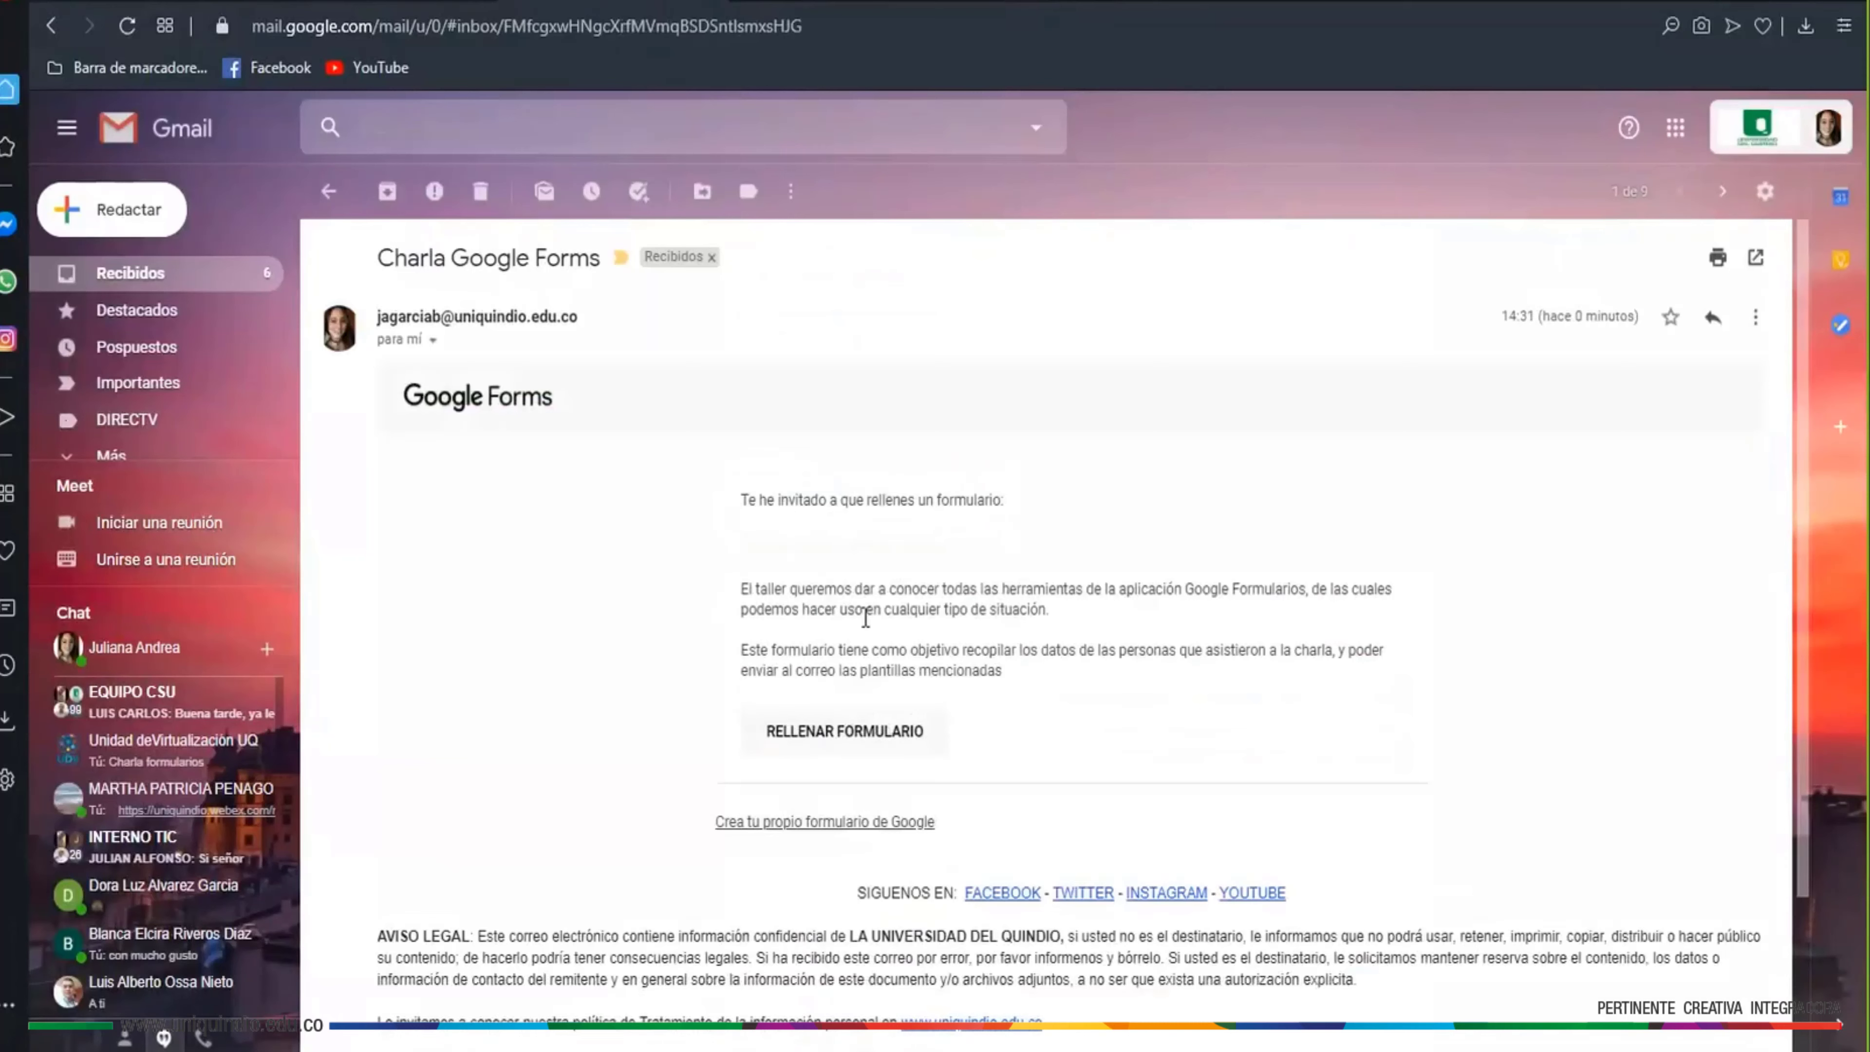
left_click(843, 752)
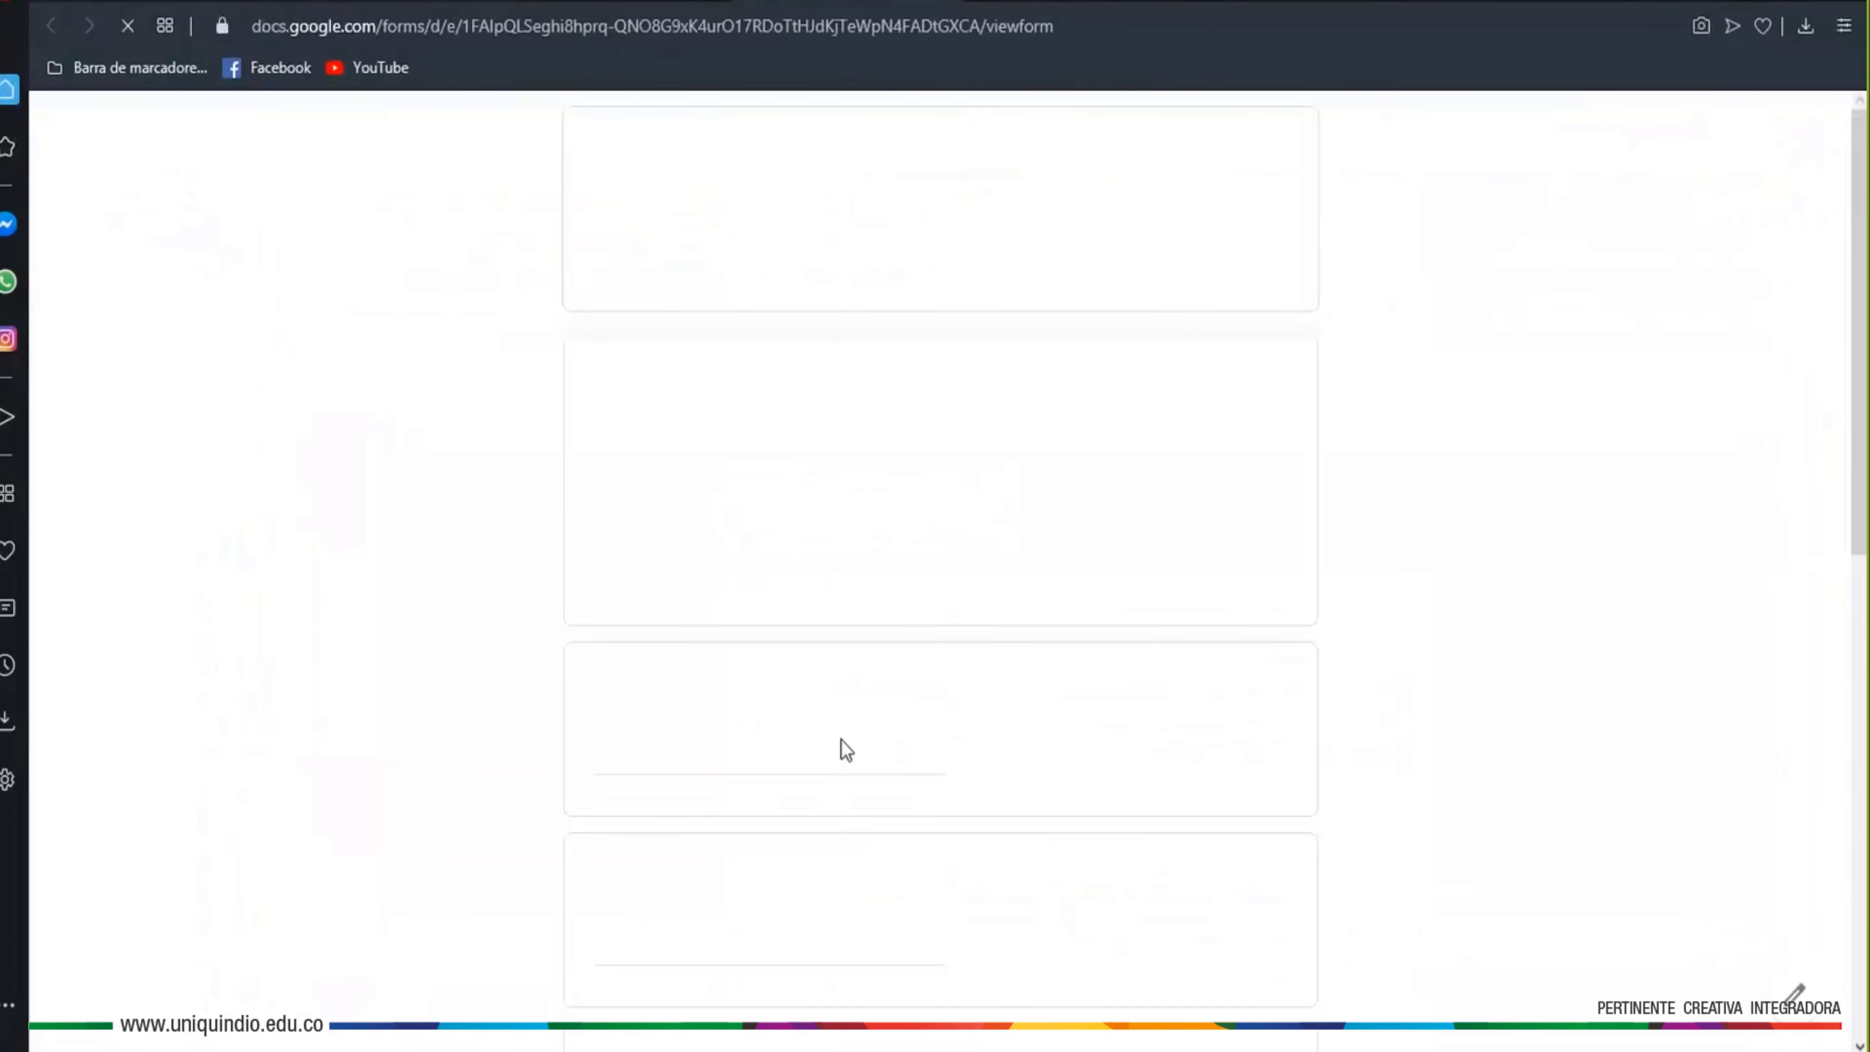
Scroll through the respondent page, dismiss the Webex reminder, and close the preview tab
scroll(1098, 302, "down", 3)
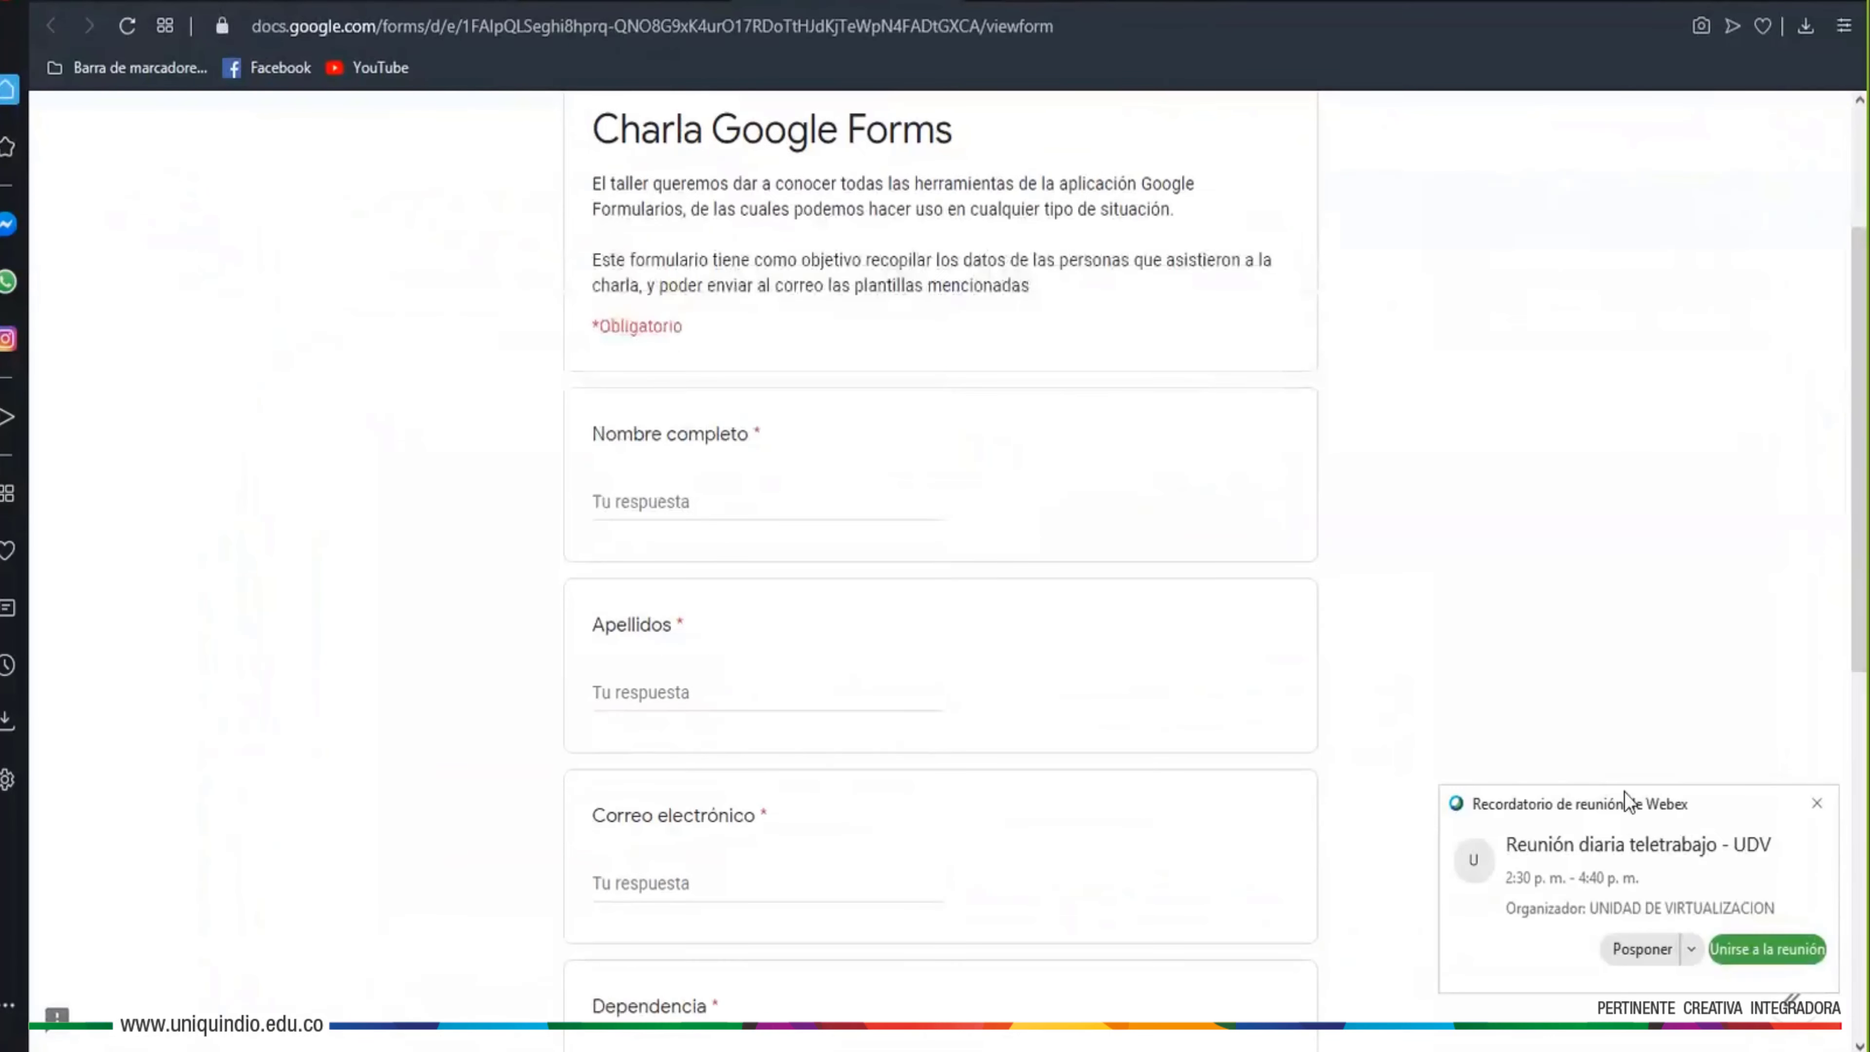
left_click(1816, 804)
scroll(1067, 688, "down", 9)
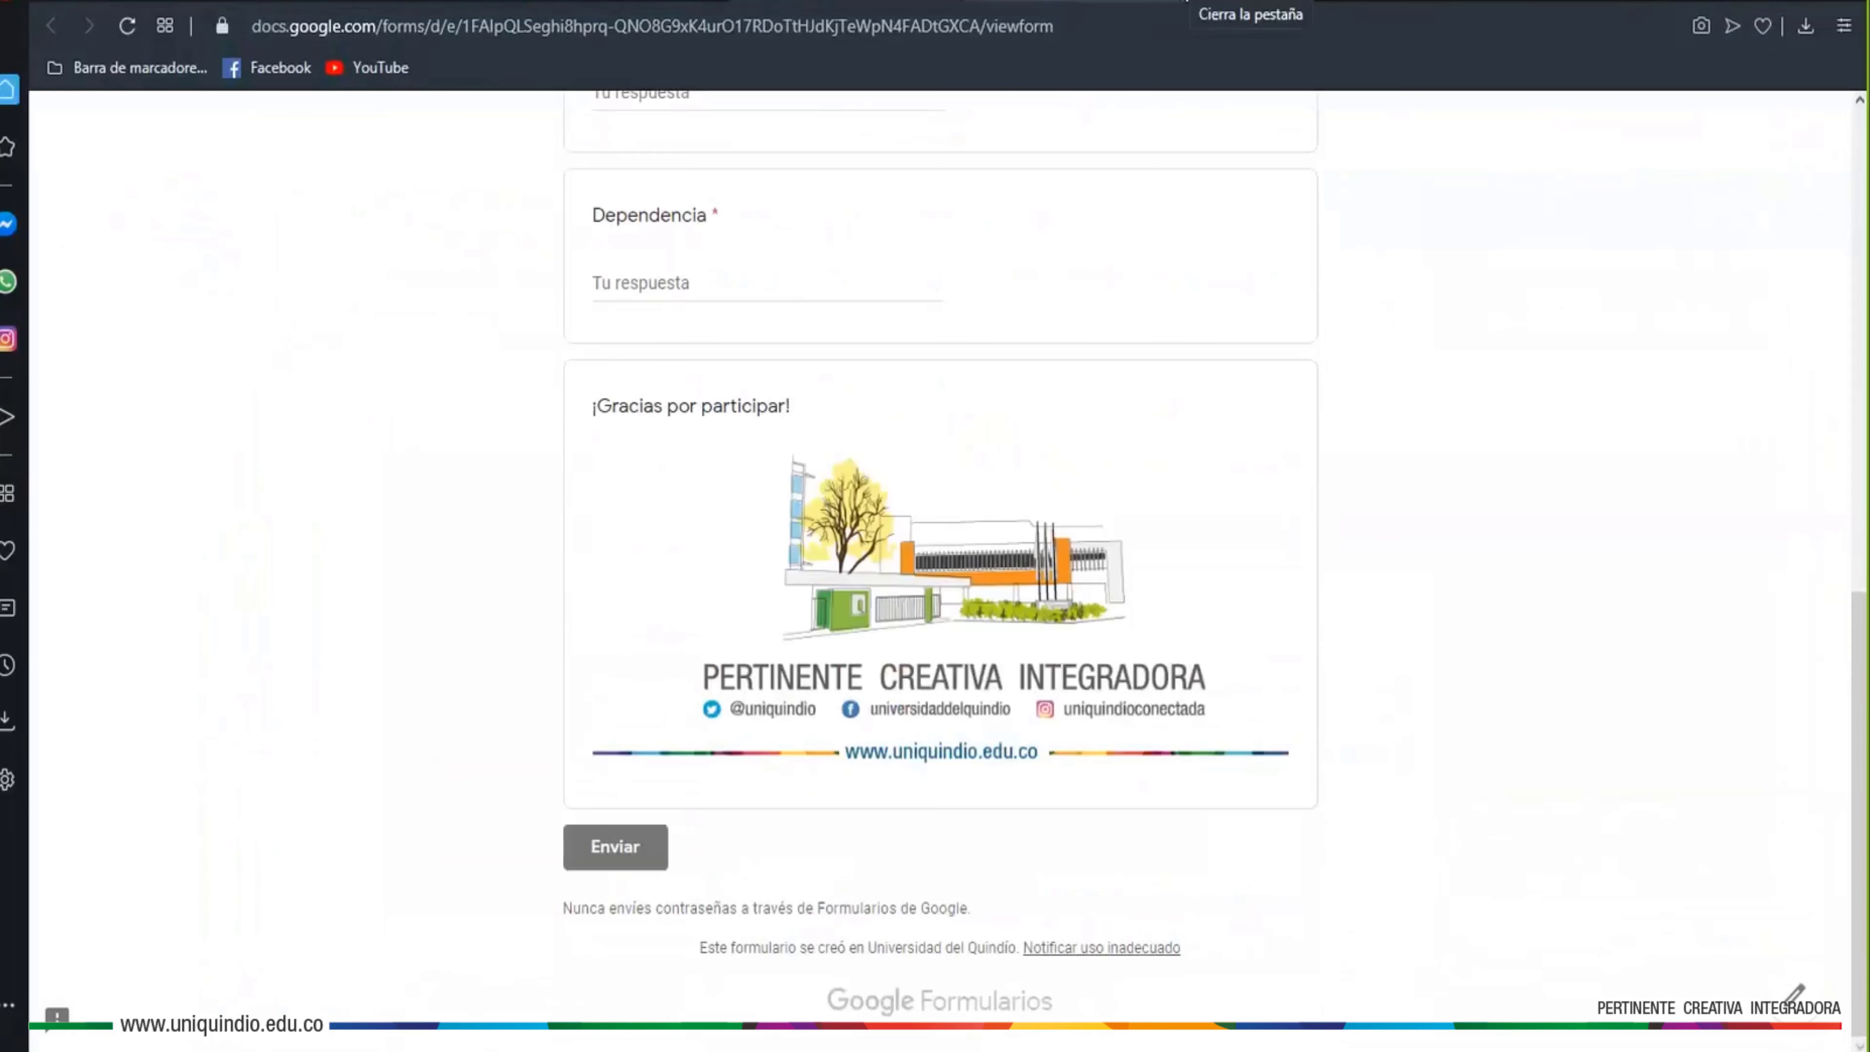
left_click(1192, 2)
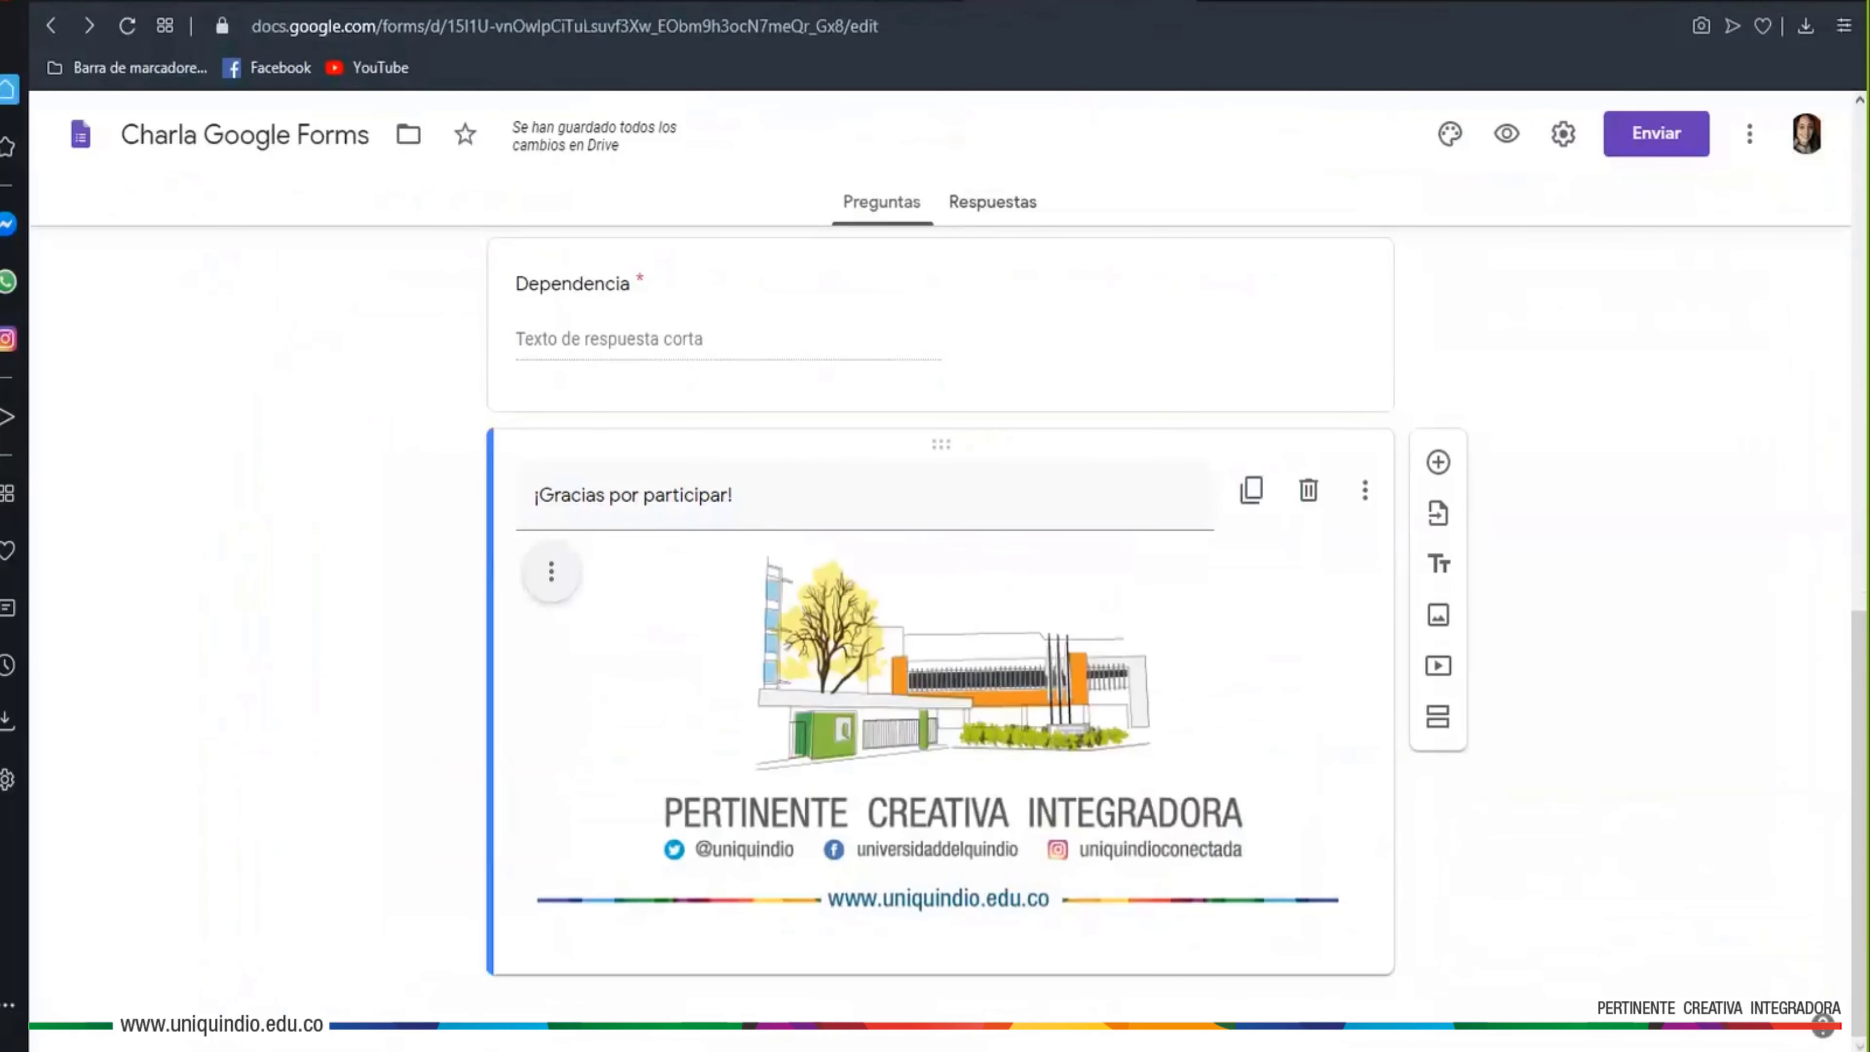
scroll(1616, 707, "up", 3)
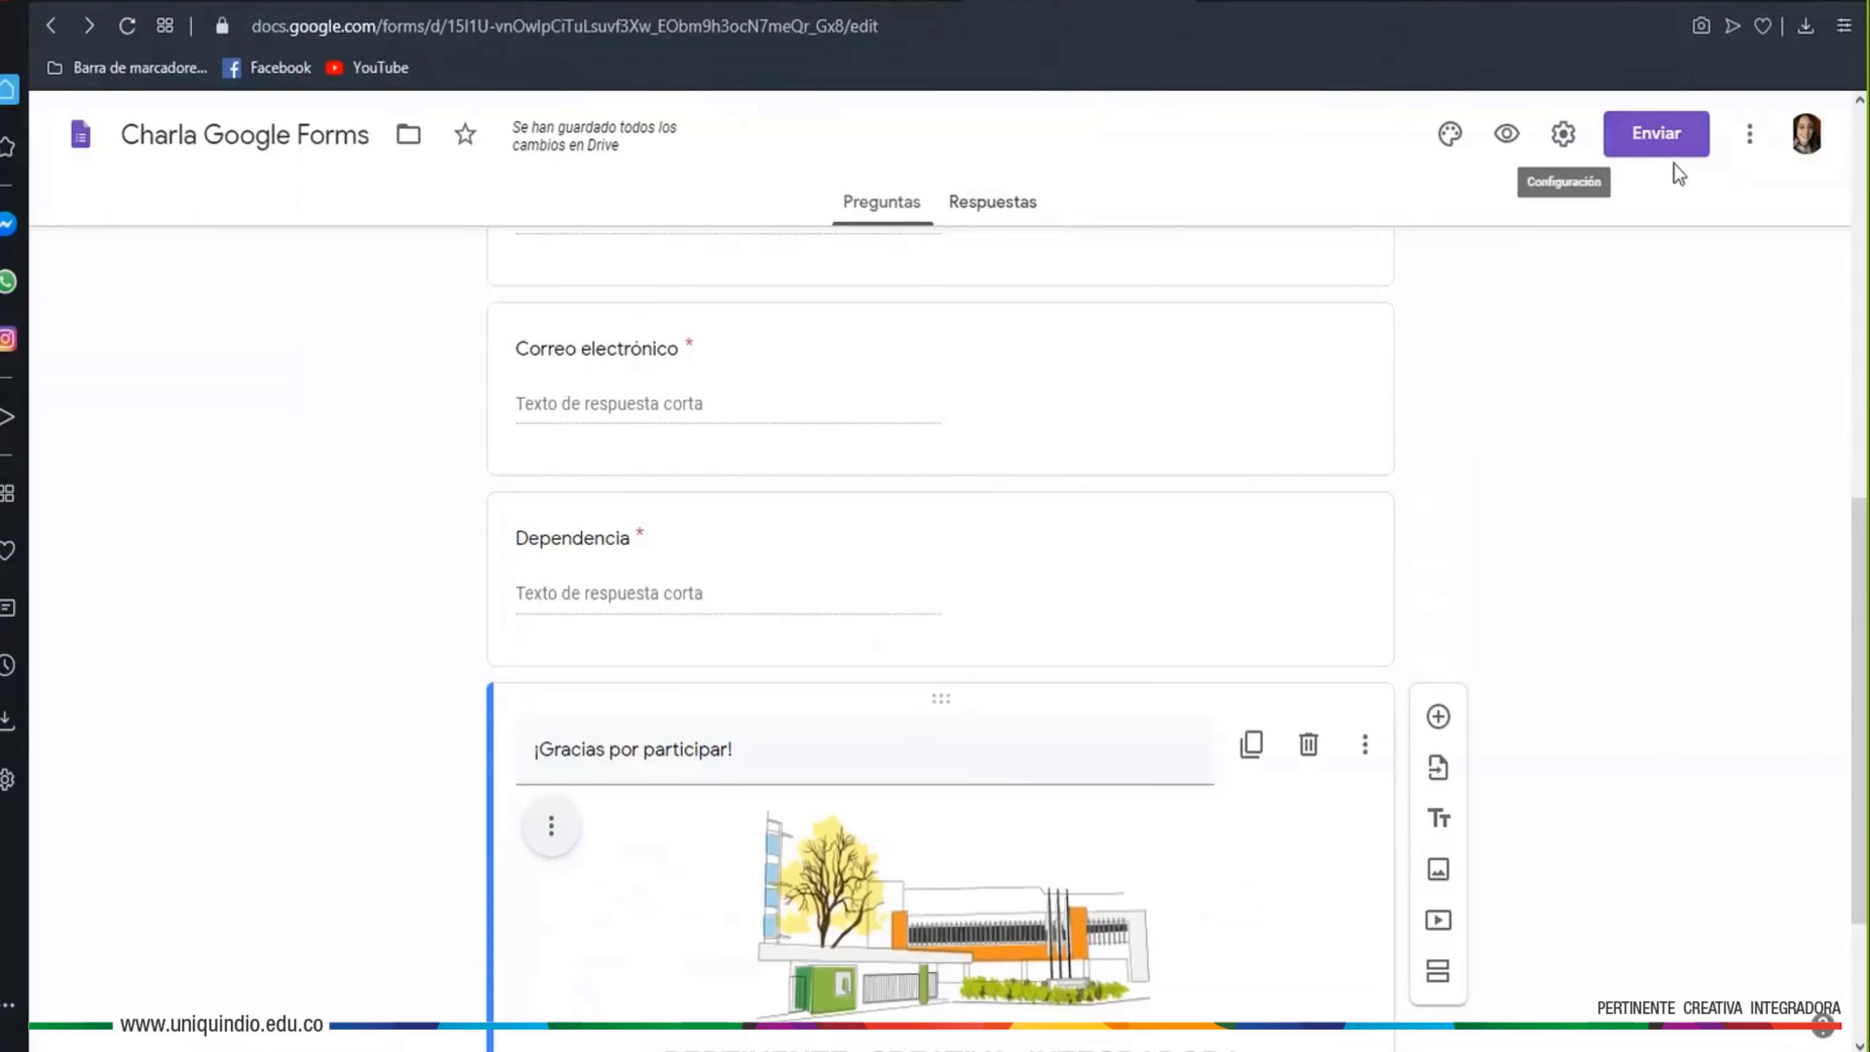
Copy the form's shortened forms.gle link to the clipboard from the link sharing option
left_click(1634, 135)
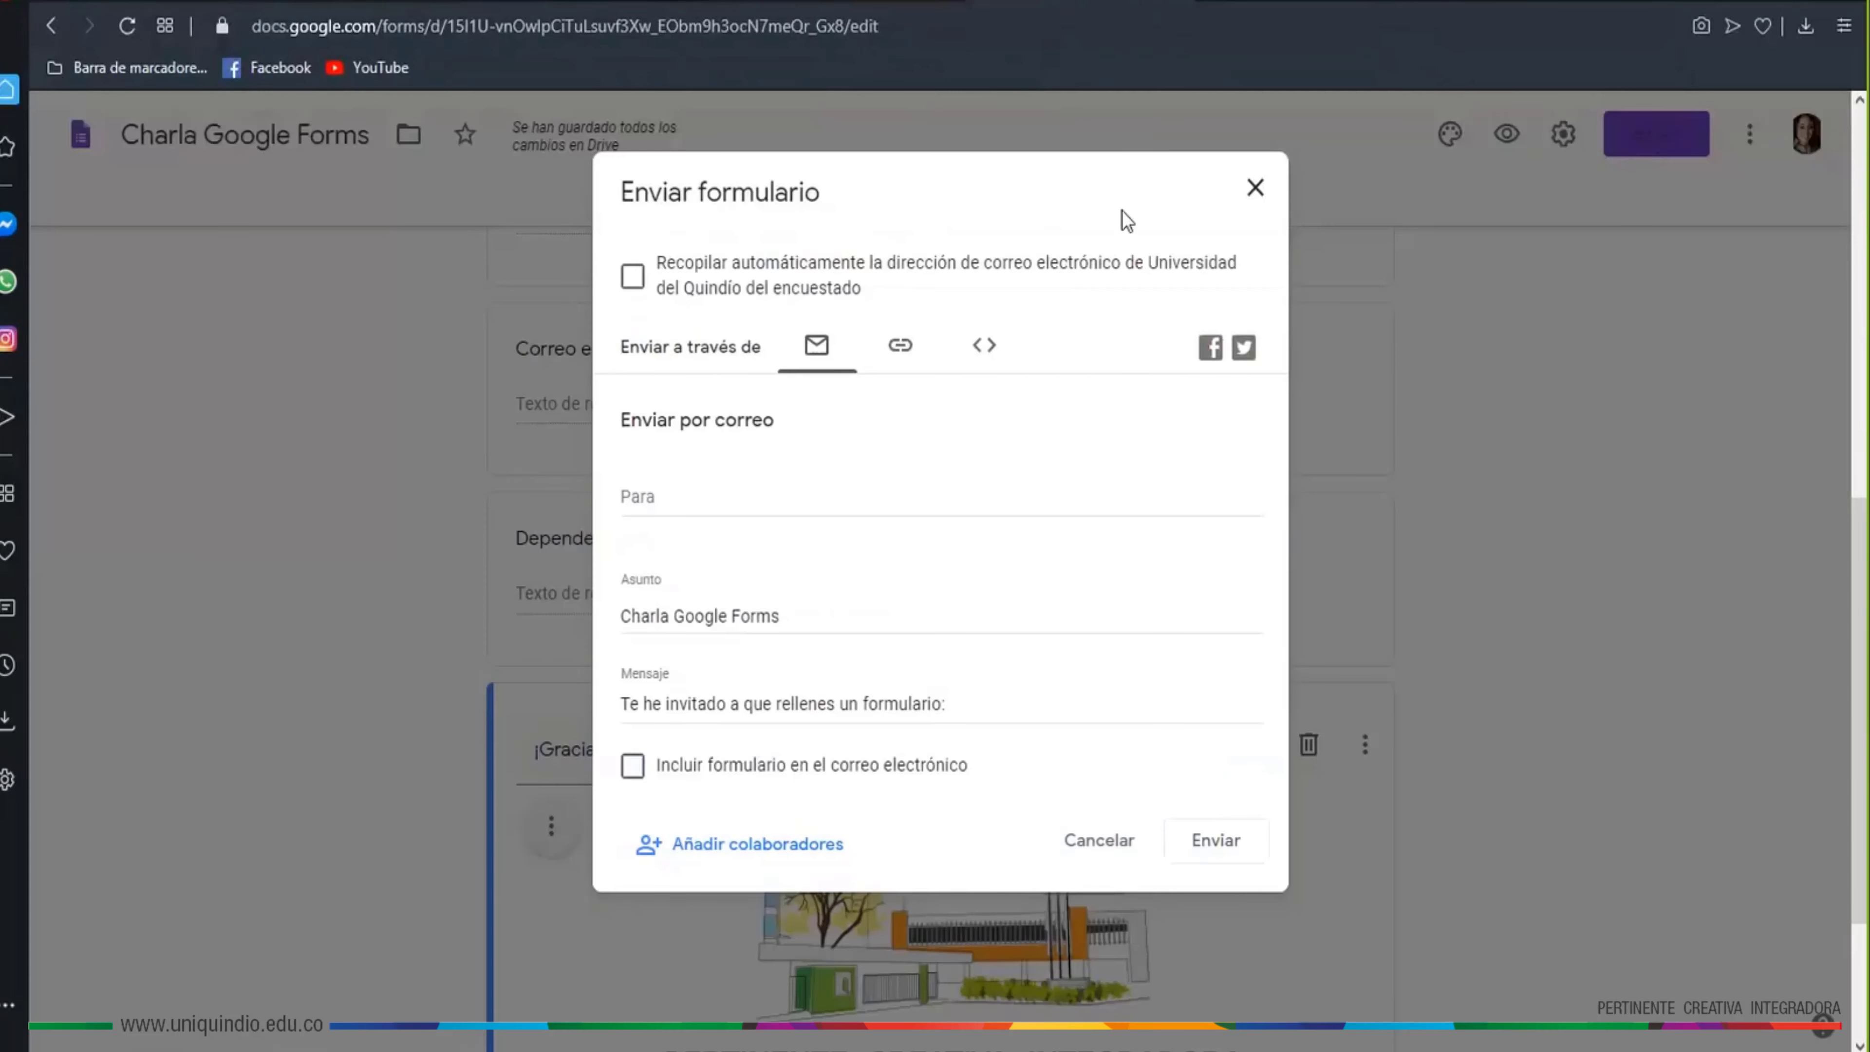
left_click(905, 352)
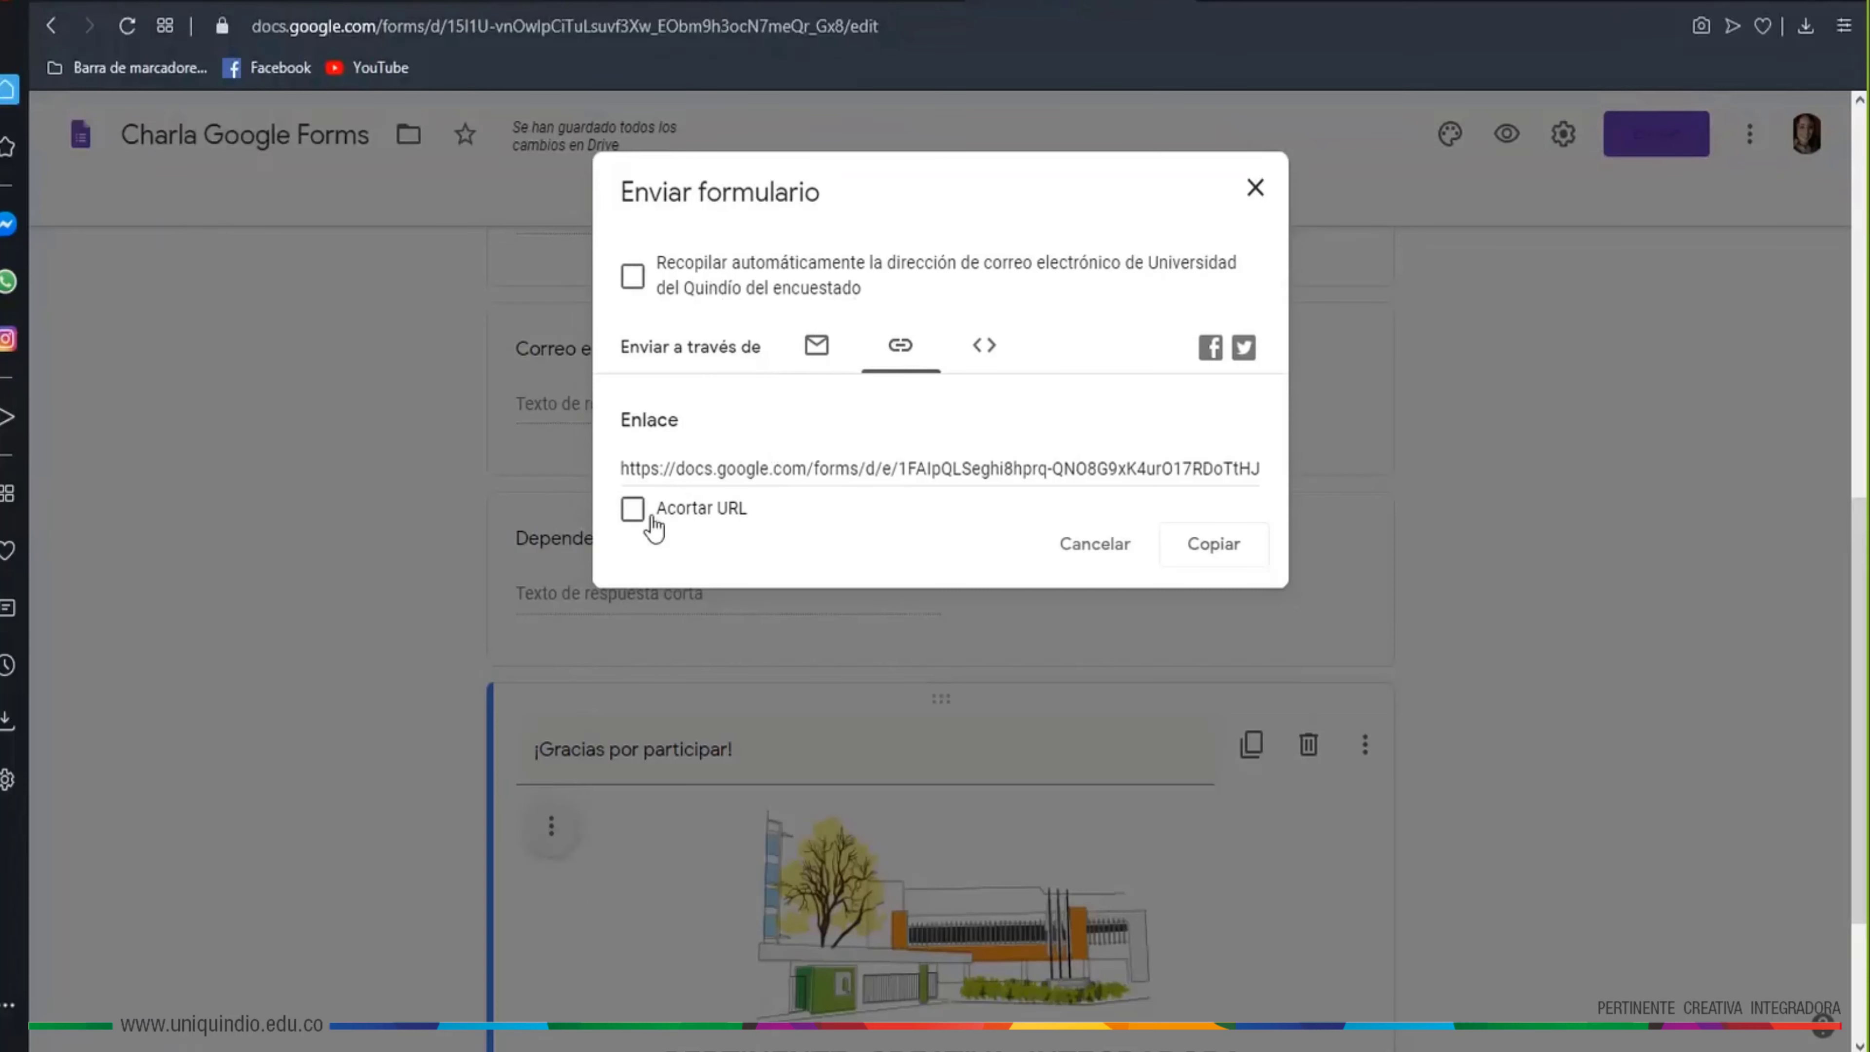
left_click(633, 510)
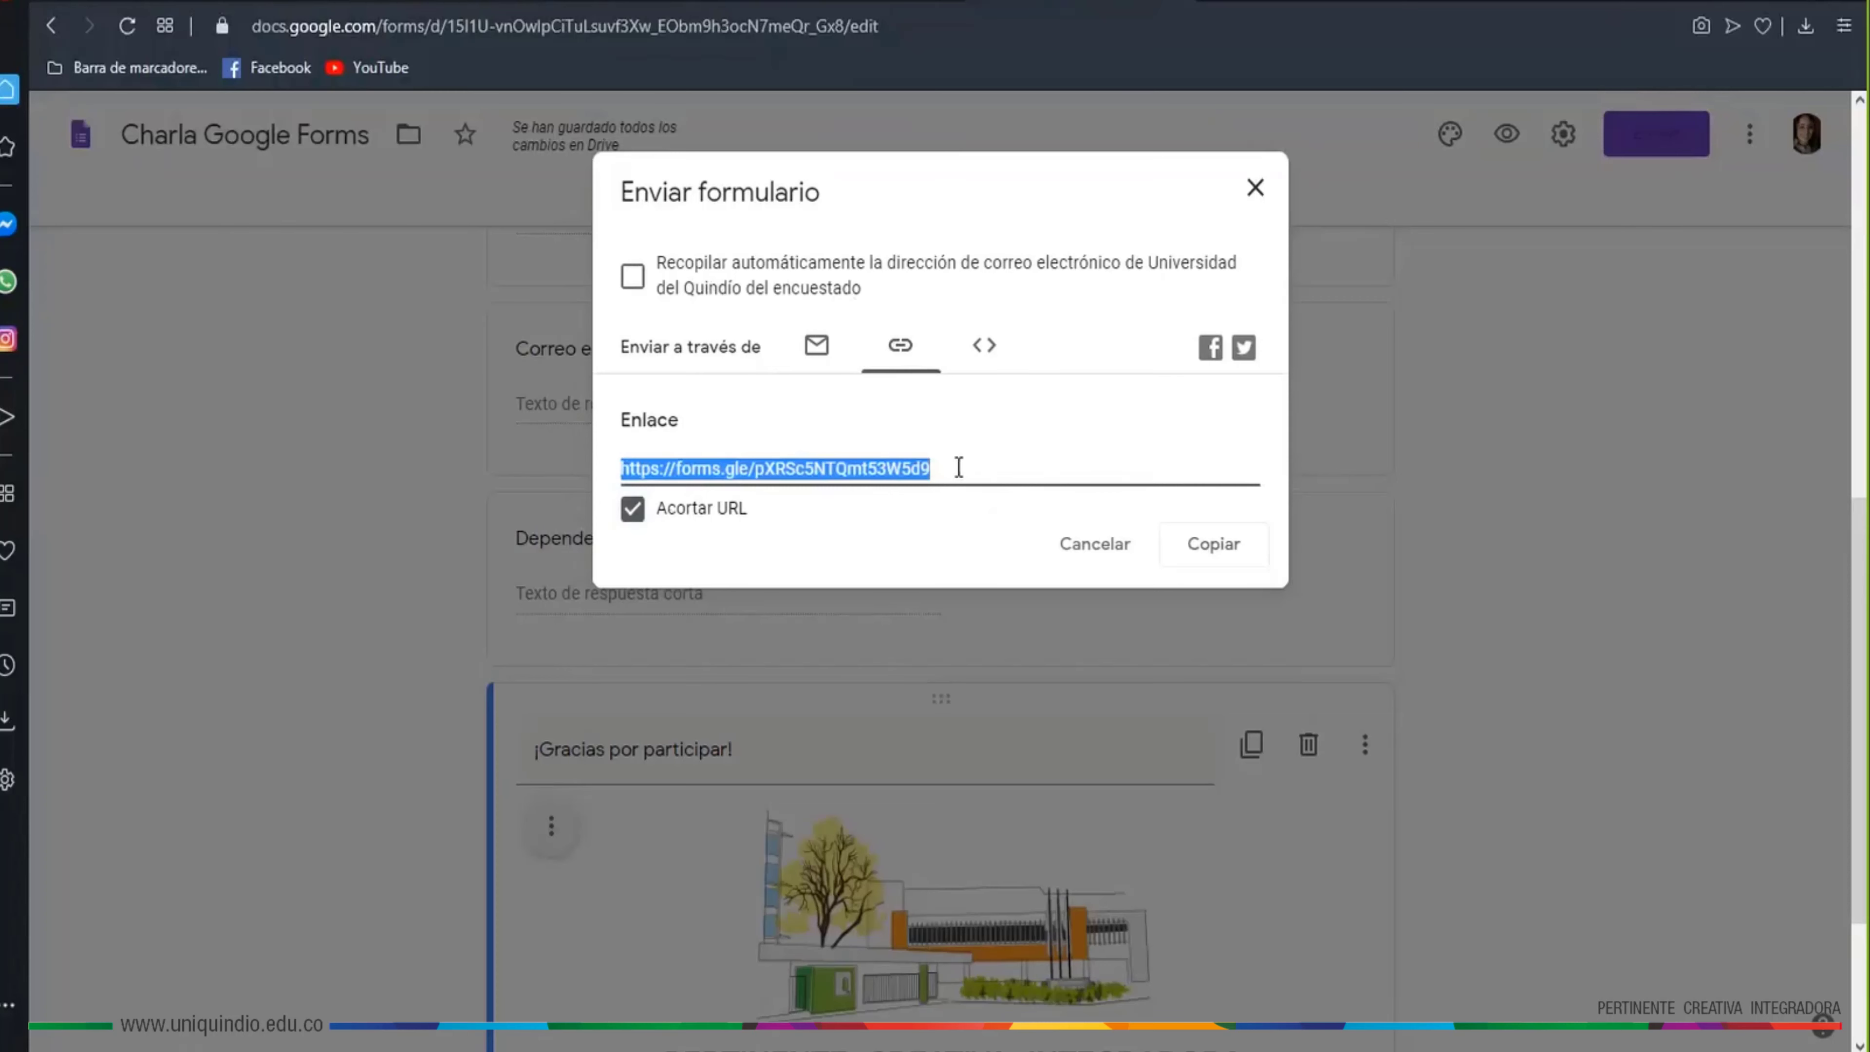
left_click(1207, 561)
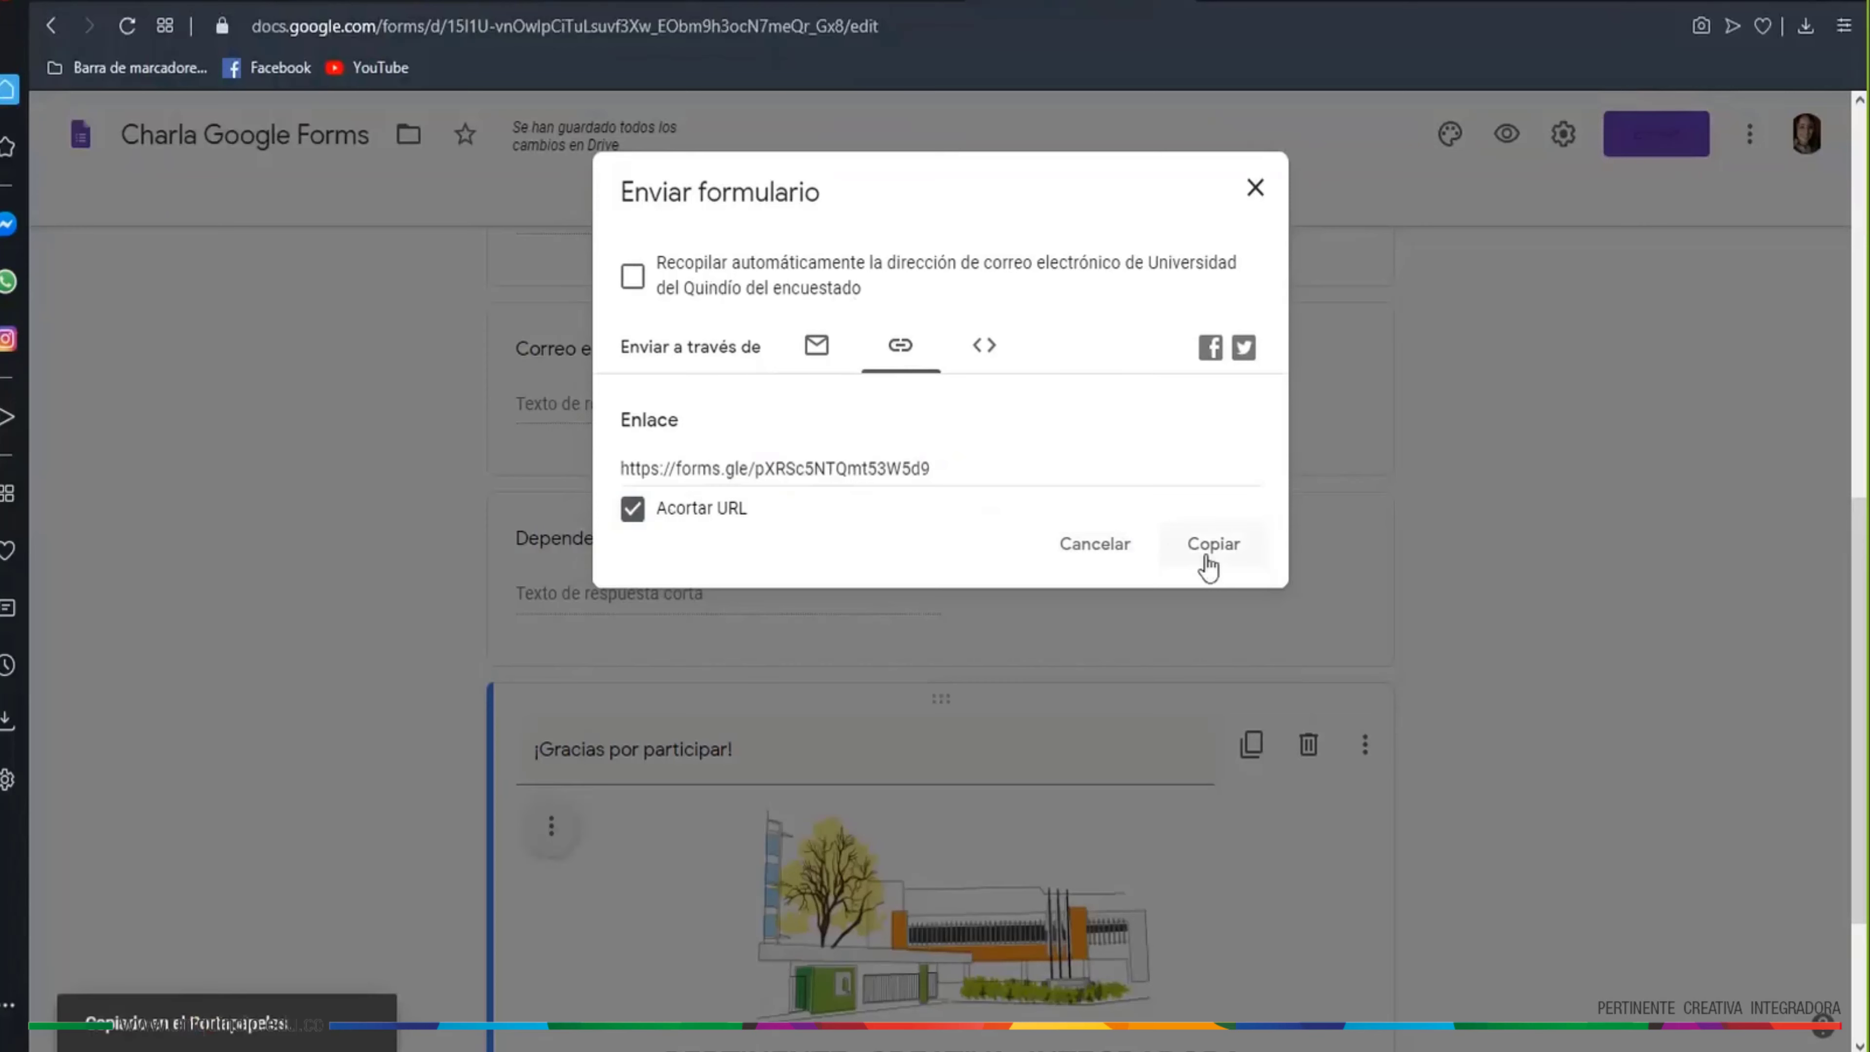
left_click(1255, 190)
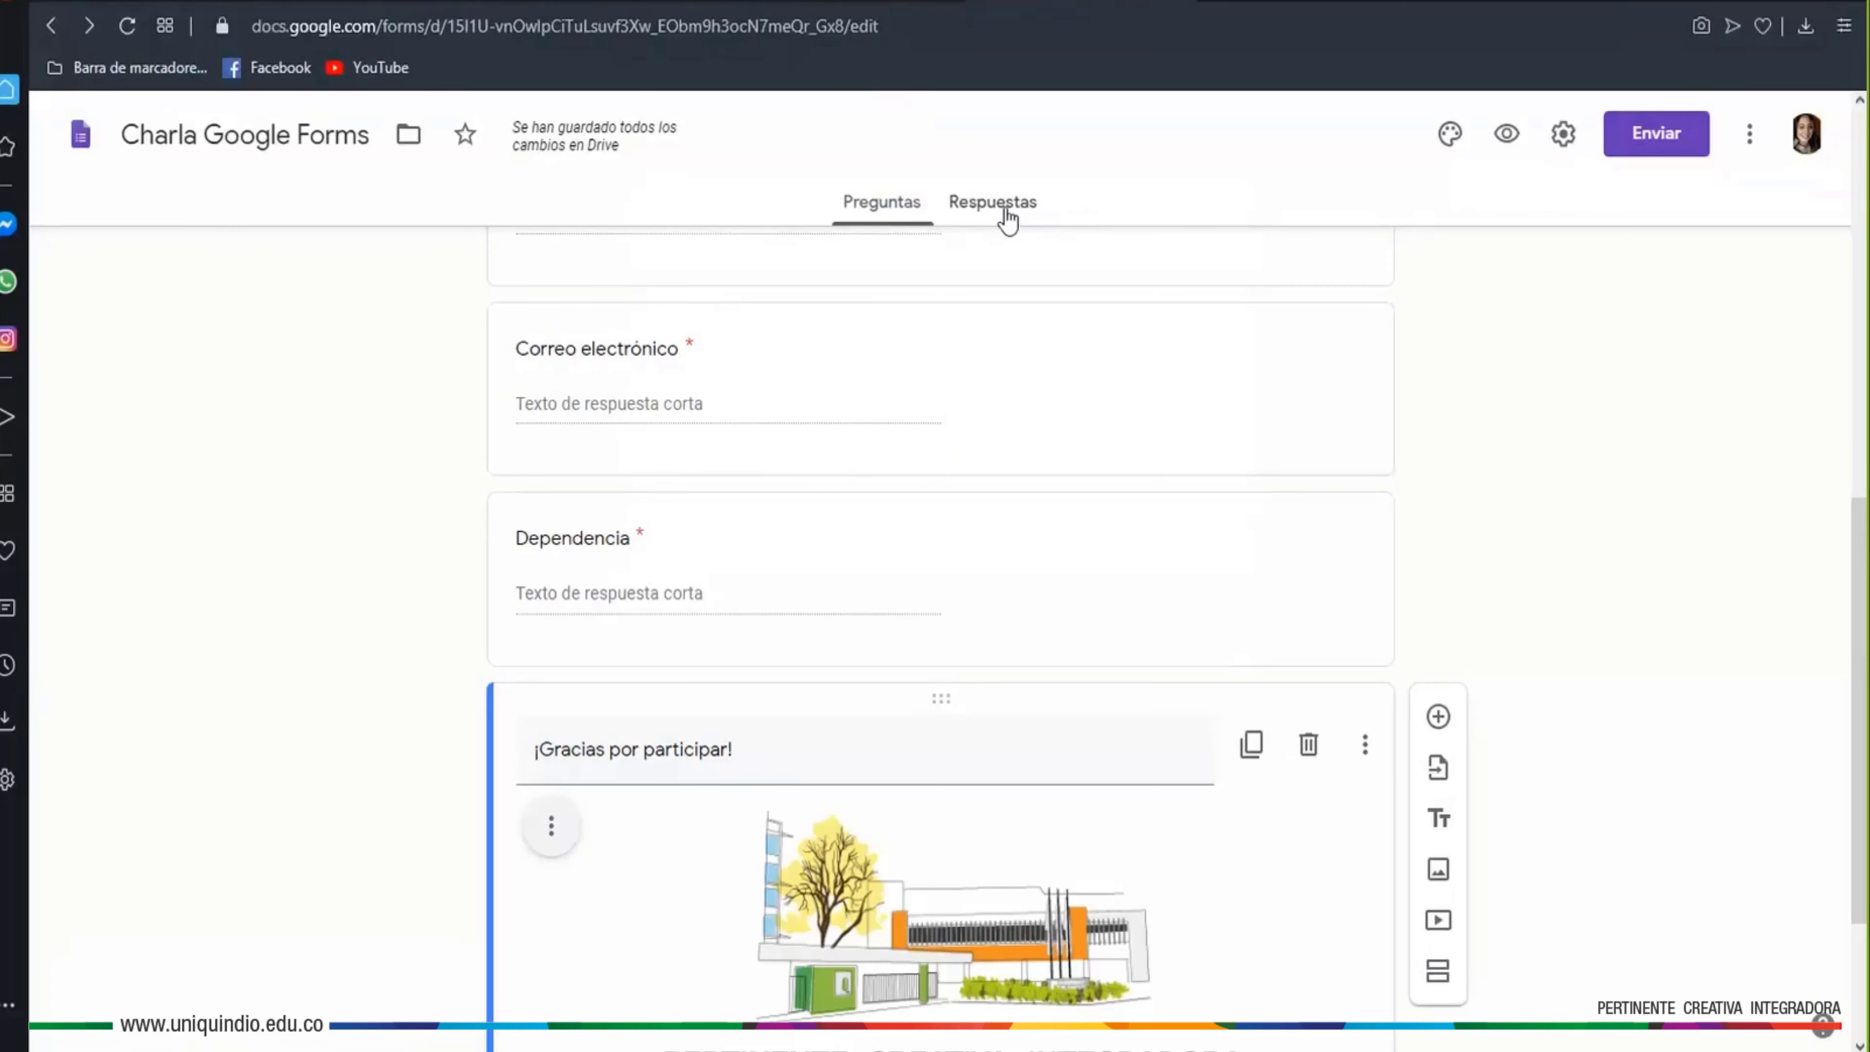
Browse the summary of the 11 responses, then switch to the per-question view
left_click(1007, 213)
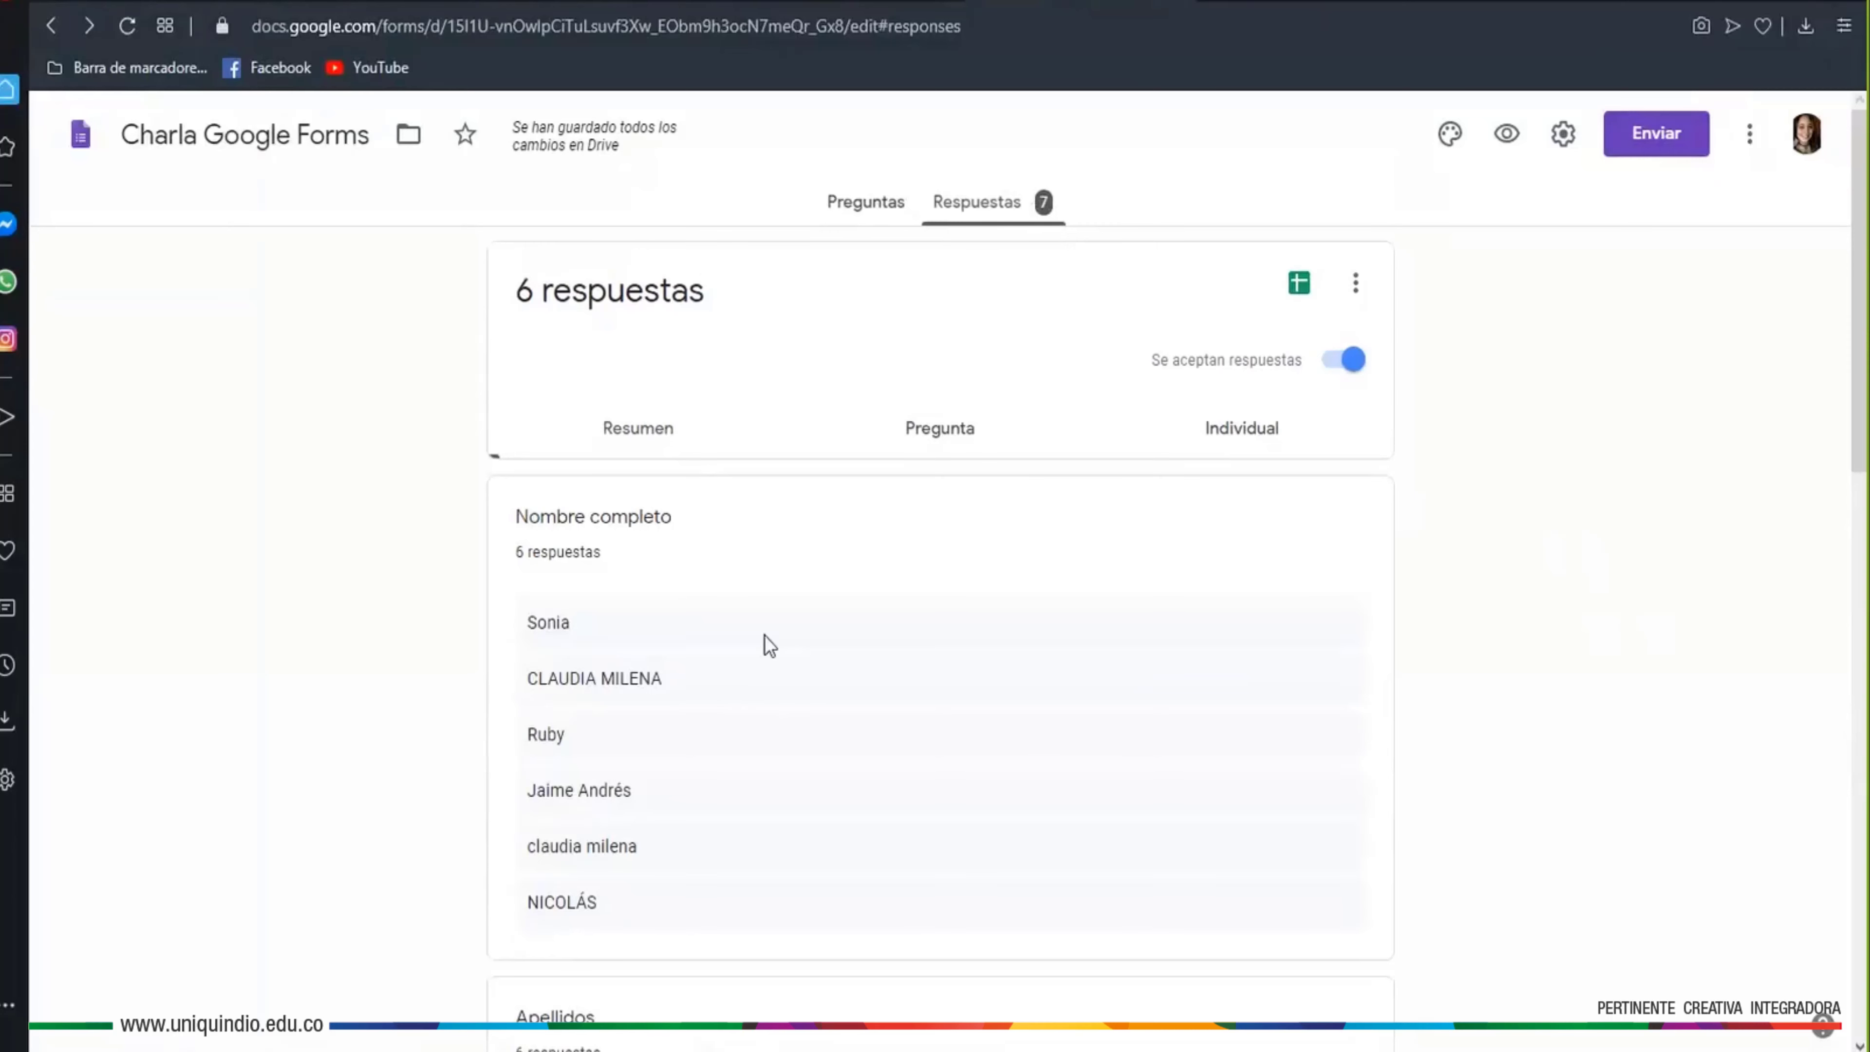
scroll(885, 589, "down", 2)
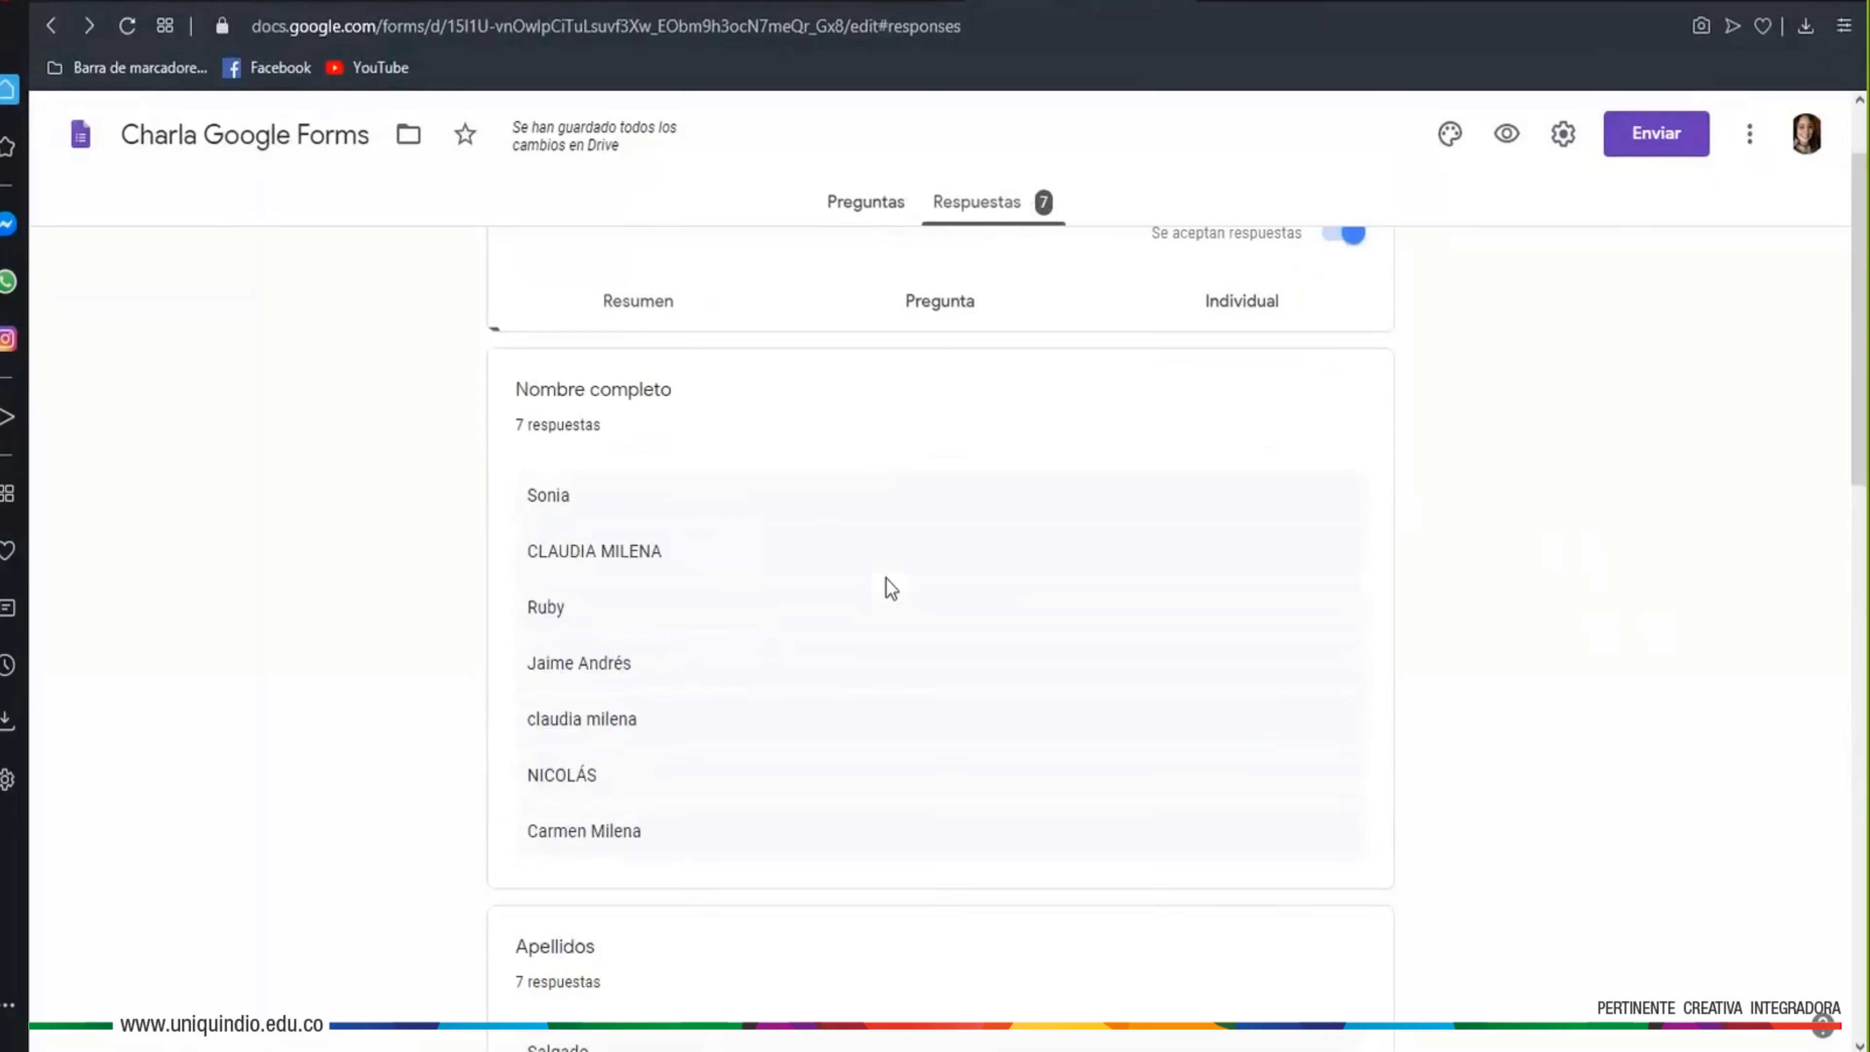
scroll(757, 516, "down", 10)
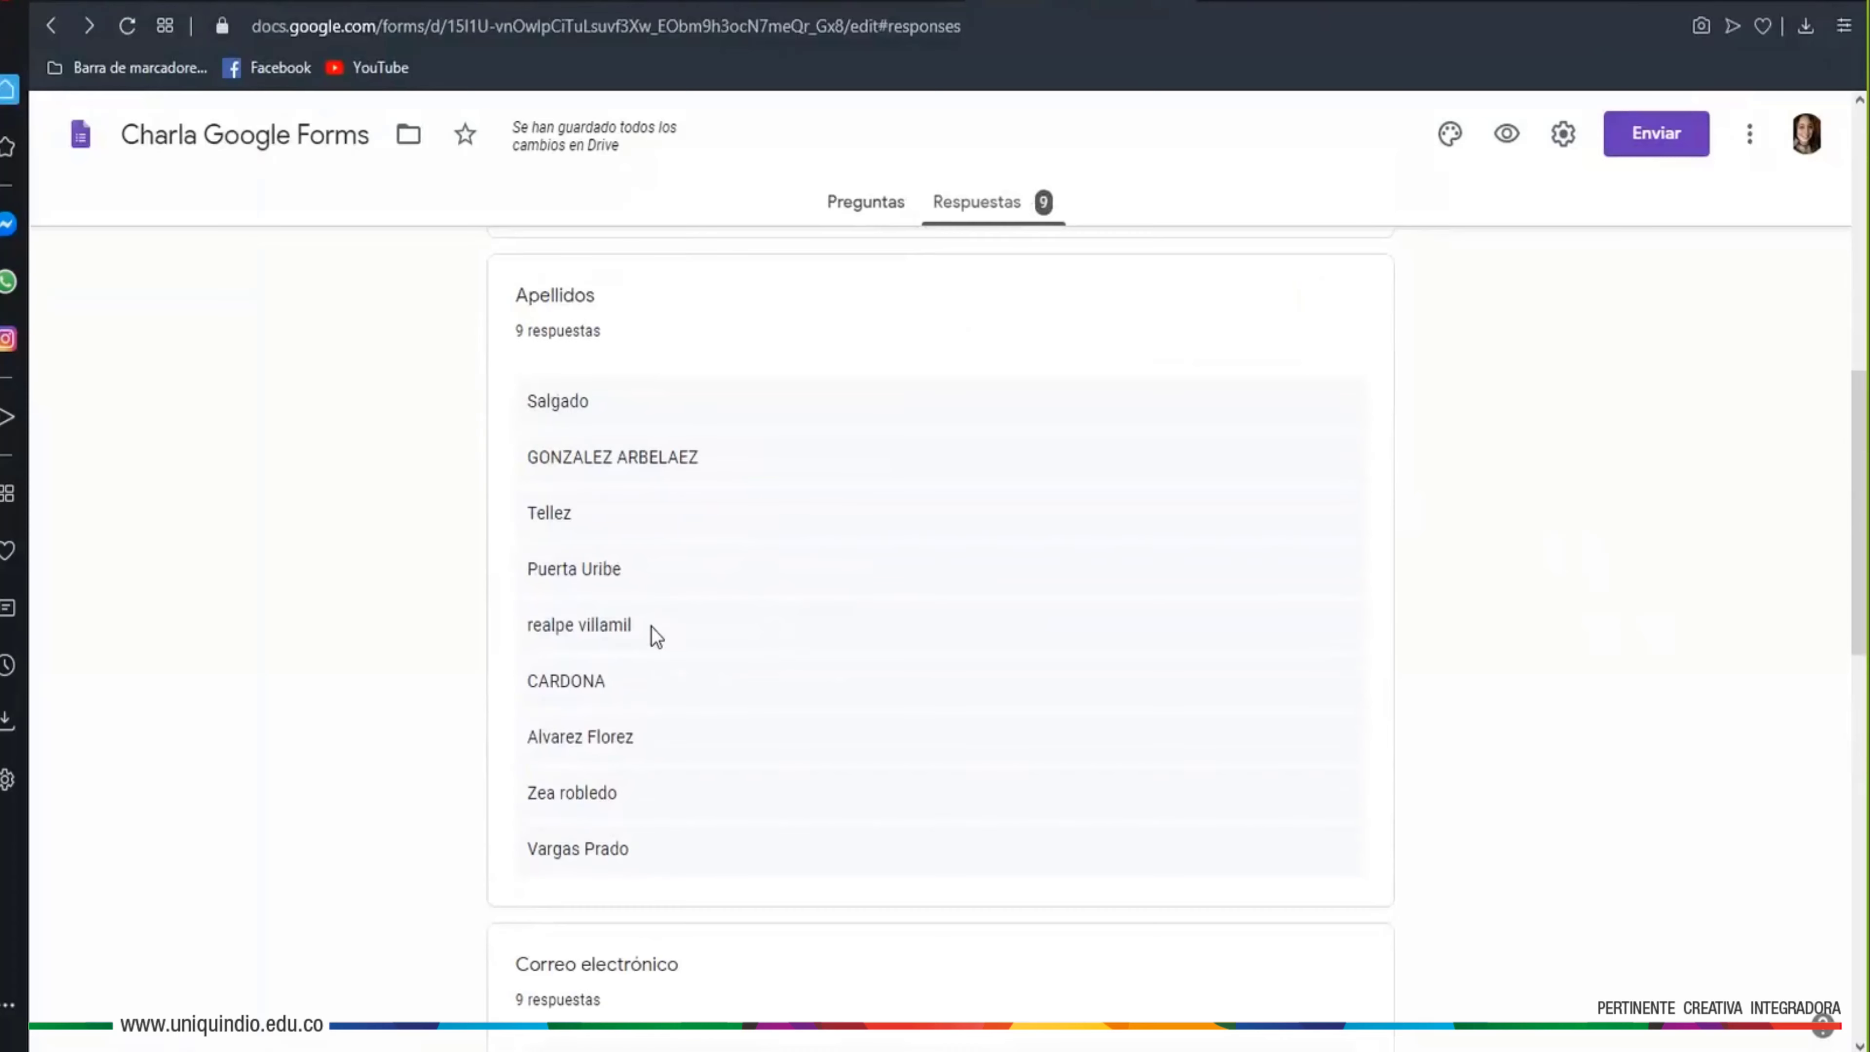
scroll(1030, 737, "down", 5)
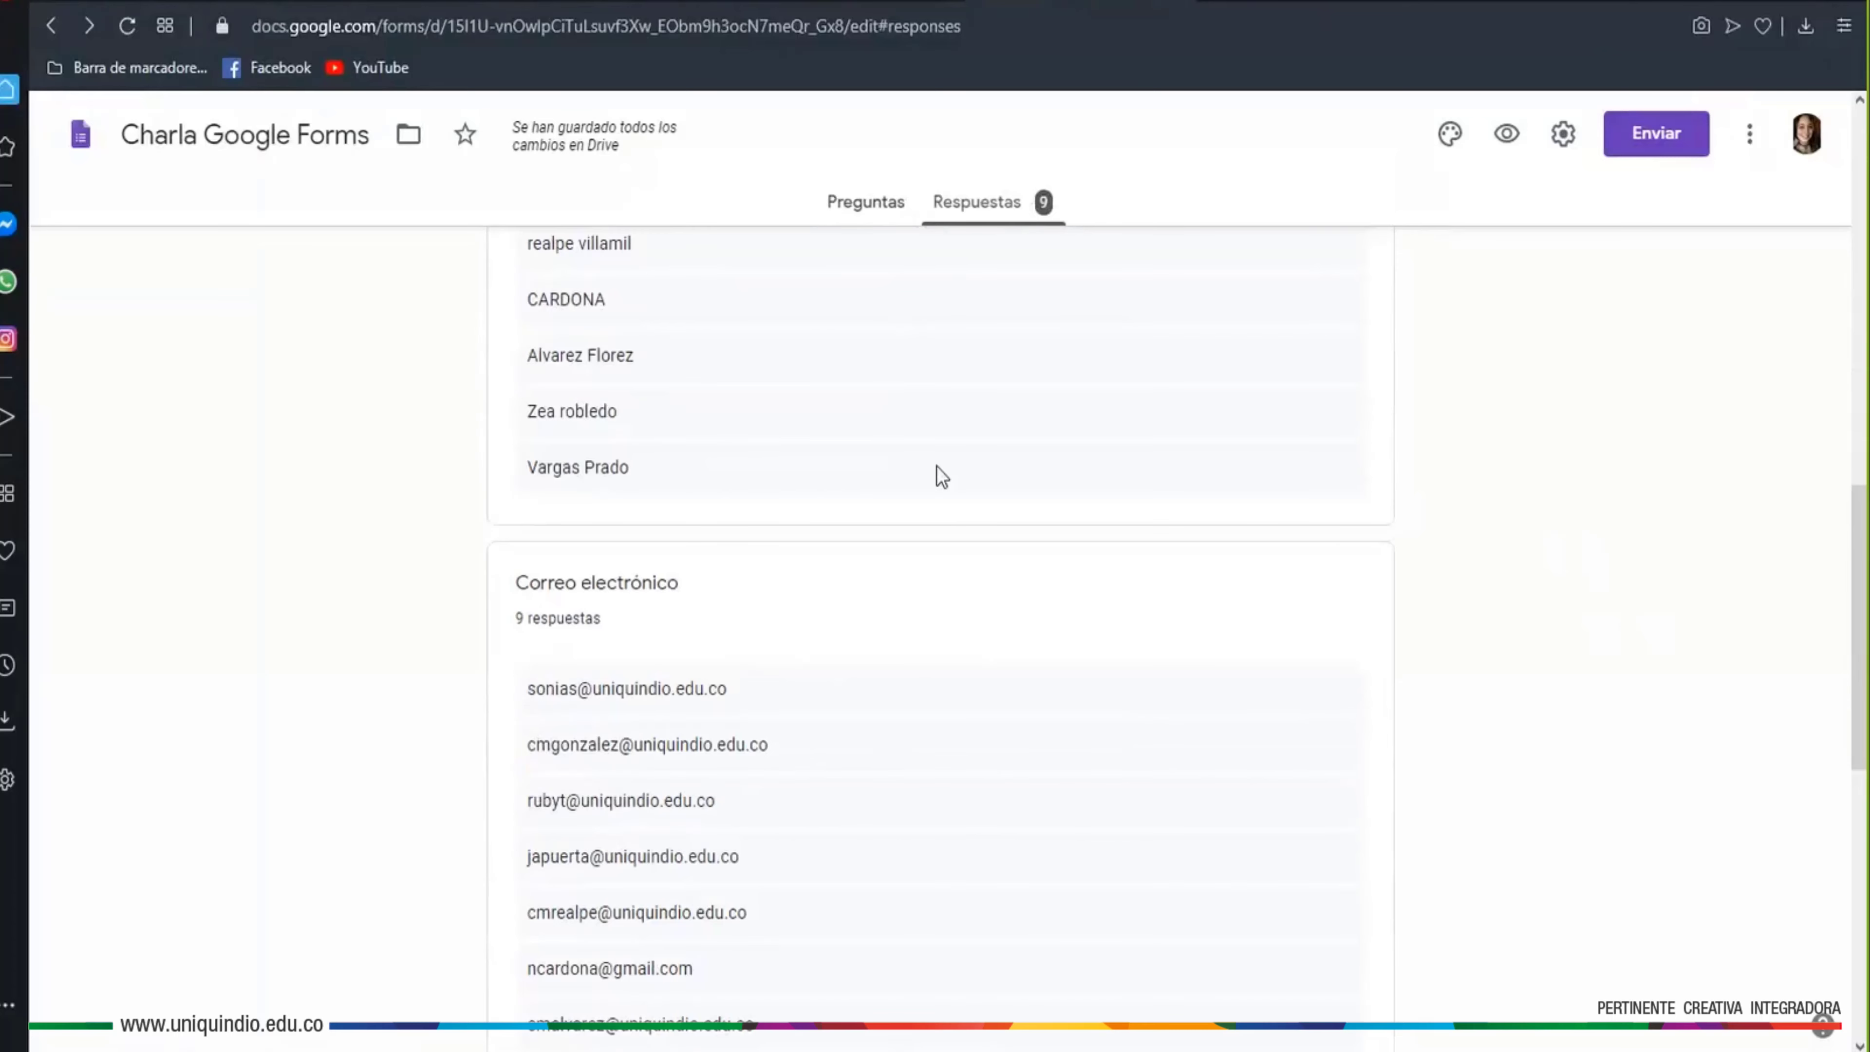
scroll(929, 478, "up", 15)
left_click(941, 439)
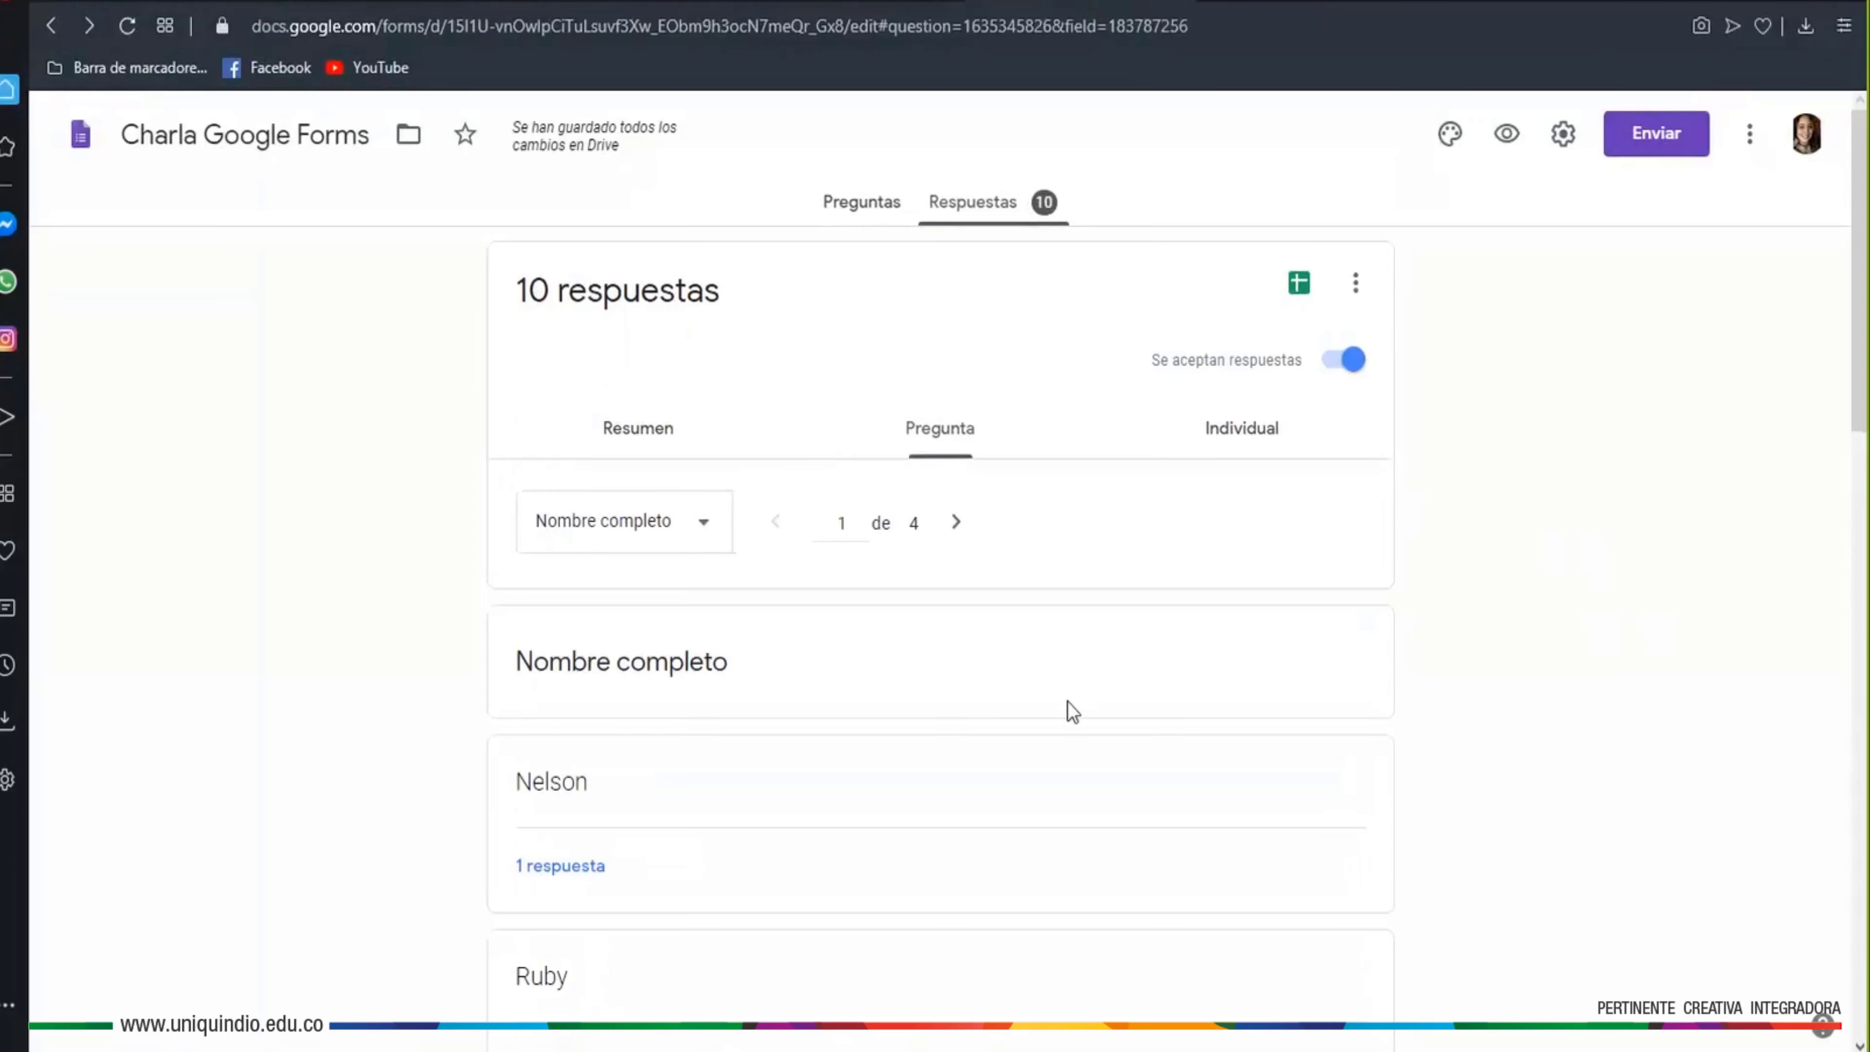
Show the Correo electrónico answers and list the single response behind the first address
left_click(709, 530)
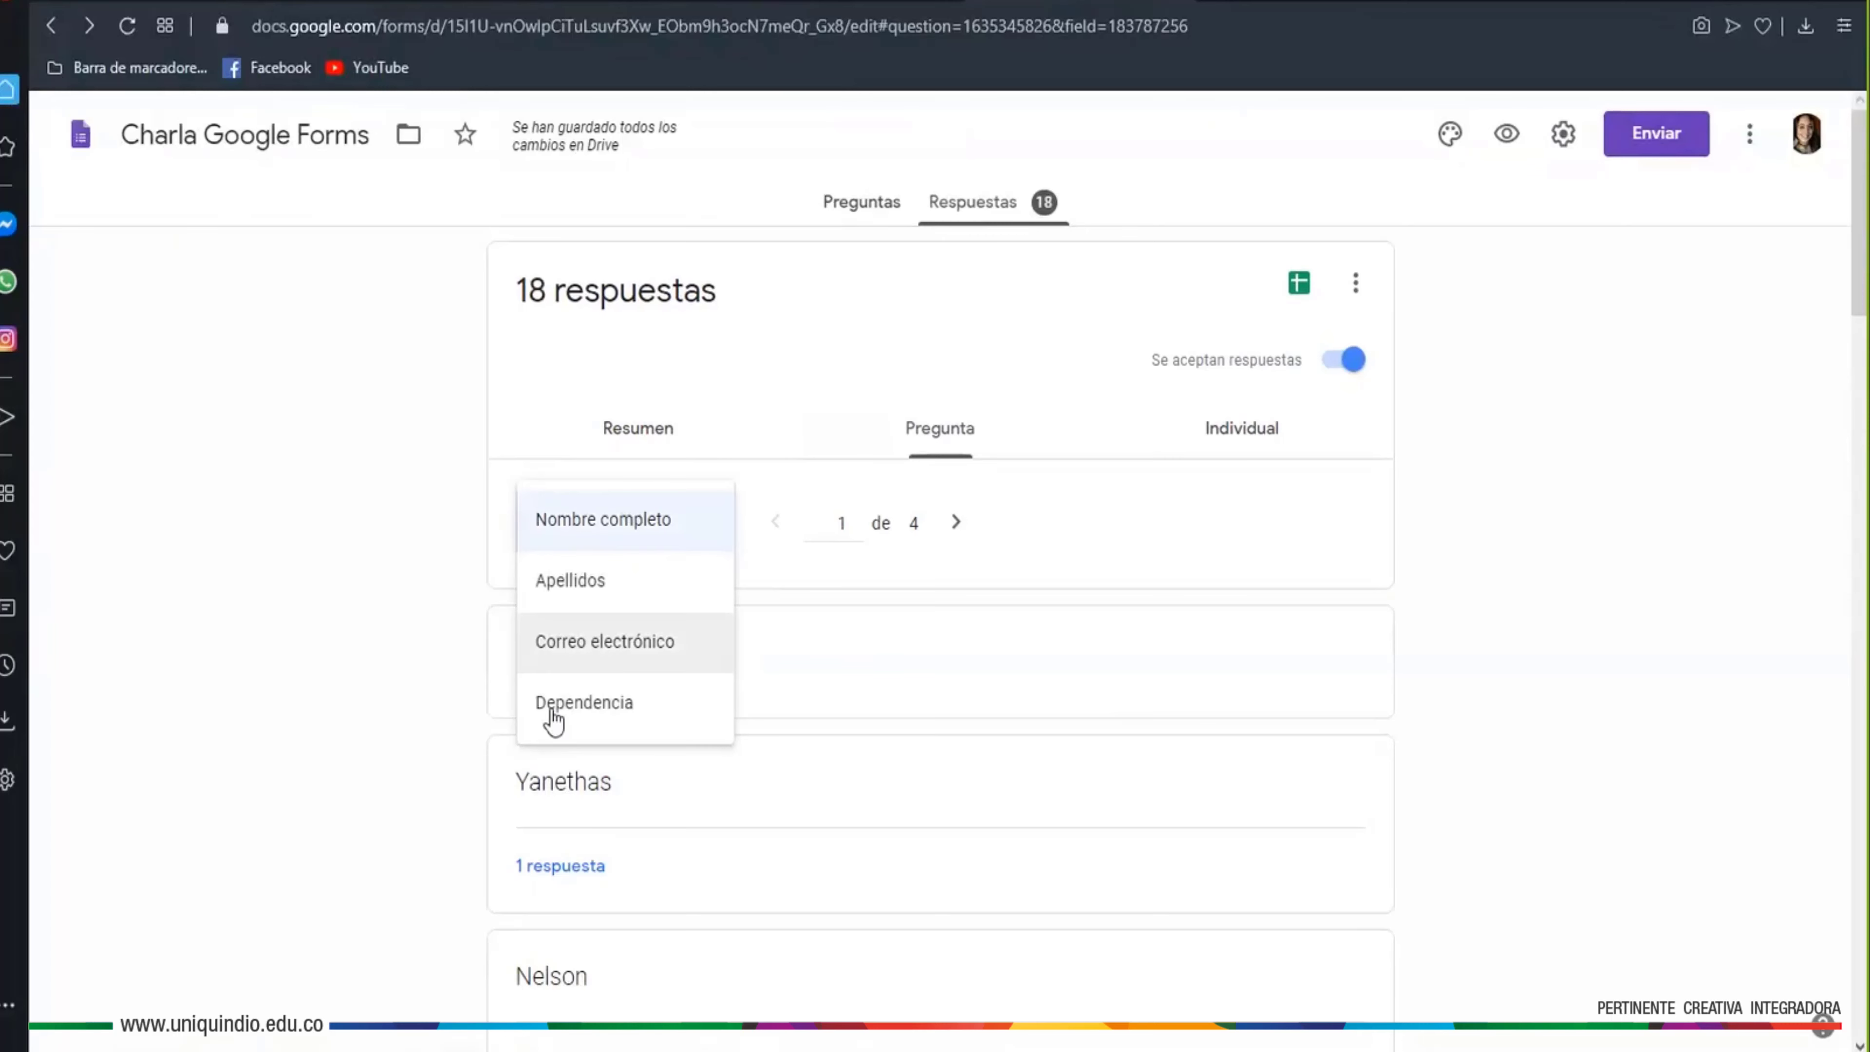
left_click(605, 652)
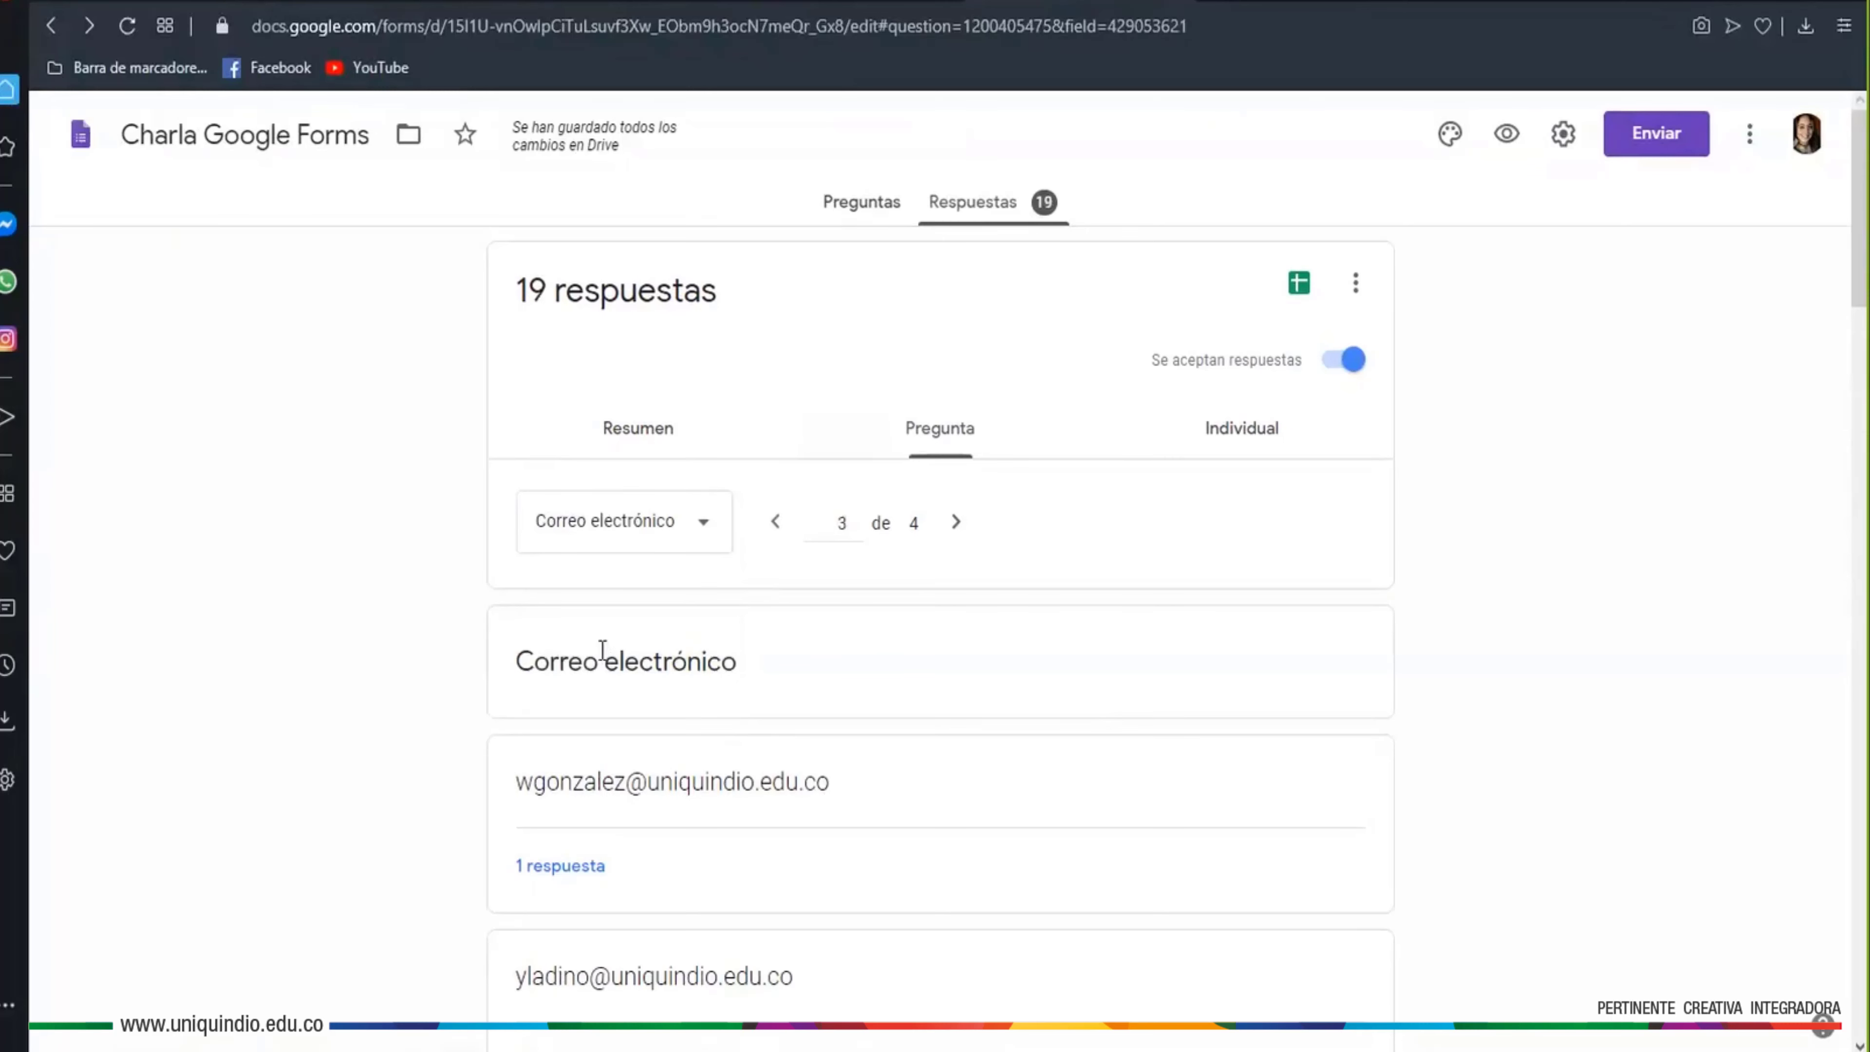
scroll(427, 657, "down", 3)
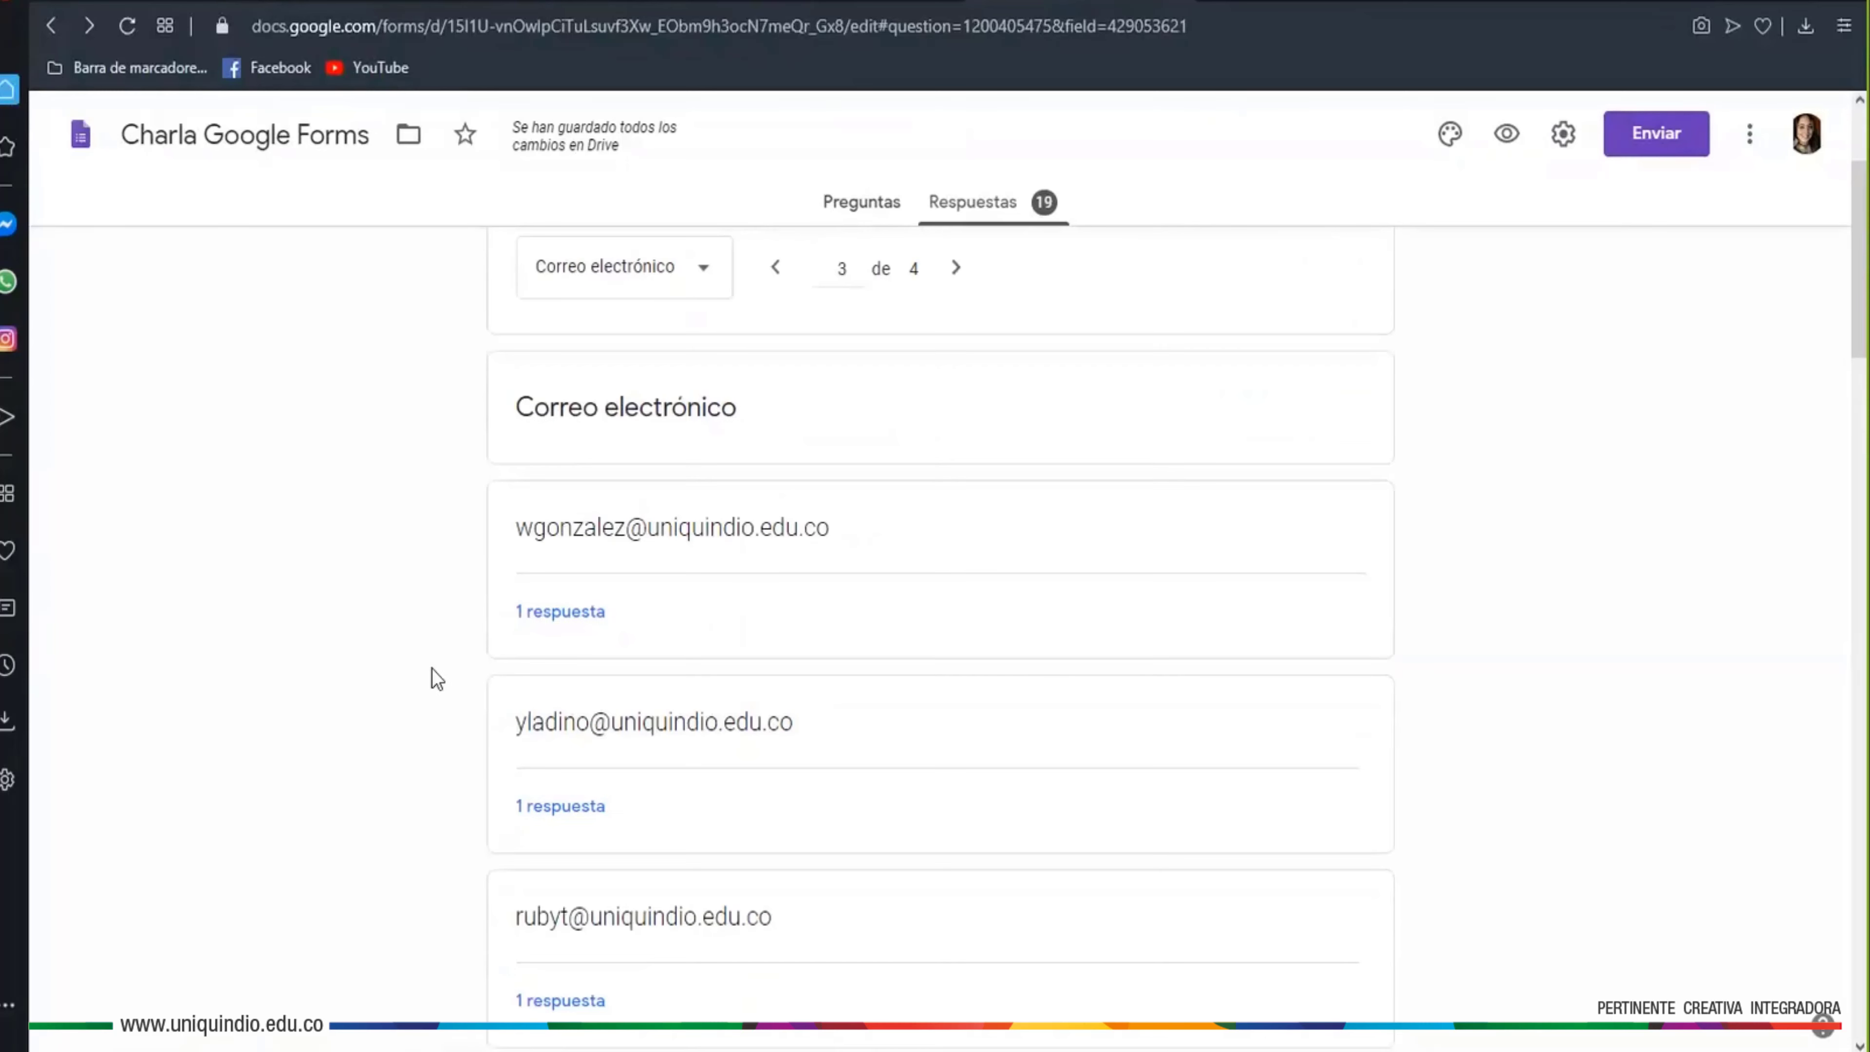
scroll(541, 824, "down", 3)
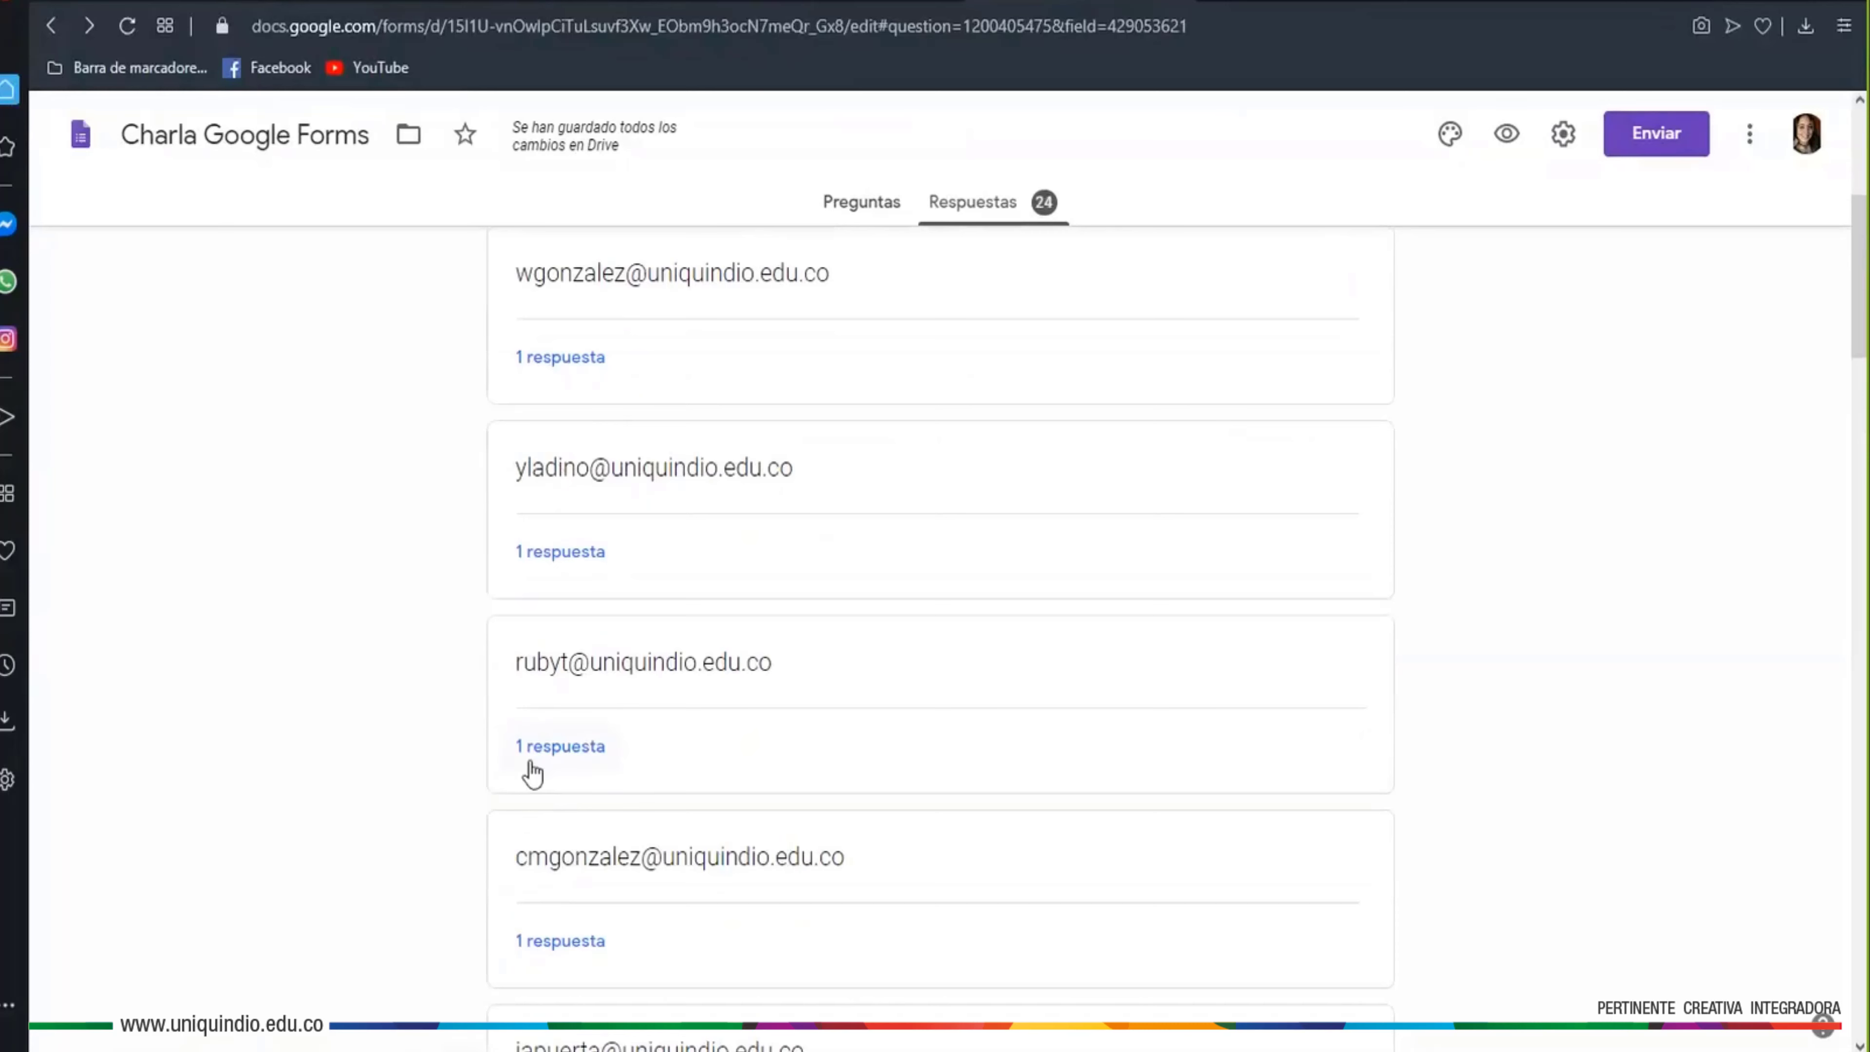
scroll(598, 939, "down", 1)
scroll(598, 939, "down", 7)
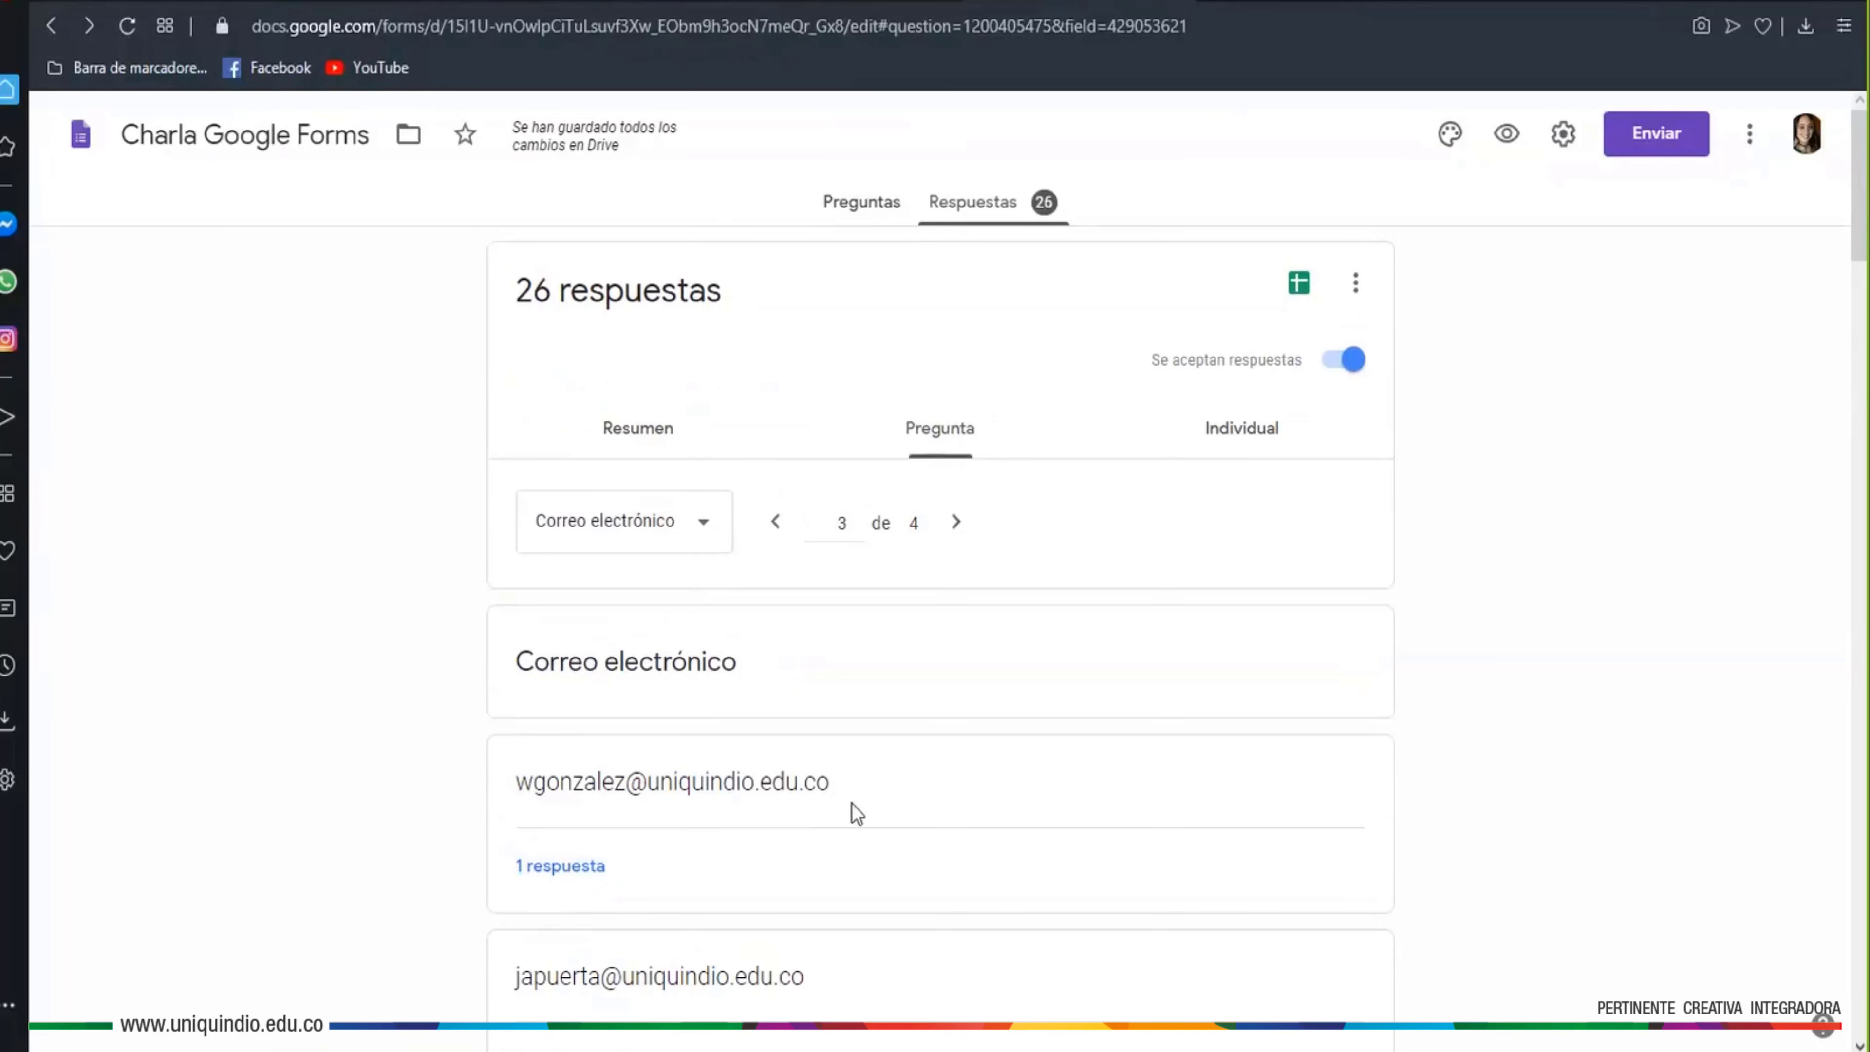
left_click(572, 875)
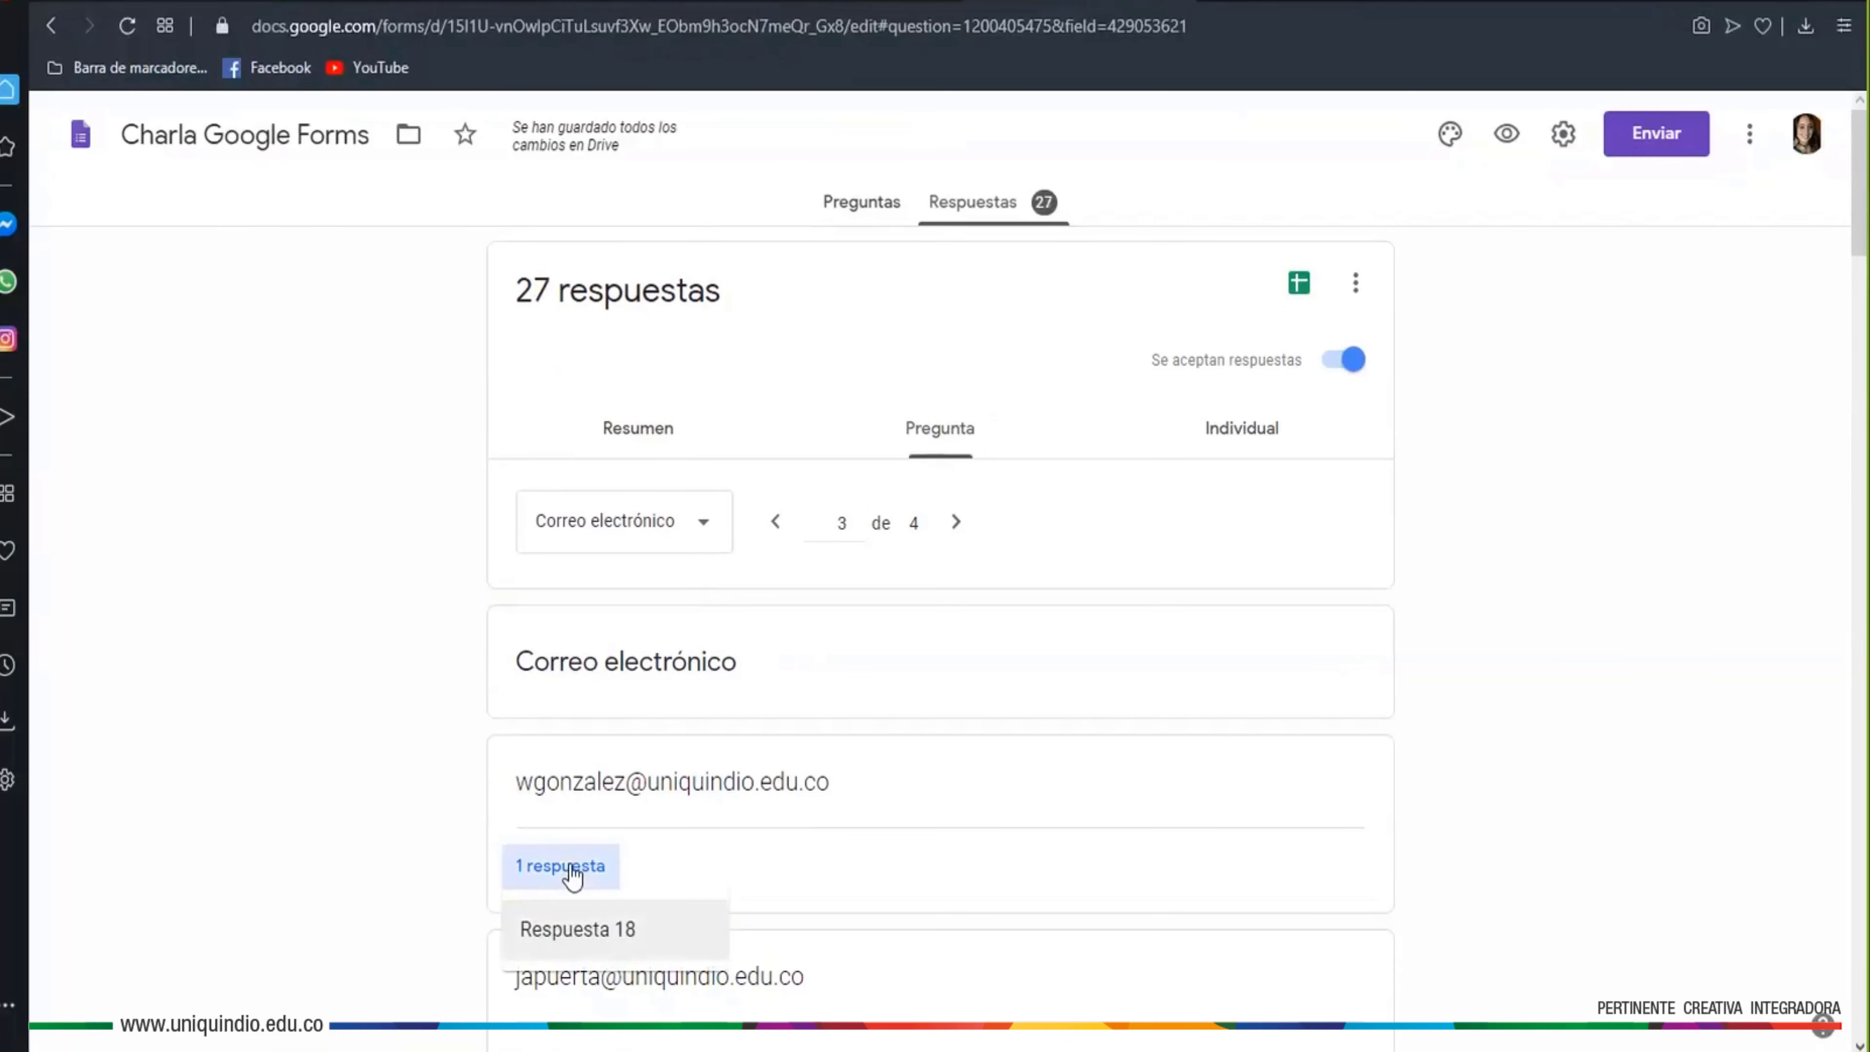
left_click(579, 936)
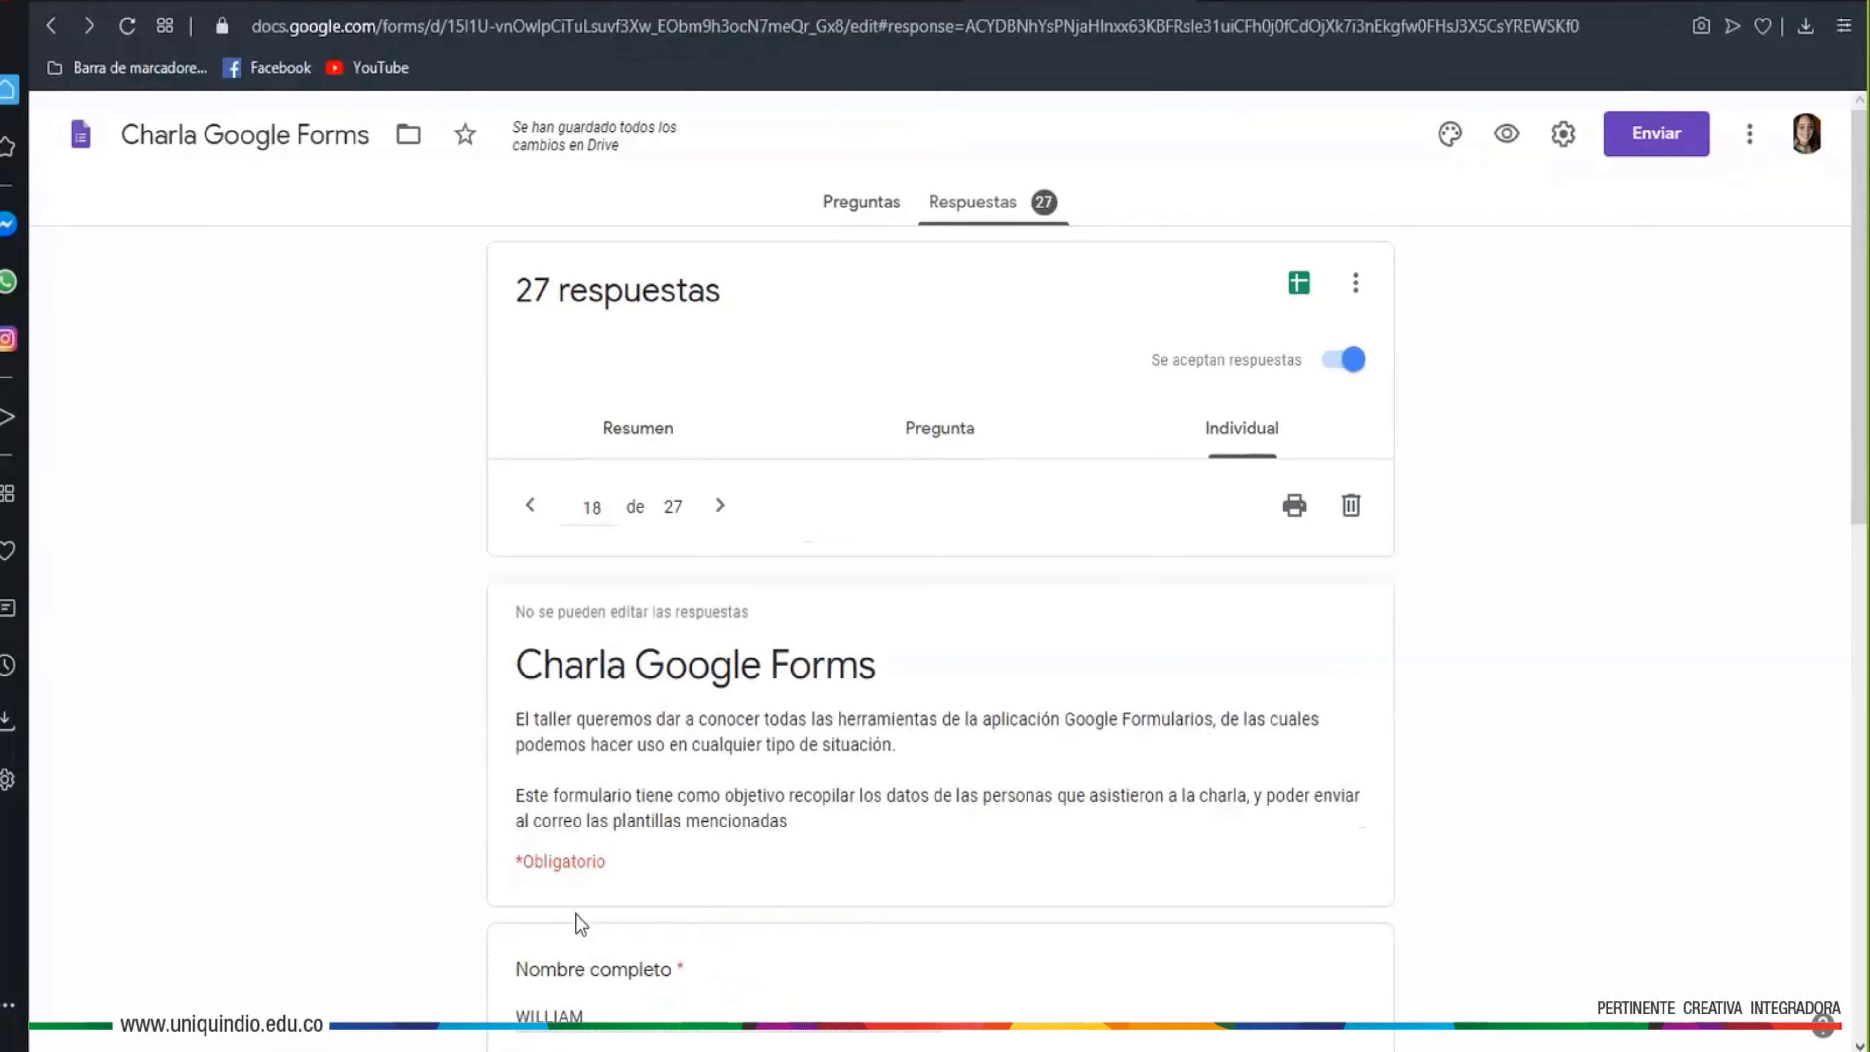
scroll(472, 808, "down", 5)
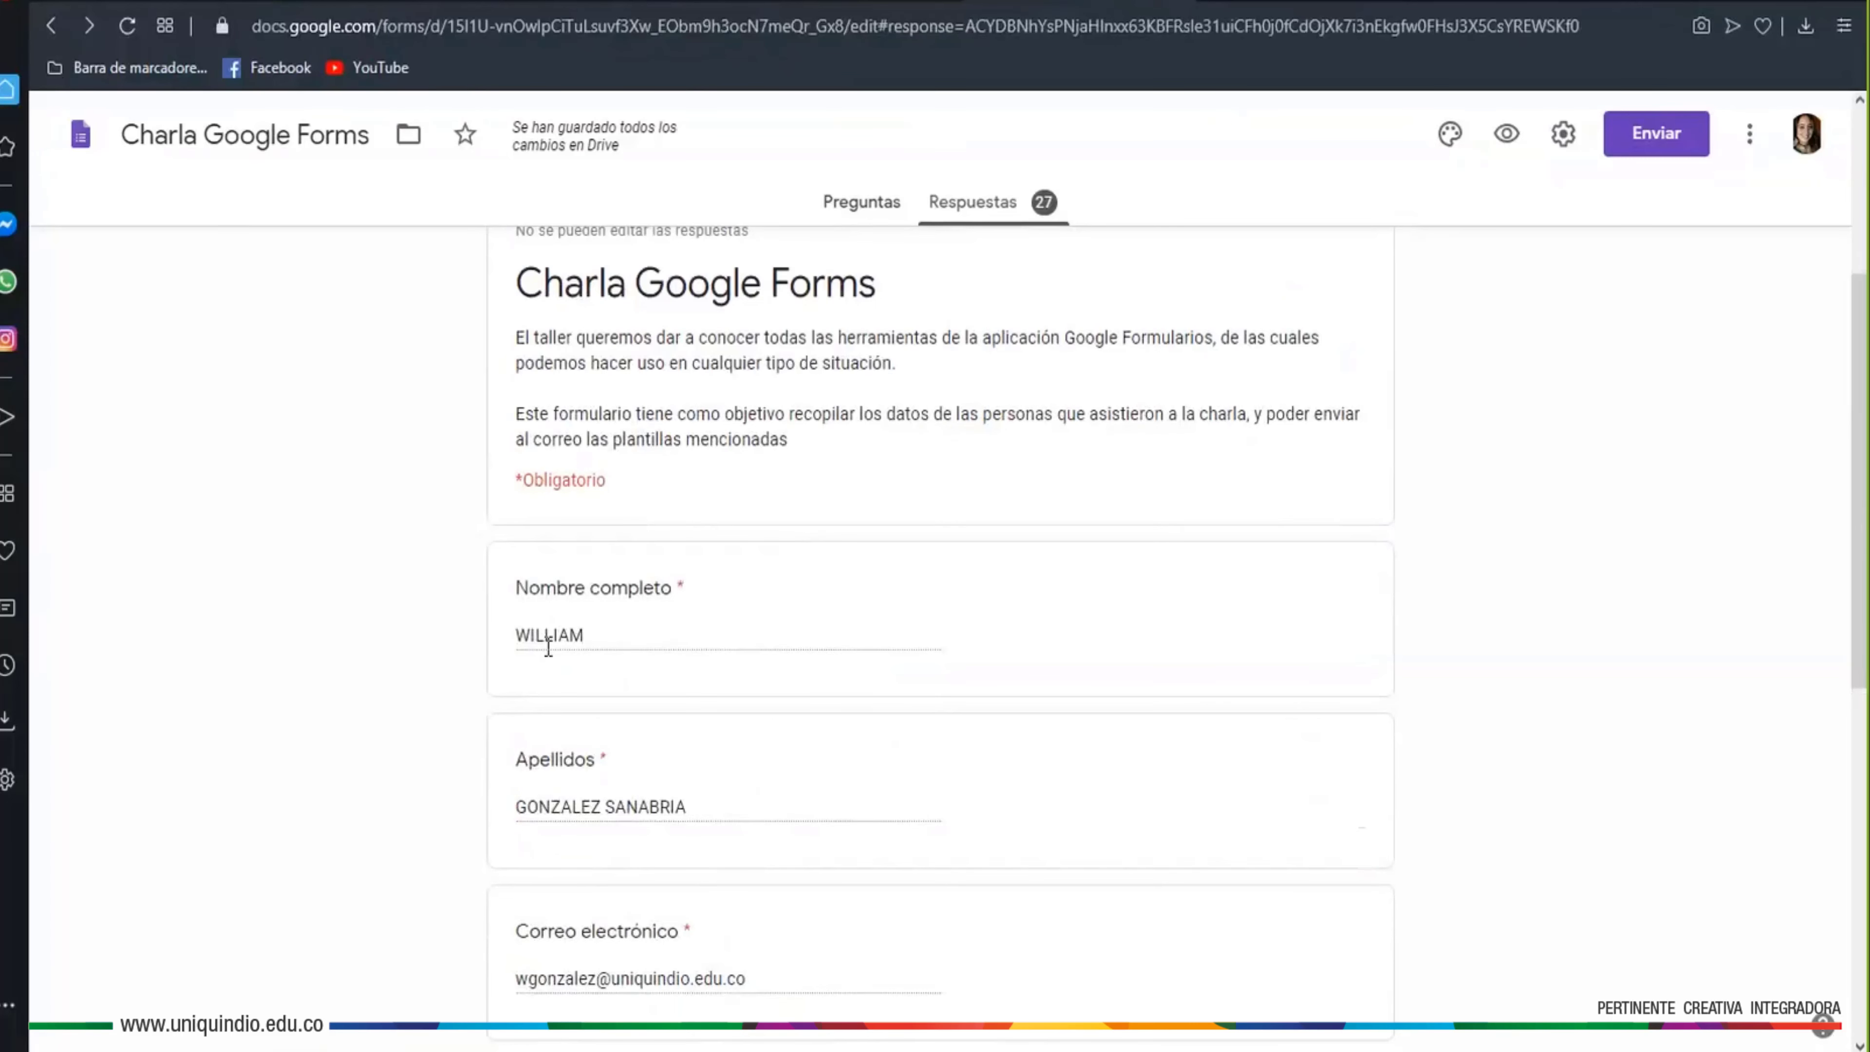
scroll(718, 817, "down", 7)
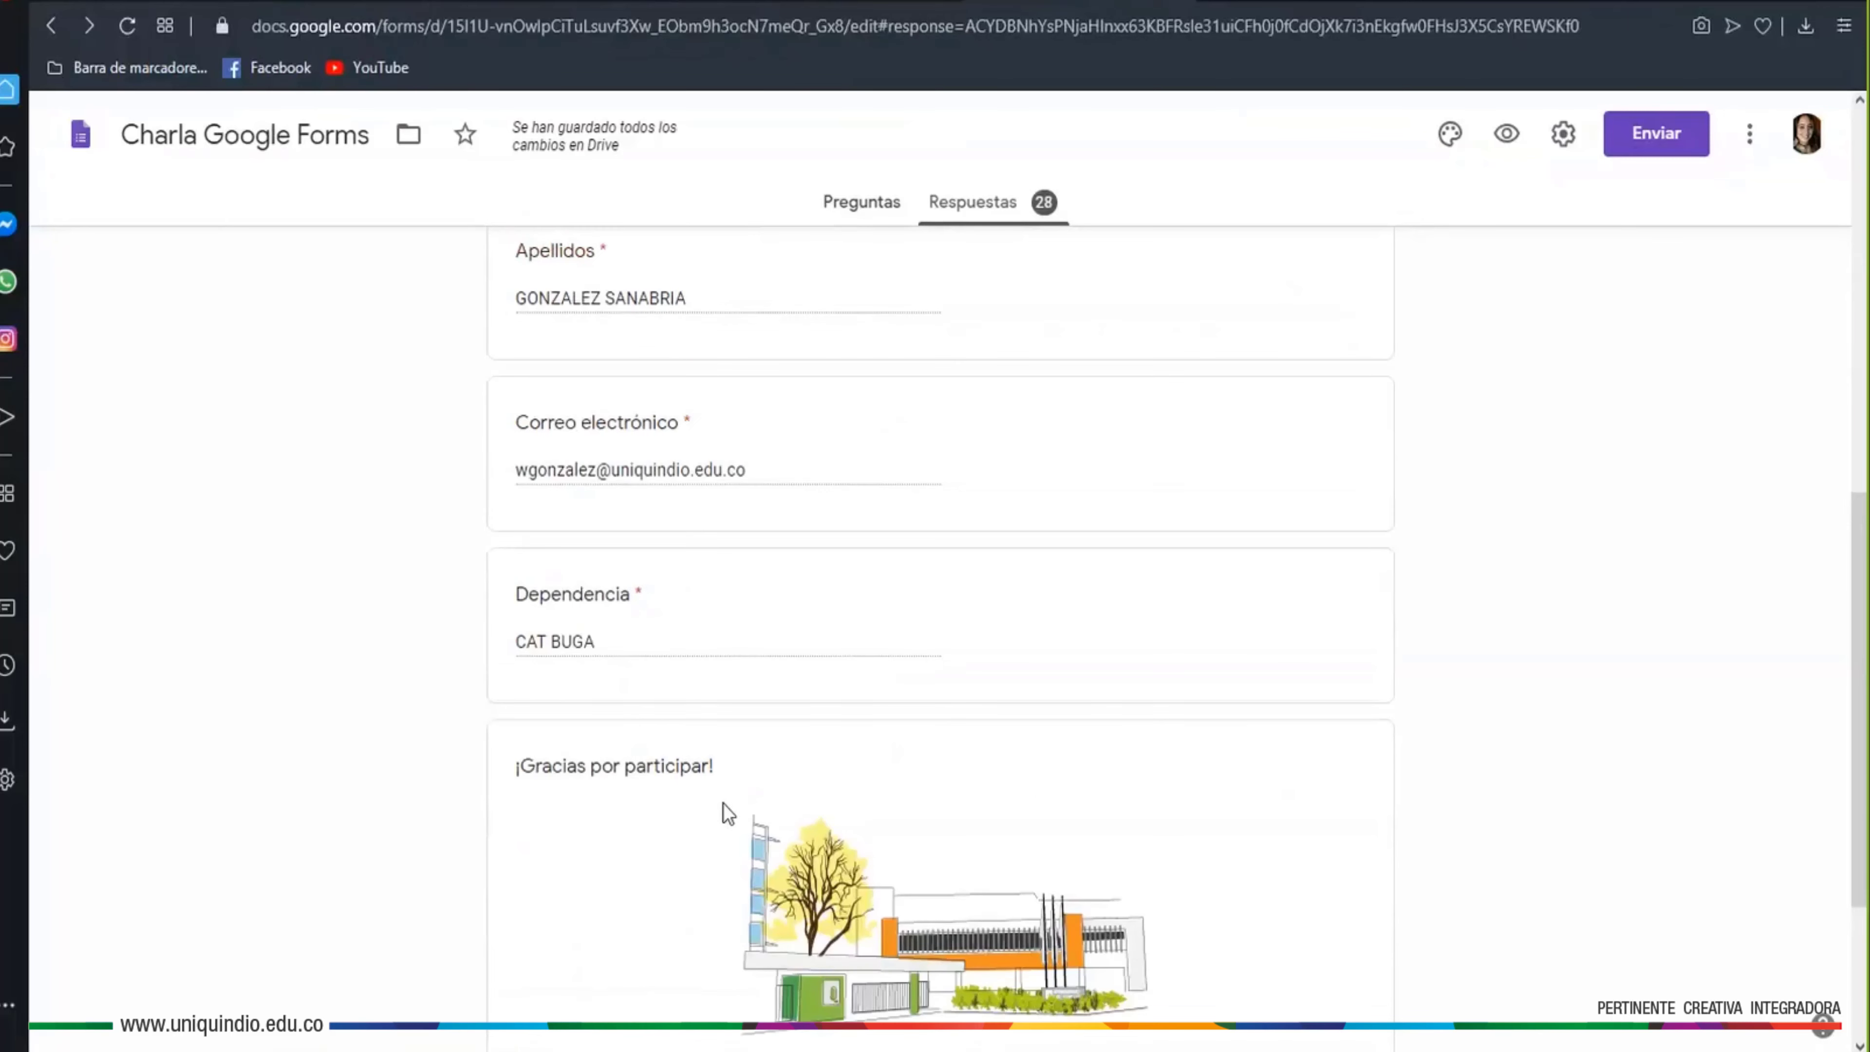
scroll(768, 776, "up", 3)
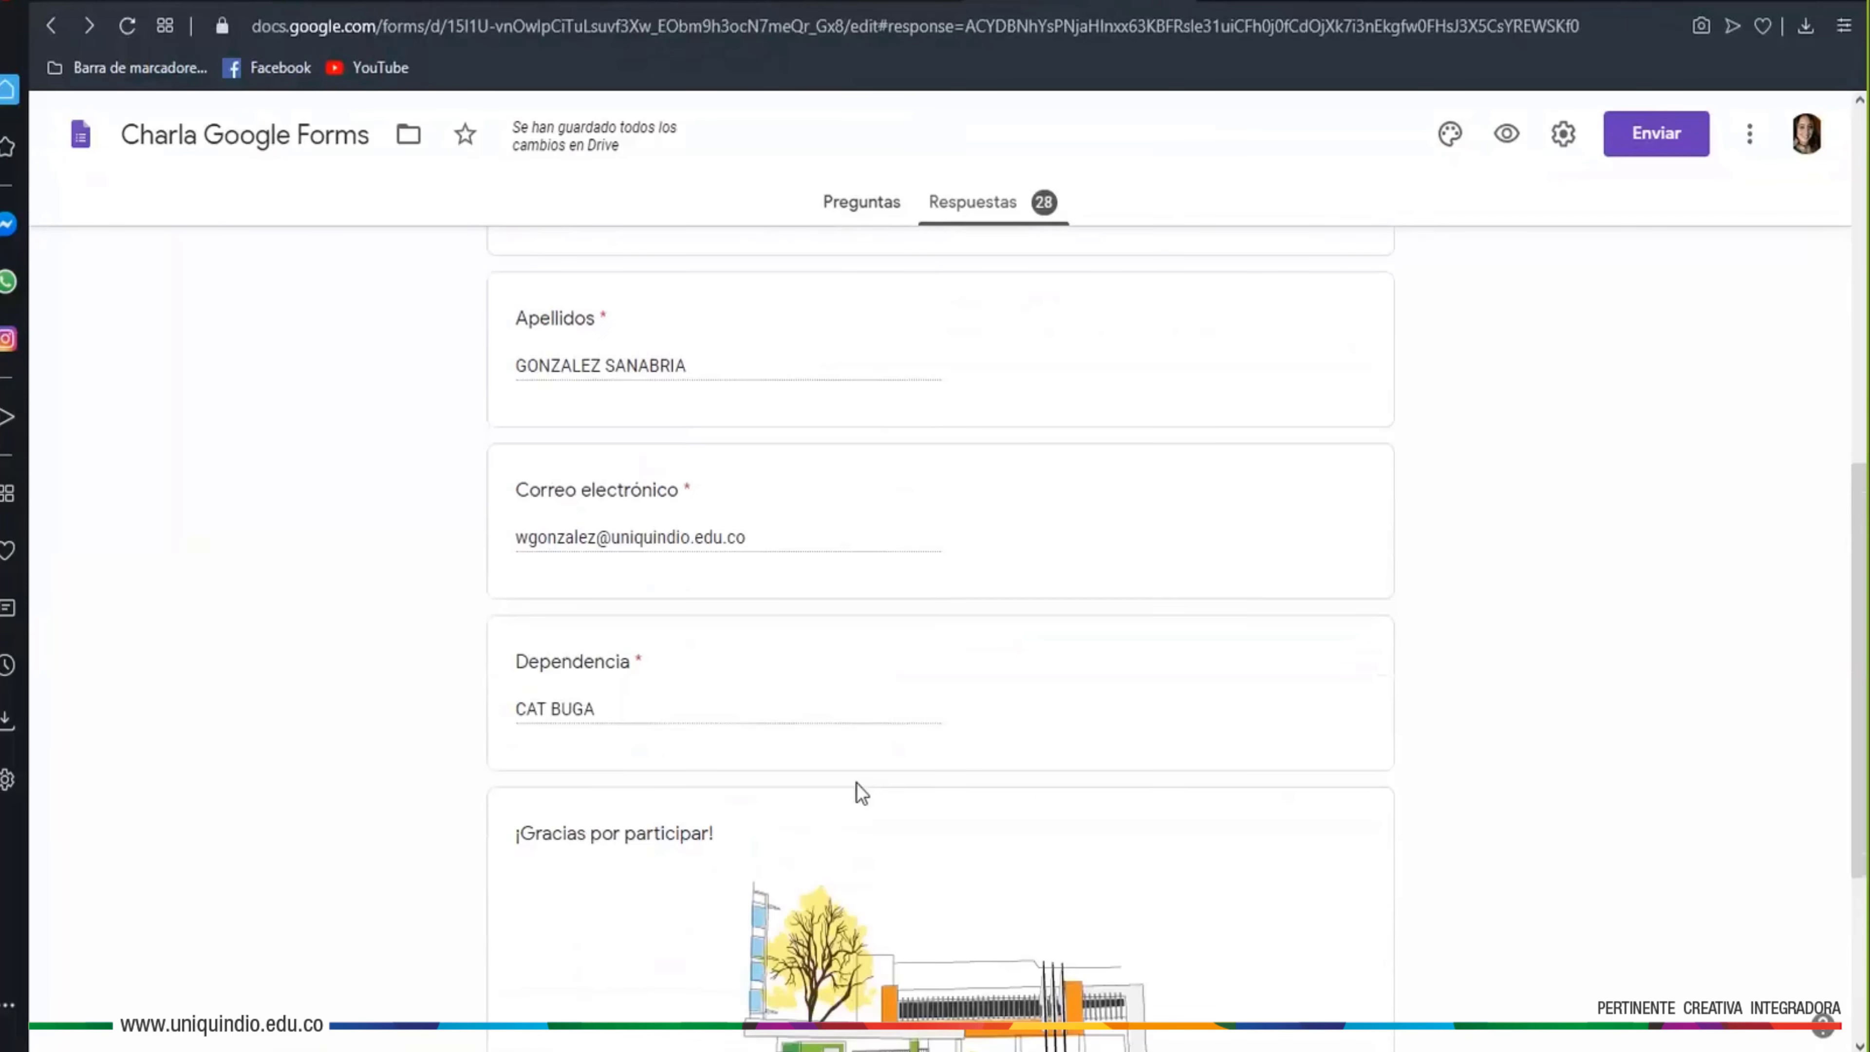
scroll(705, 852, "up", 4)
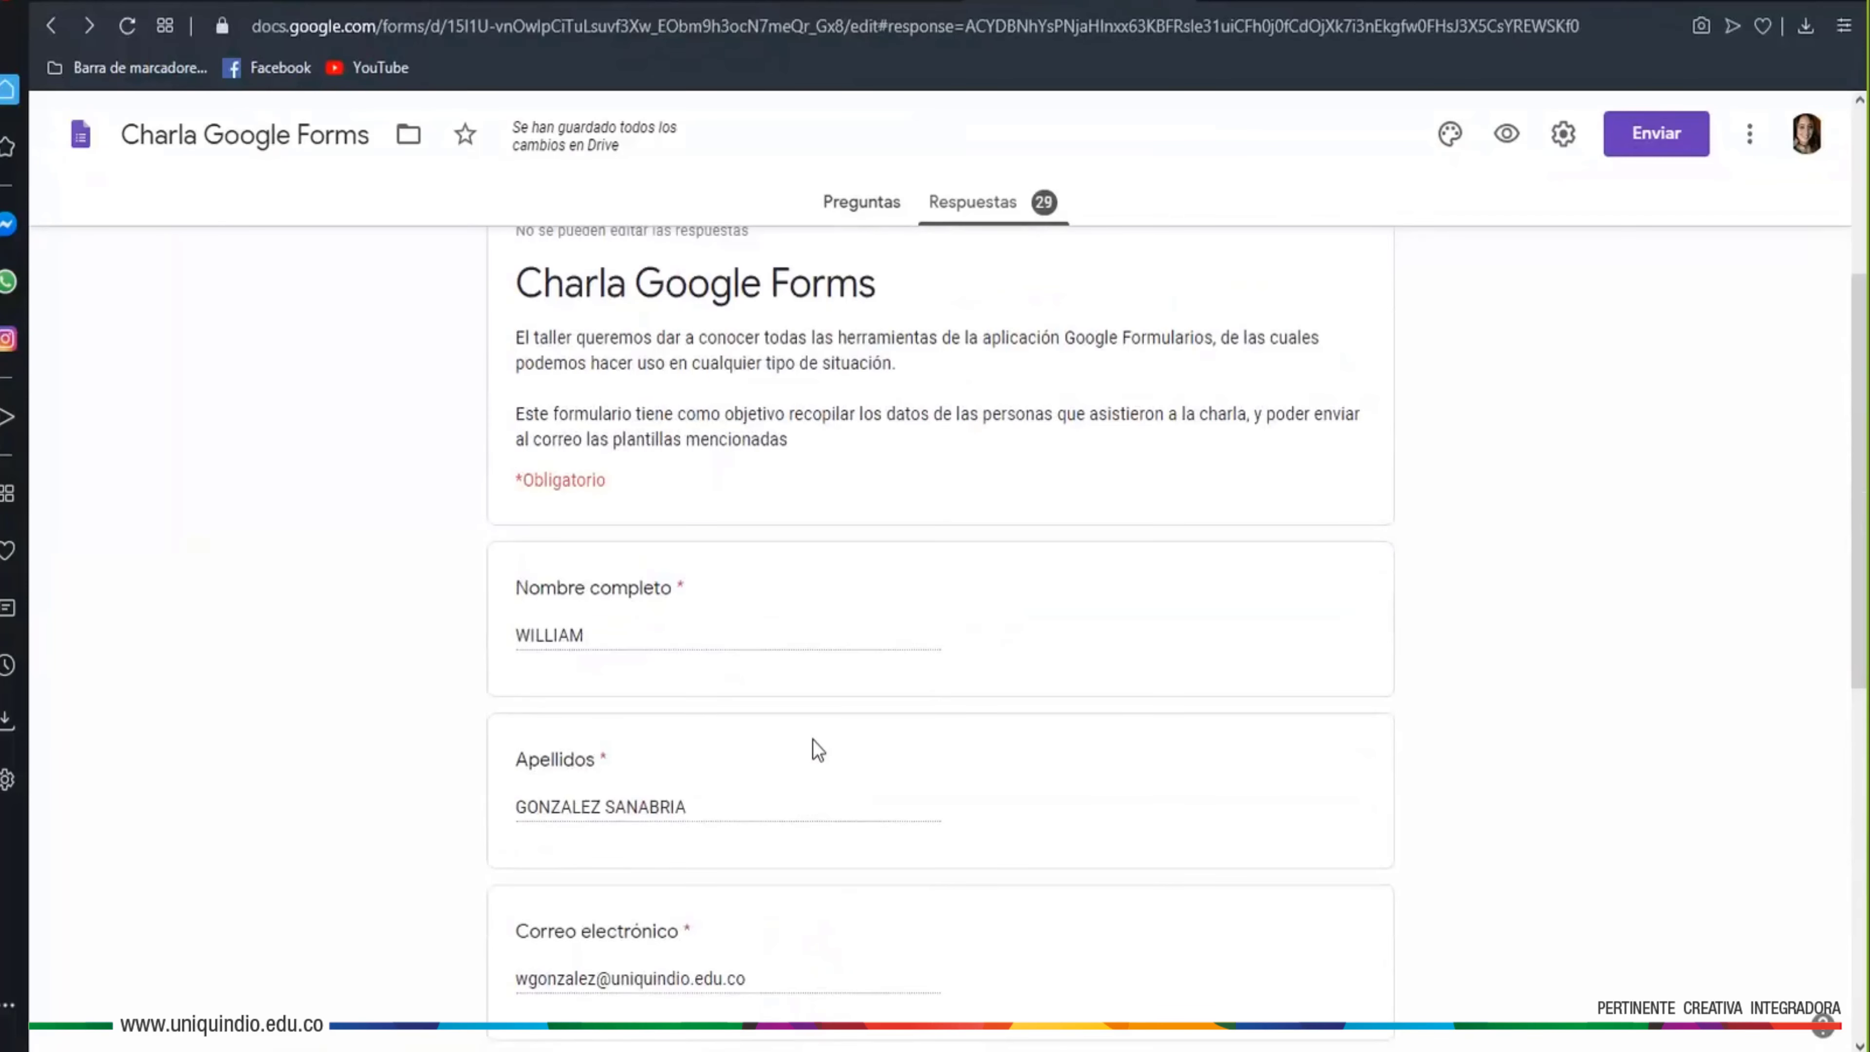
scroll(977, 468, "up", 5)
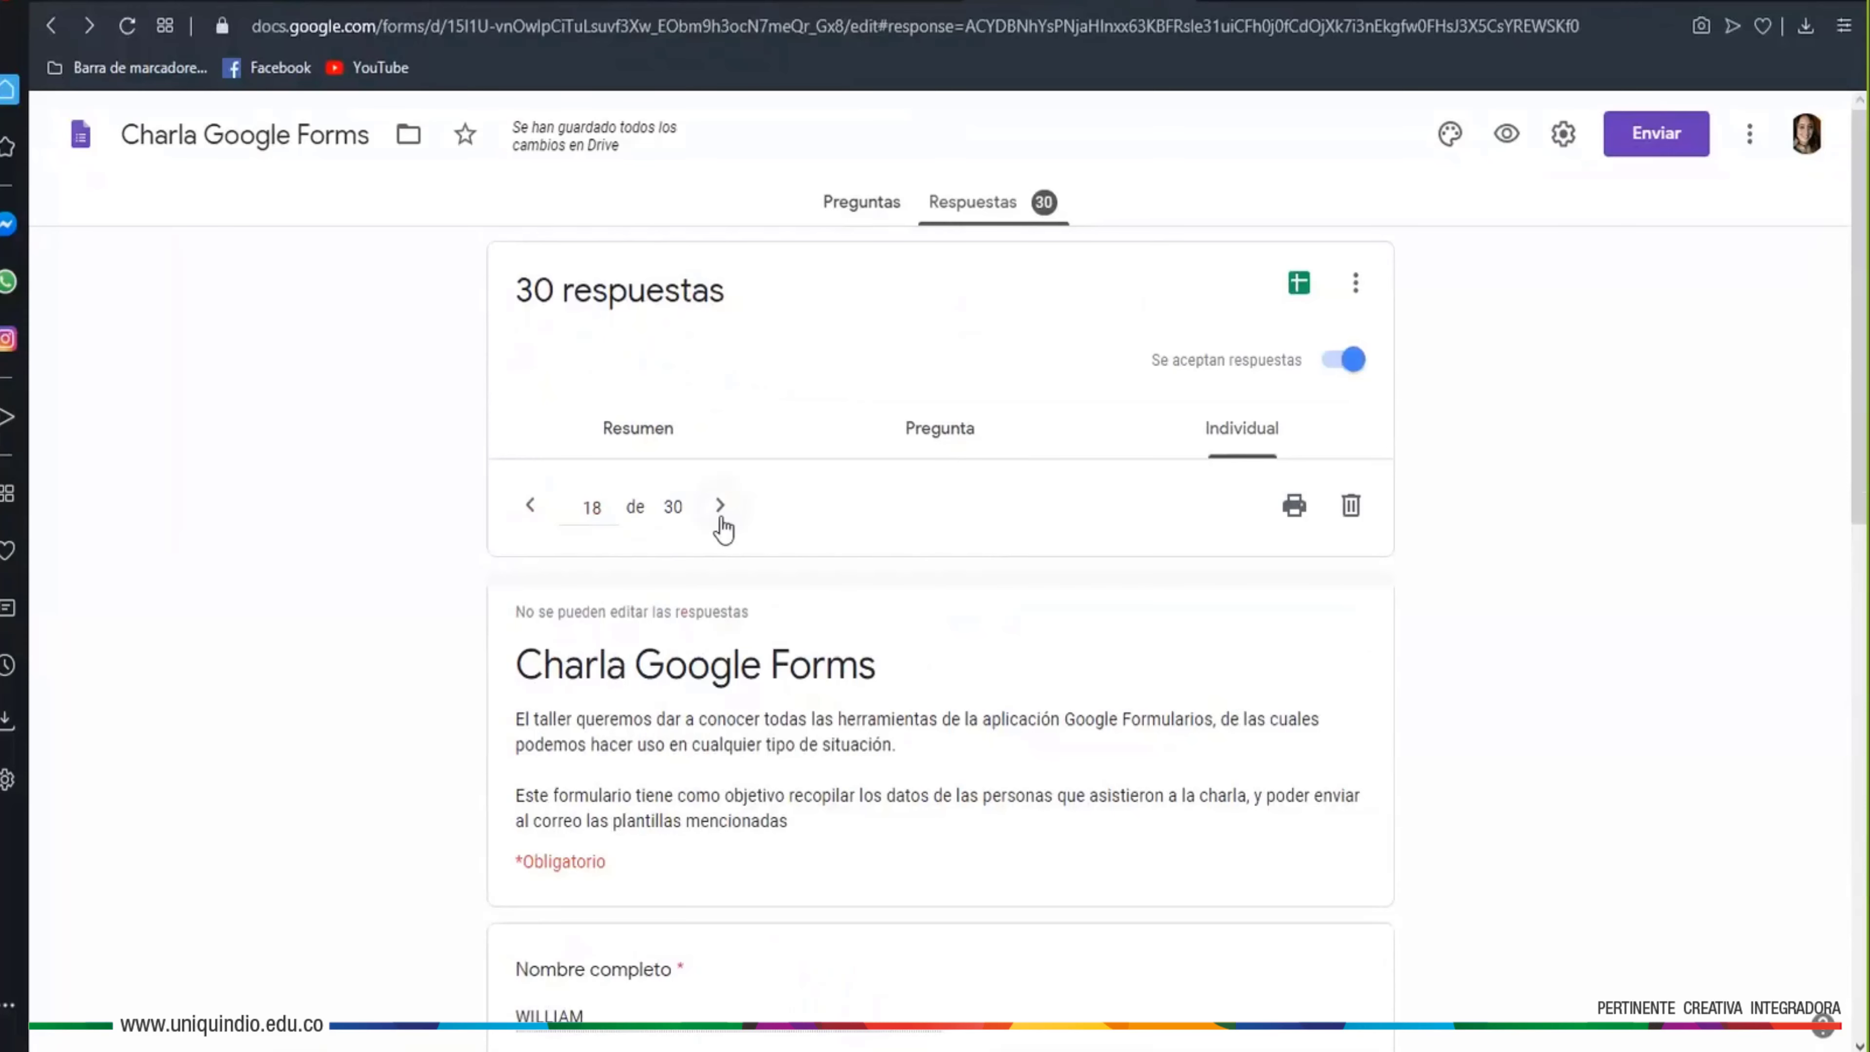
left_click(720, 507)
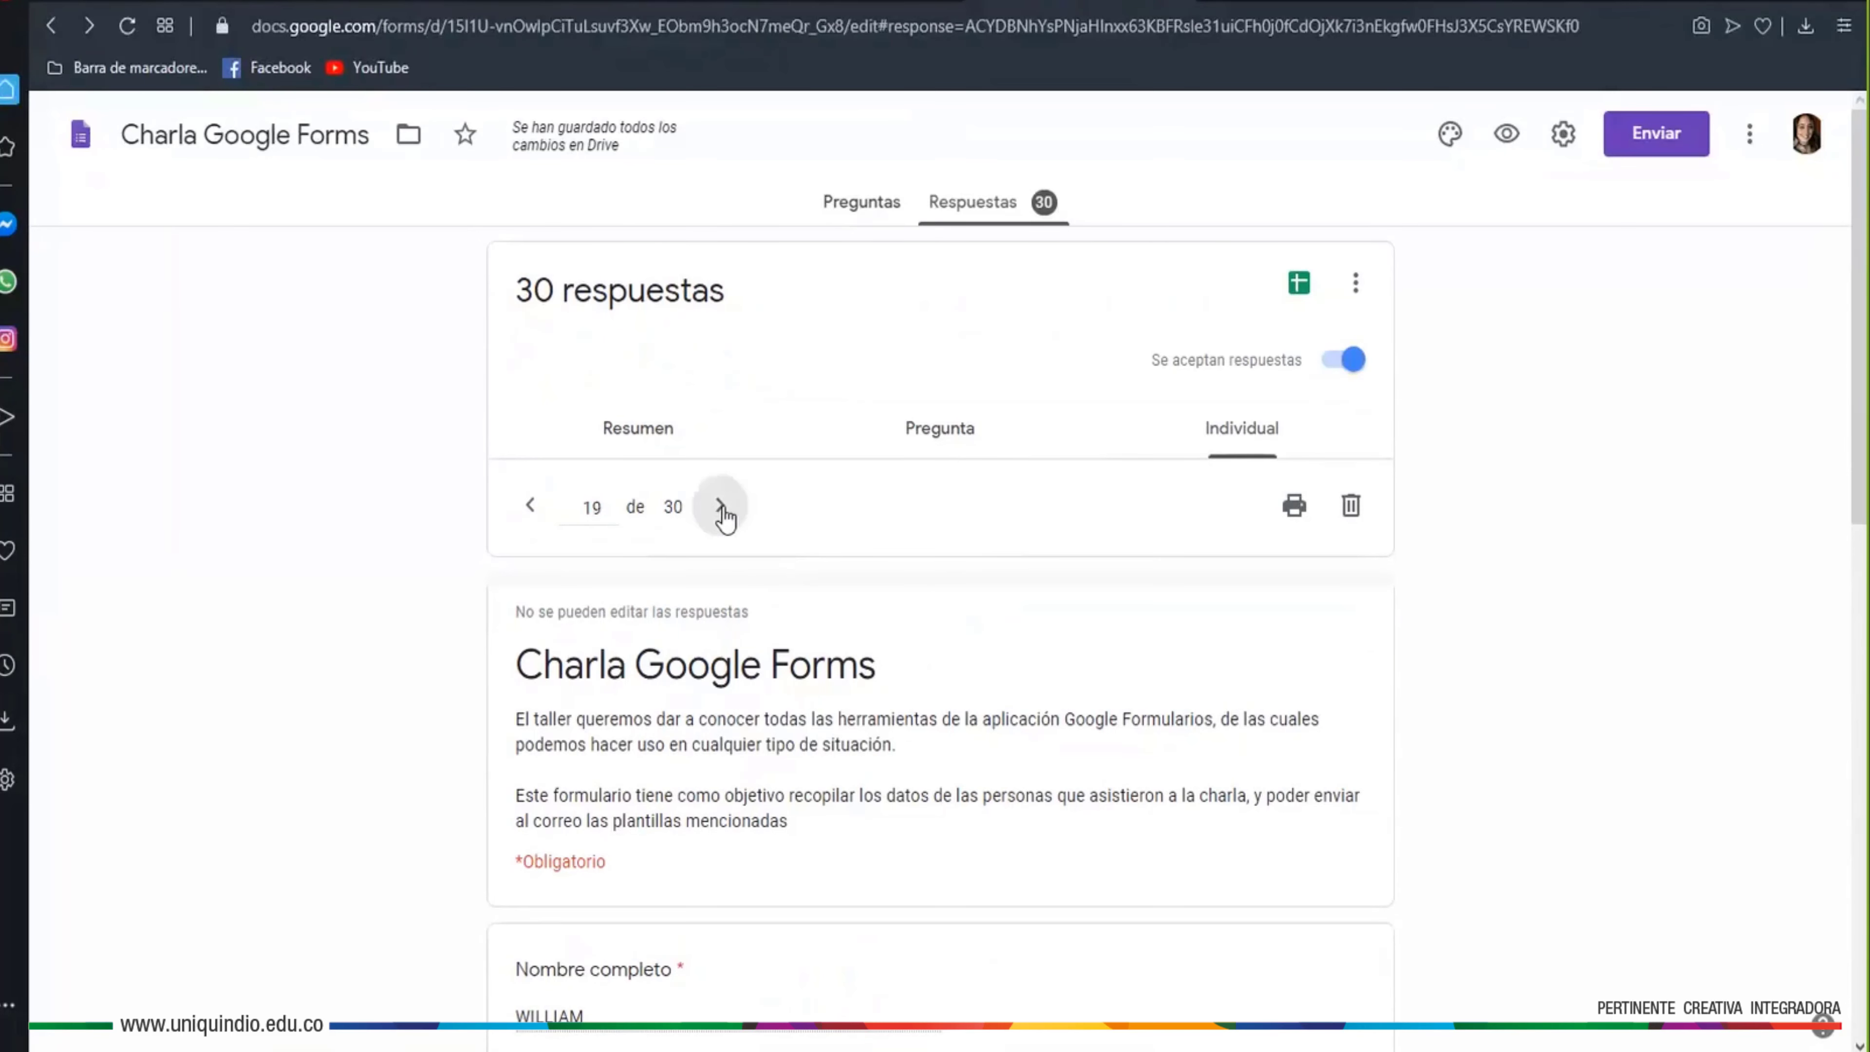
scroll(728, 501, "down", 2)
scroll(729, 466, "down", 2)
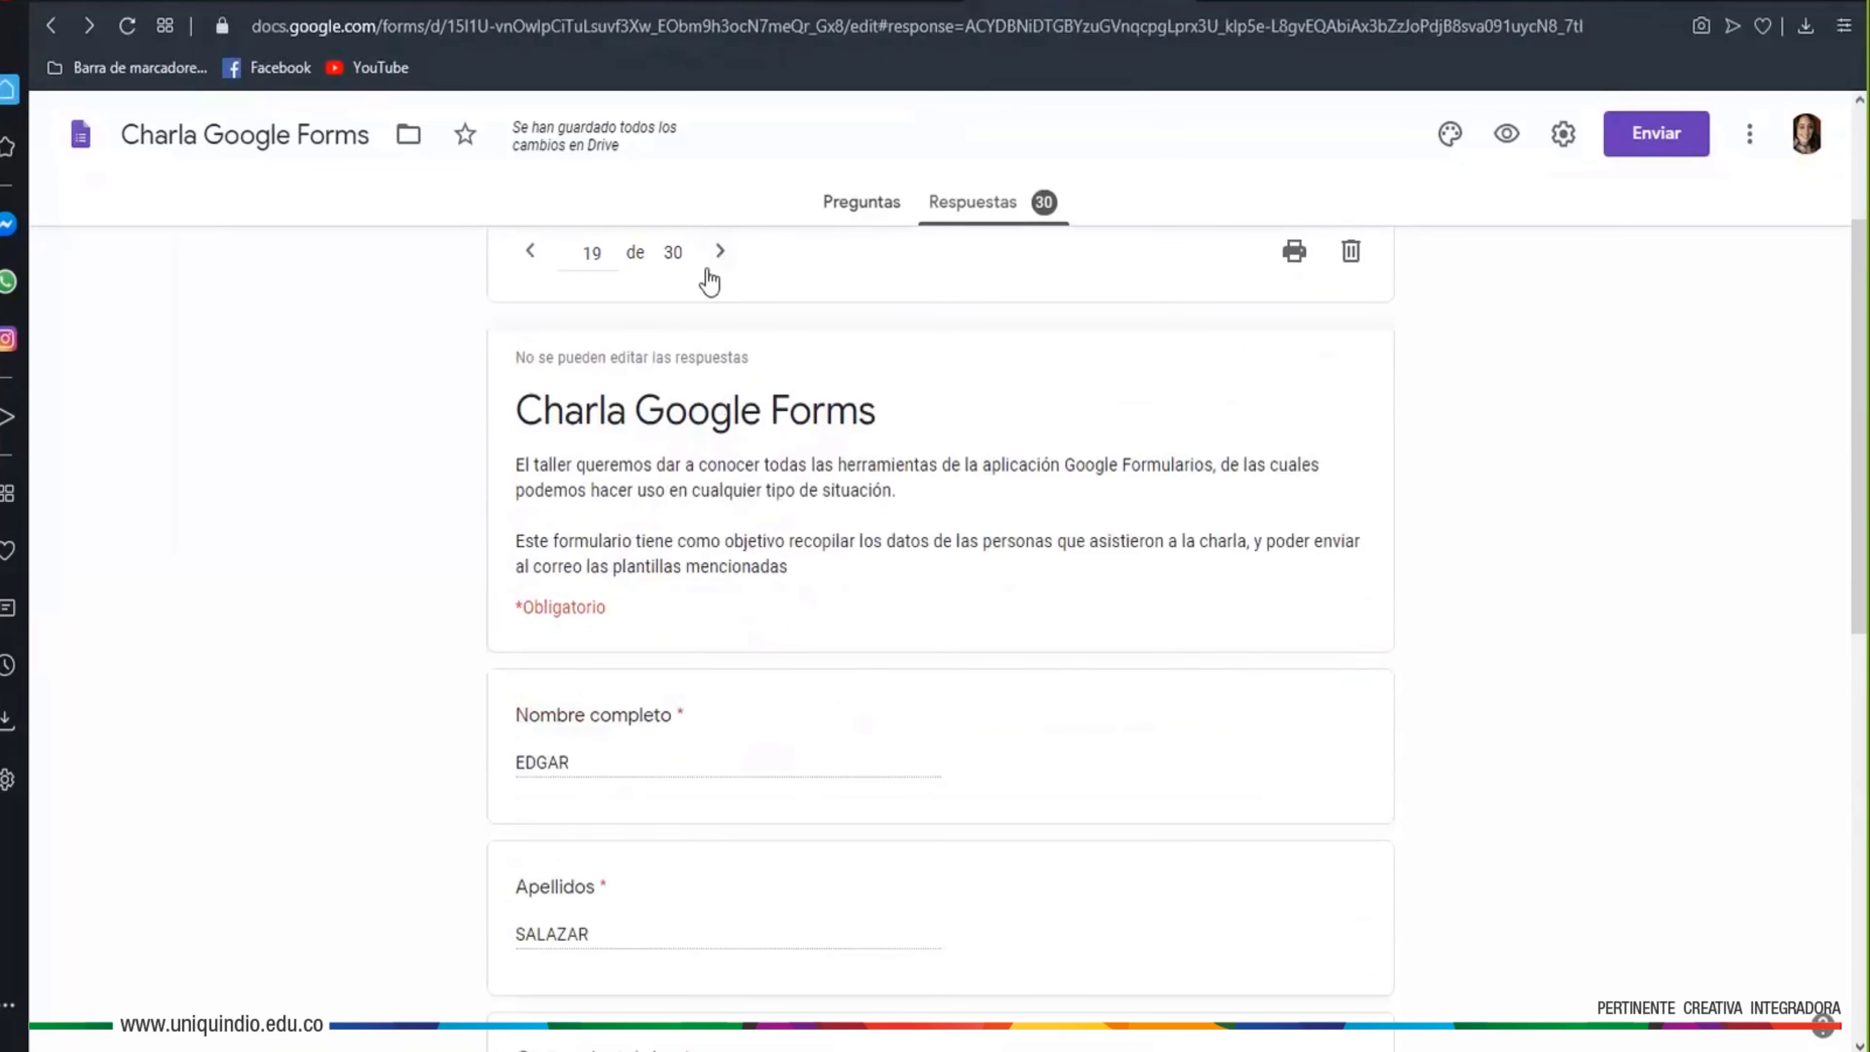
left_click(721, 254)
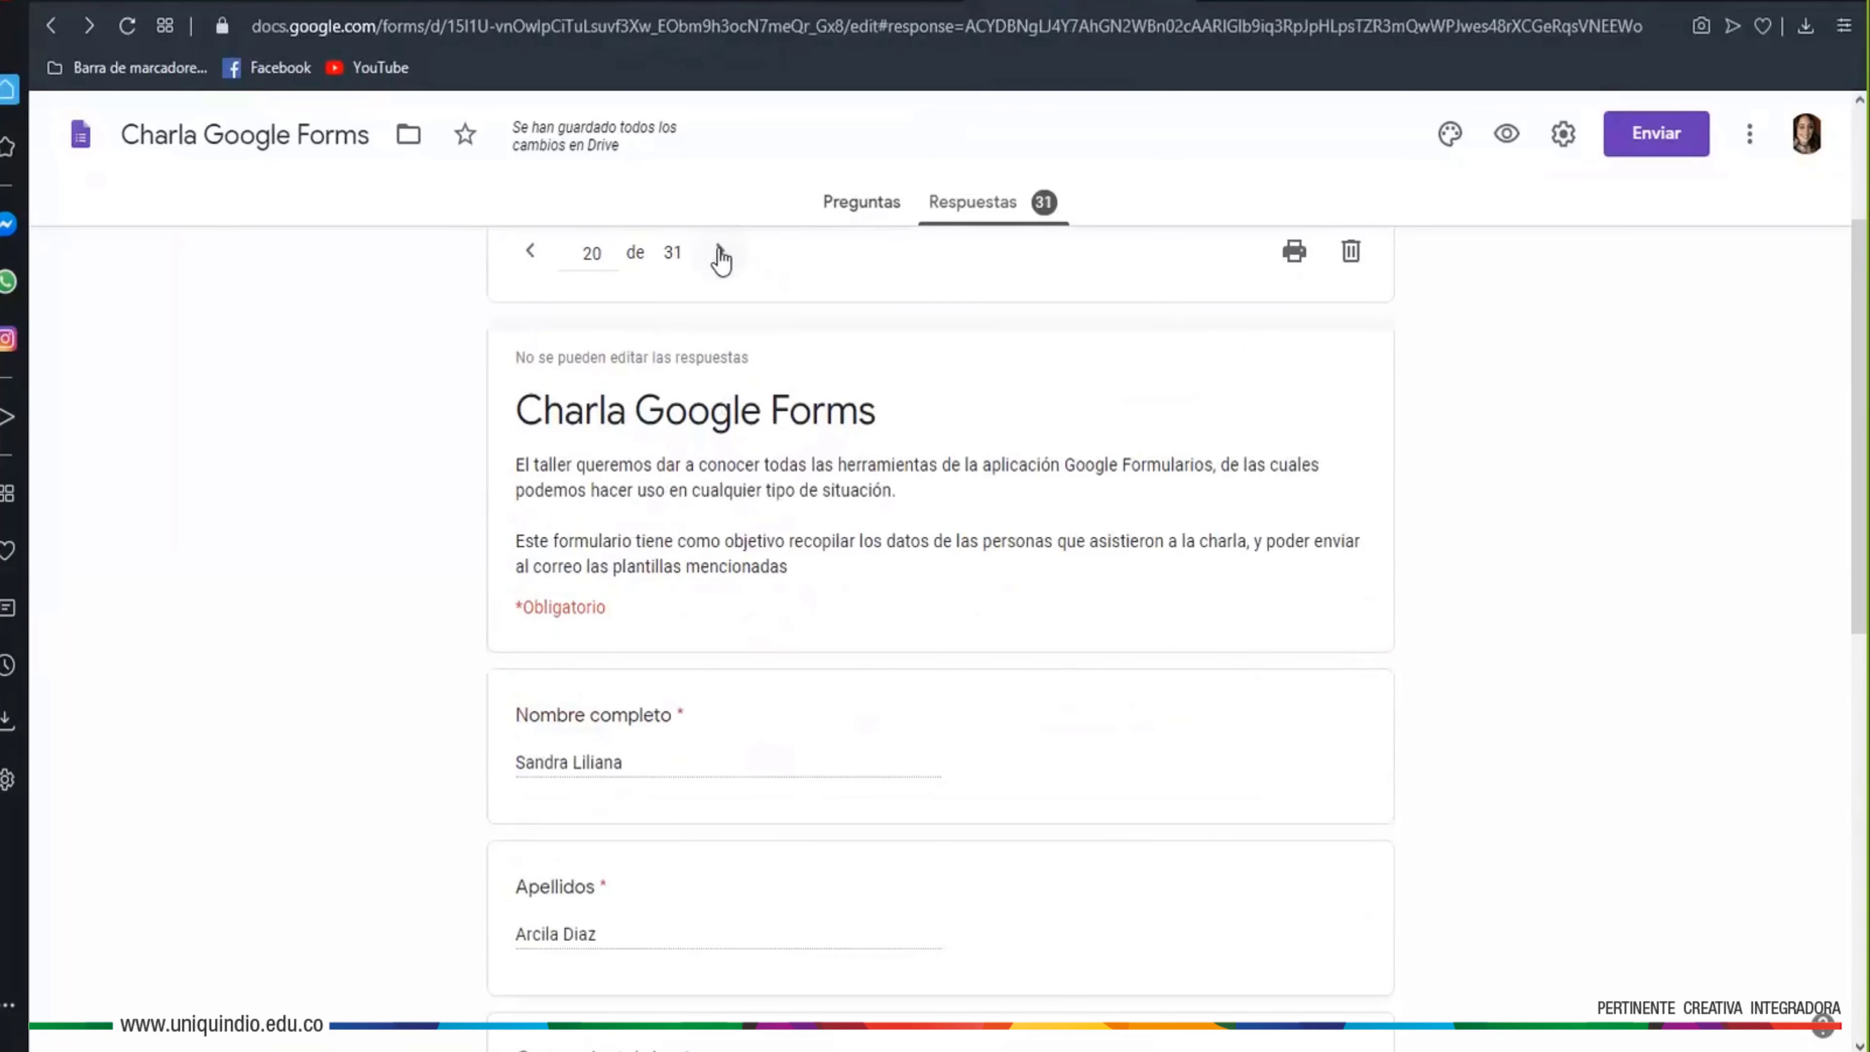
left_click(720, 254)
left_click(721, 254)
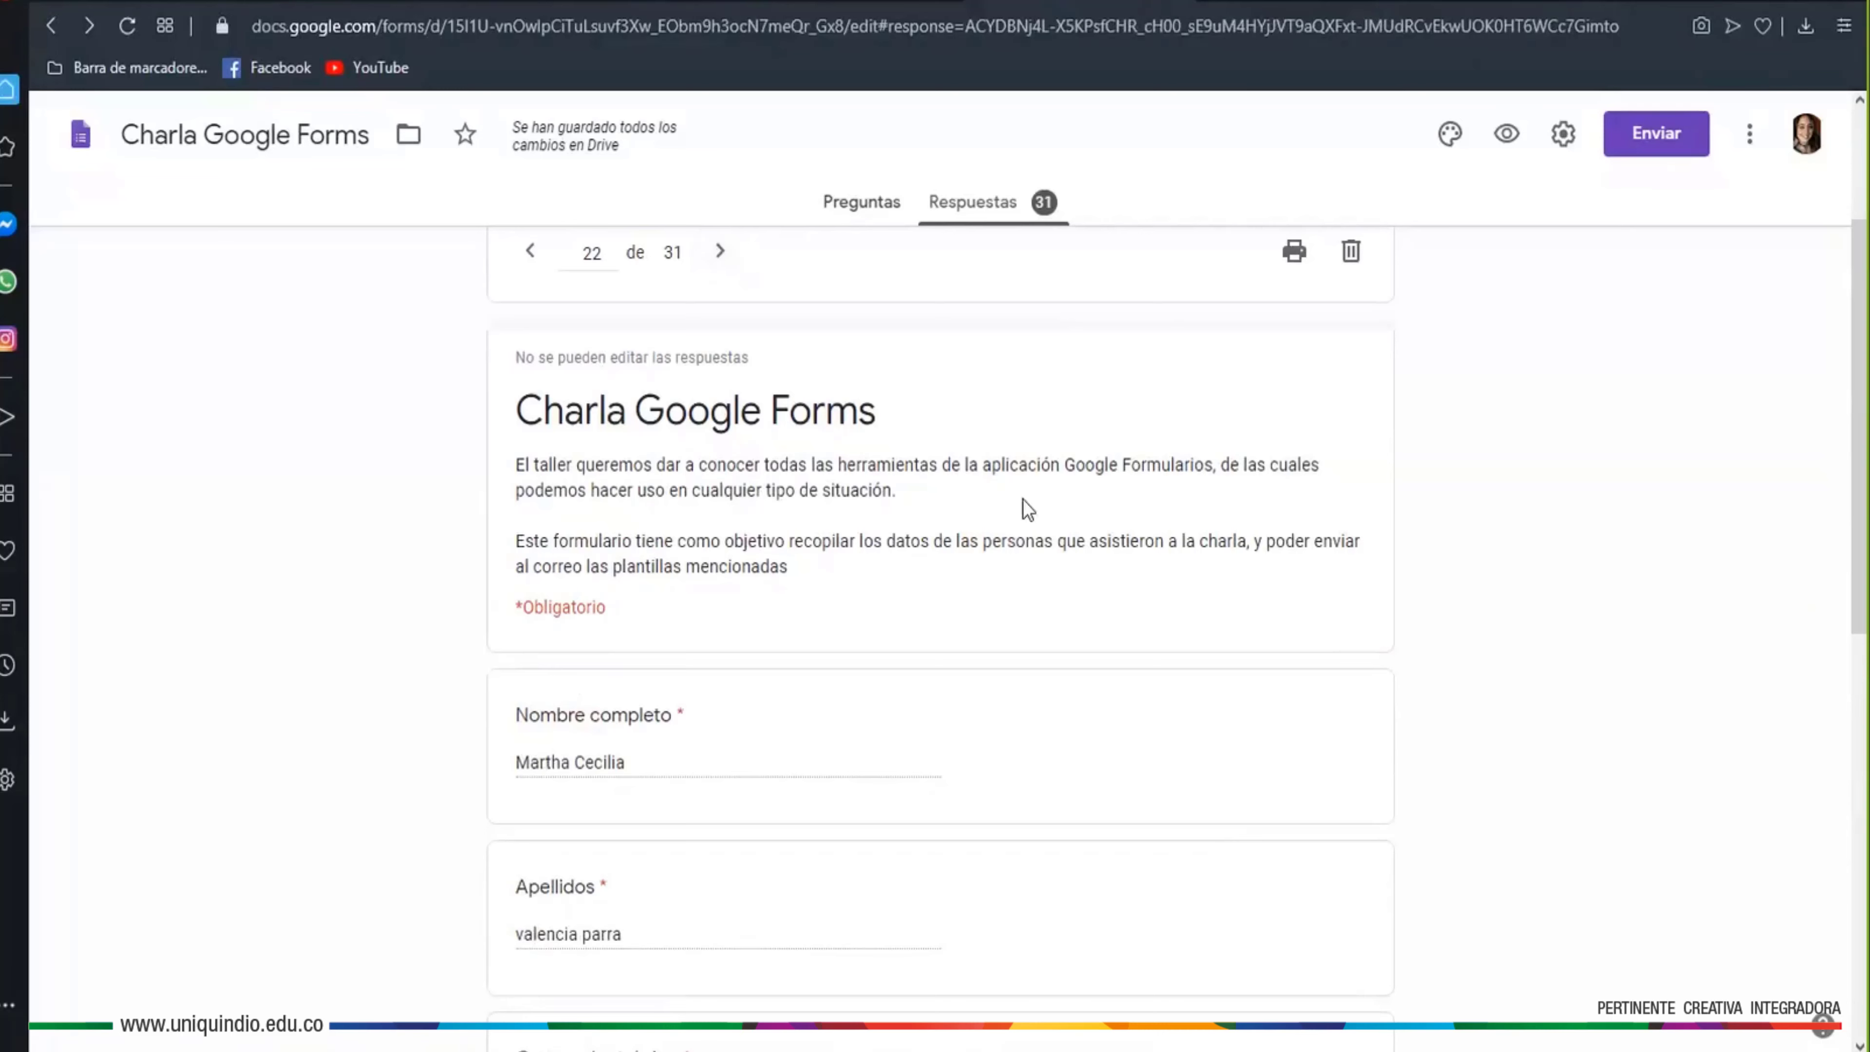
scroll(1022, 500, "up", 2)
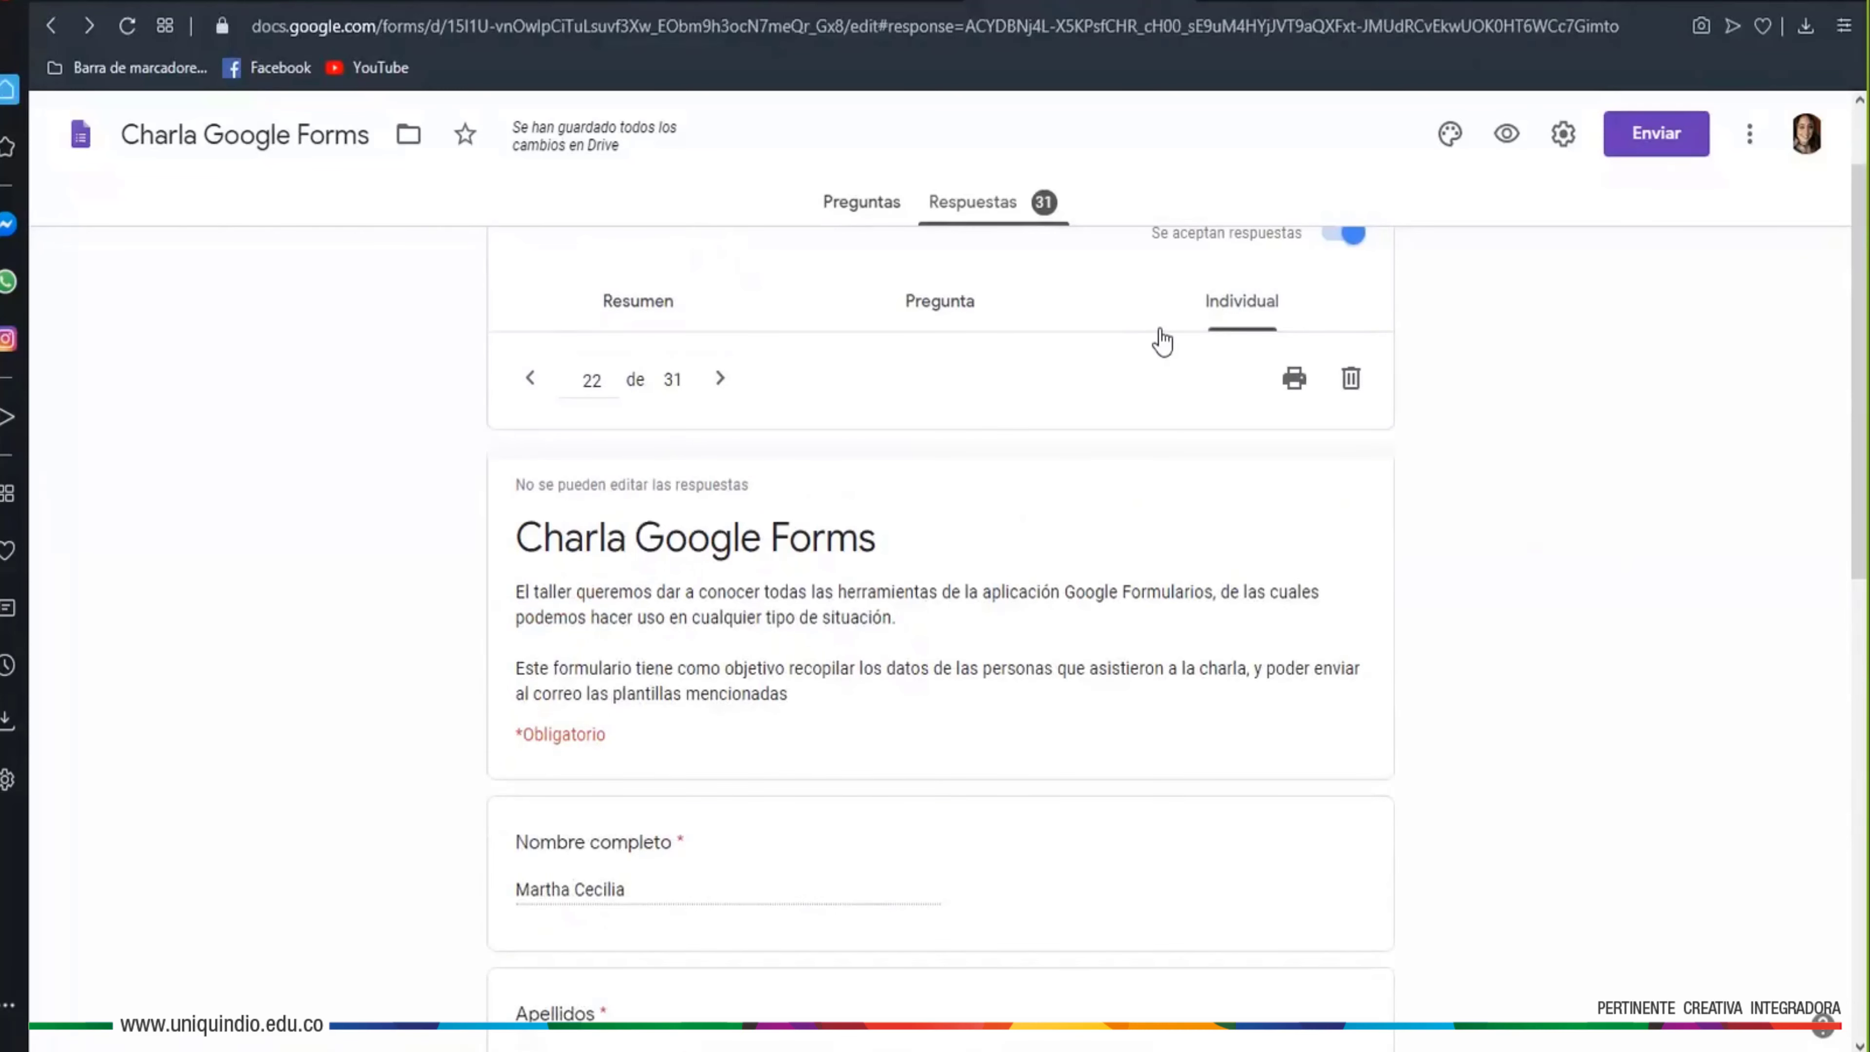
scroll(1268, 635, "up", 2)
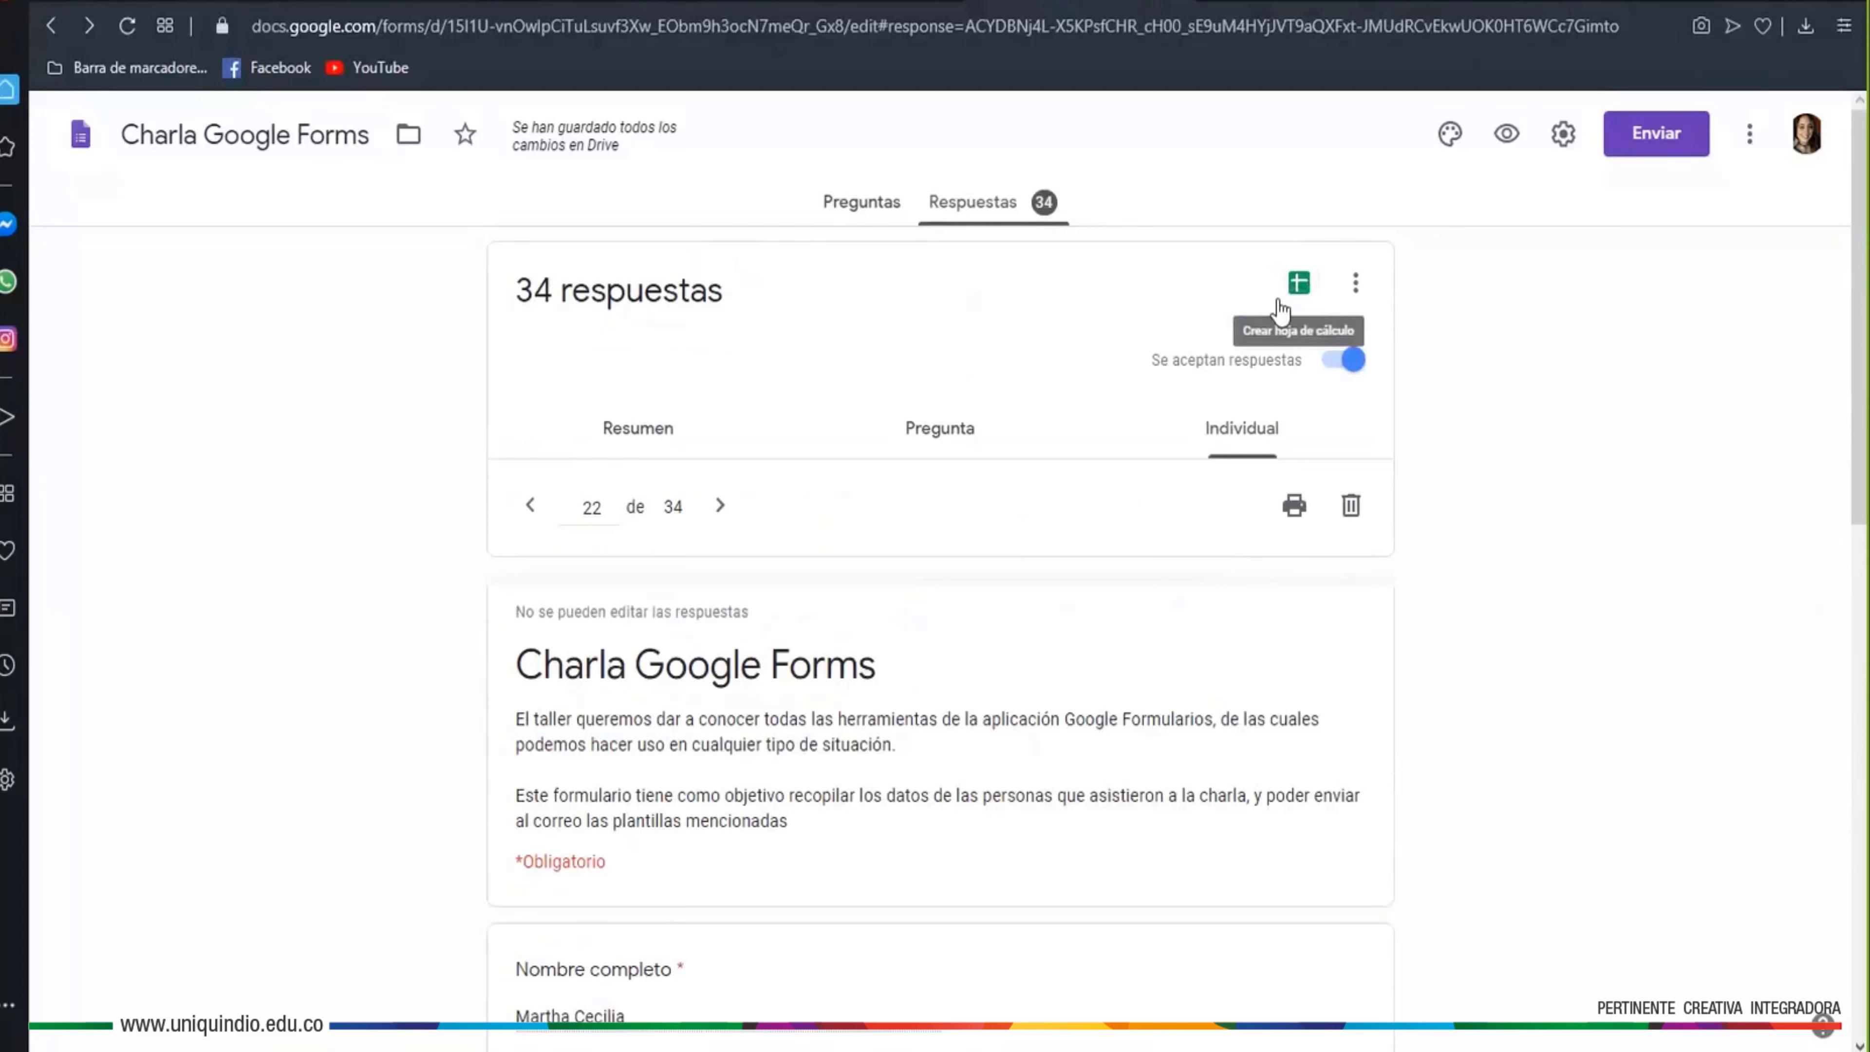
Link the responses to a new spreadsheet named 'Charla Google Forms (respuestas)'
left_click(1307, 293)
left_click(1307, 294)
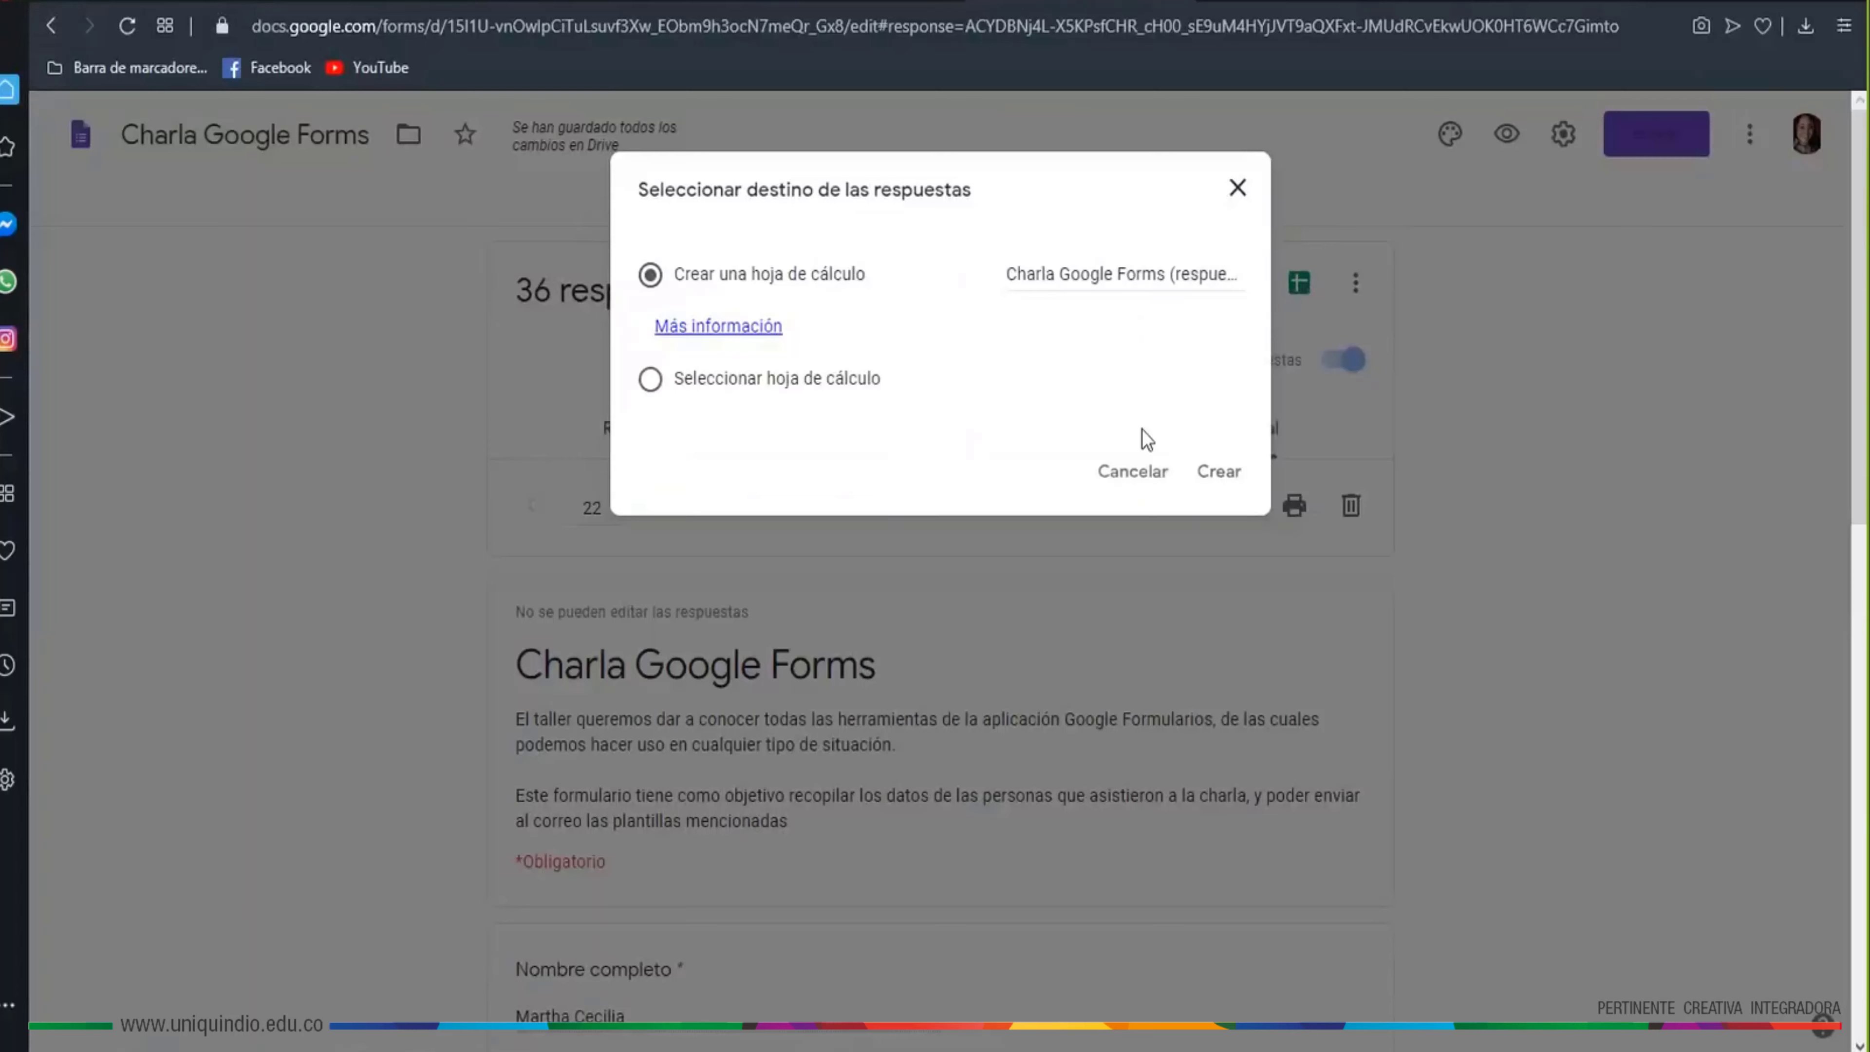
left_click(1234, 480)
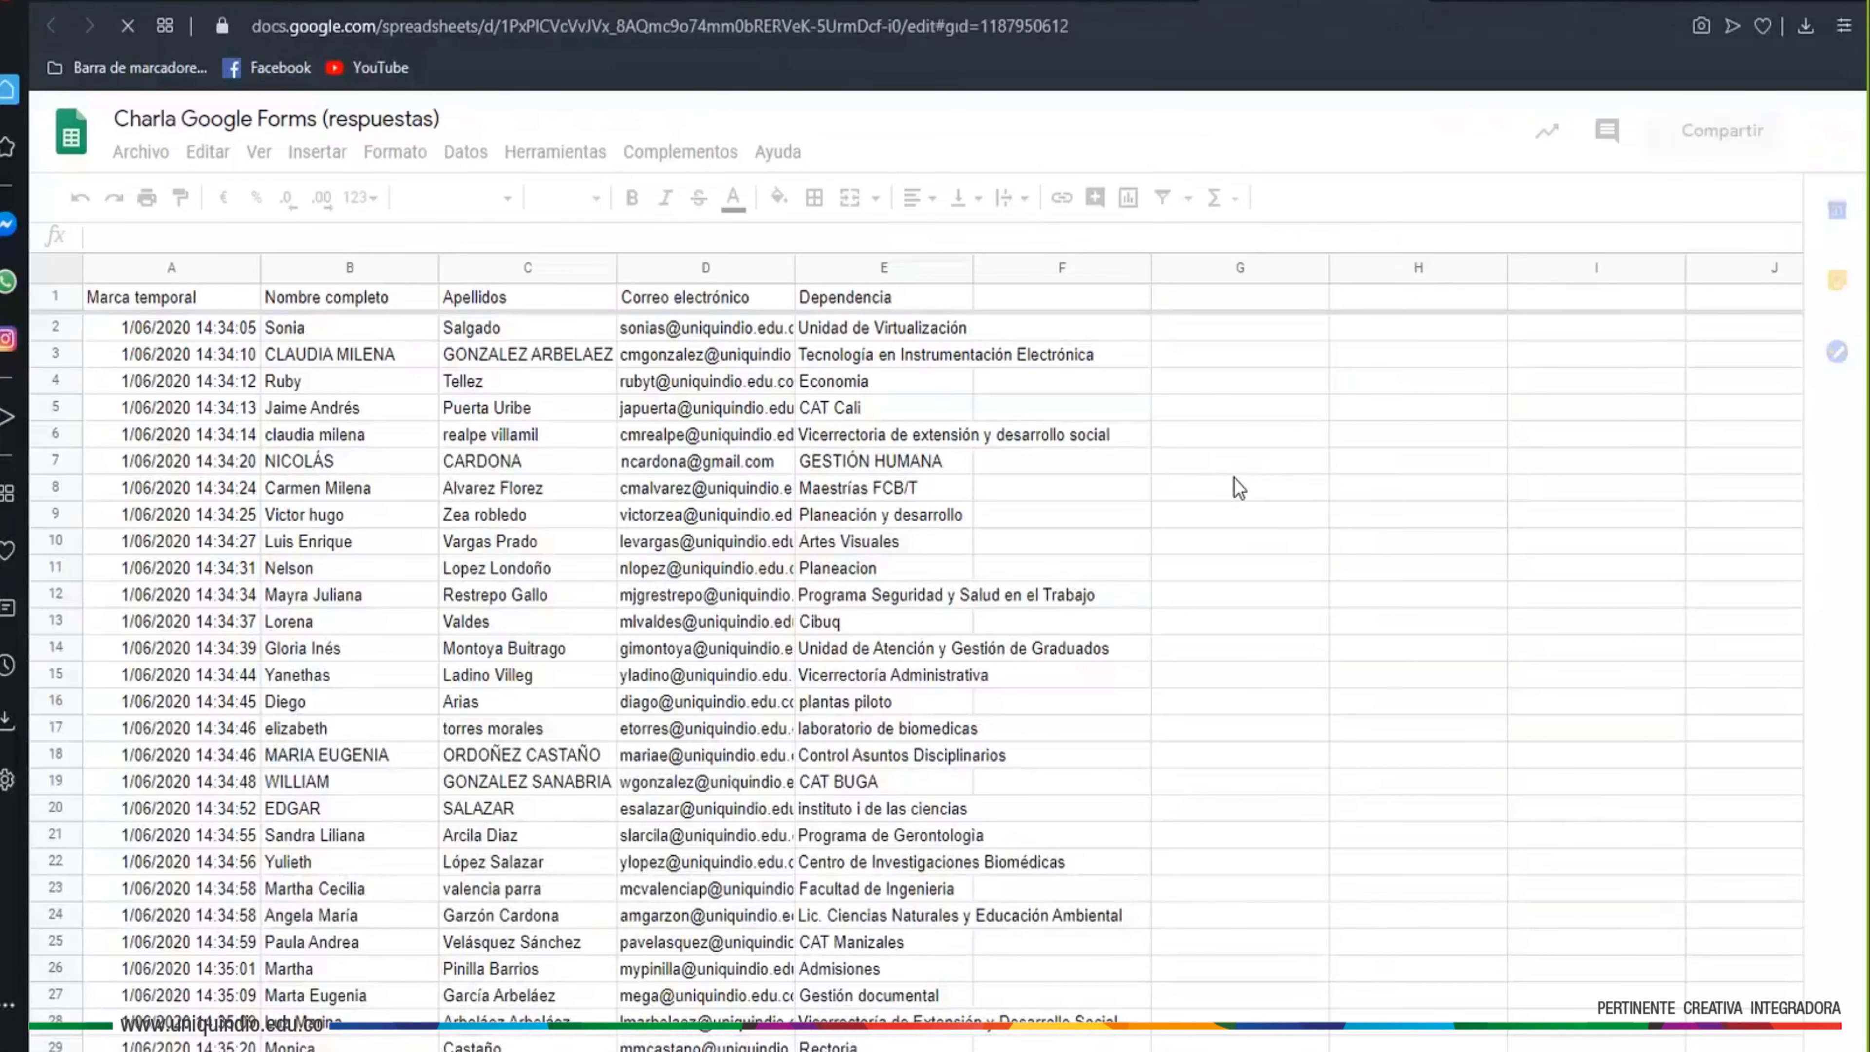
scroll(863, 602, "down", 2)
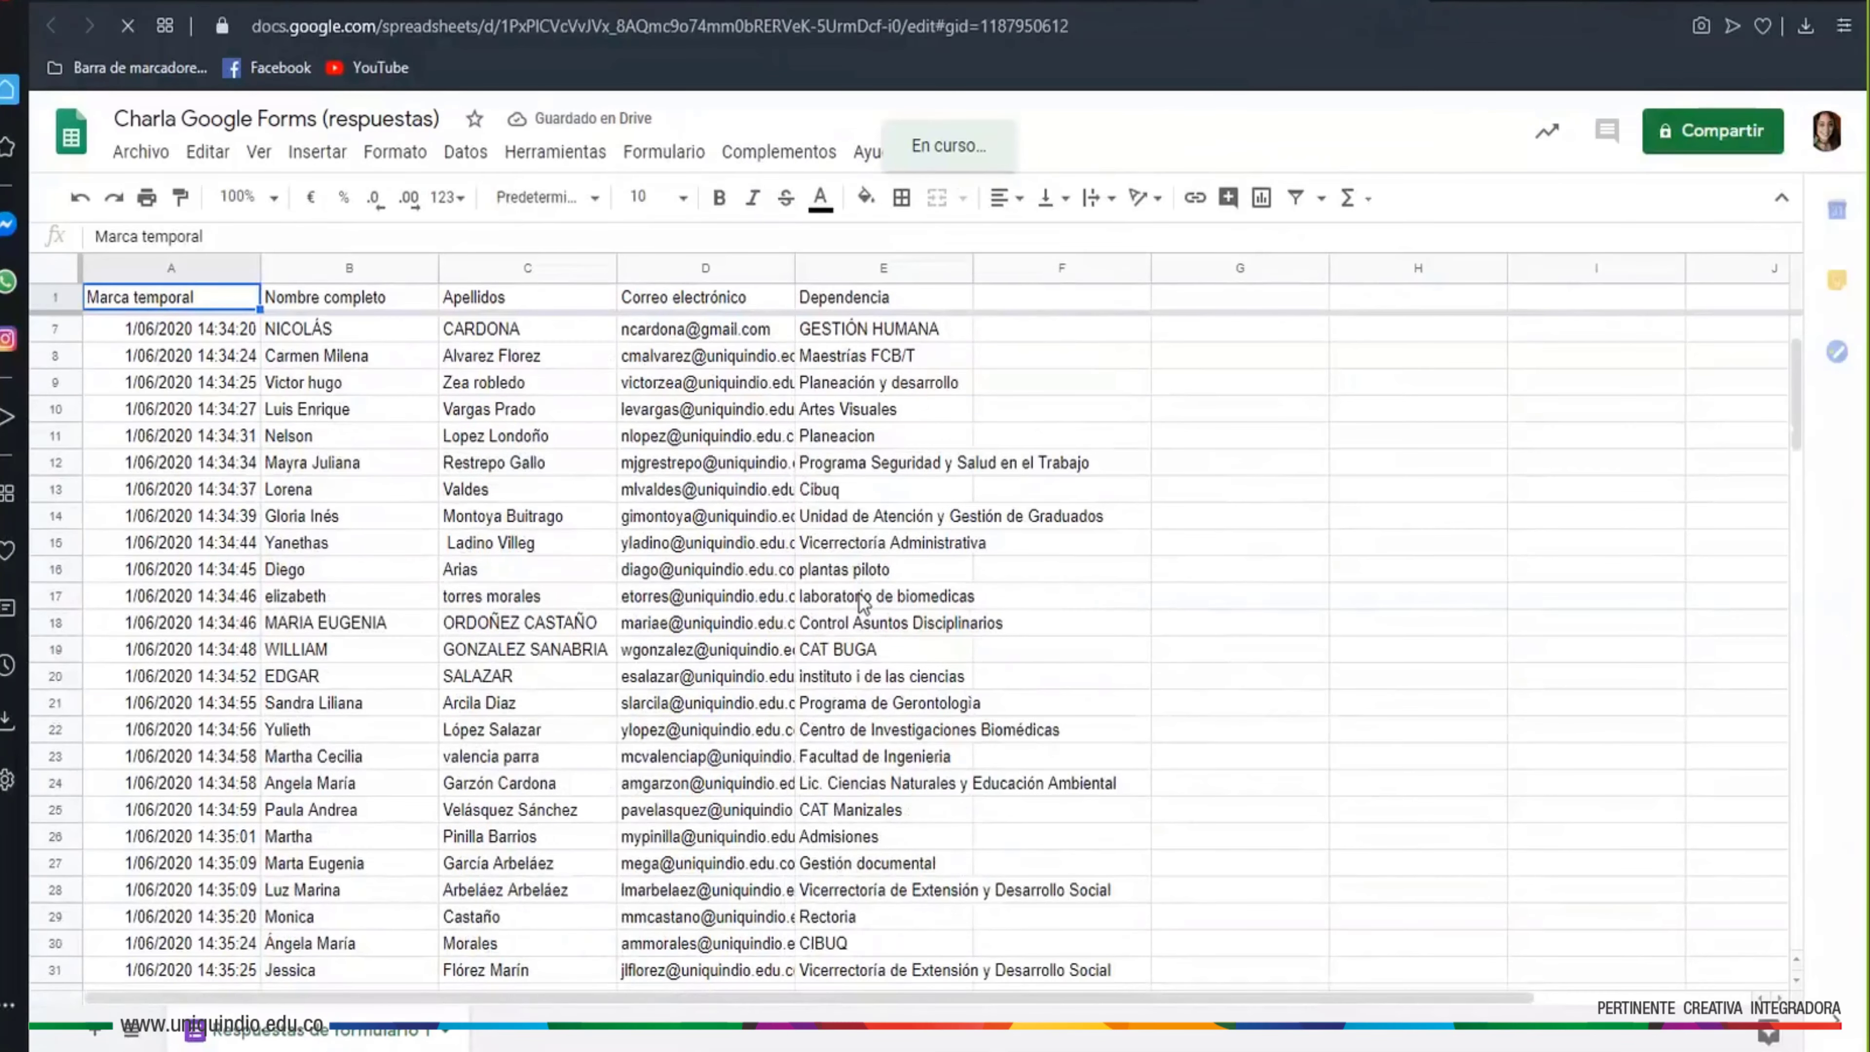
scroll(863, 602, "down", 4)
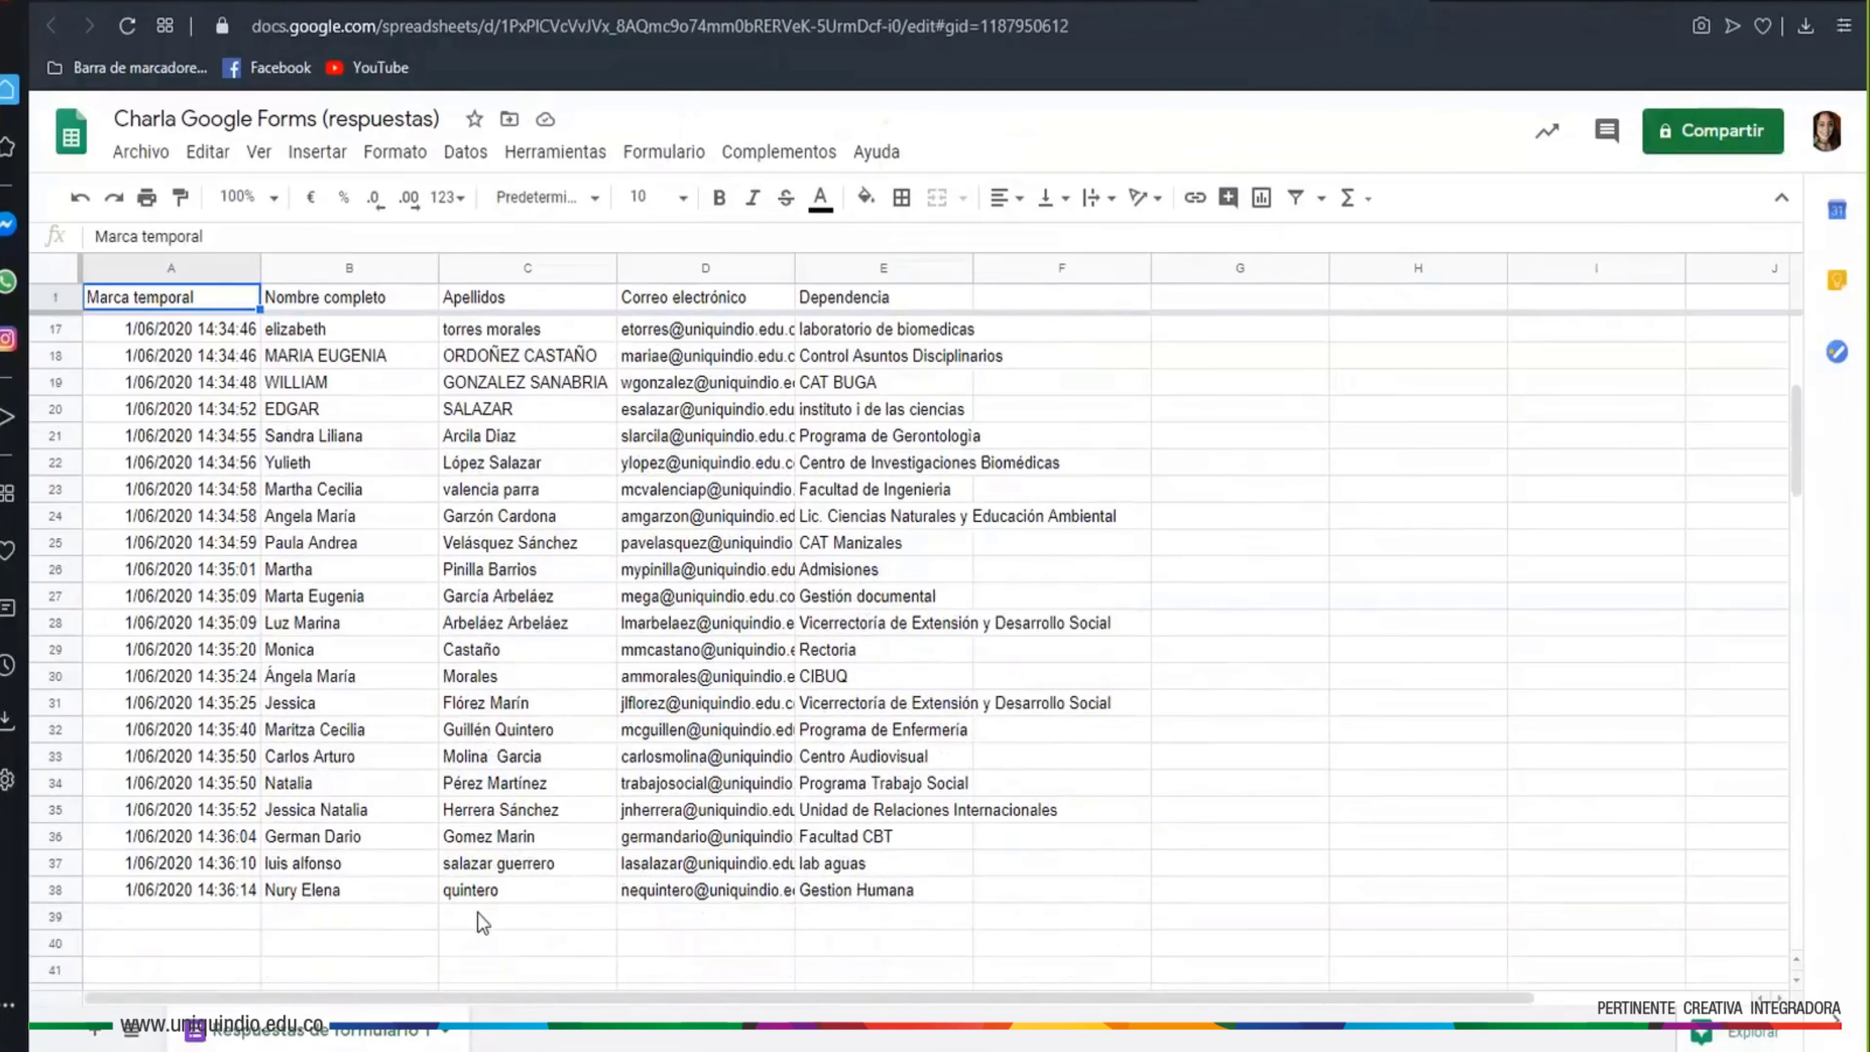
left_click(186, 921)
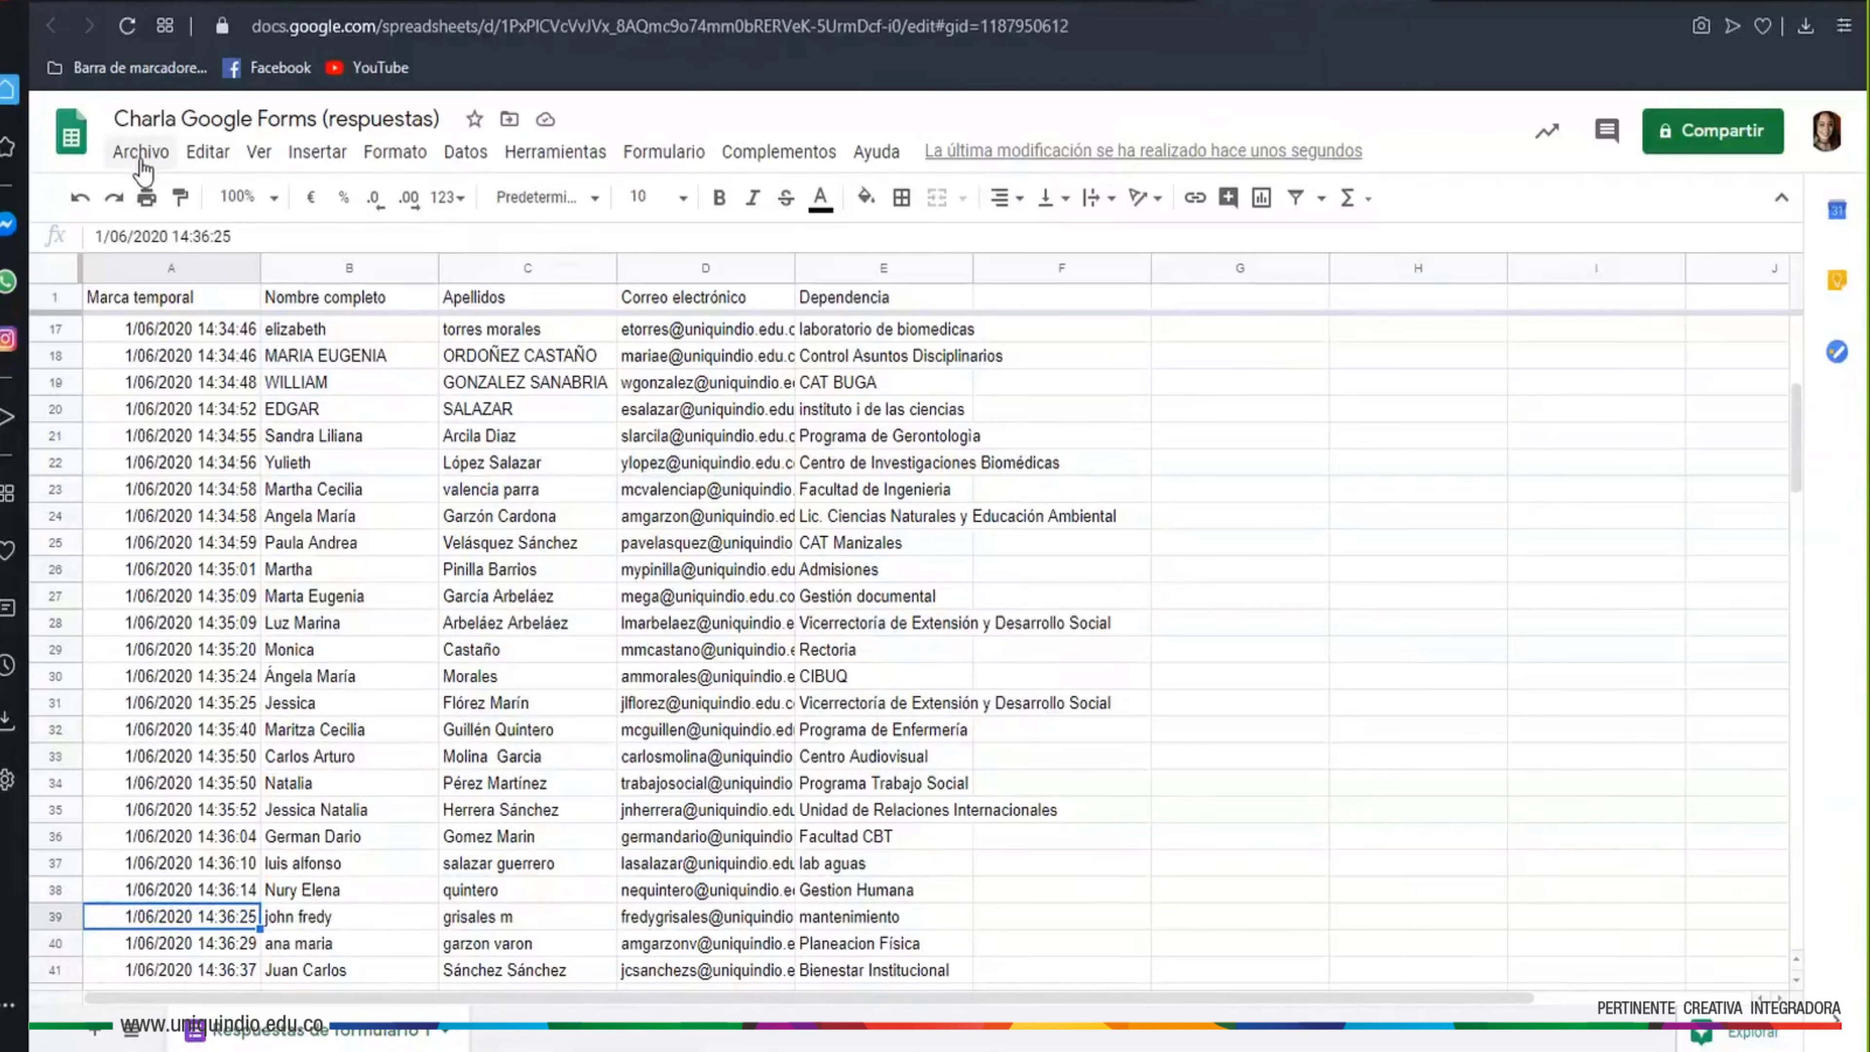
left_click(141, 152)
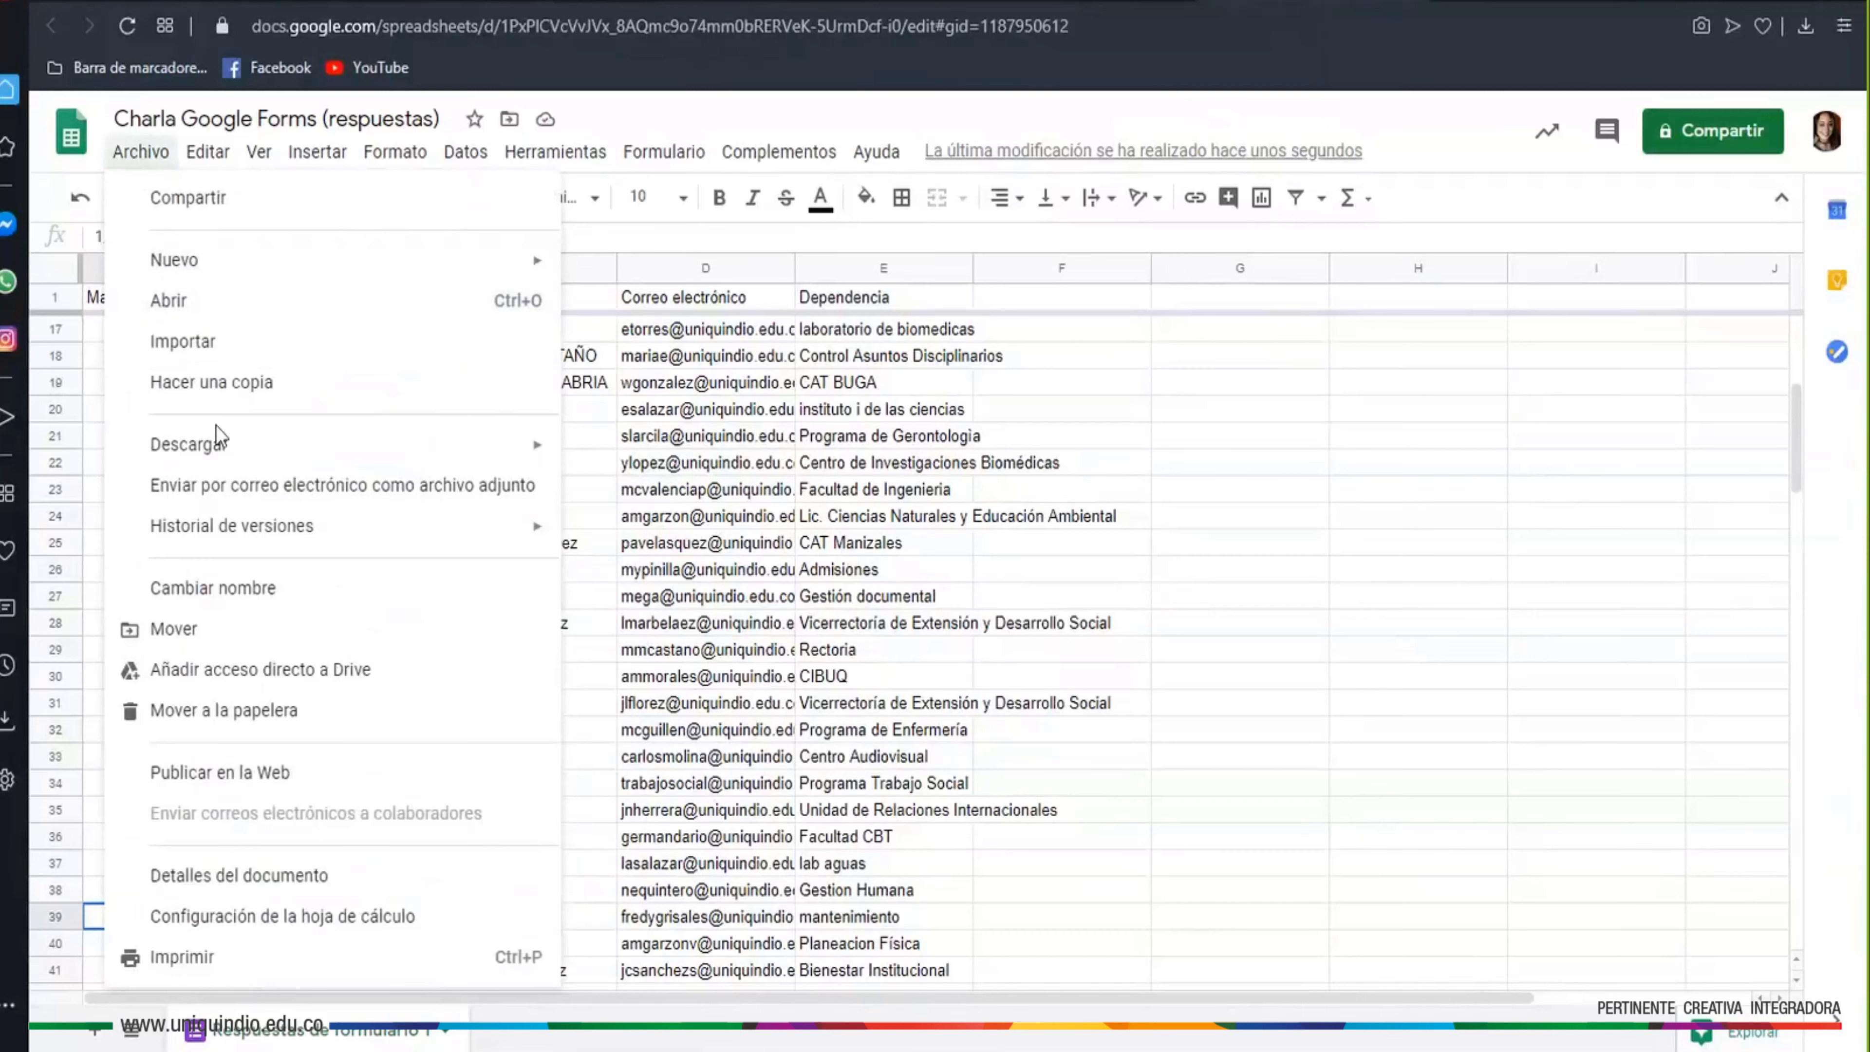
mouse_move(233, 461)
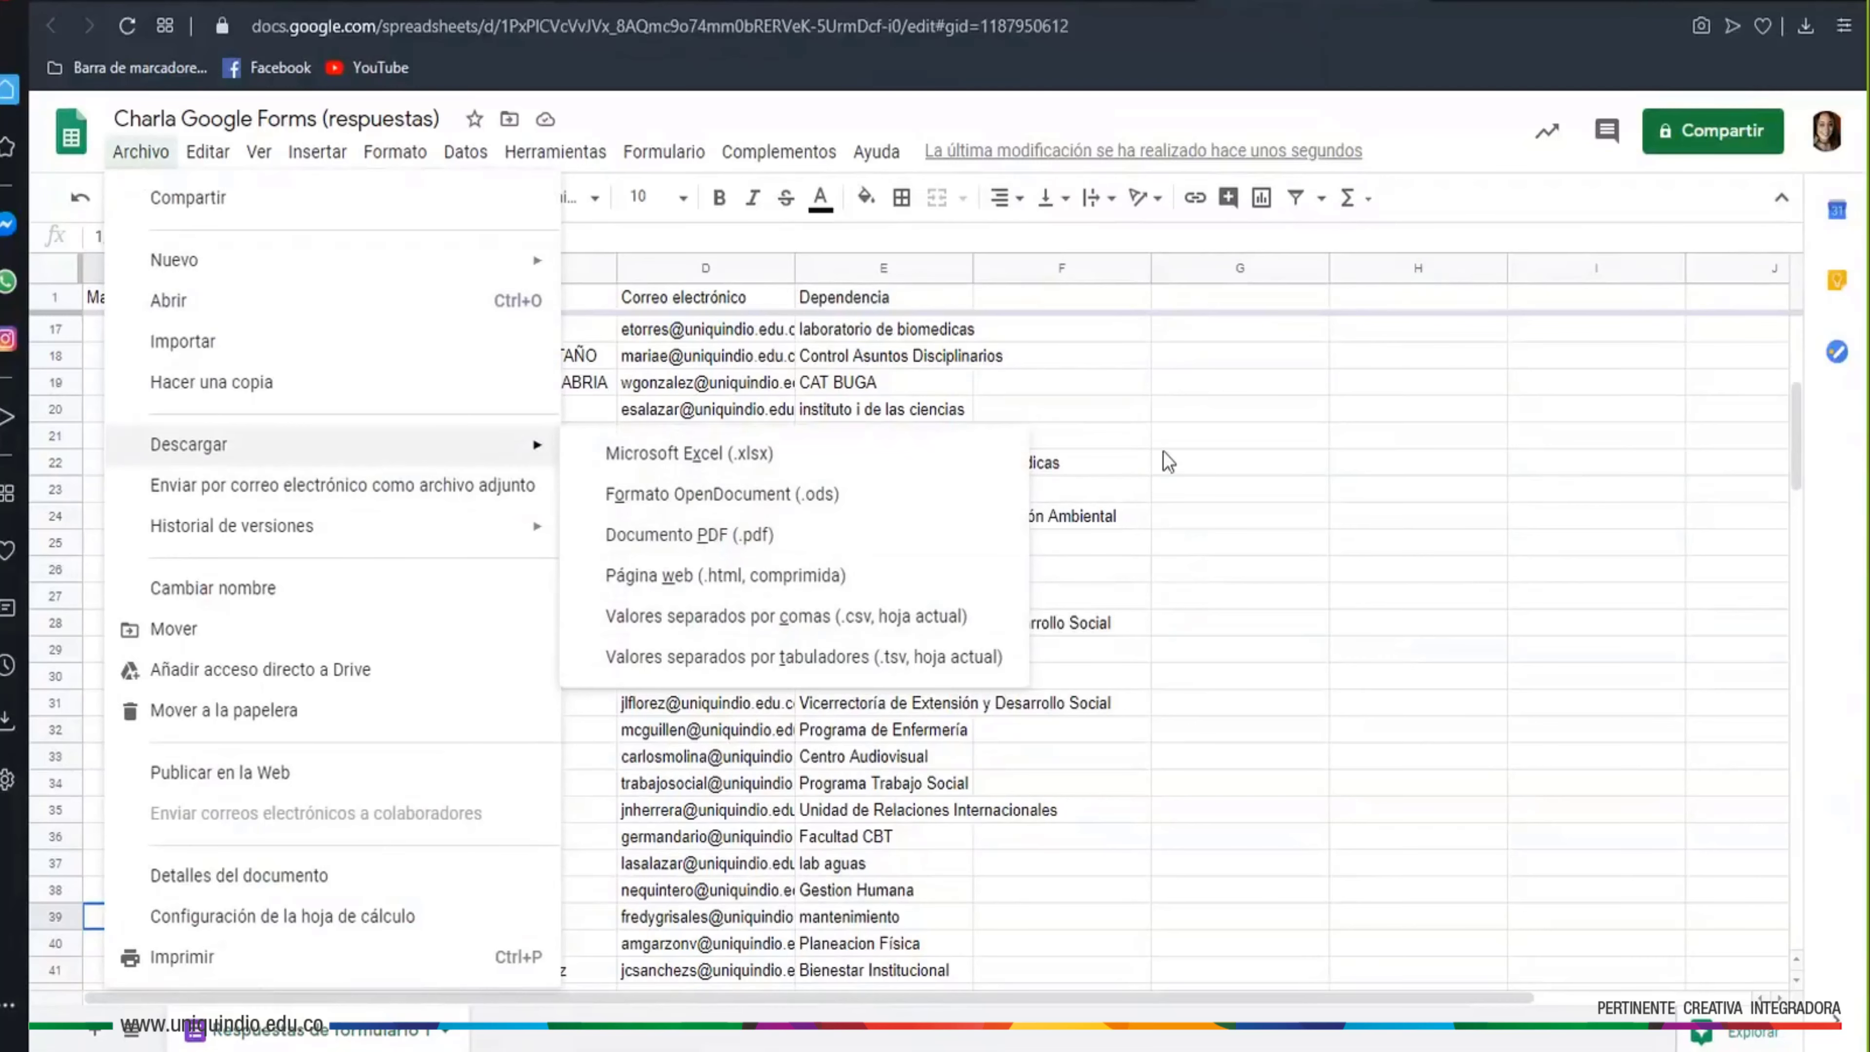
left_click(1163, 436)
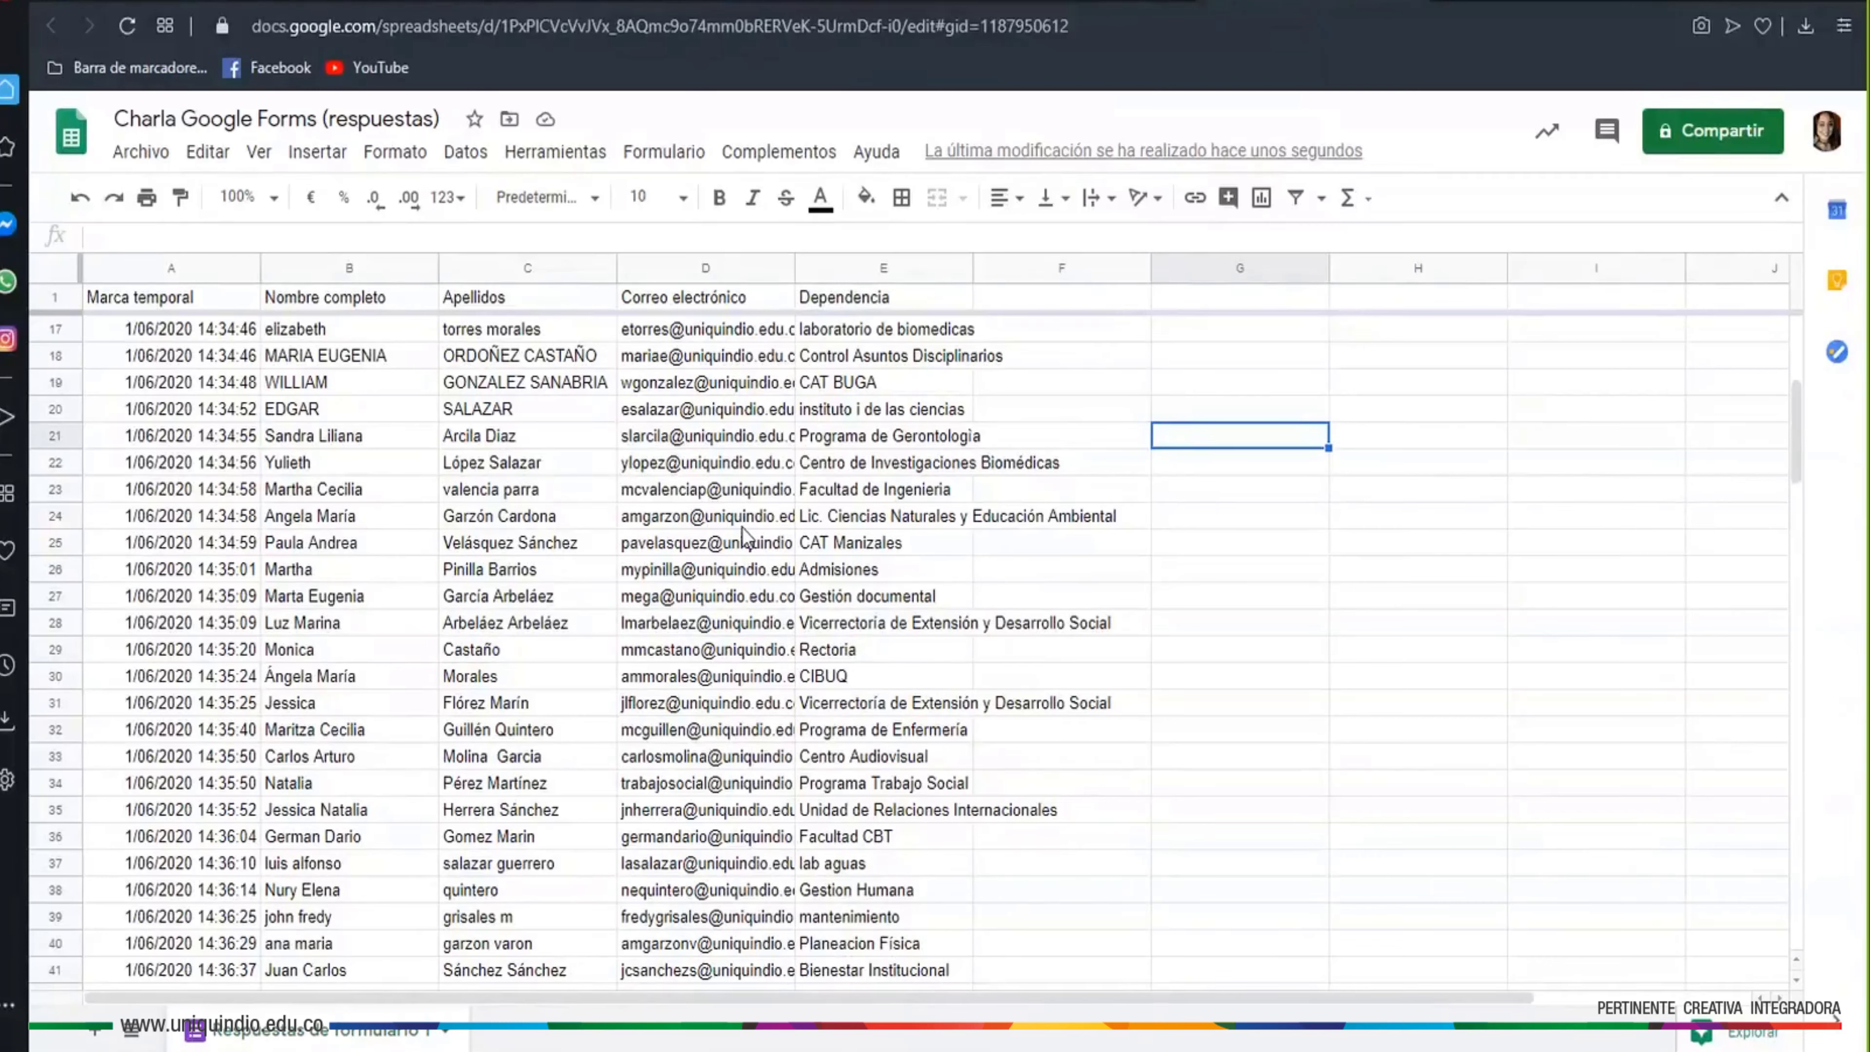
Inspect respondents' names in column B and e-mails in column D, then open the Archivo menu
left_click(328, 542)
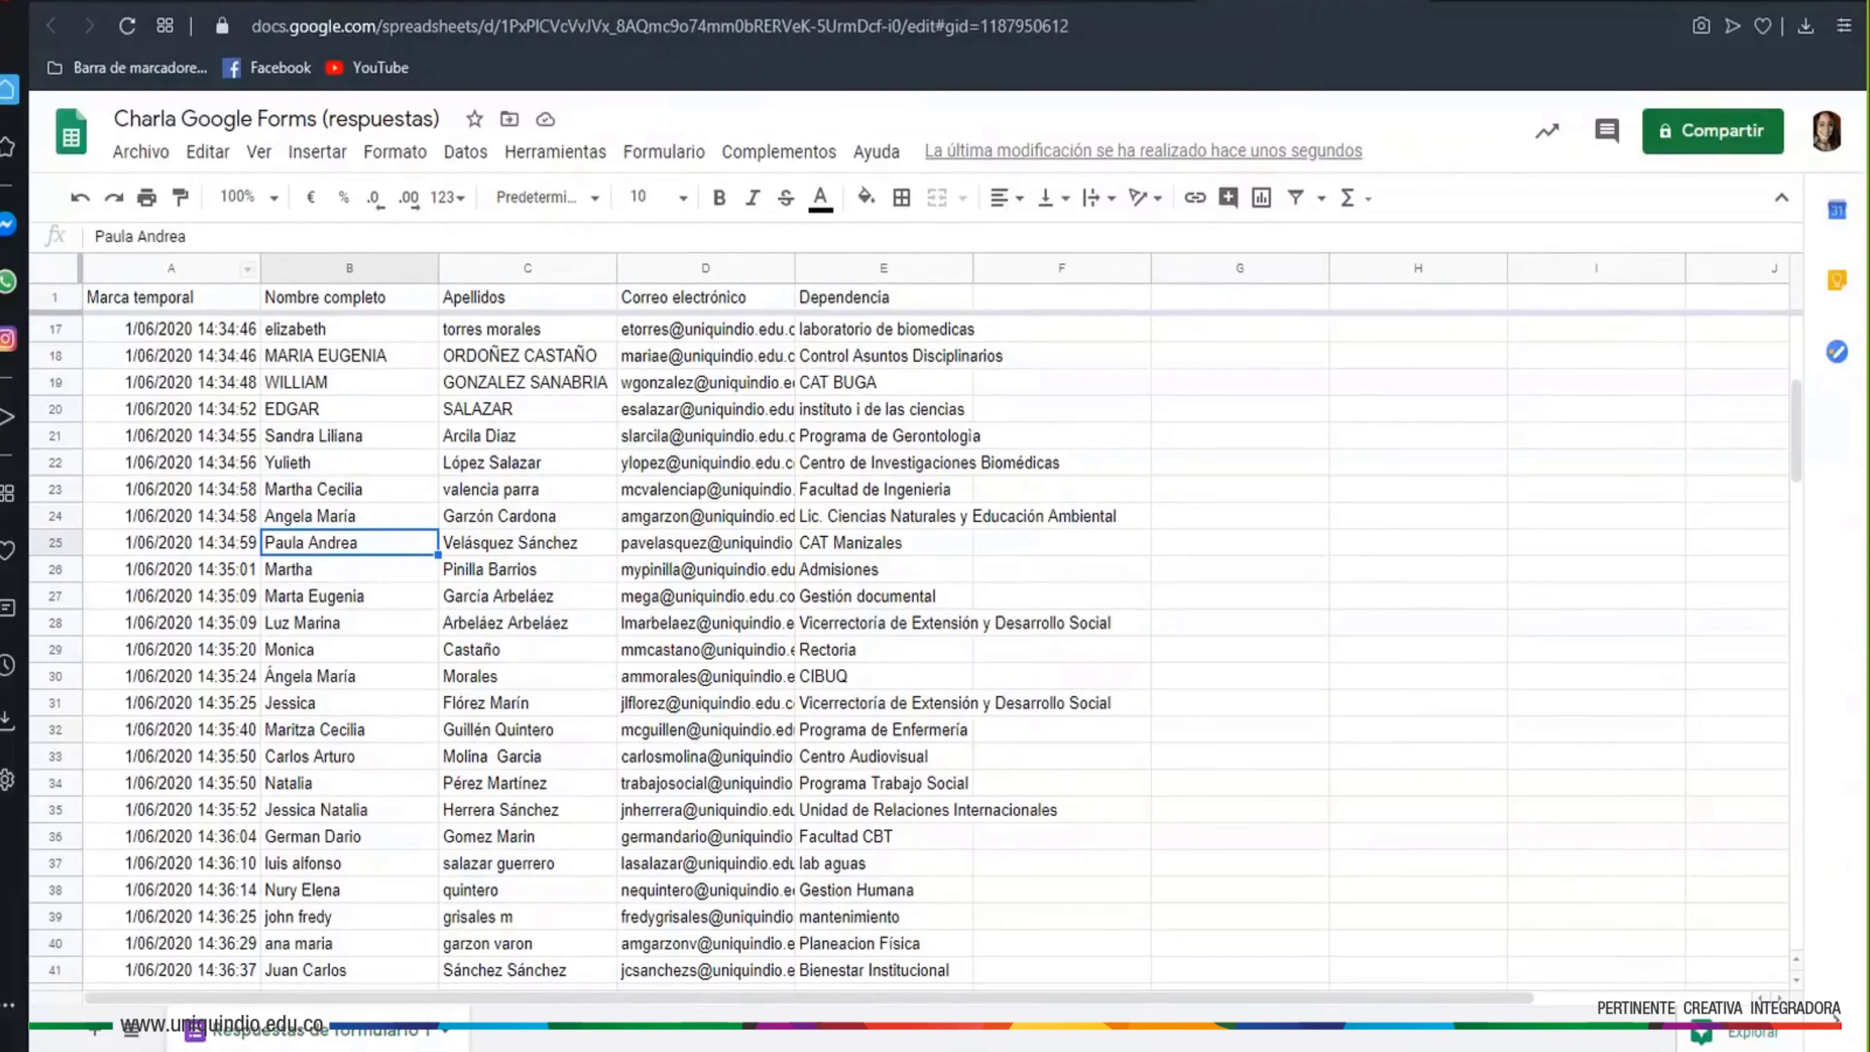
left_click(738, 810)
scroll(738, 816, "down", 1)
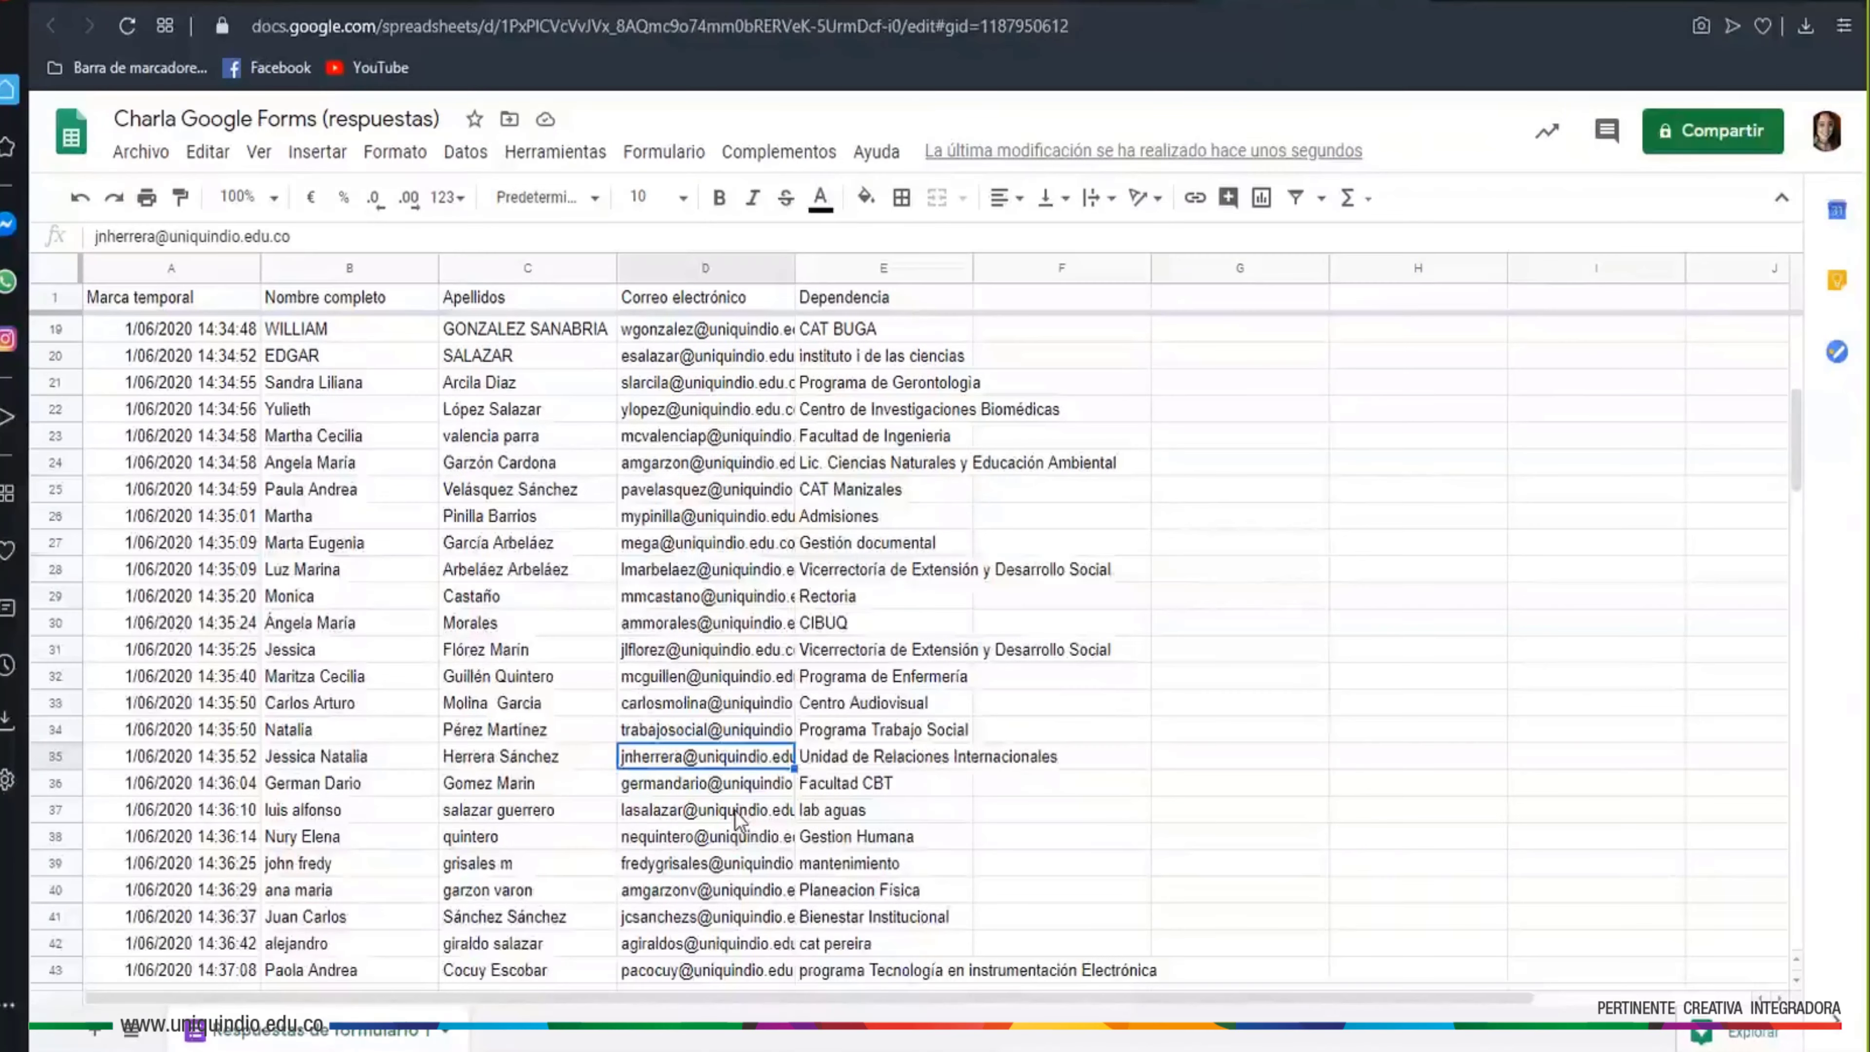
left_click(419, 439)
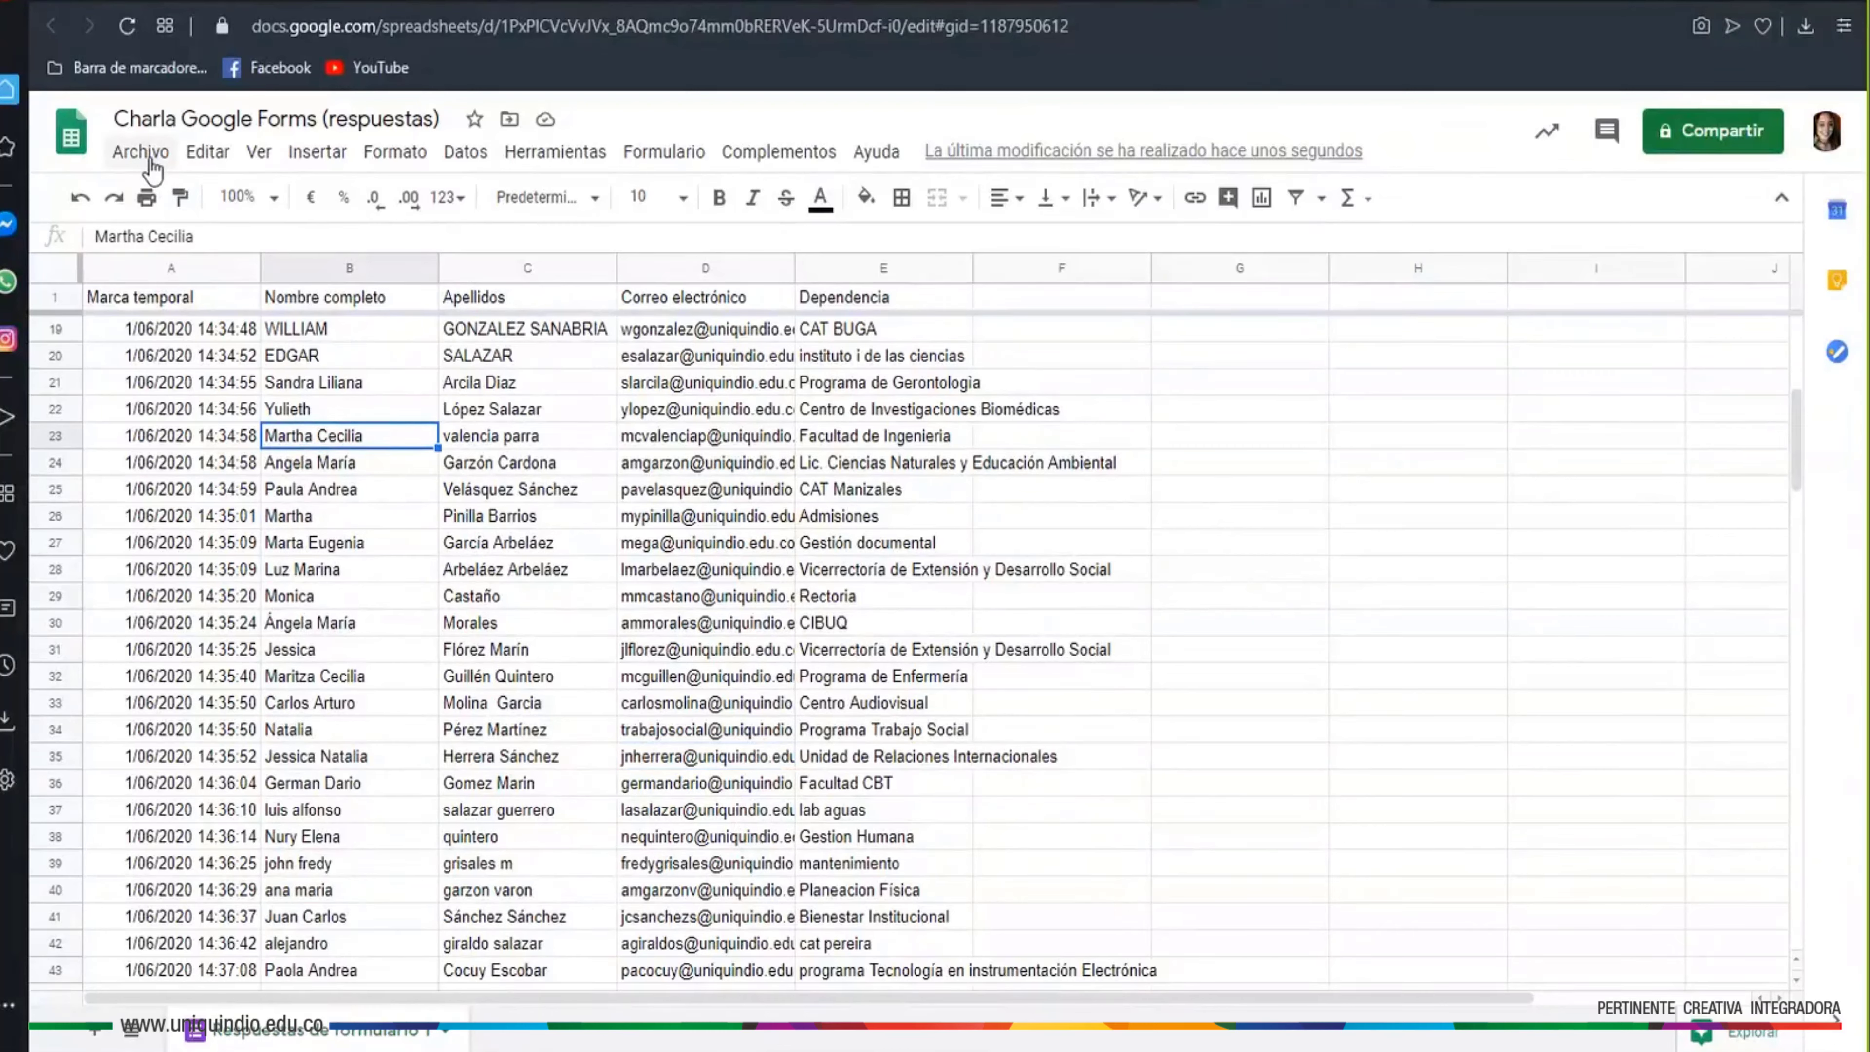
left_click(142, 152)
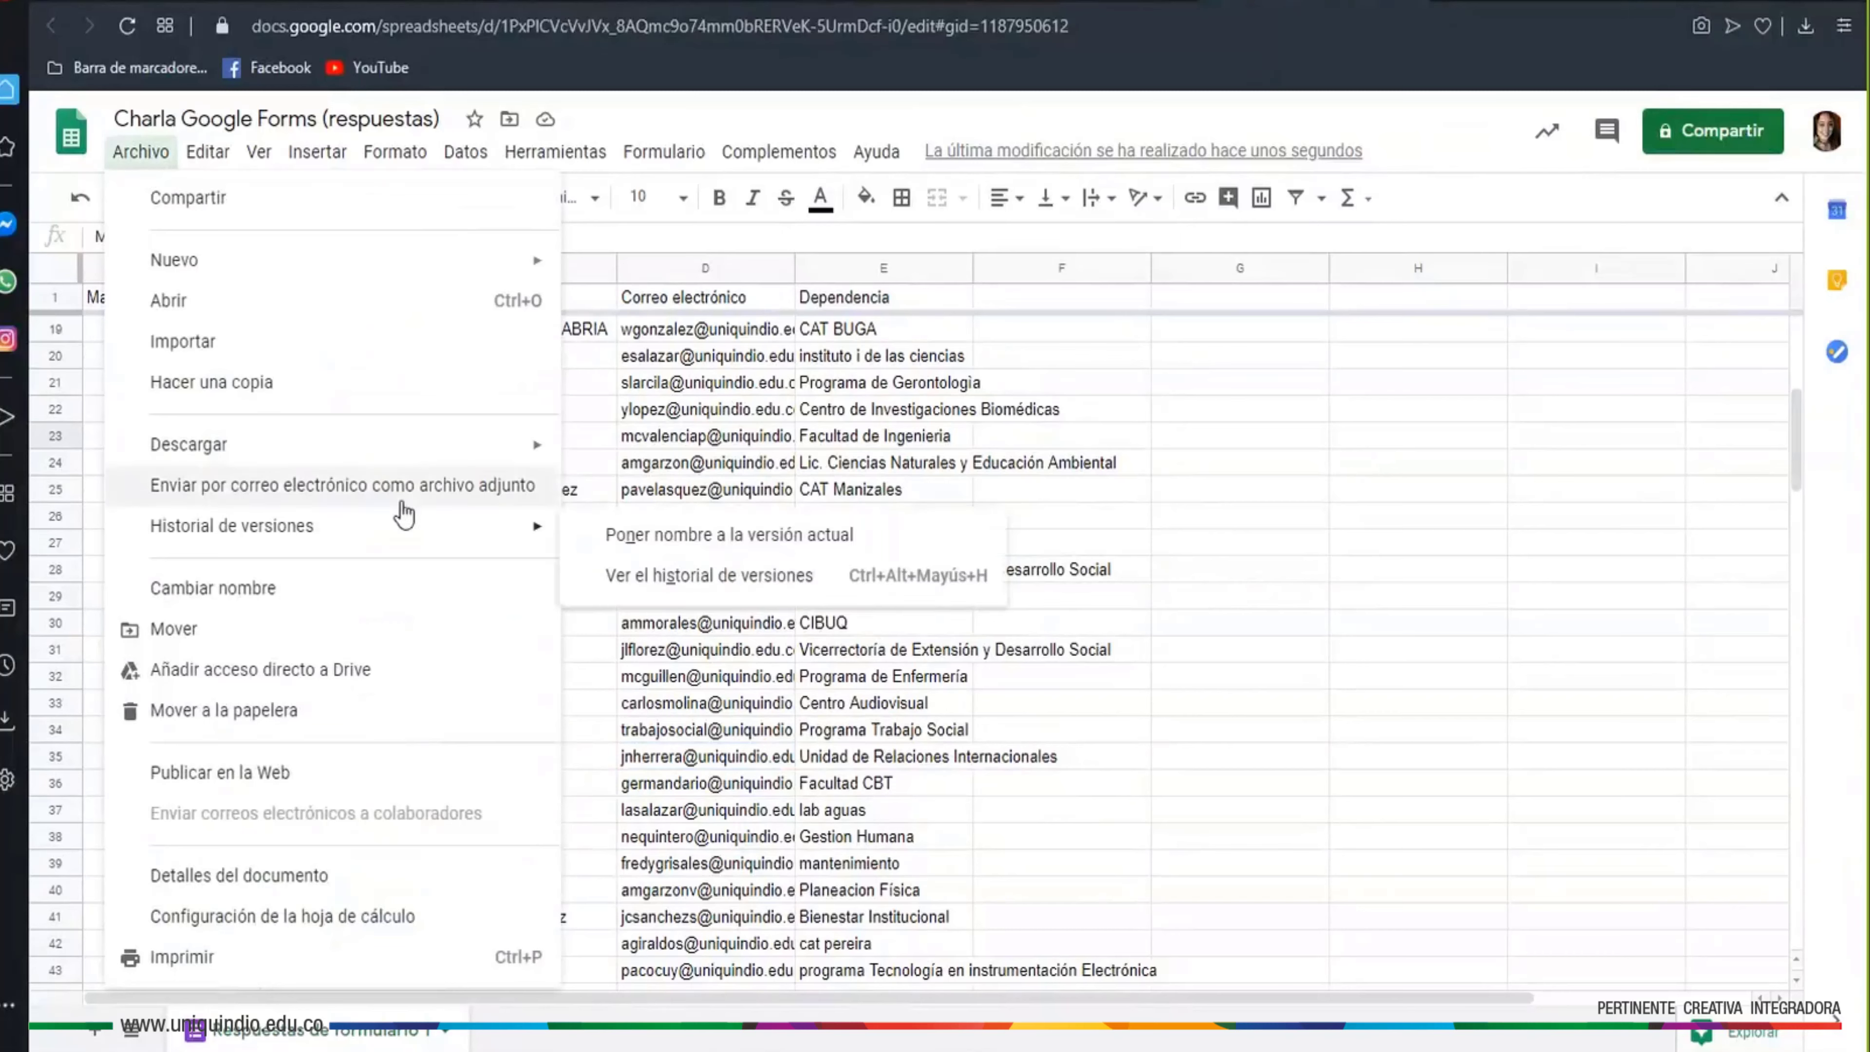
Open the sheet's version history and compare the 14:36 version with the current 14:37 version
mouse_move(408, 541)
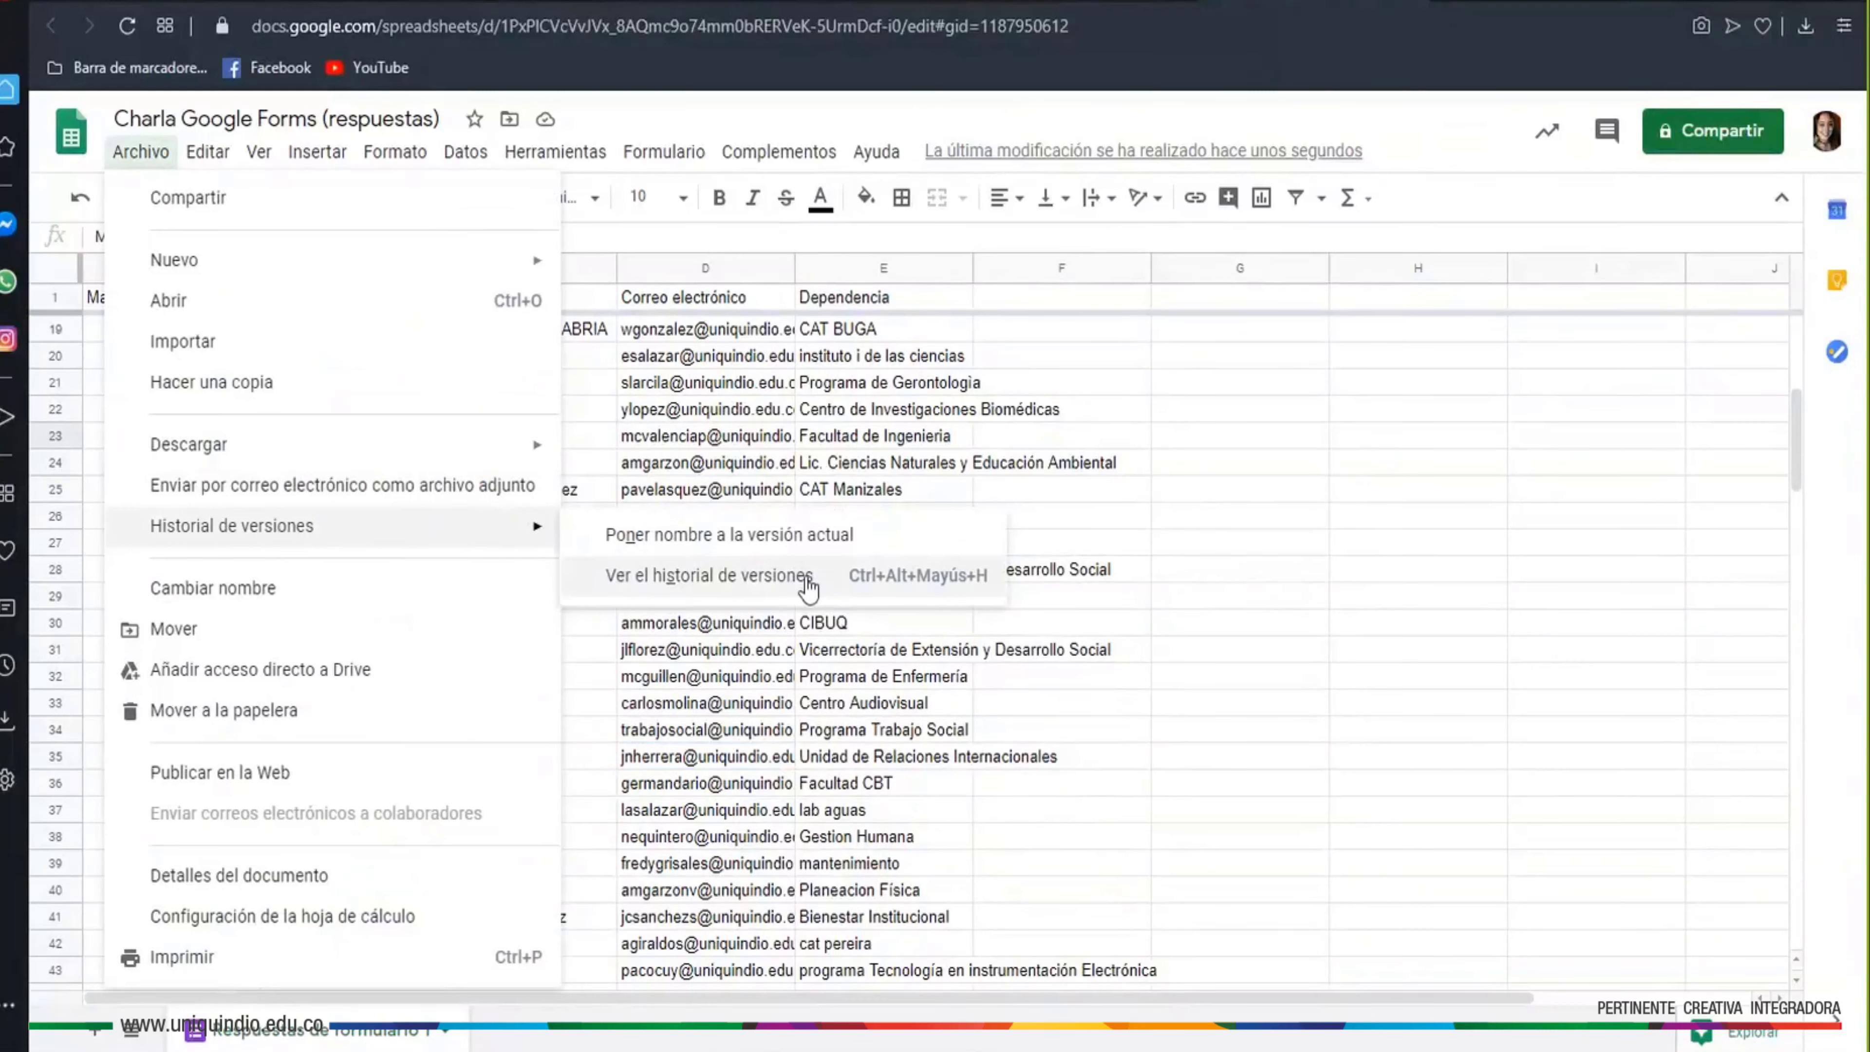
left_click(804, 587)
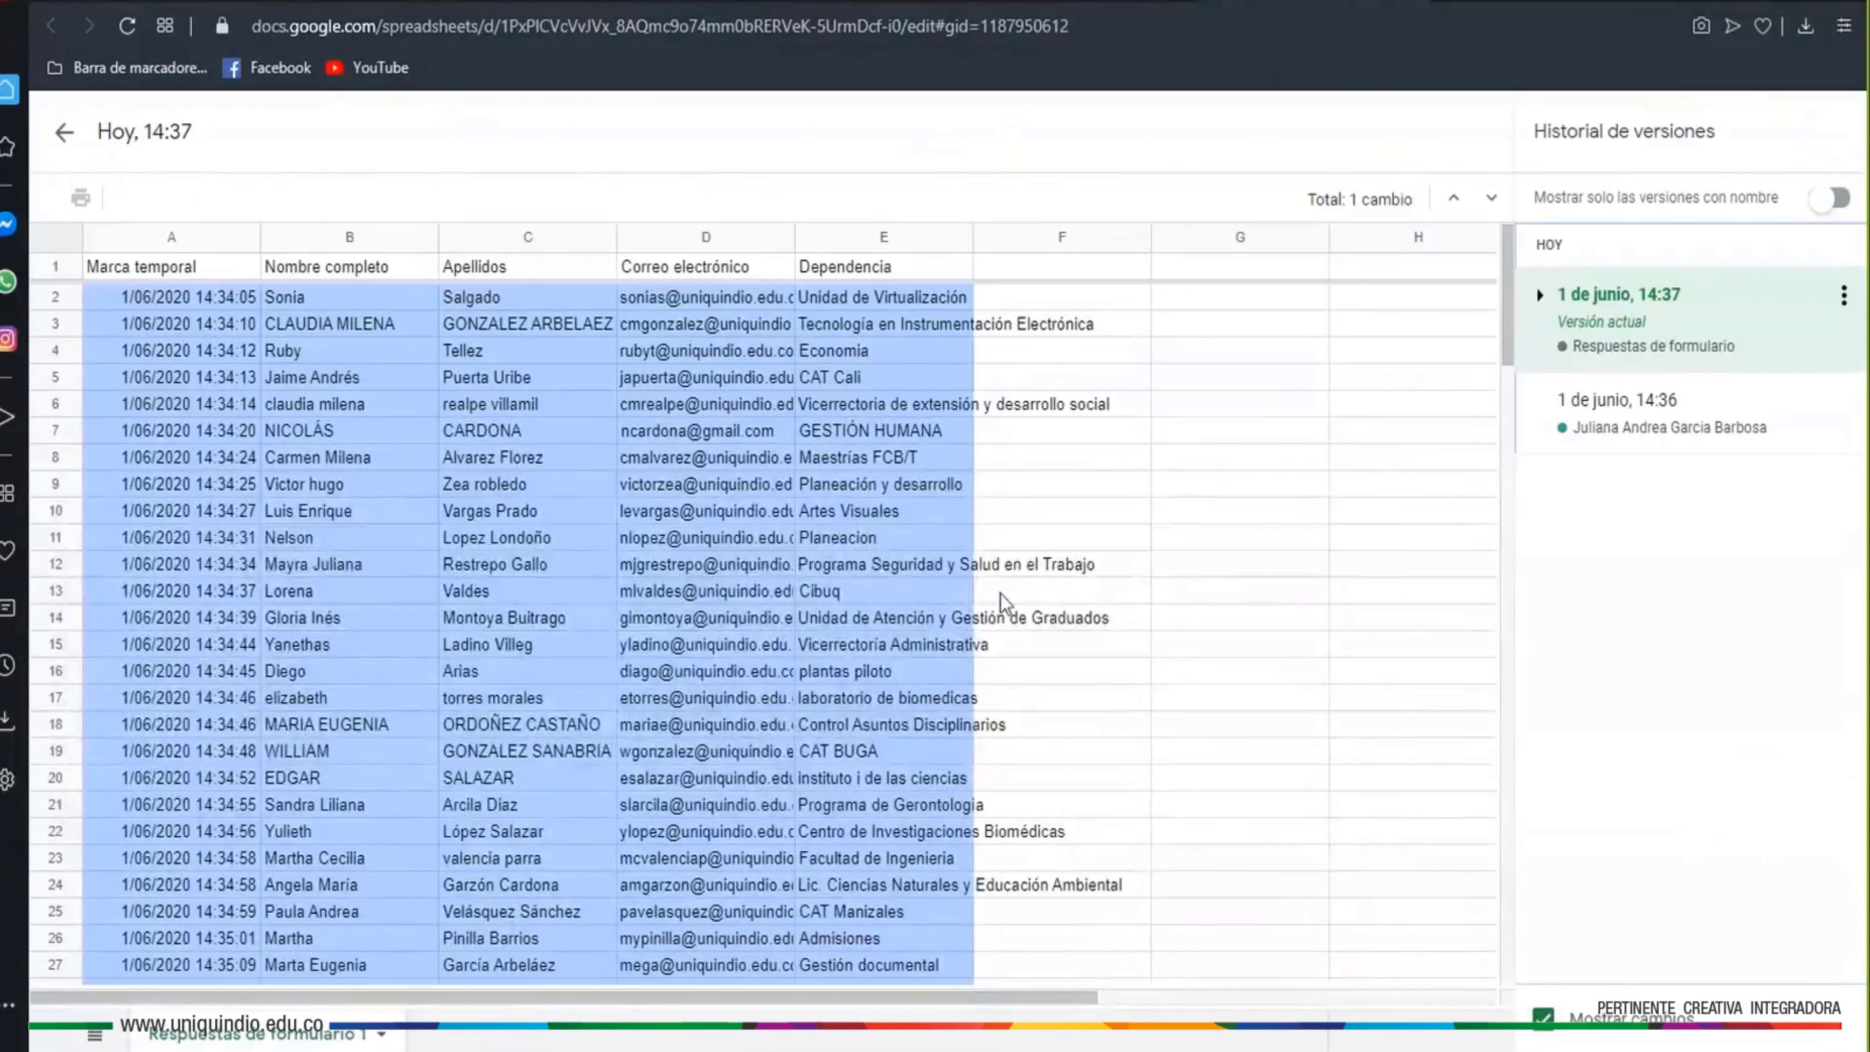
left_click(1654, 414)
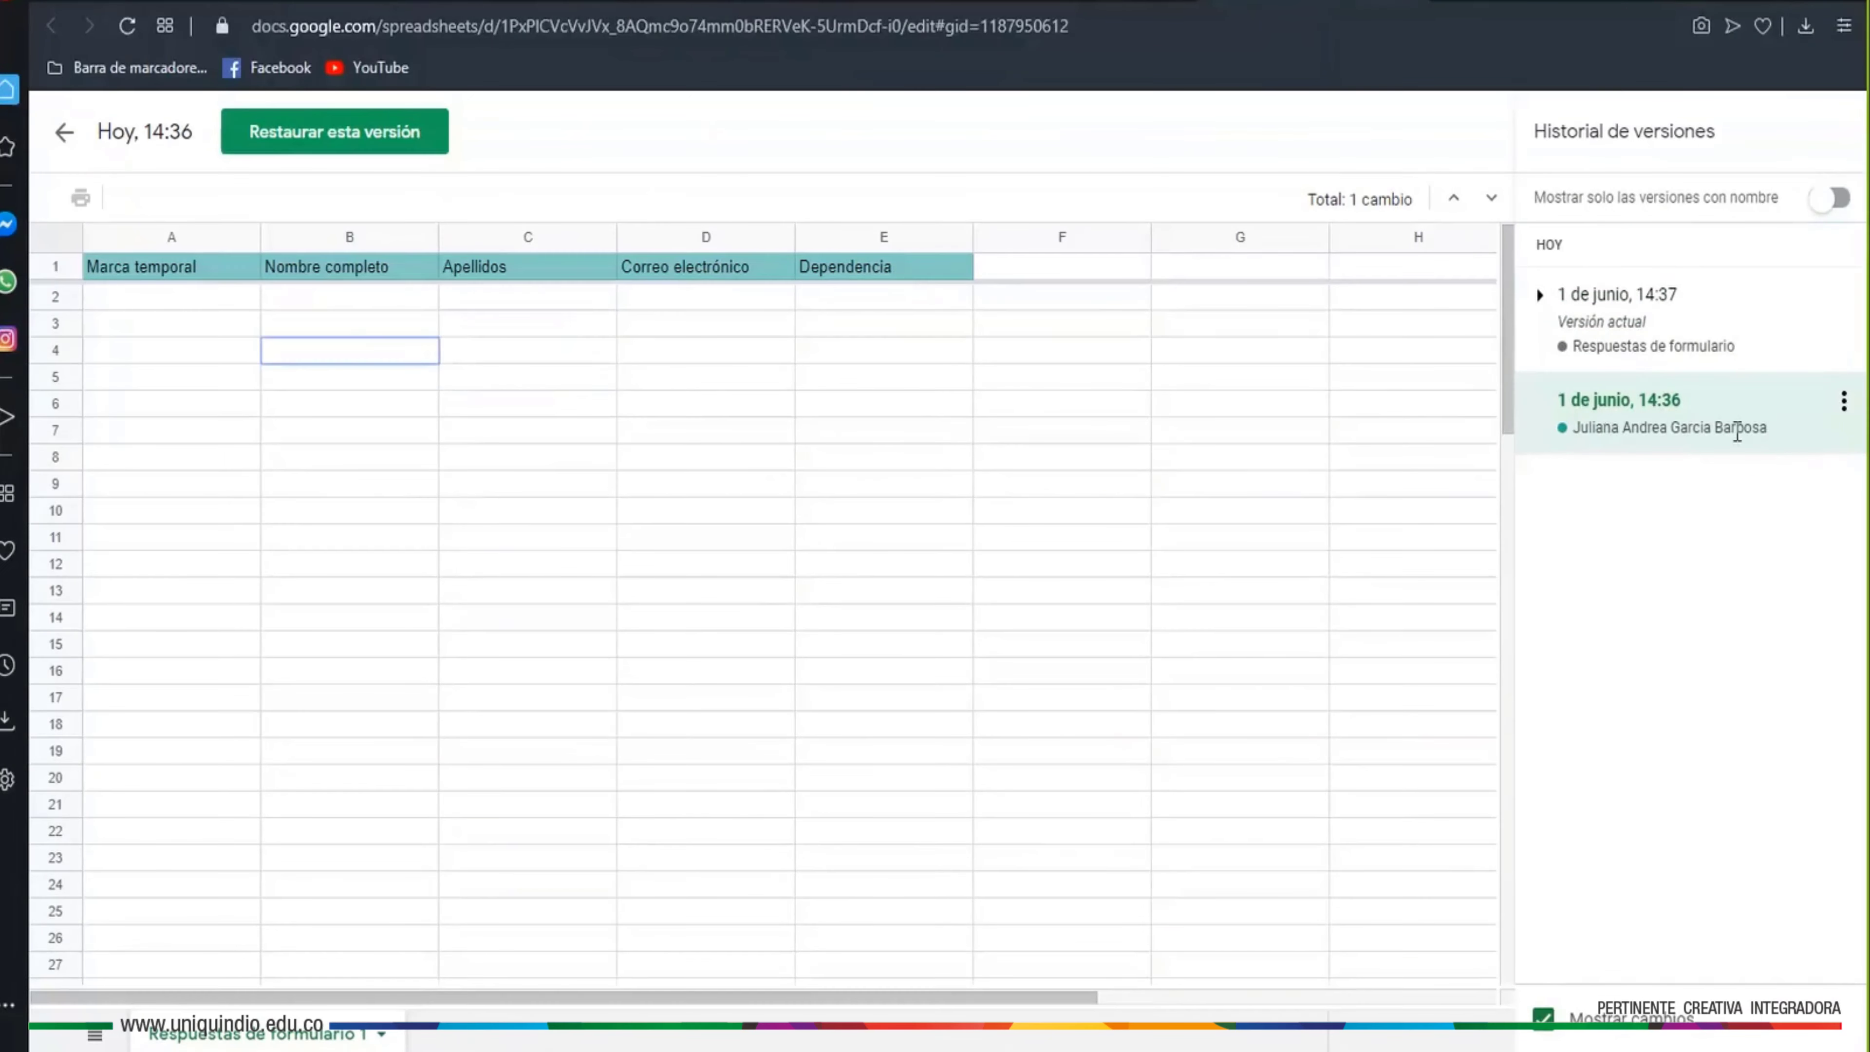
left_click(1623, 344)
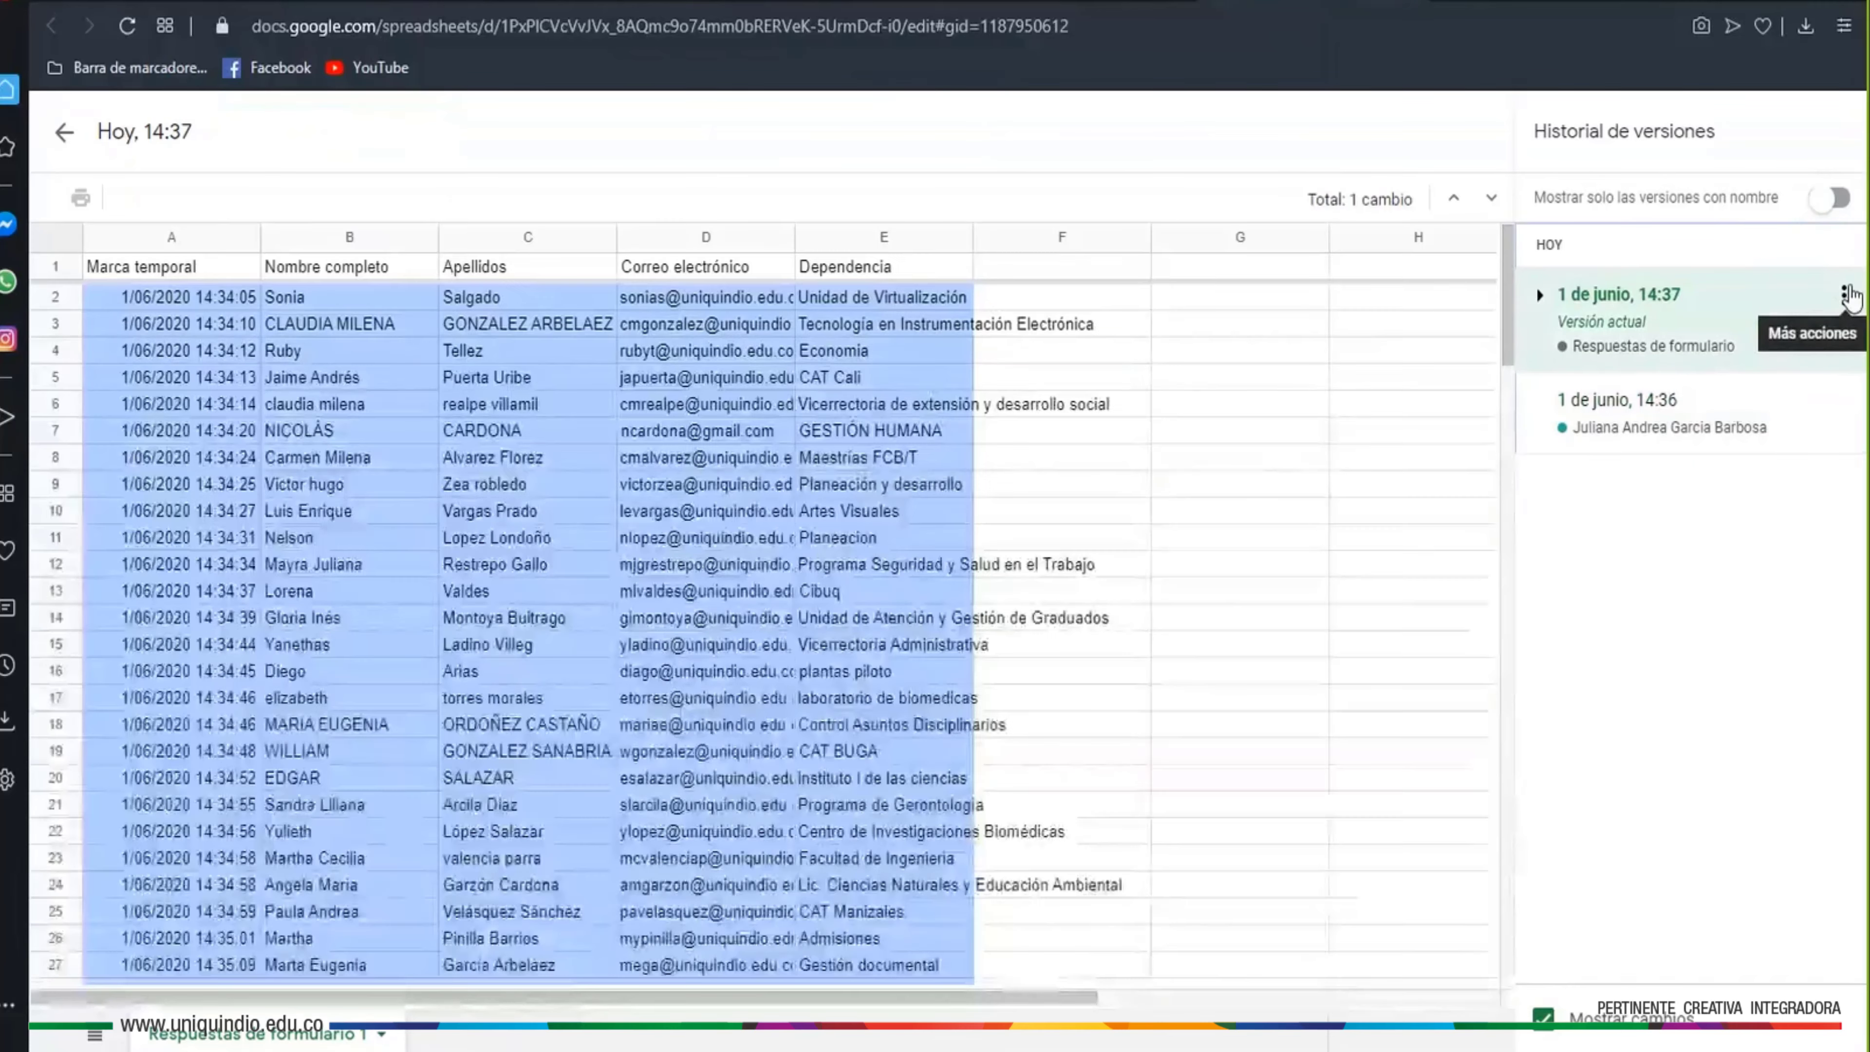
left_click(1843, 296)
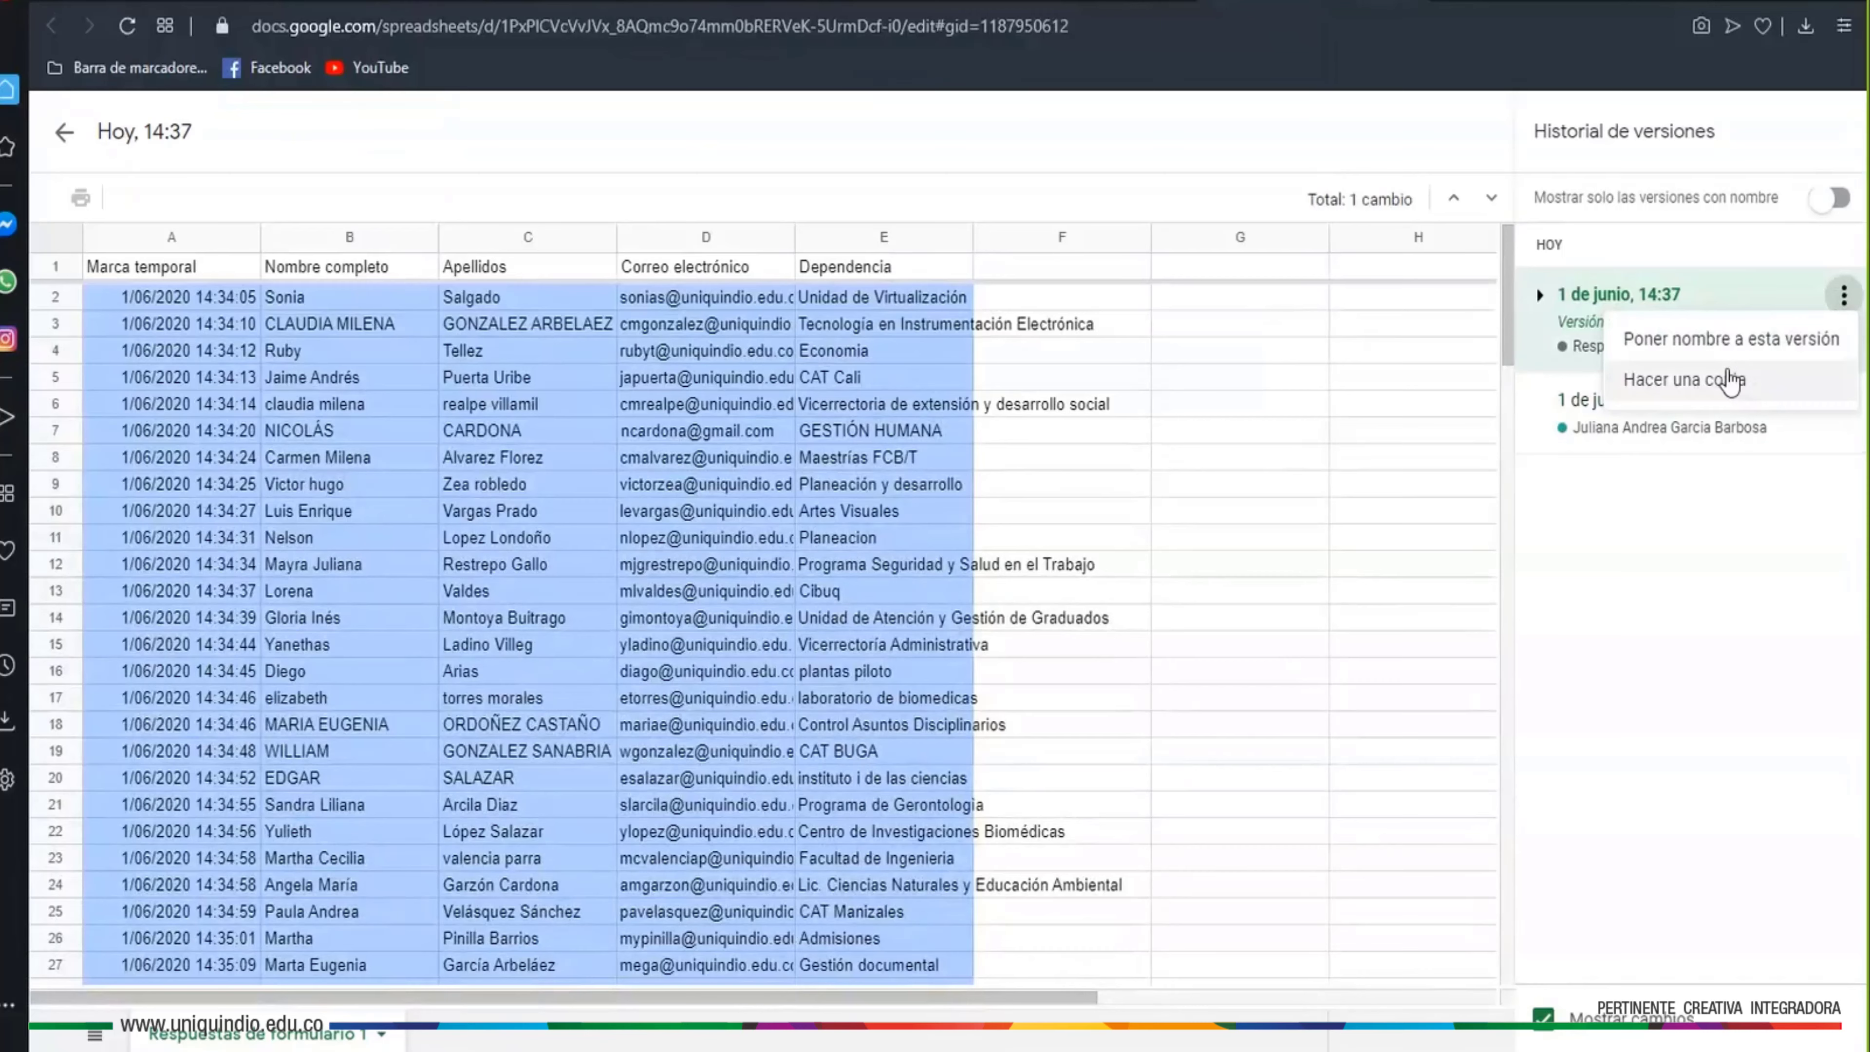
left_click(1222, 430)
scroll(739, 568, "down", 12)
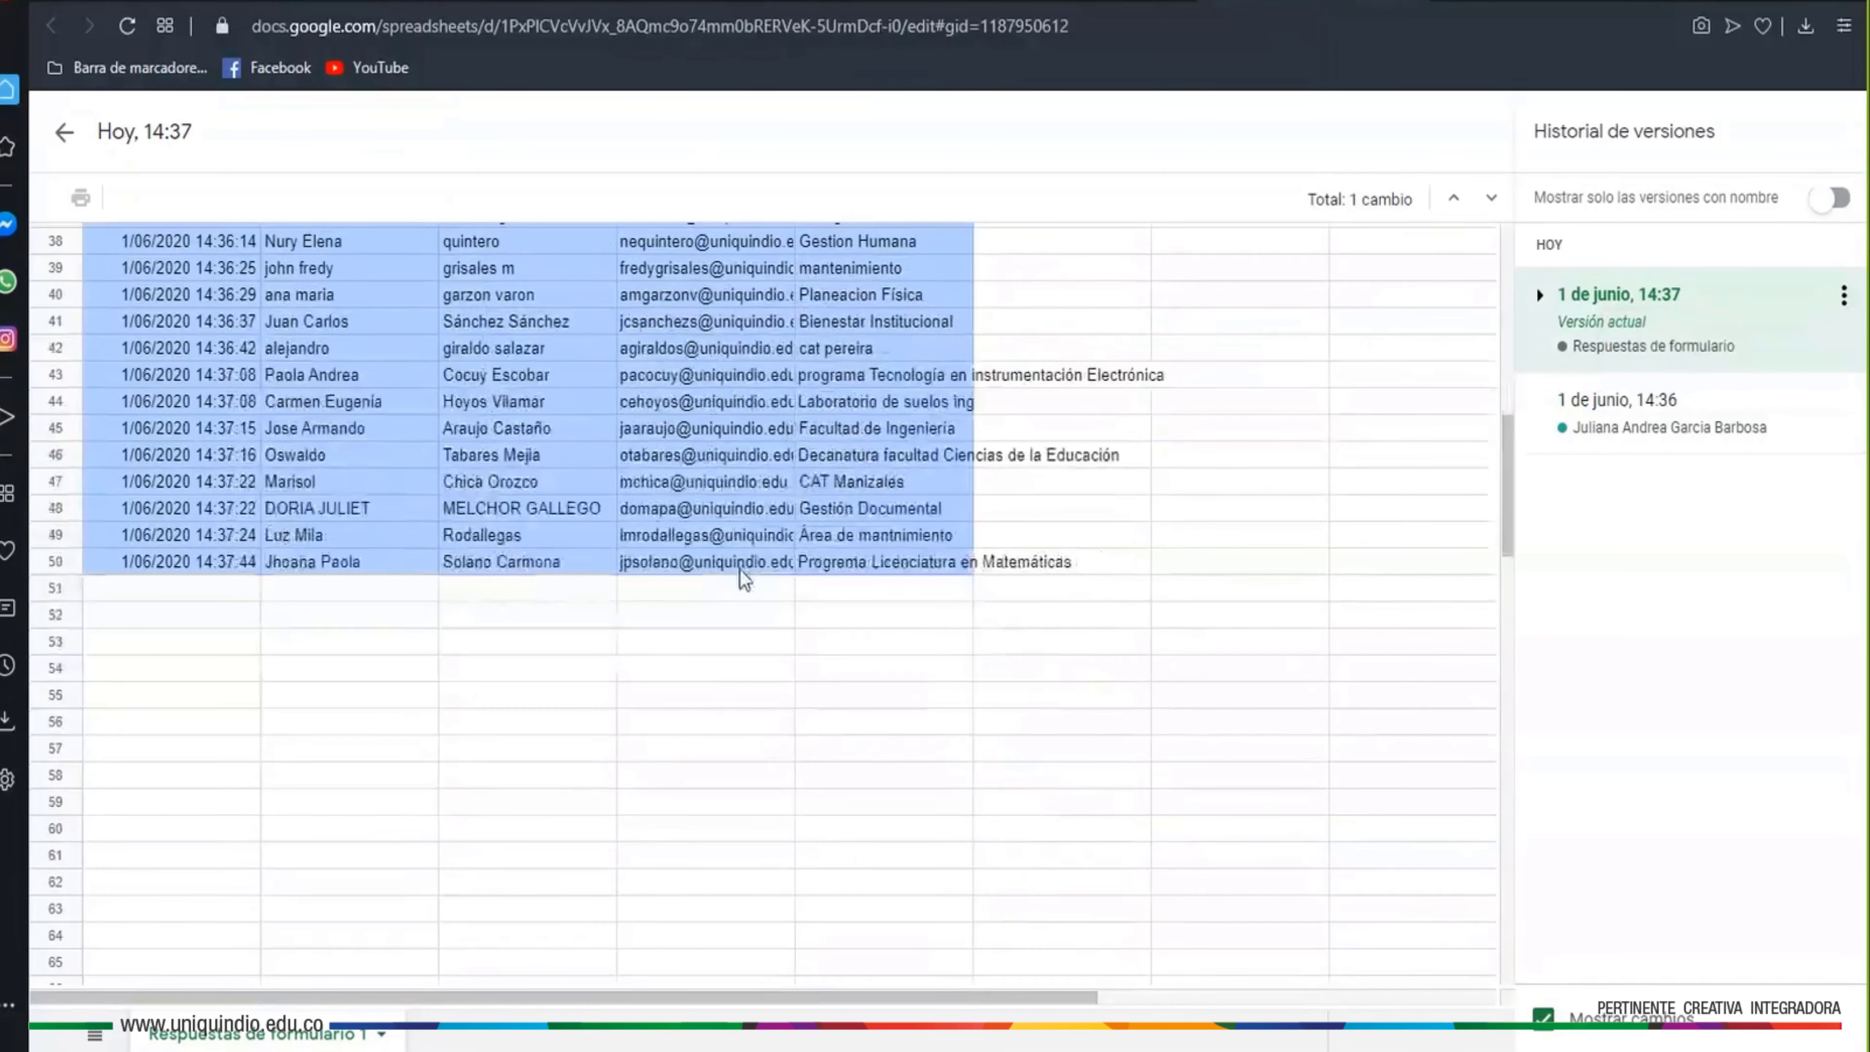
scroll(739, 569, "up", 6)
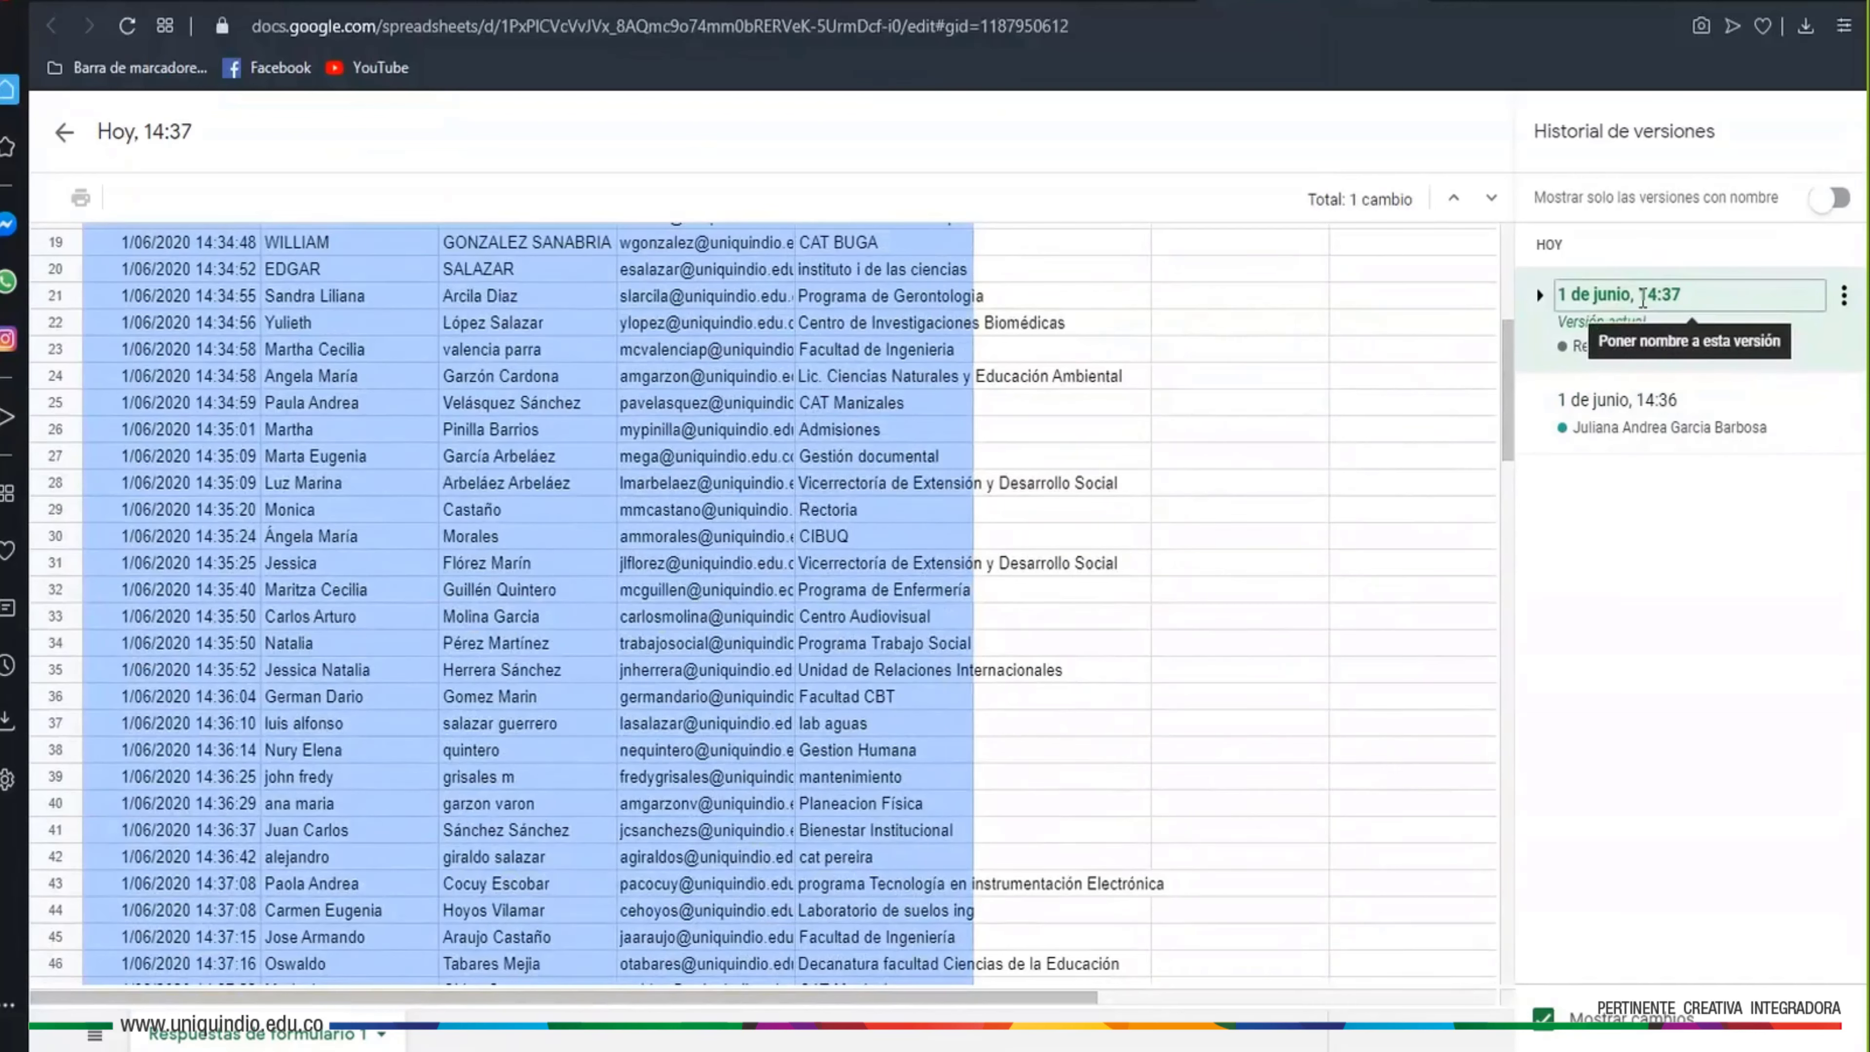
Leave version history, add the colleague as an Editor of the form, and save the settings
left_click(63, 132)
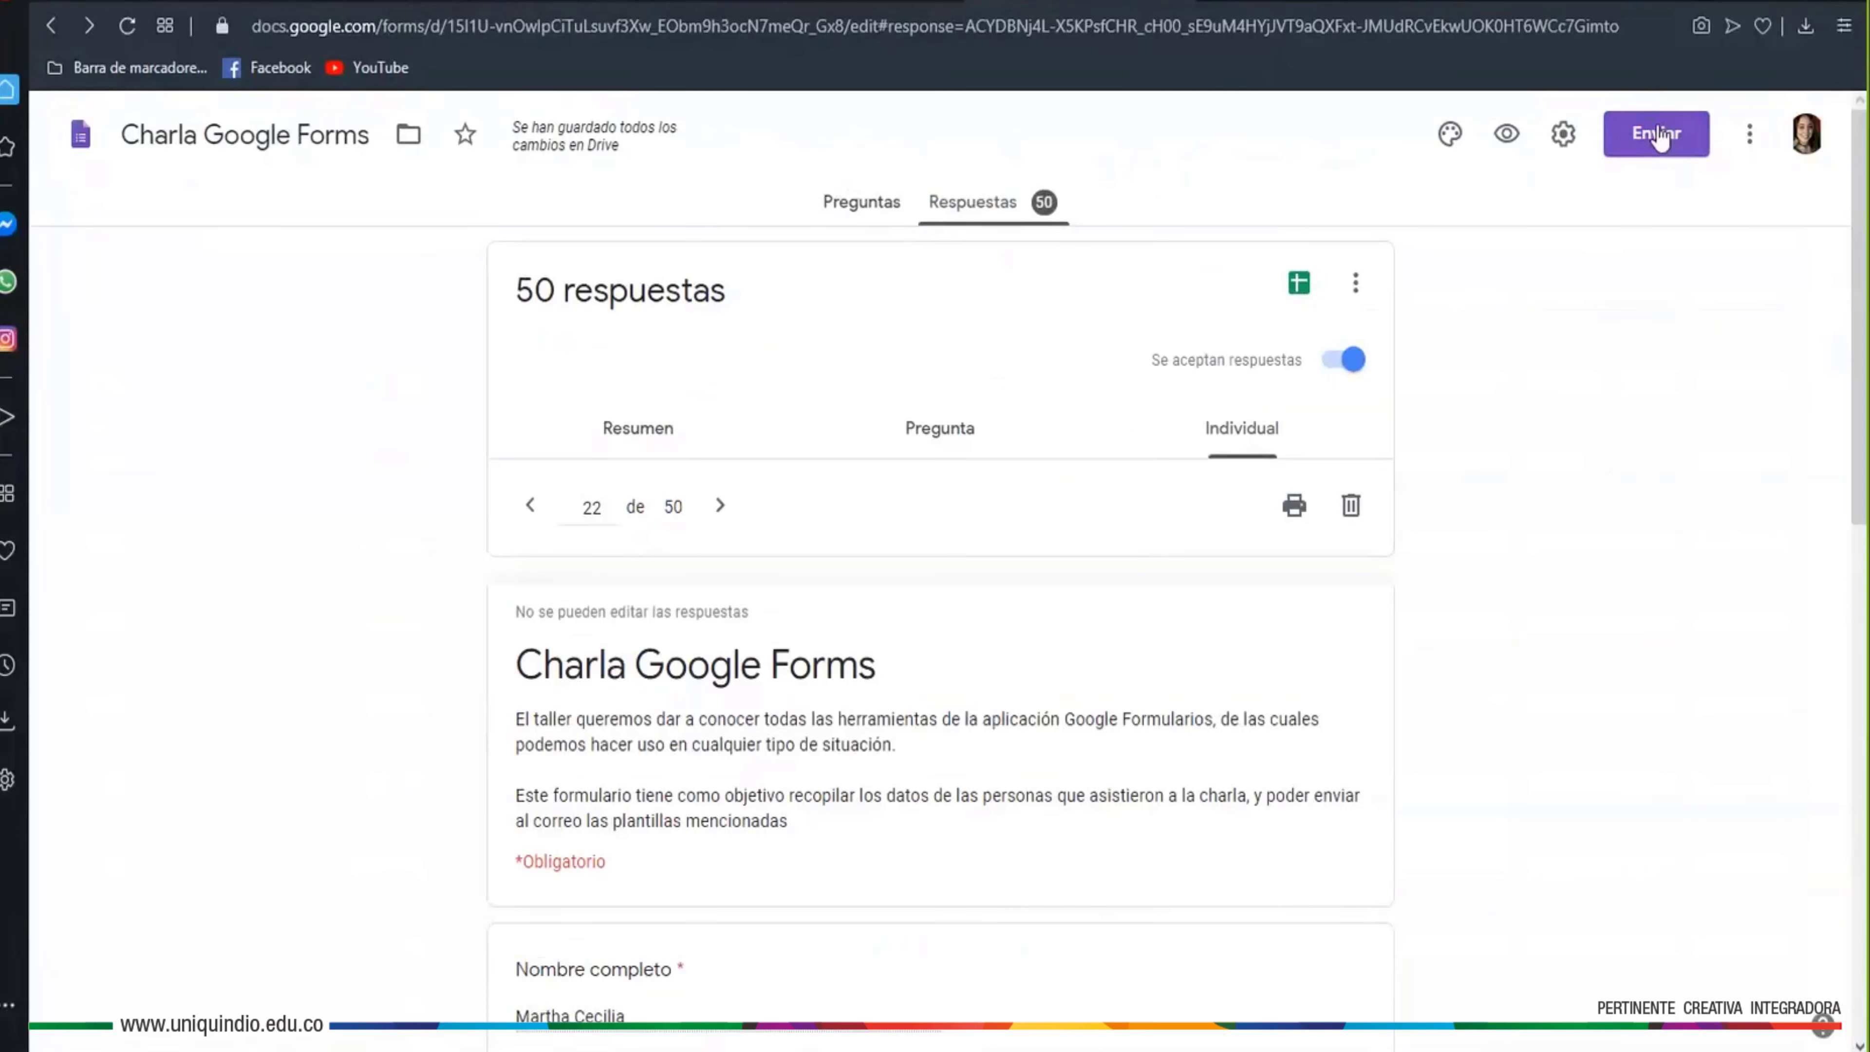
left_click(1659, 137)
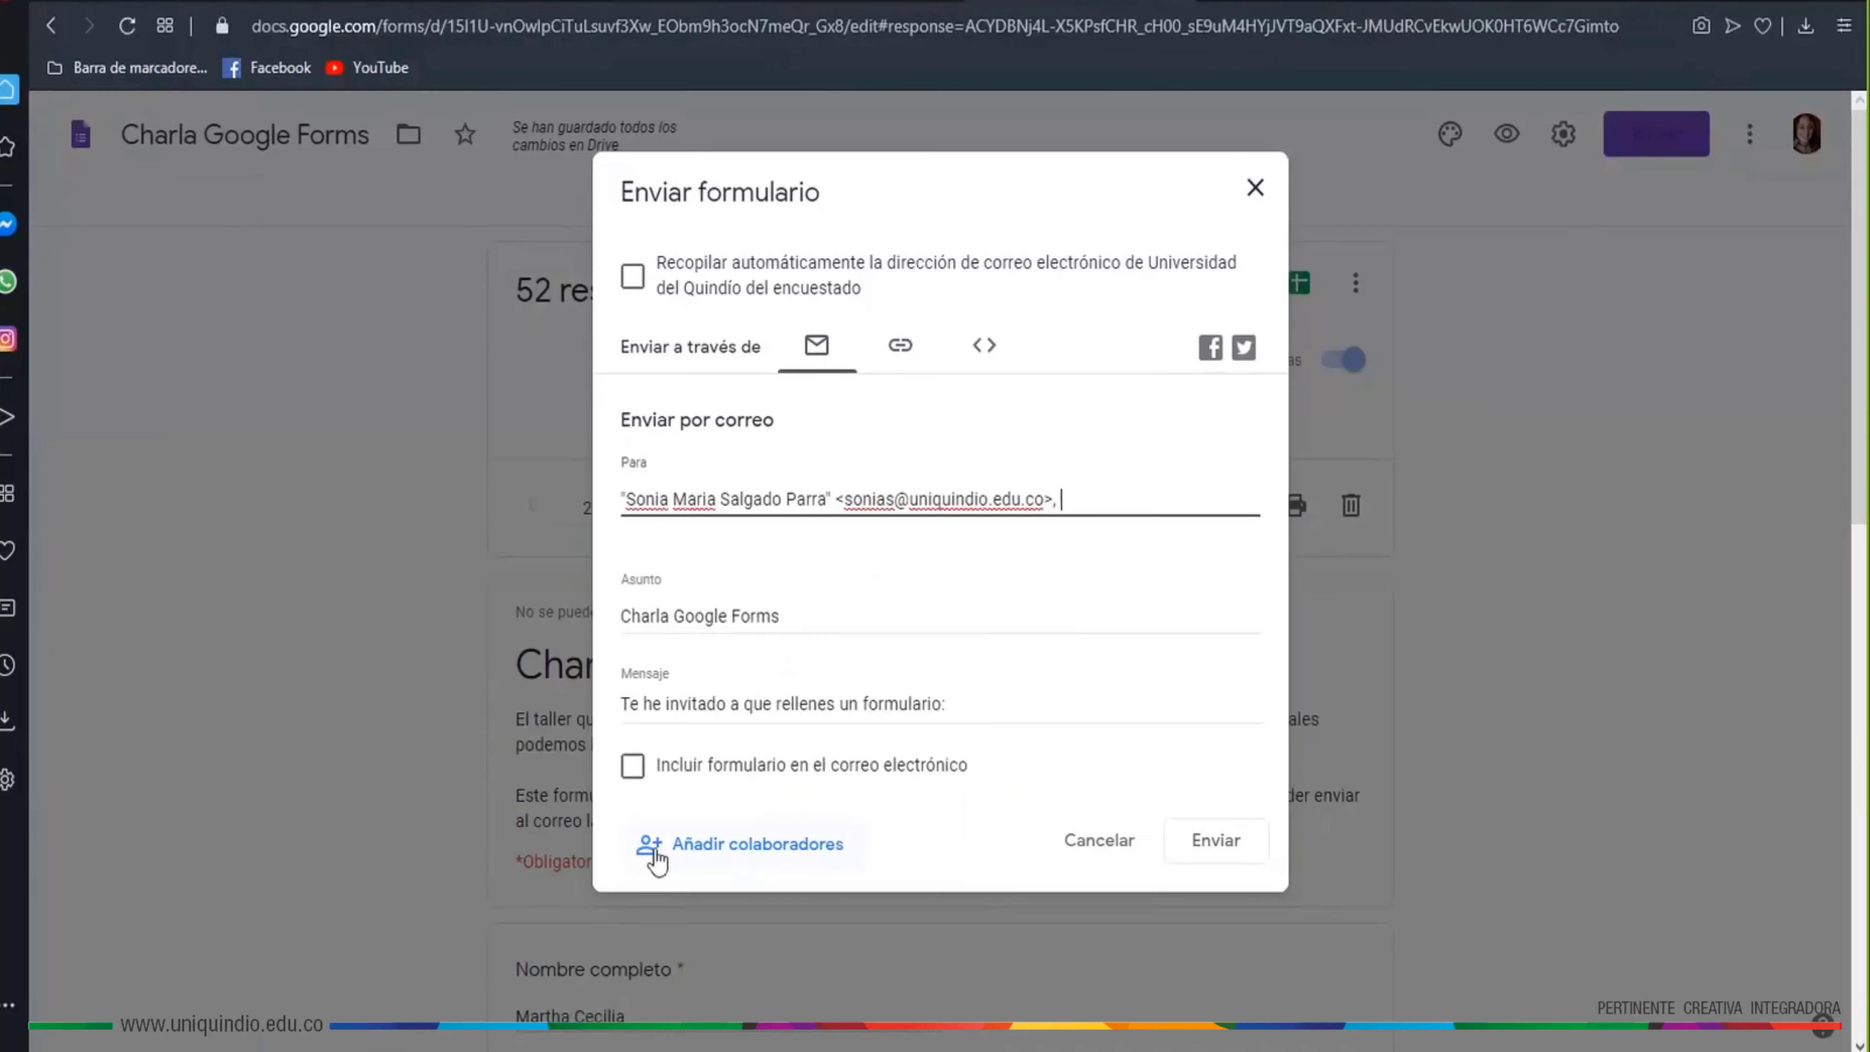
left_click(736, 850)
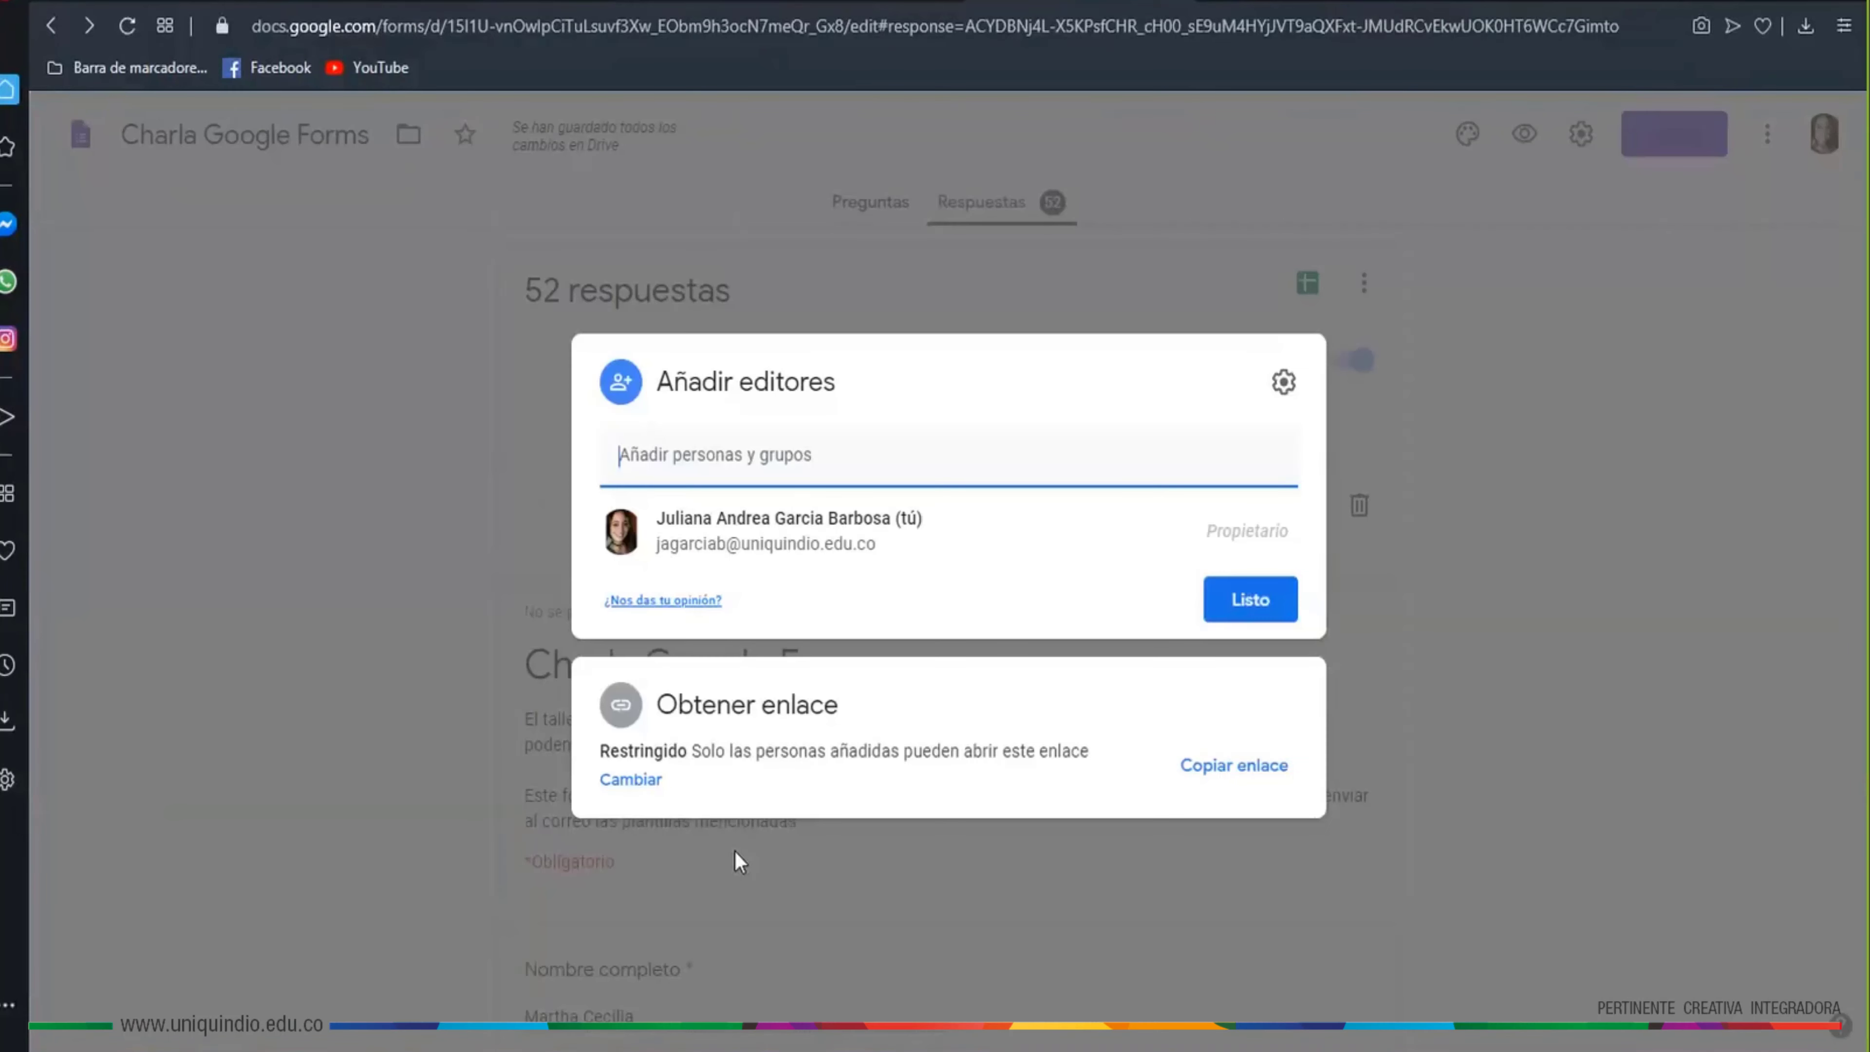
left_click(730, 454)
key("ctrl+v")
key("Return")
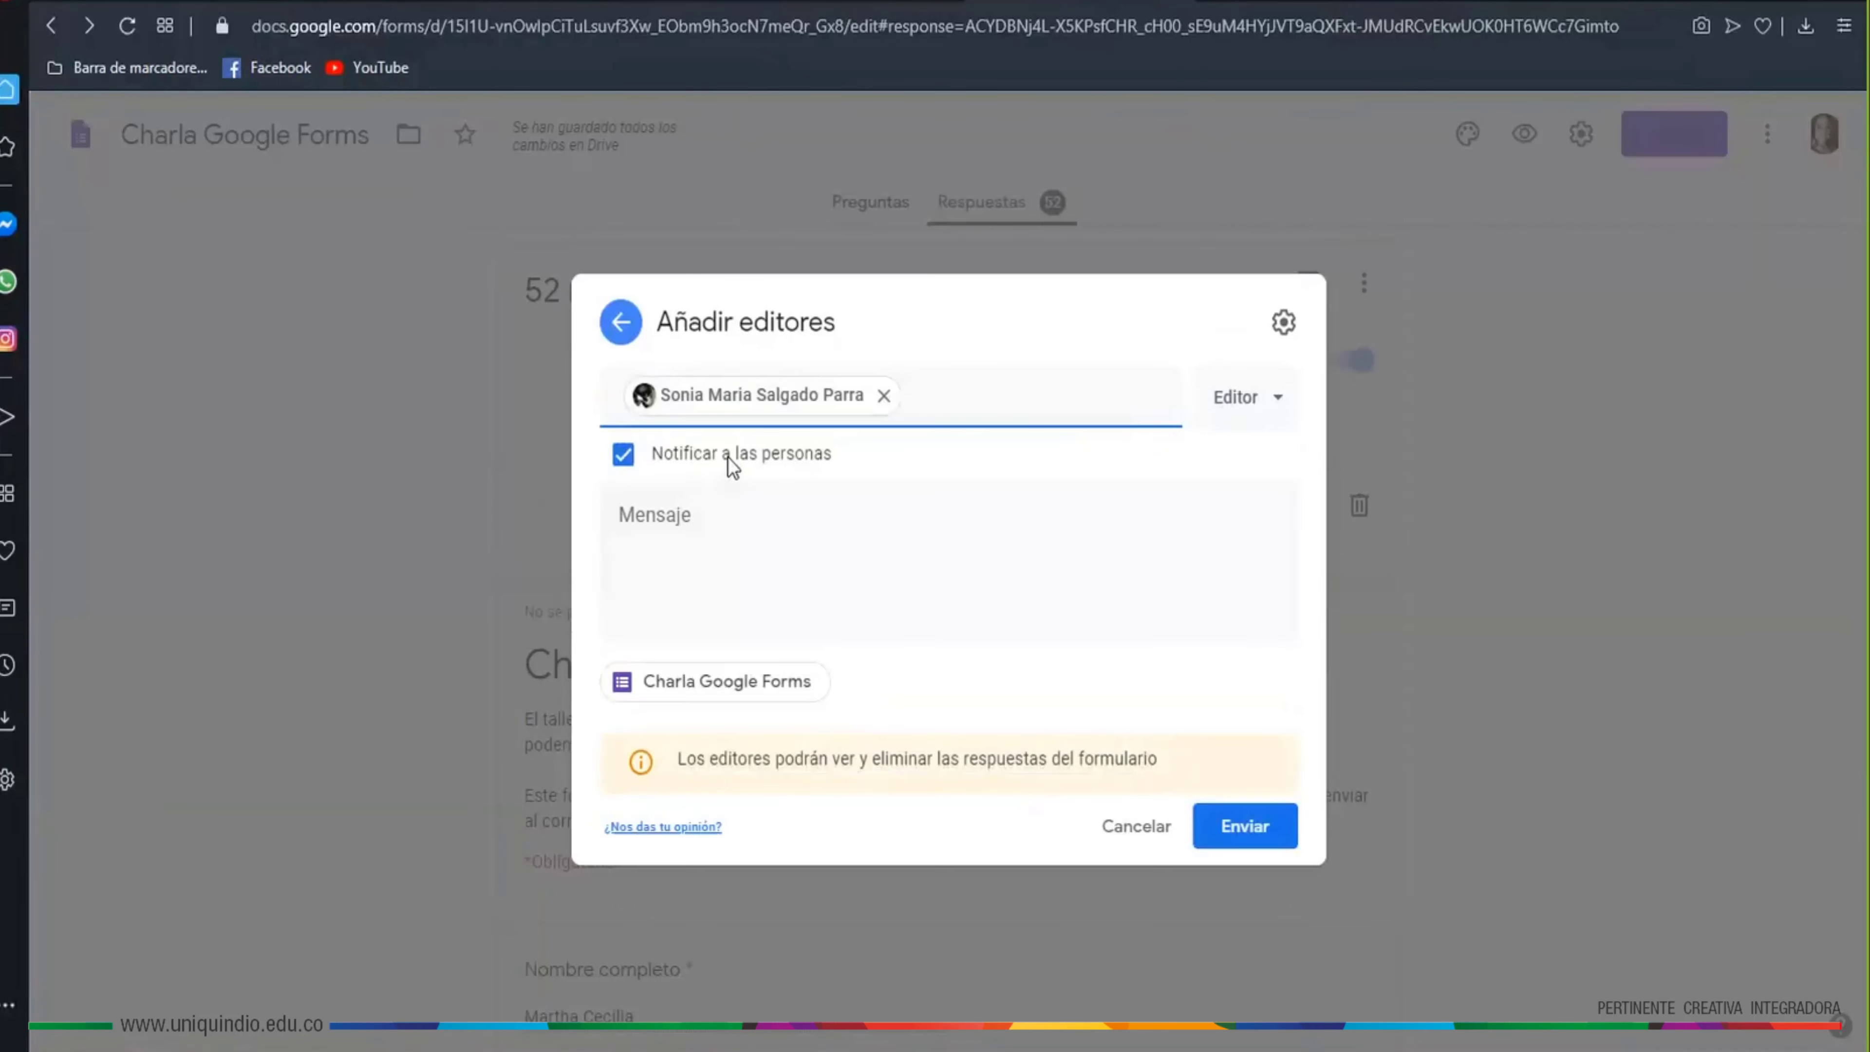
left_click(1276, 405)
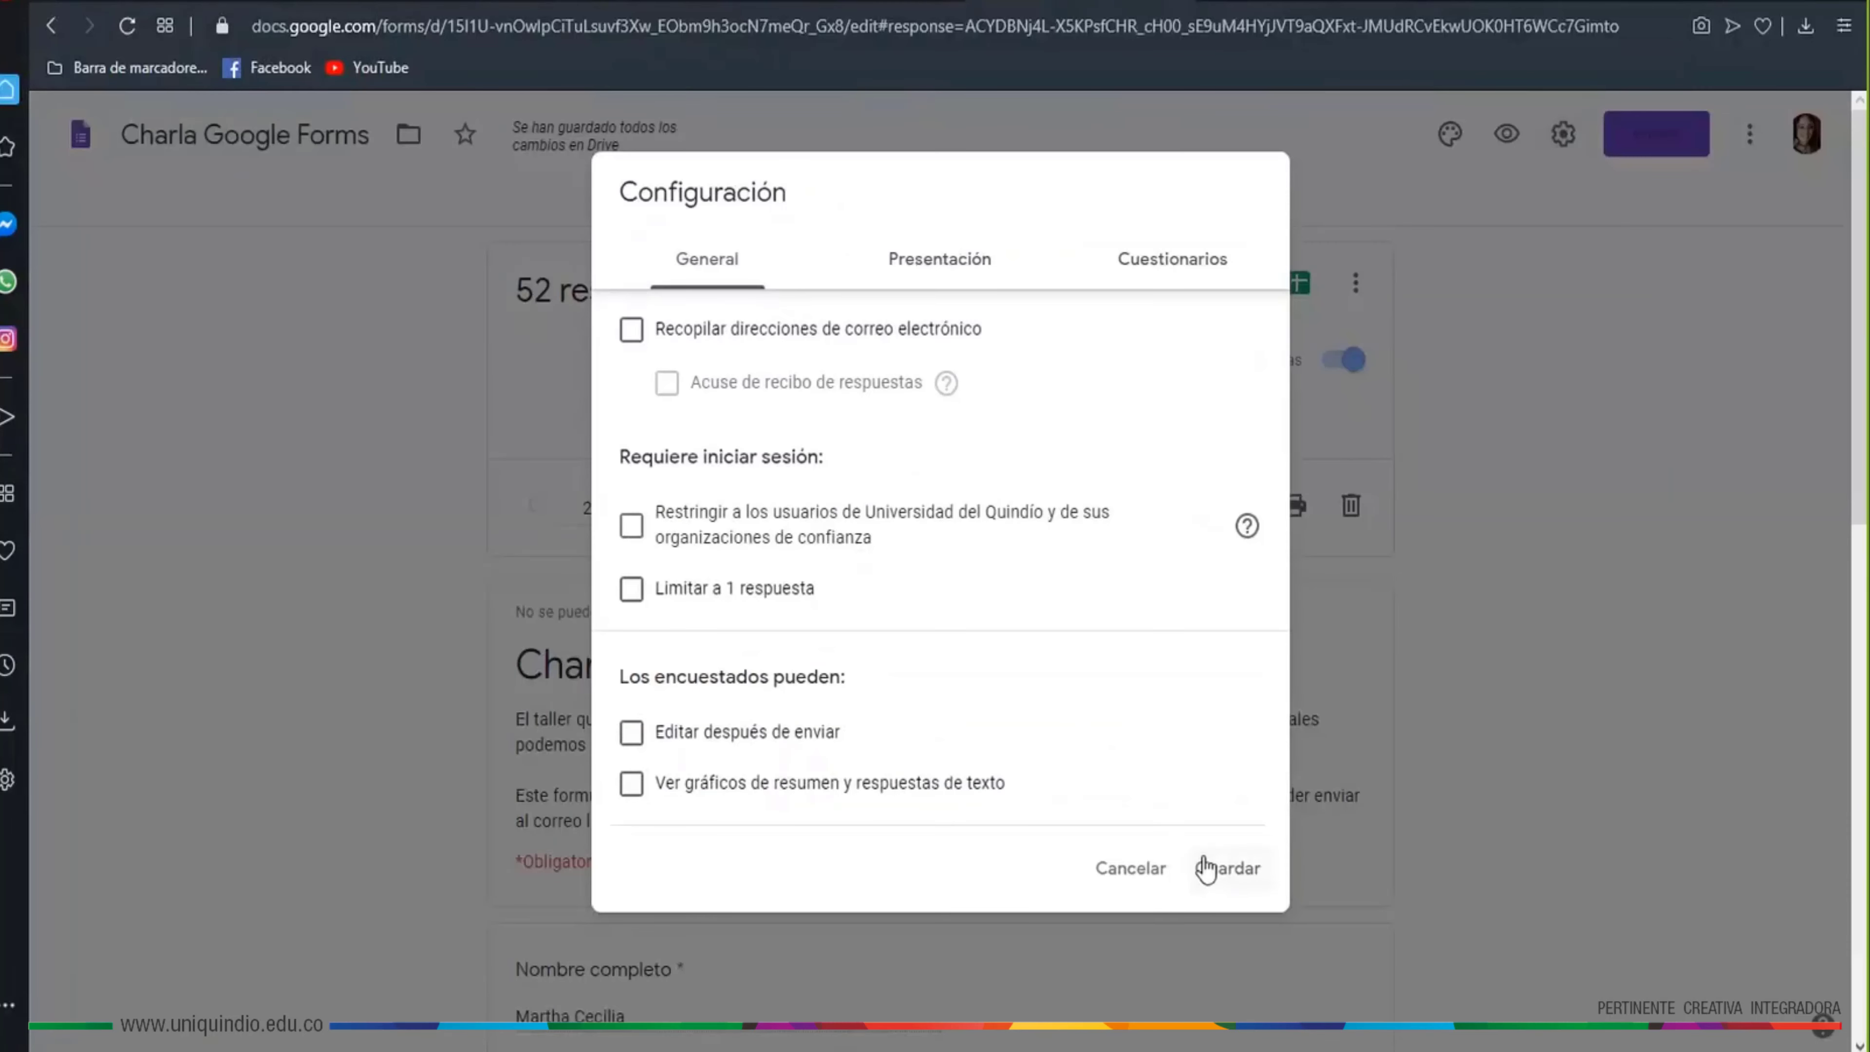
left_click(1227, 877)
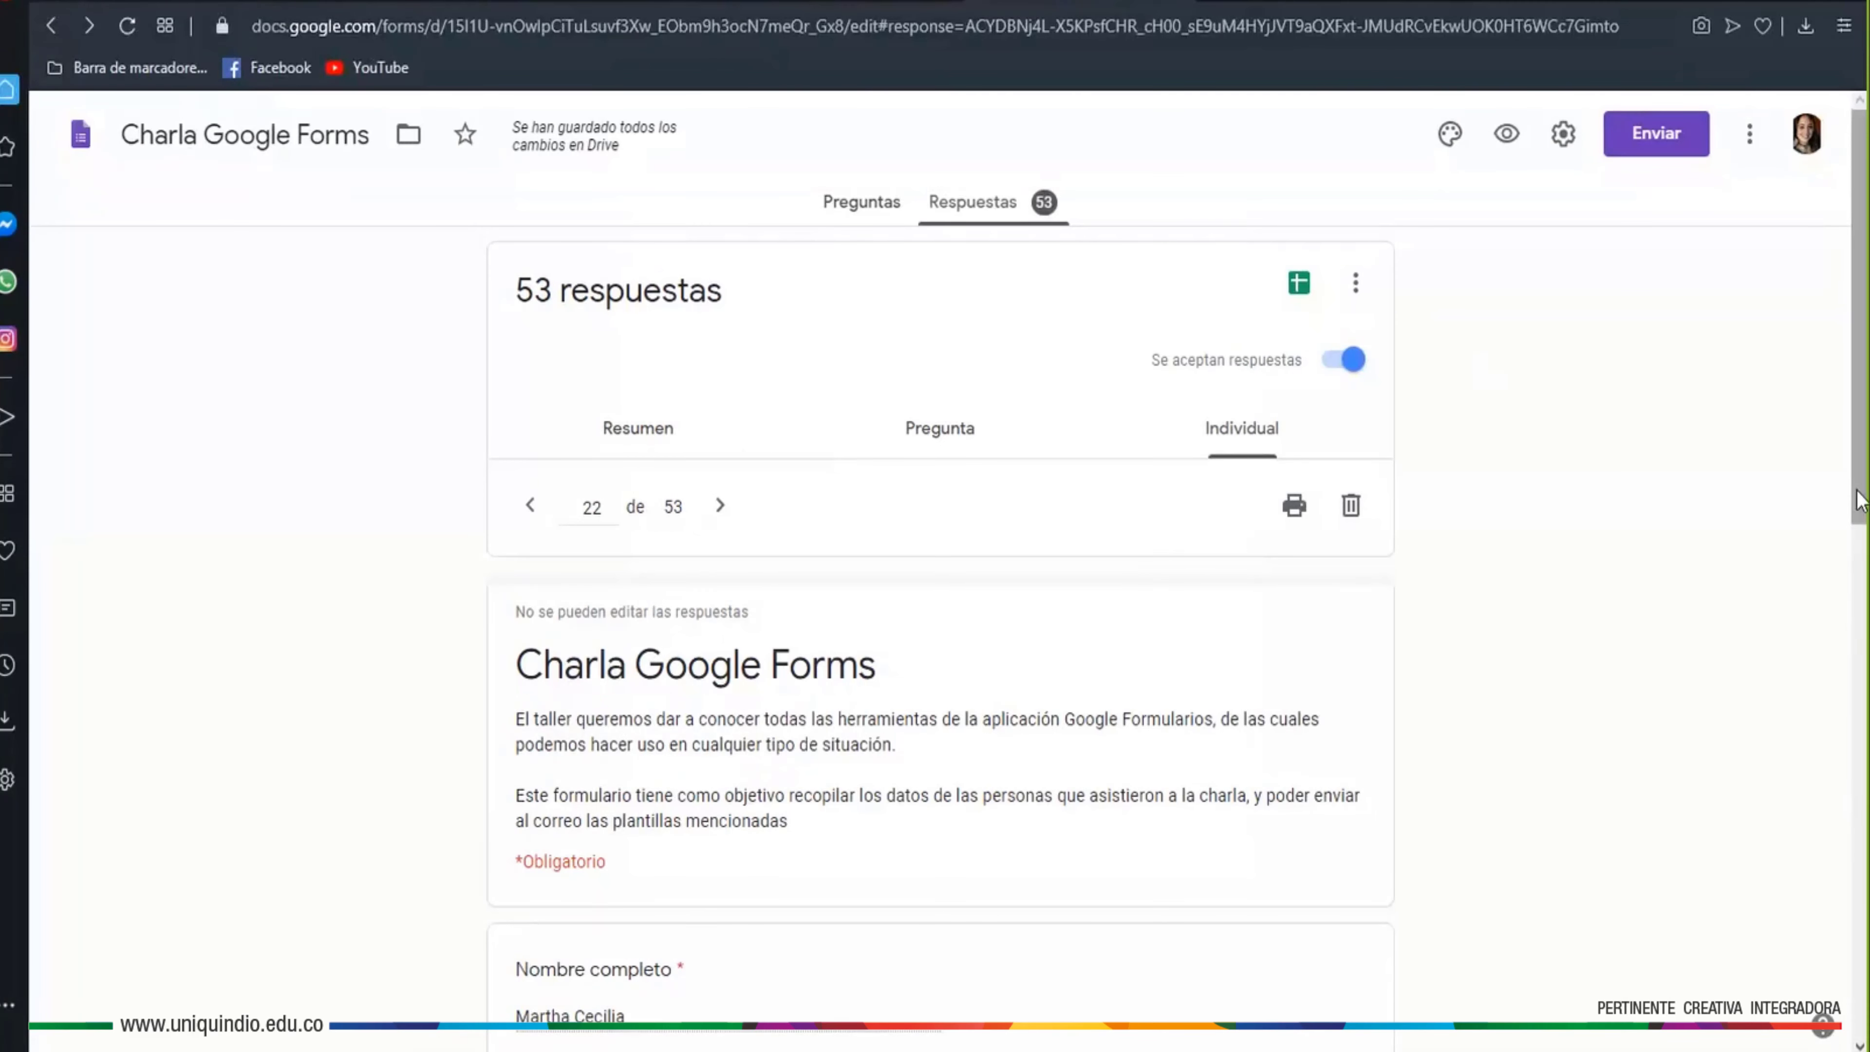
Invite the pasted colleague's address as an Editor, keeping the Editor role, and send the invitation
left_click(1657, 140)
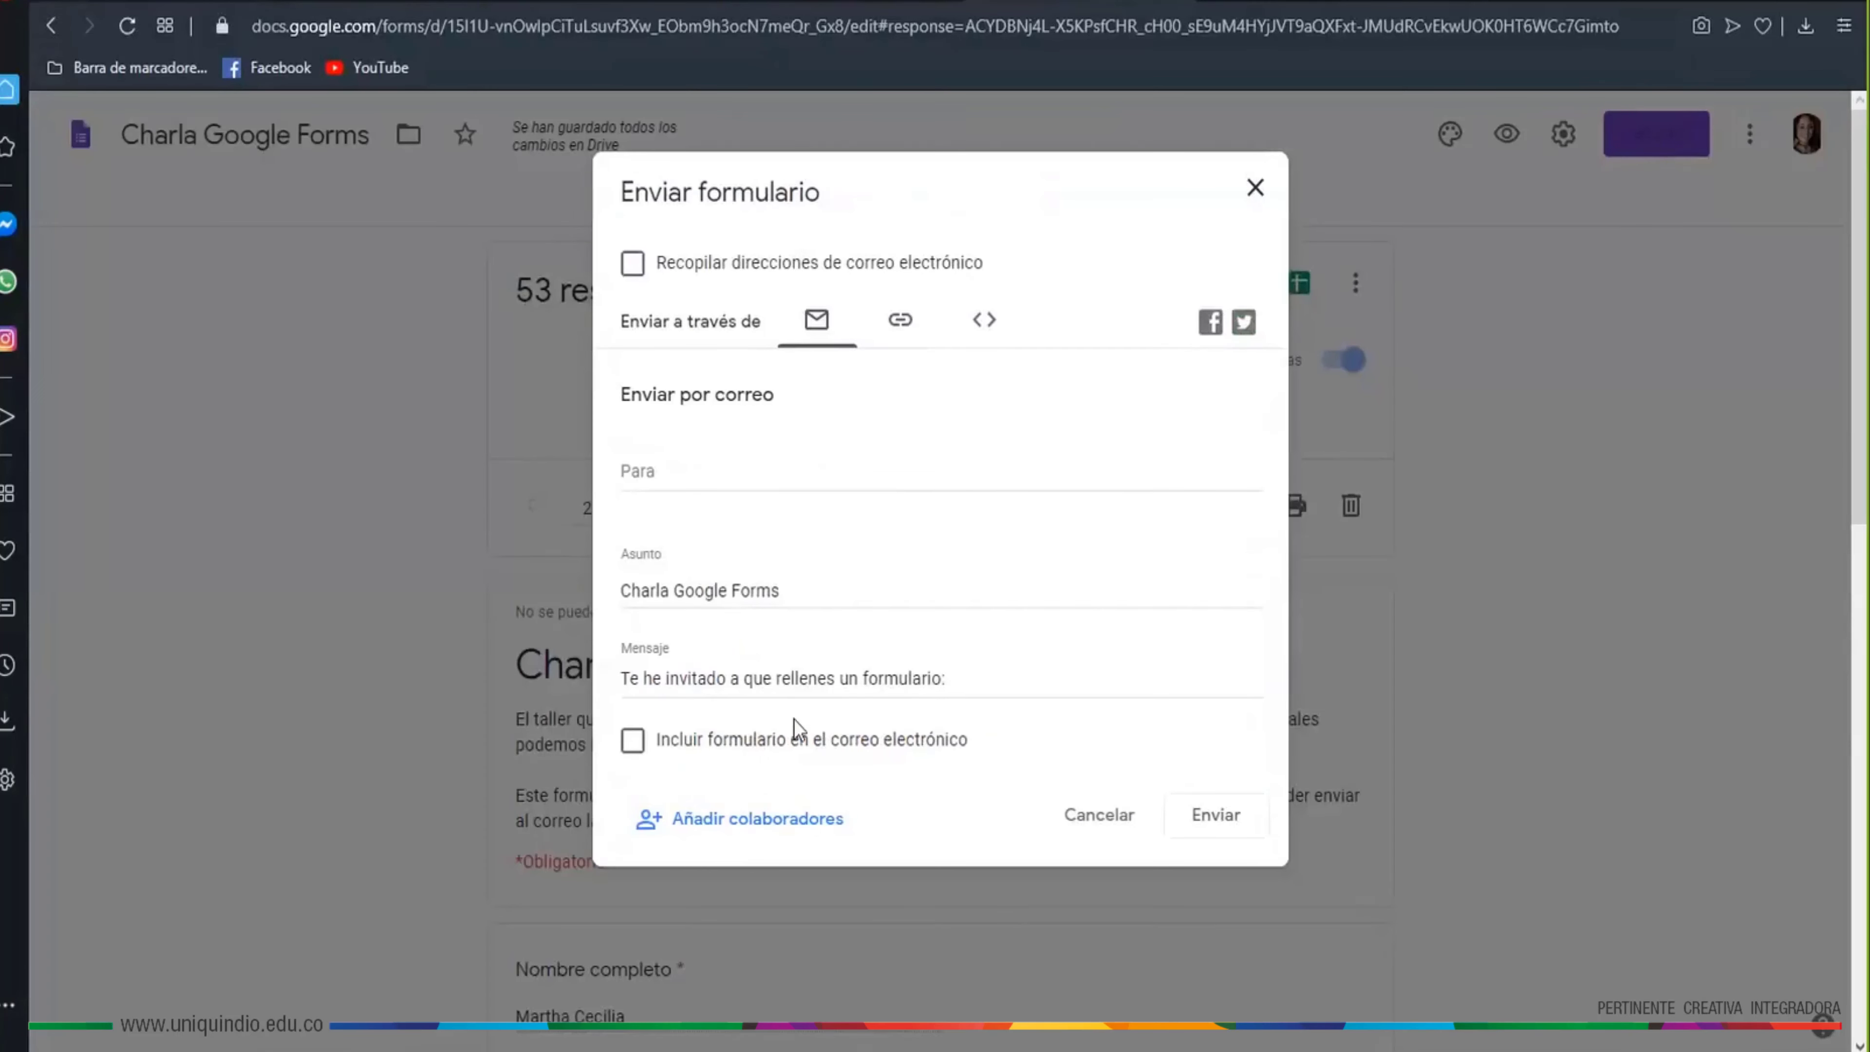
left_click(765, 819)
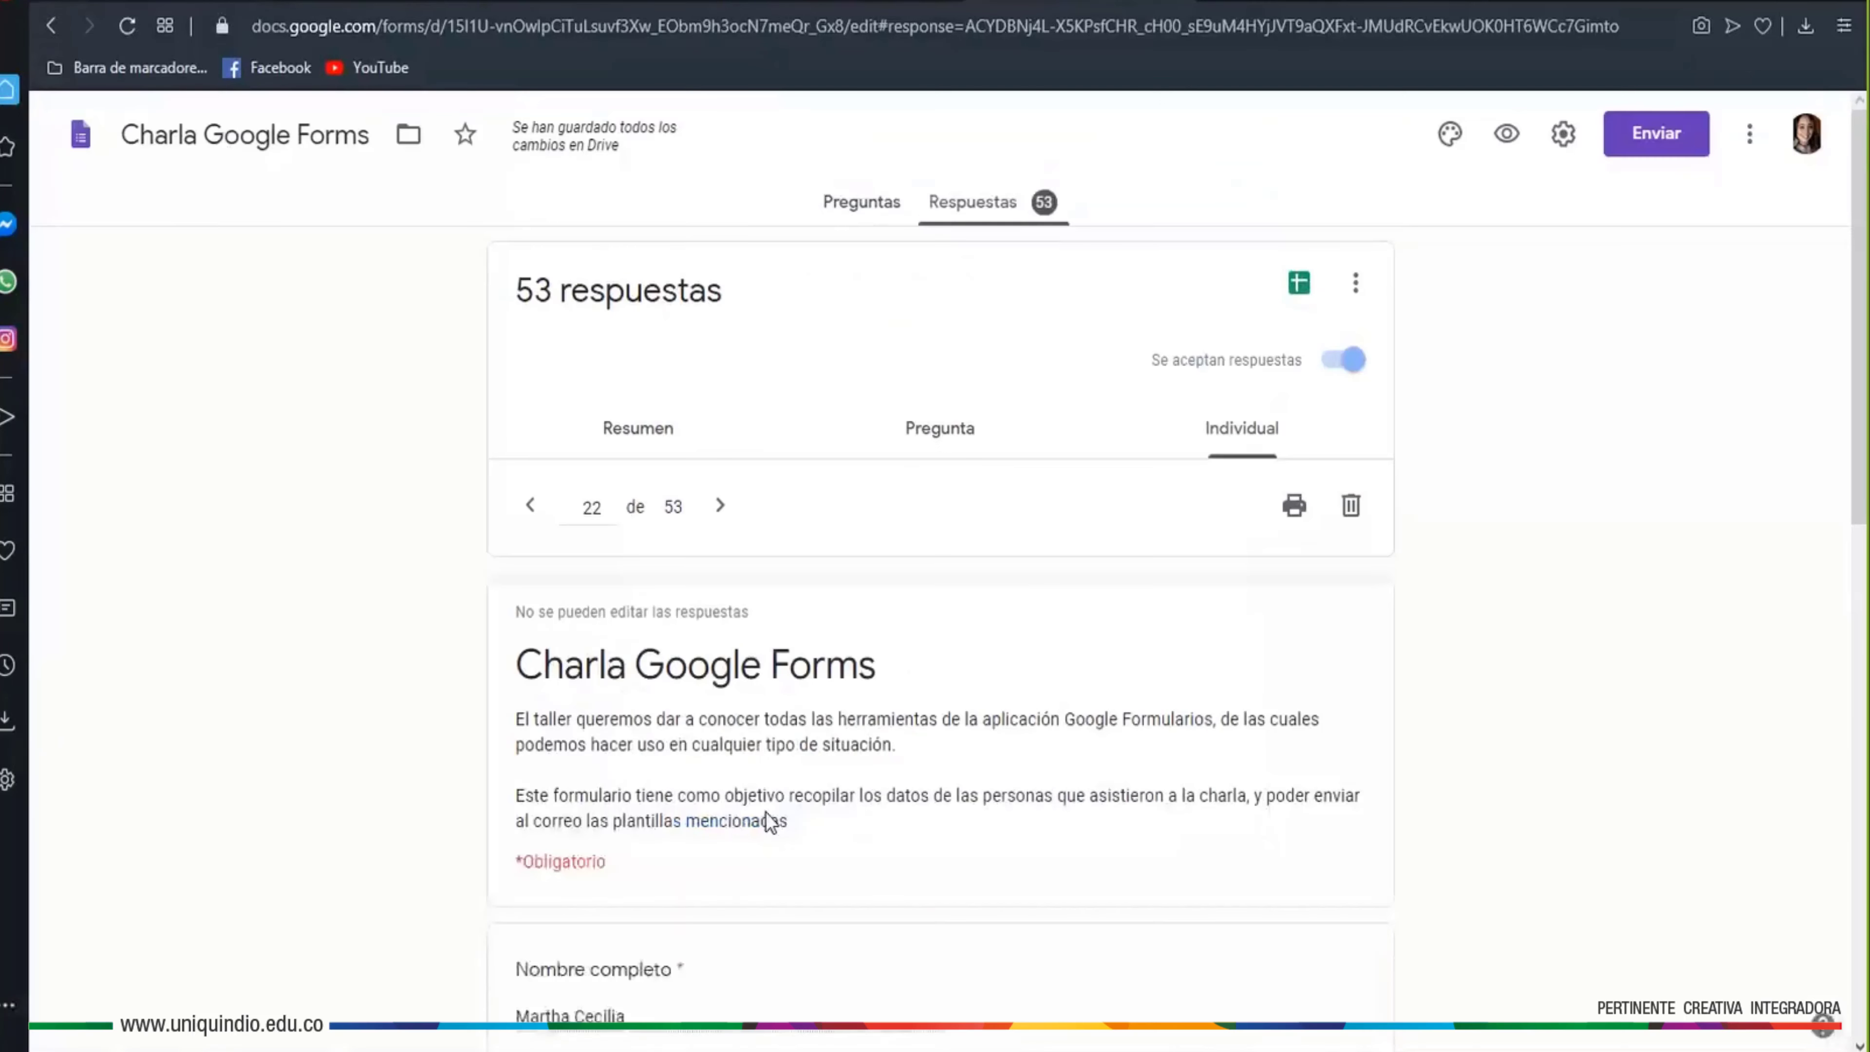
left_click(730, 454)
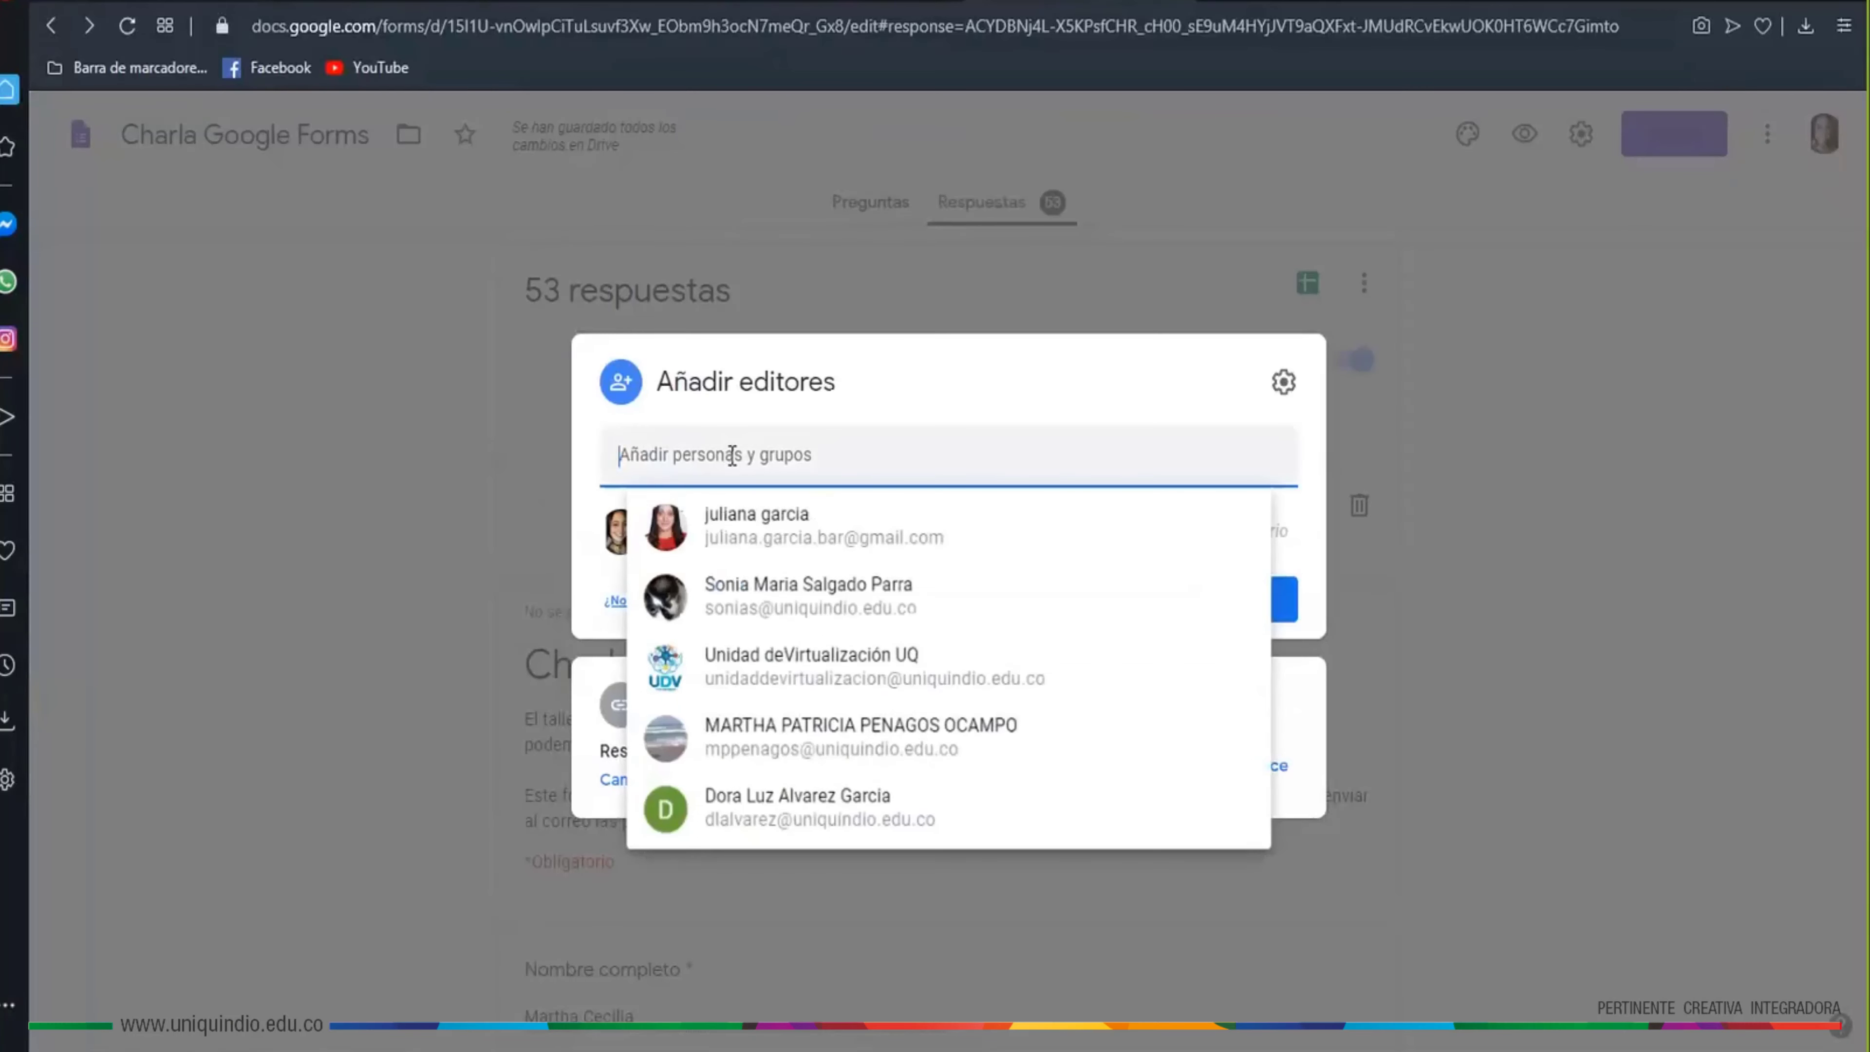
key("ctrl+v")
key("Return")
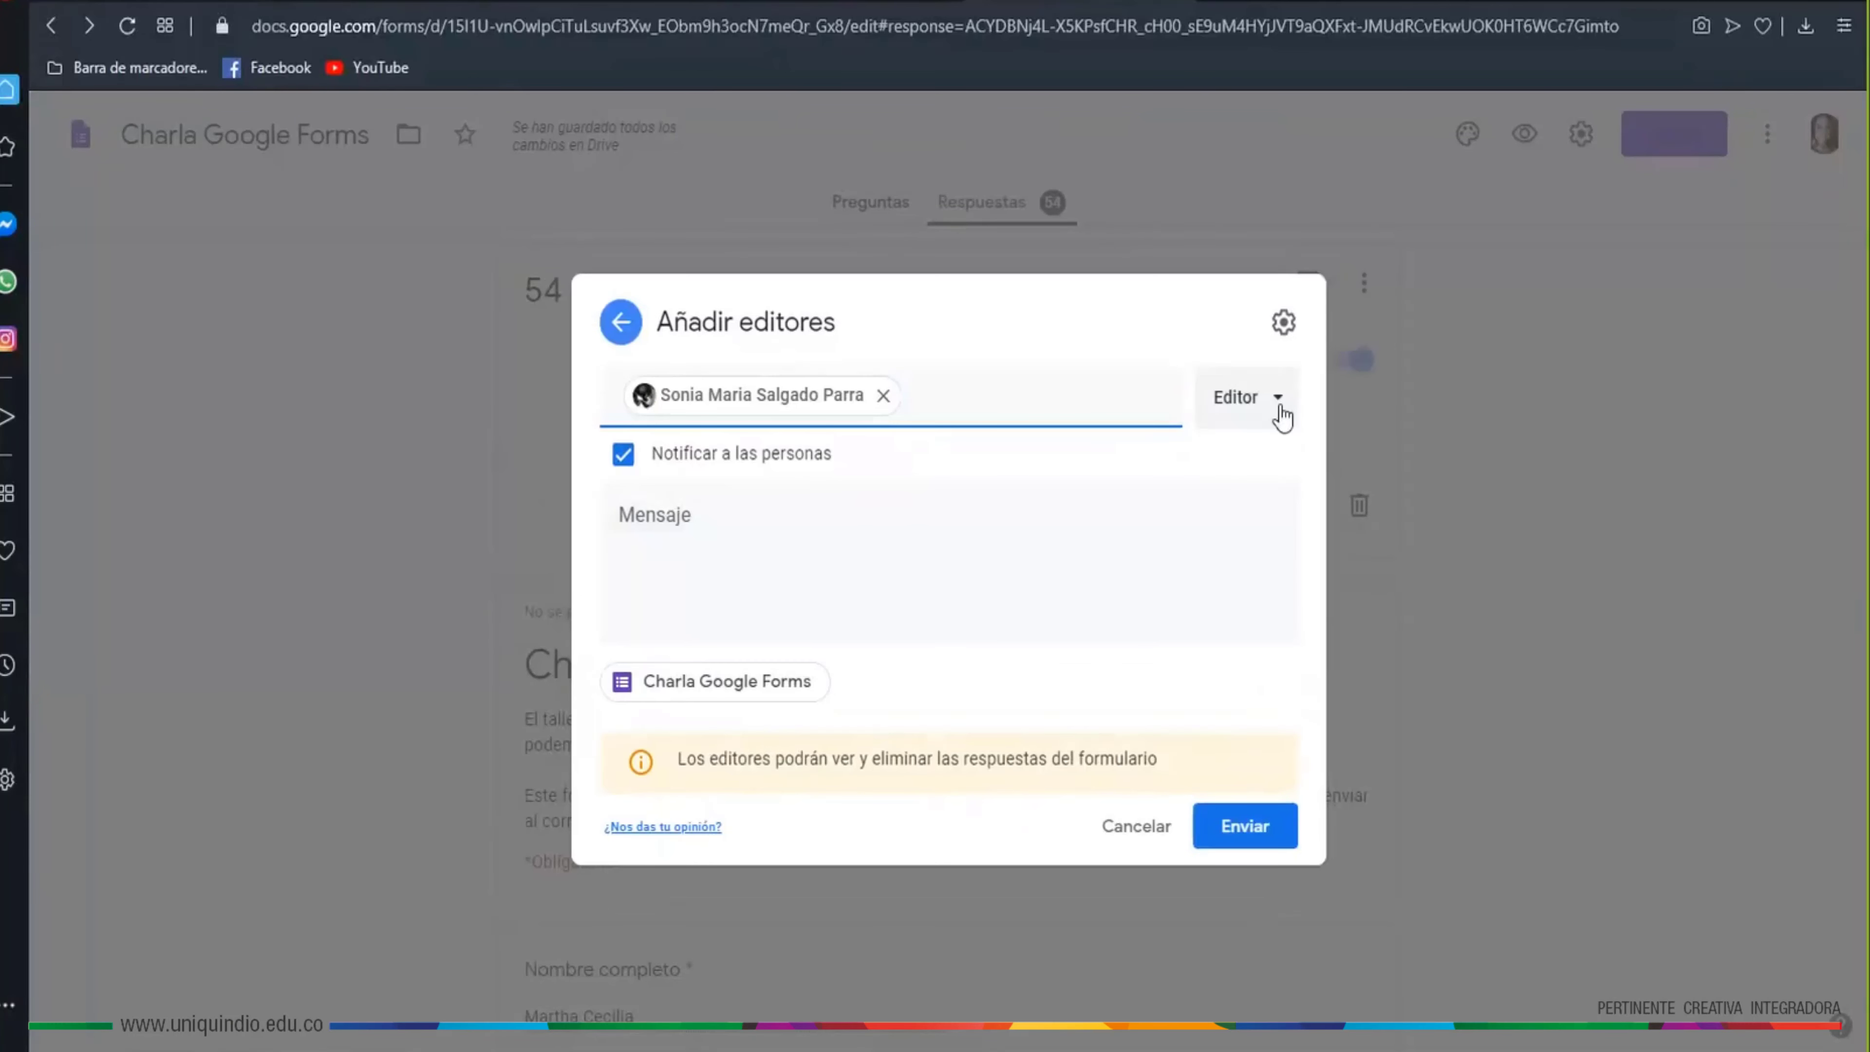
left_click(1281, 416)
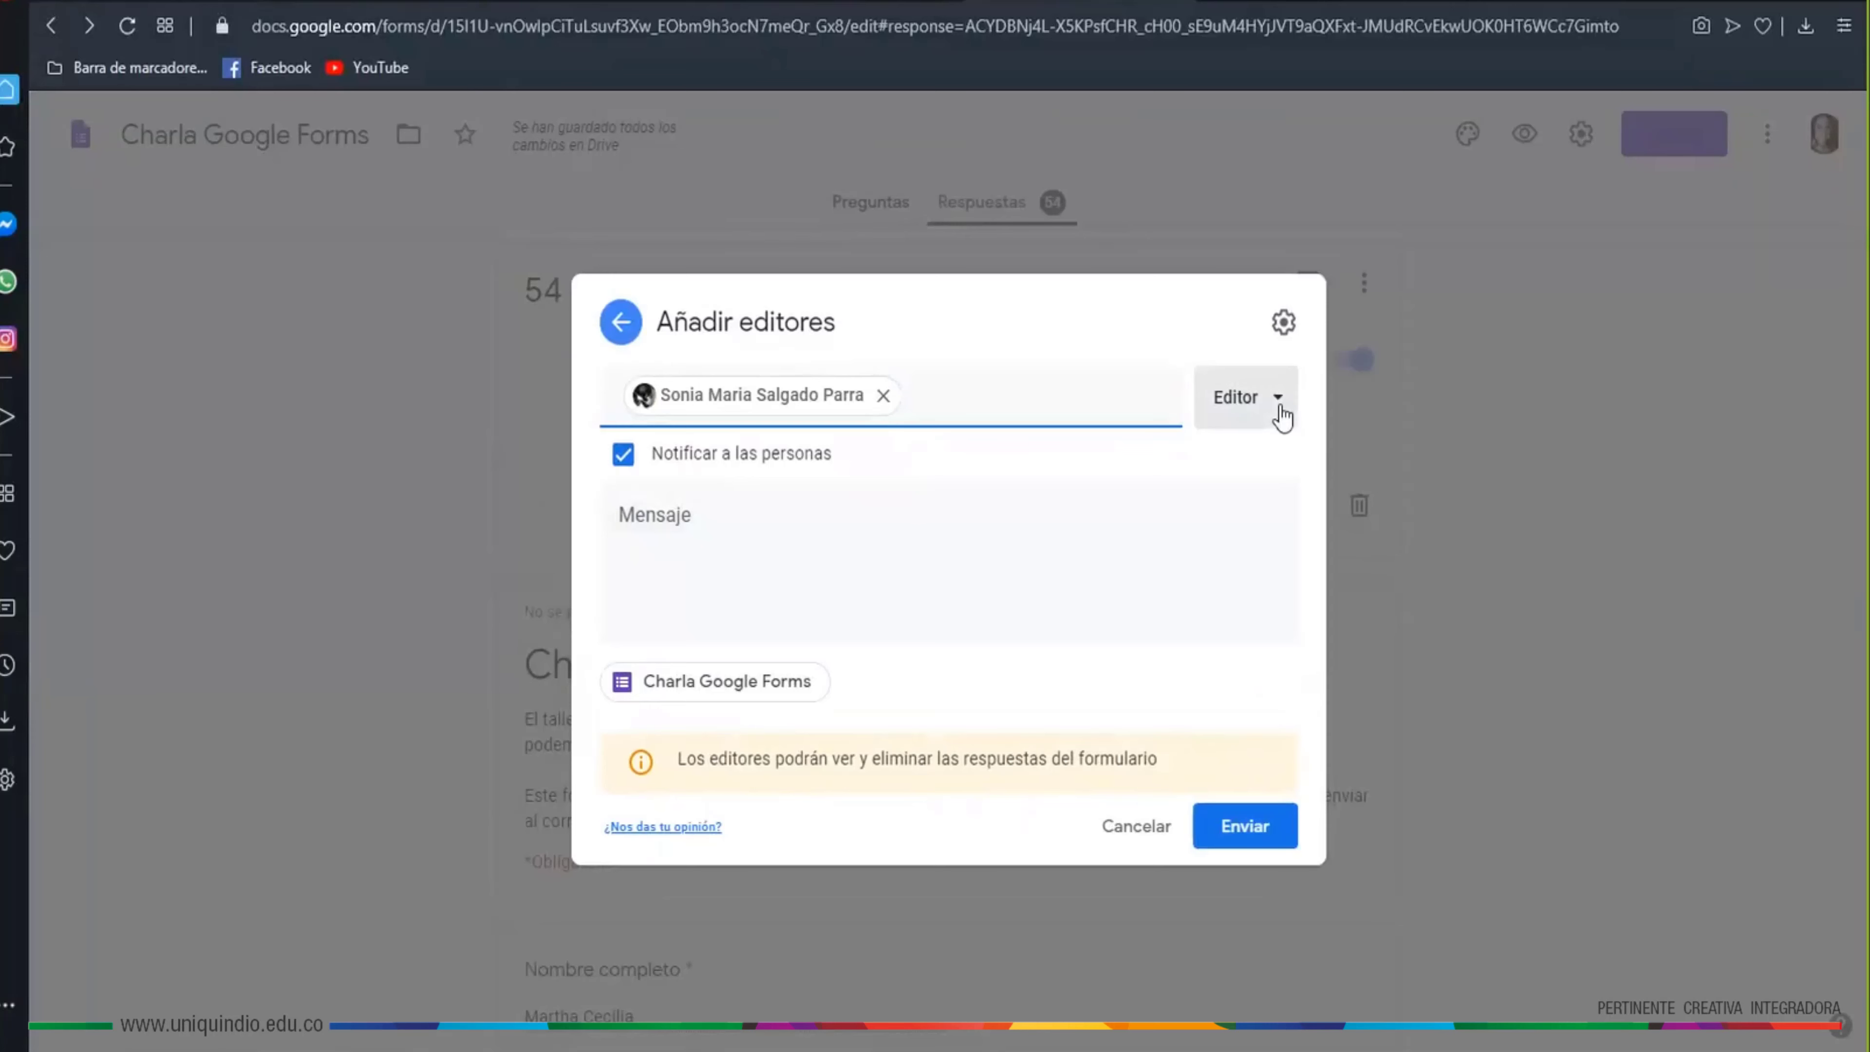
left_click(1281, 416)
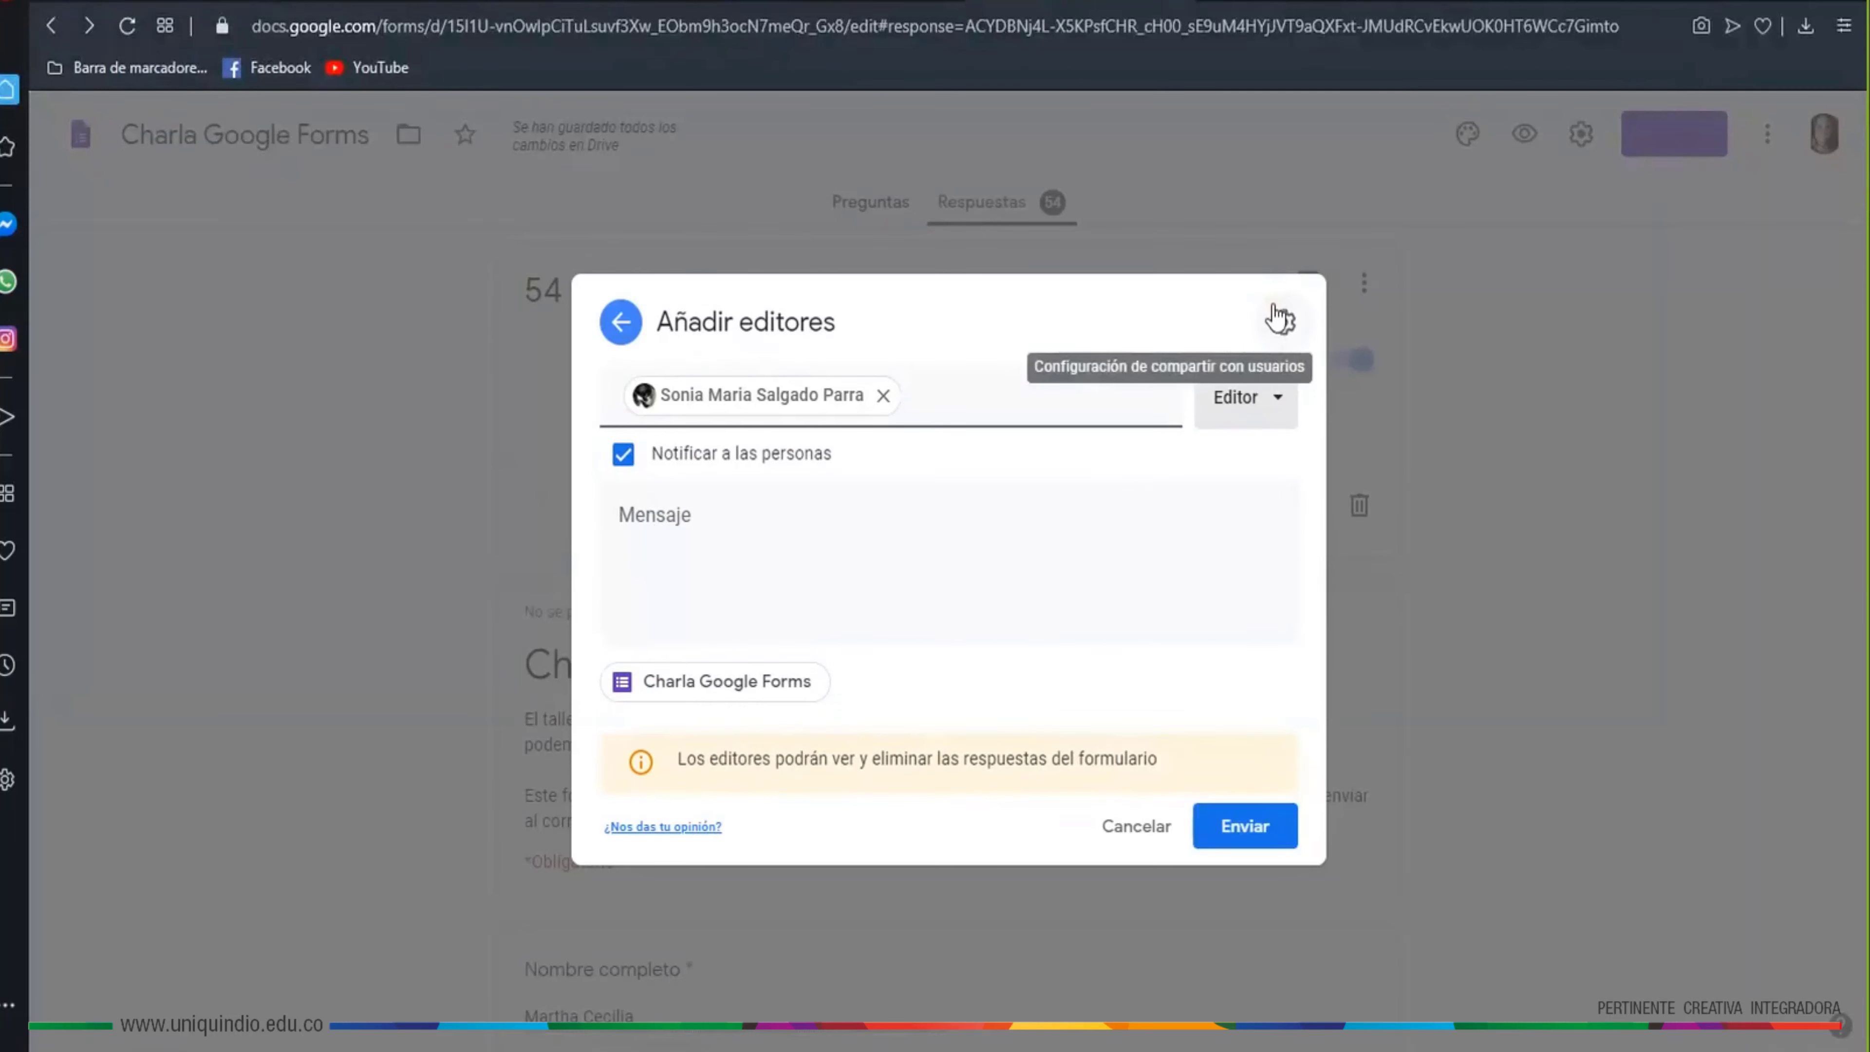
left_click(1283, 335)
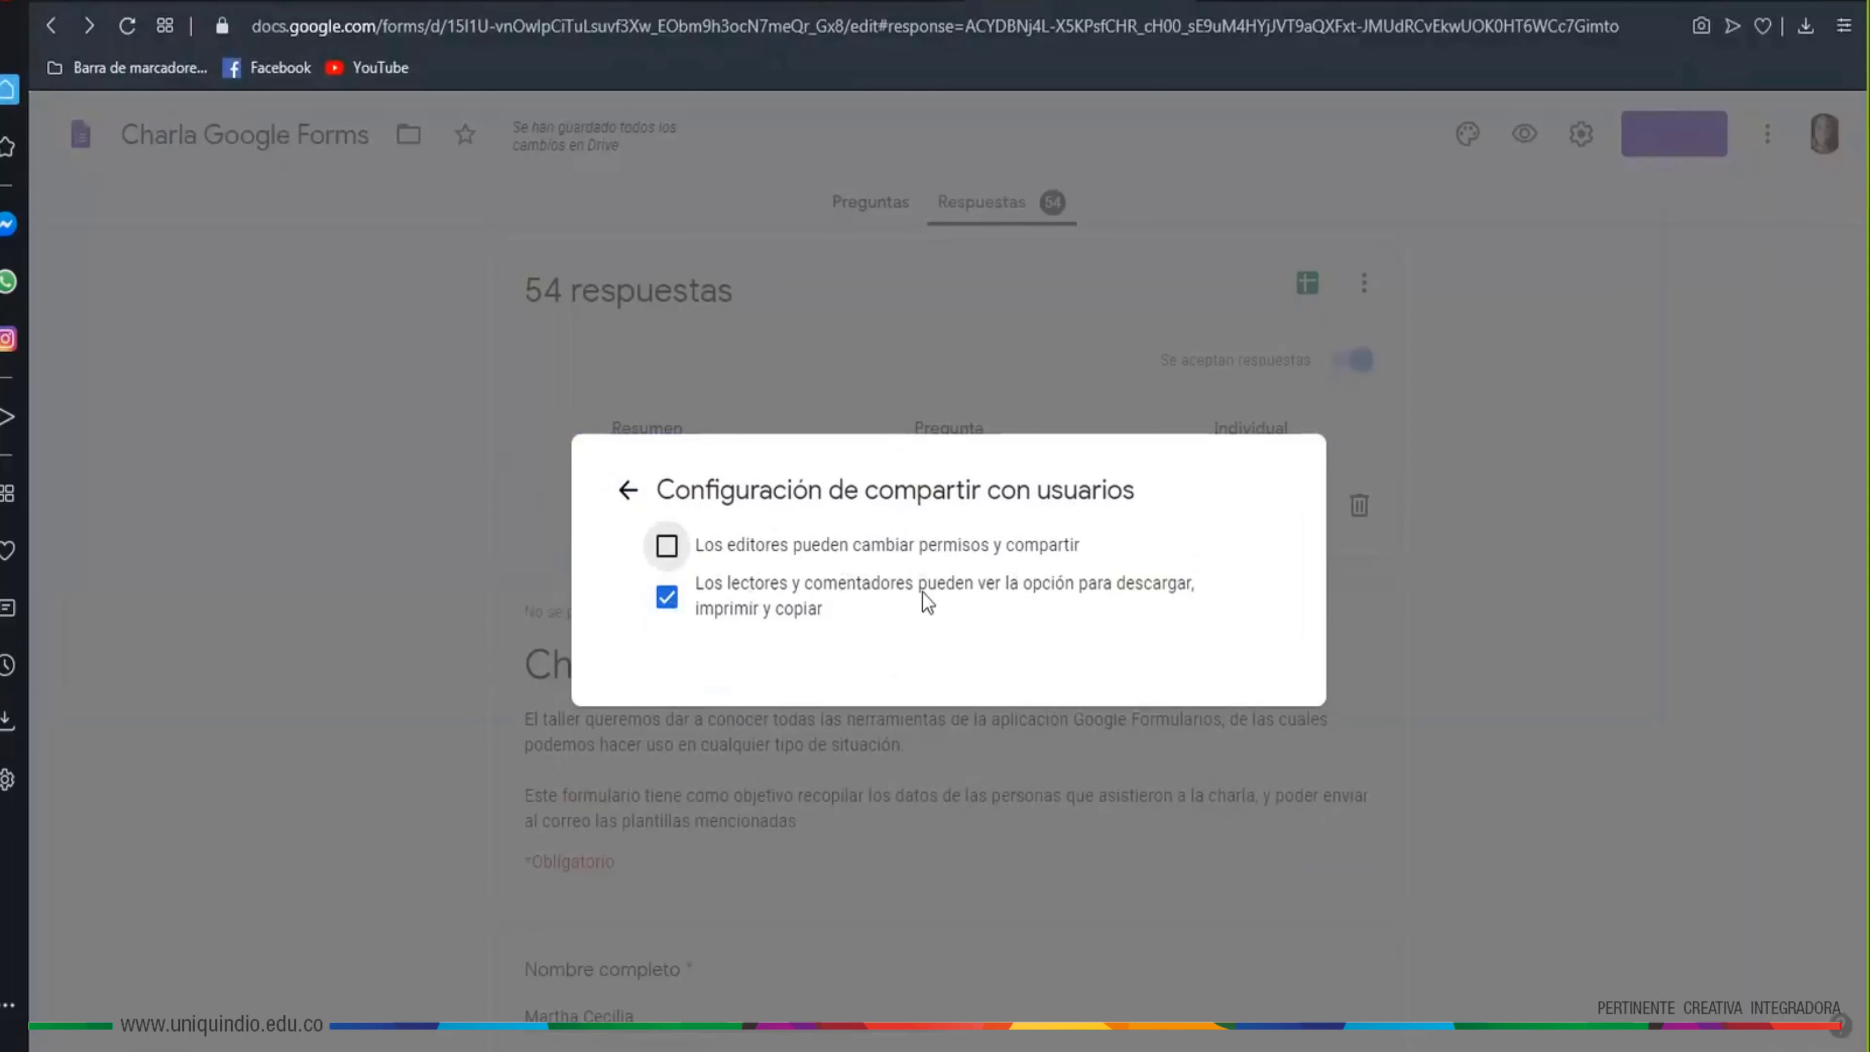
left_click(630, 493)
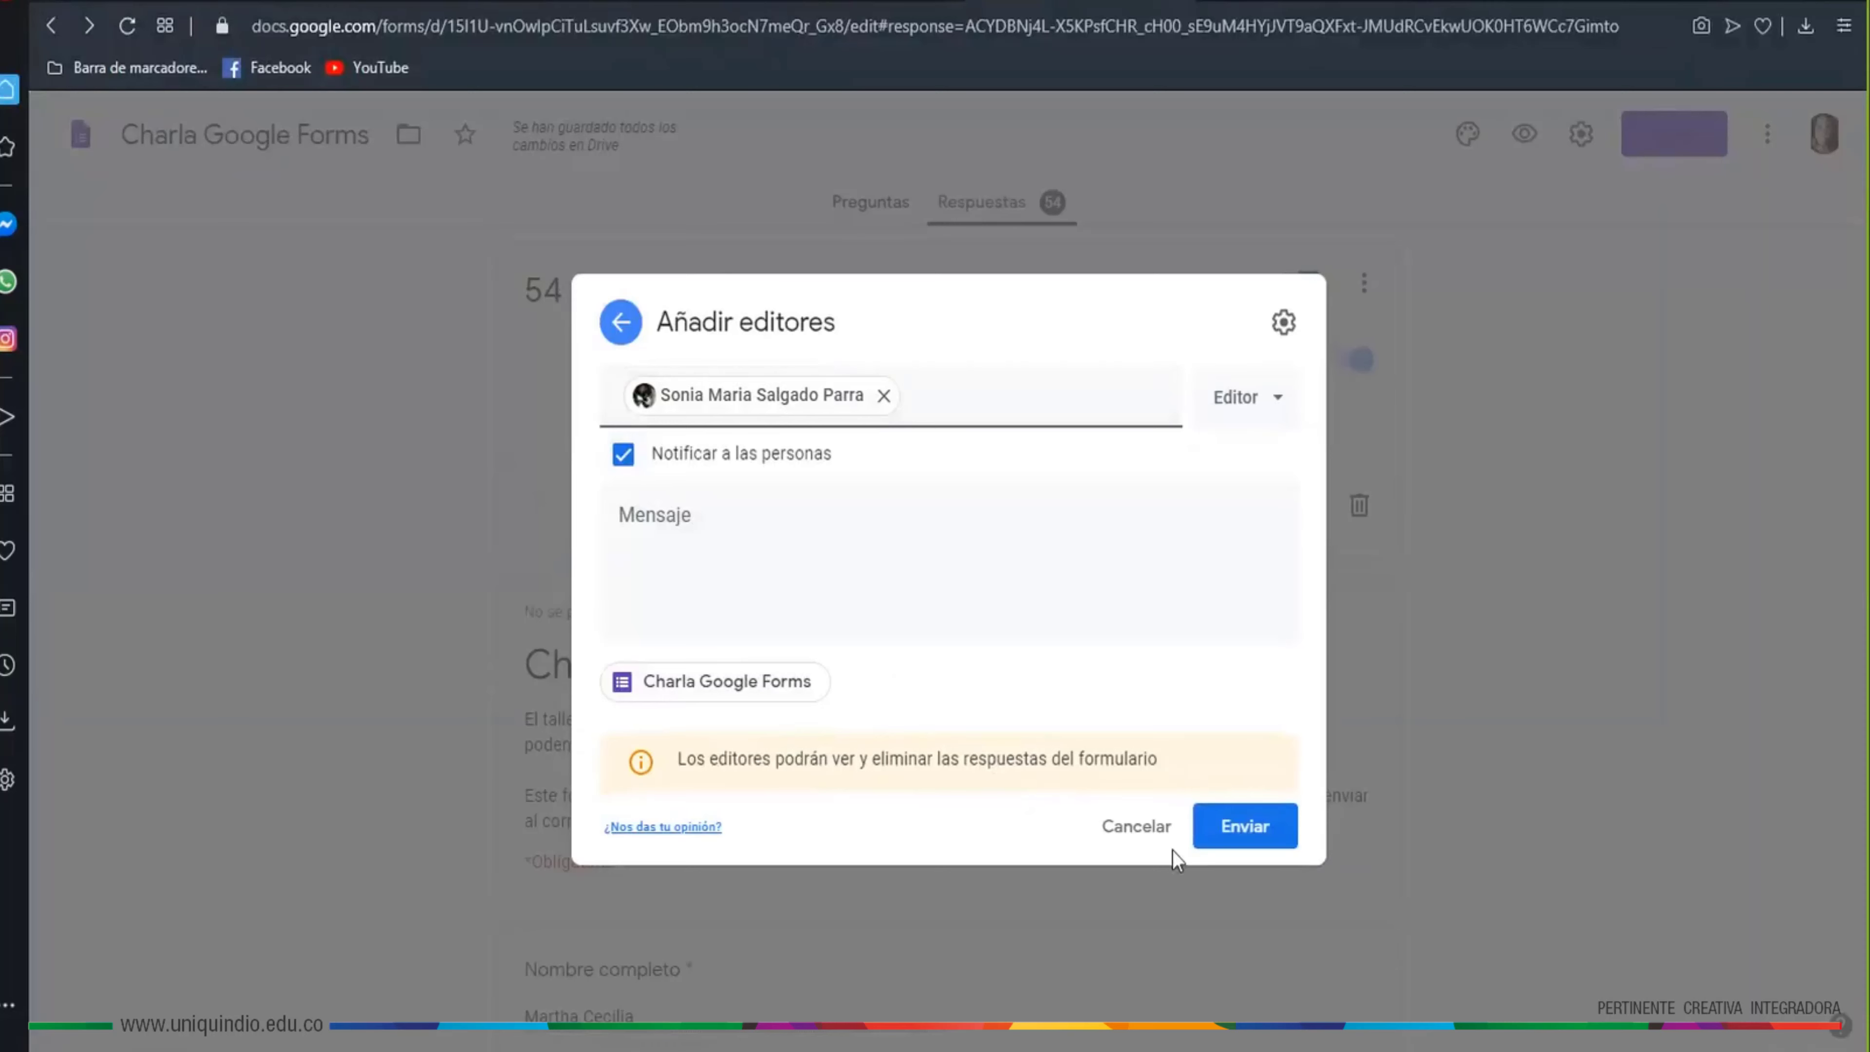
left_click(1240, 831)
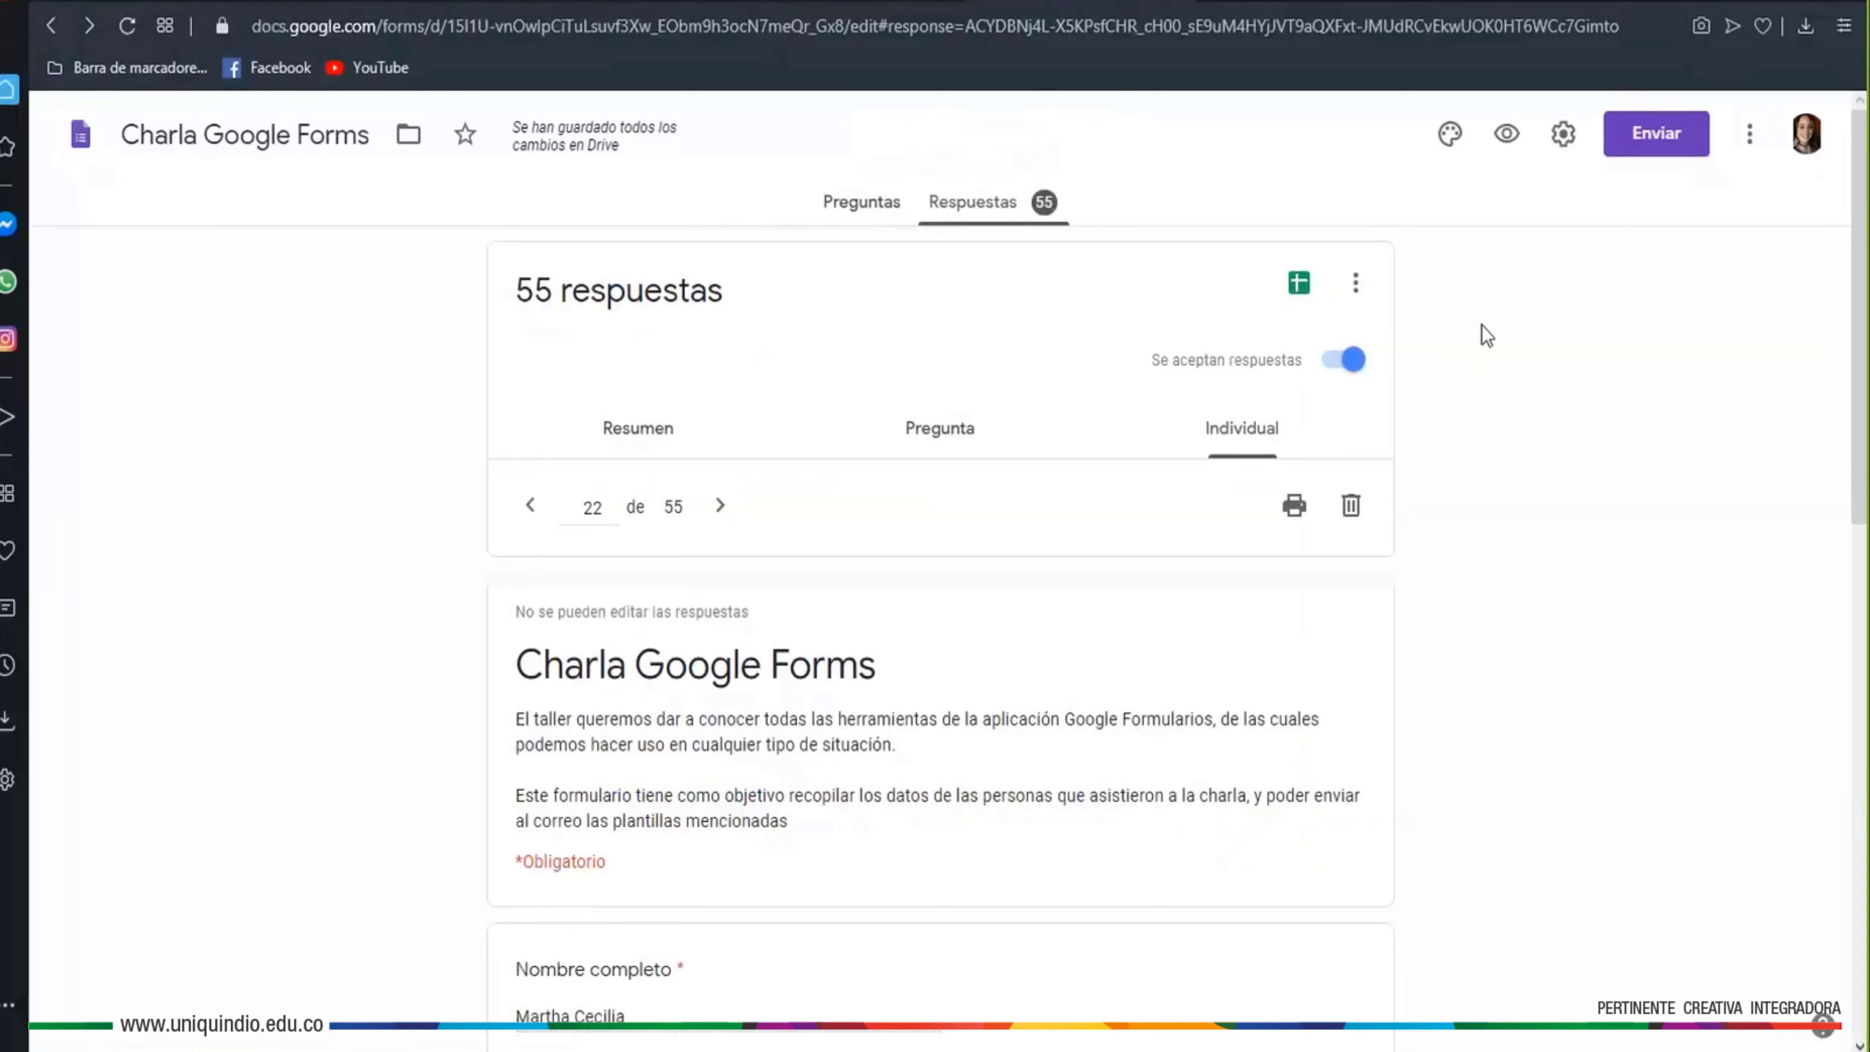
Open the collaborator sharing window and expand its link access settings
left_click(1633, 147)
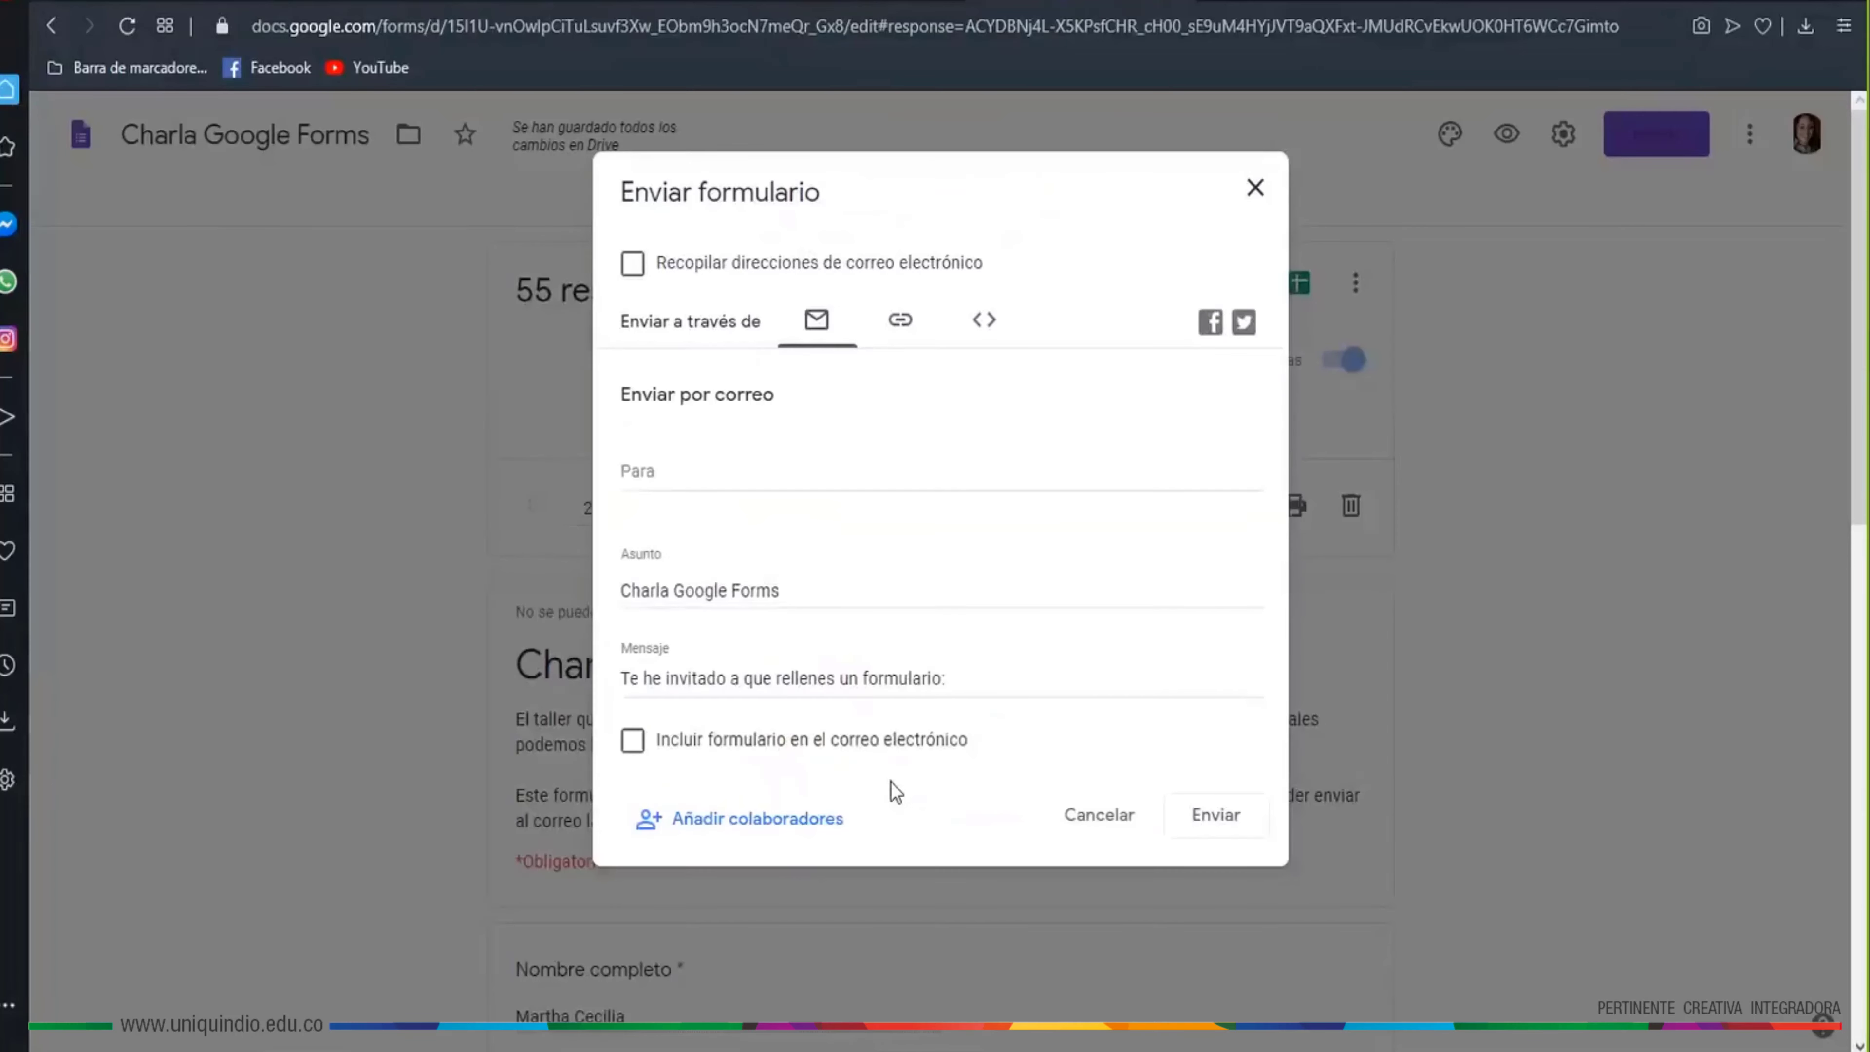
left_click(833, 825)
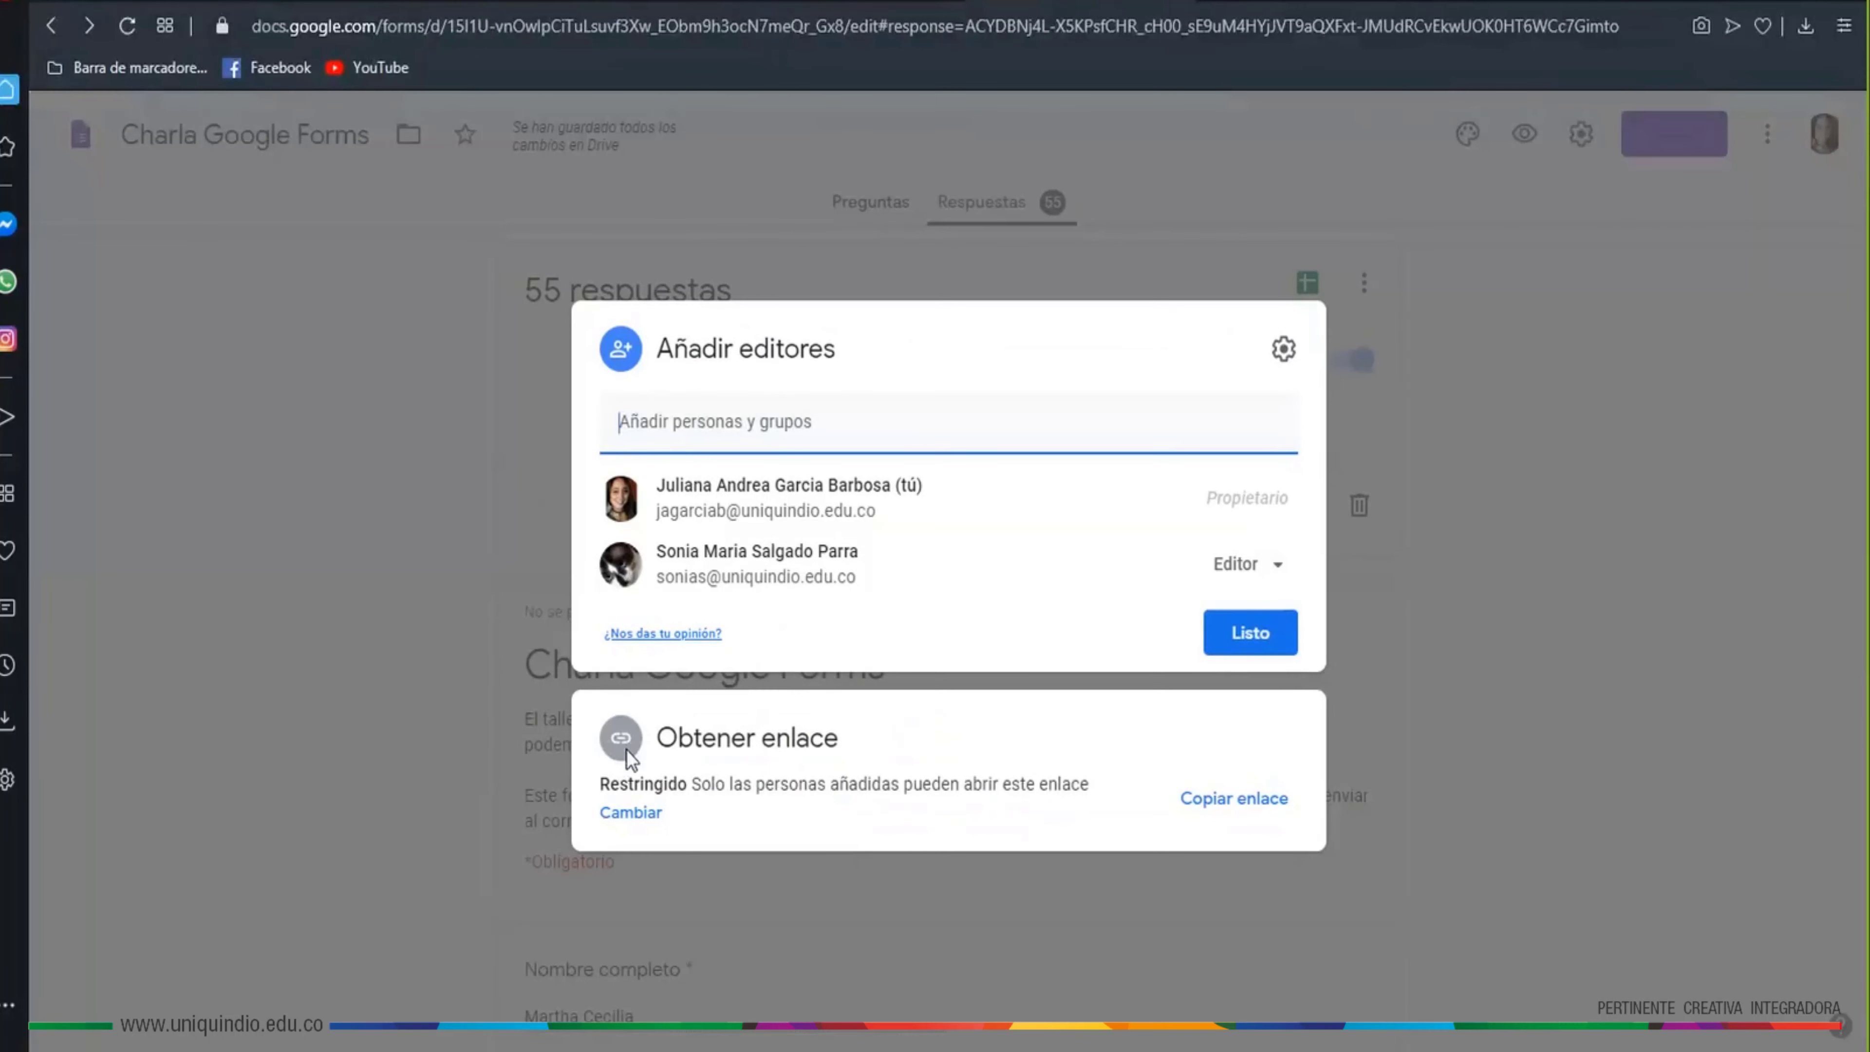
left_click_drag(610, 785, 669, 786)
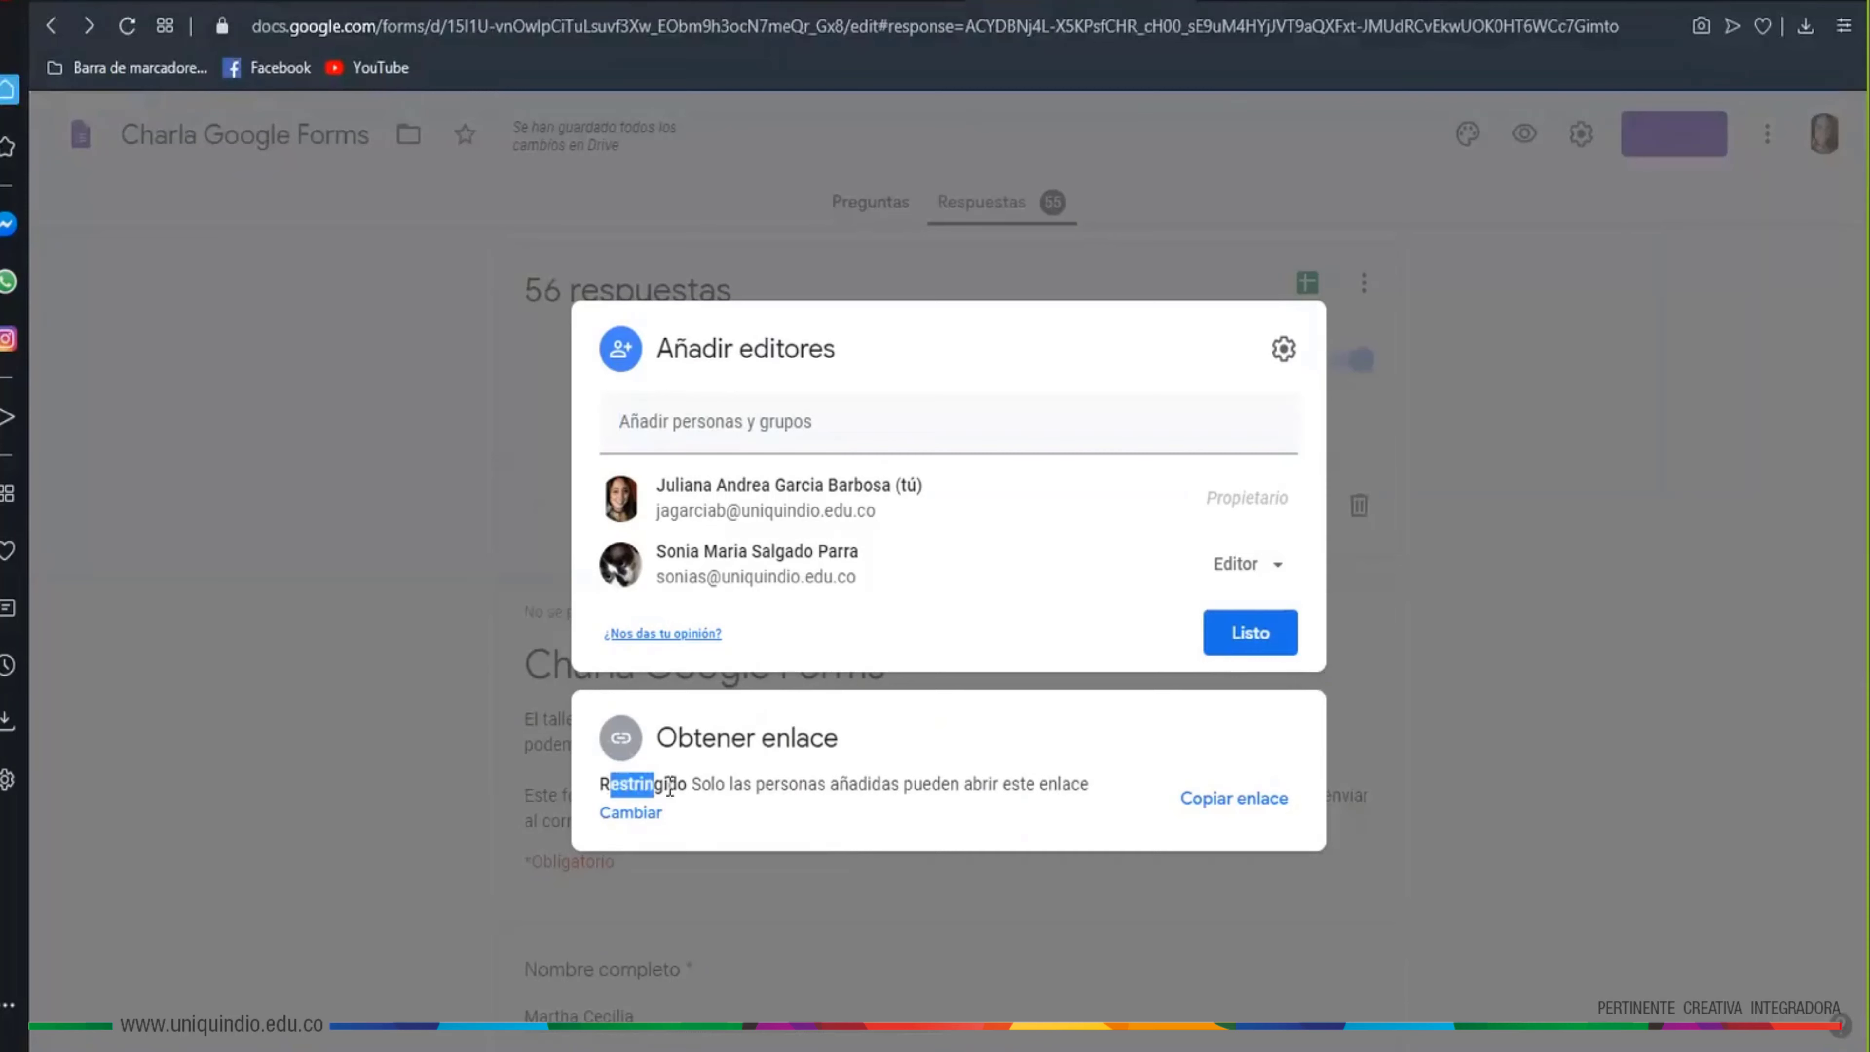
left_click(706, 790)
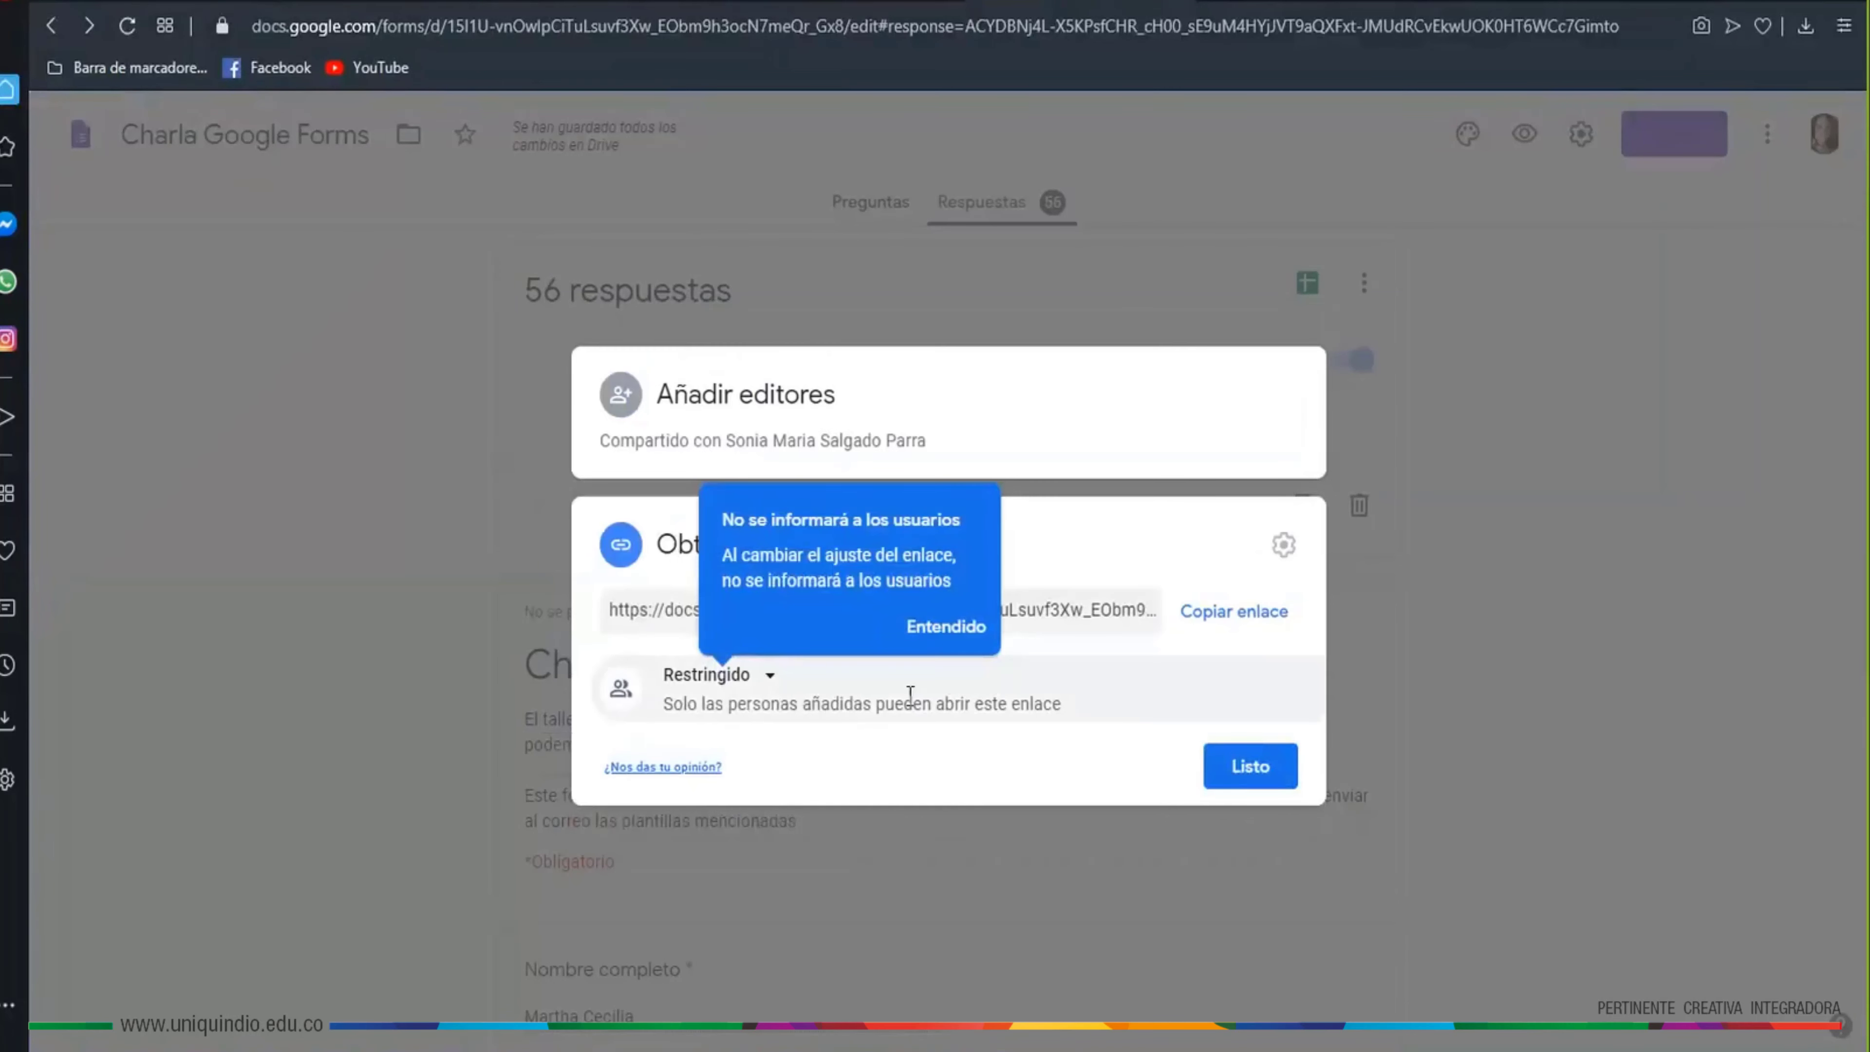
left_click(946, 626)
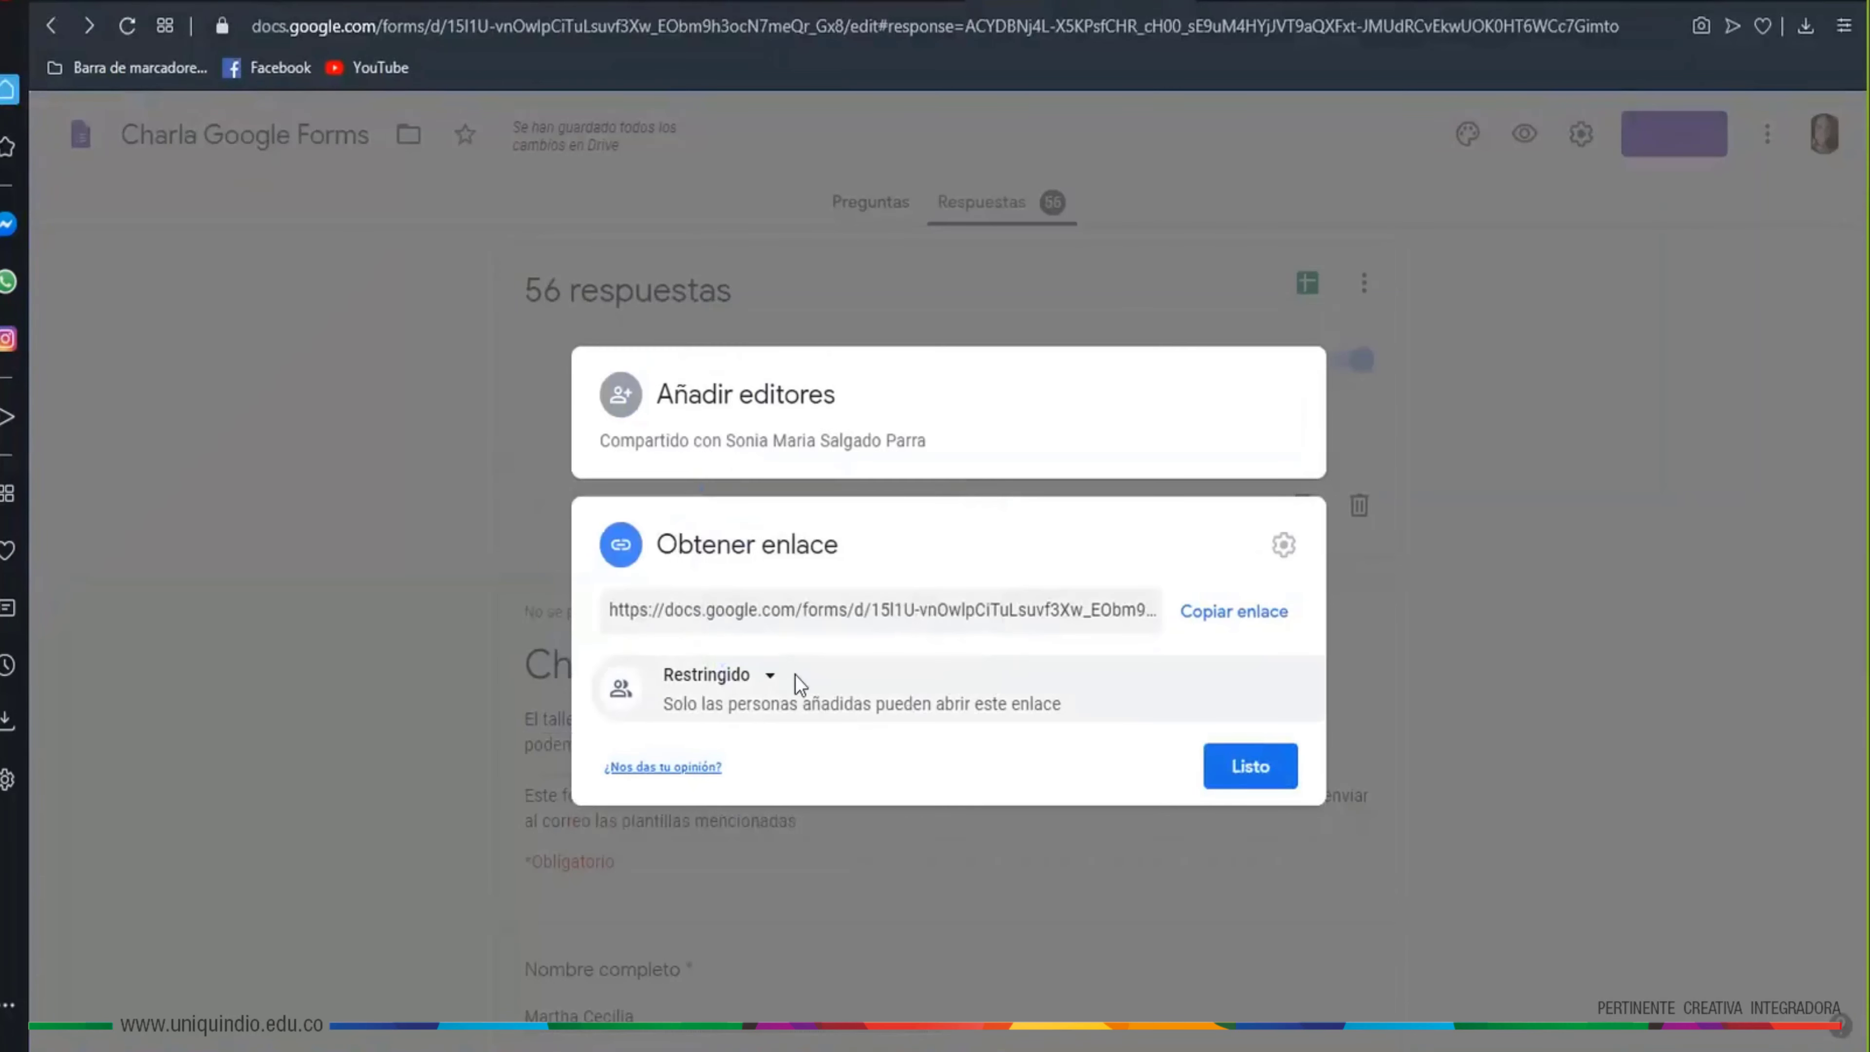
left_click(630, 552)
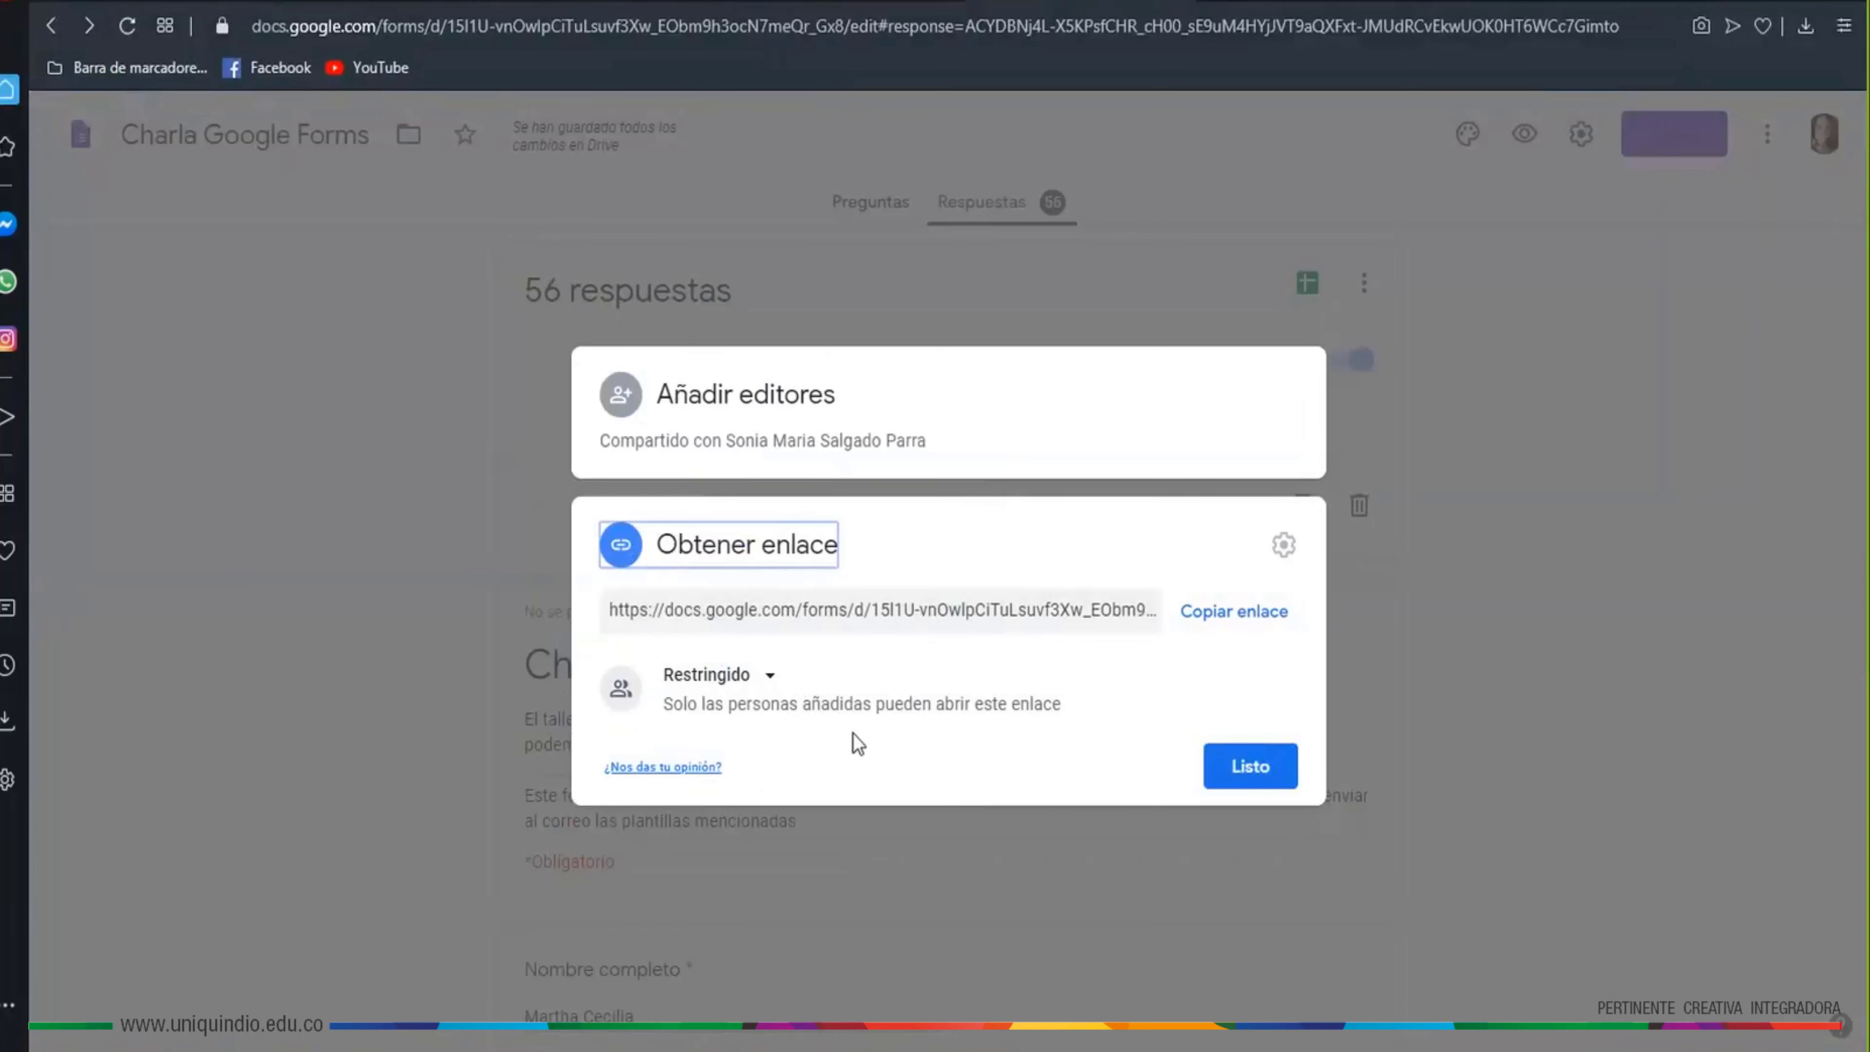
Change link access from Restringido to Universidad del Quindío users and close the sharing window
left_click(771, 685)
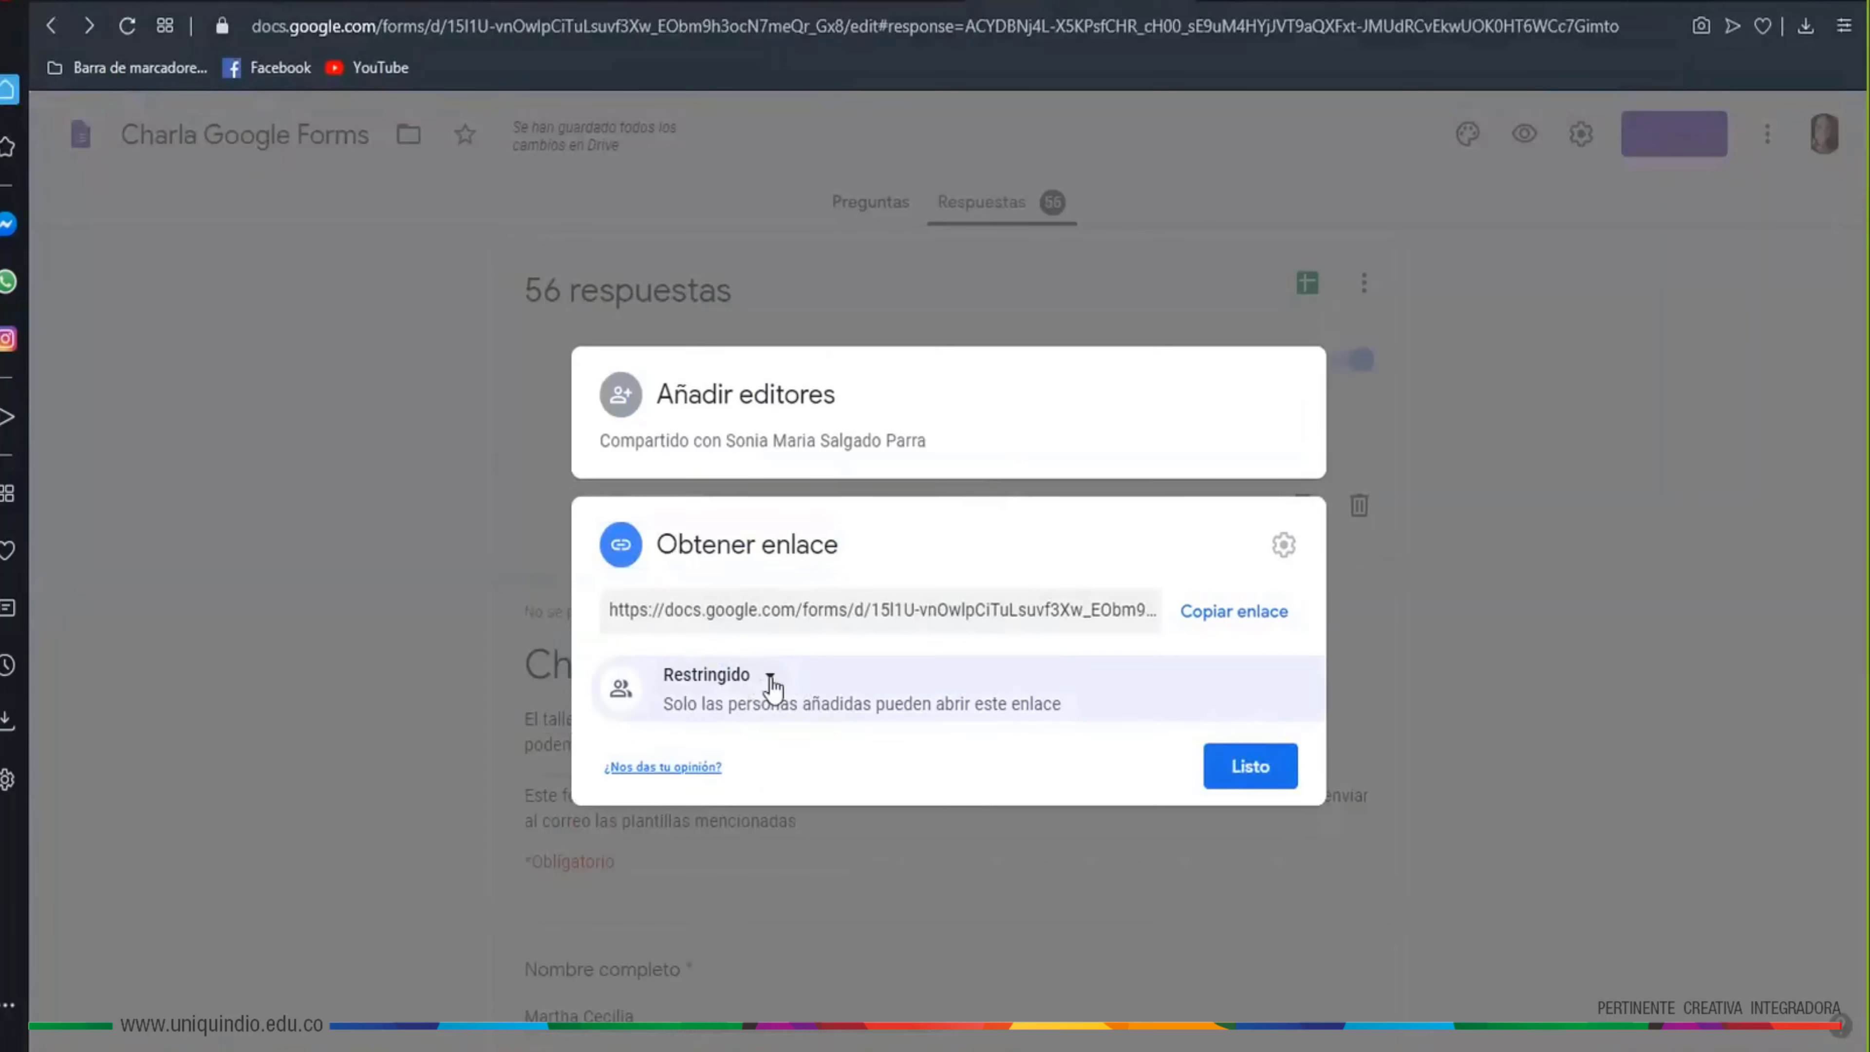
left_click(770, 679)
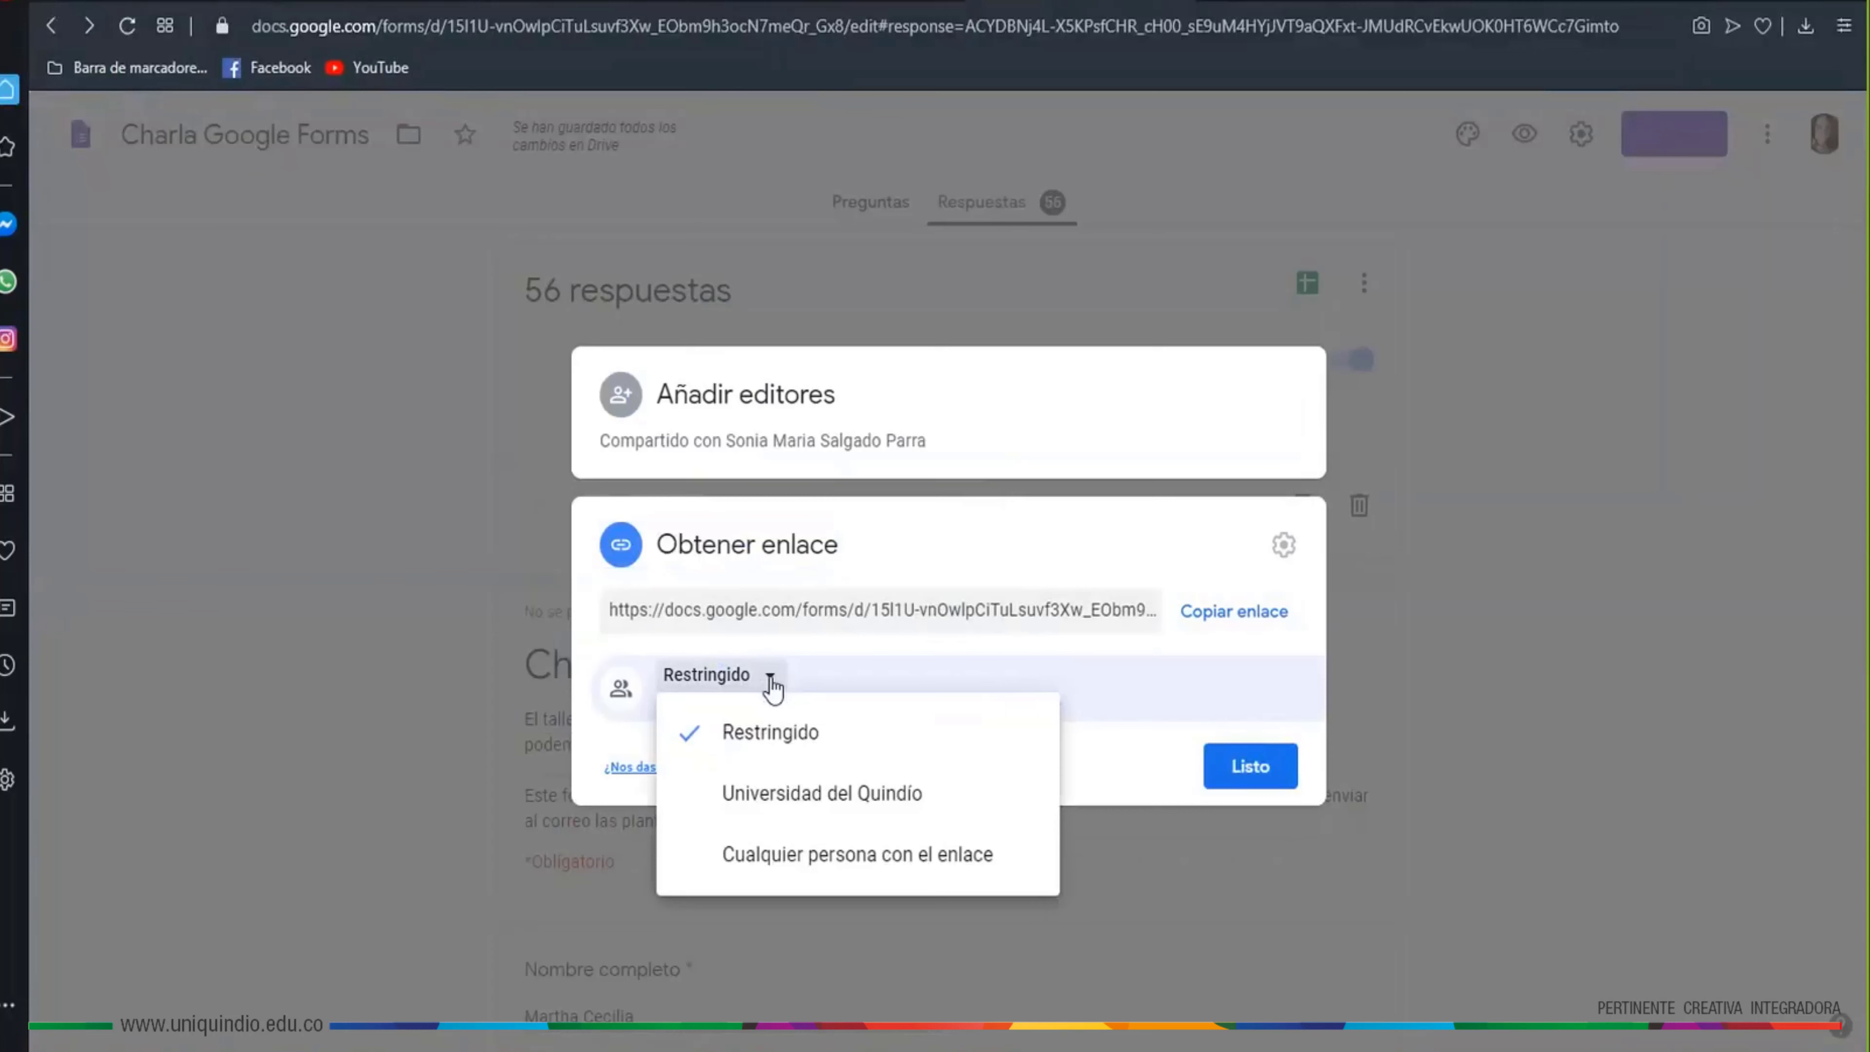
left_click(815, 811)
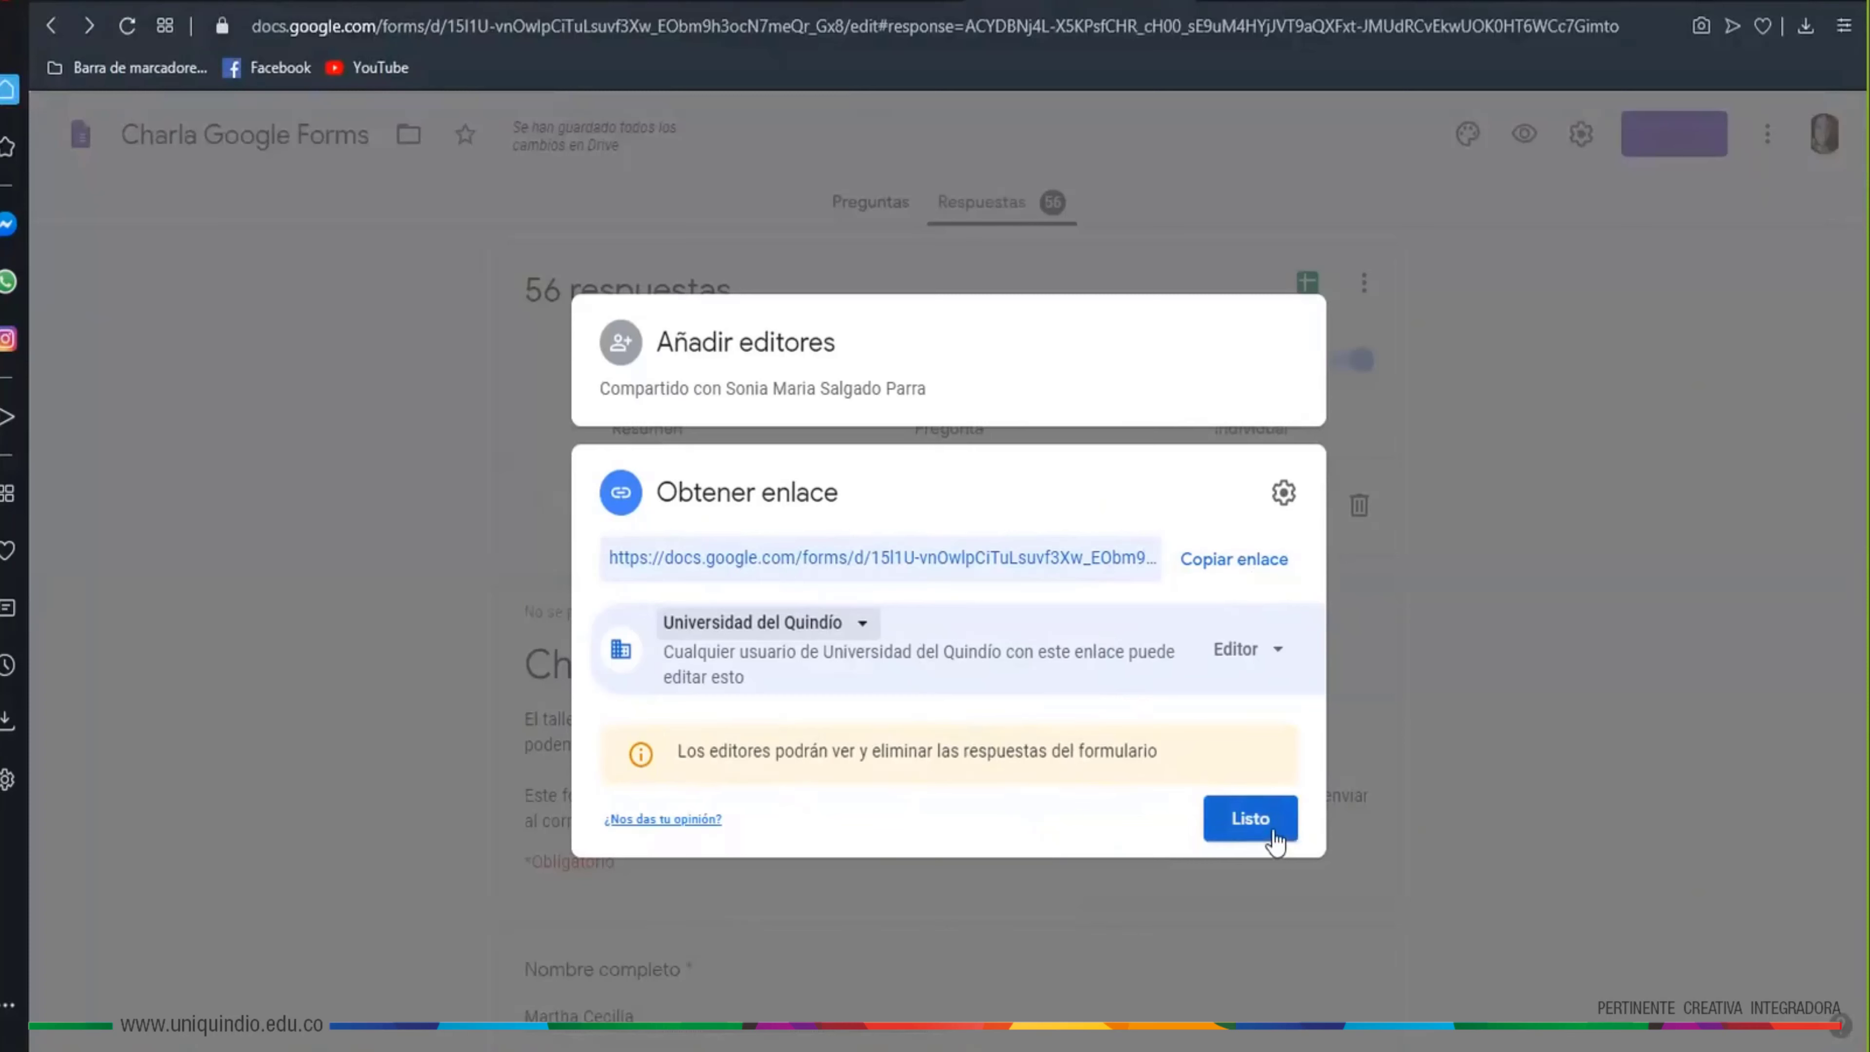
left_click(863, 625)
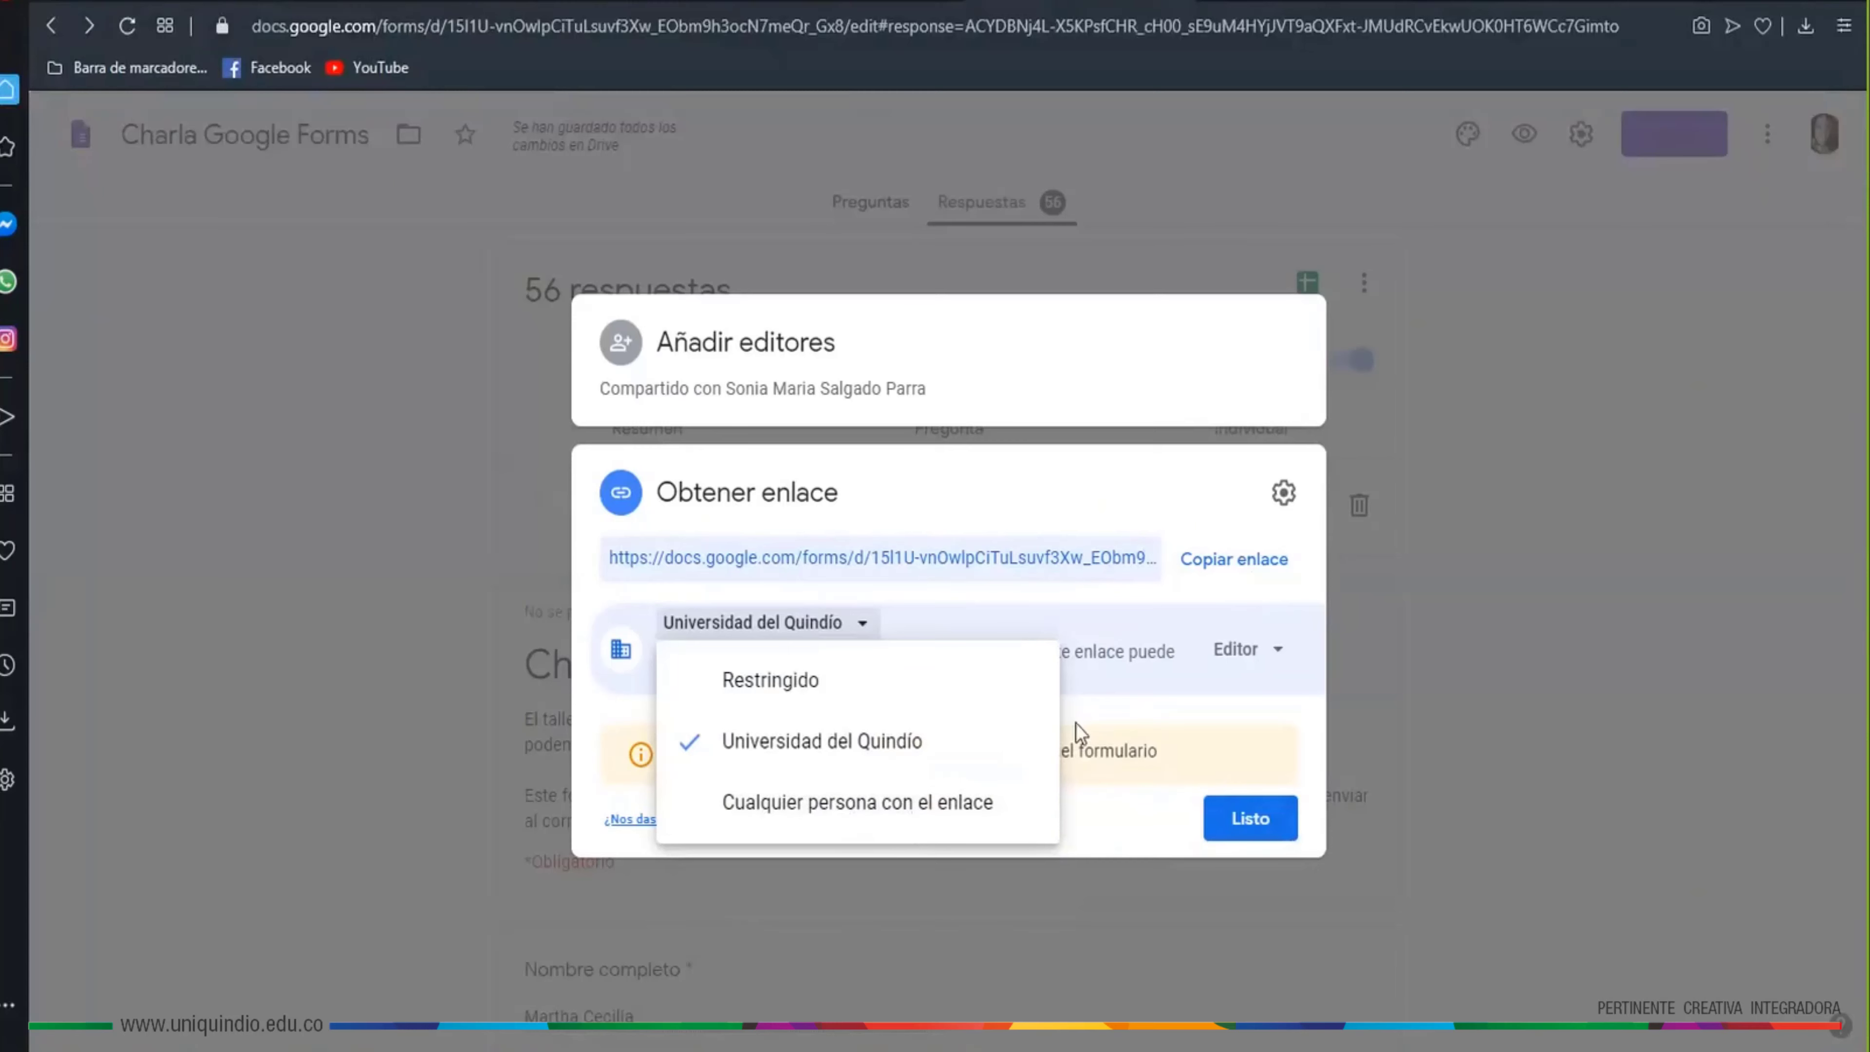
left_click(1139, 808)
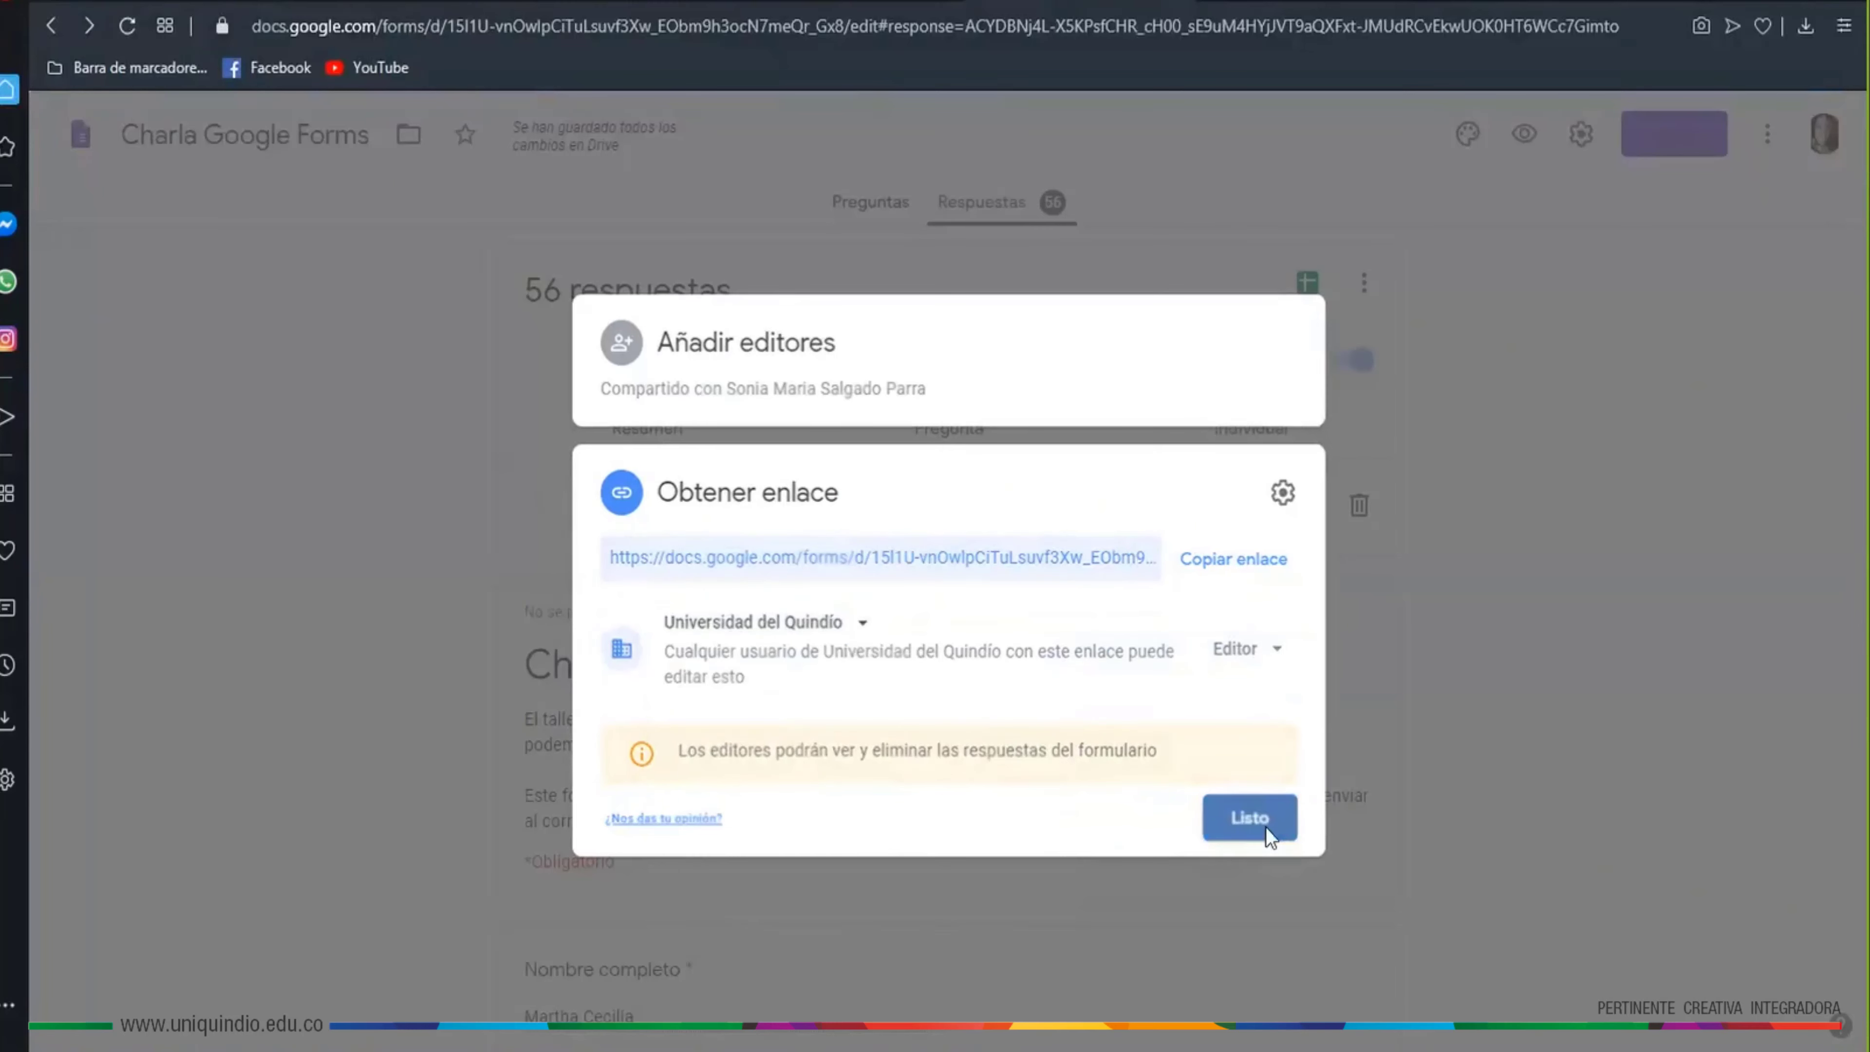
left_click(1260, 823)
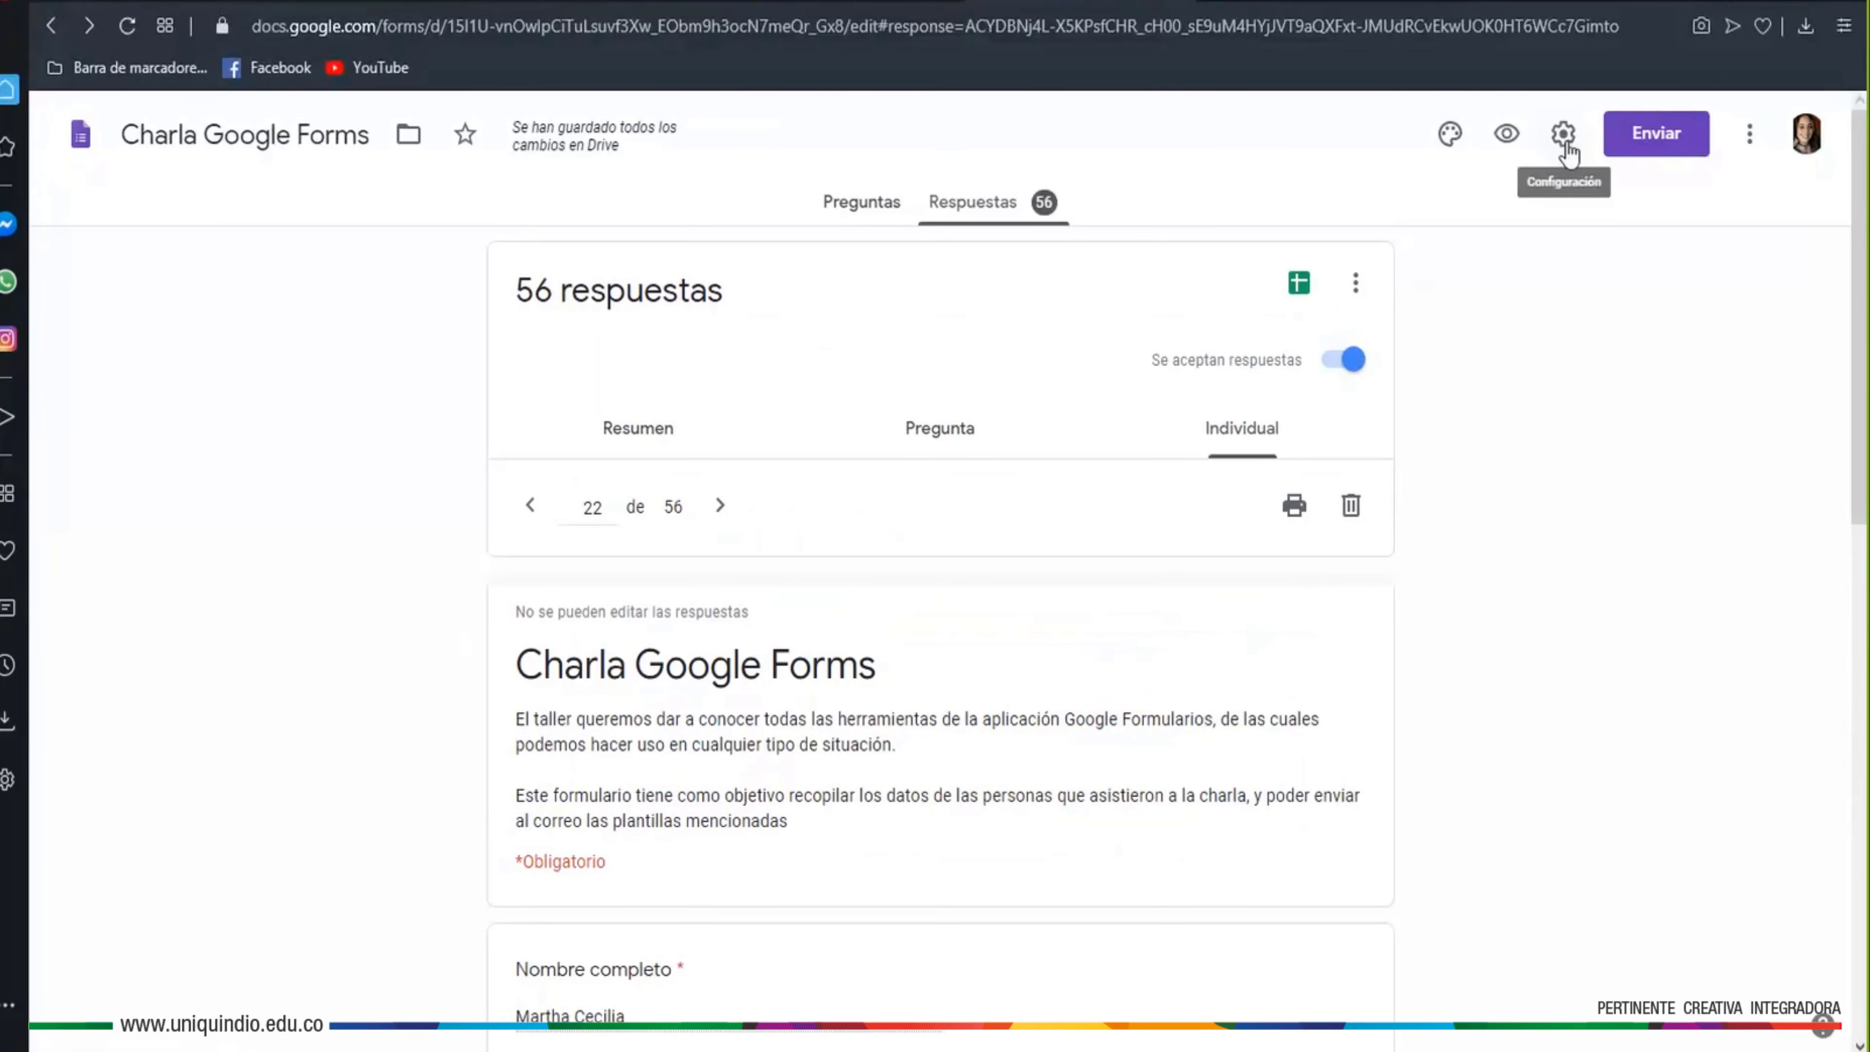
Turn on e-mail collection, Universidad del Quindío-only access and a 1-response limit, then save
left_click(1563, 134)
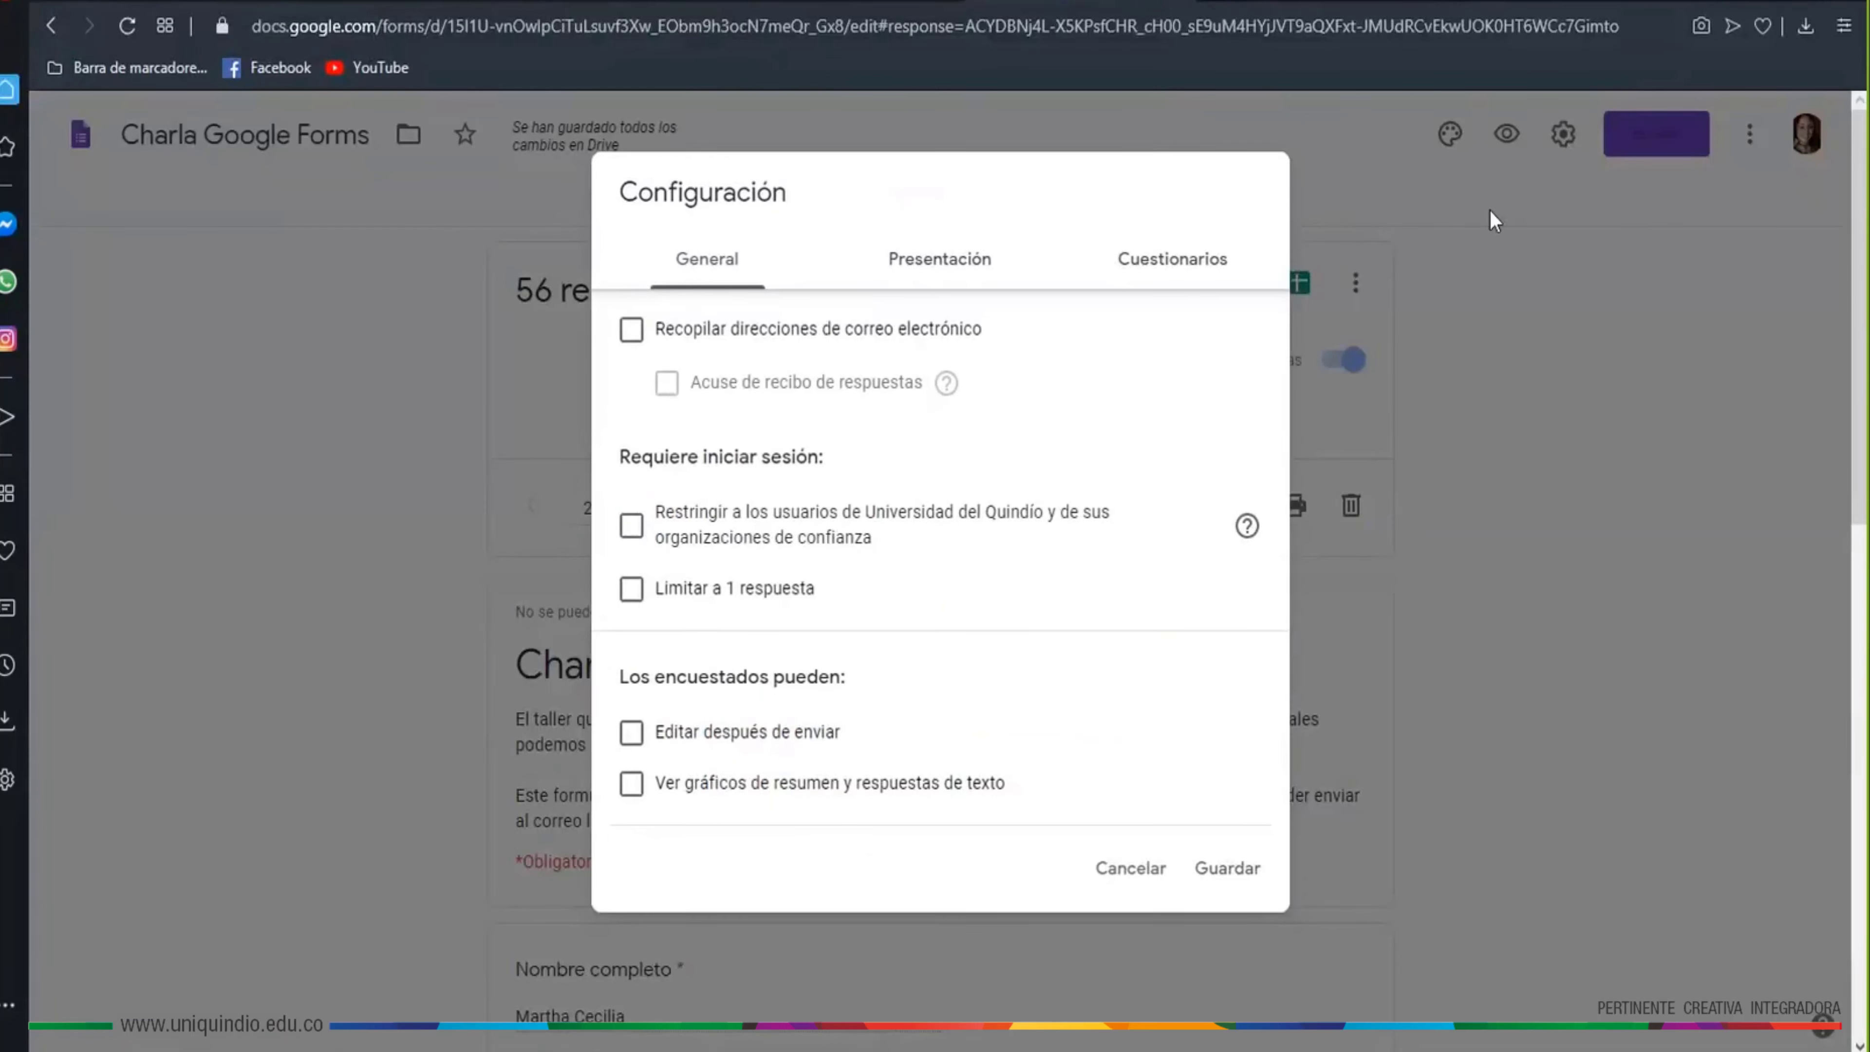
left_click(632, 331)
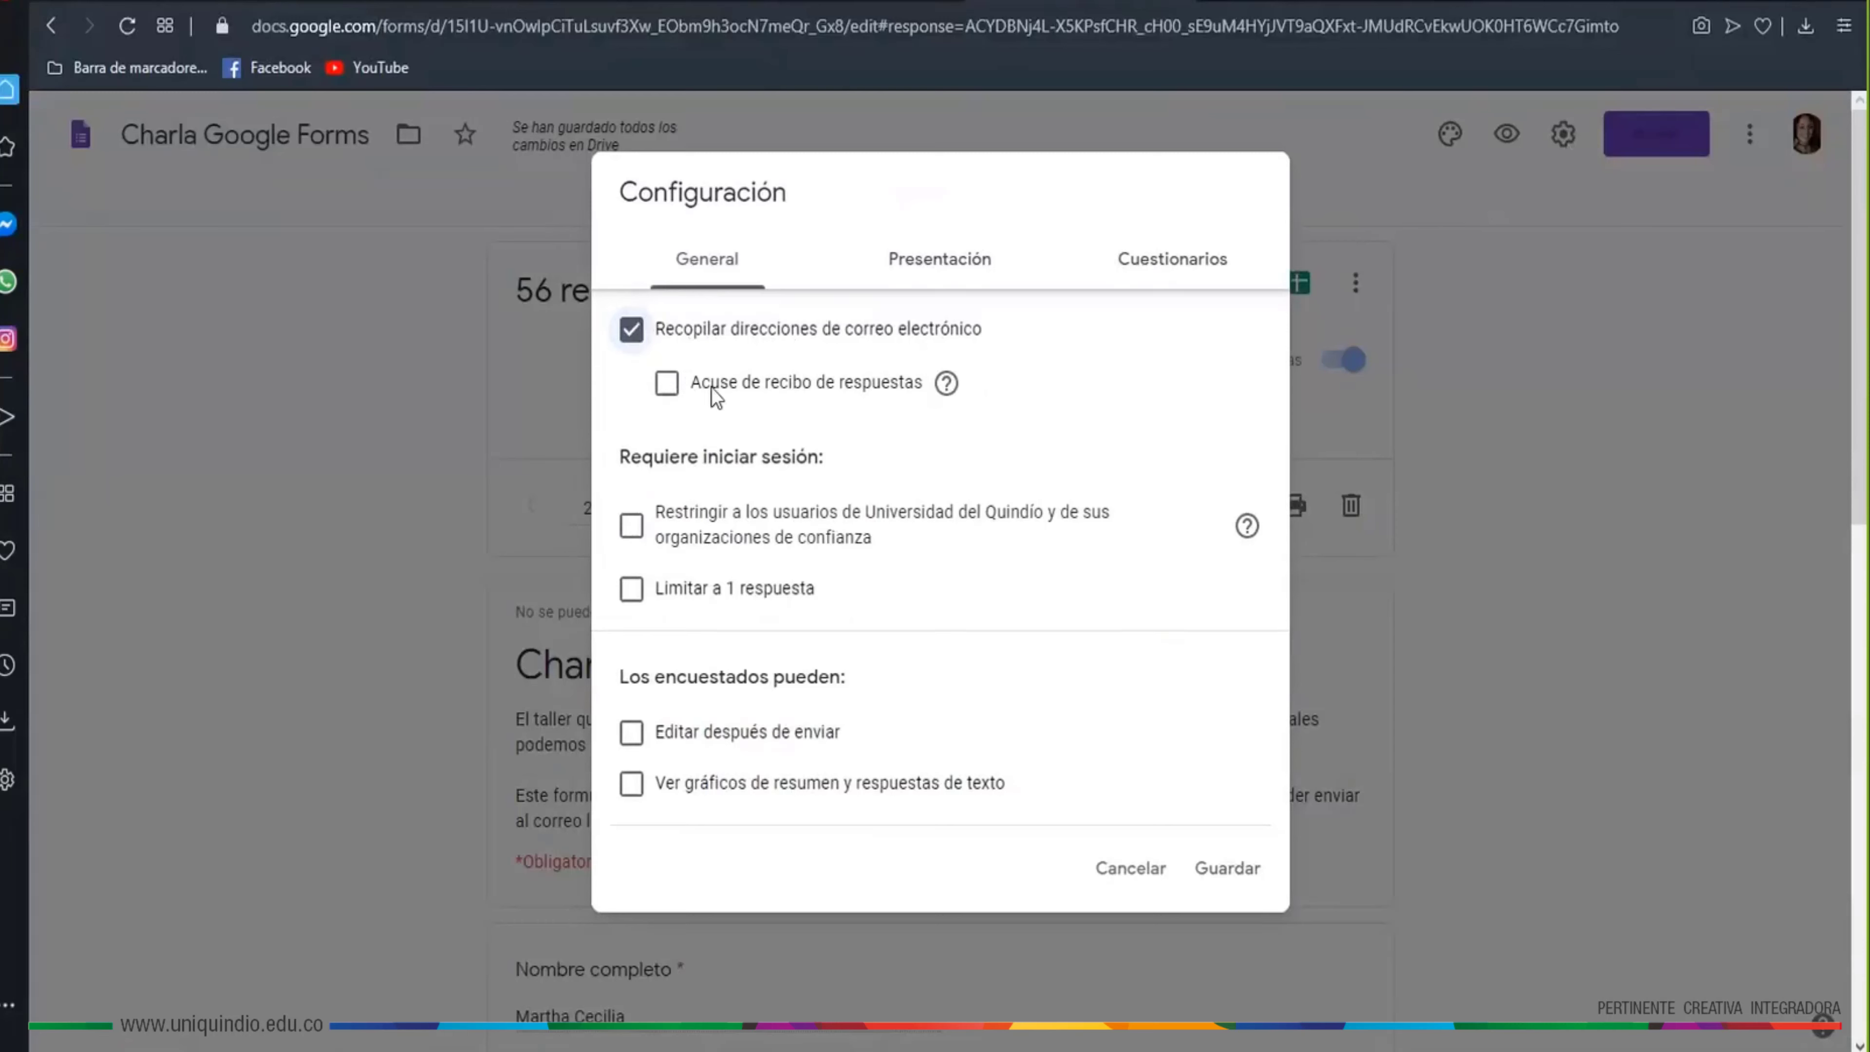
left_click(668, 385)
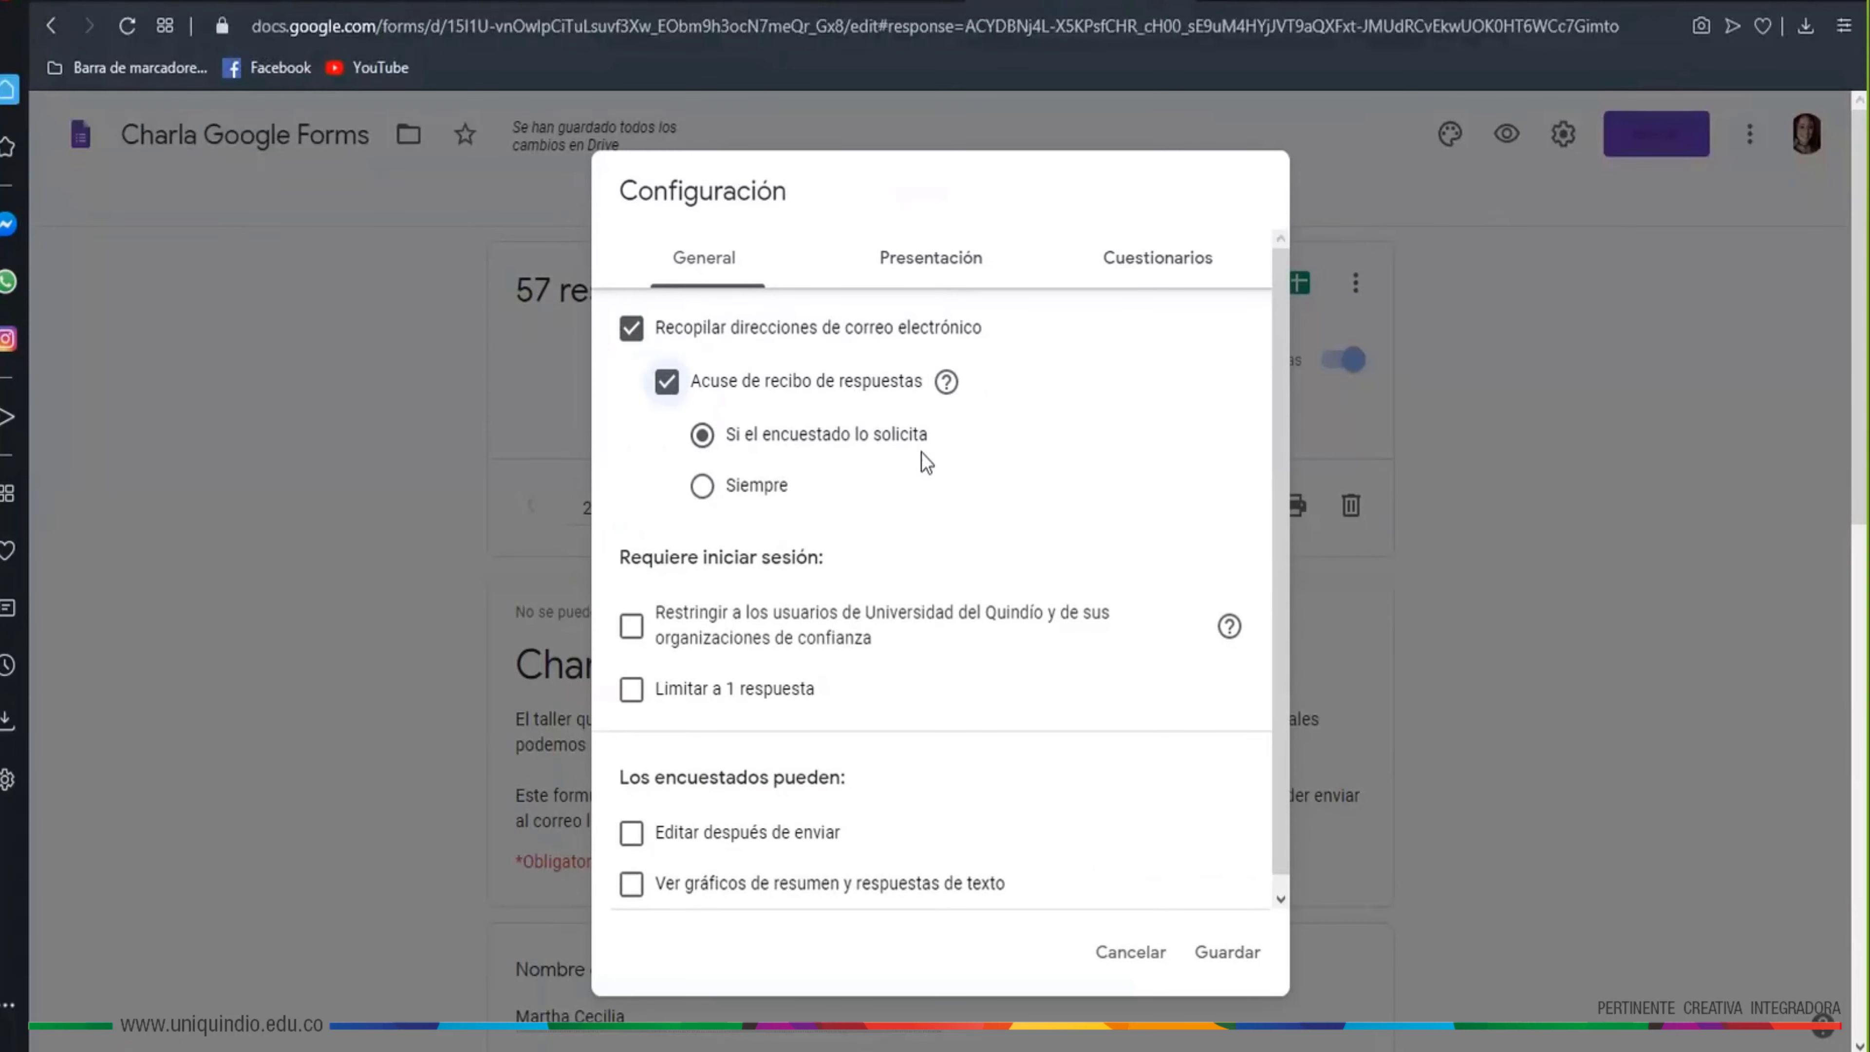
left_click(666, 382)
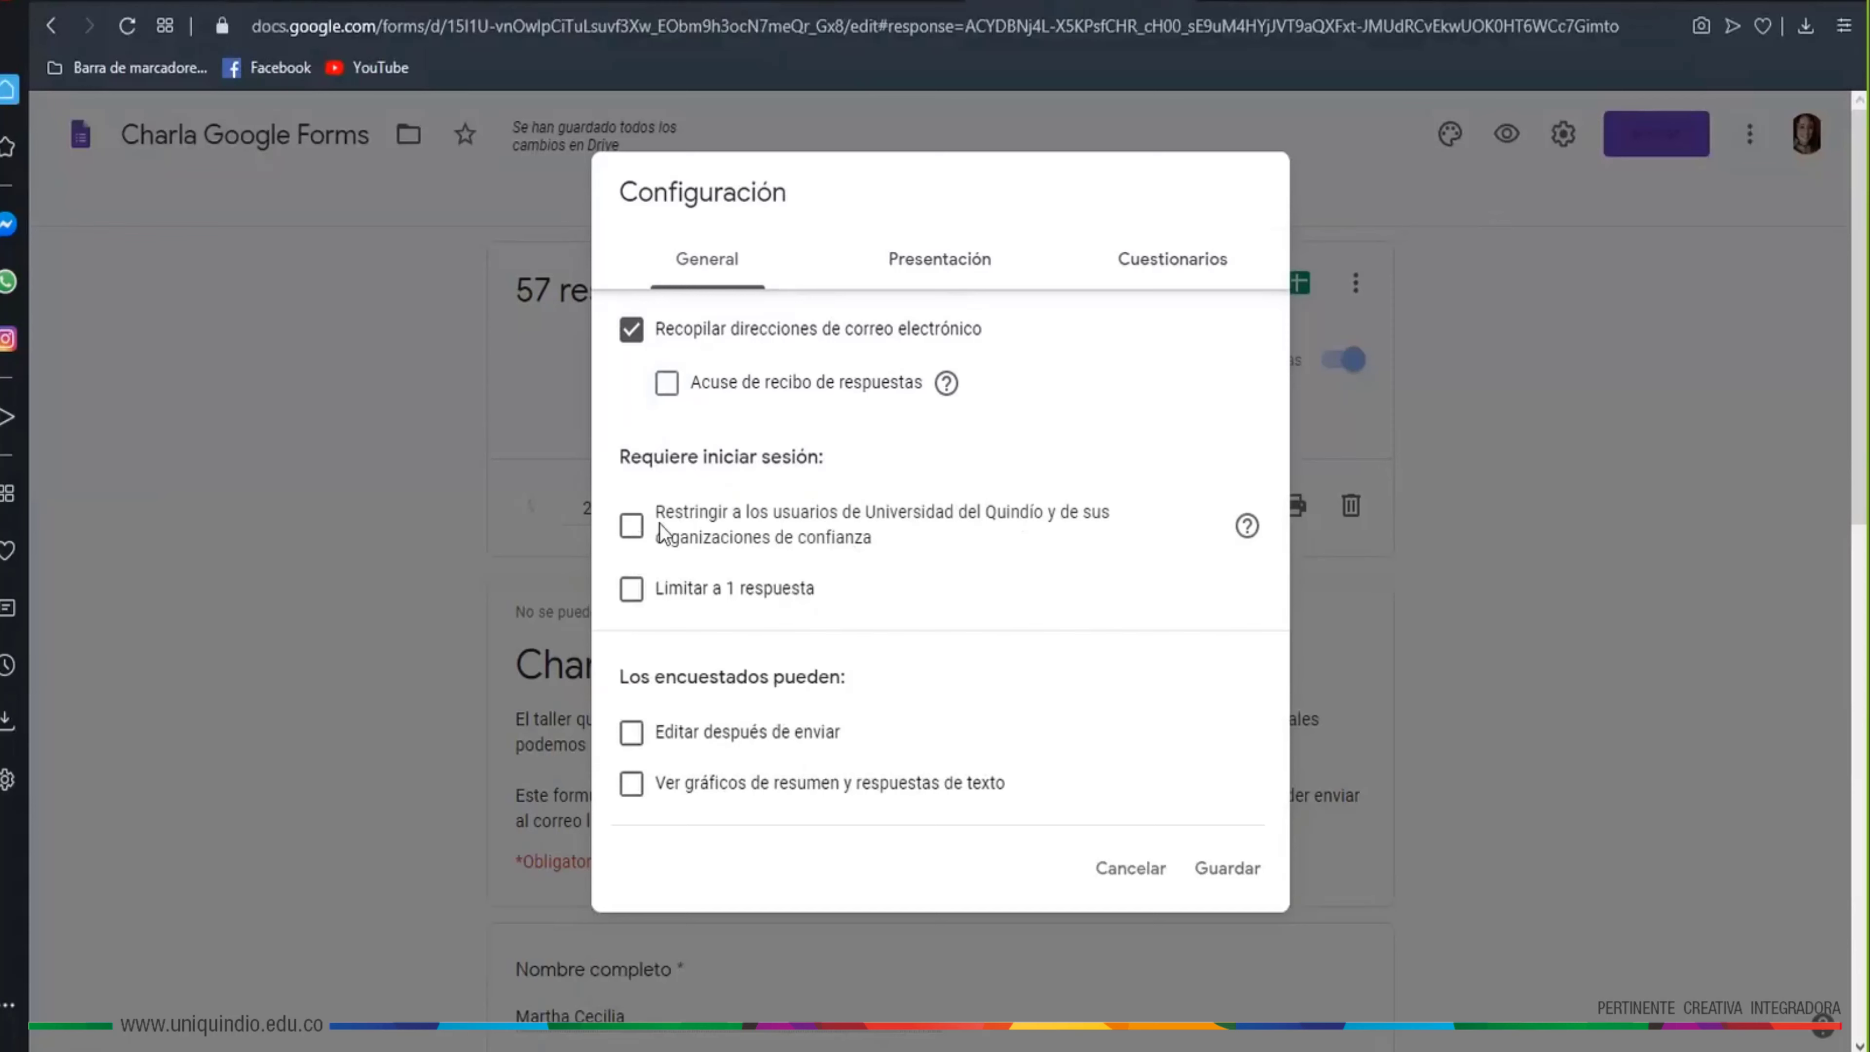
left_click(632, 526)
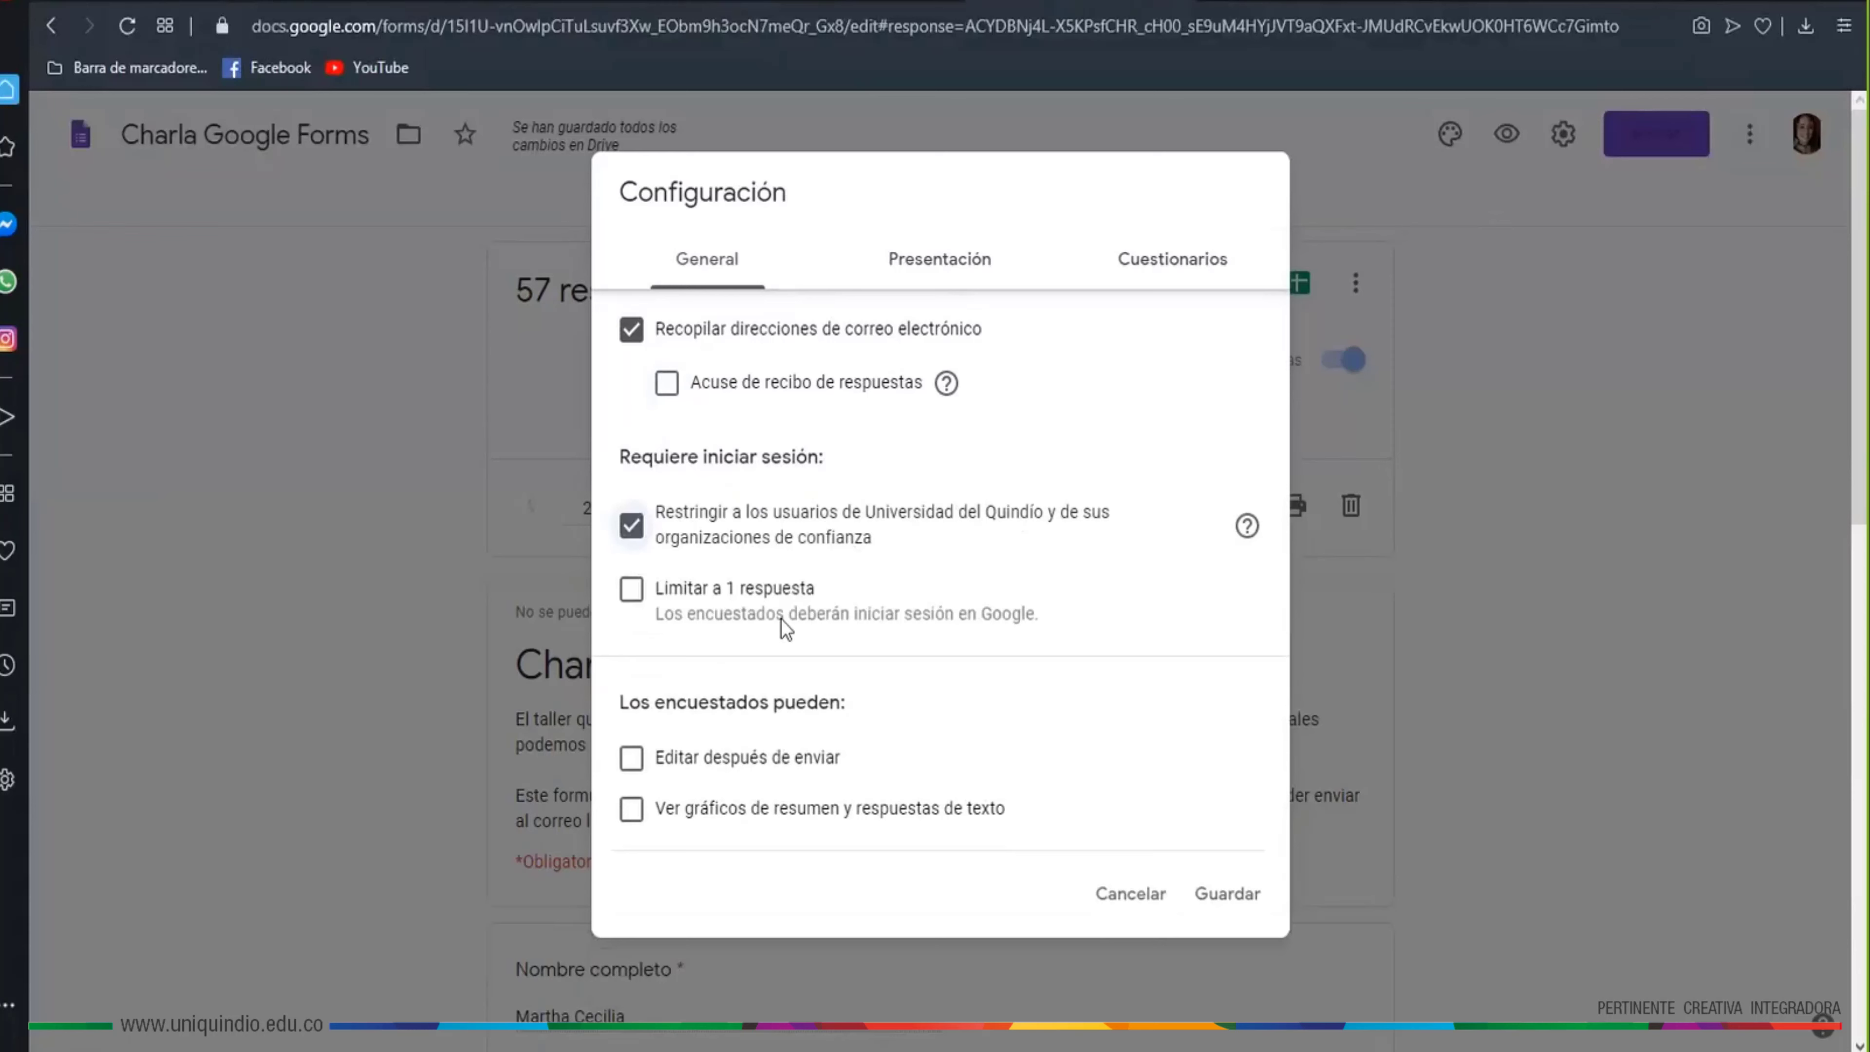
left_click(631, 593)
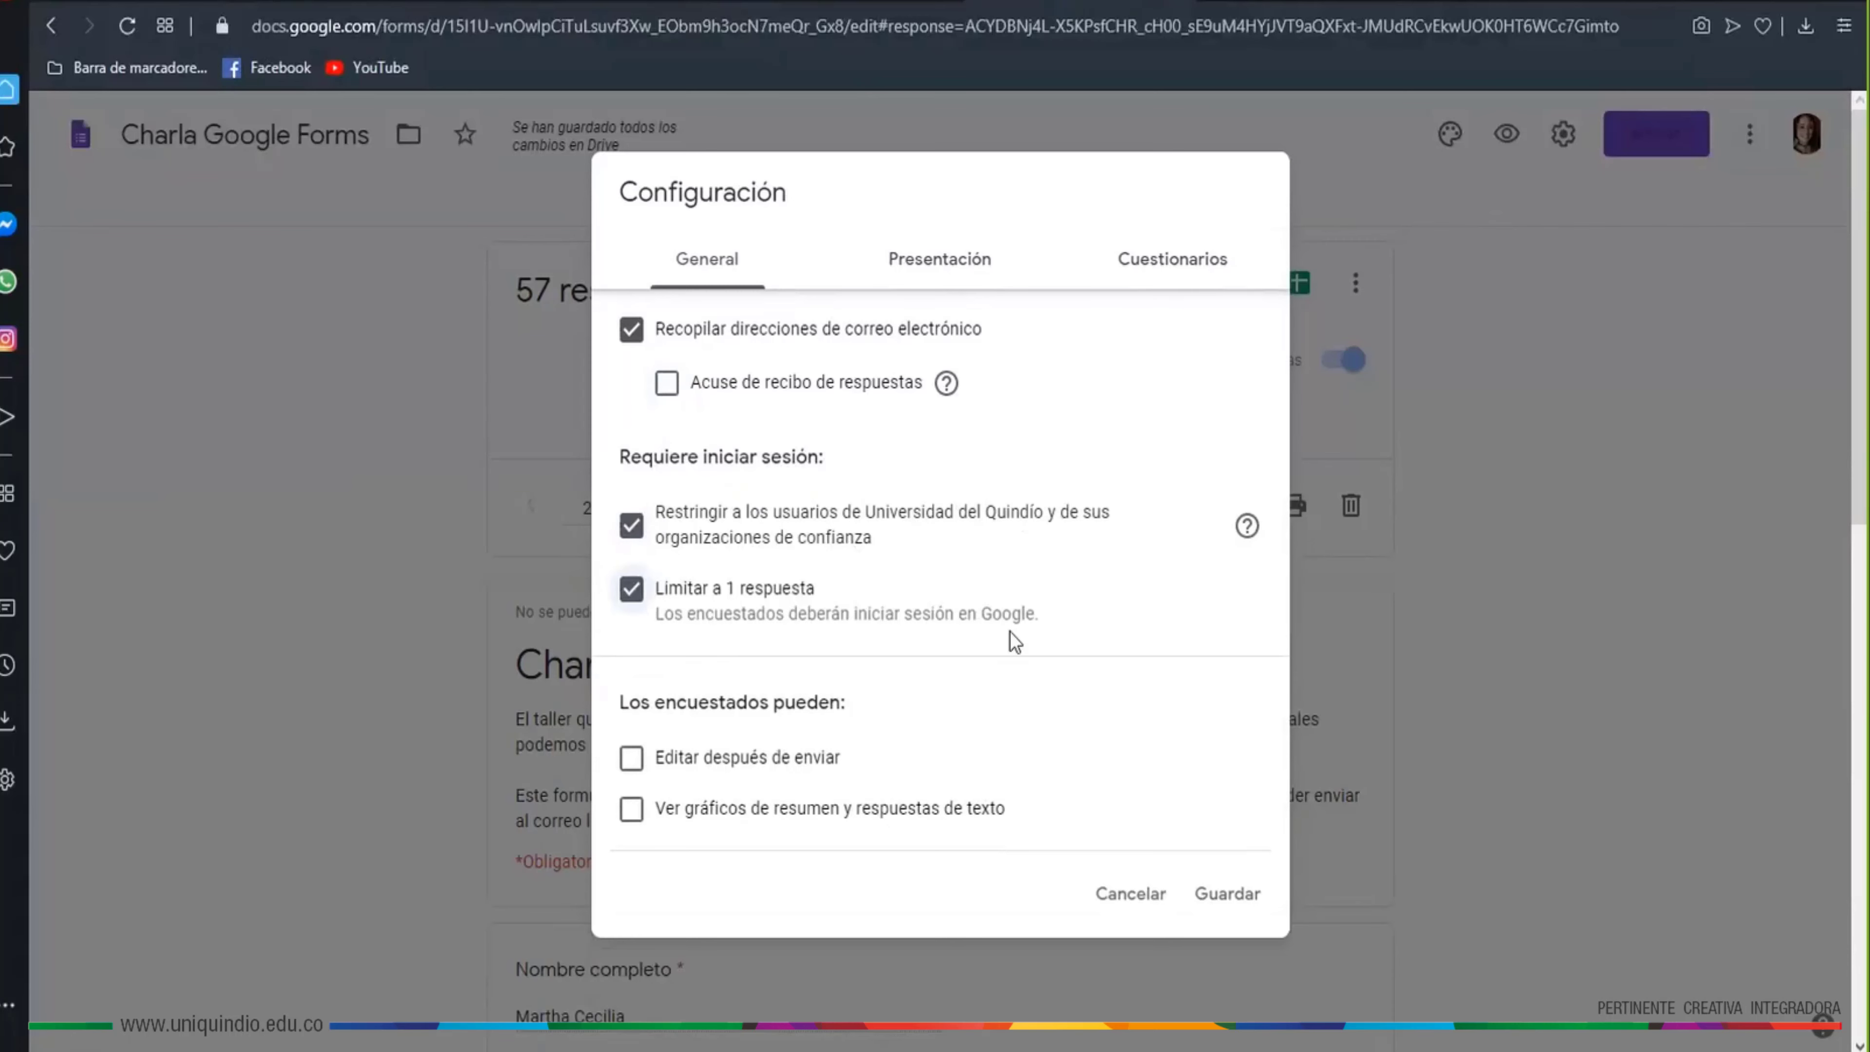
left_click(1269, 893)
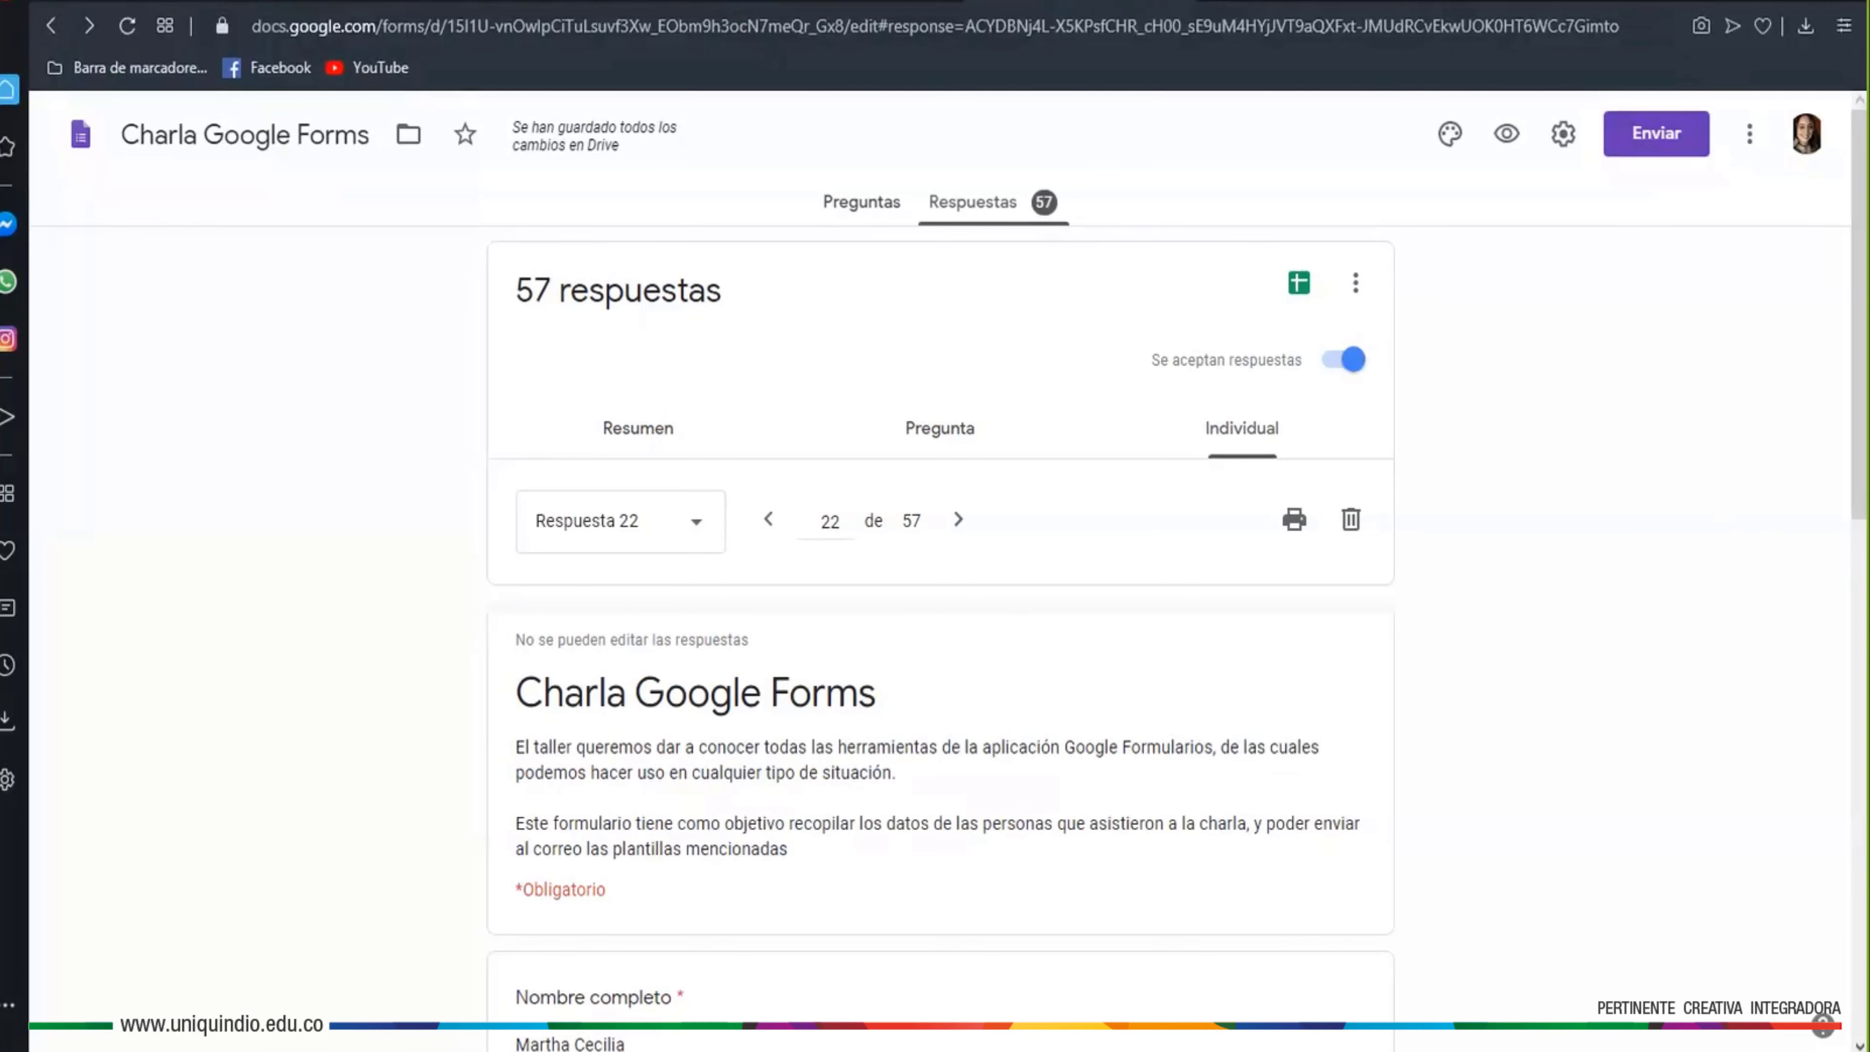
left_click(1562, 135)
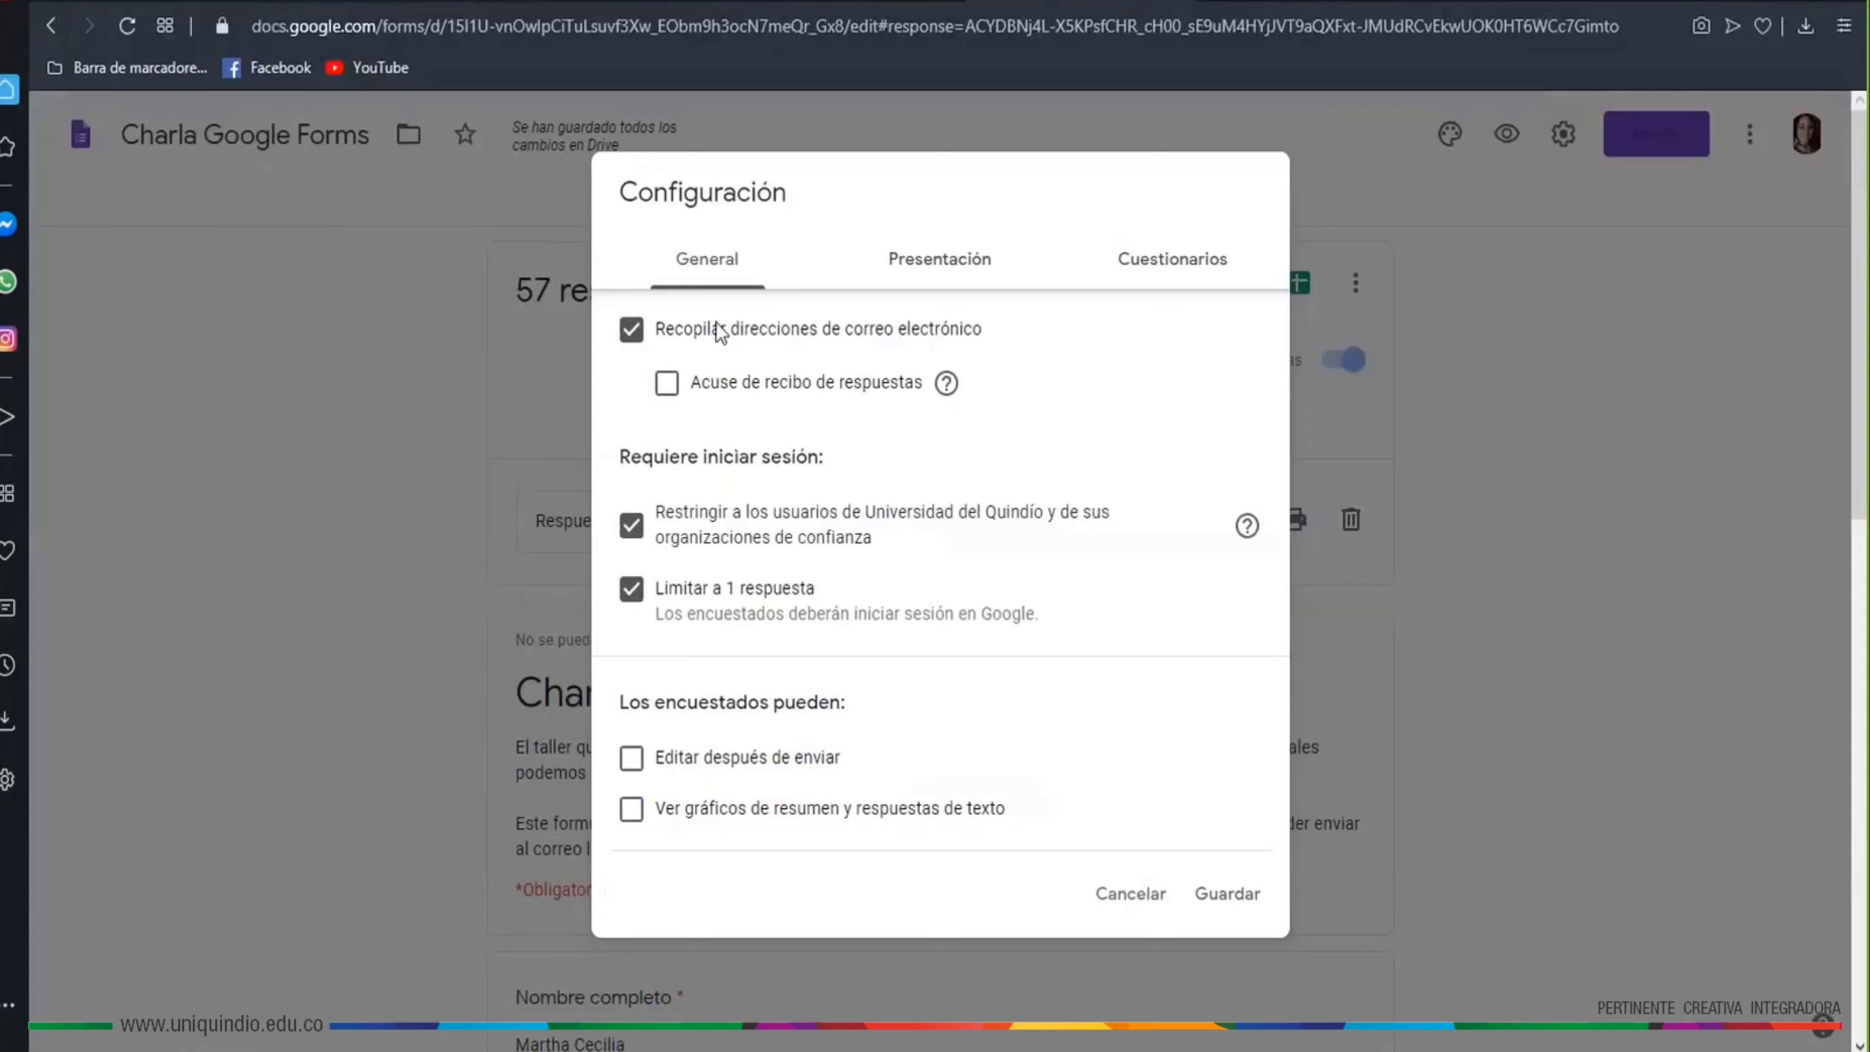
Turn on response receipts, leaving 'Si el encuestado lo solicita' selected
left_click(668, 386)
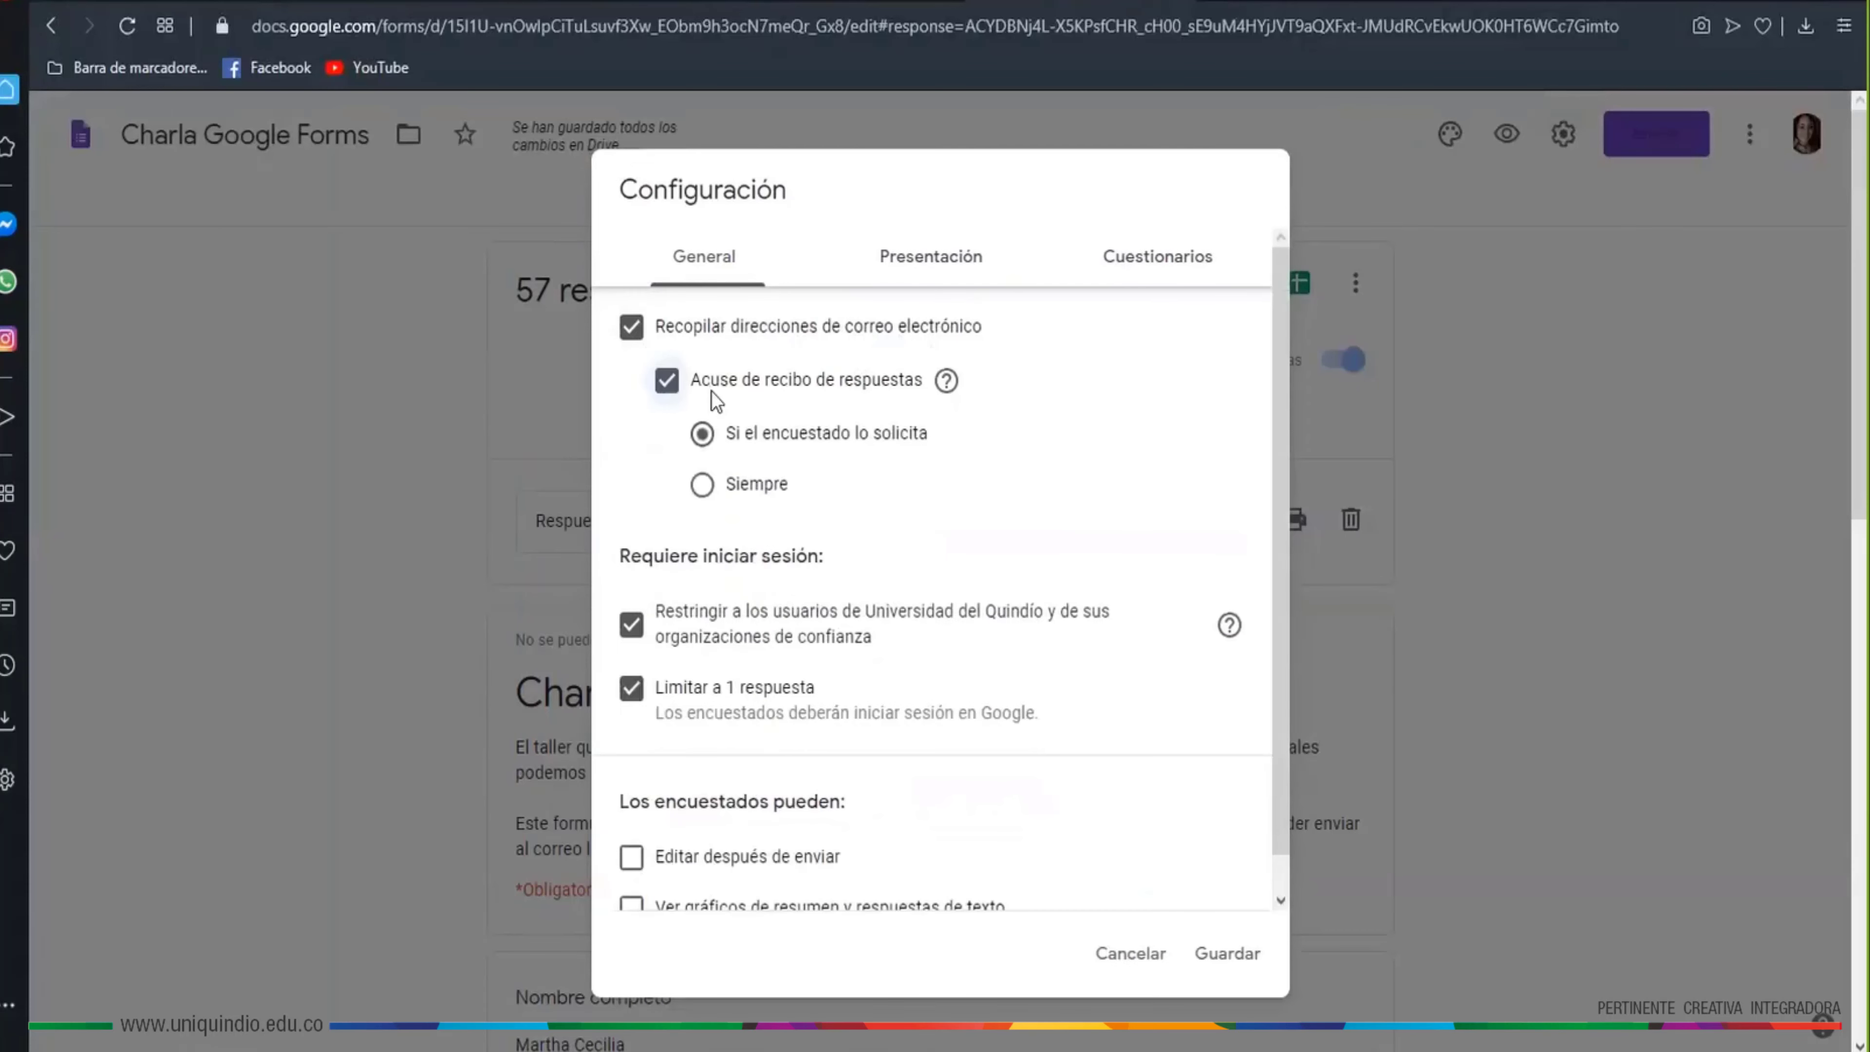
mouse_move(948, 391)
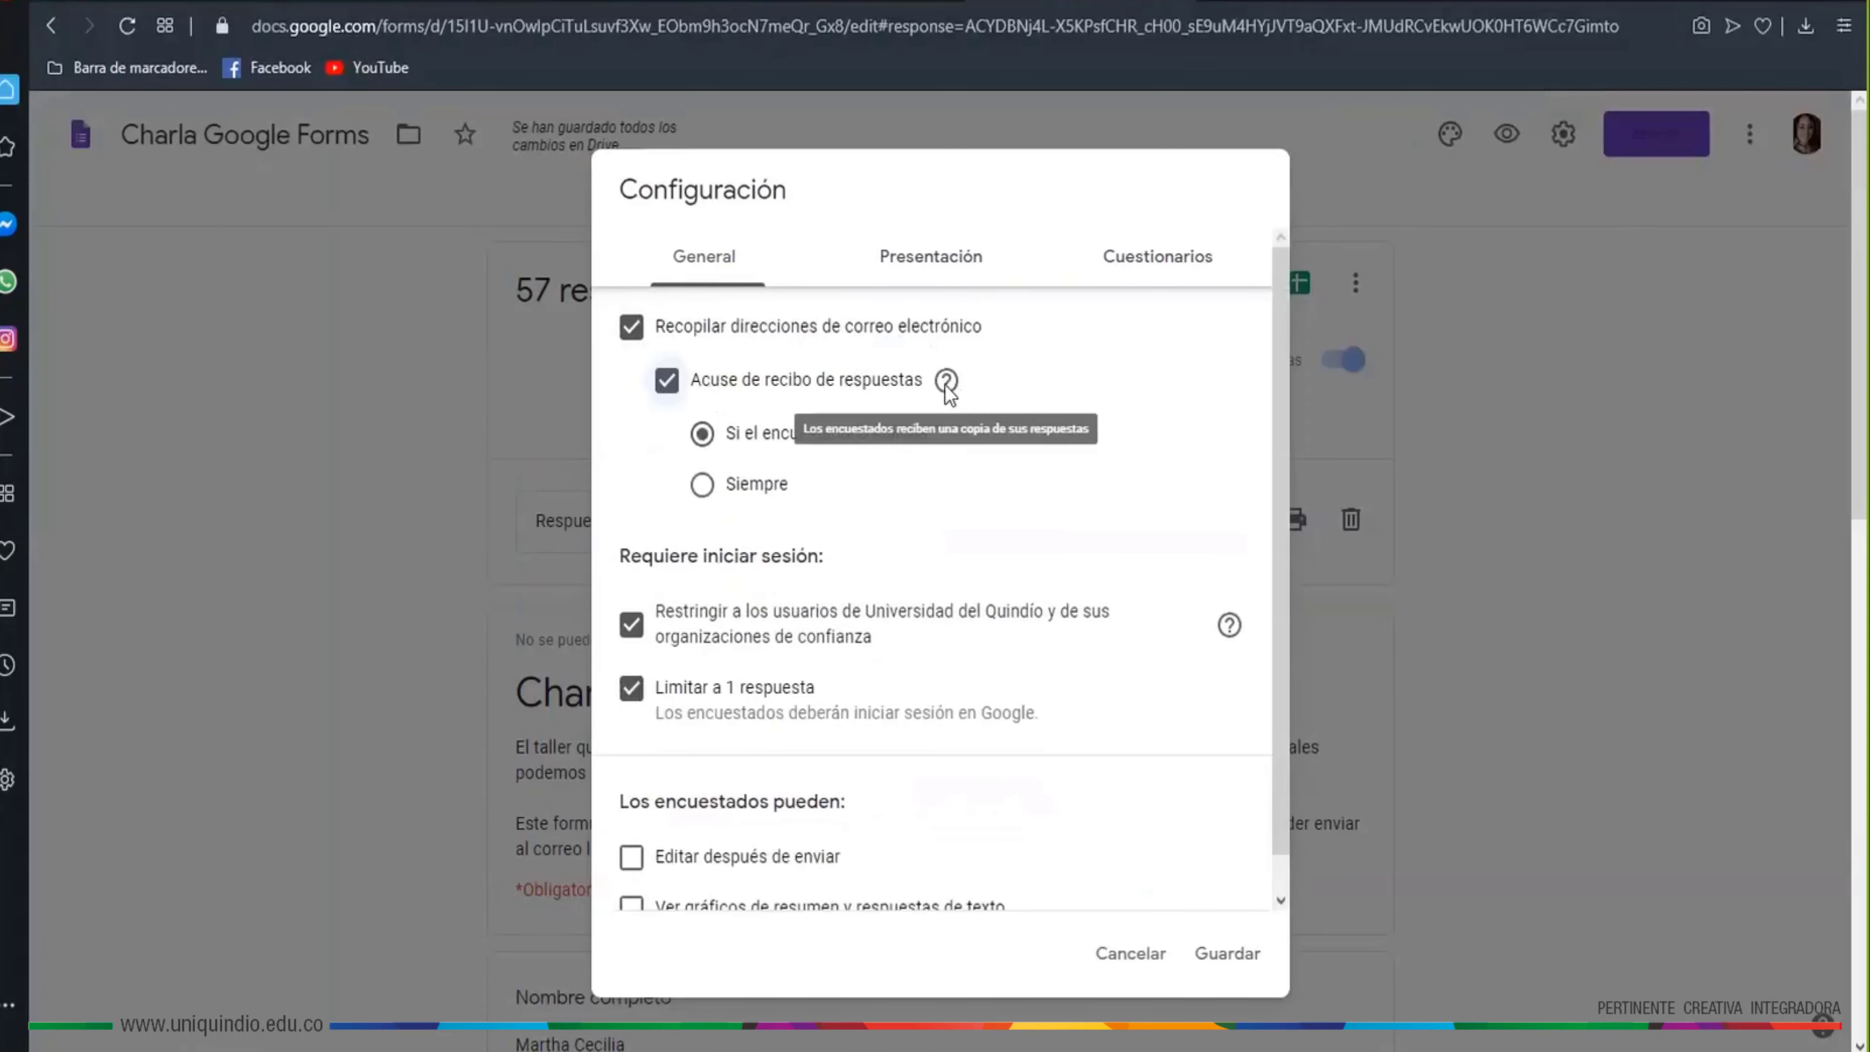
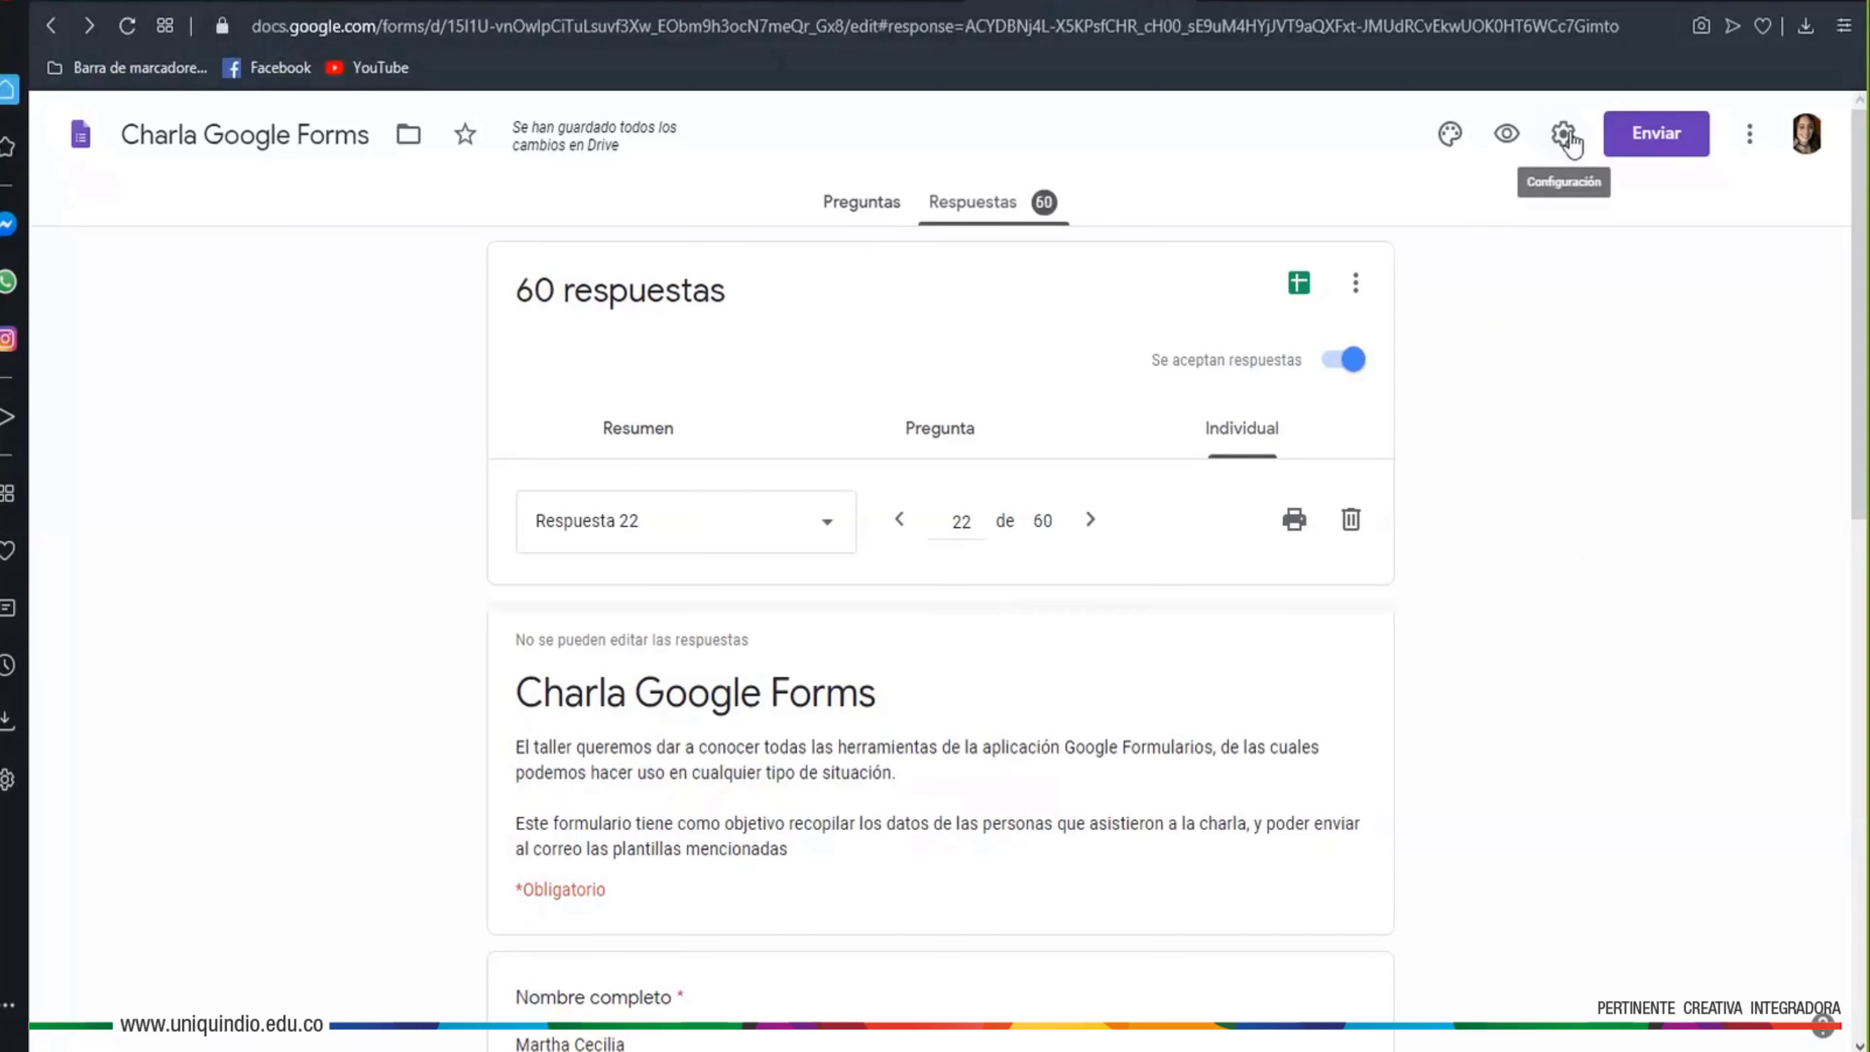
Show the Charla form's Presentación settings, with progress bar and random question order off
left_click(1563, 133)
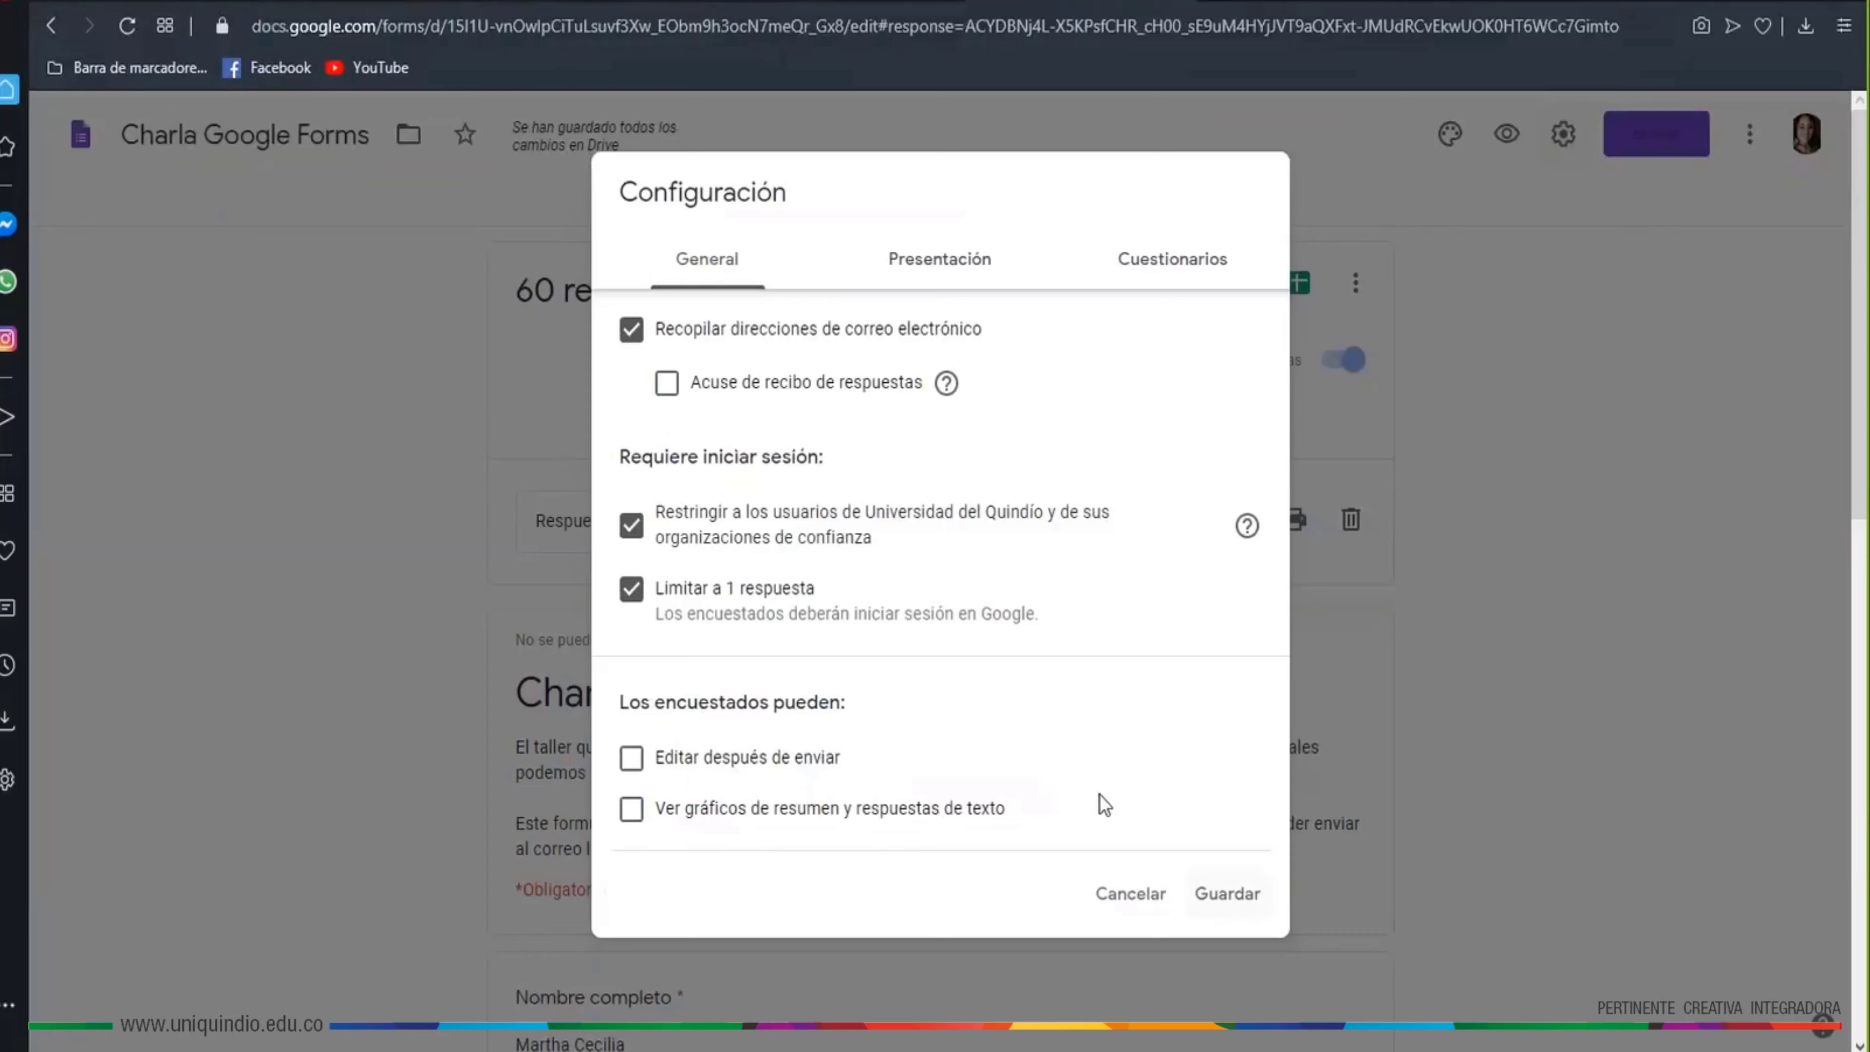
left_click(945, 262)
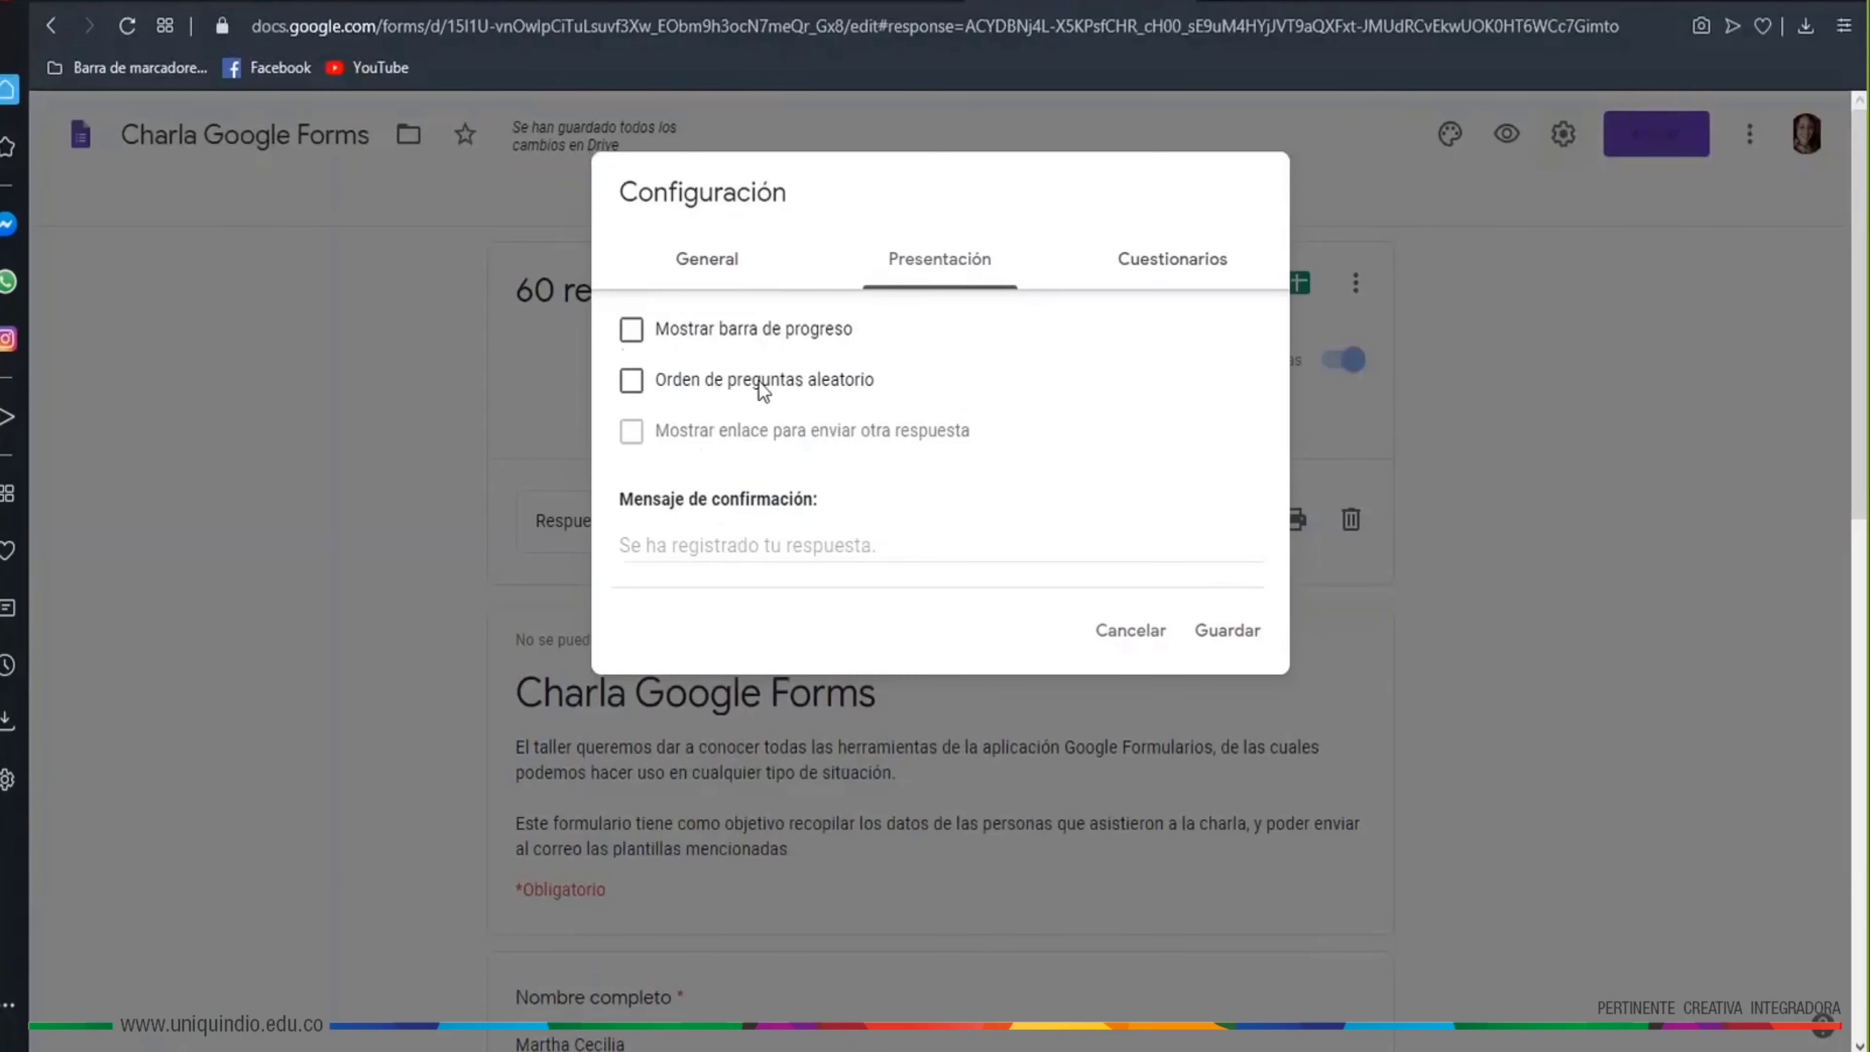
Toggle 'Convertir en un cuestionario' on and back off in Cuestionarios, then save the settings
left_click(1192, 277)
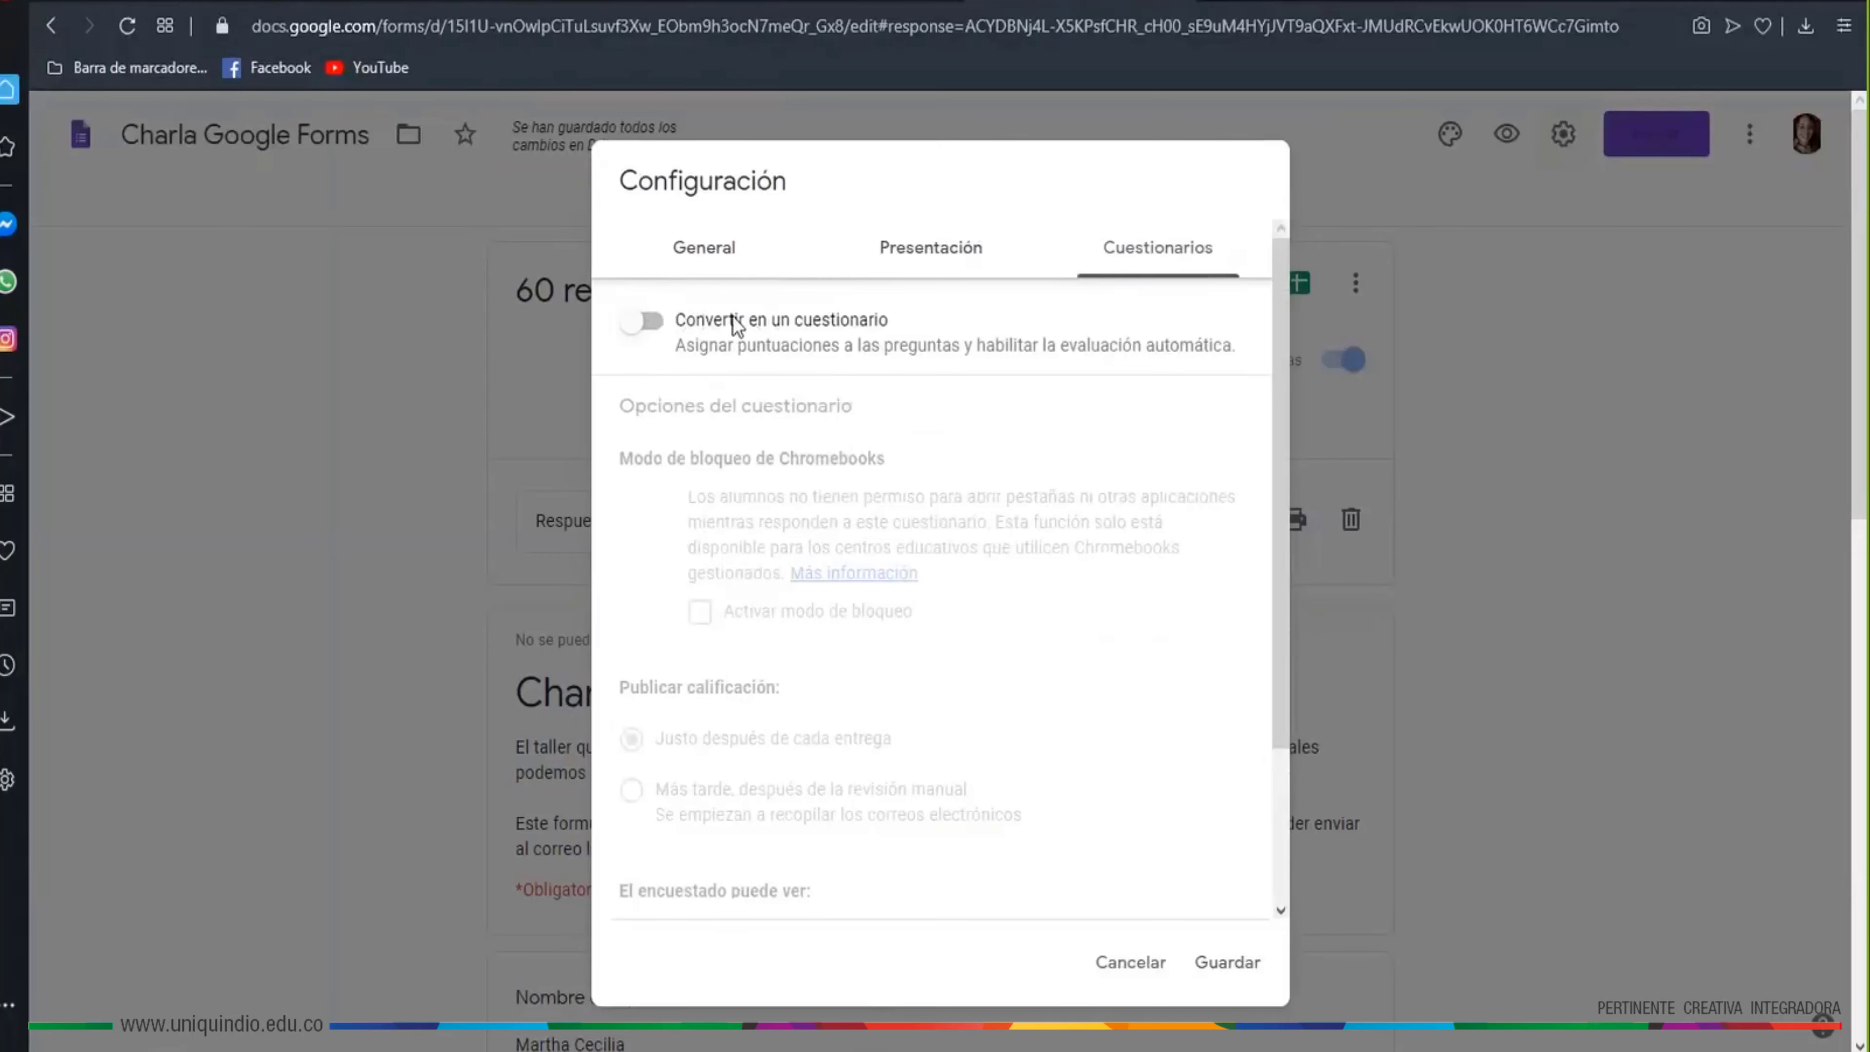
left_click(645, 321)
scroll(811, 791, "down", 3)
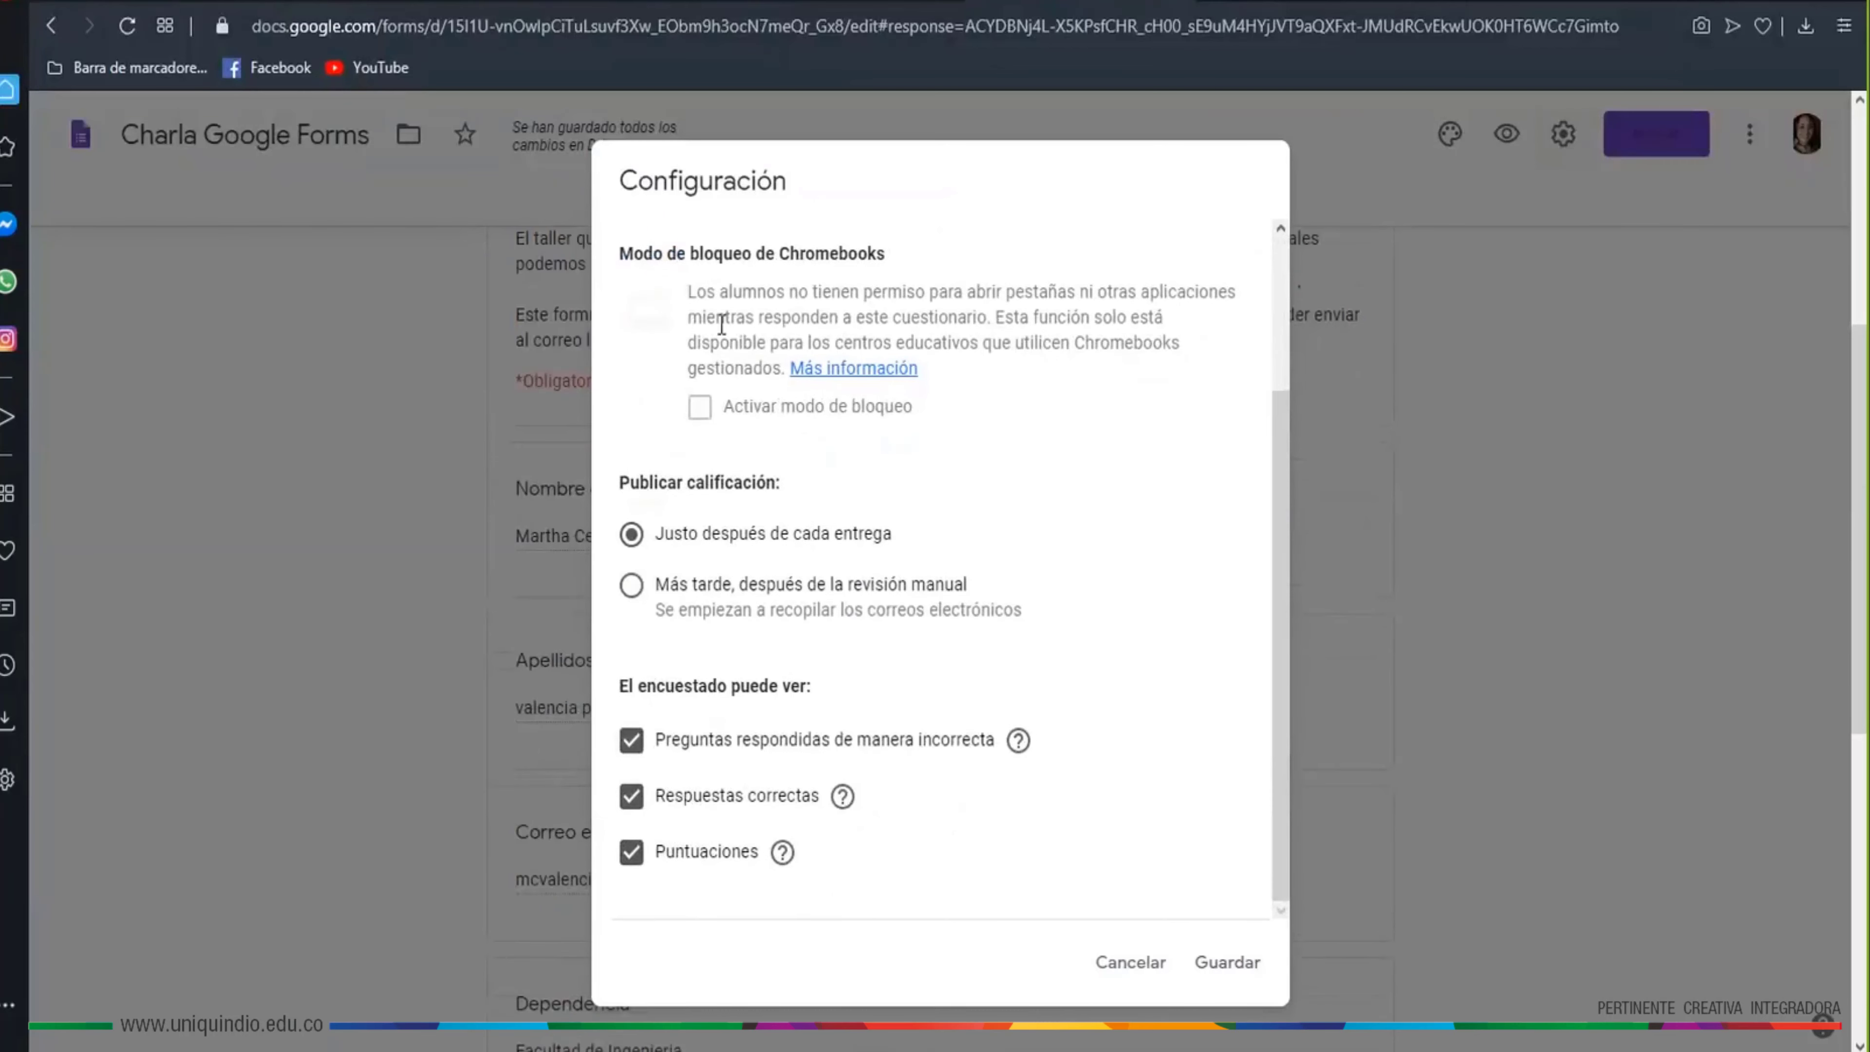
scroll(778, 627, "up", 3)
left_click(644, 322)
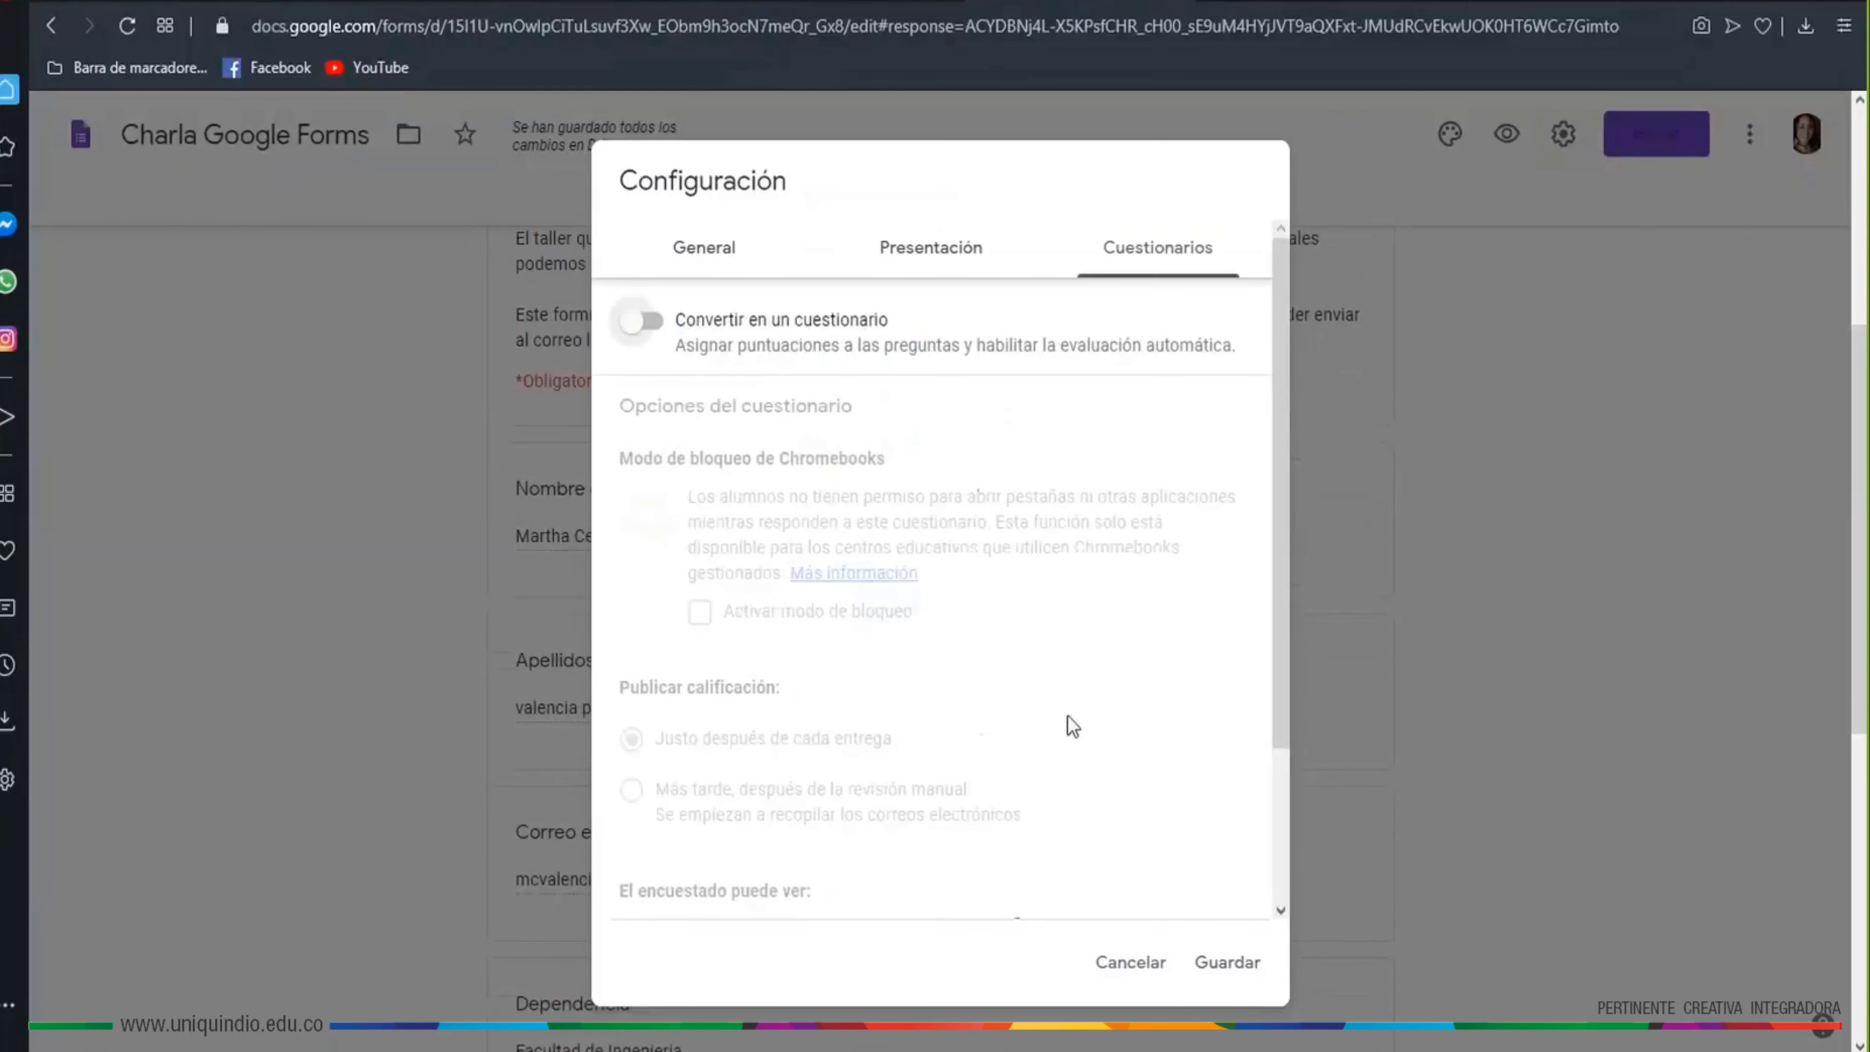
left_click(1225, 961)
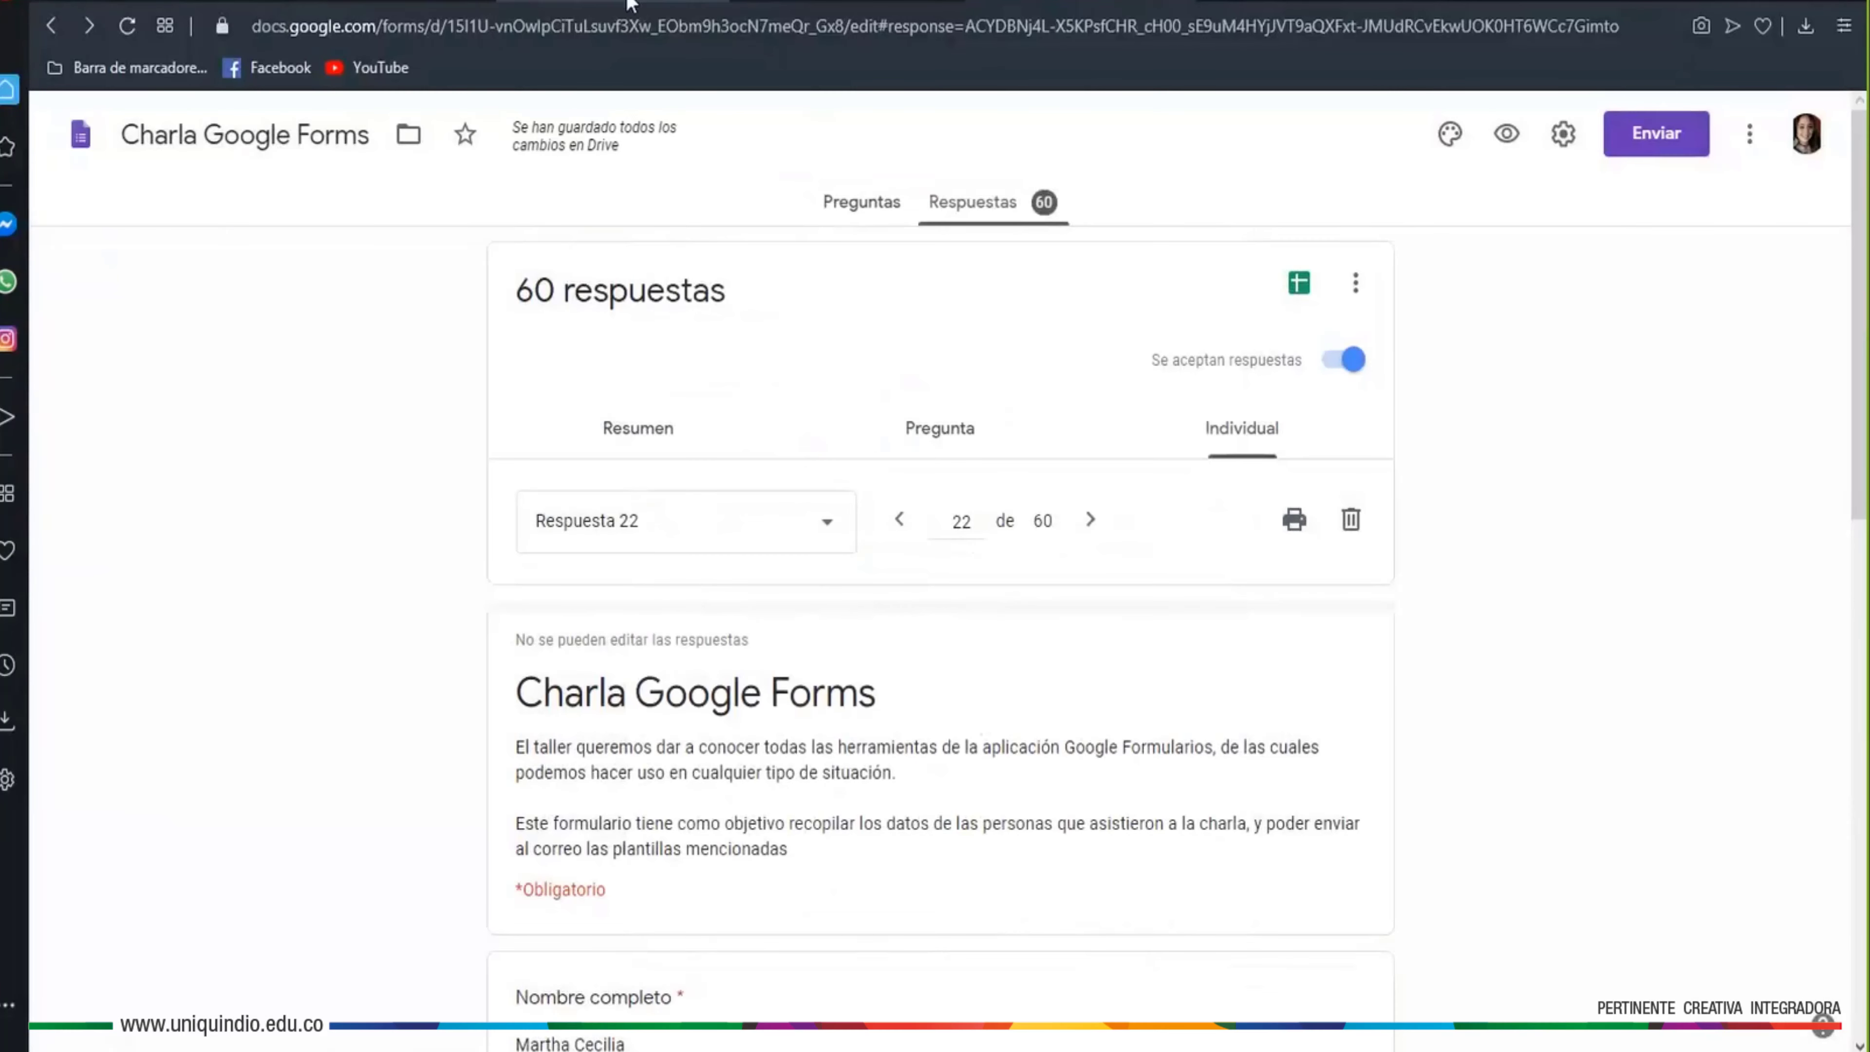
From Gmail's apps grid, reopen Charla Google Forms in Formularios and show its Configuración
left_click(611, 5)
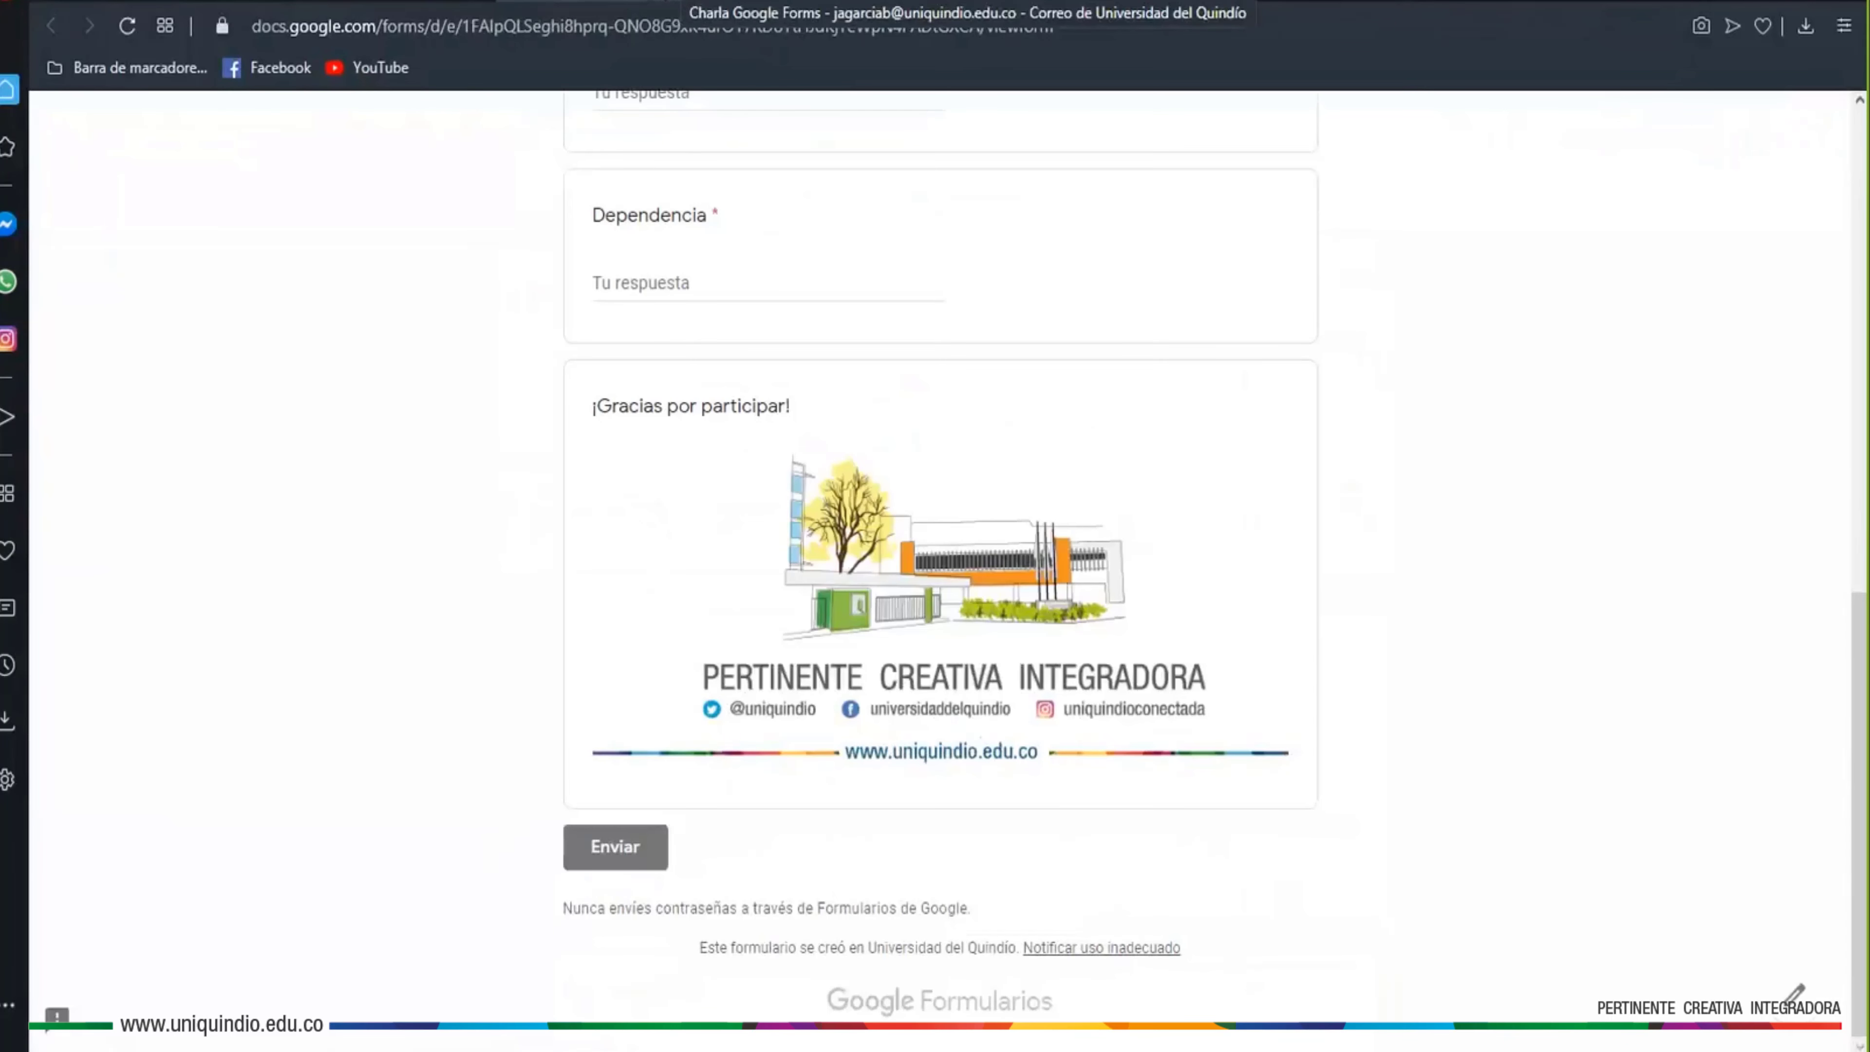
left_click(736, 4)
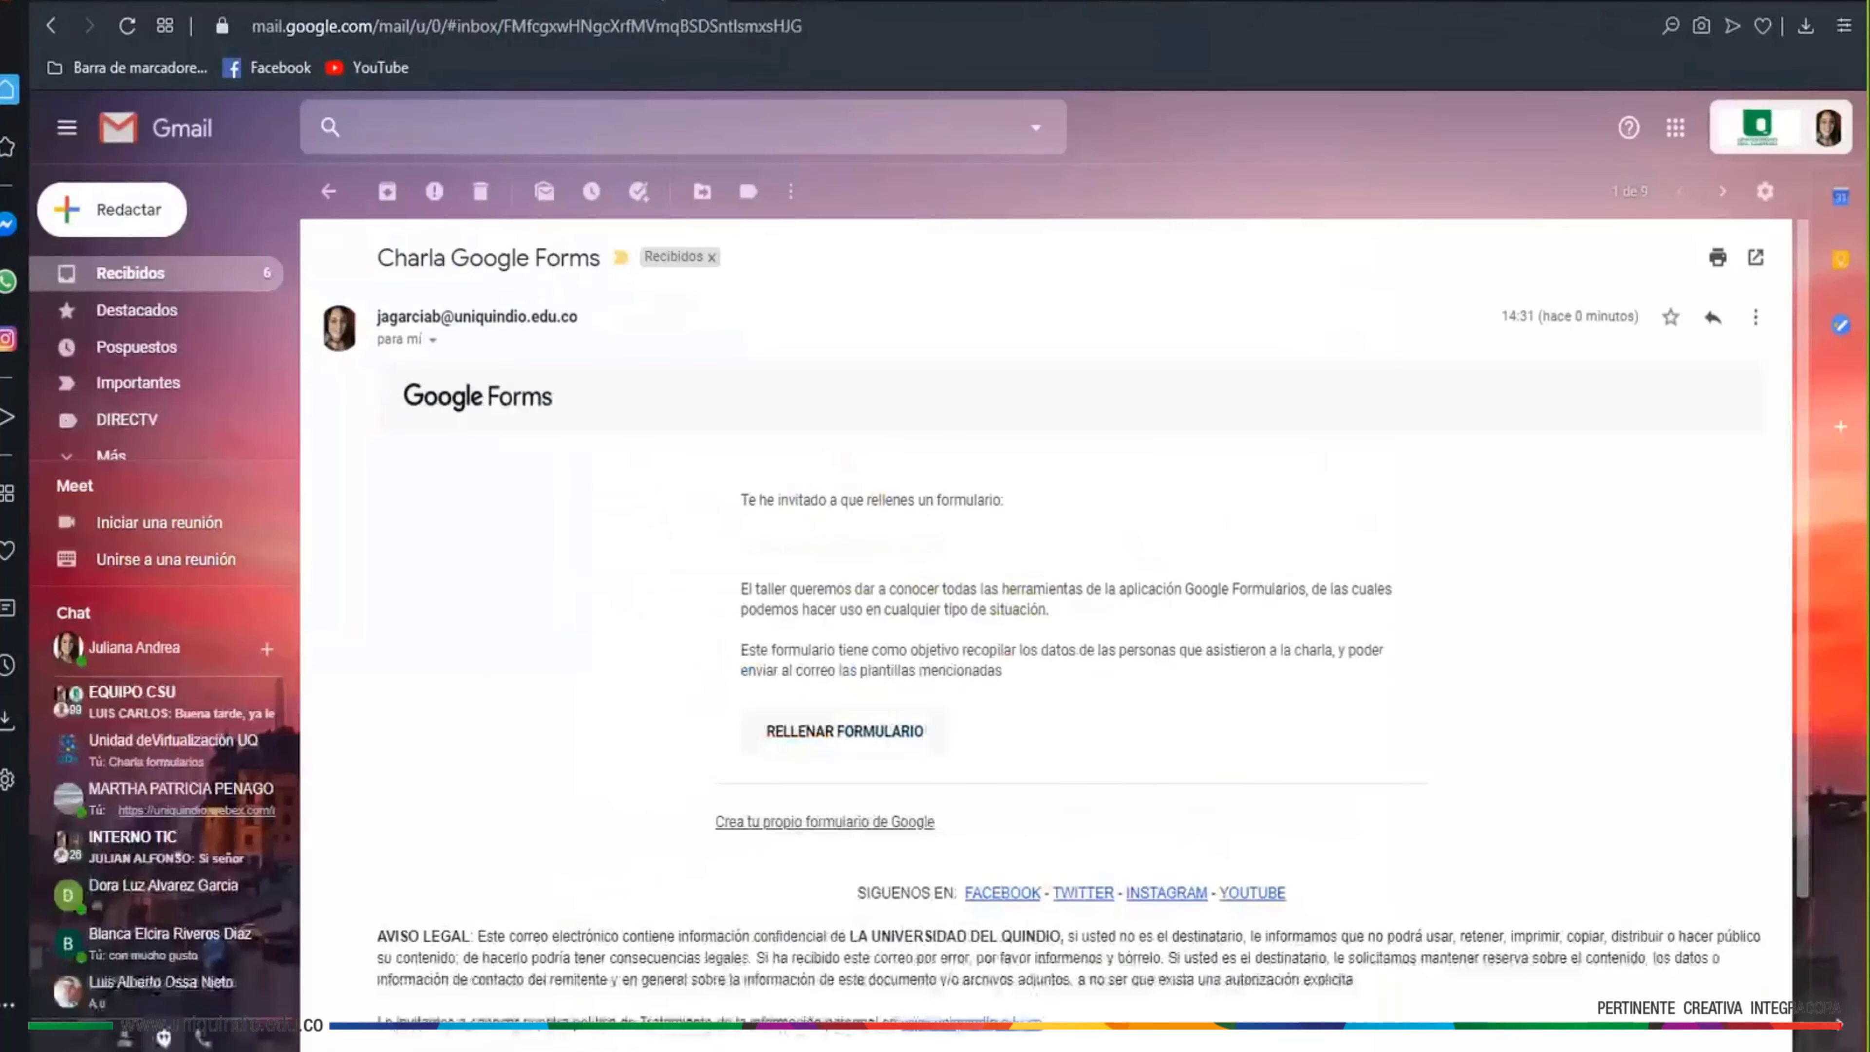
left_click(1675, 128)
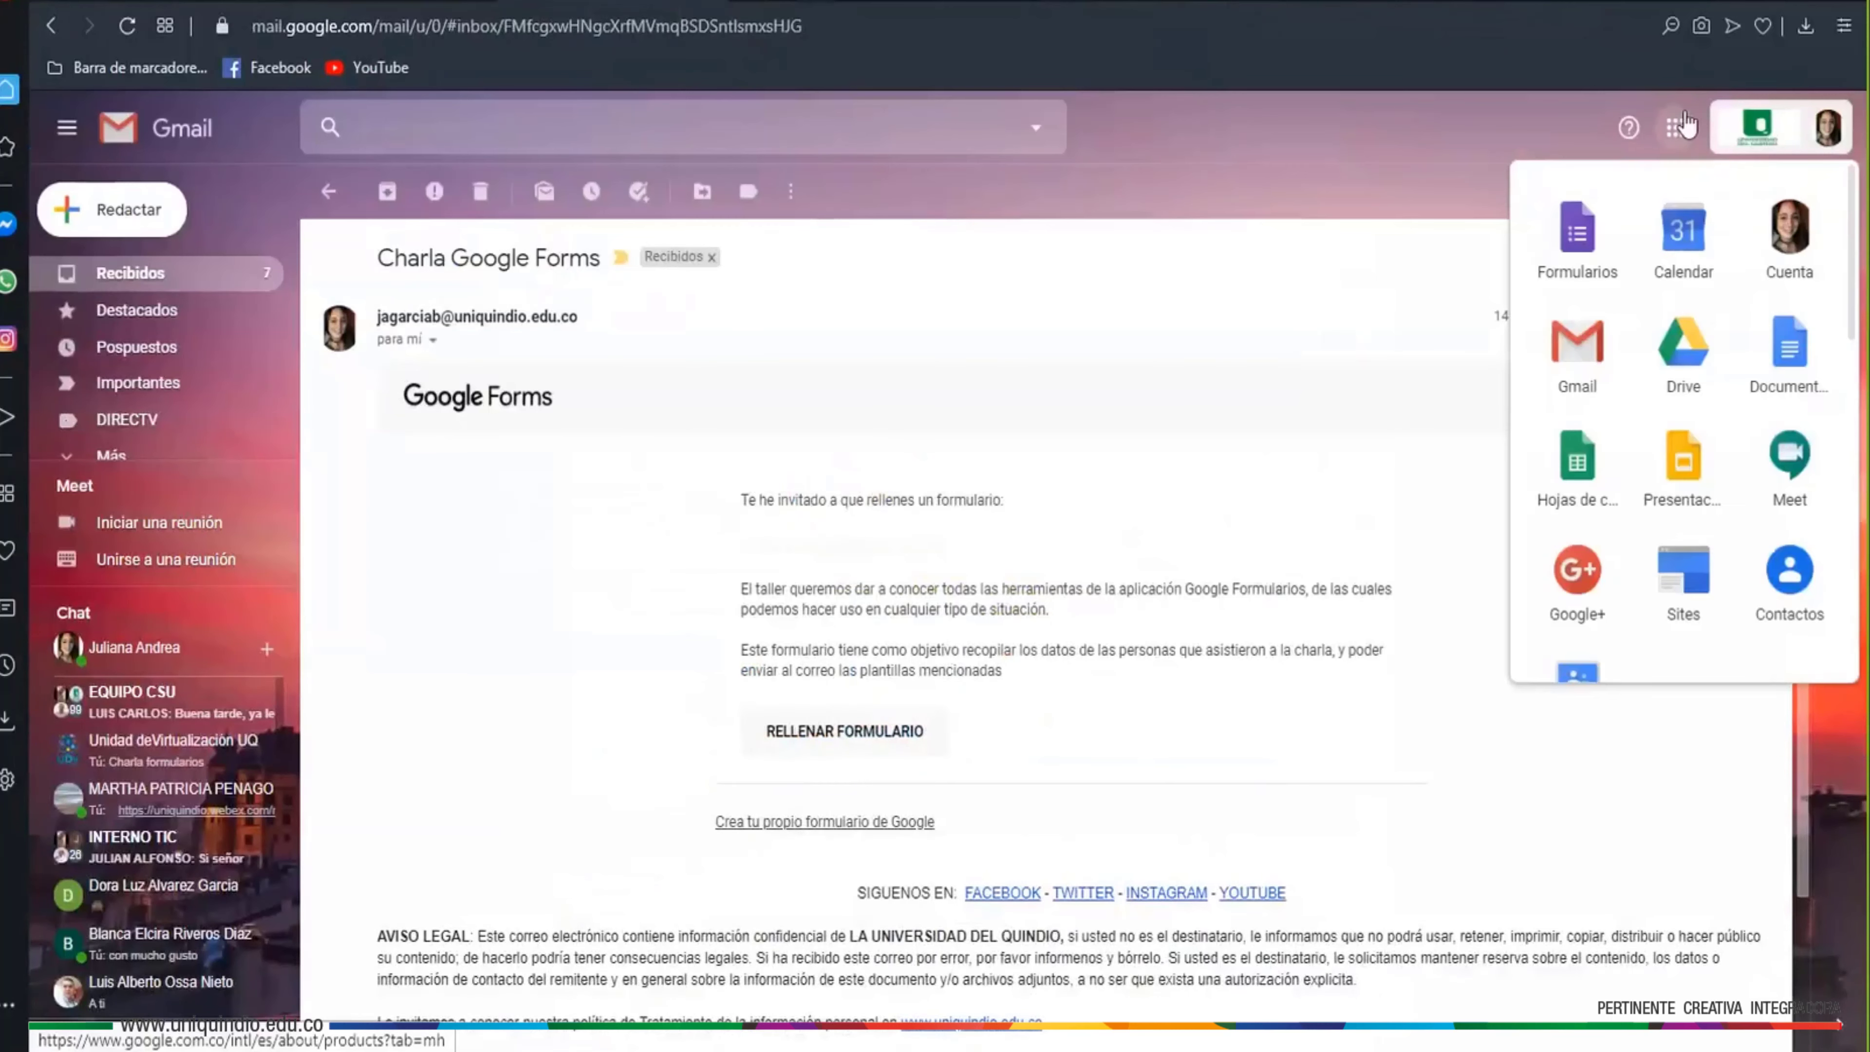
left_click(1577, 234)
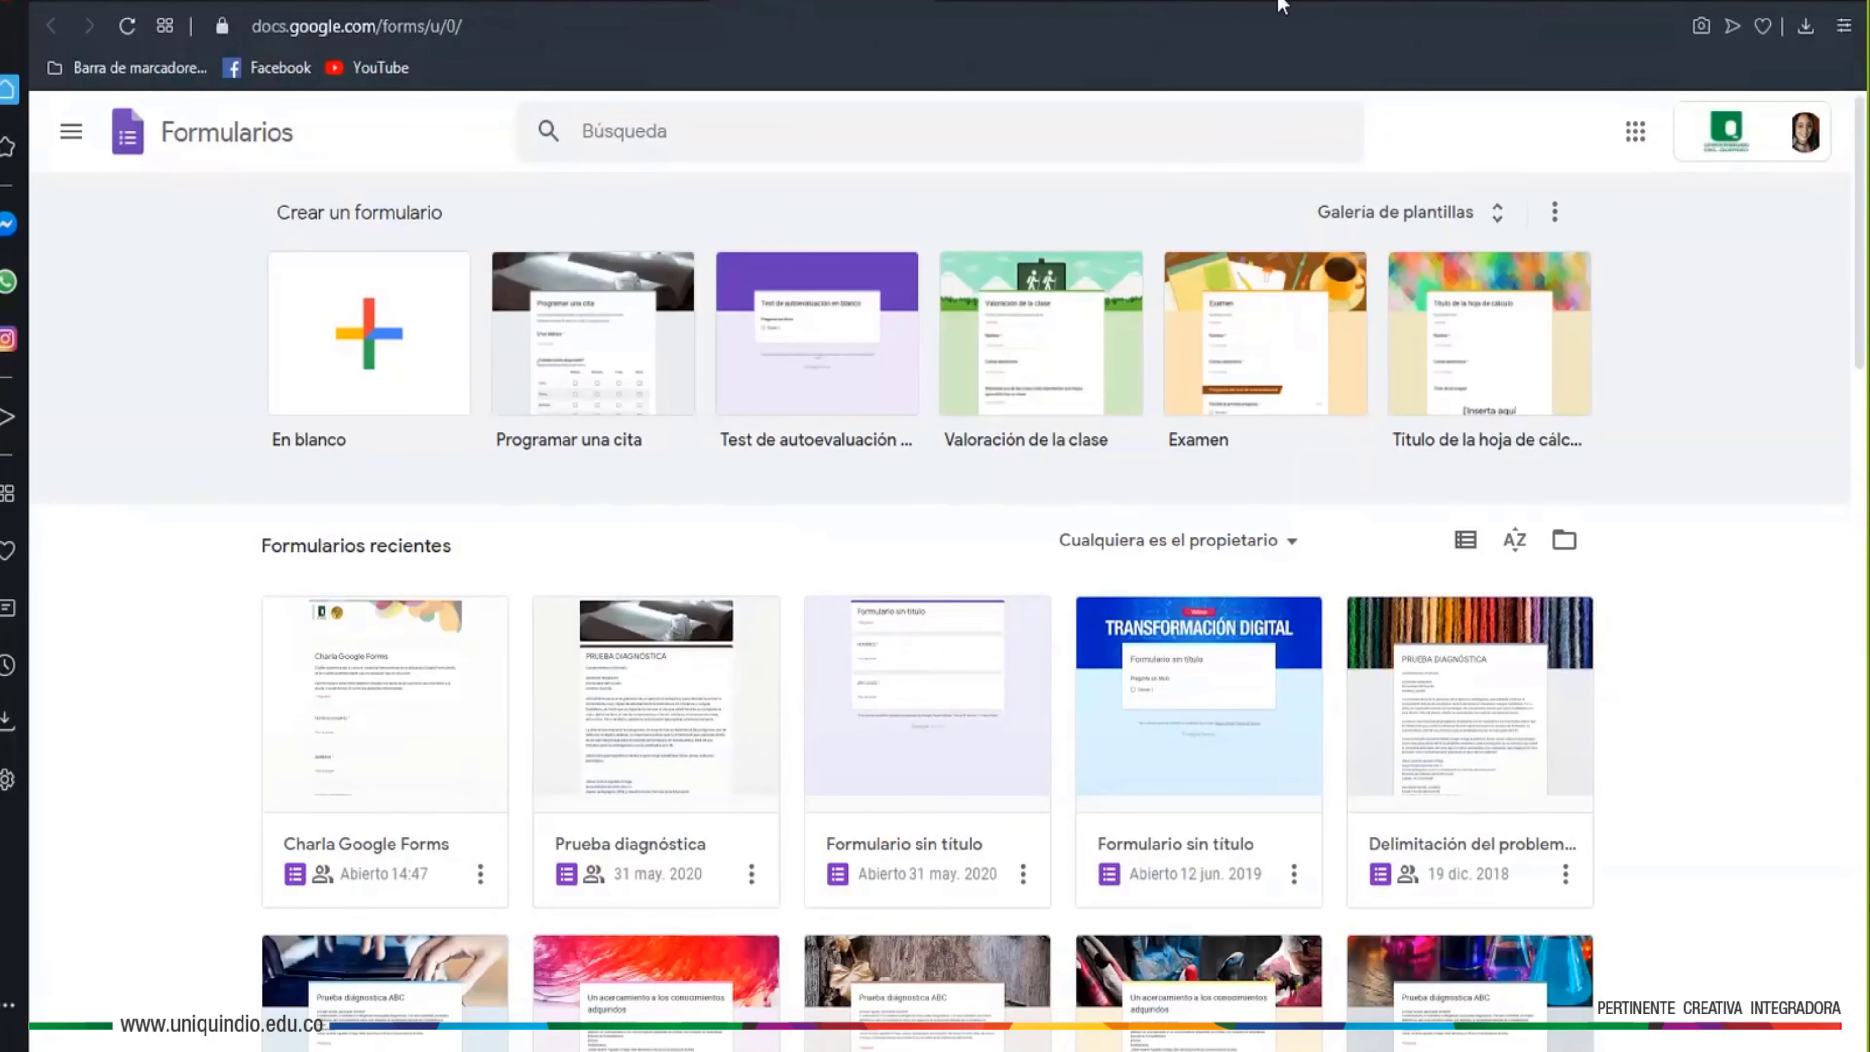
left_click(384, 707)
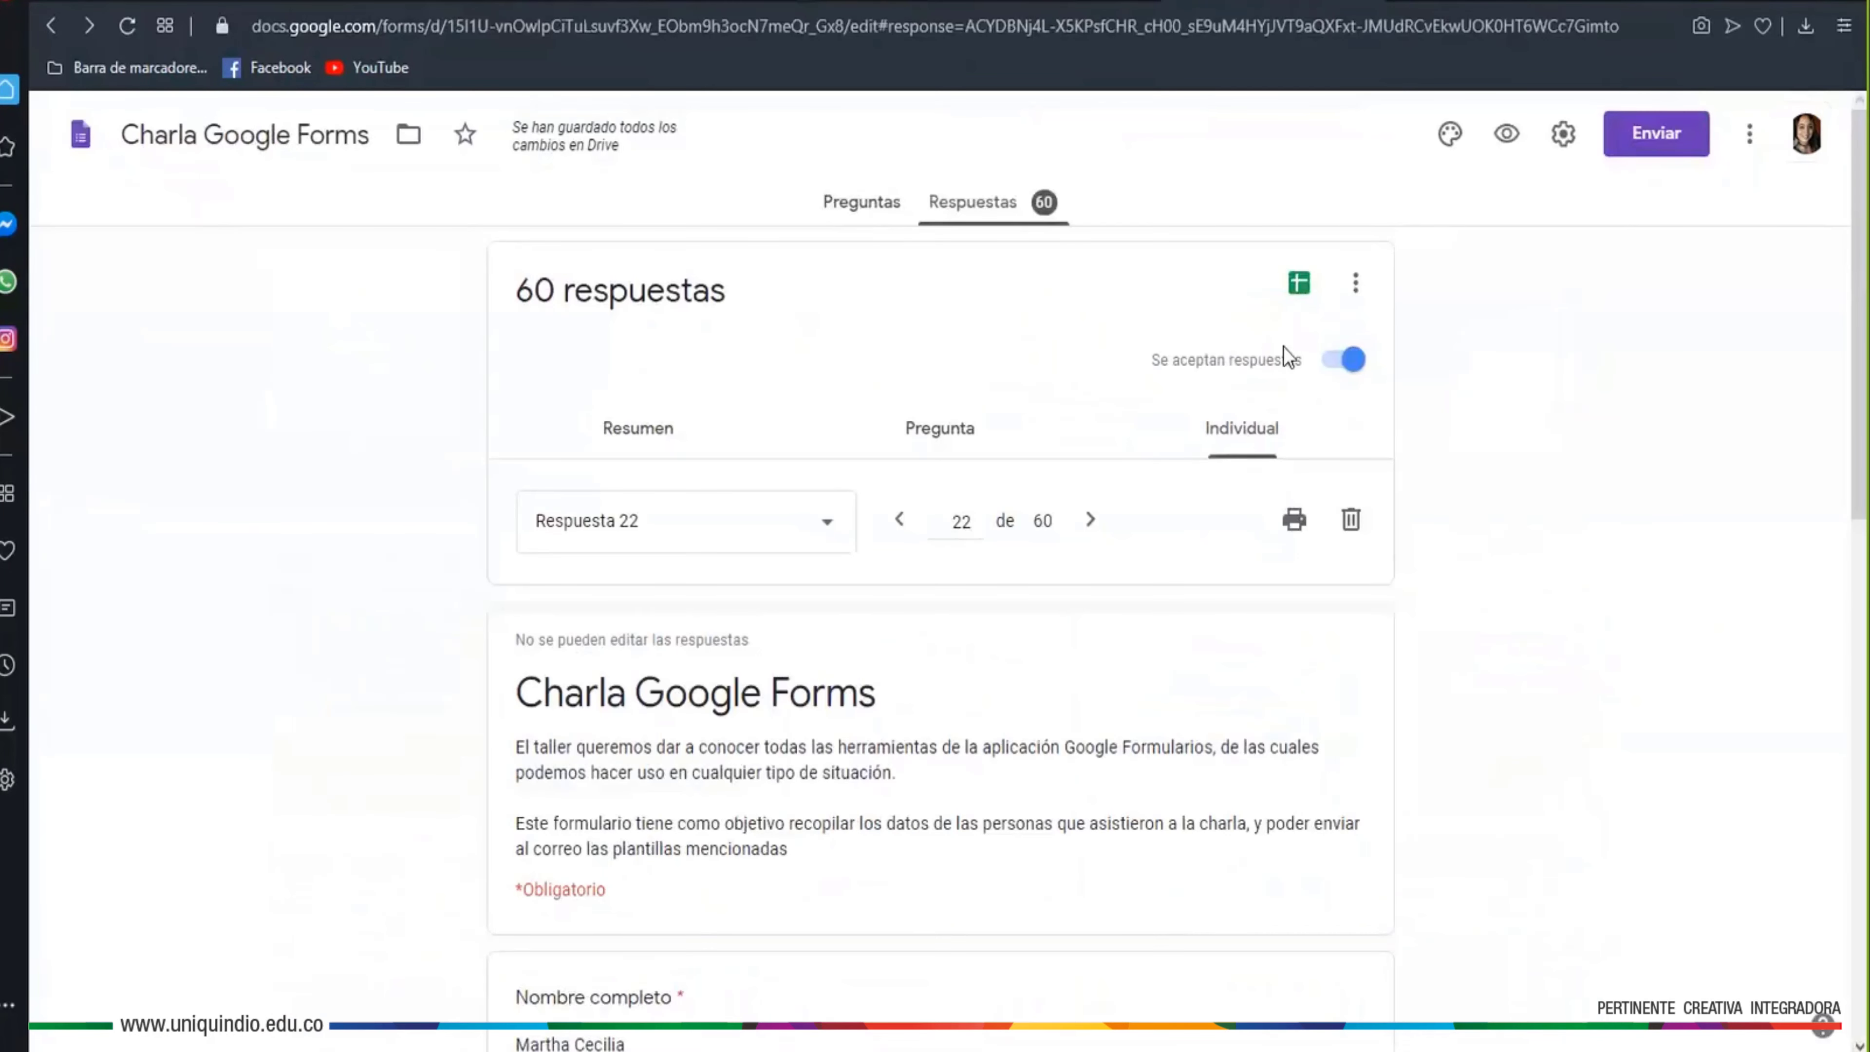
left_click(1562, 134)
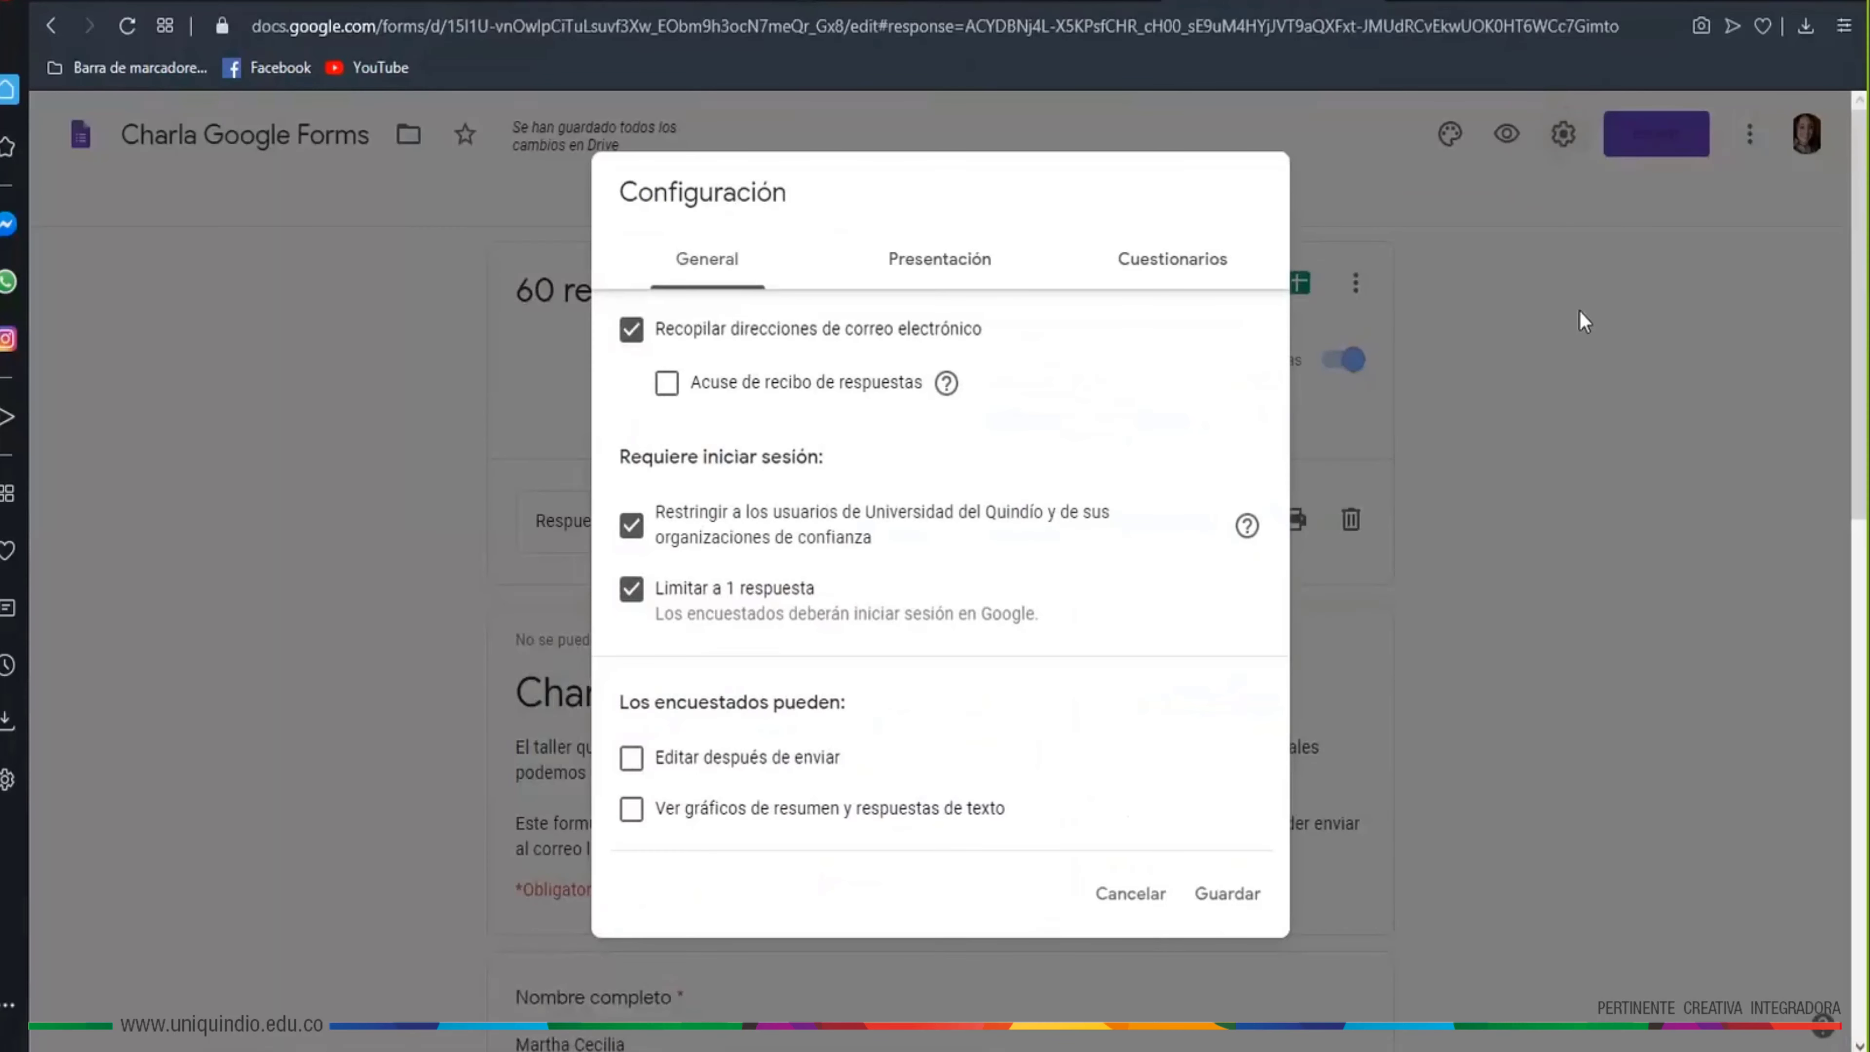
Review the Cuestionarios options, close Configuración without saving, and return to the Forms home
left_click(1182, 261)
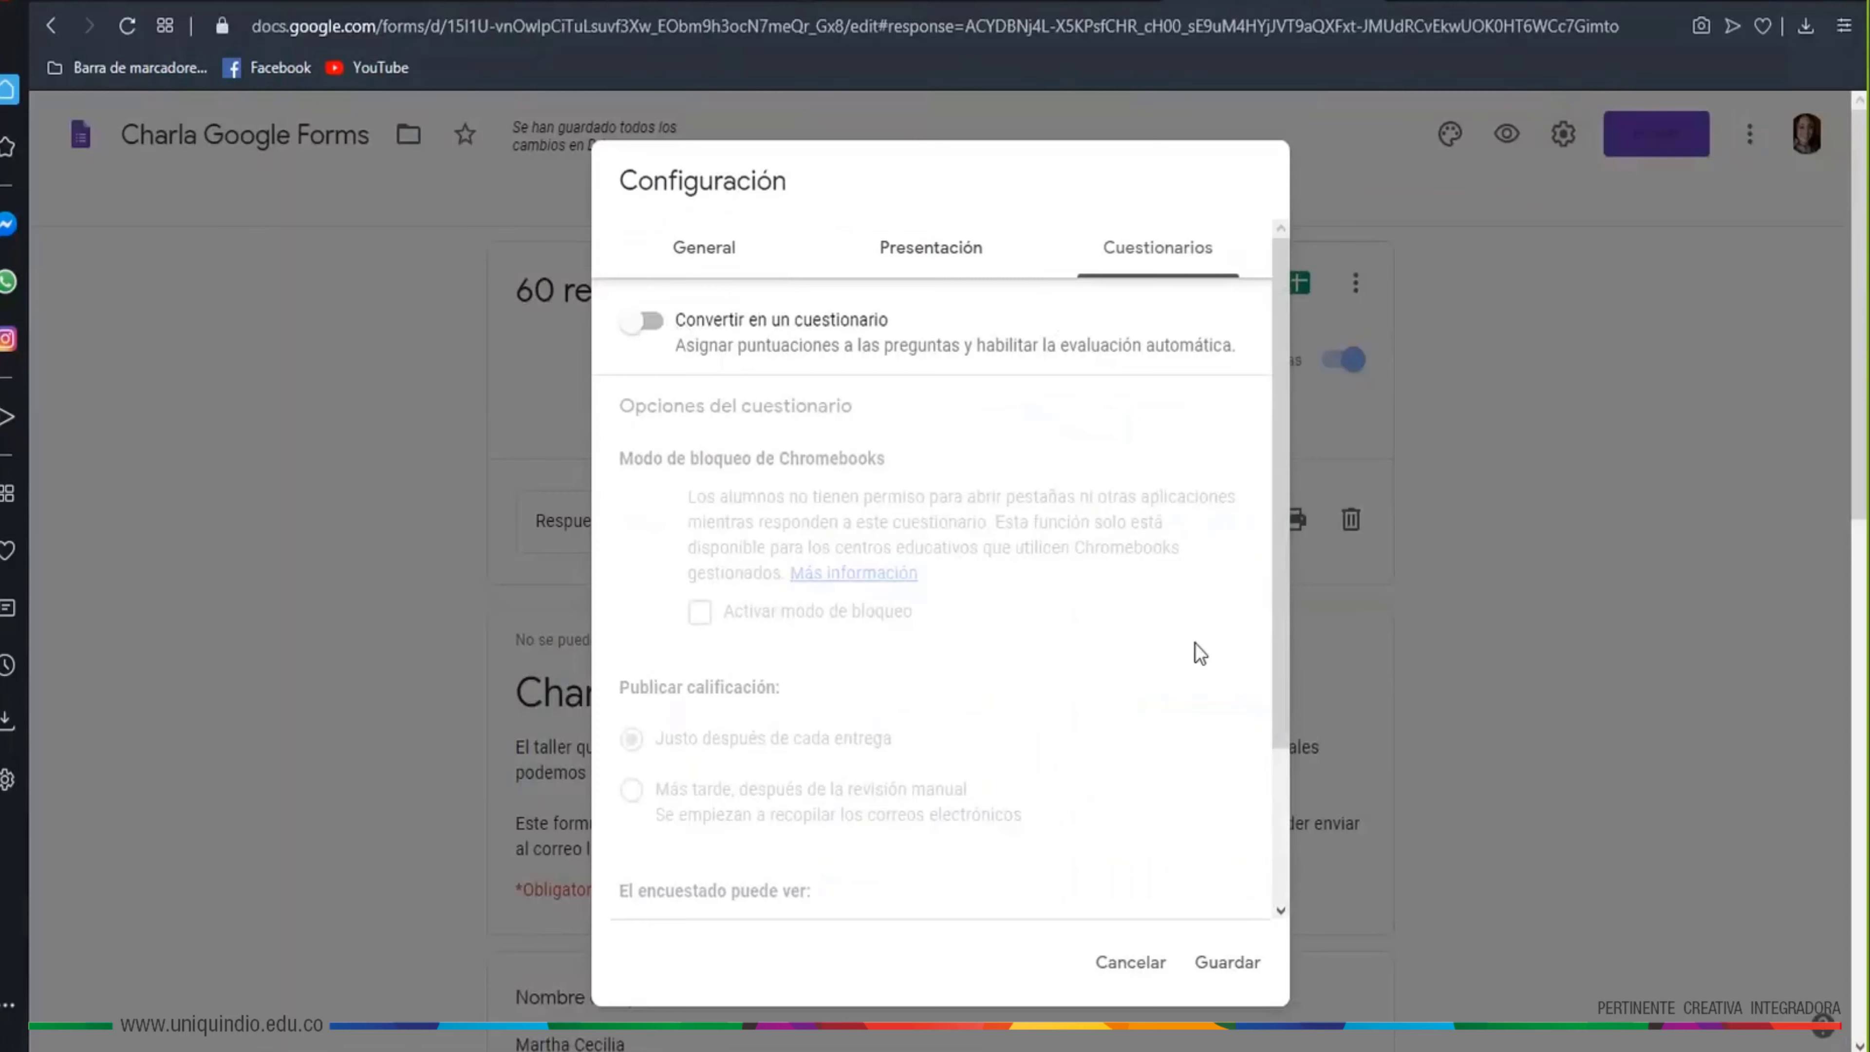
left_click_drag(1281, 537, 1293, 779)
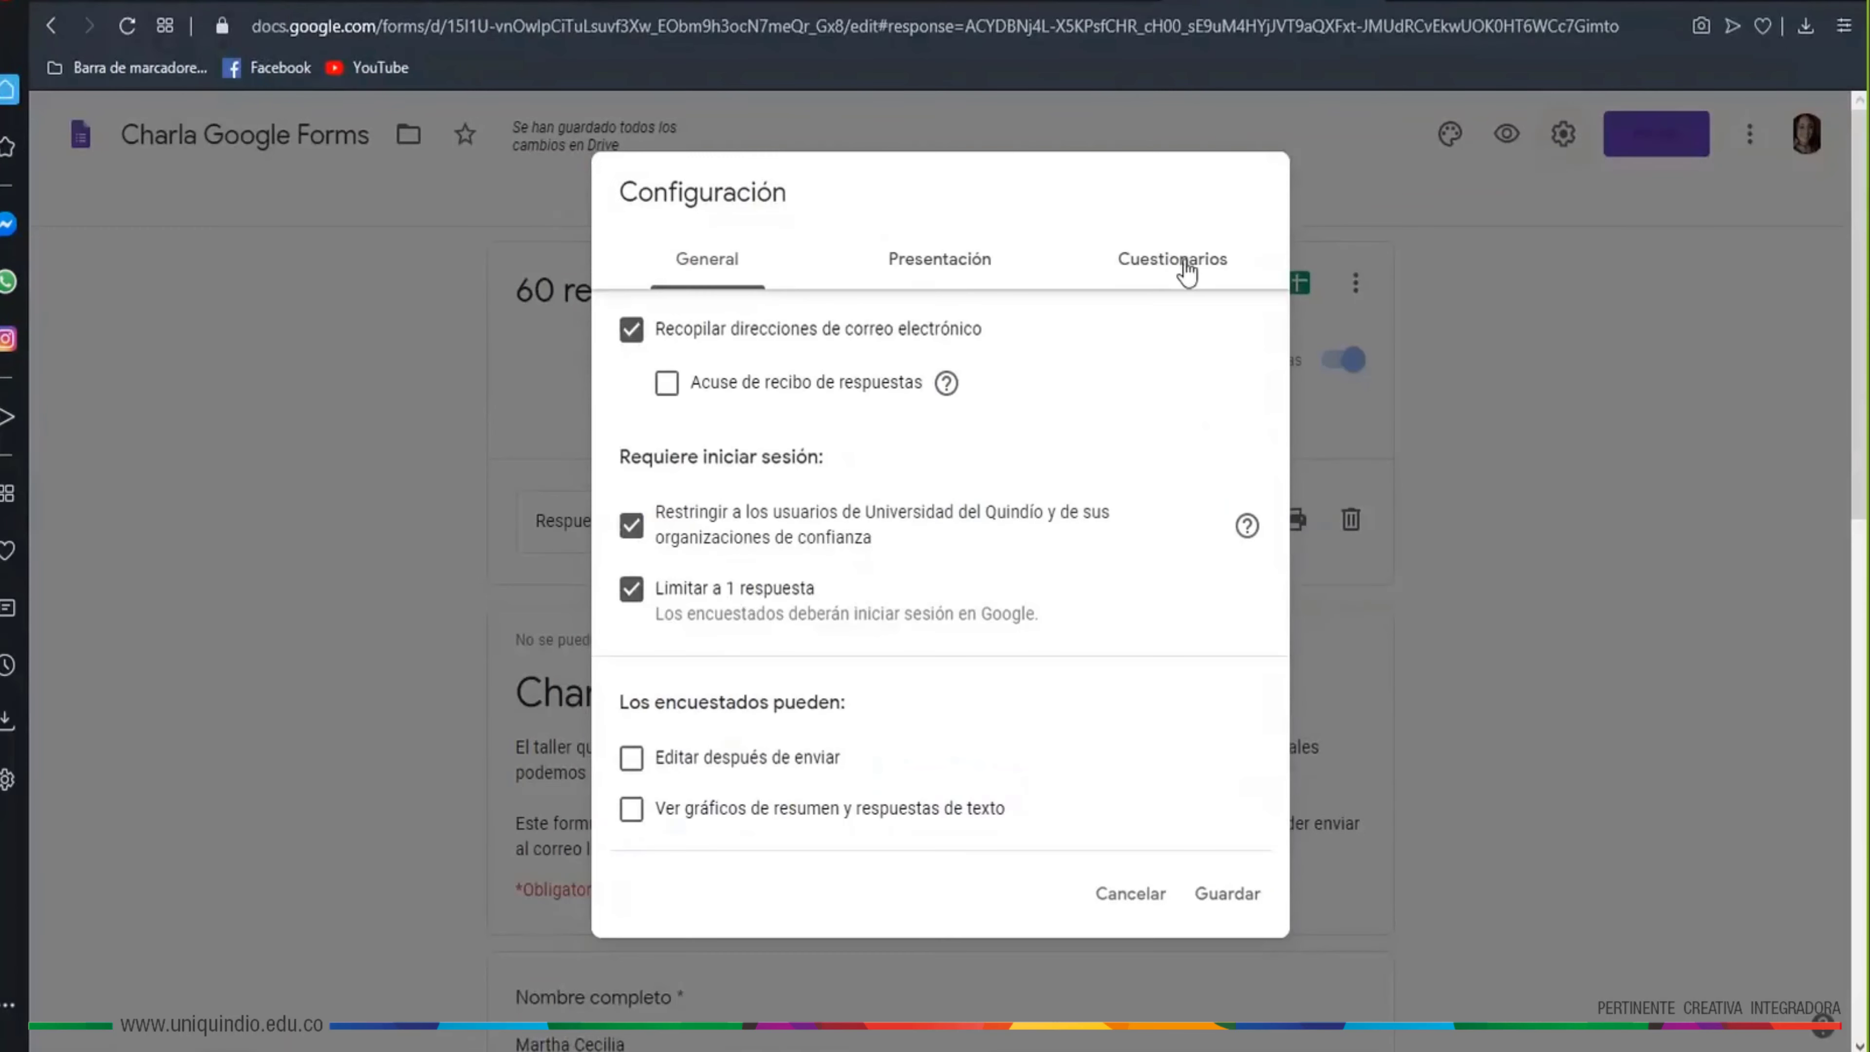
left_click(1191, 264)
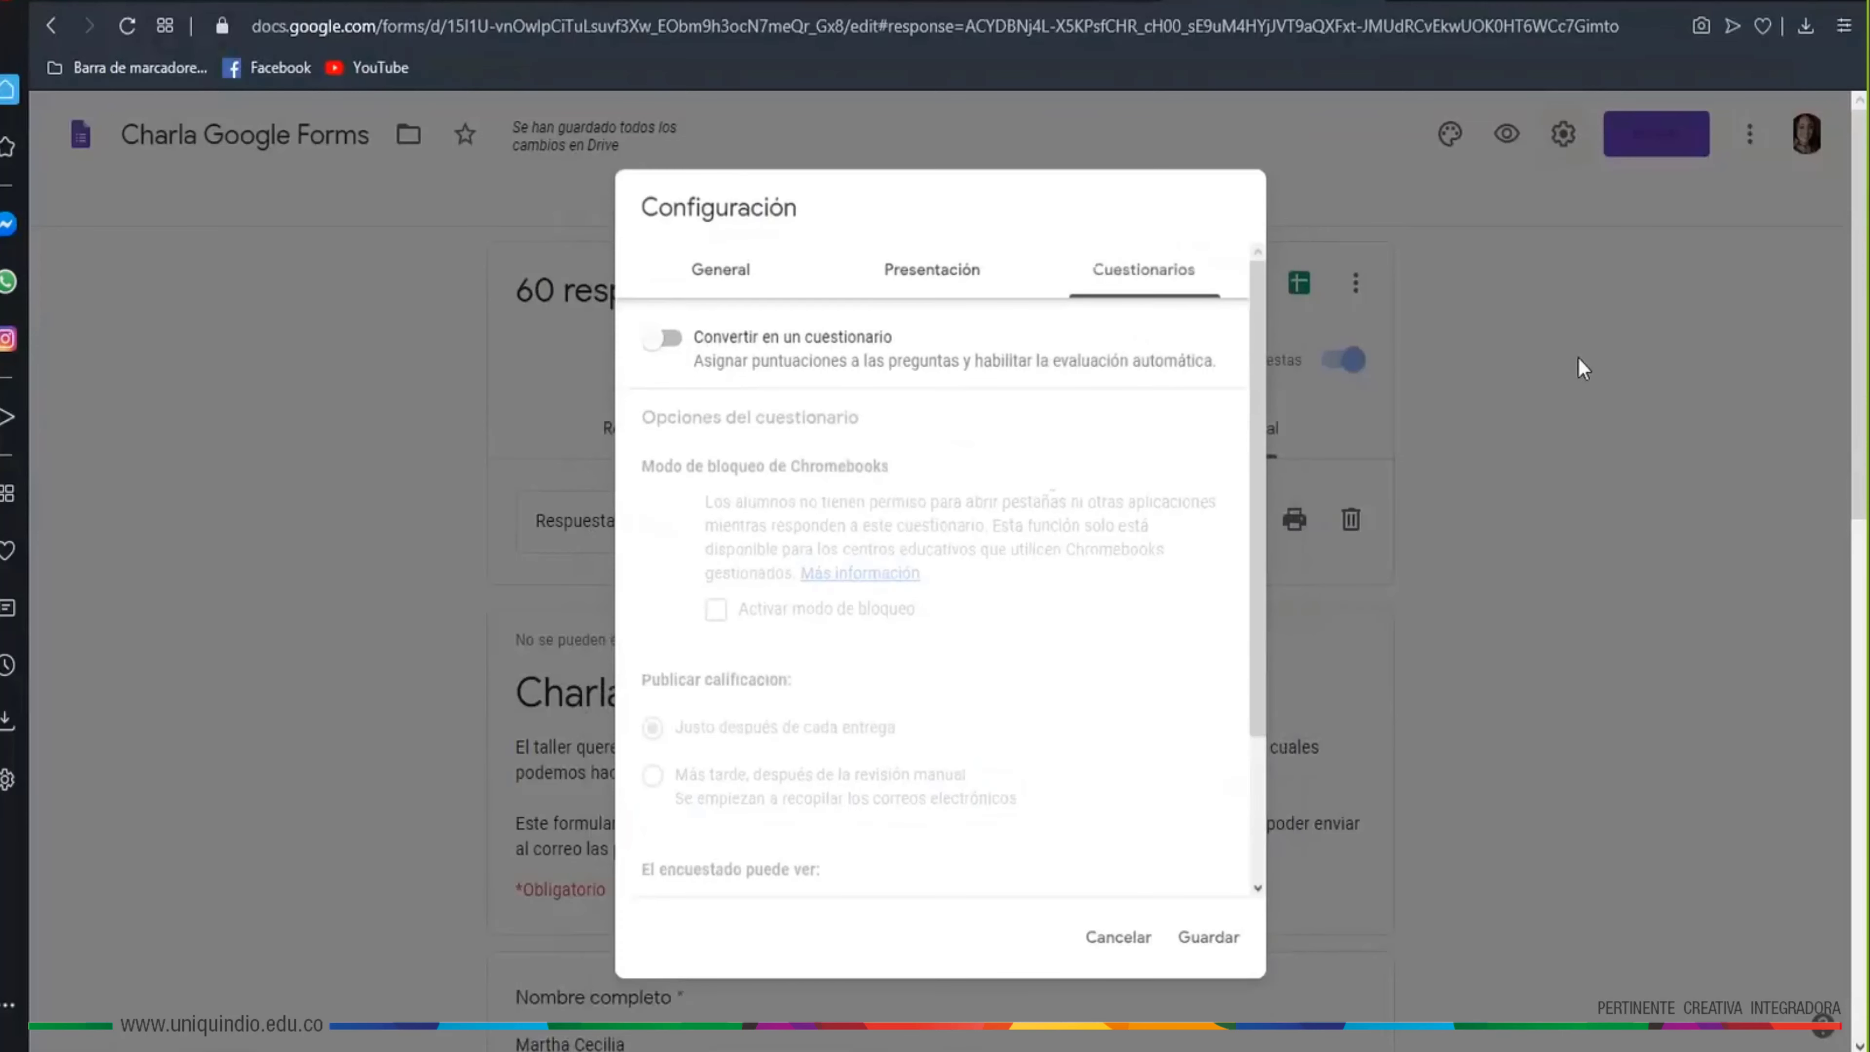
left_click(1577, 357)
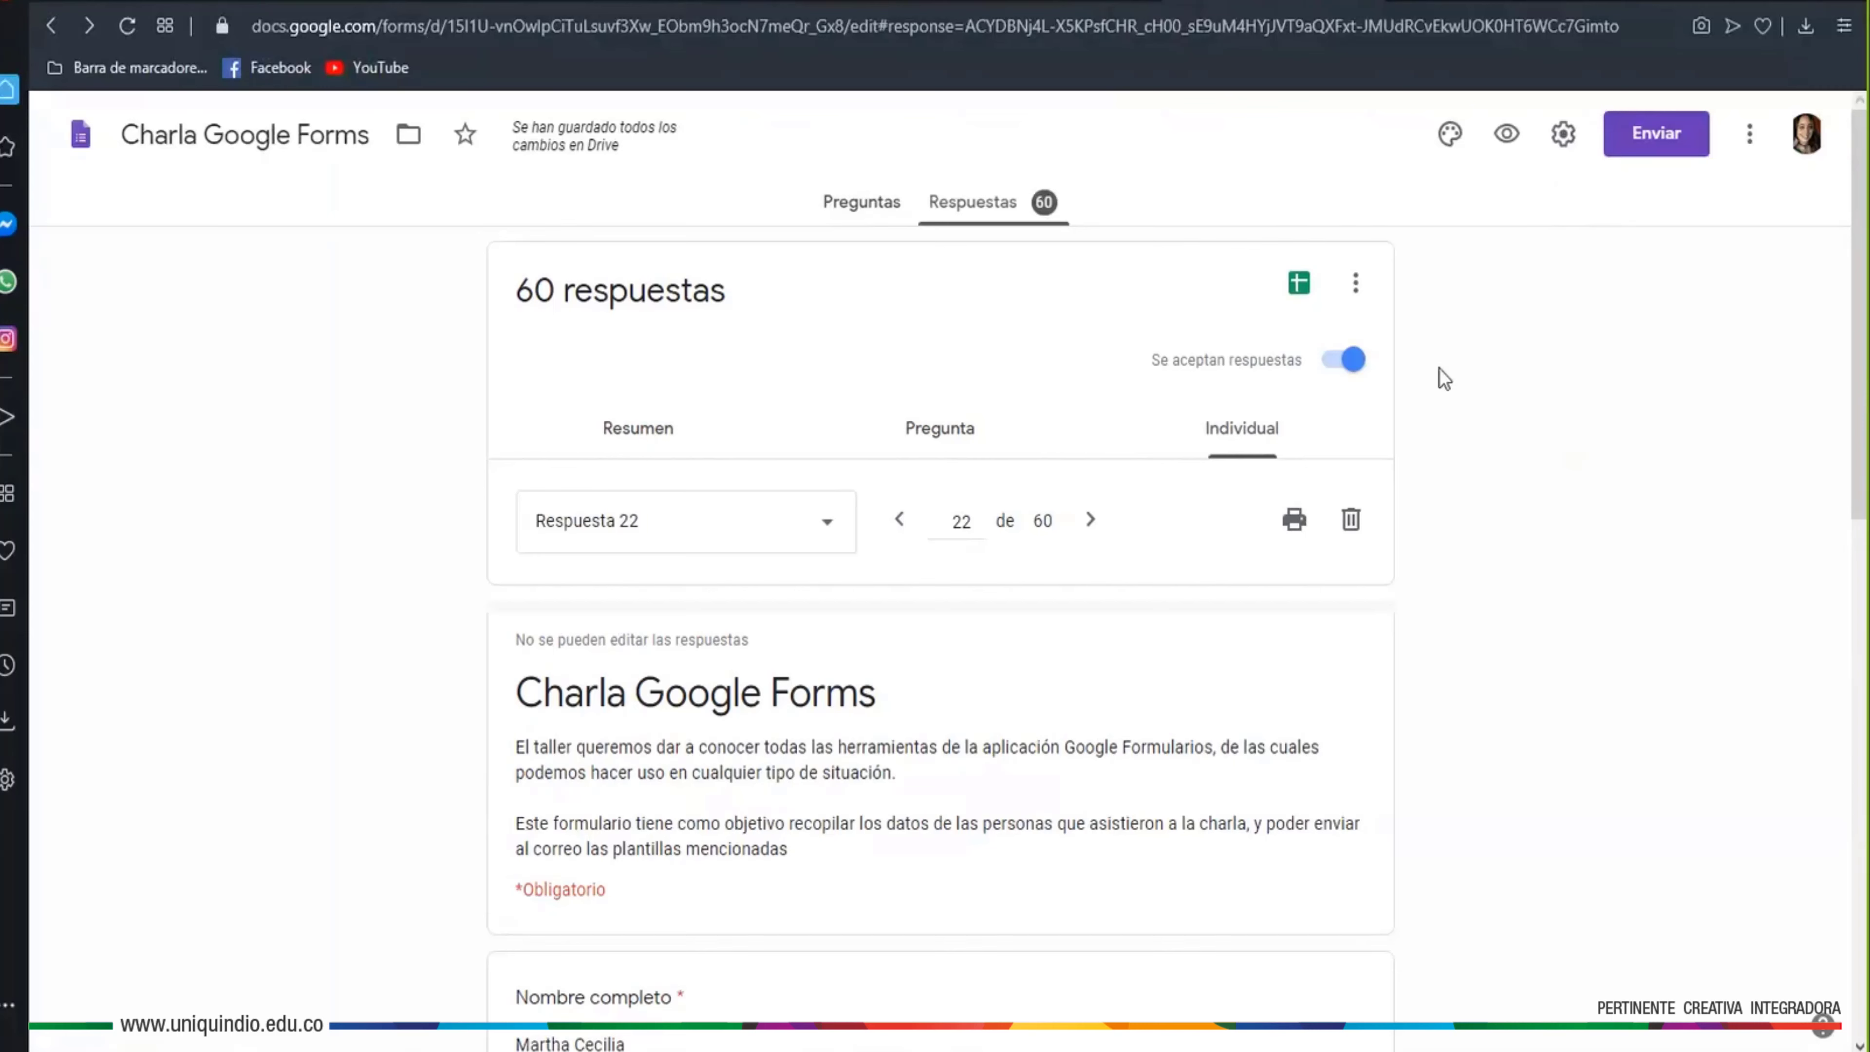
left_click(821, 3)
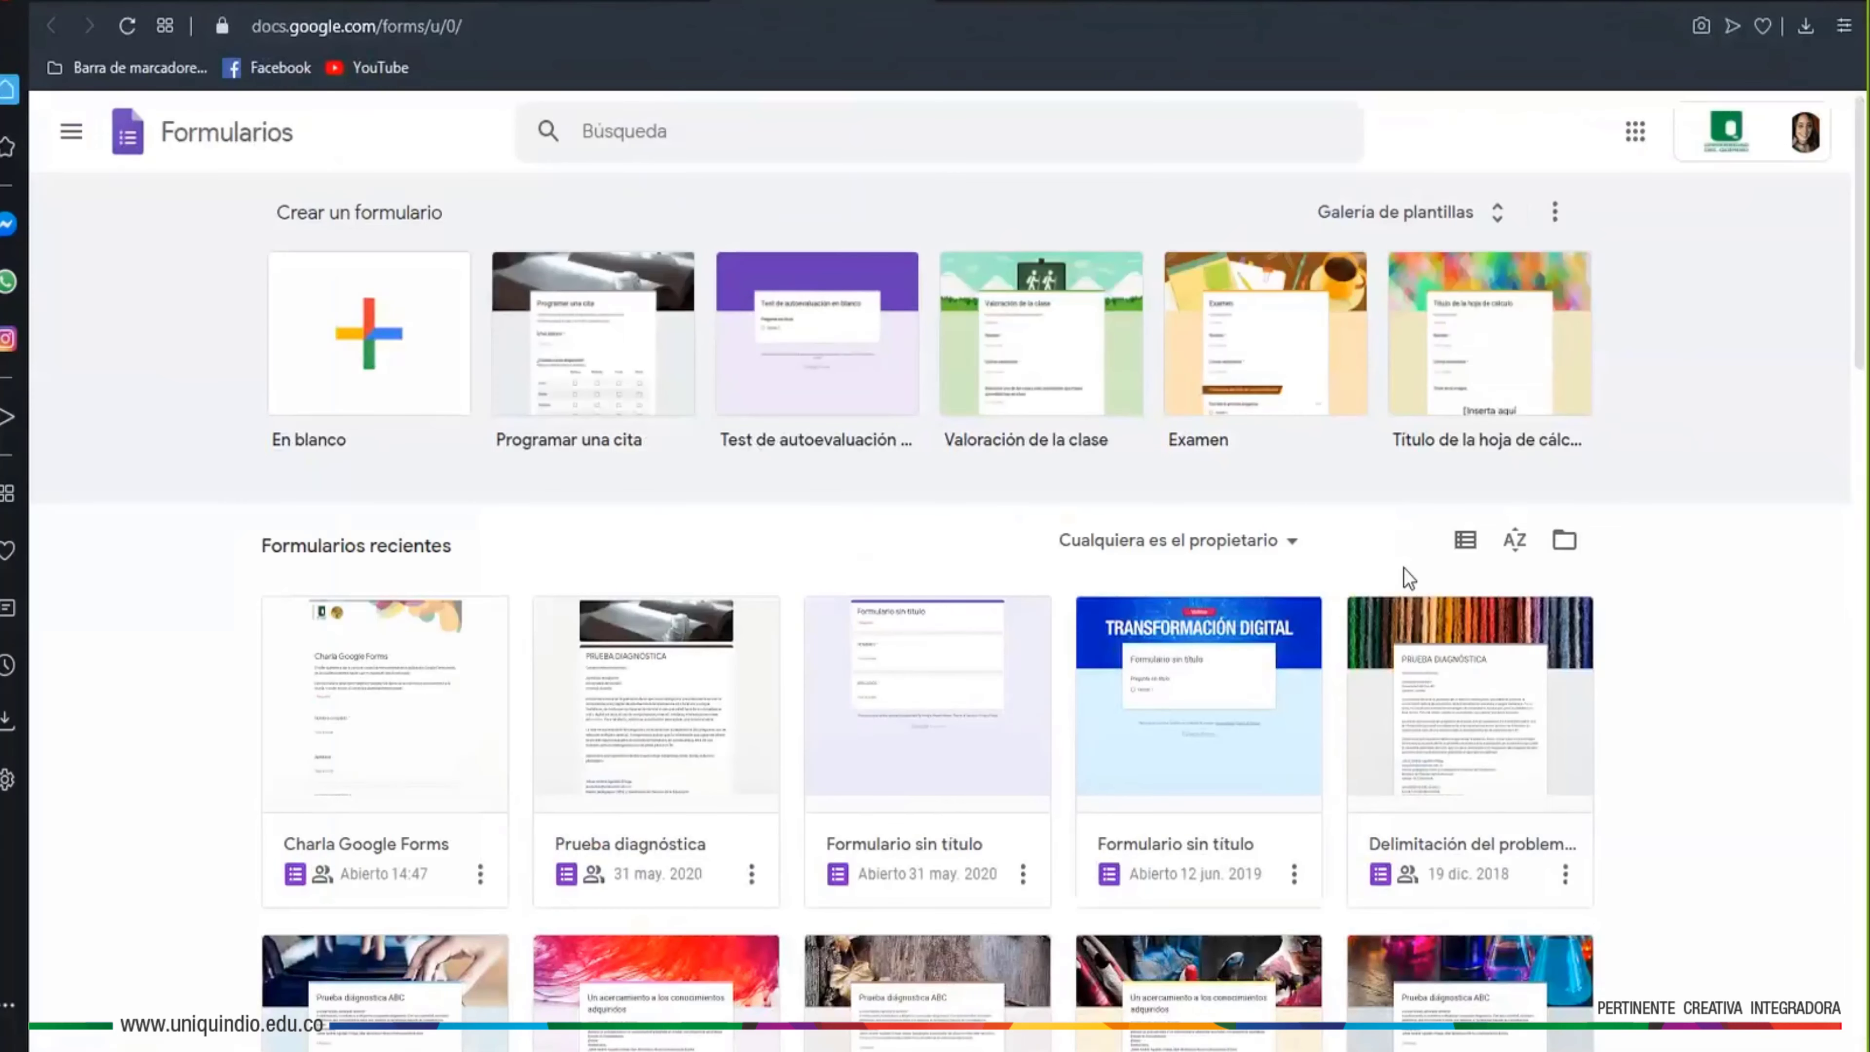
Open Prueba diagnóstica and select its 'Quiero participar' multiple-choice question with Sí and No
left_click(676, 790)
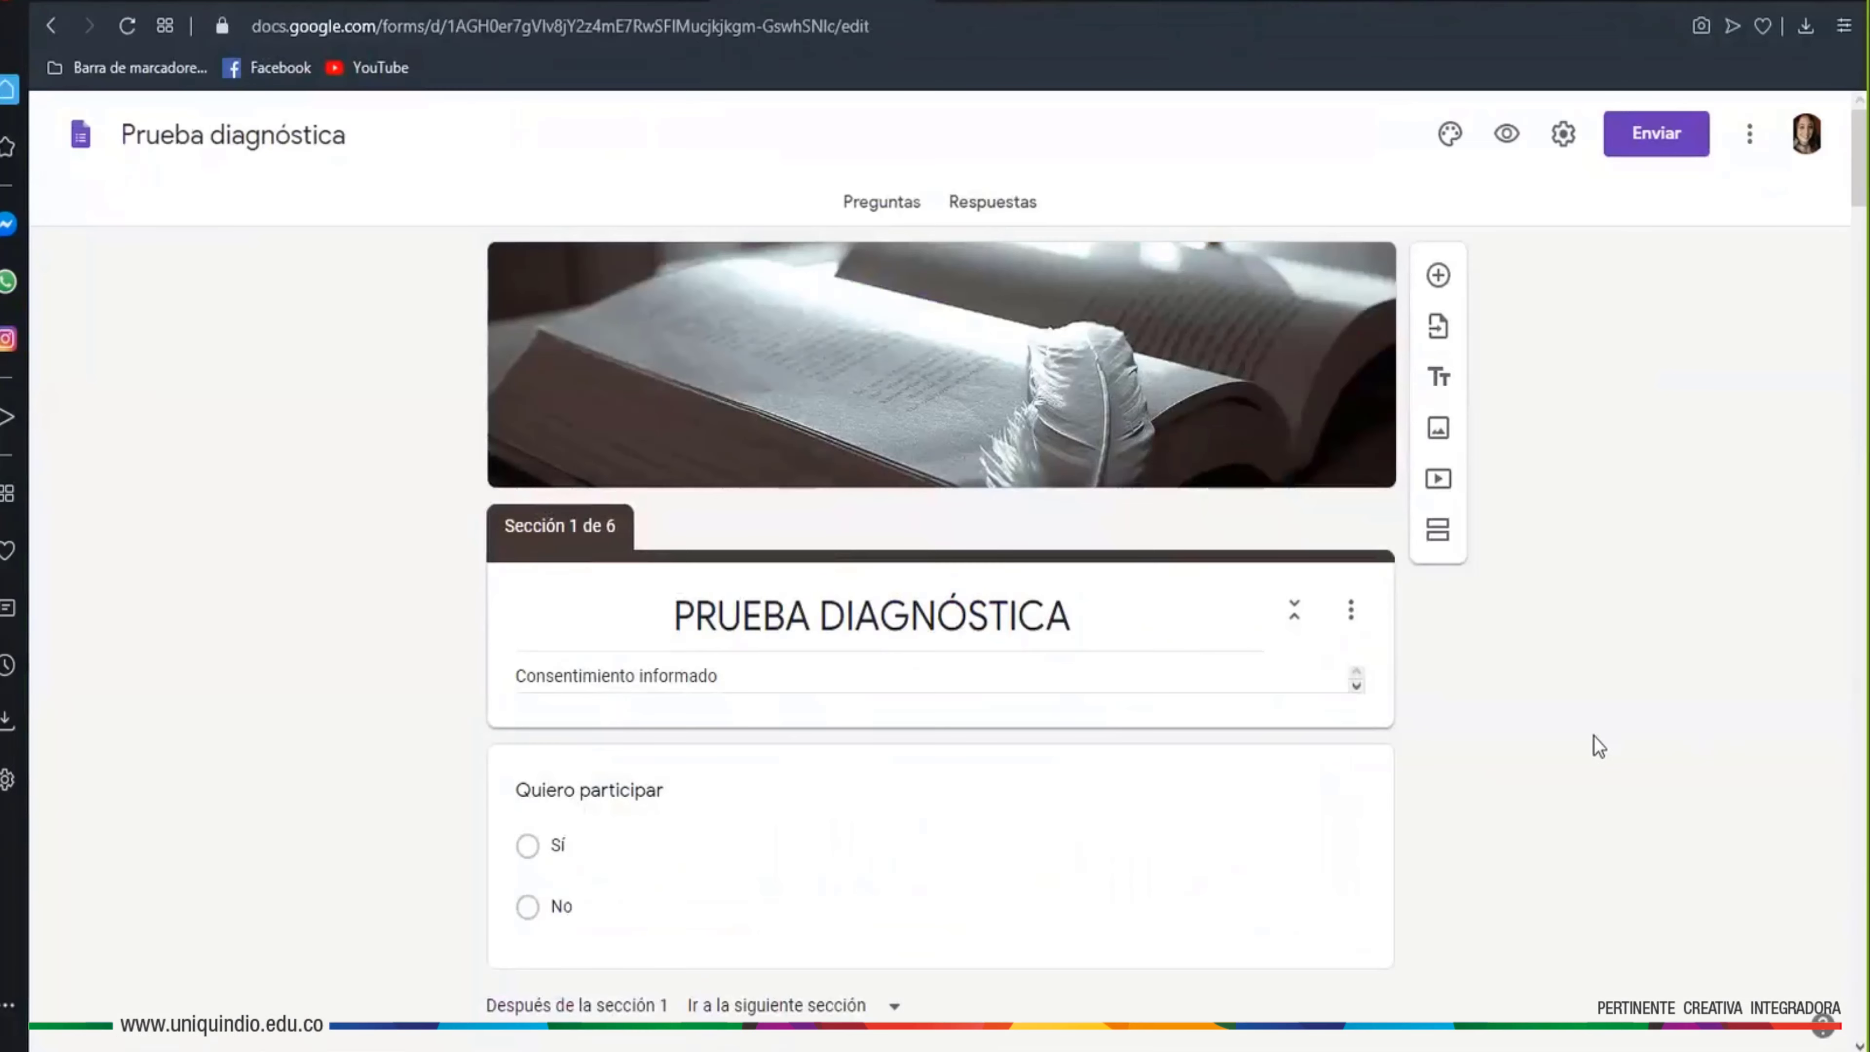
scroll(1543, 800, "up", 5)
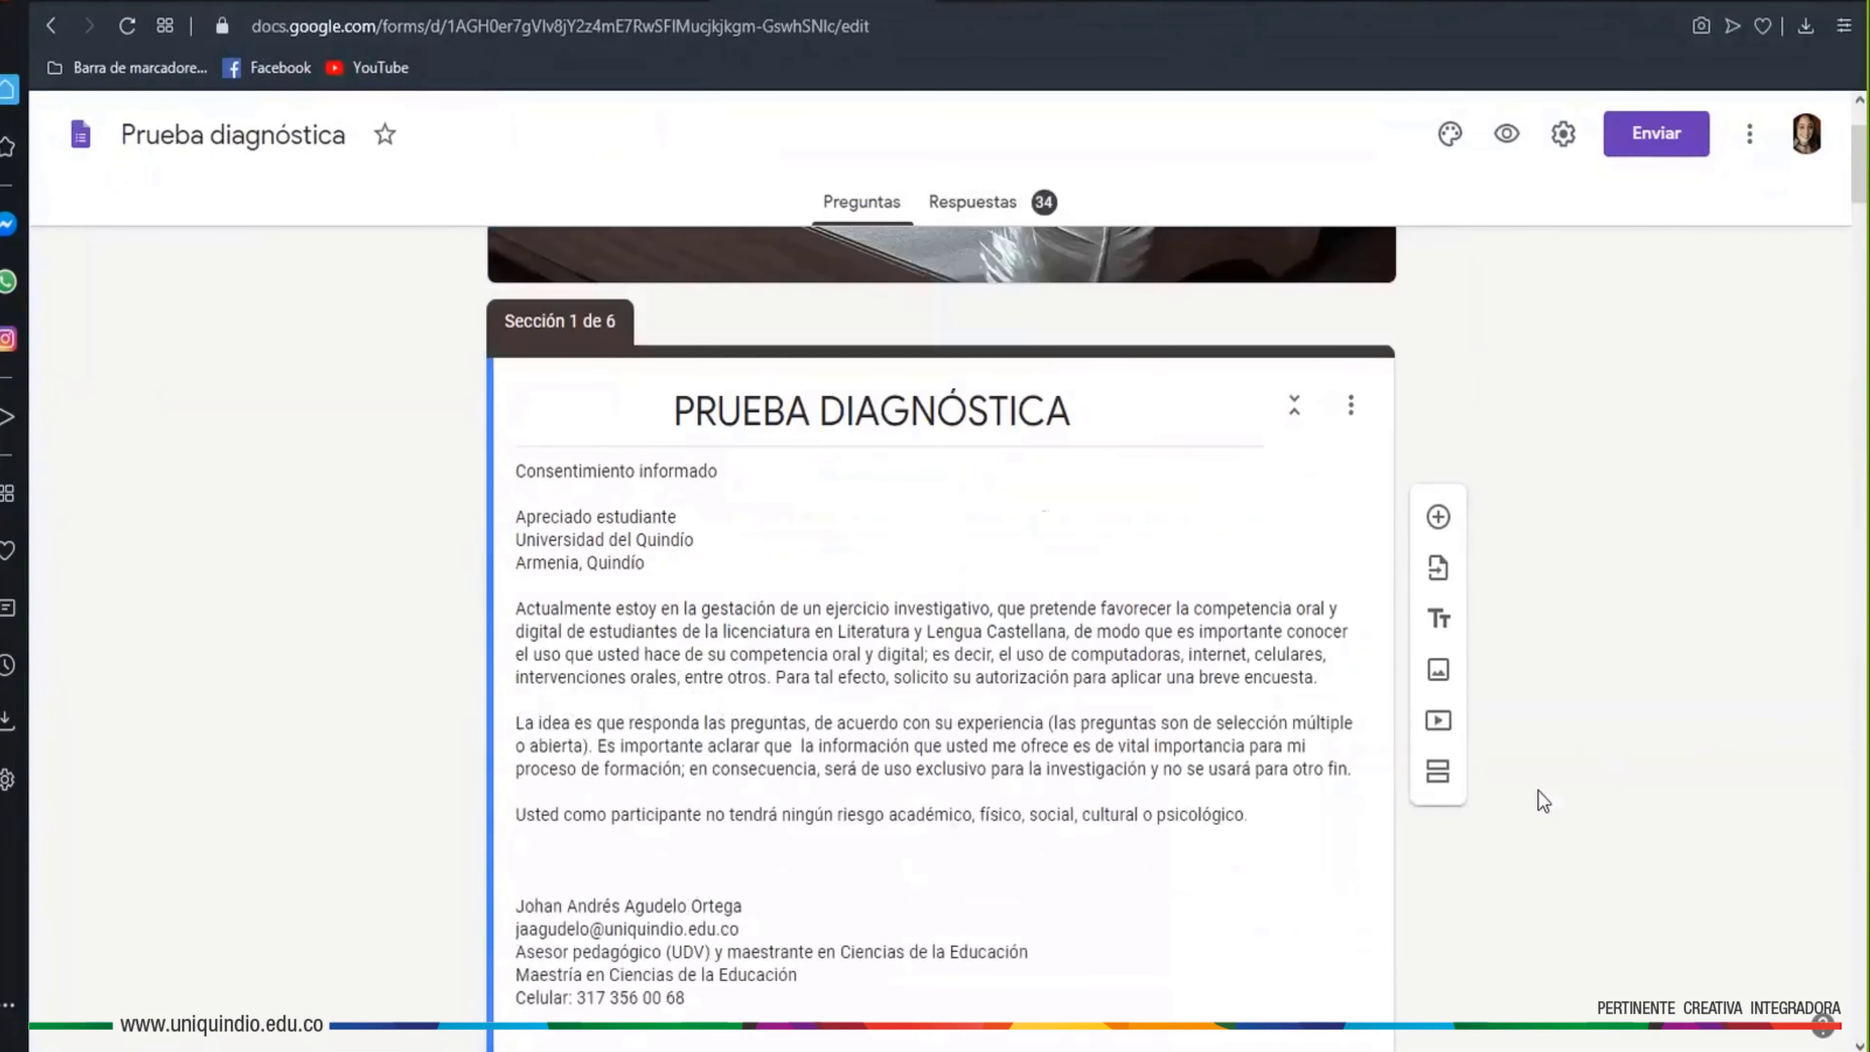
scroll(1534, 794, "down", 10)
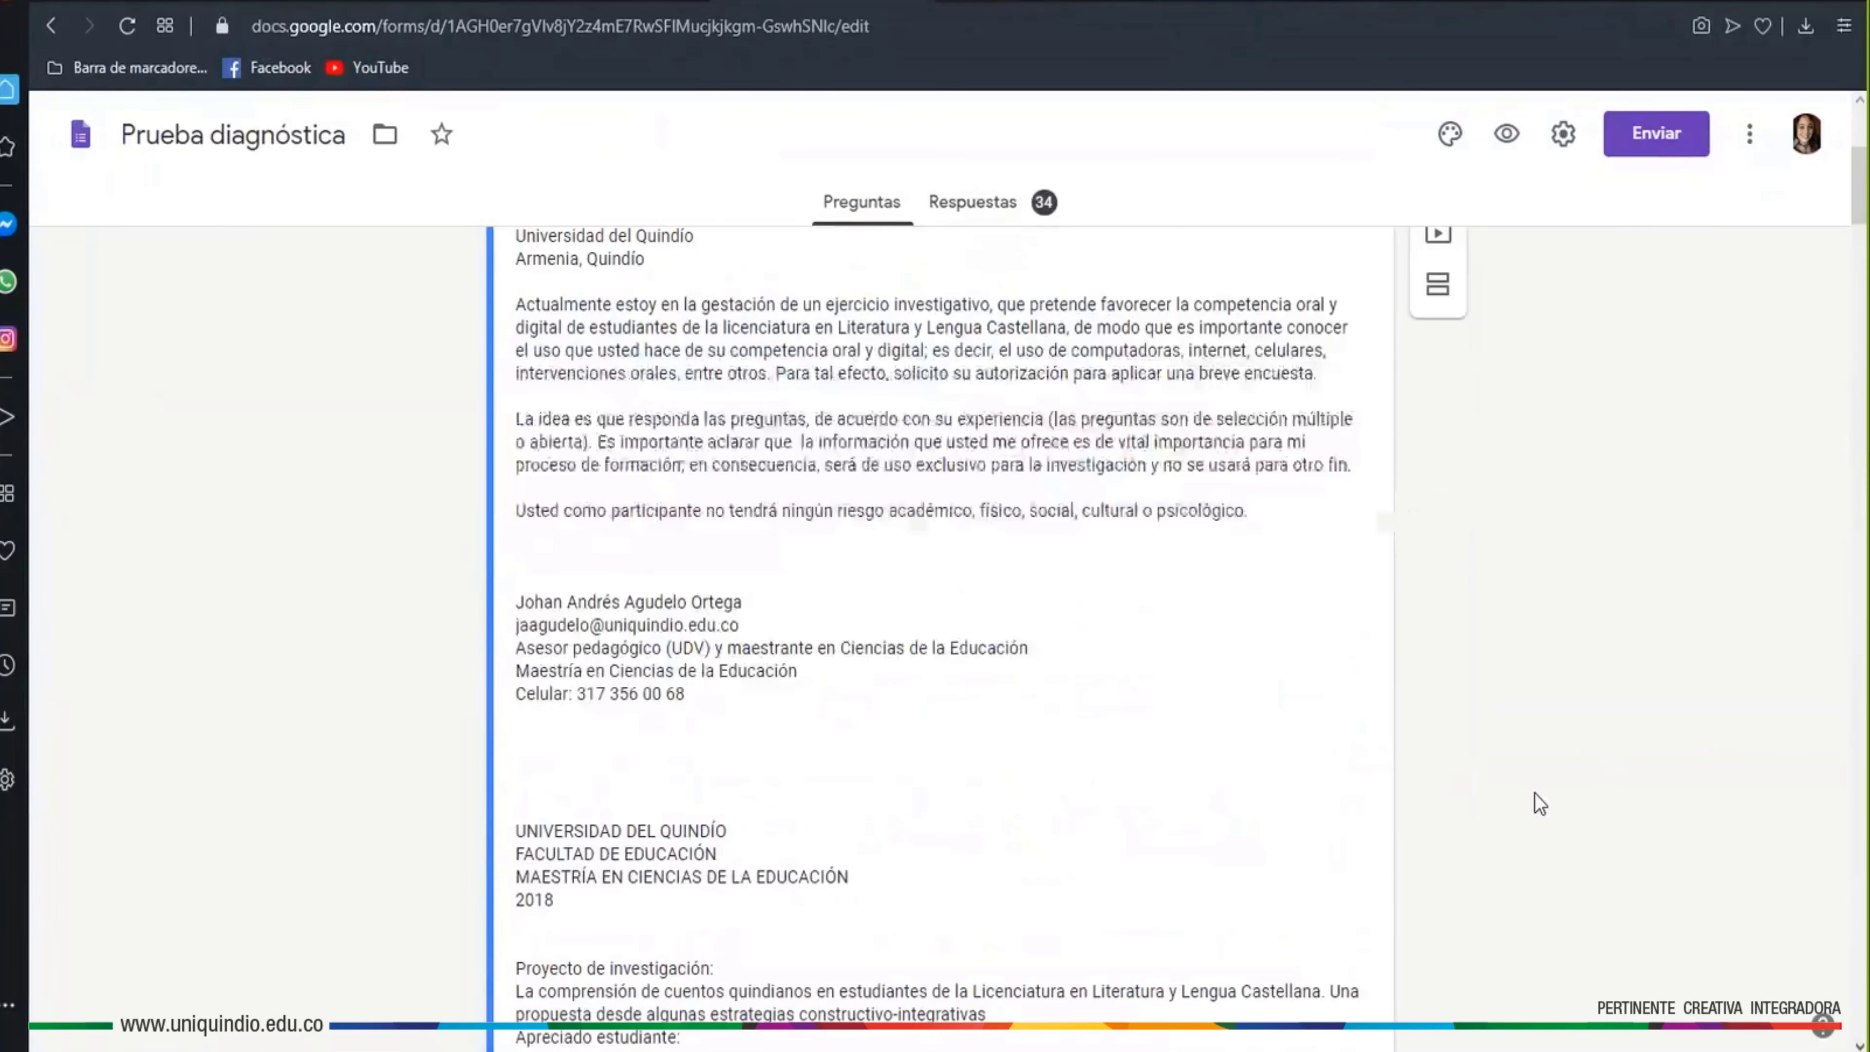
scroll(1534, 795, "down", 5)
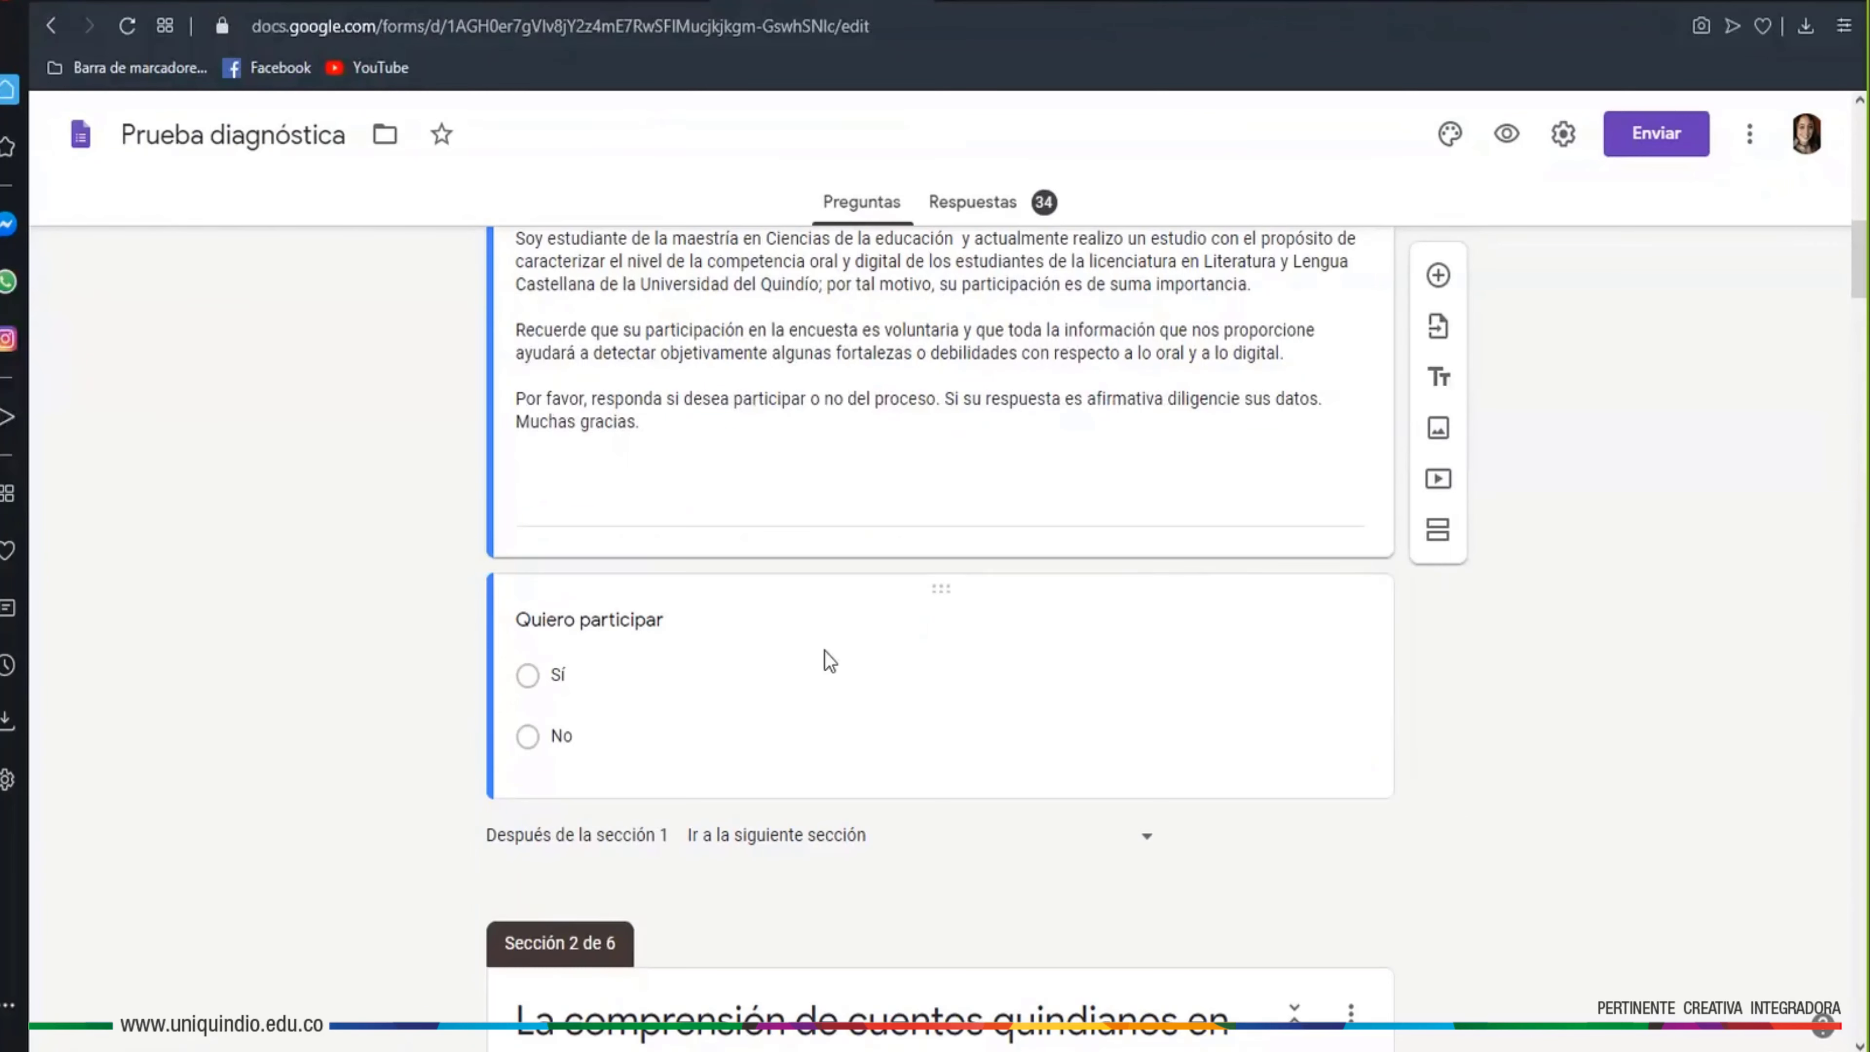
left_click(631, 619)
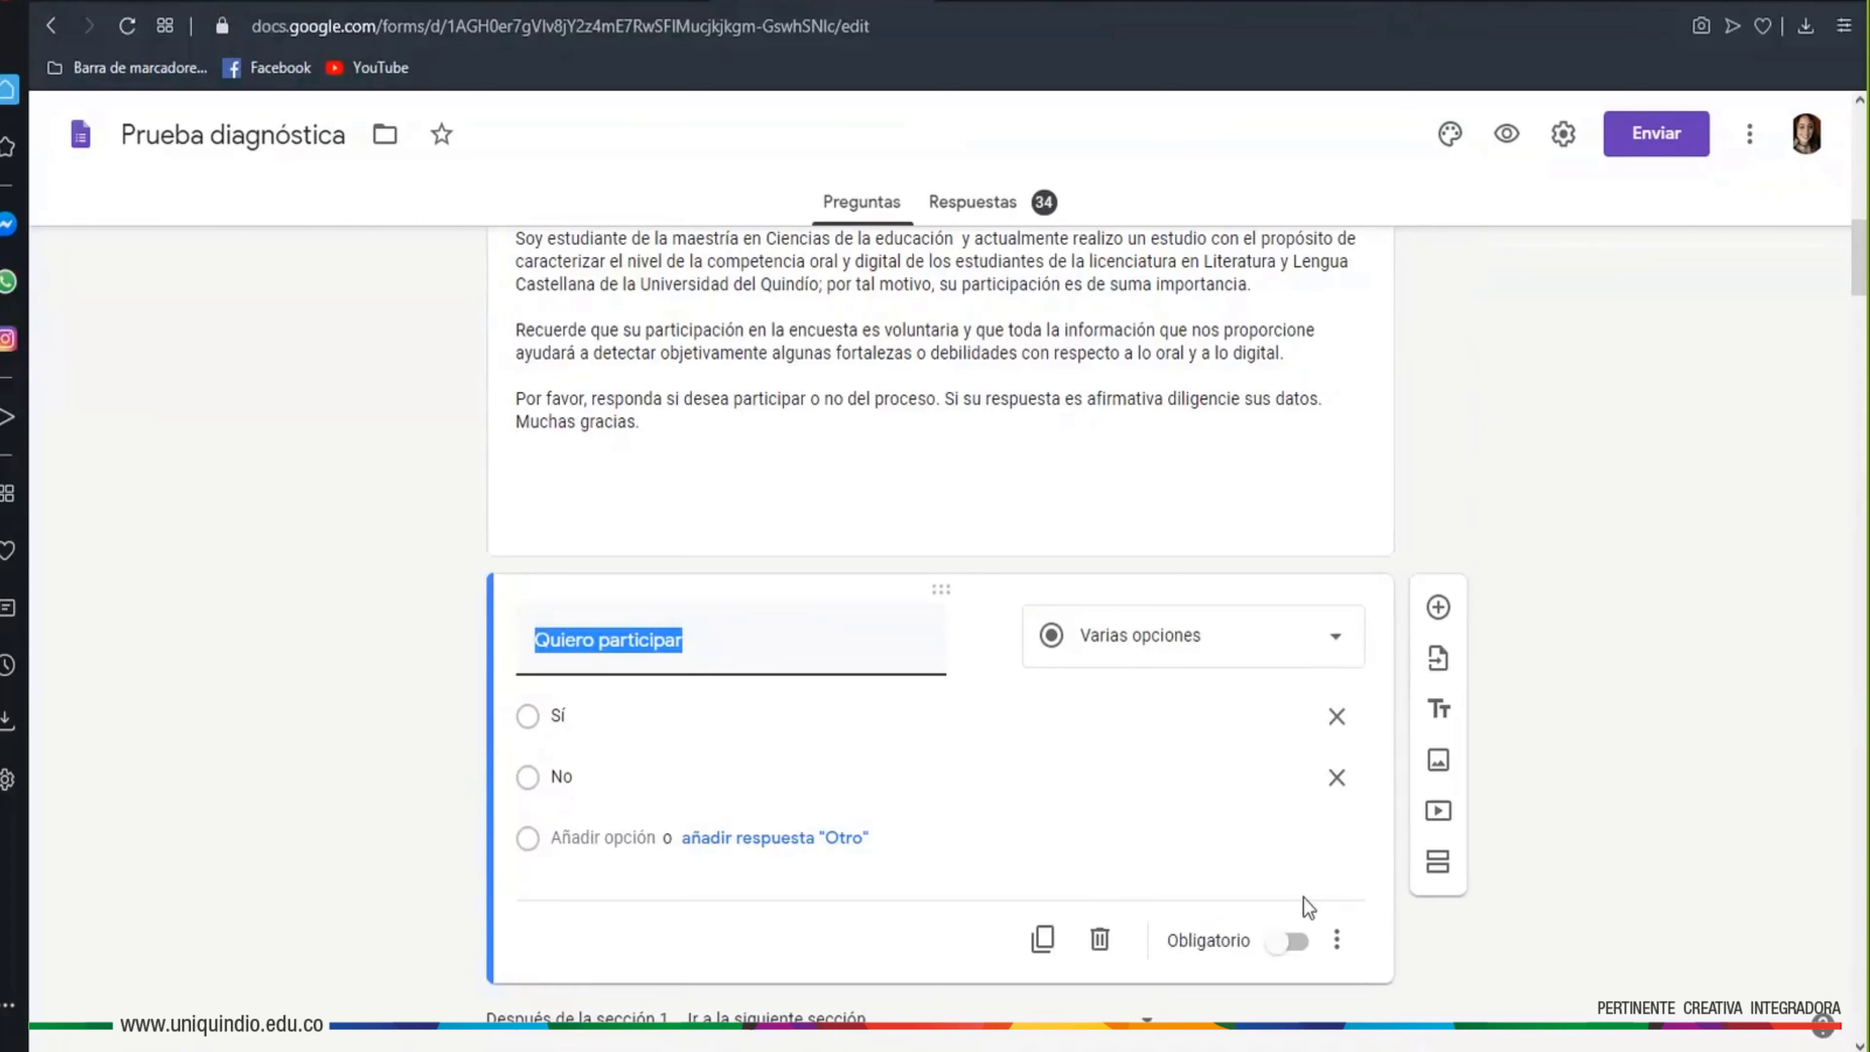
Make 'Quiero participar' a required question
left_click(1338, 940)
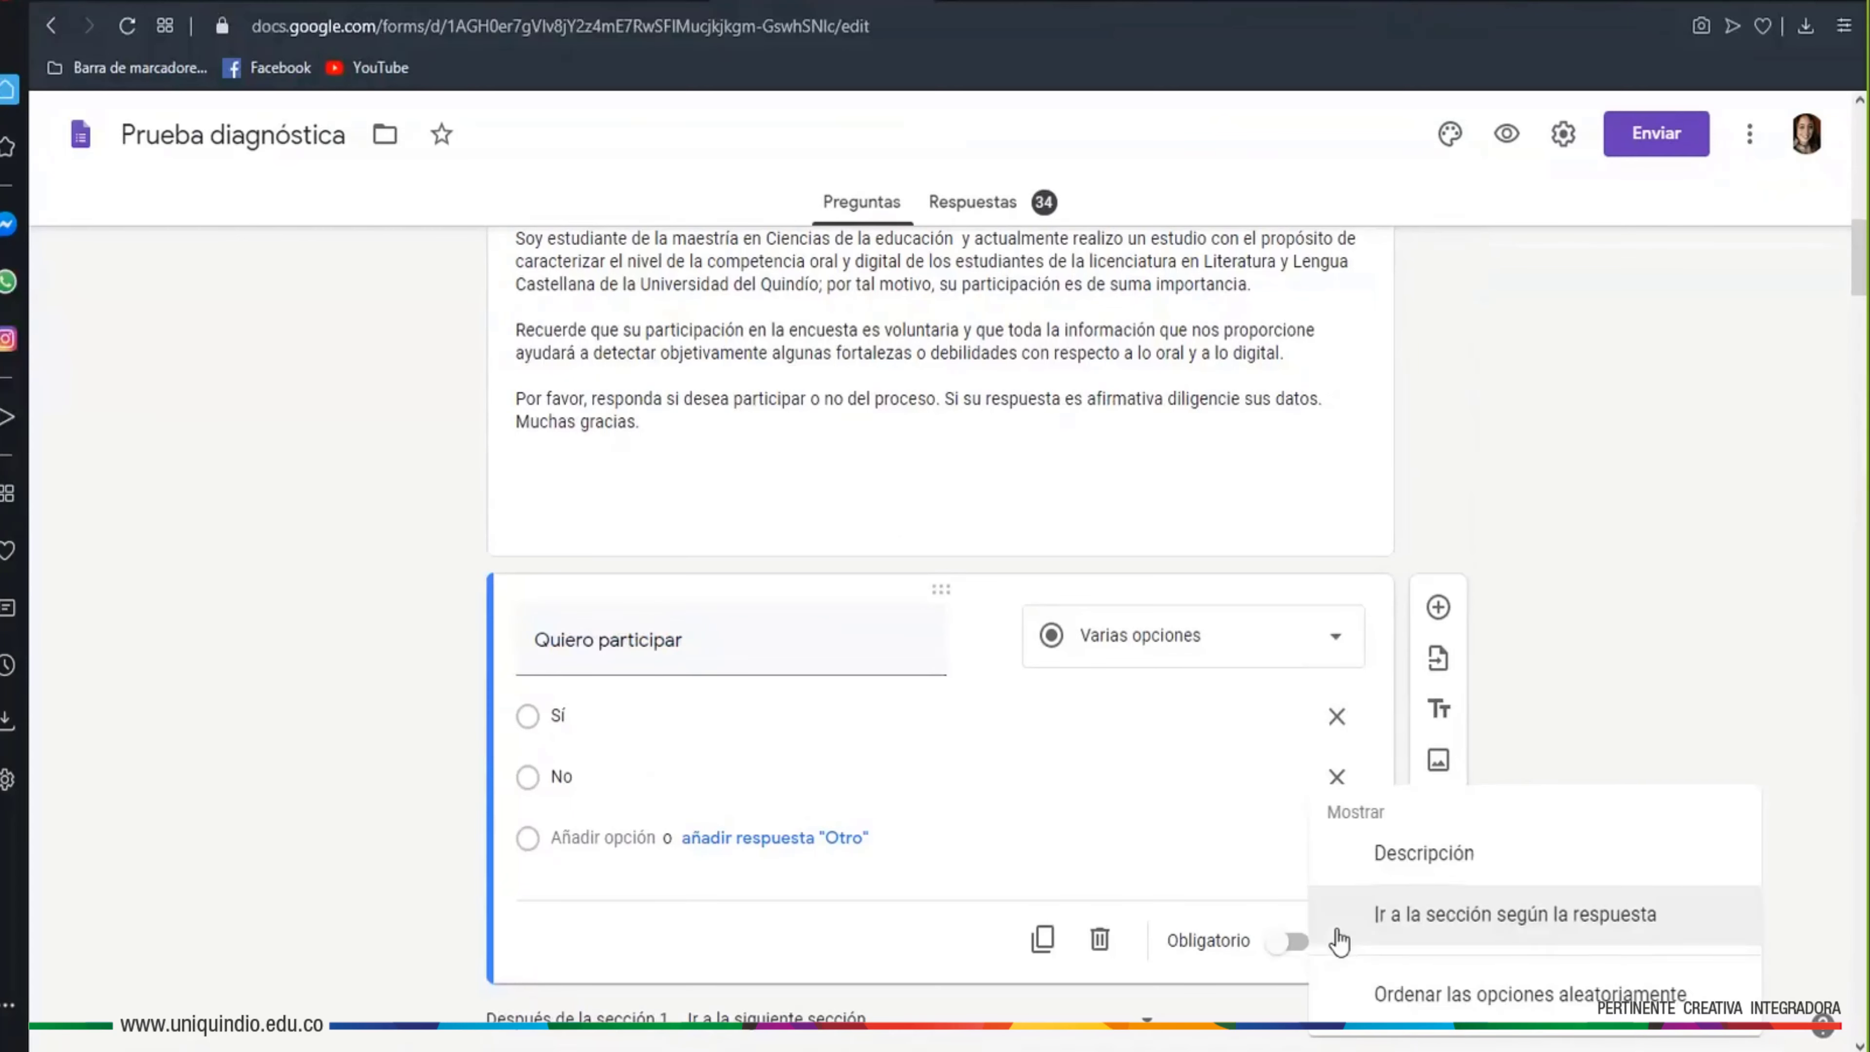
left_click(1226, 858)
left_click(1033, 768)
left_click(1041, 845)
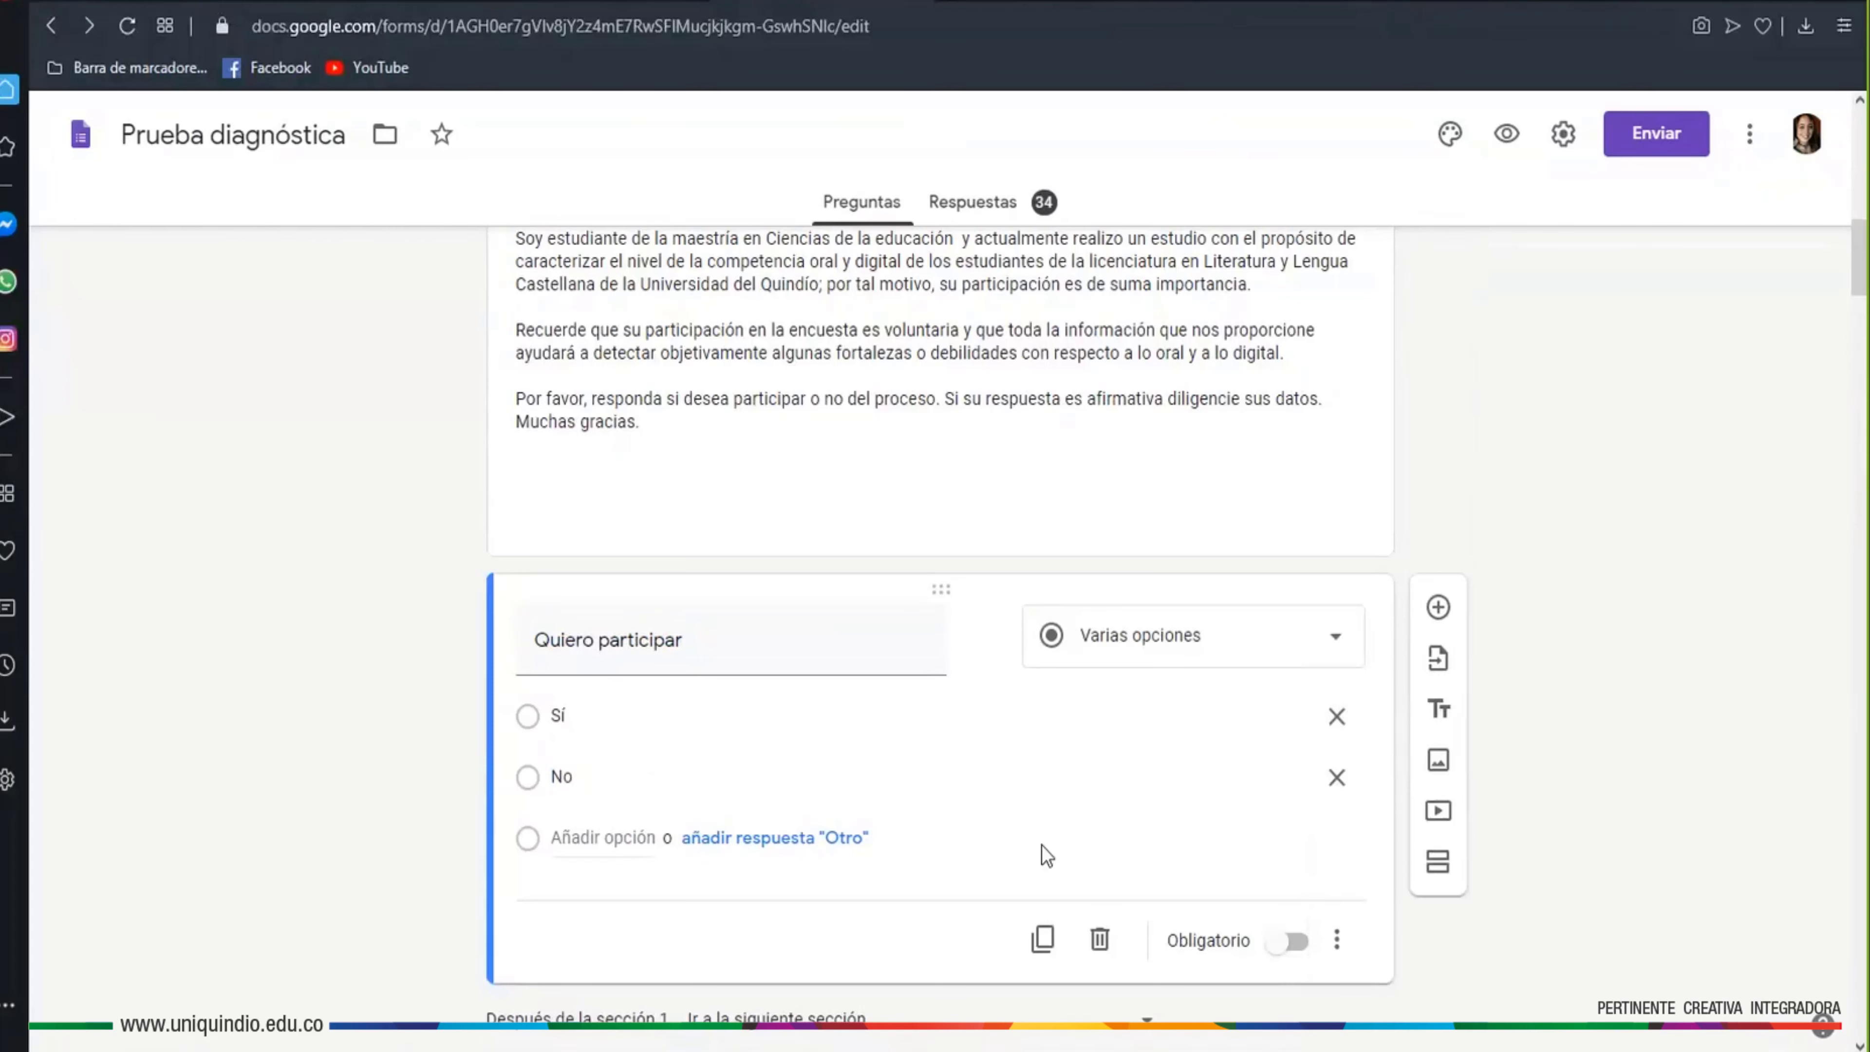
left_click(1336, 942)
left_click(1333, 948)
left_click(1293, 942)
Route No answers to 'Enviar formulario' using section-based navigation, with Sí going to the next section
left_click(1336, 945)
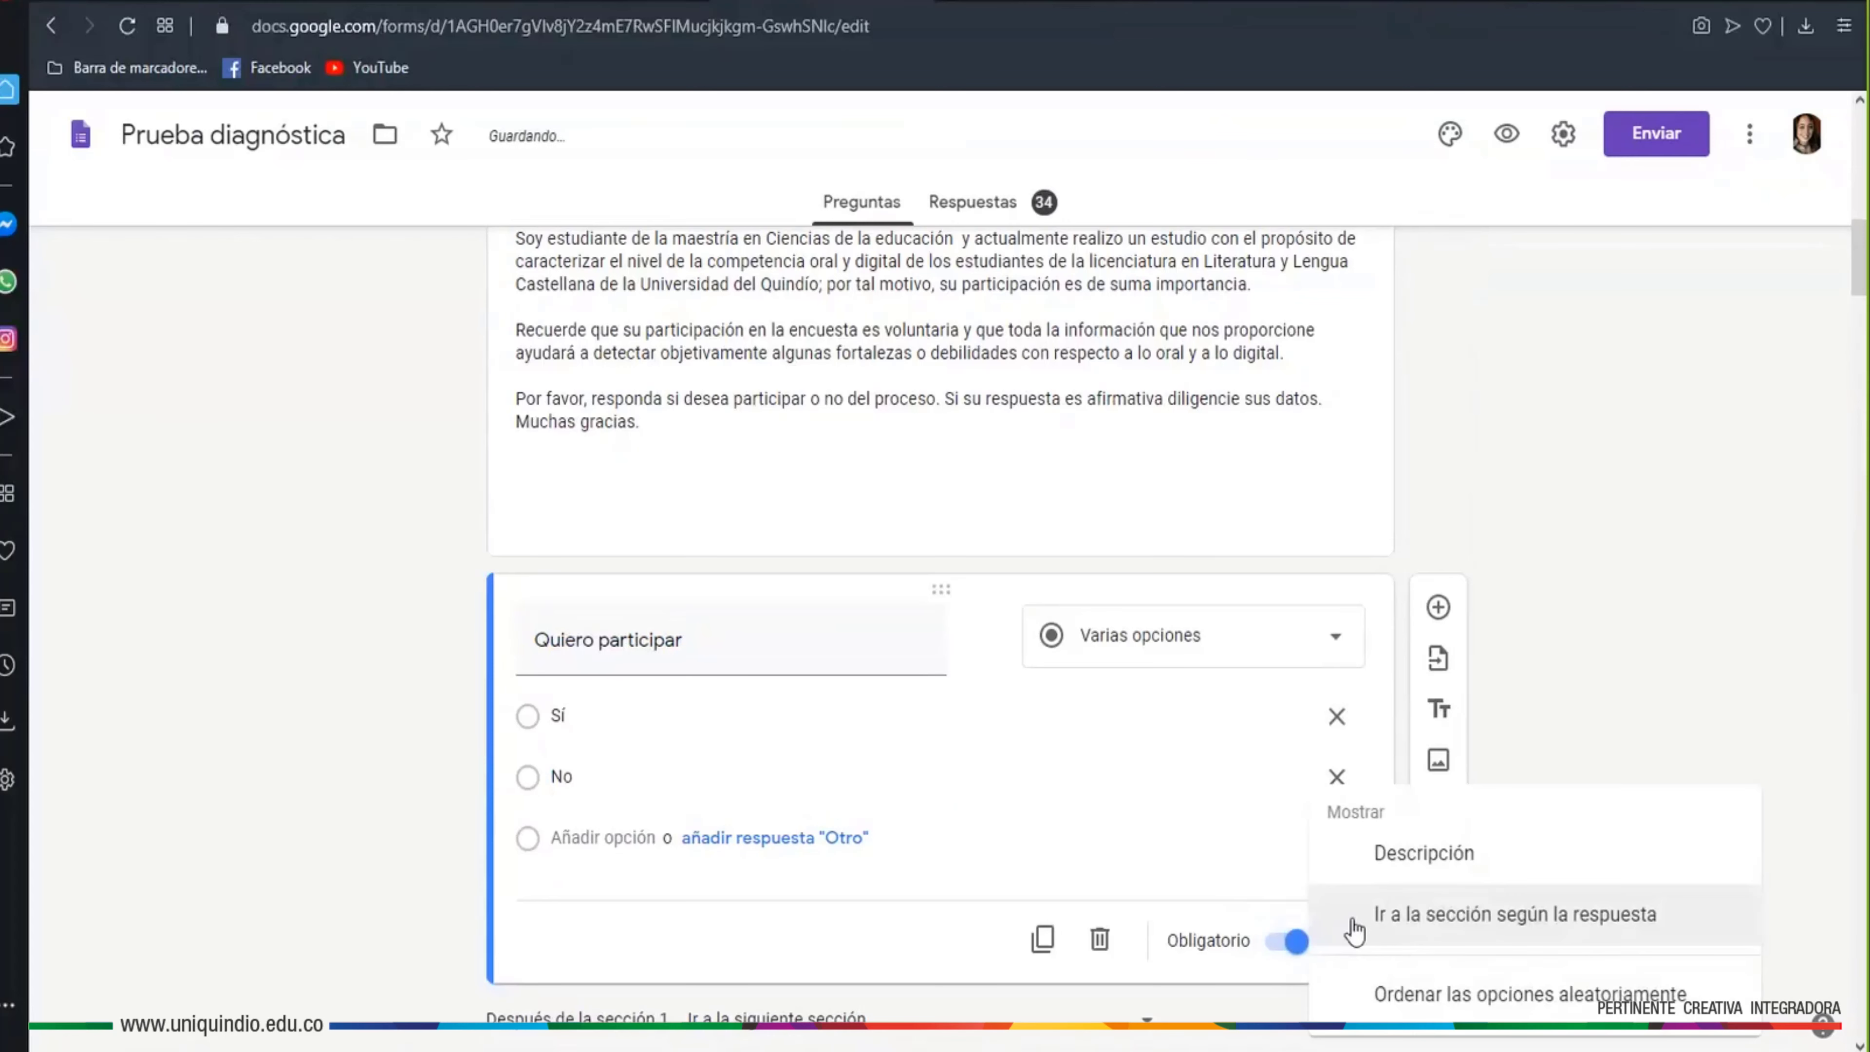
left_click(1386, 922)
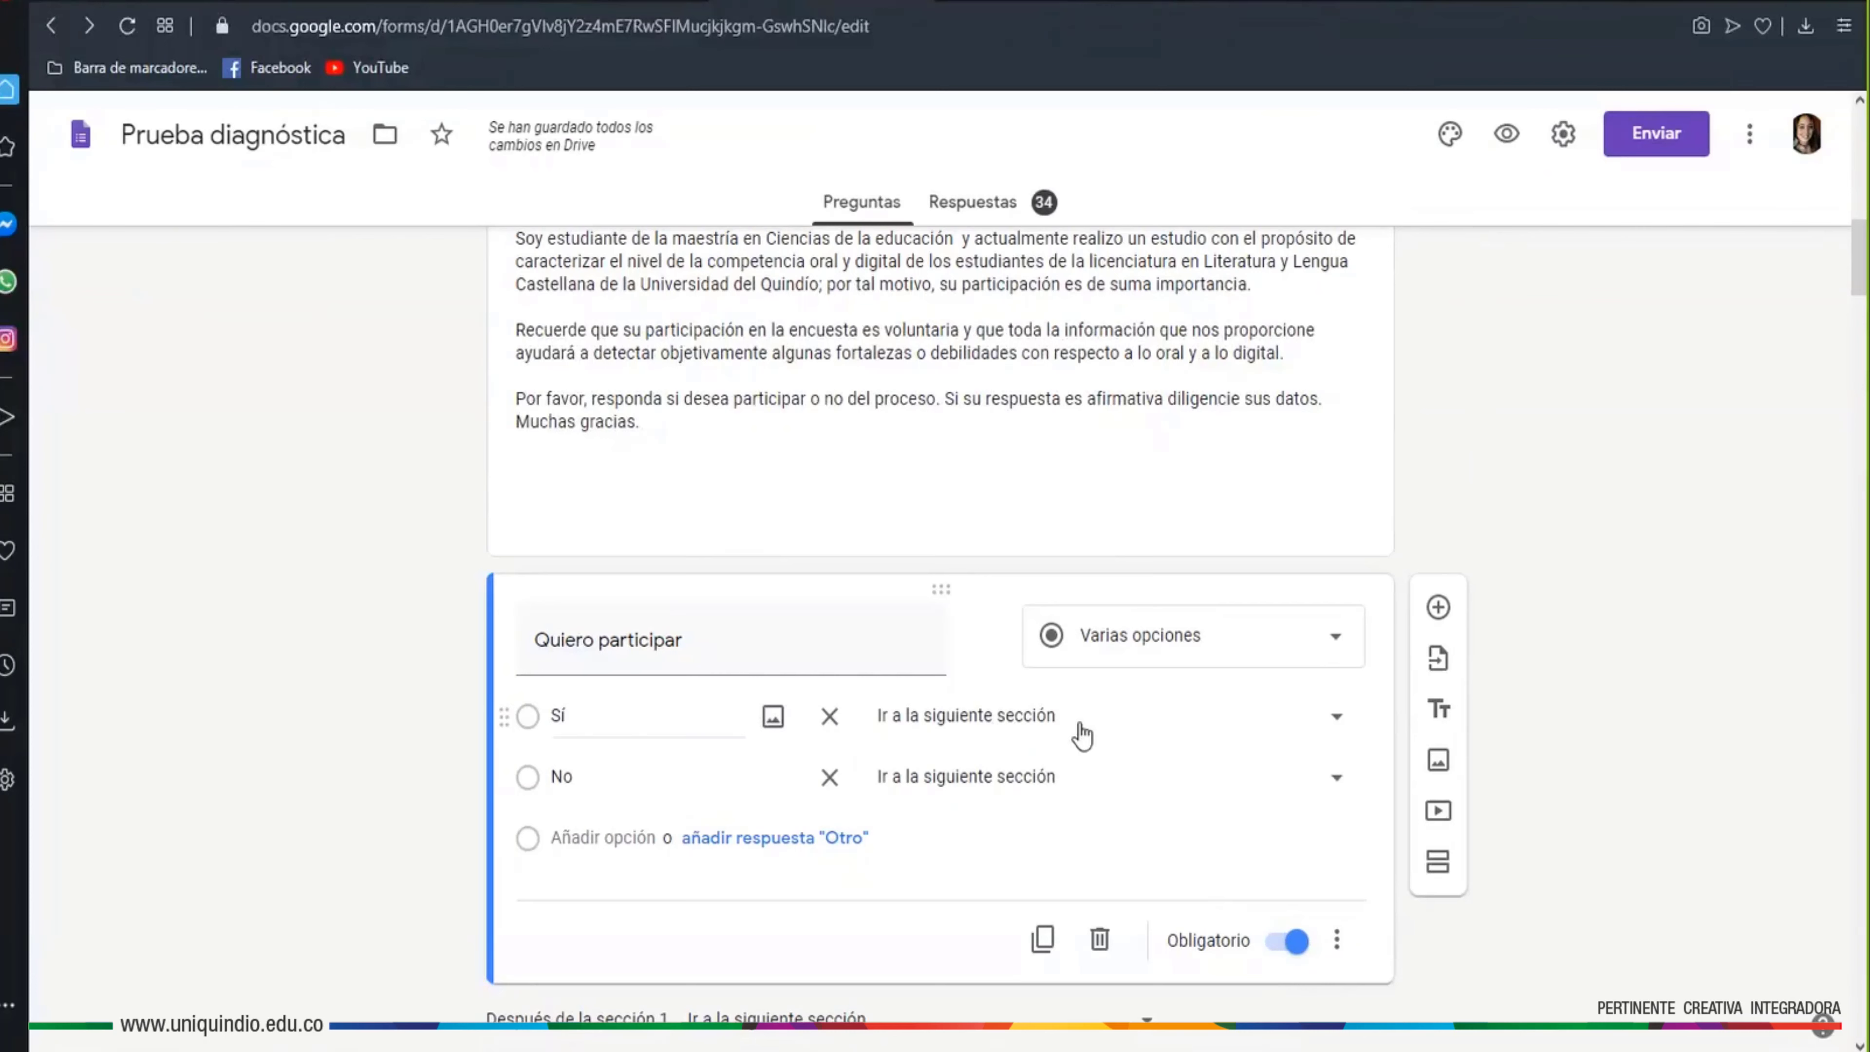
left_click(1336, 781)
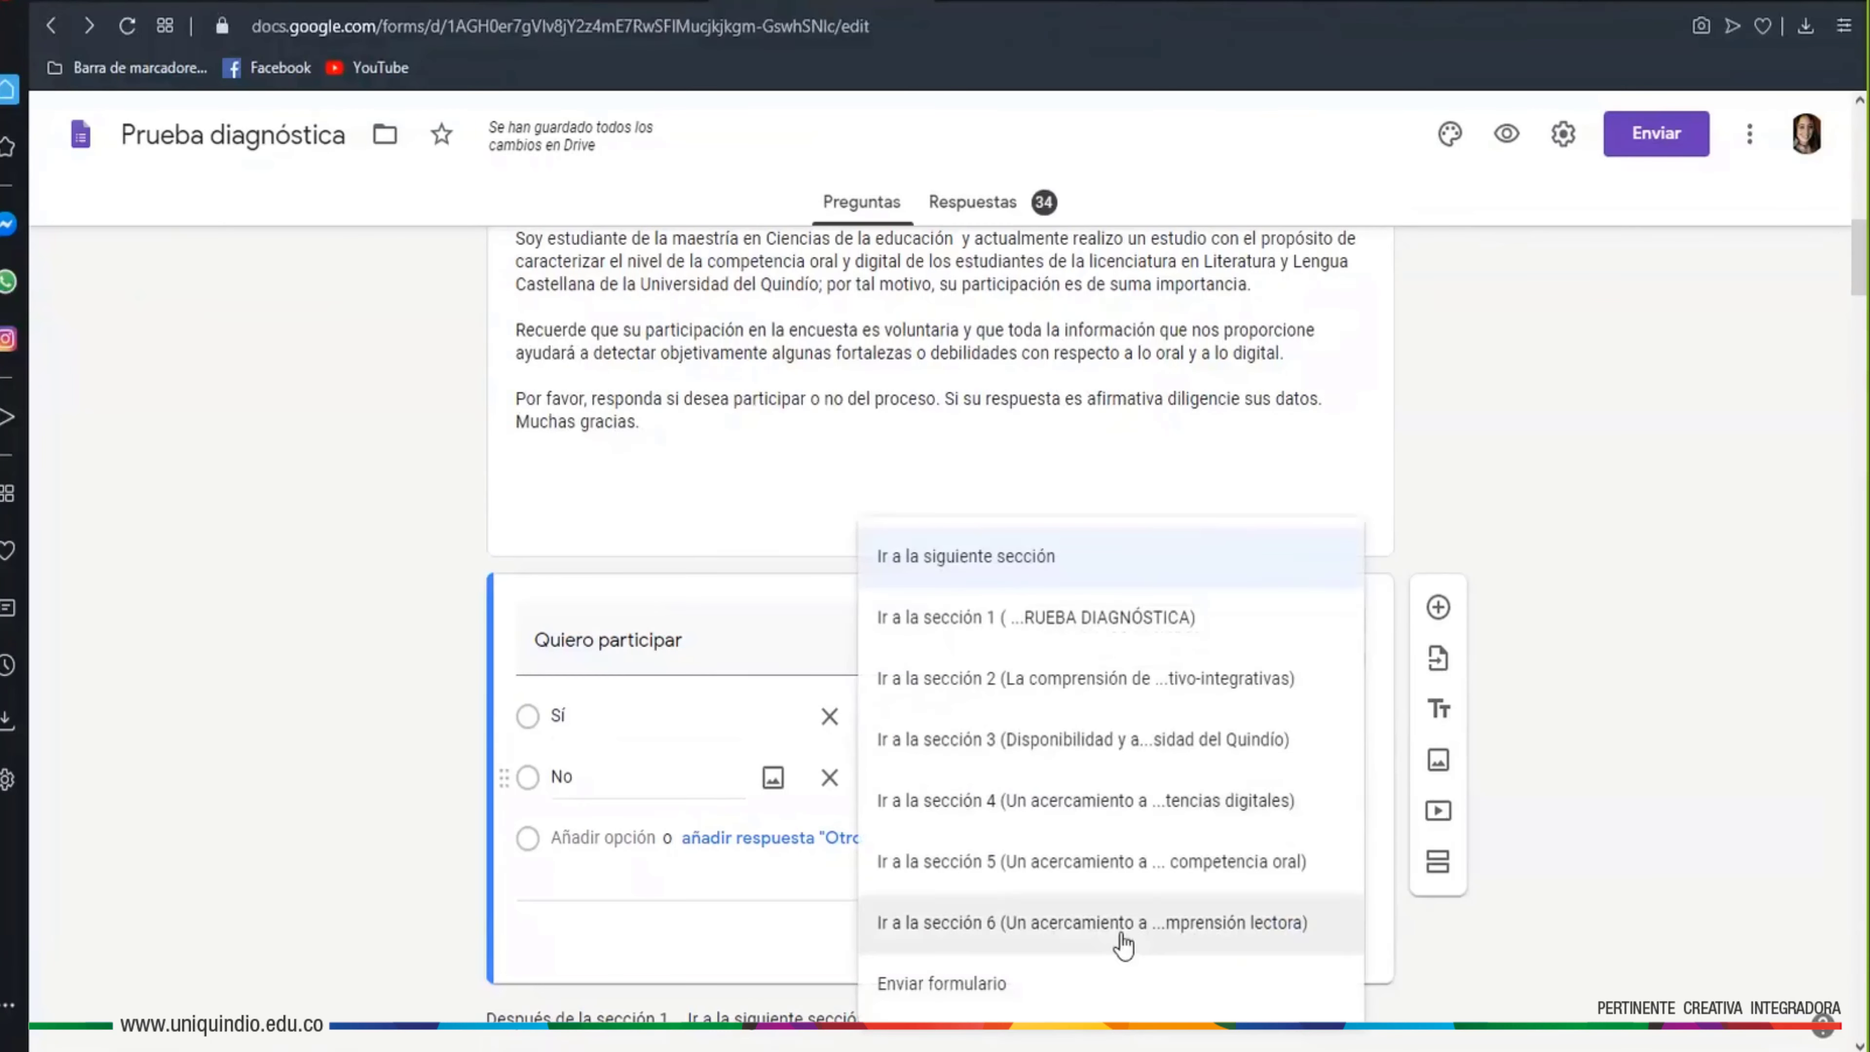
left_click(983, 991)
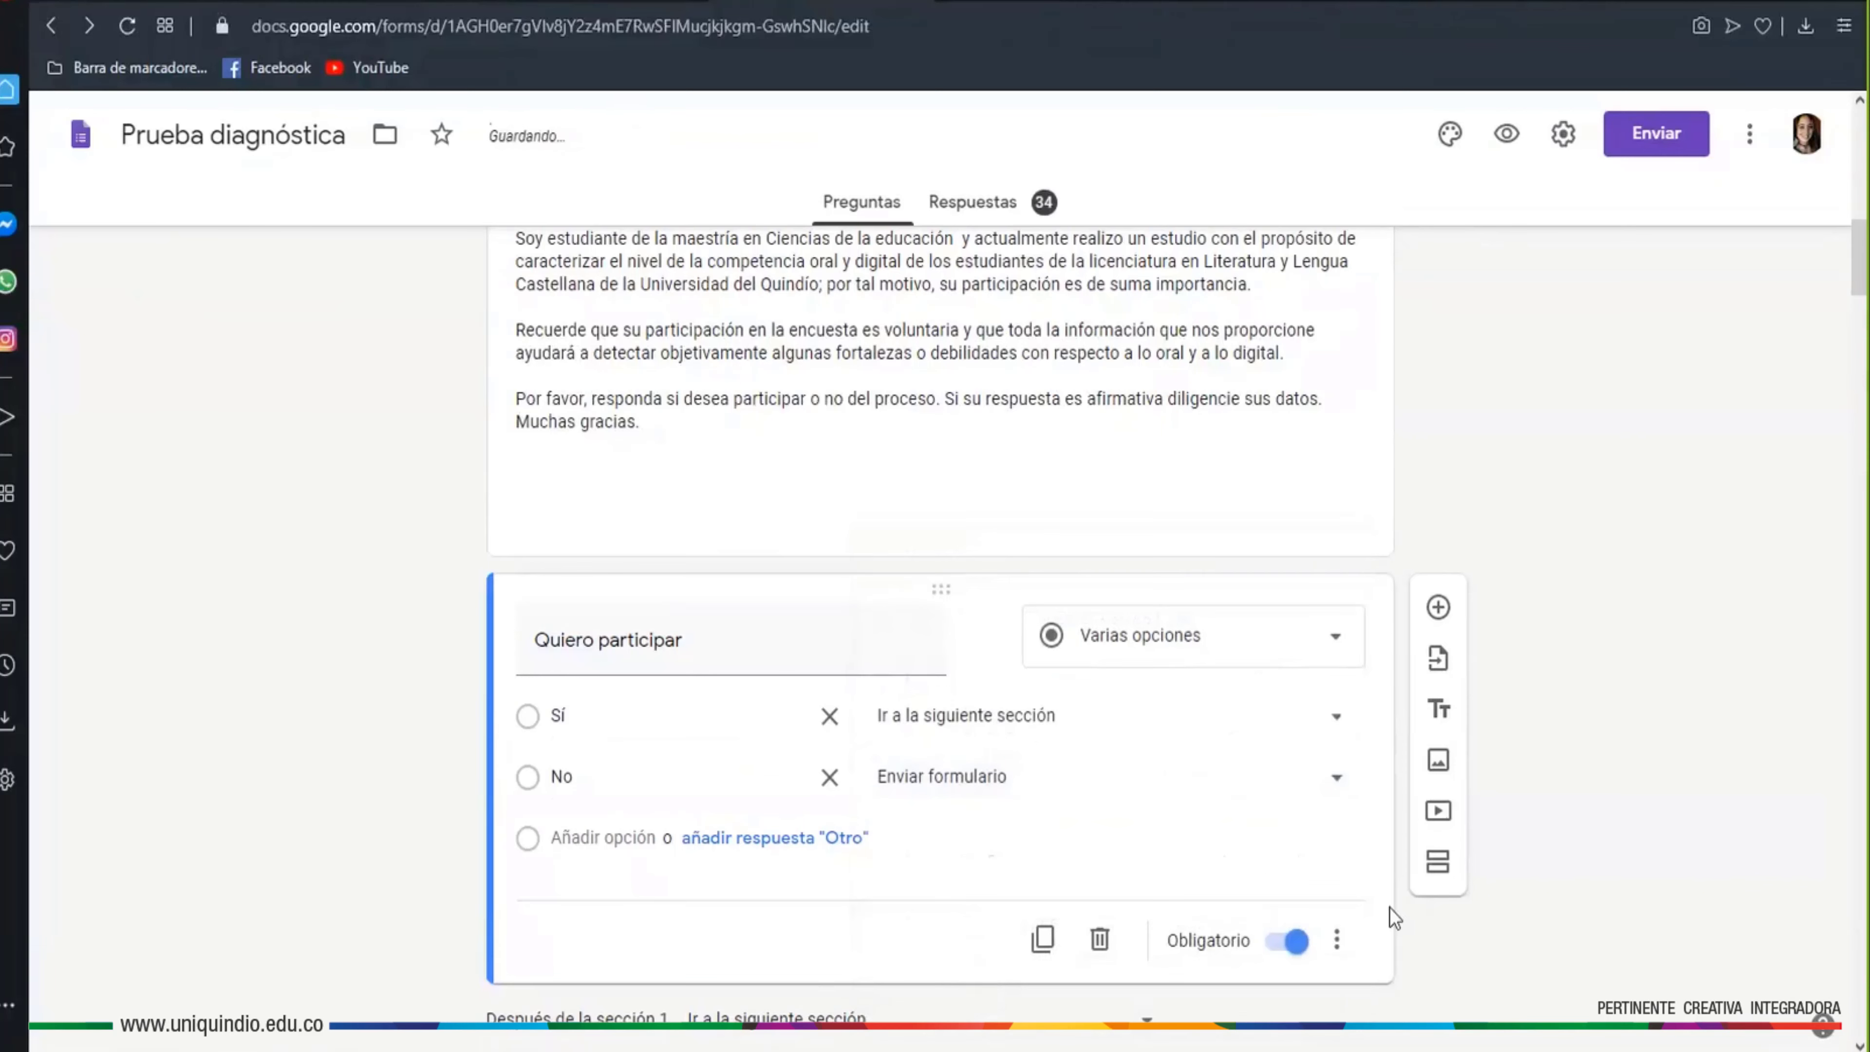
left_click(1506, 135)
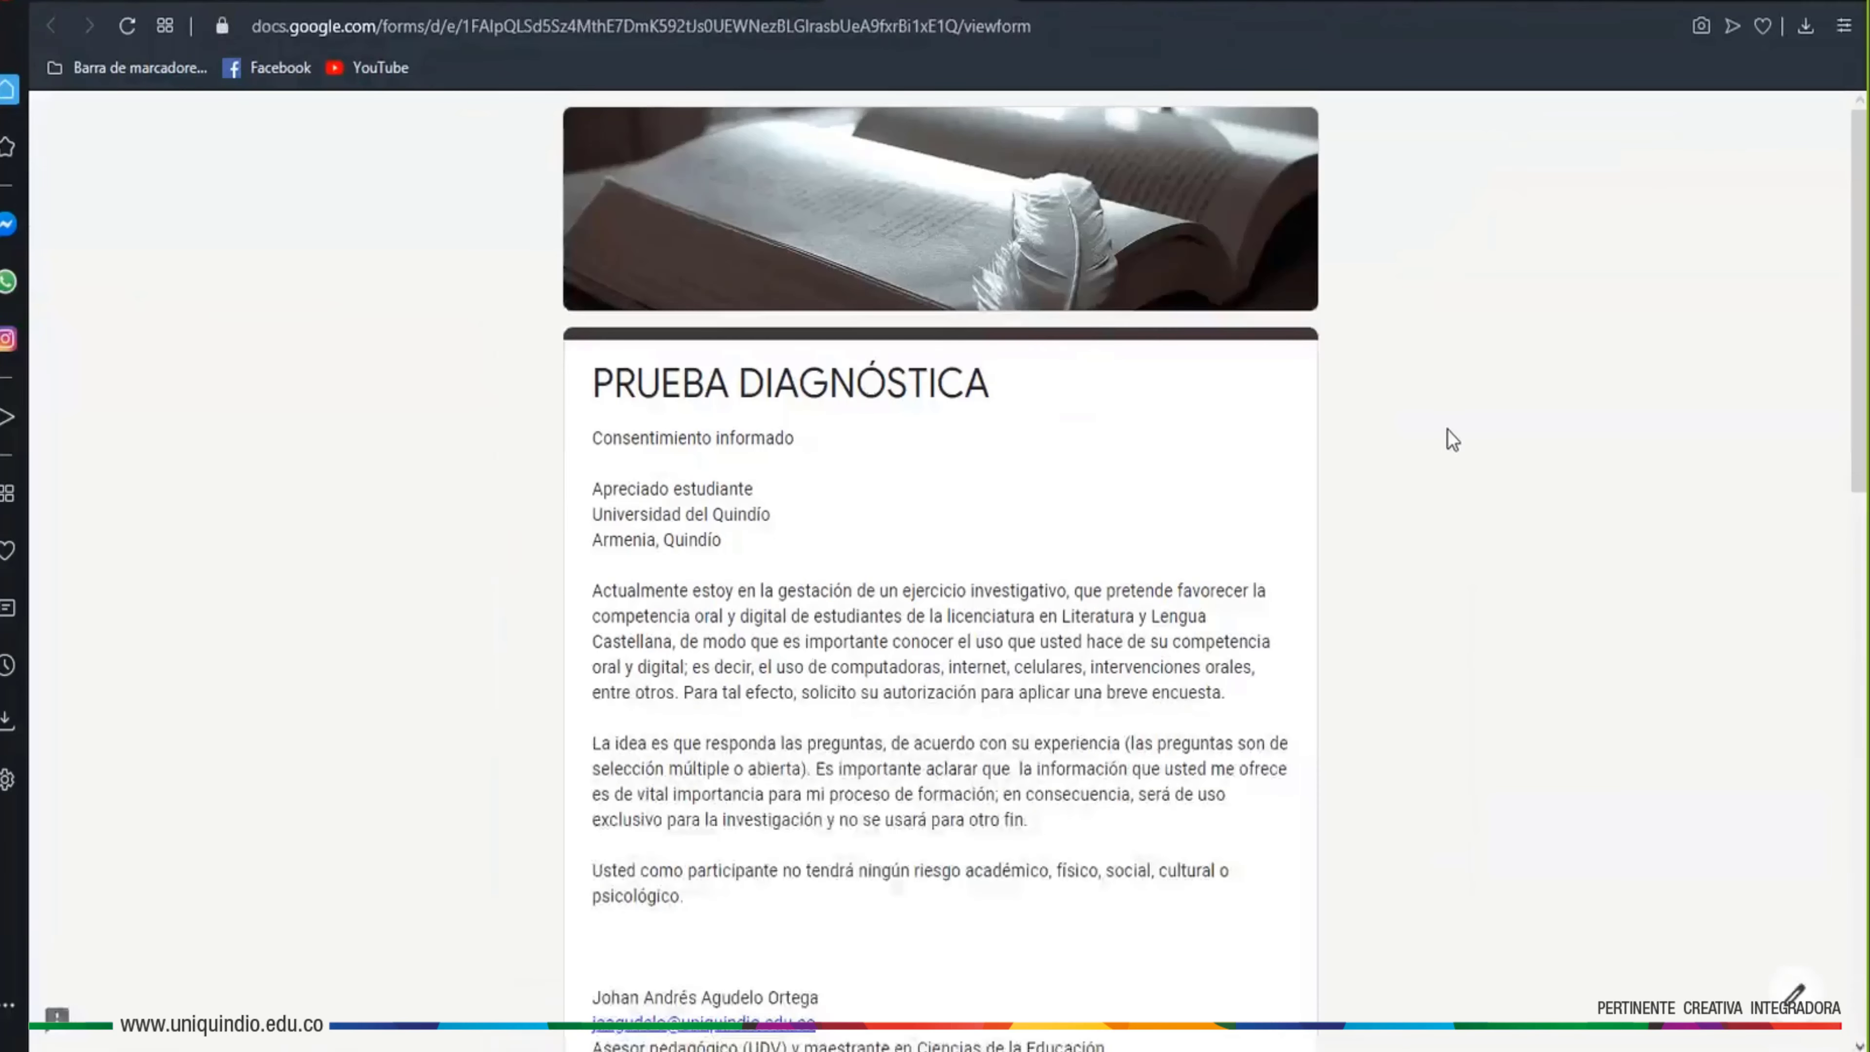
Submit a preview test response answering No, which skips straight to submission
scroll(978, 486, "down", 10)
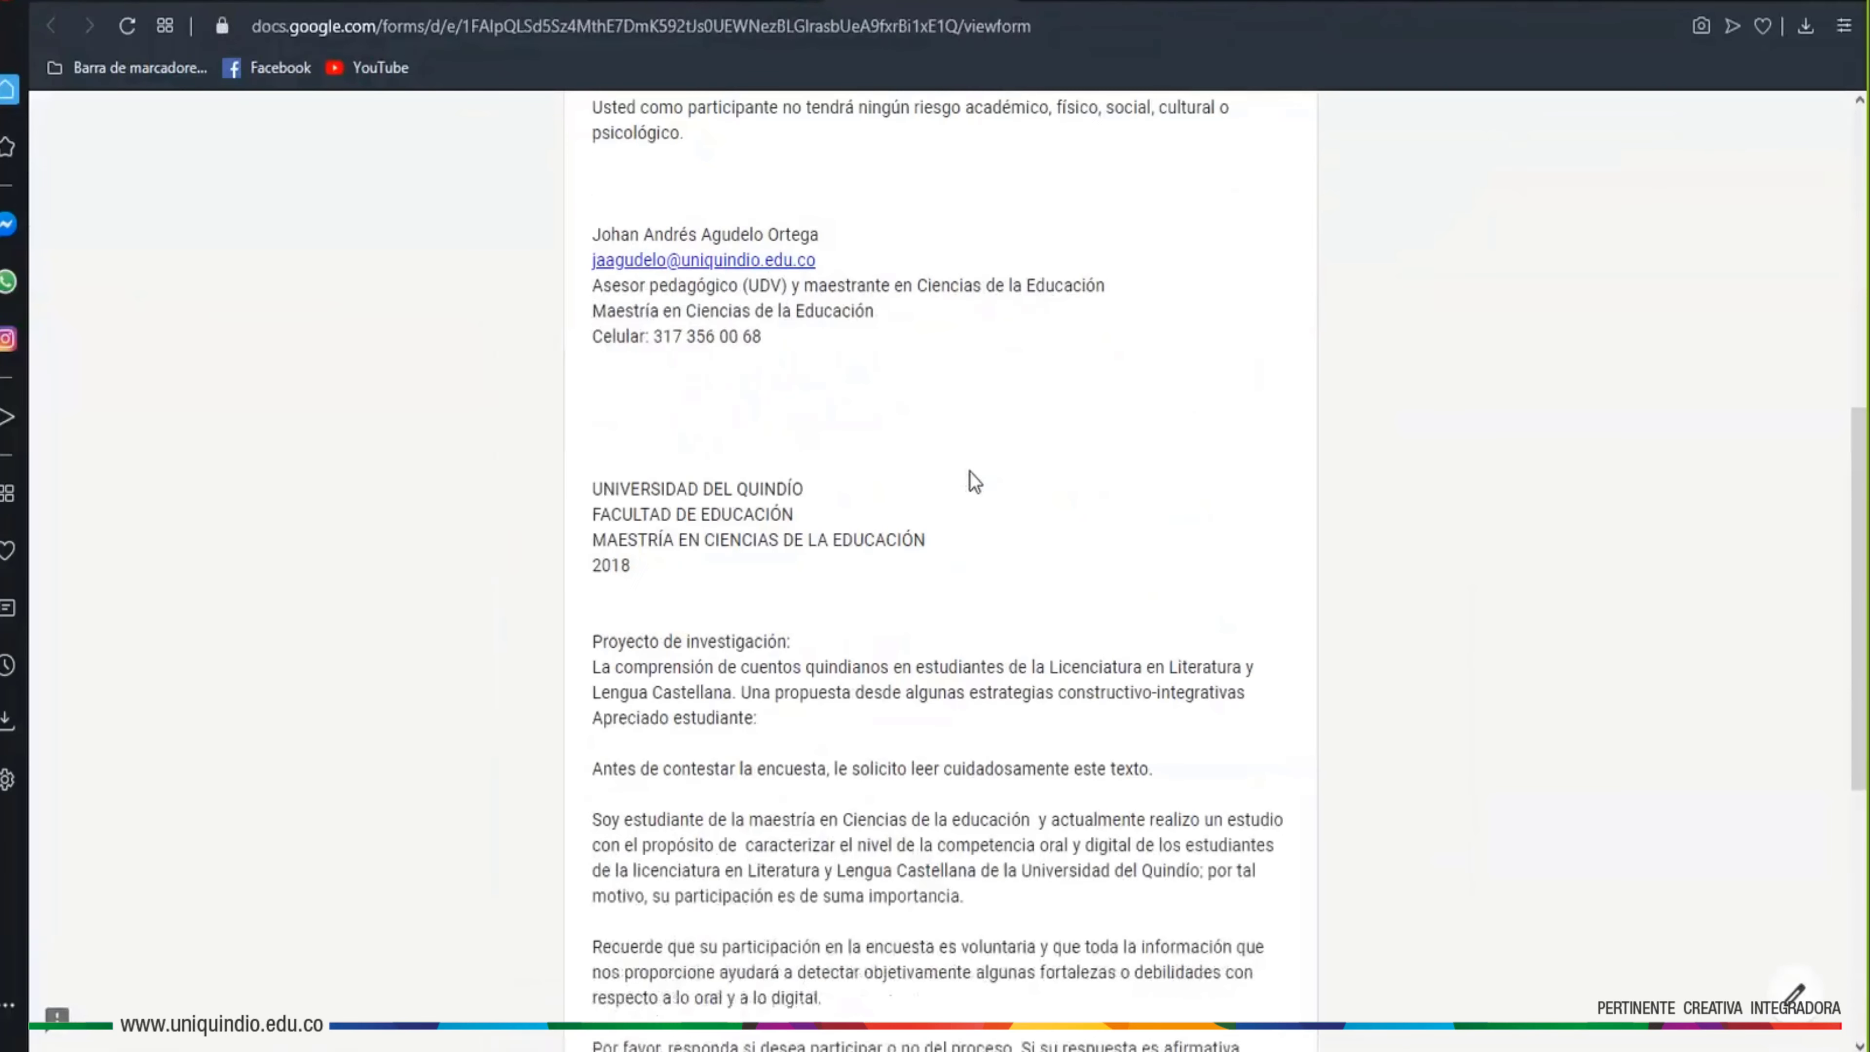
scroll(976, 483, "down", 8)
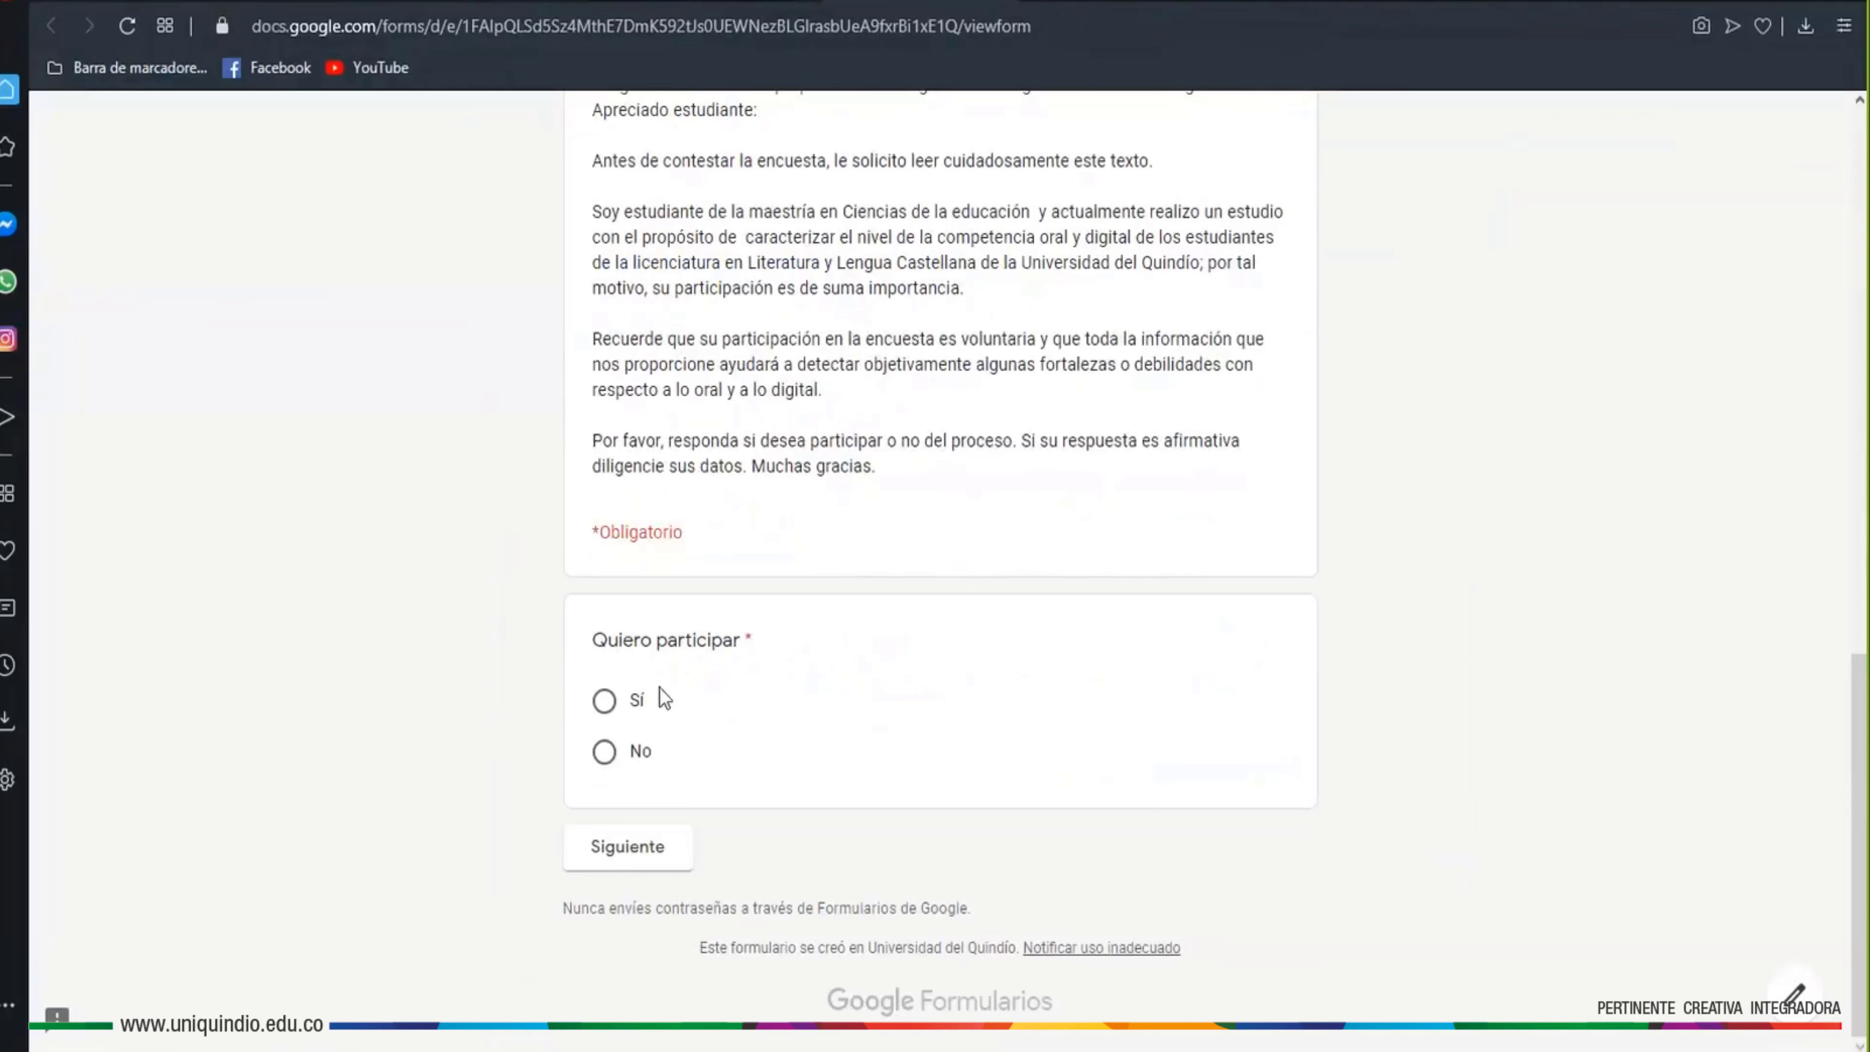
left_click(605, 760)
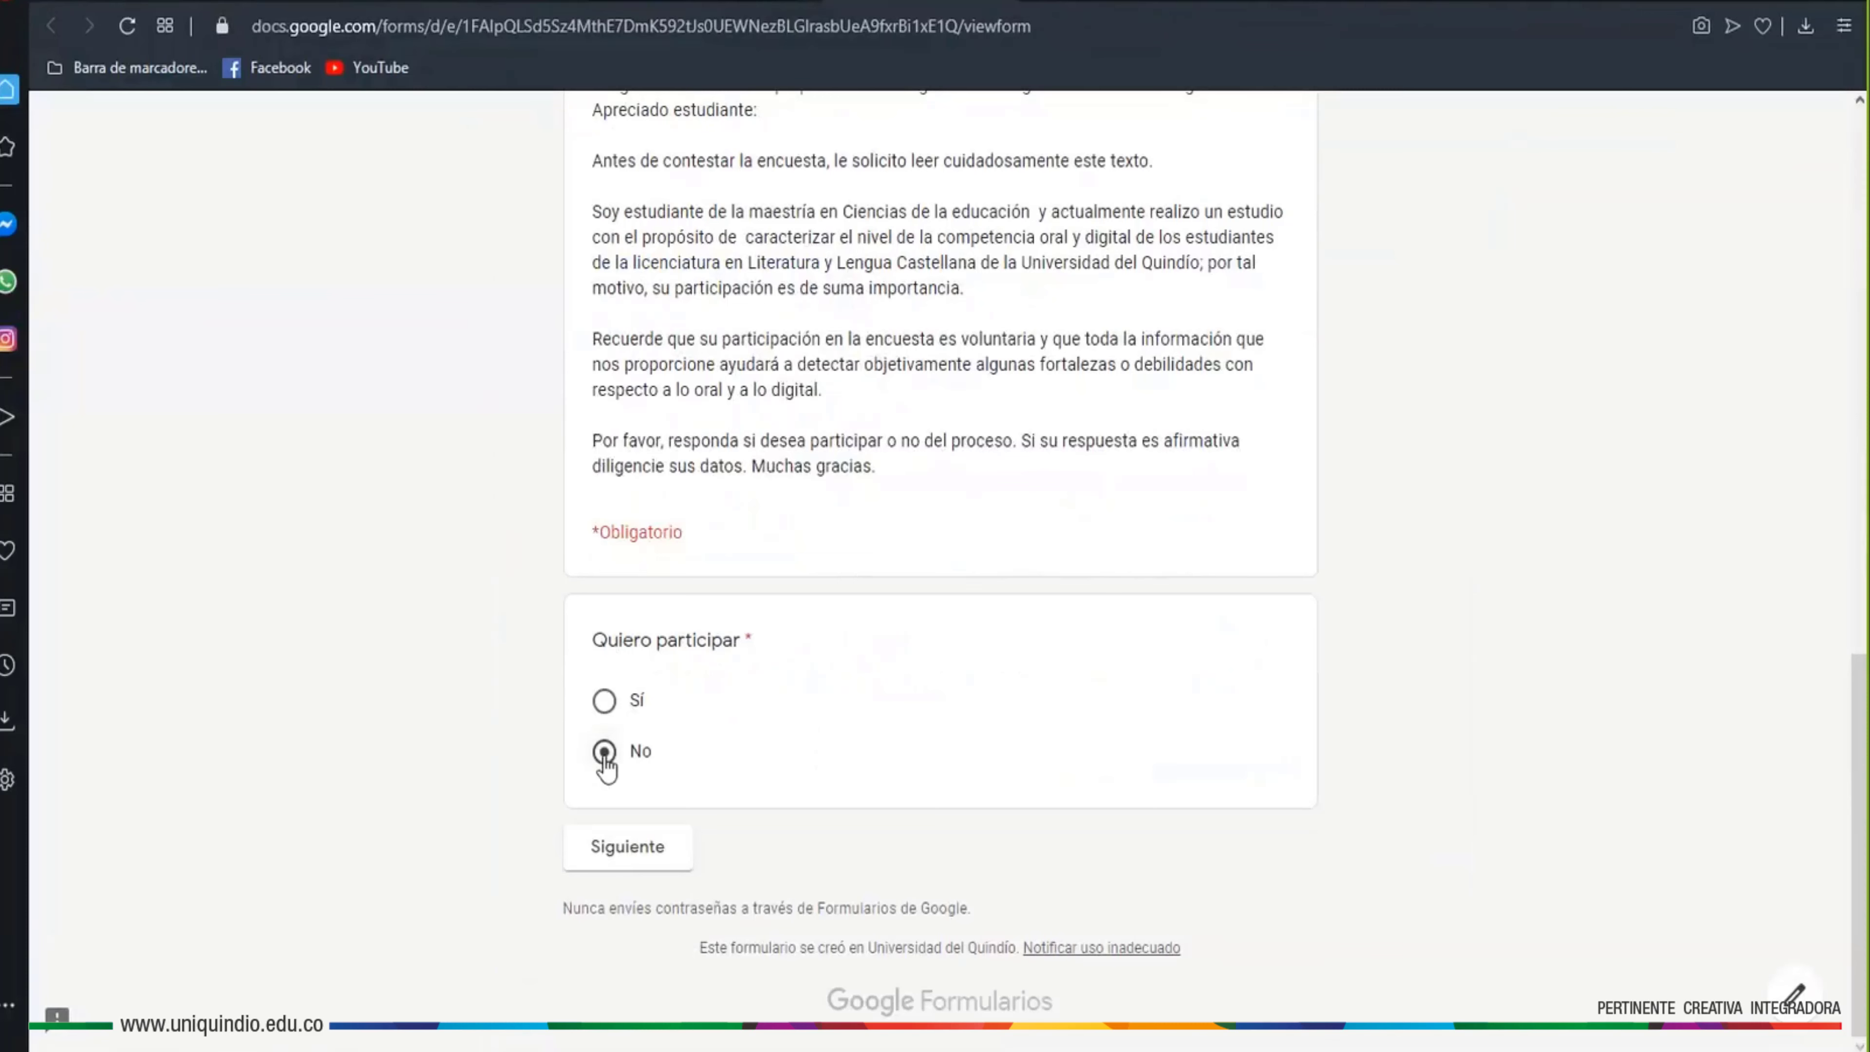
left_click(650, 856)
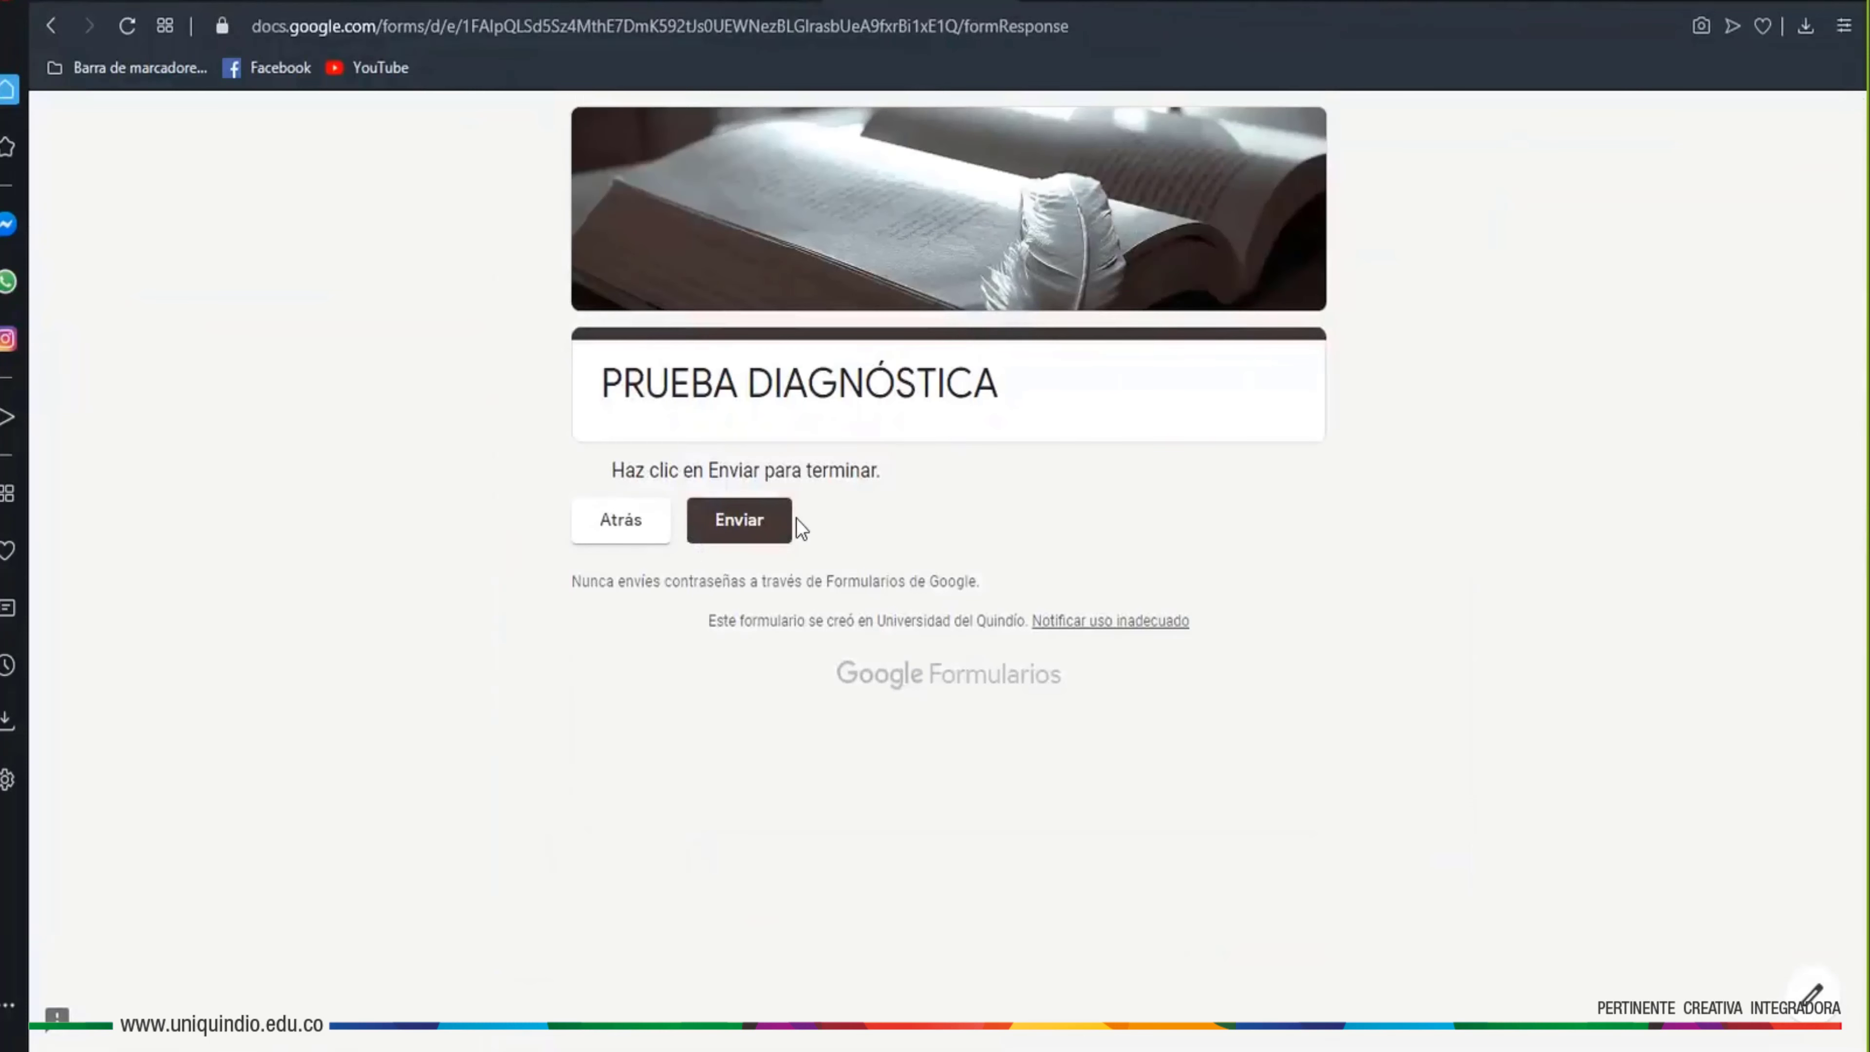
left_click(763, 529)
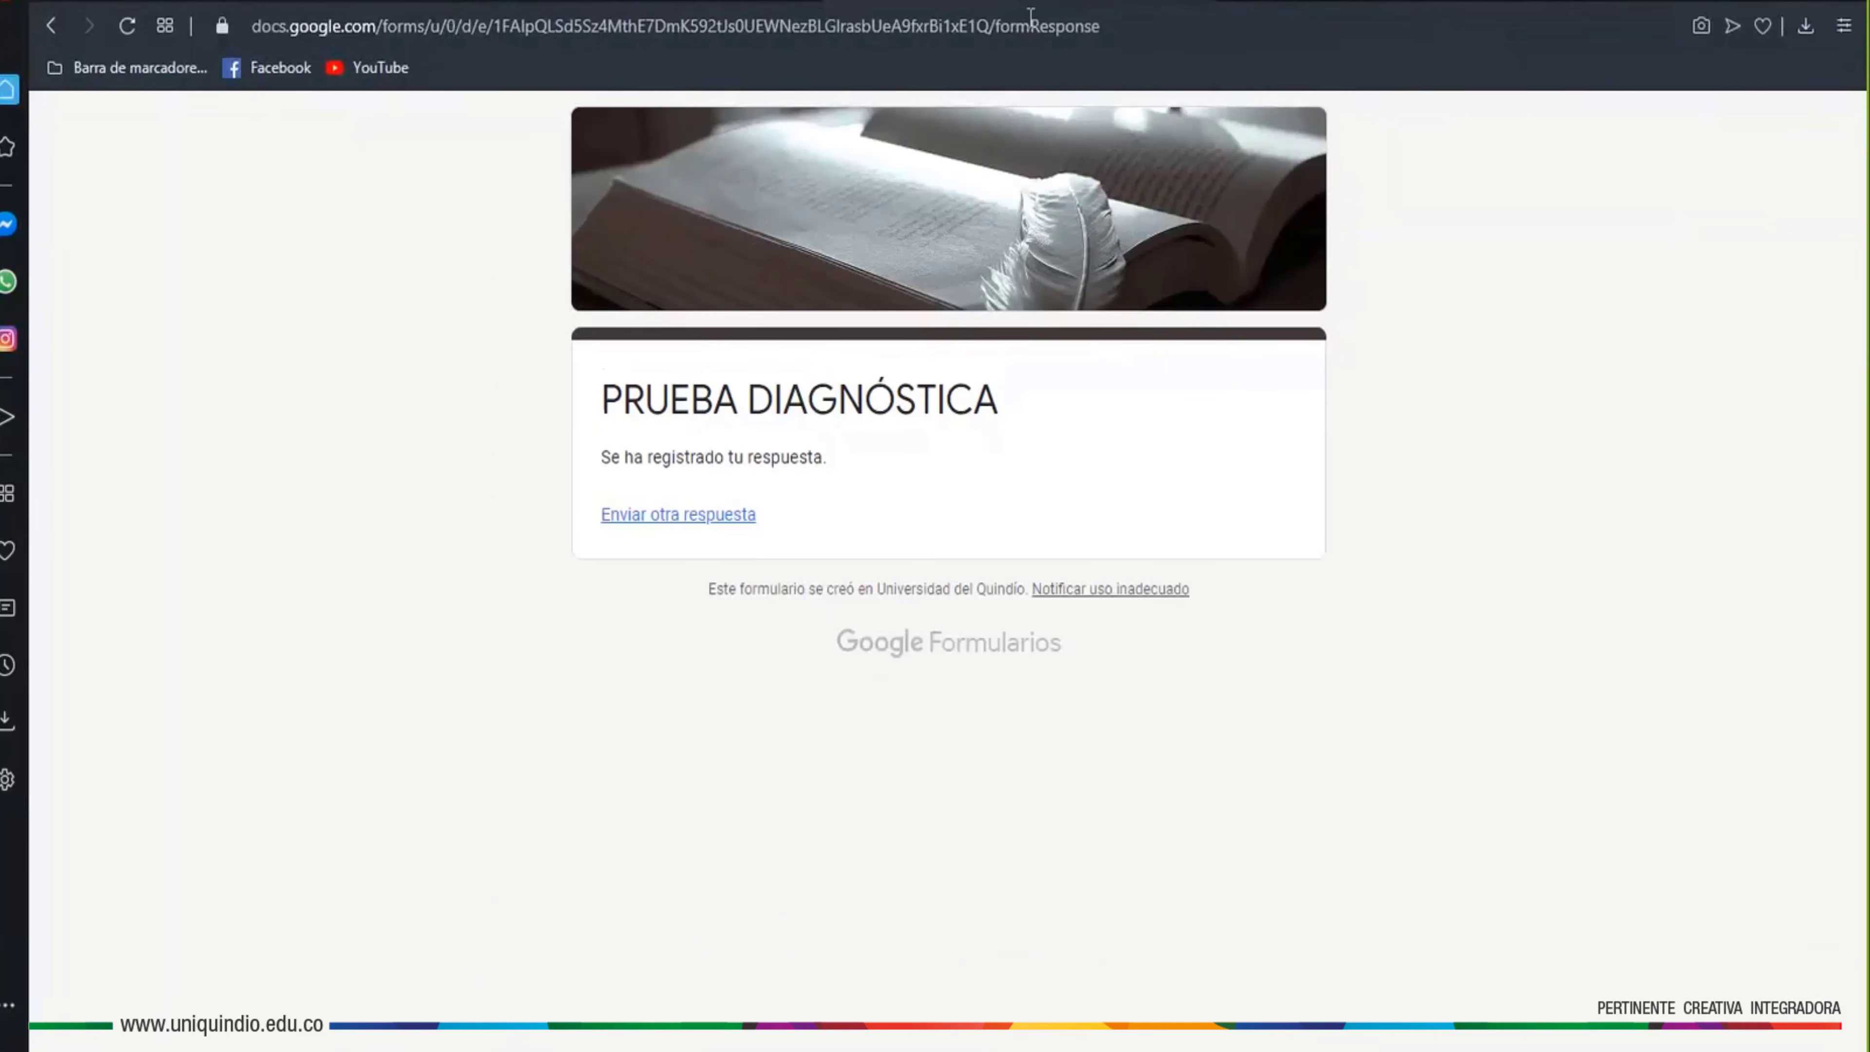
key("ctrl+Tab")
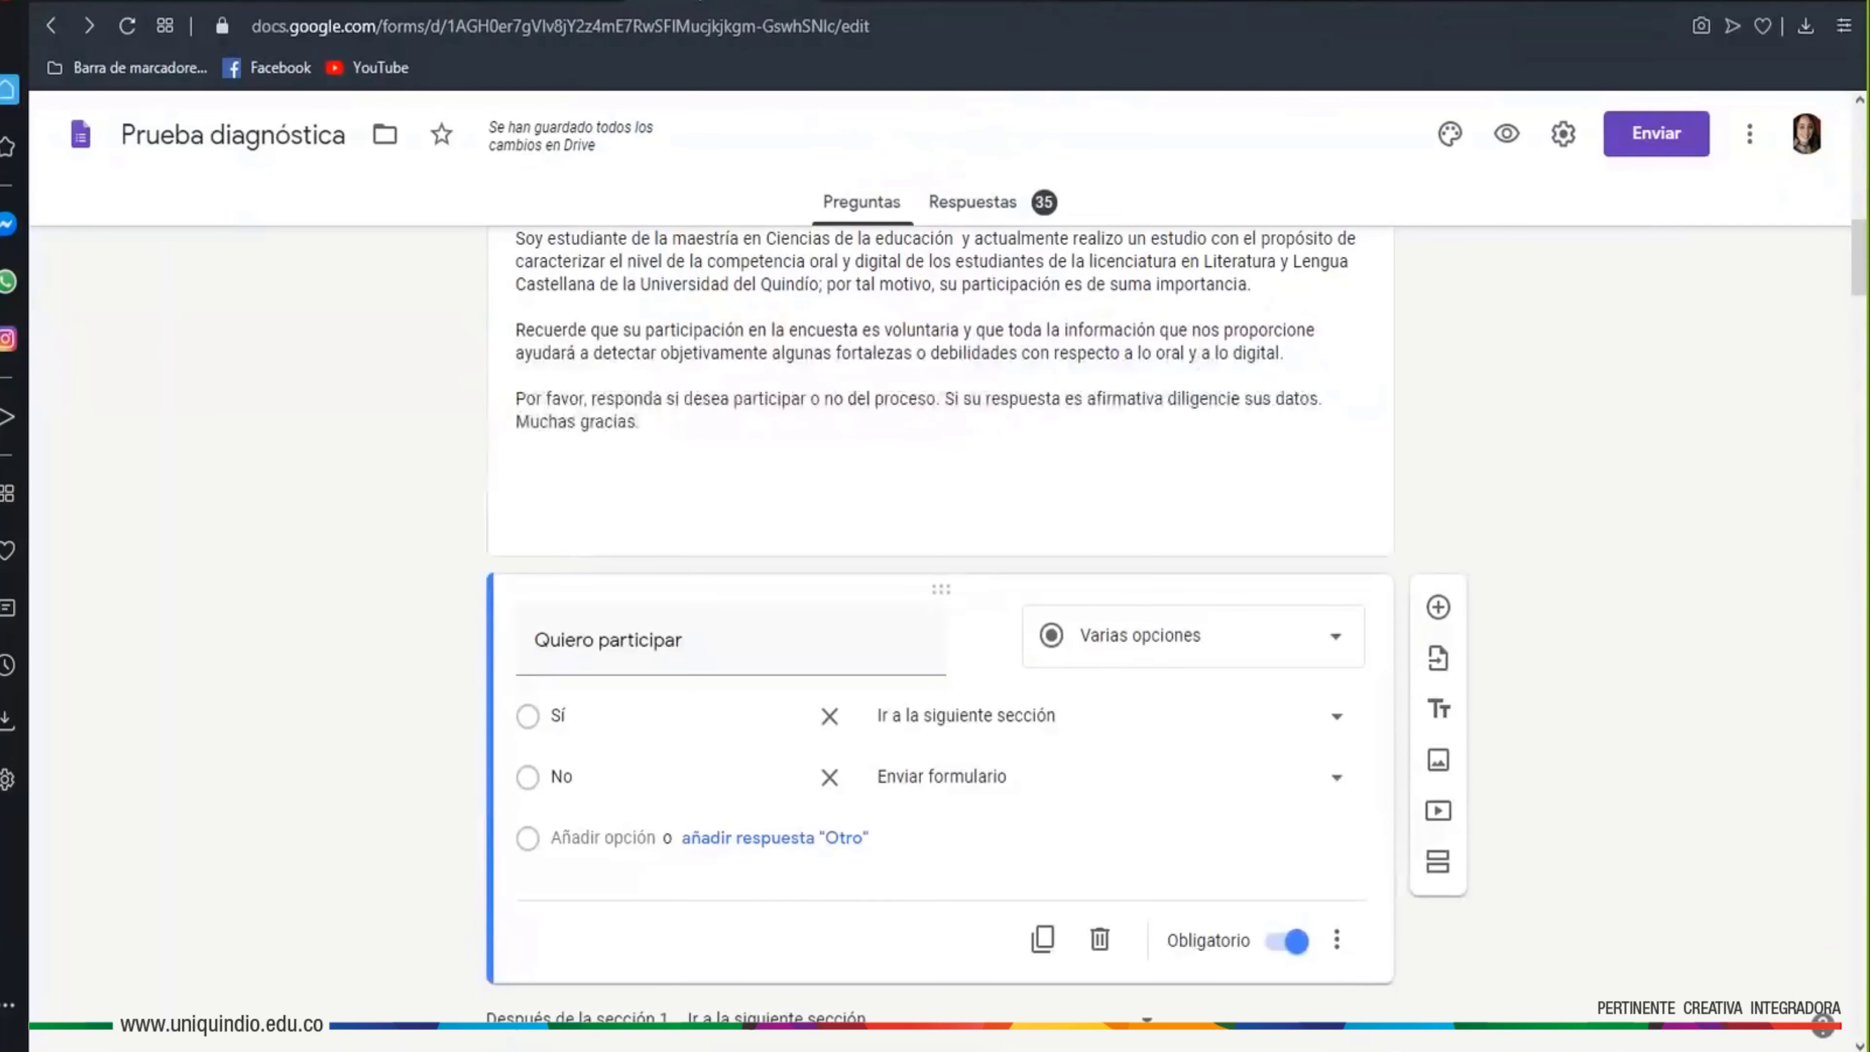
Select the Género question (Mujer, Hombre, Otro) in Sección 2 for editing
scroll(1349, 718, "down", 5)
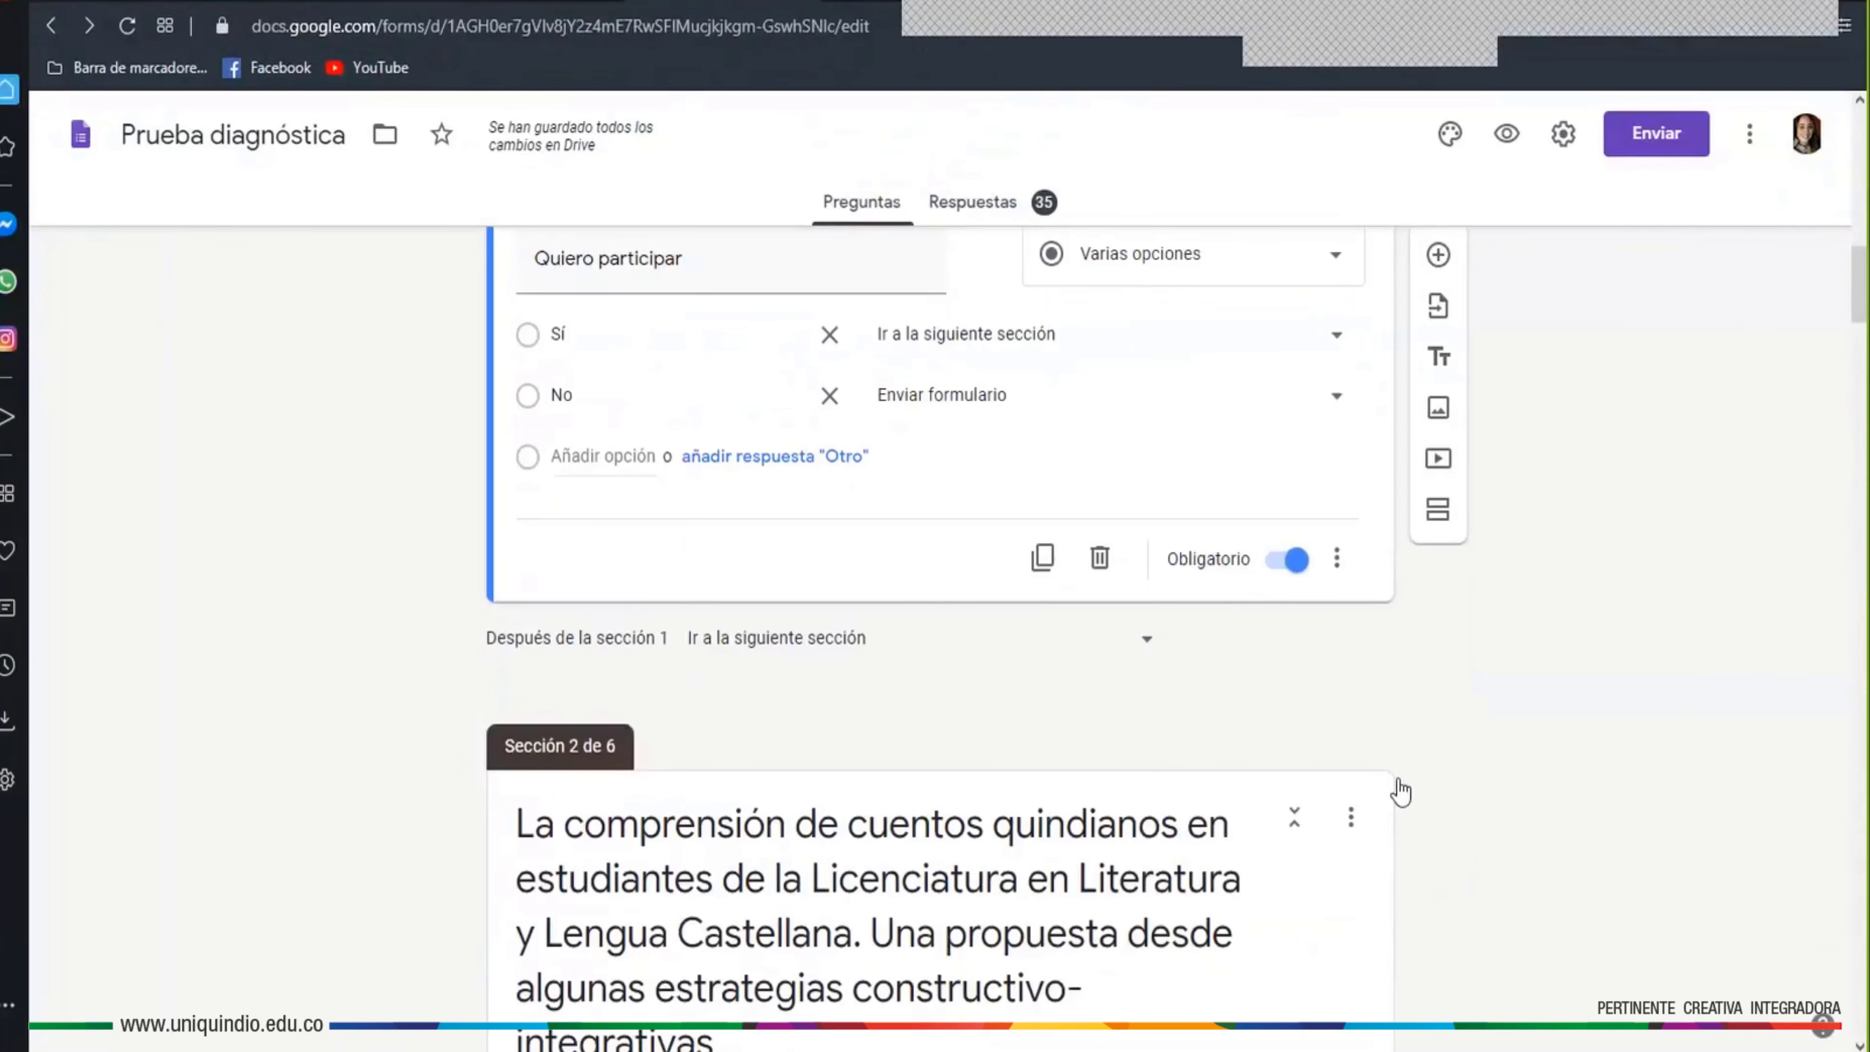
scroll(1382, 673, "down", 9)
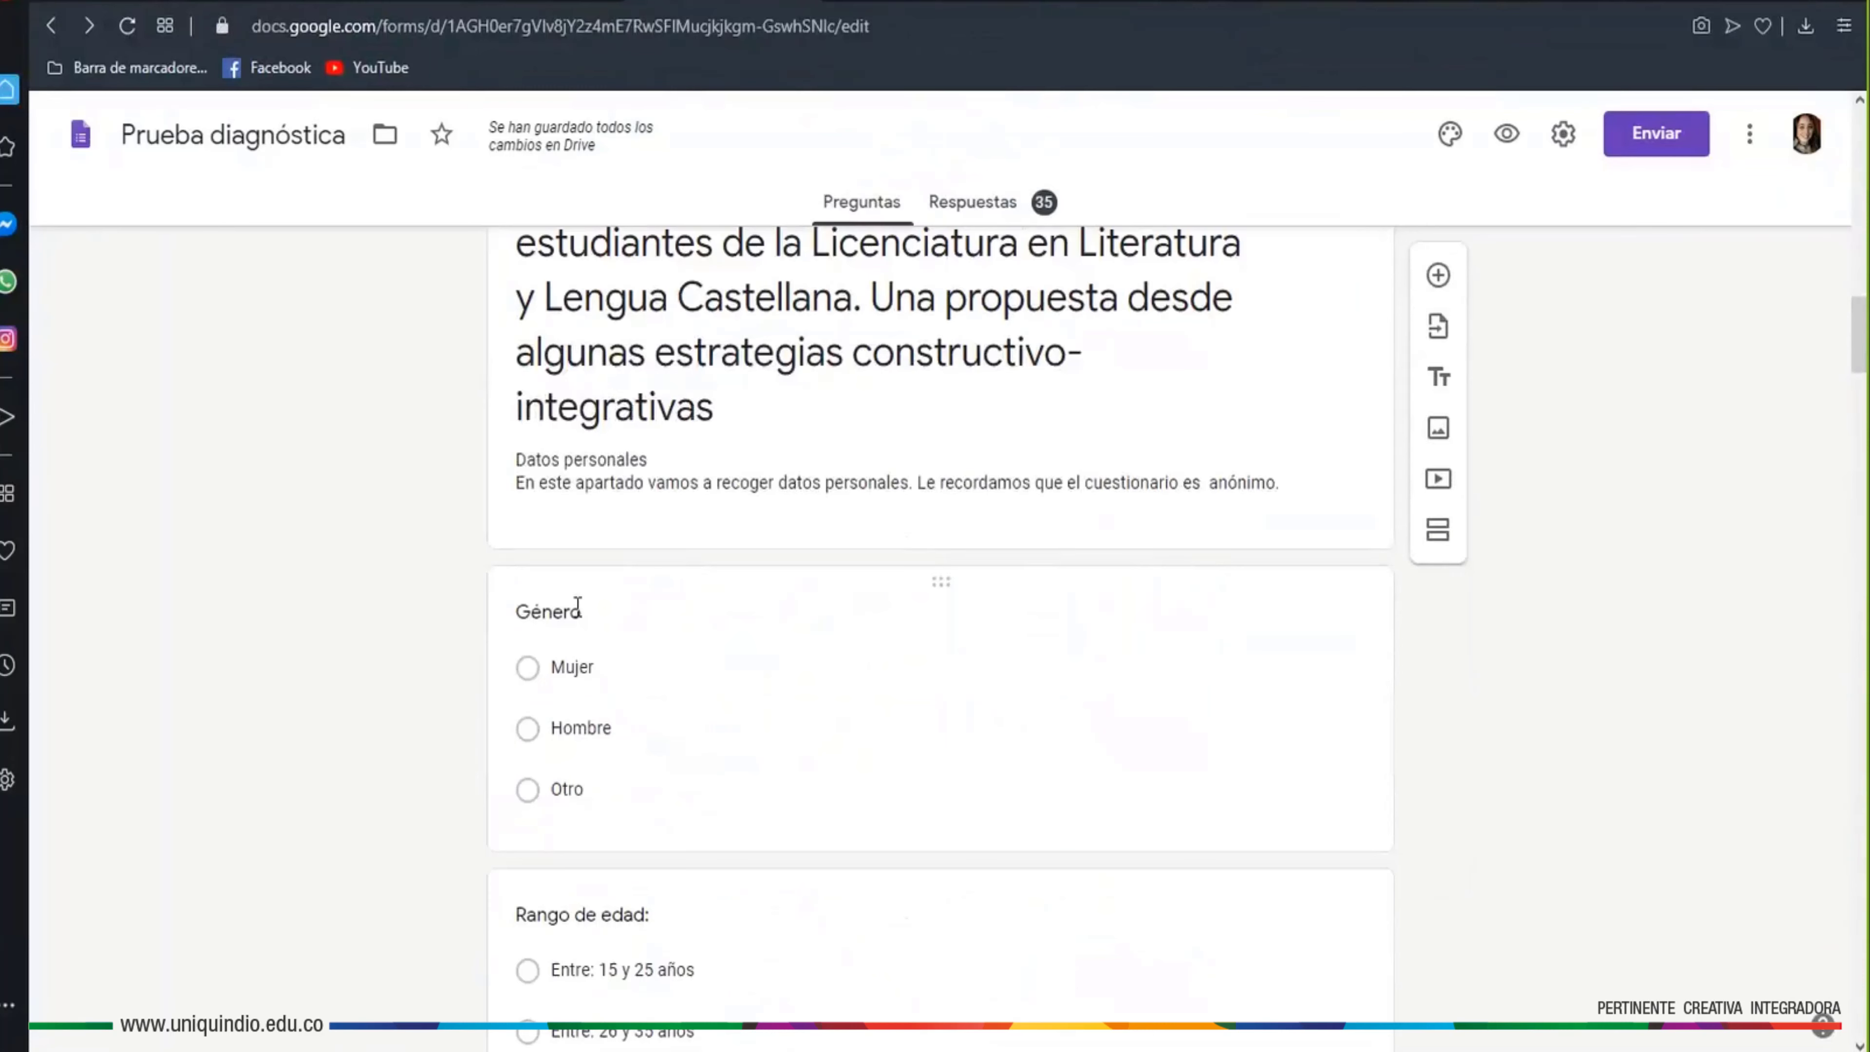
left_click(577, 605)
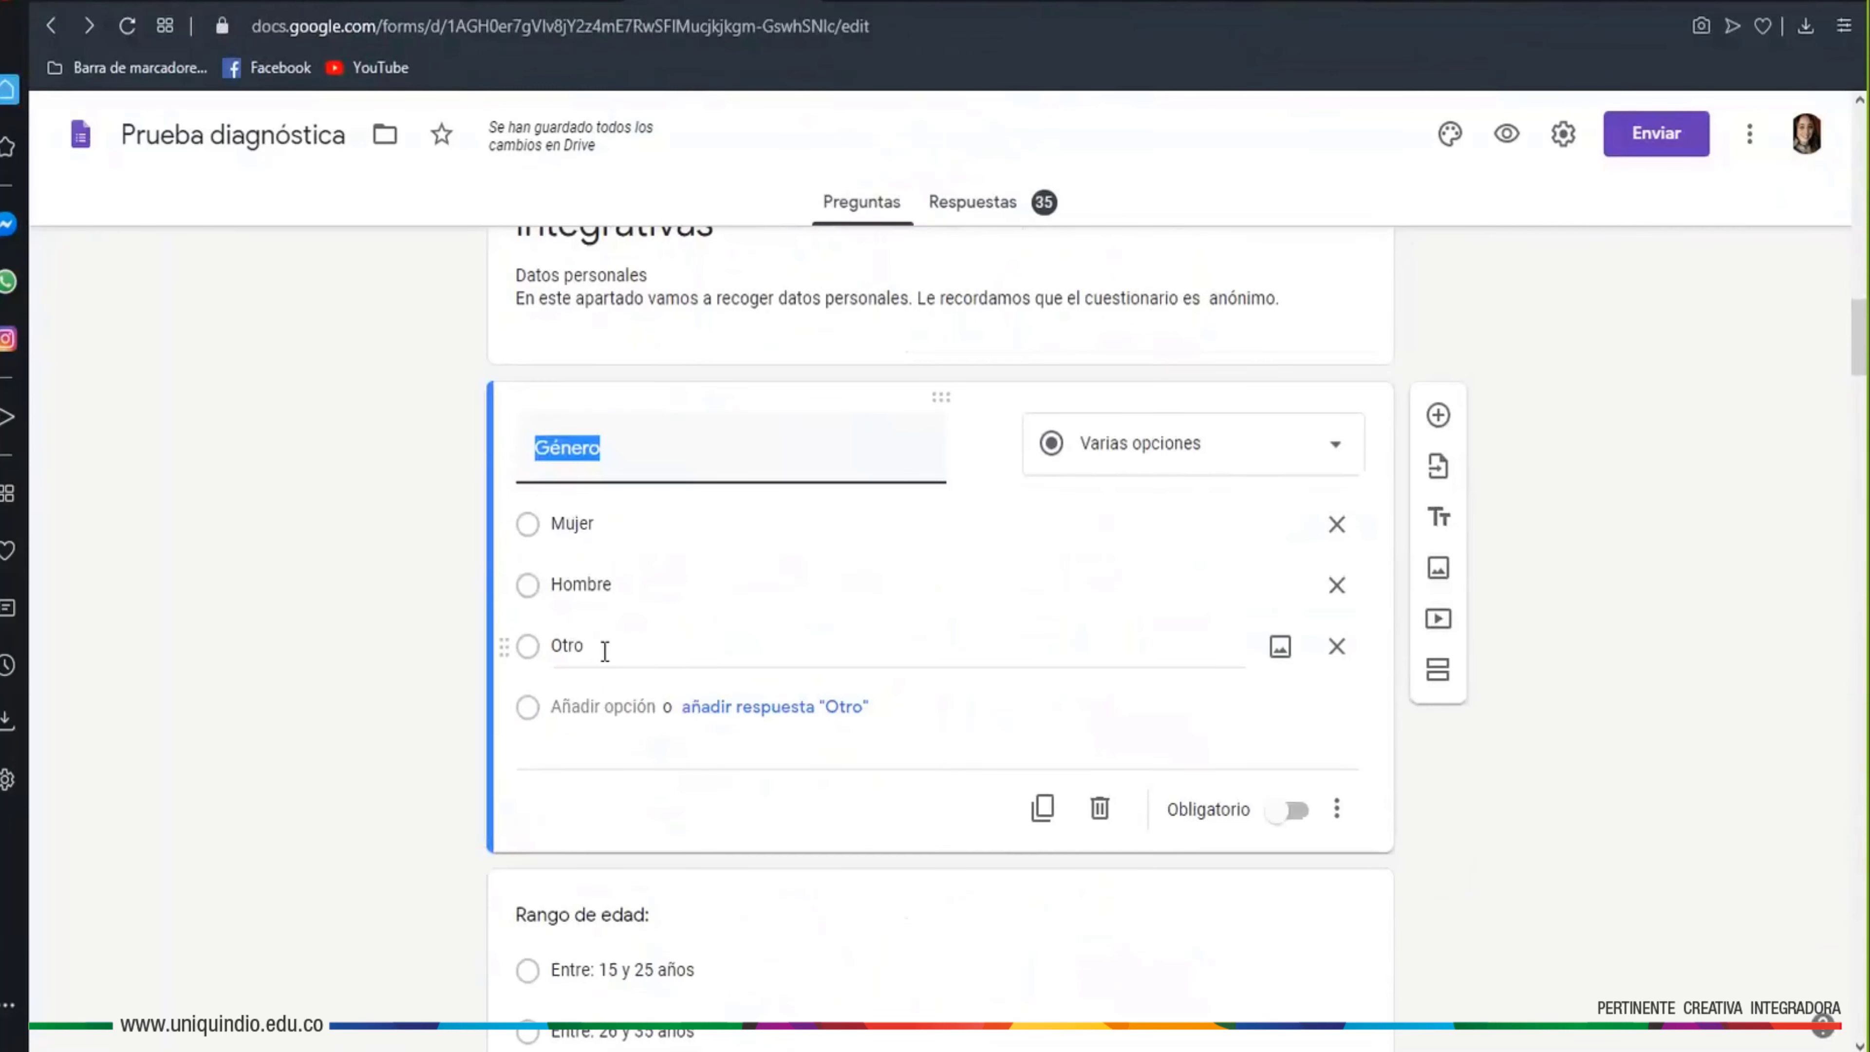
Change Género to Casillas, then to Desplegable, and preview the form
left_click(1338, 451)
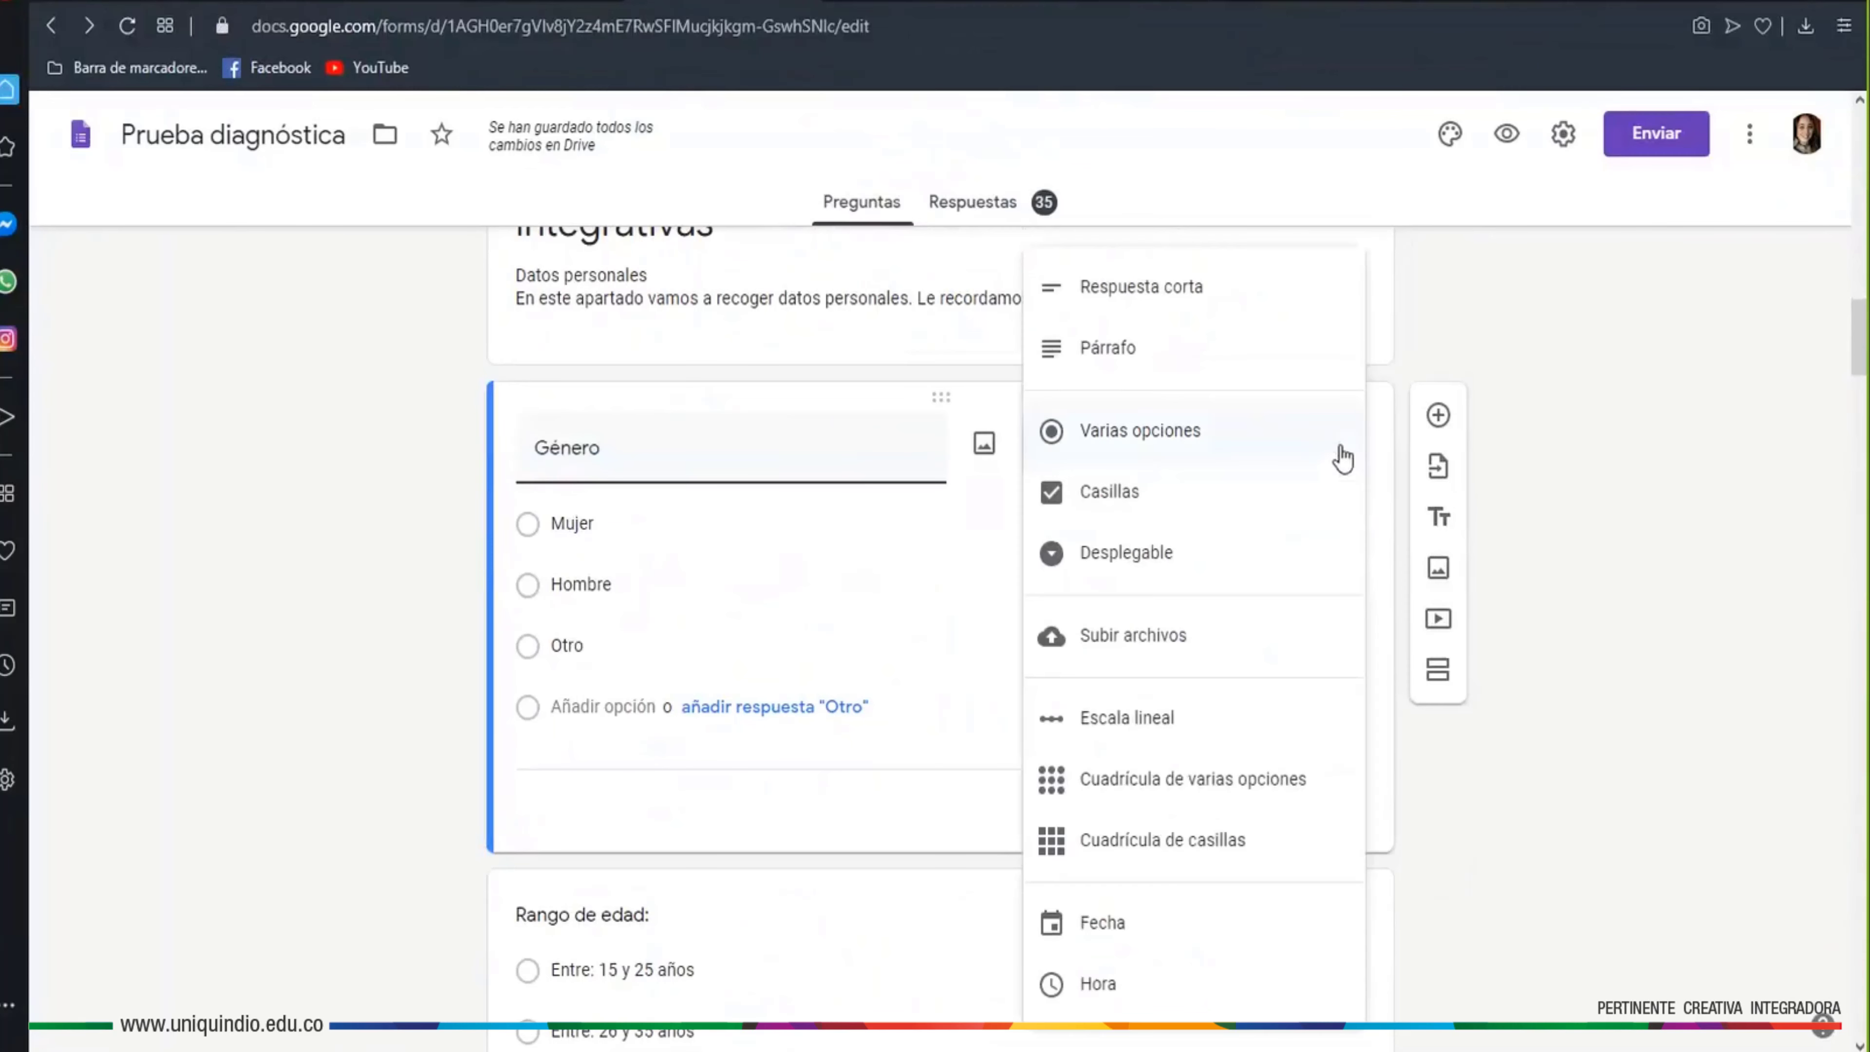
left_click(1100, 504)
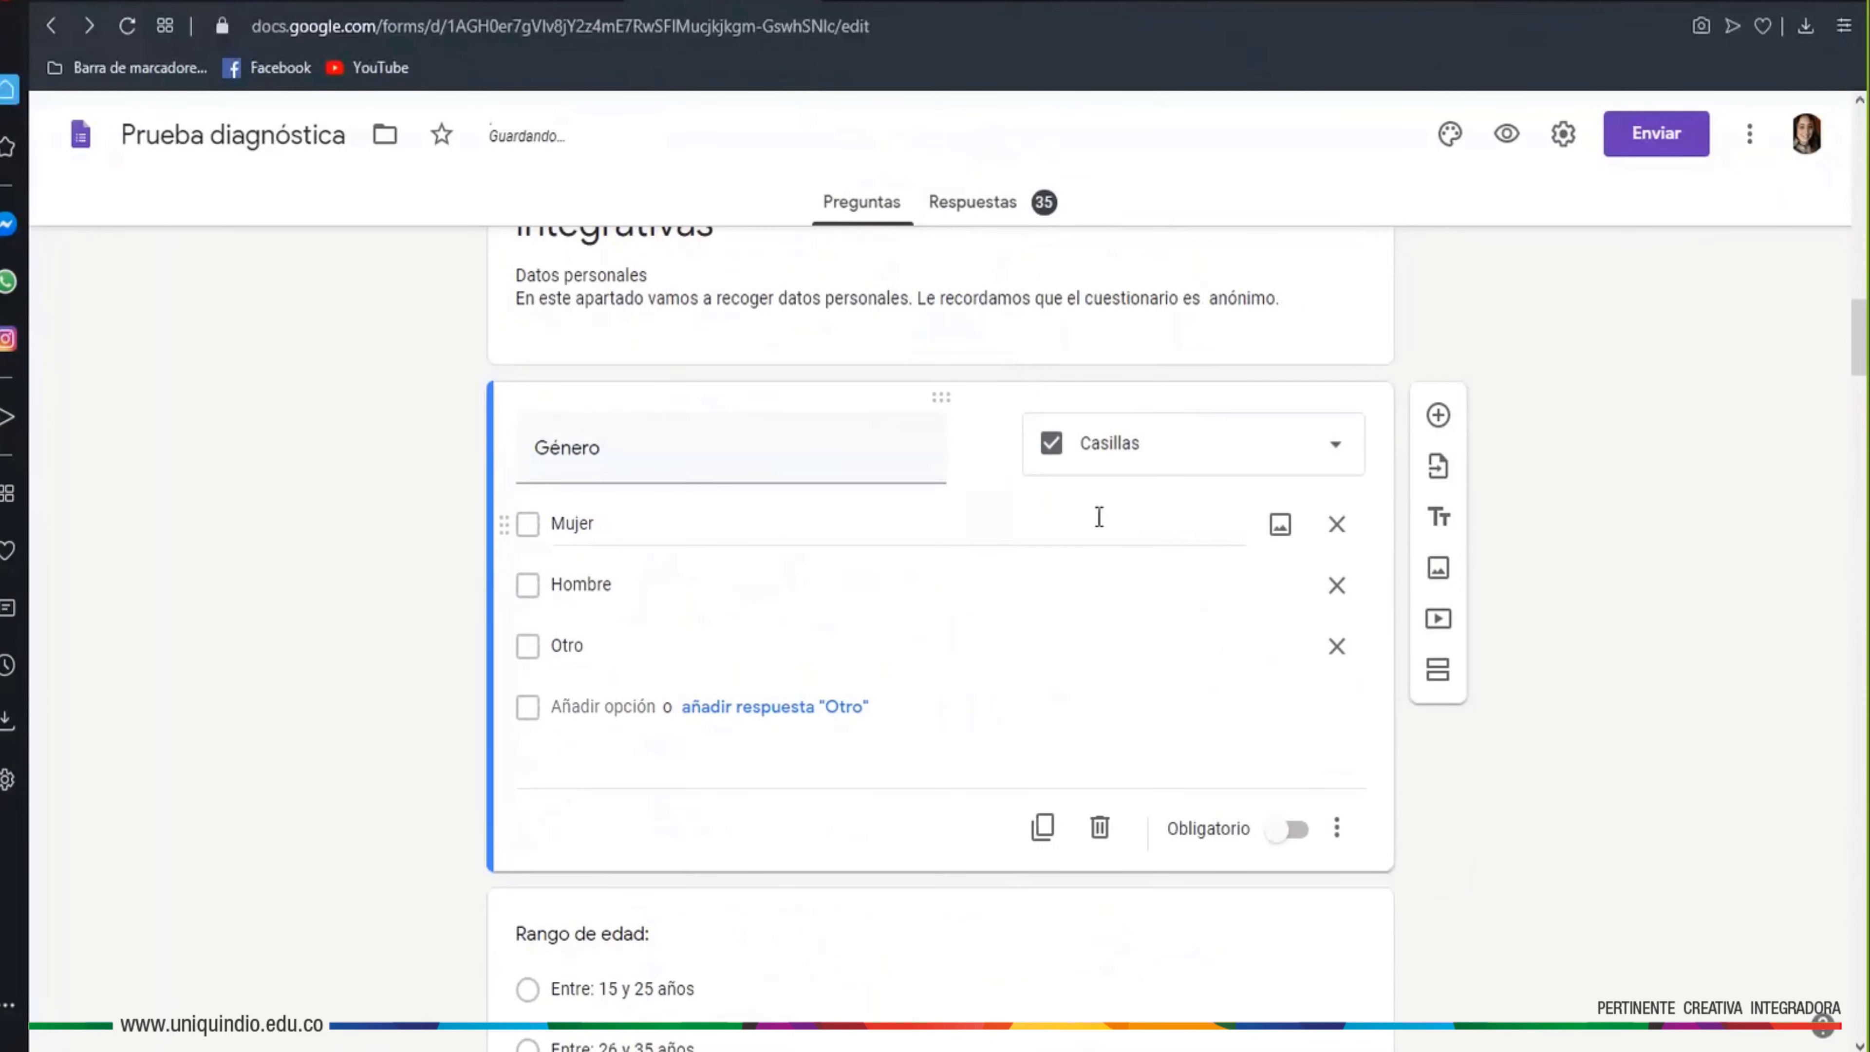
left_click(1336, 445)
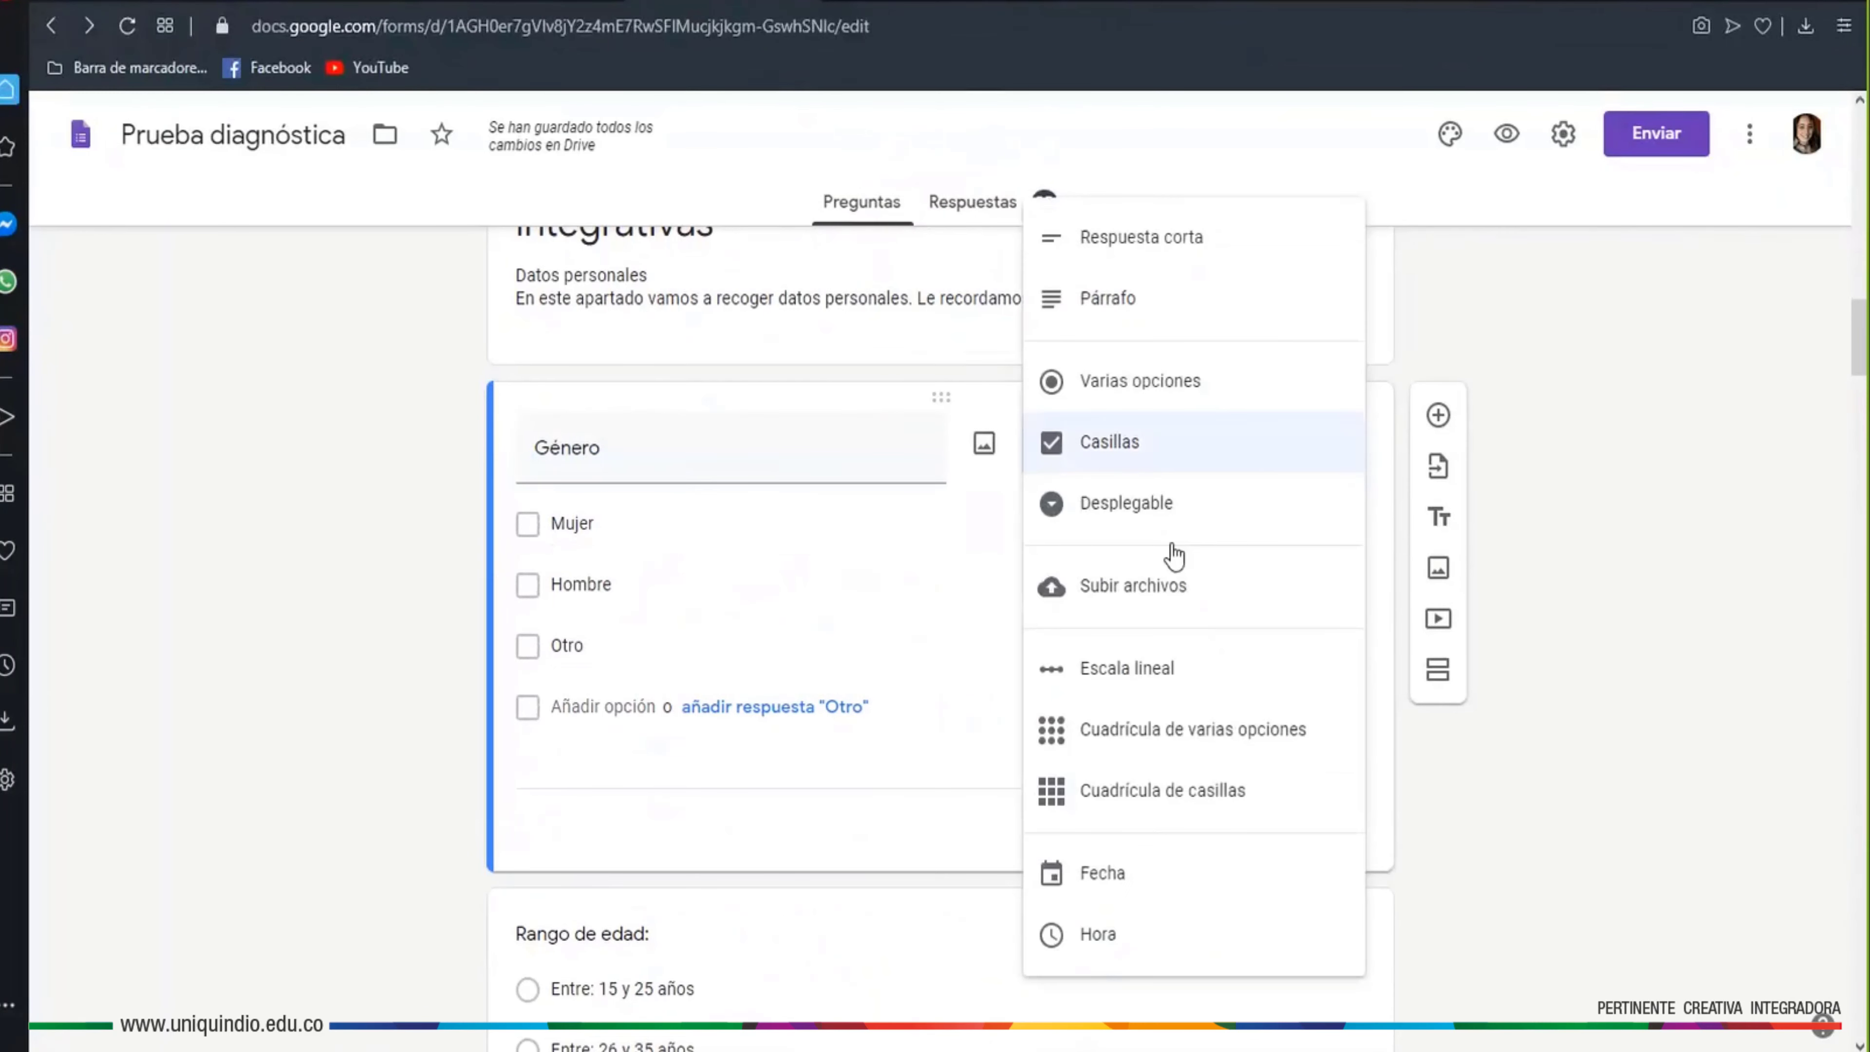
left_click(1171, 524)
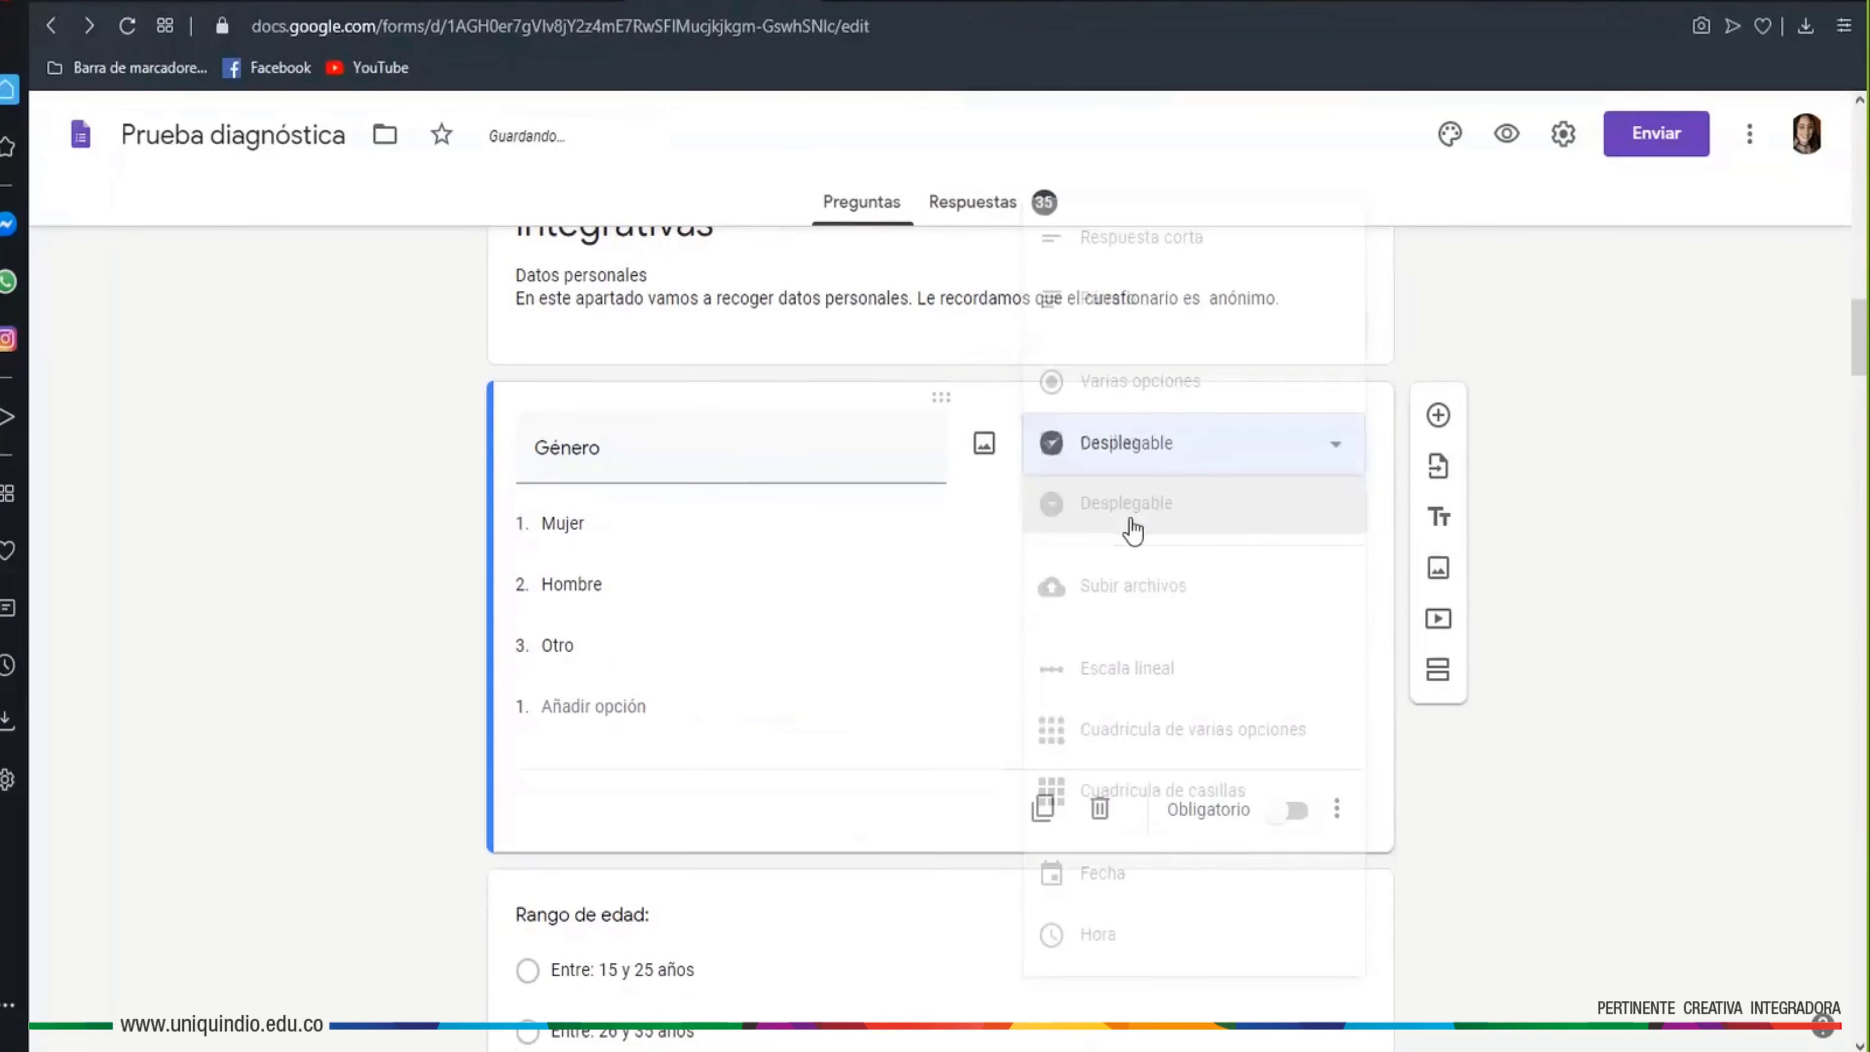
left_click(1509, 141)
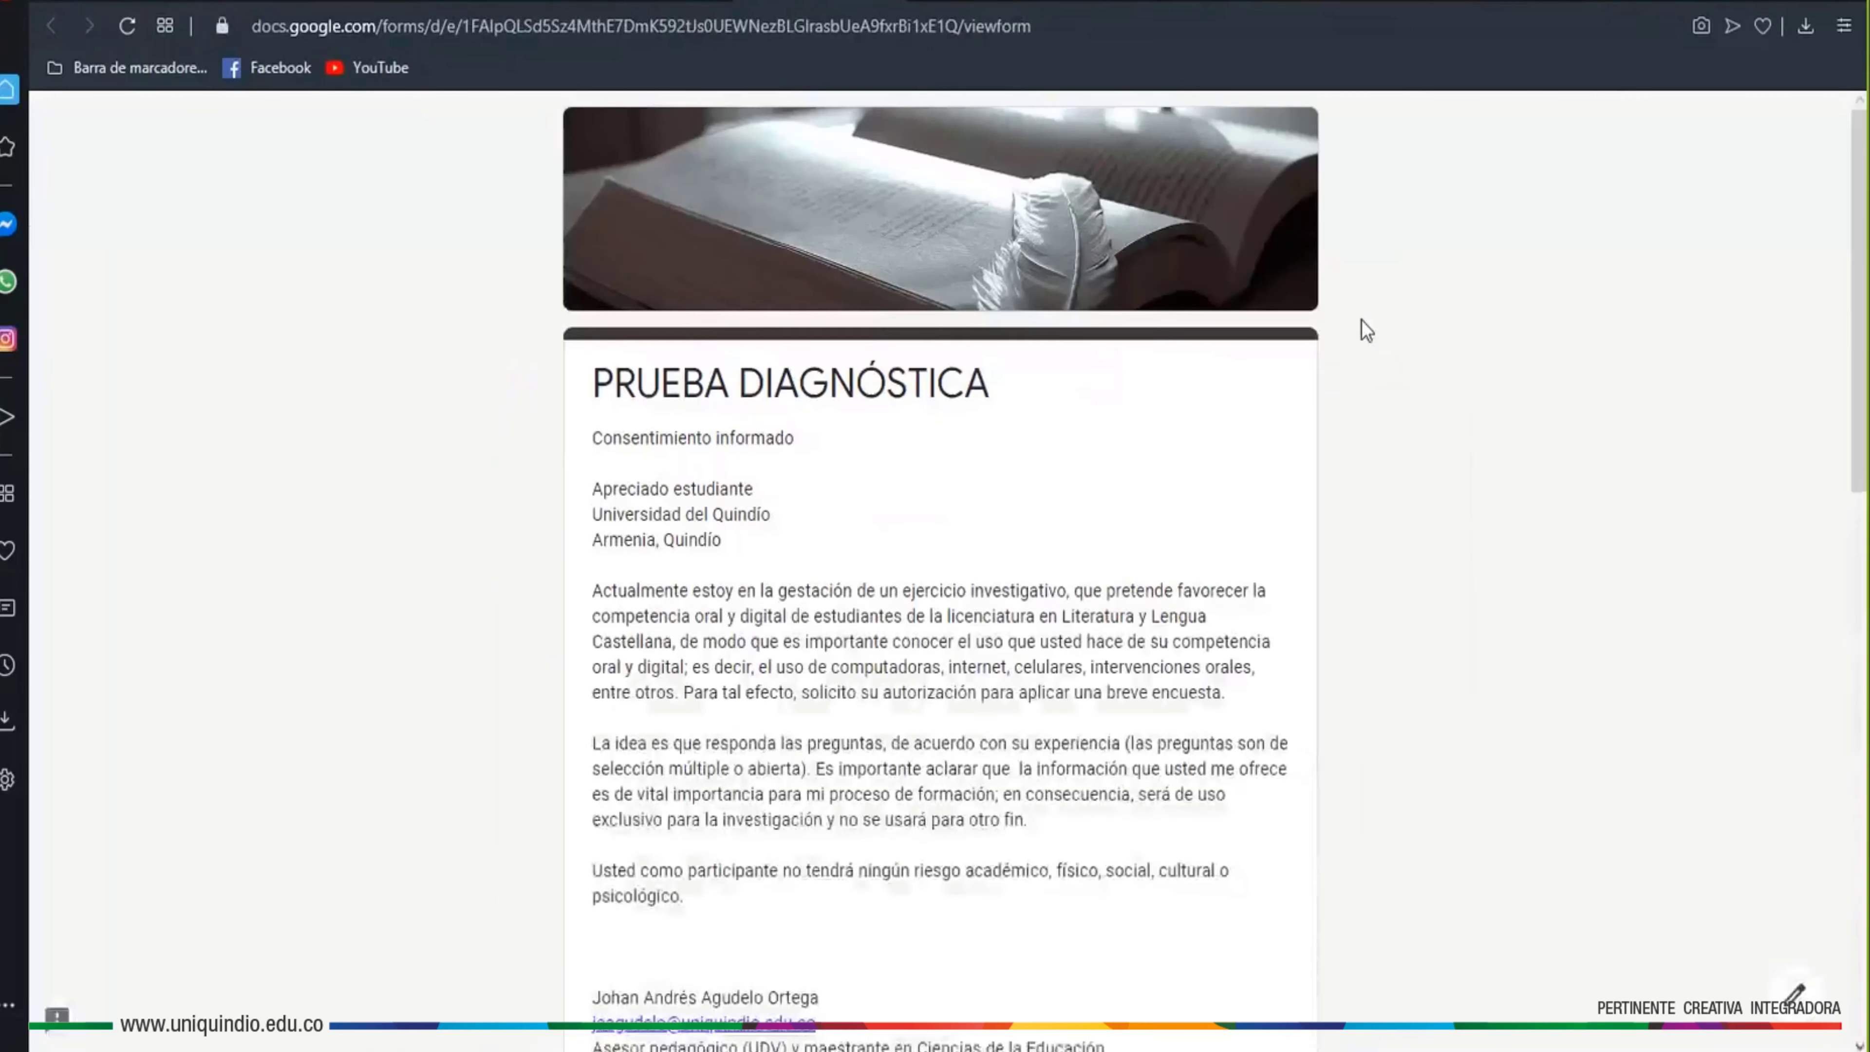
In preview, answer Sí, continue to Datos personales, and check the Género dropdown's choices
scroll(1068, 700, "down", 10)
left_click(603, 700)
left_click(589, 847)
scroll(832, 865, "down", 3)
left_click(775, 591)
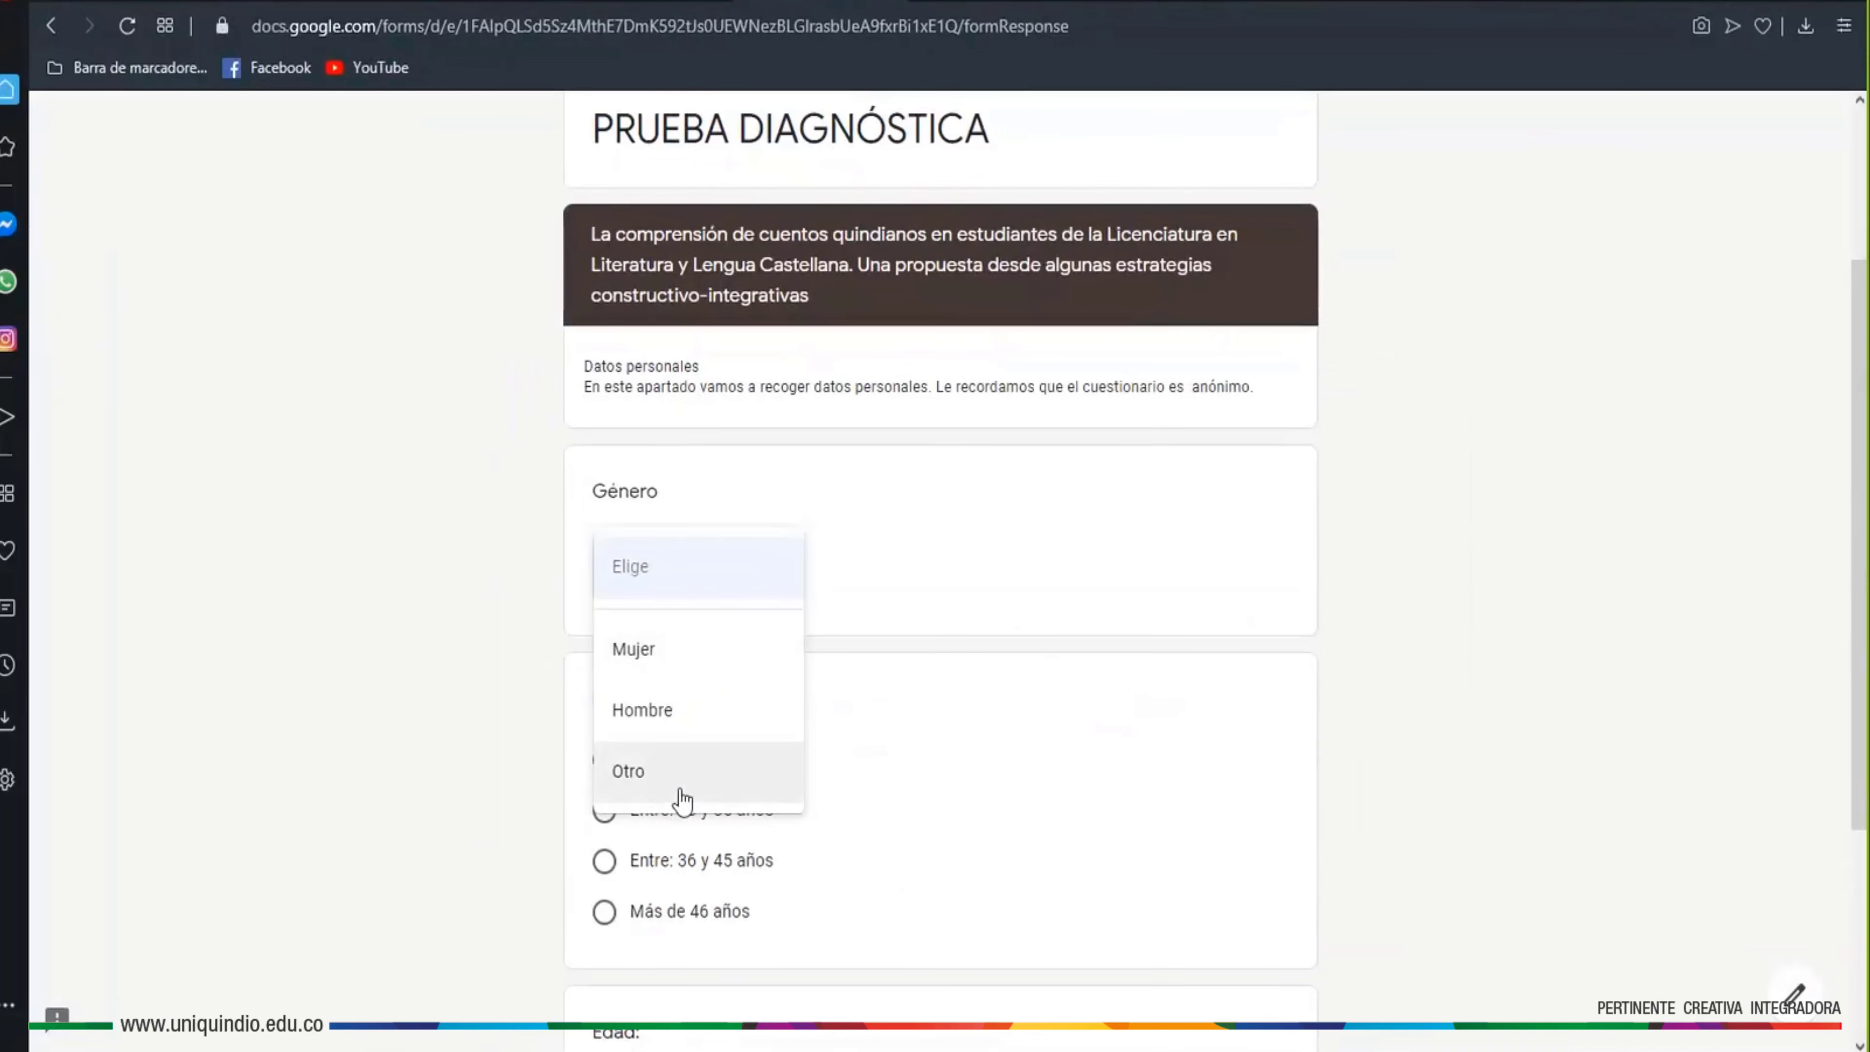
left_click(644, 4)
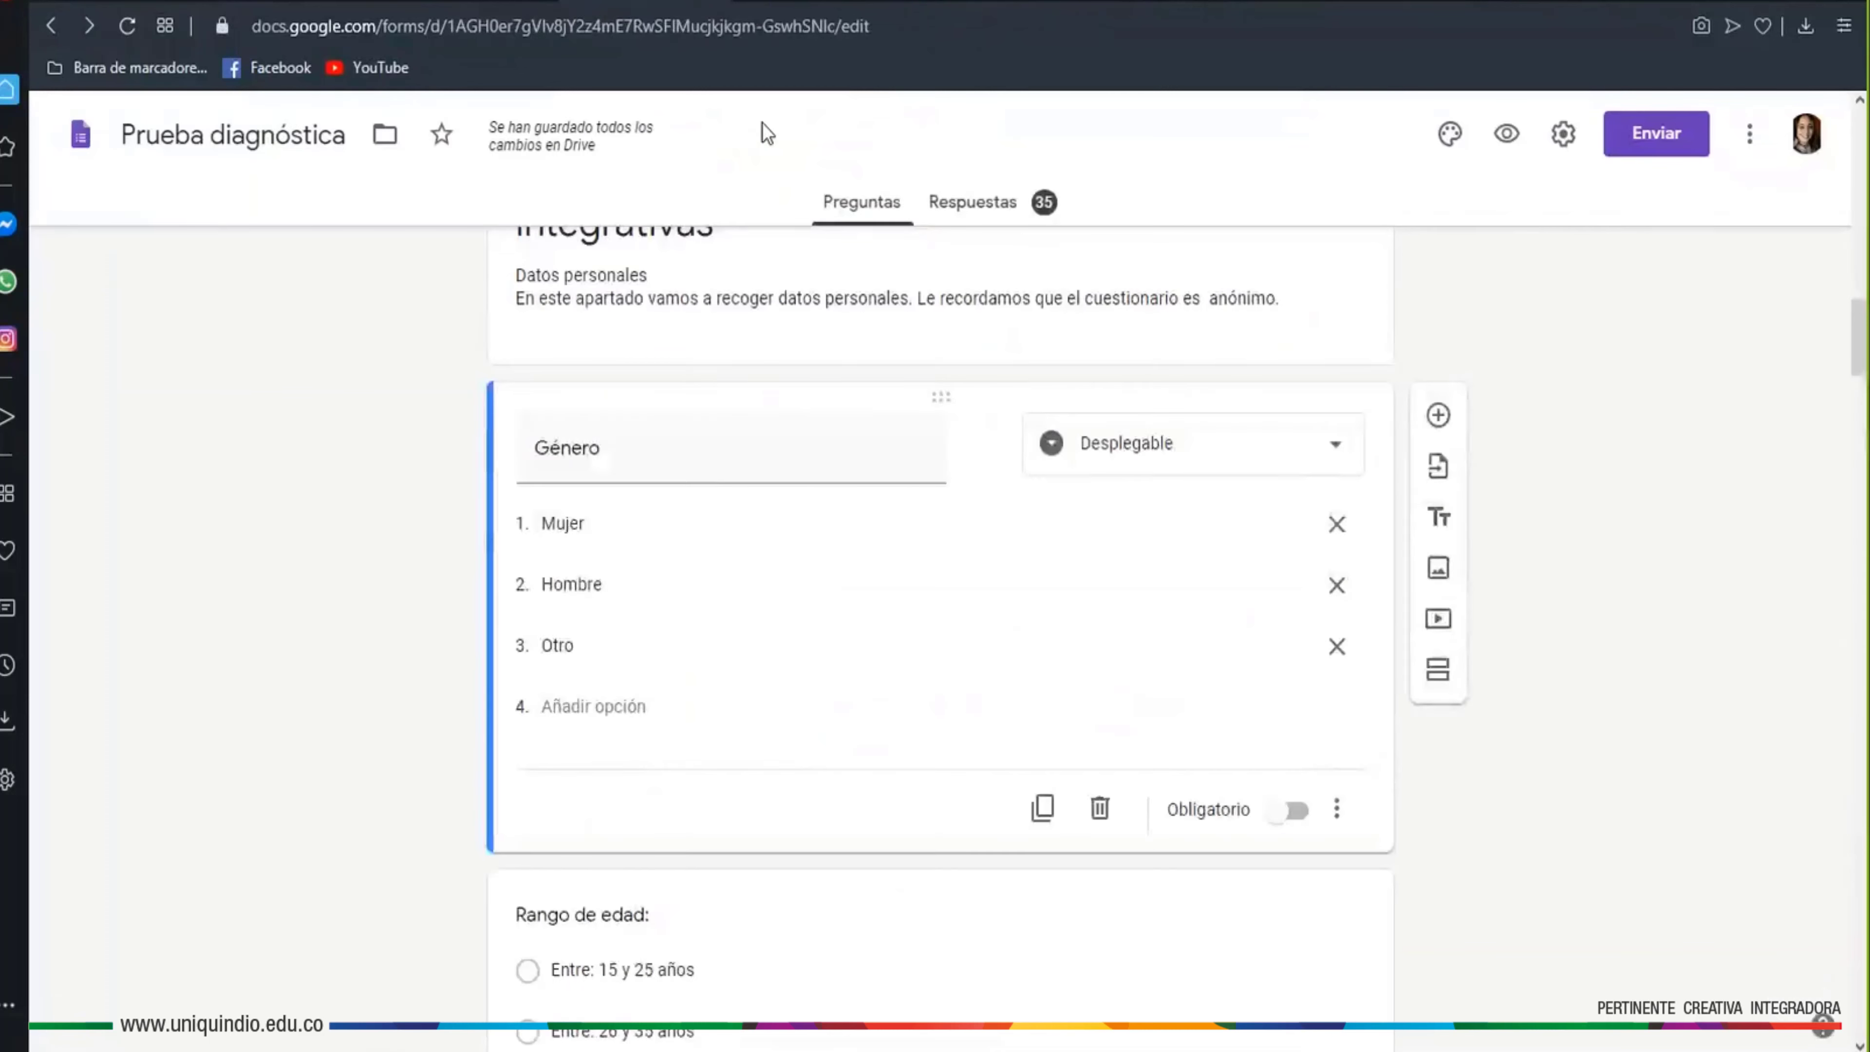
Change the Género question back to multiple choice
left_click(1224, 459)
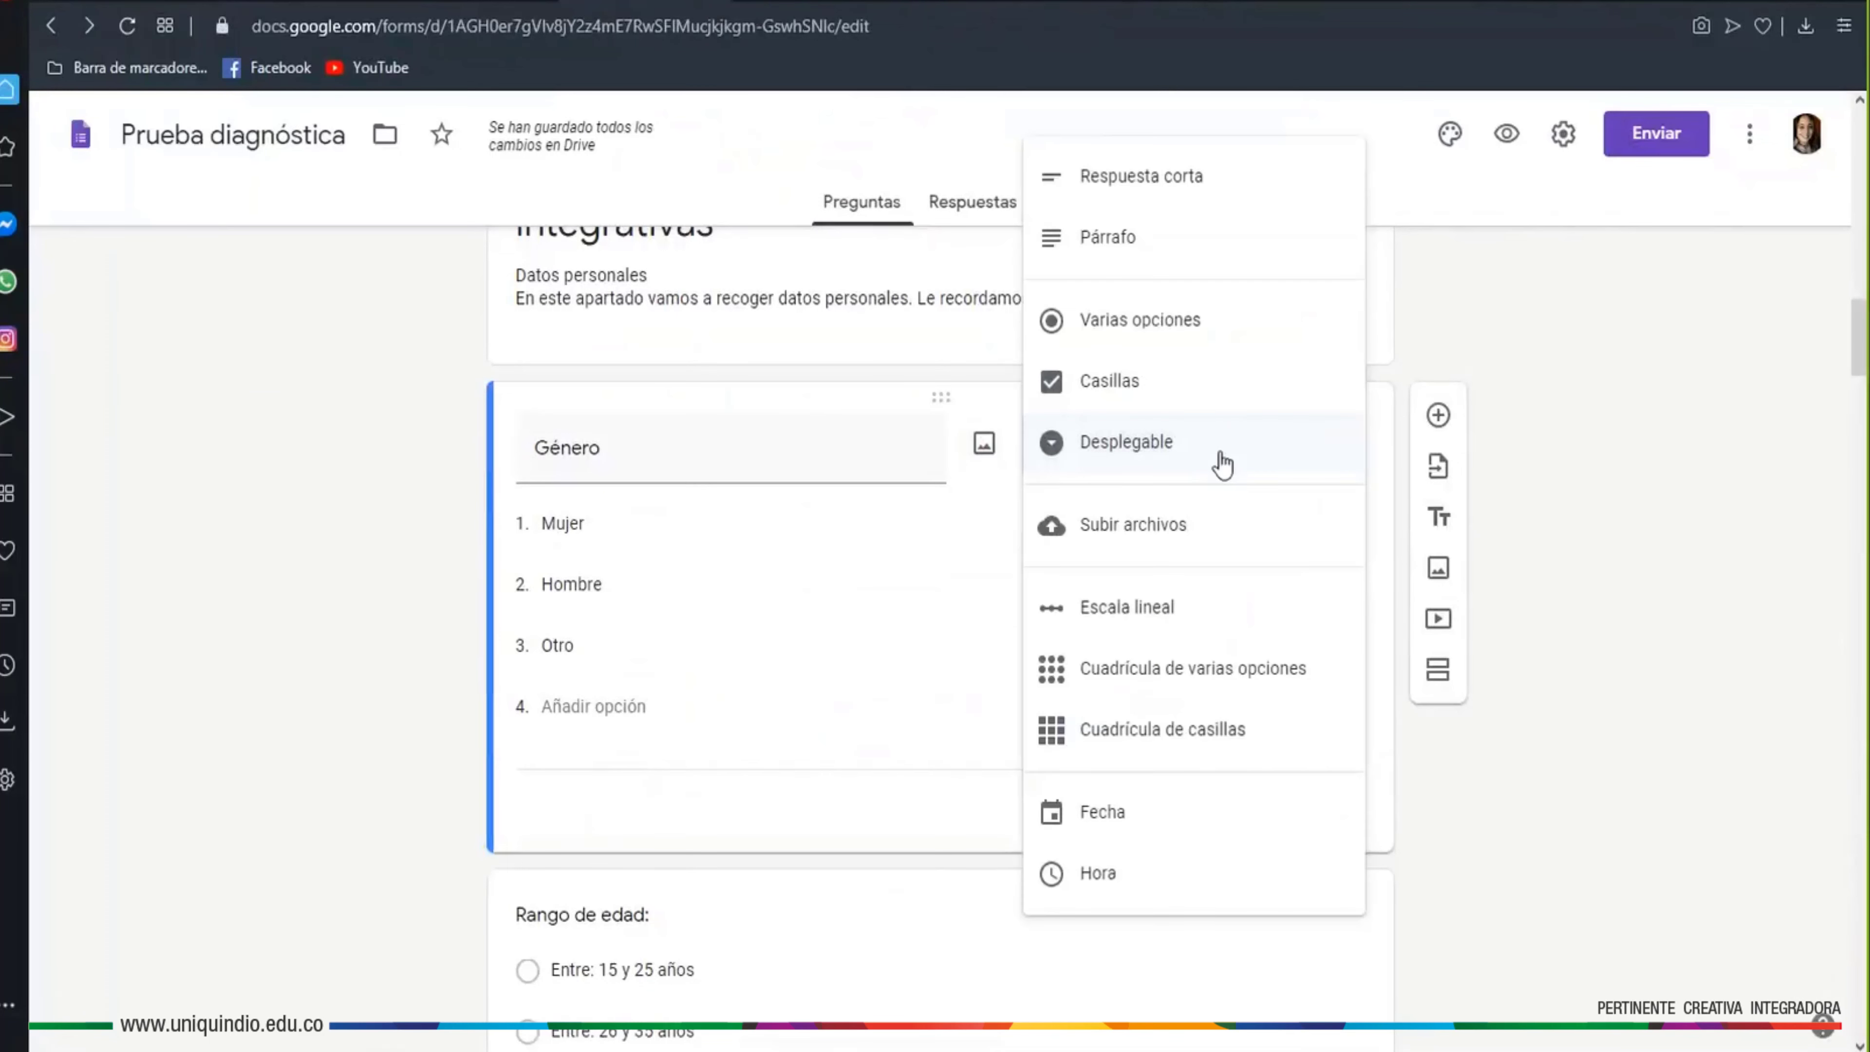
left_click(1128, 324)
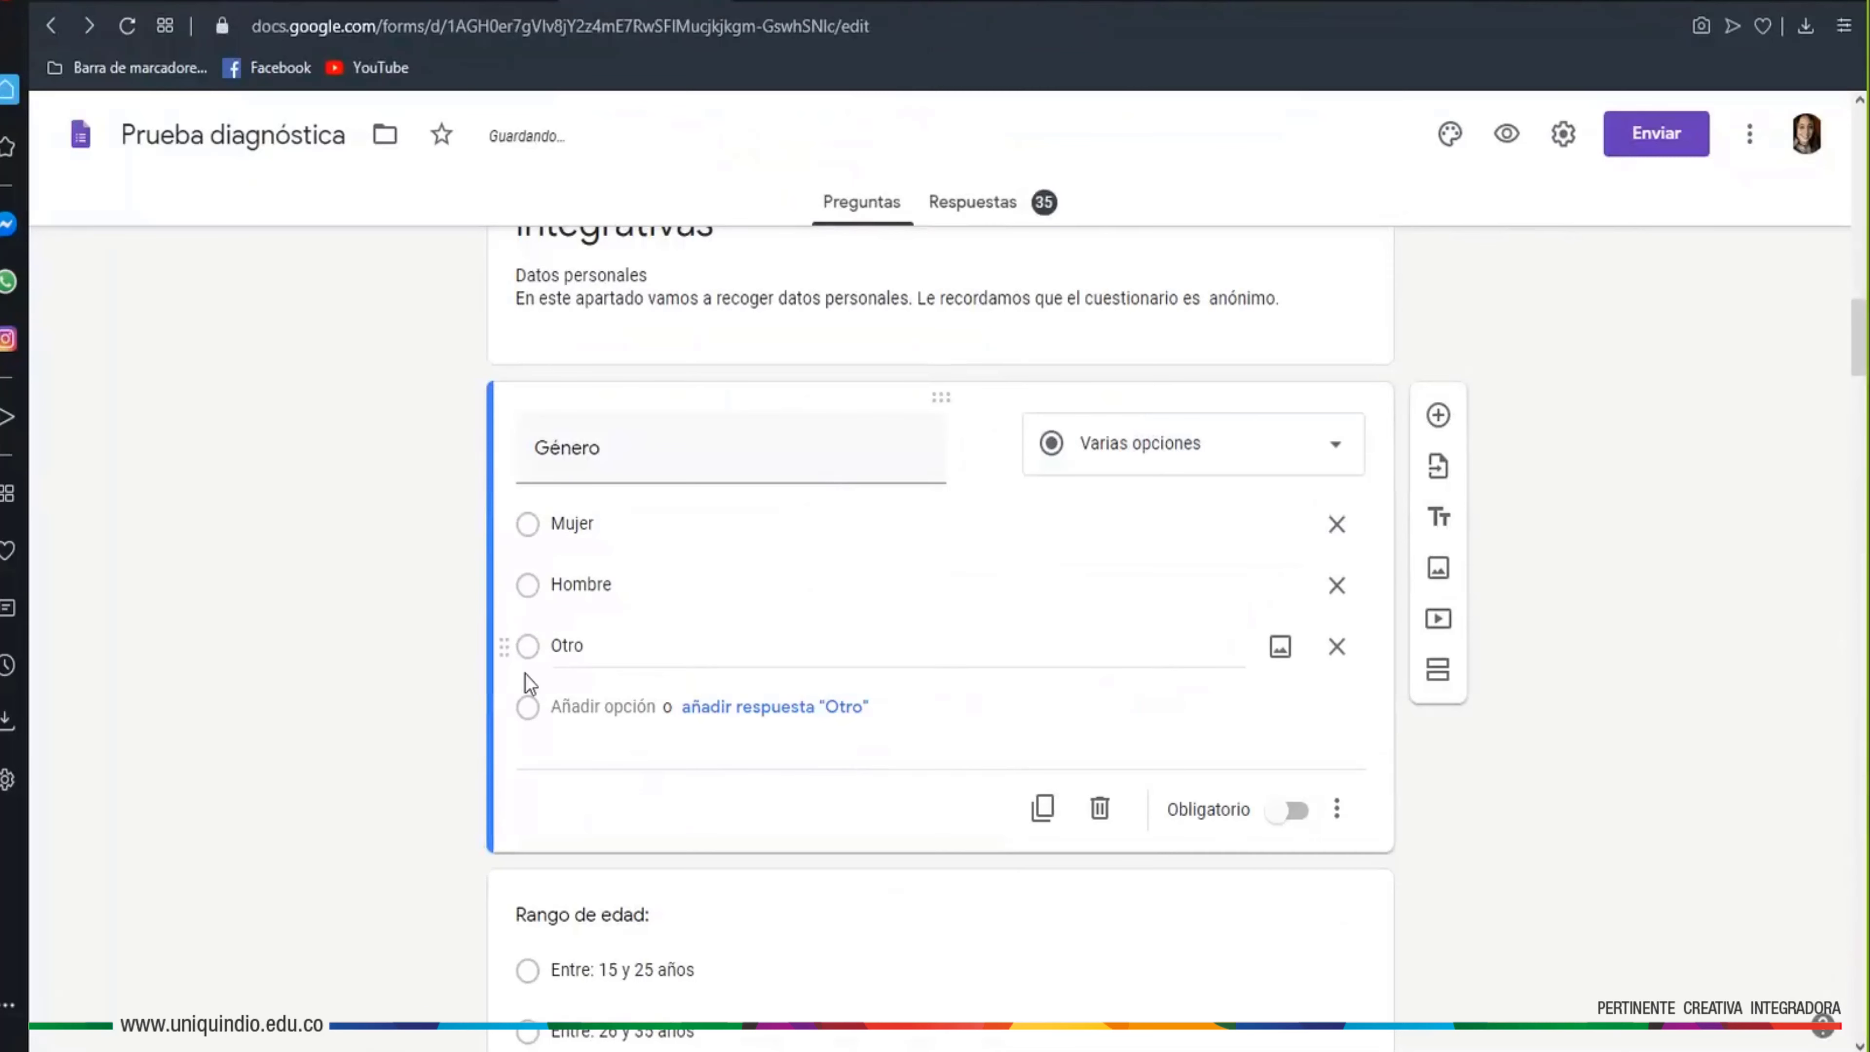
scroll(1465, 792, "down", 4)
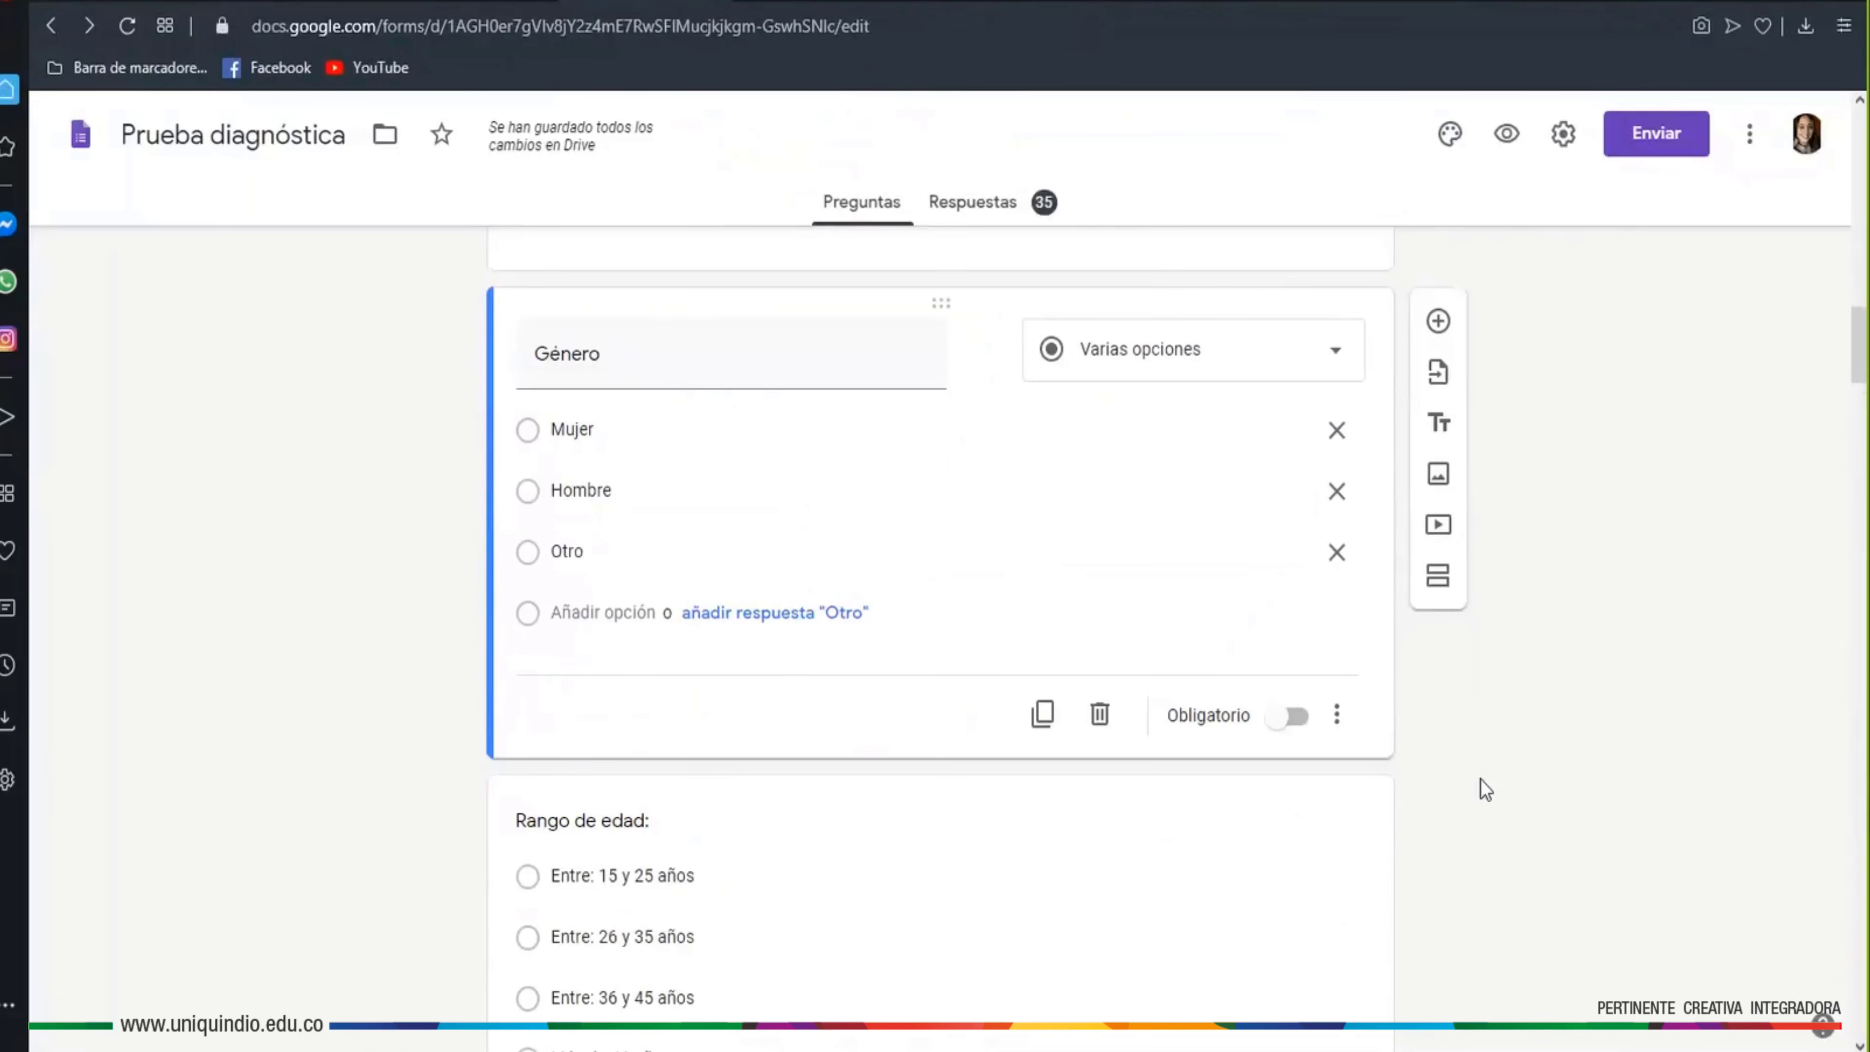
scroll(1485, 788, "down", 5)
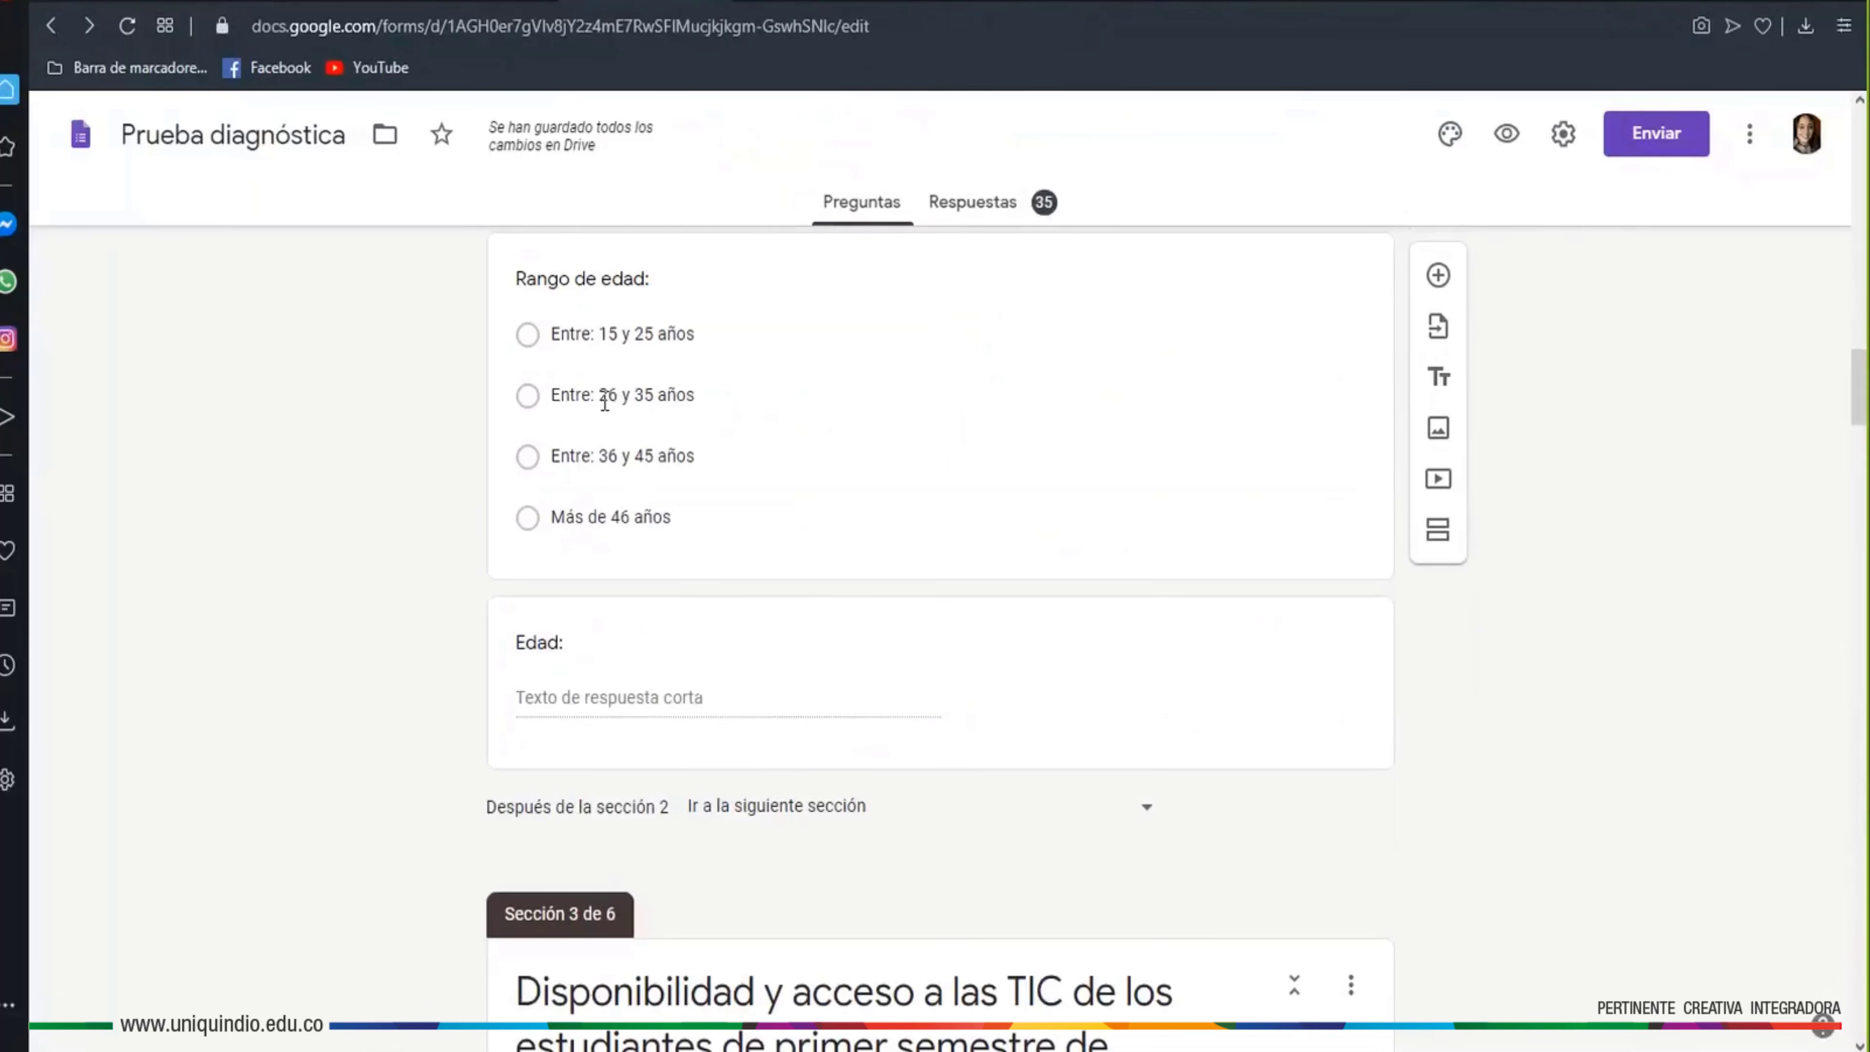
Inspect the Edad question and the Sección 3 title in the editor
left_click(582, 700)
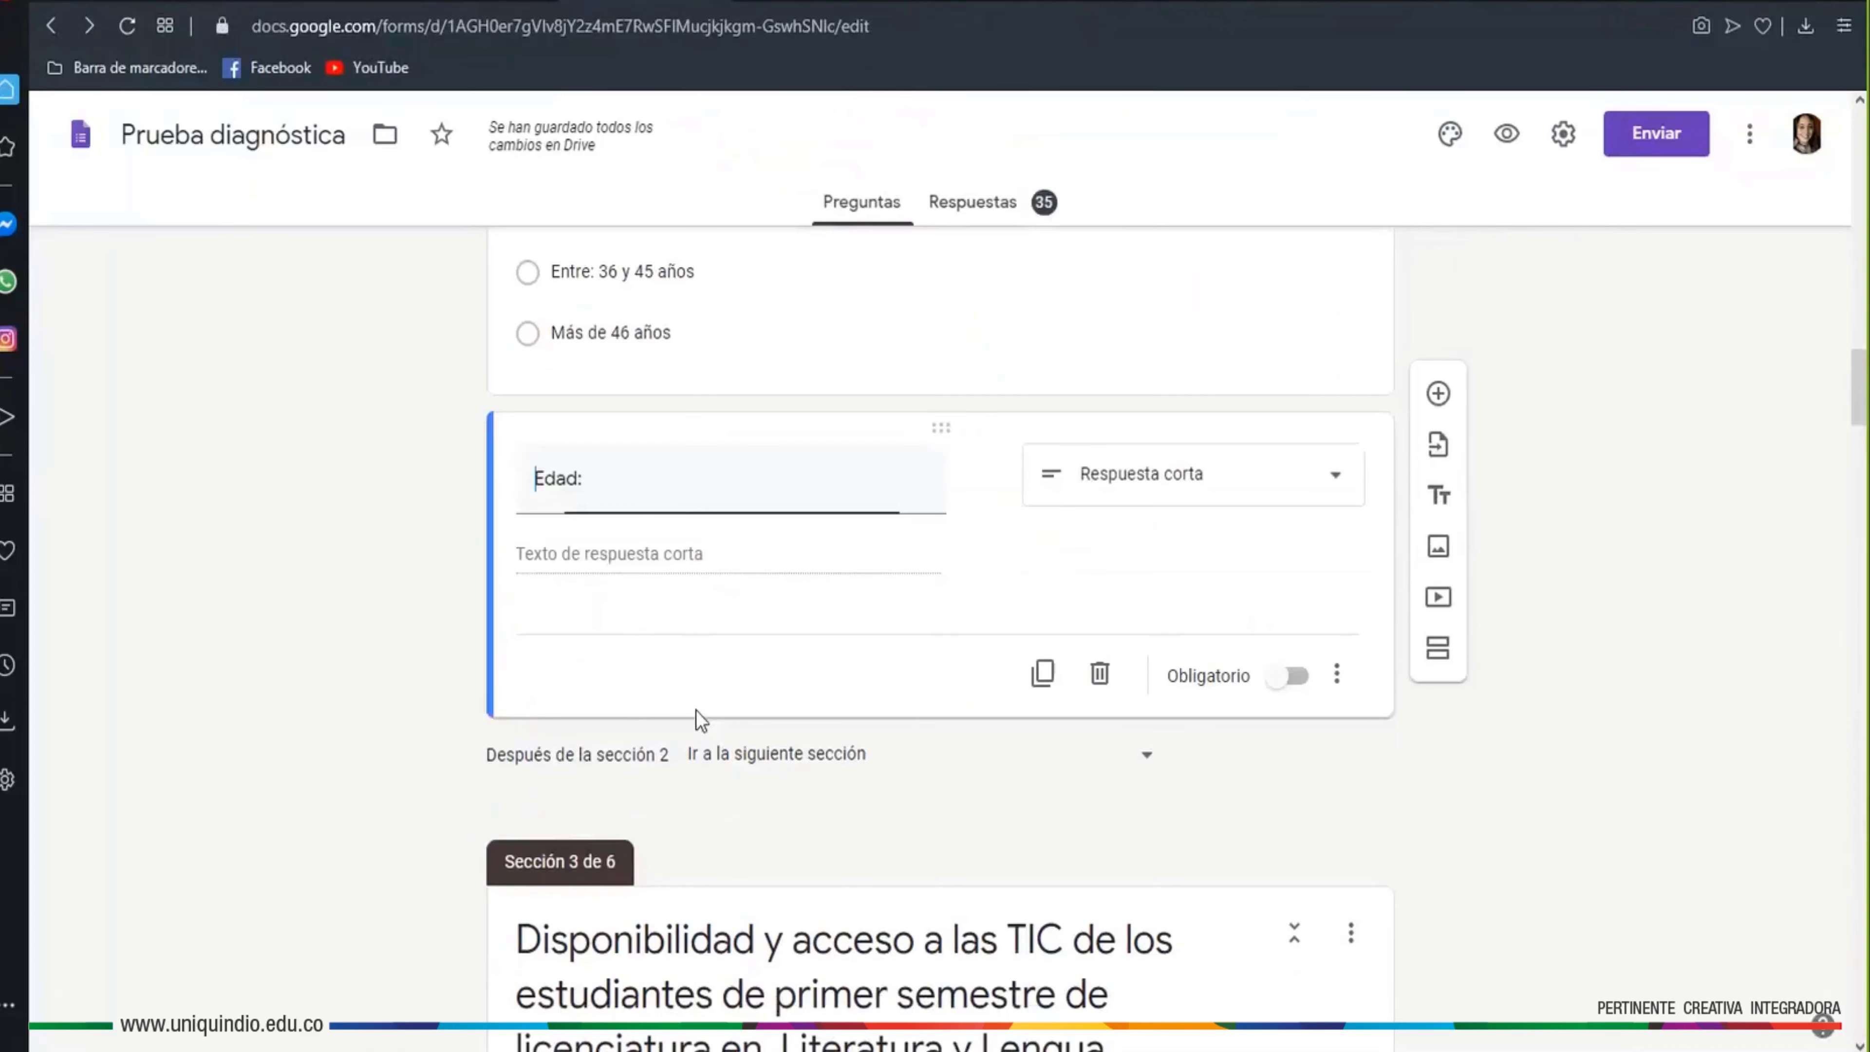
scroll(737, 781, "down", 7)
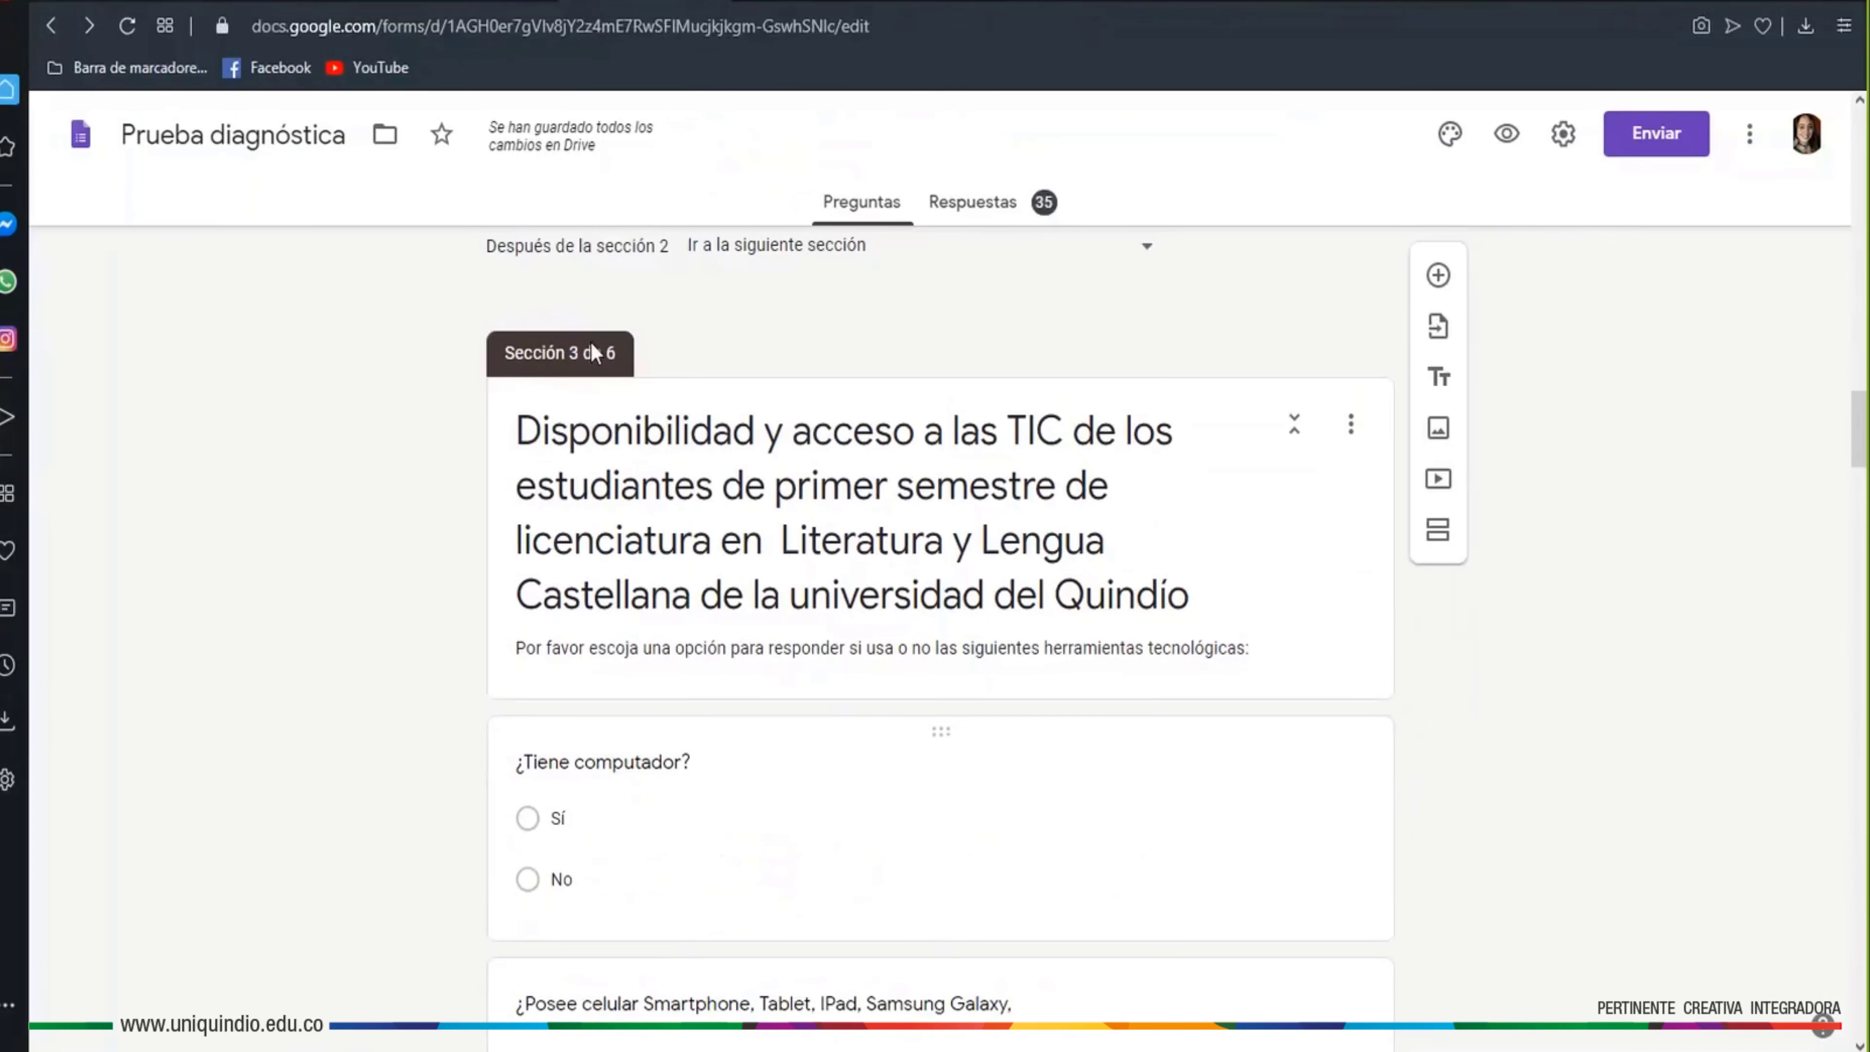
left_click(894, 464)
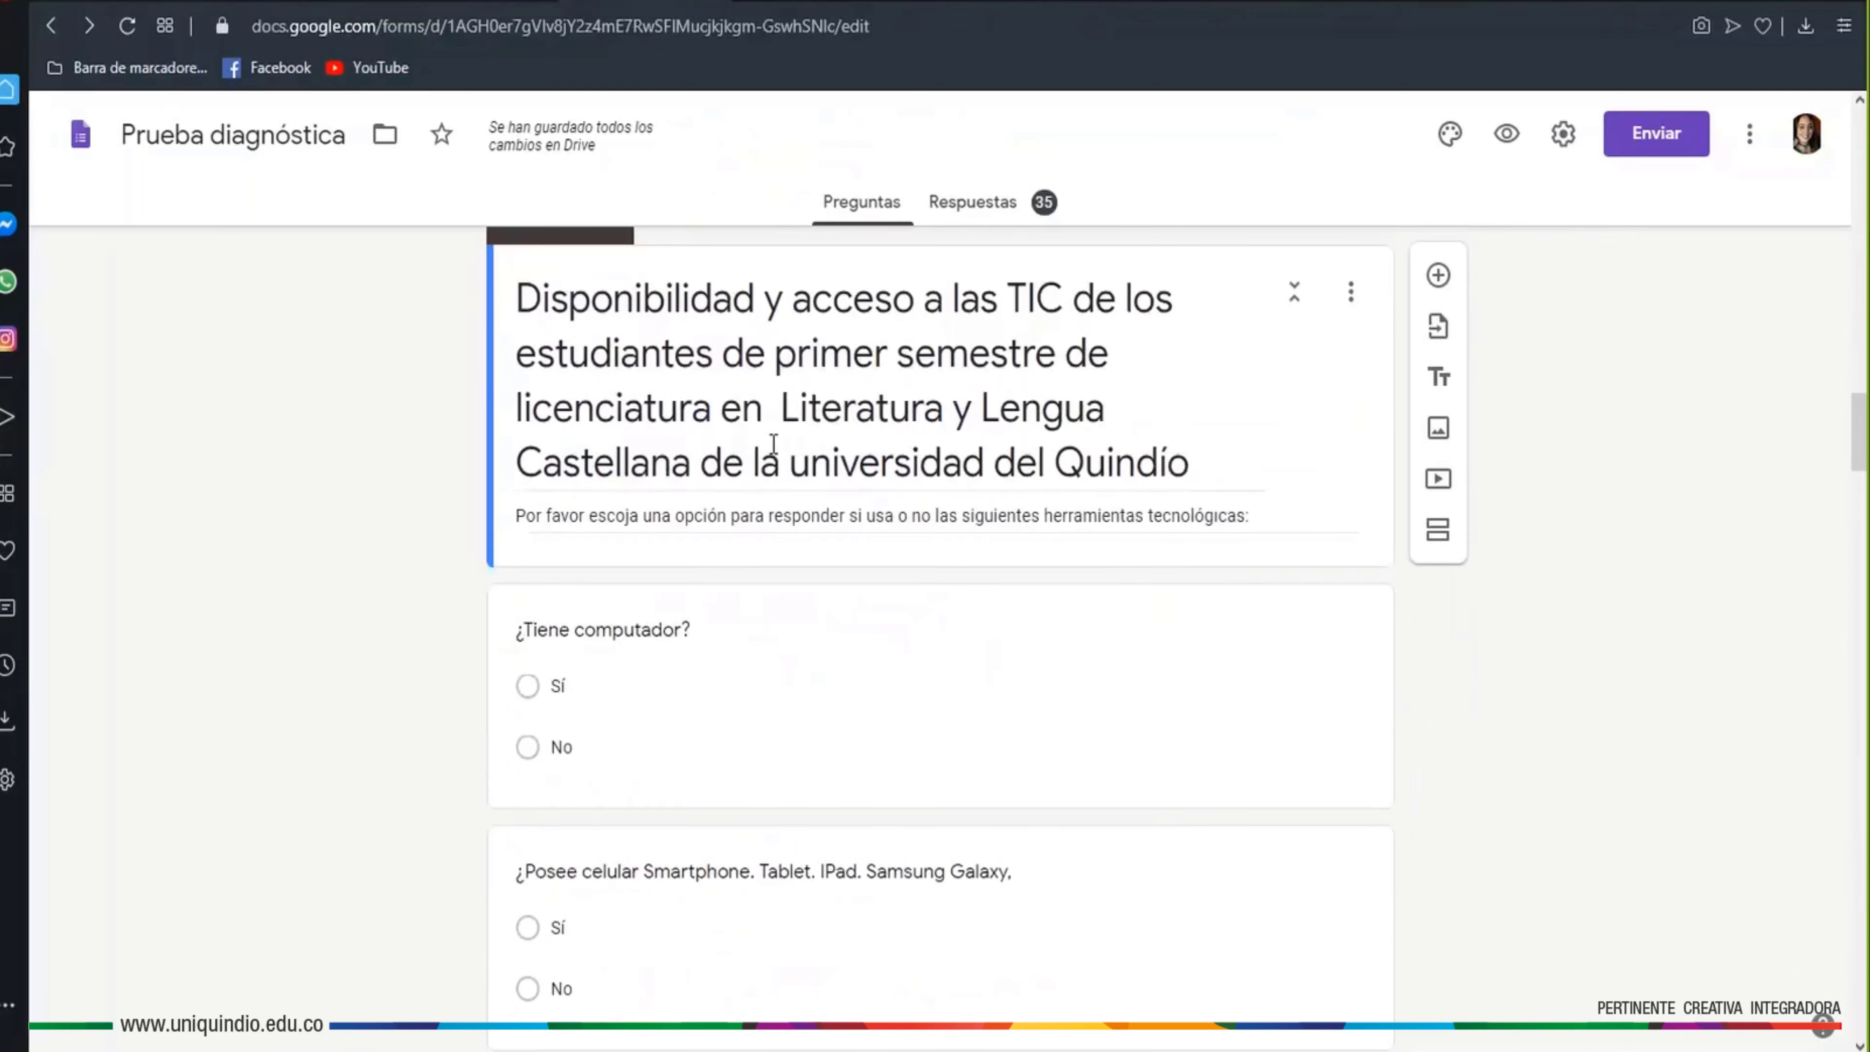
scroll(1040, 475, "up", 3)
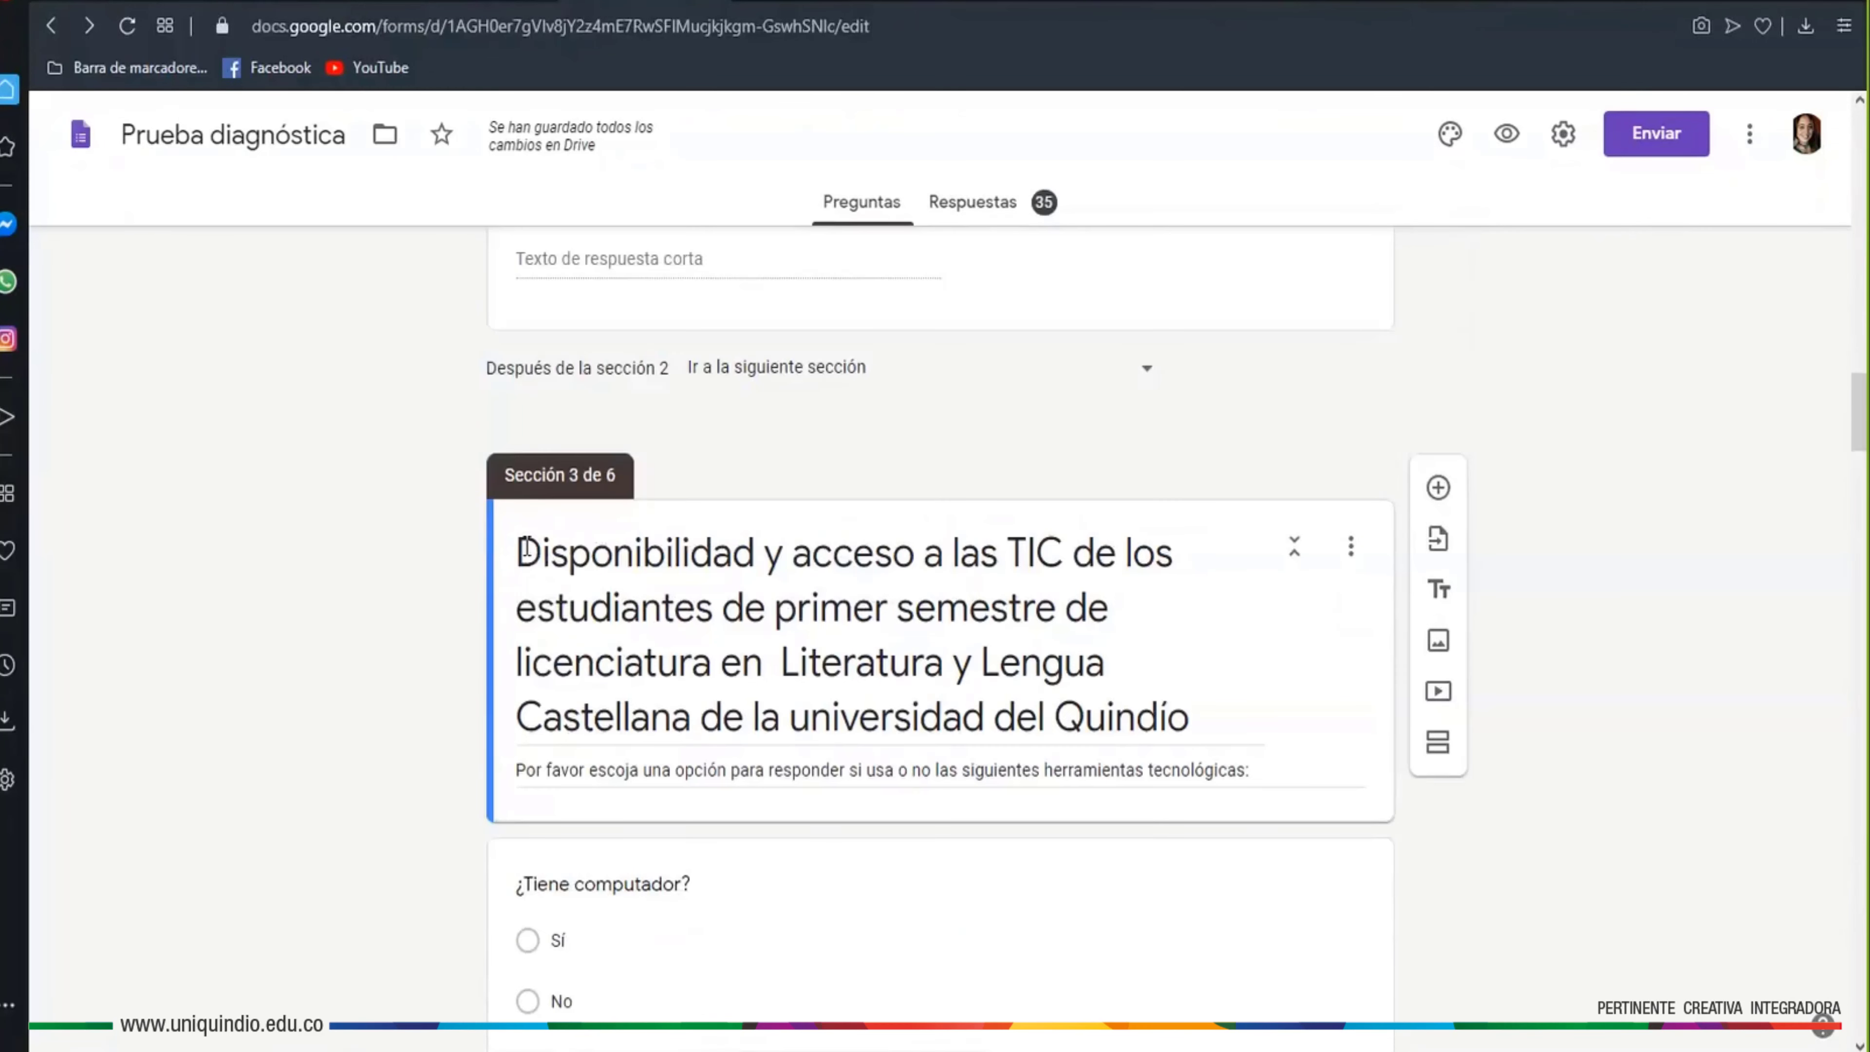
triple_click(830, 593)
left_click(945, 638)
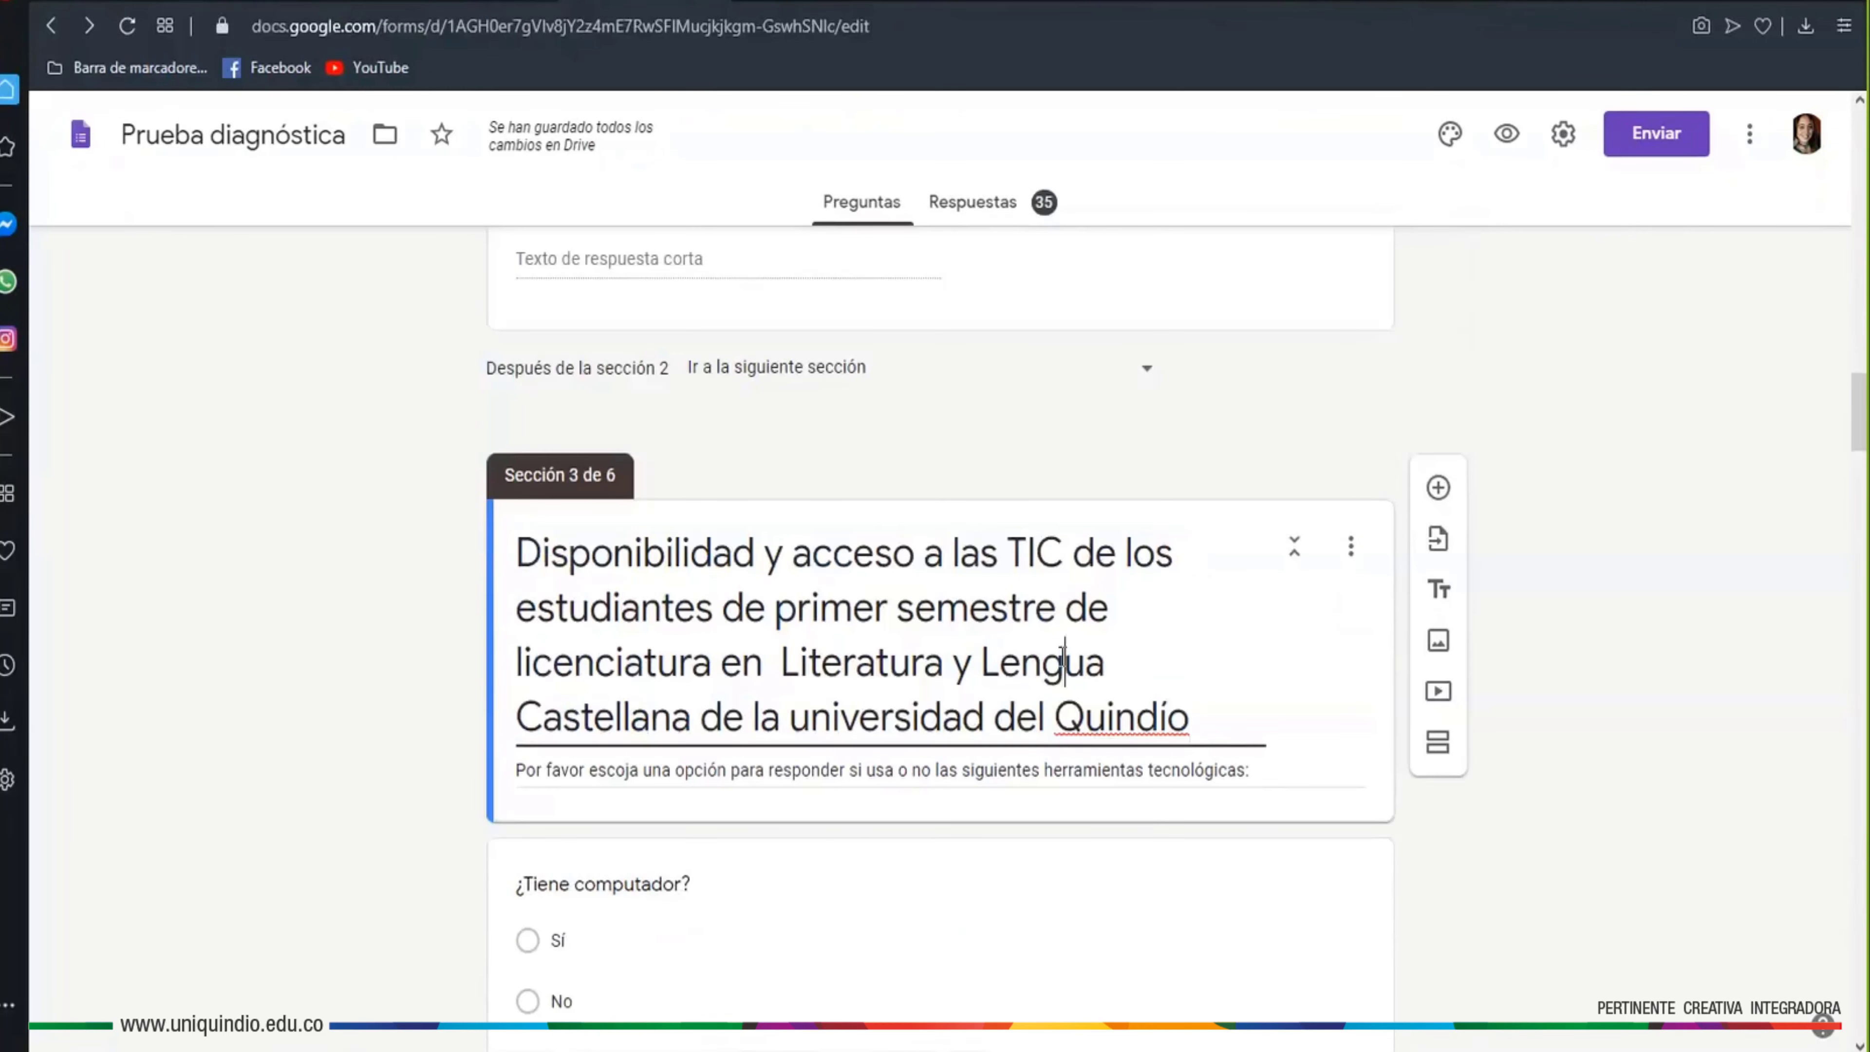
scroll(1061, 657, "up", 6)
scroll(854, 697, "up", 5)
scroll(854, 697, "up", 4)
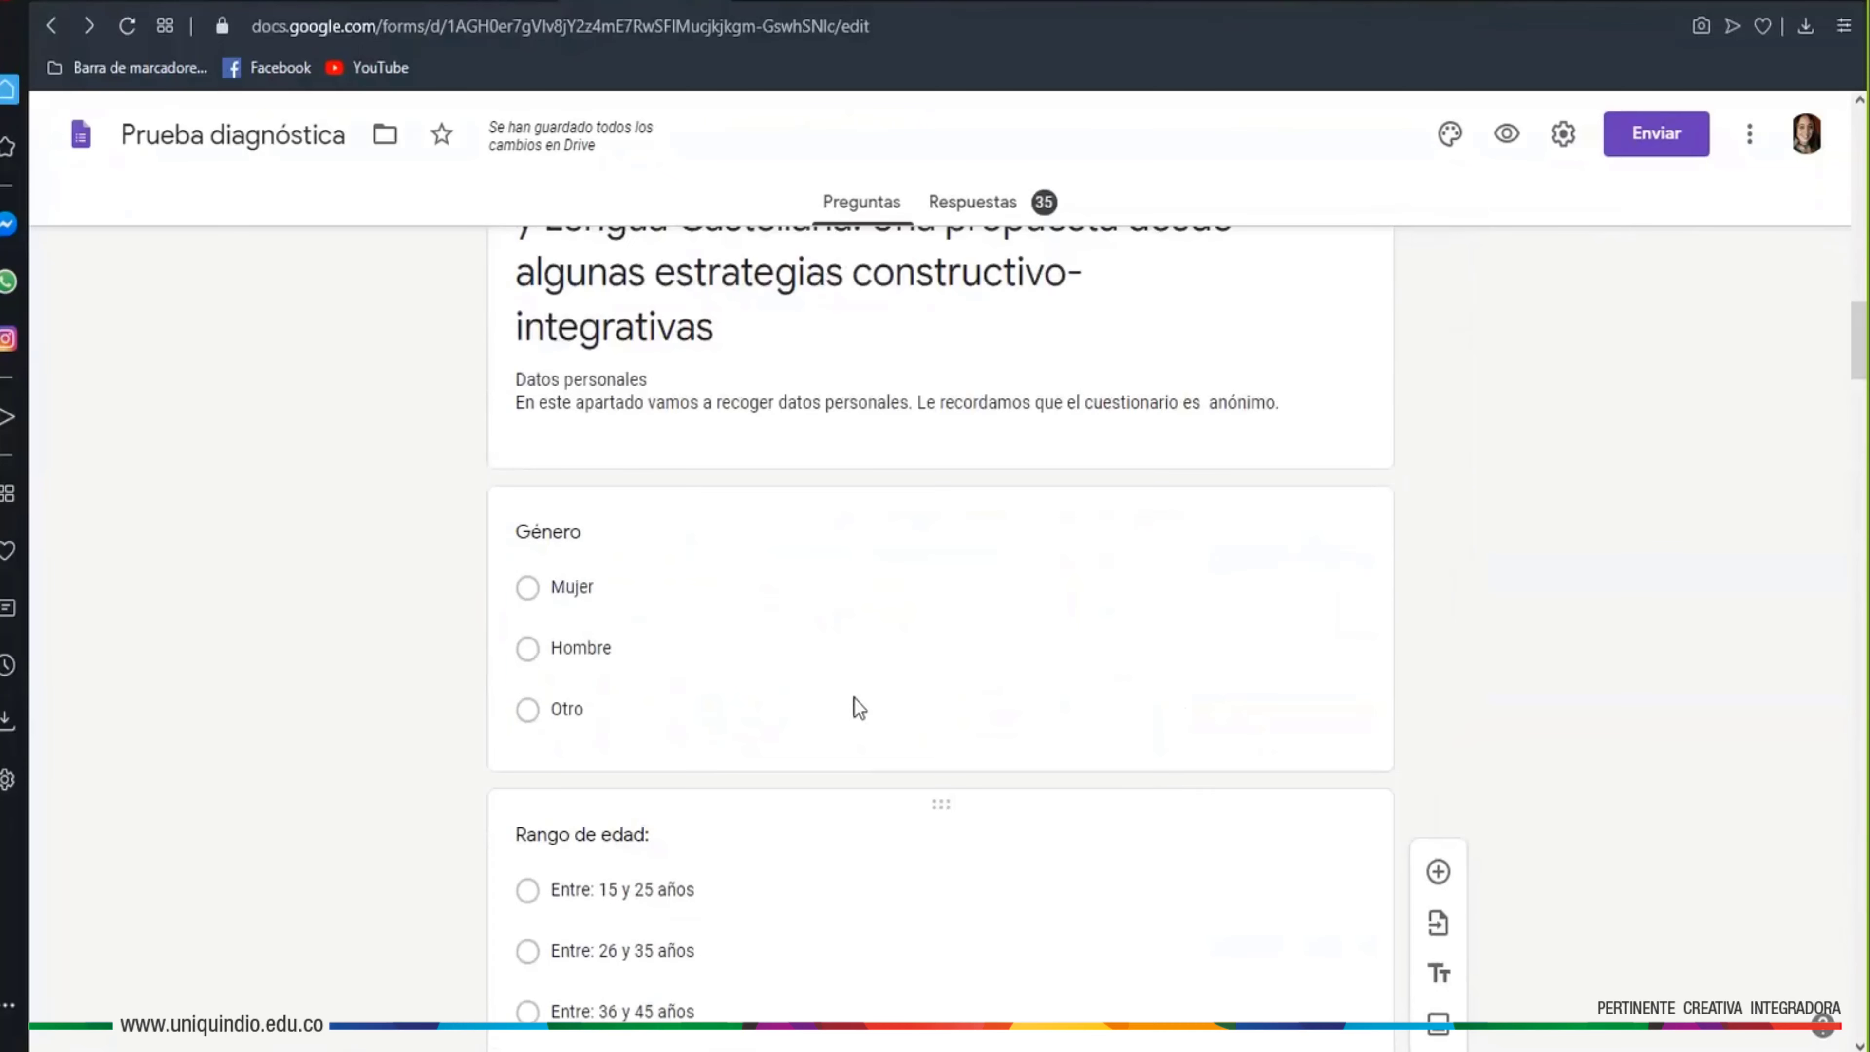
scroll(855, 693, "down", 3)
scroll(668, 685, "down", 3)
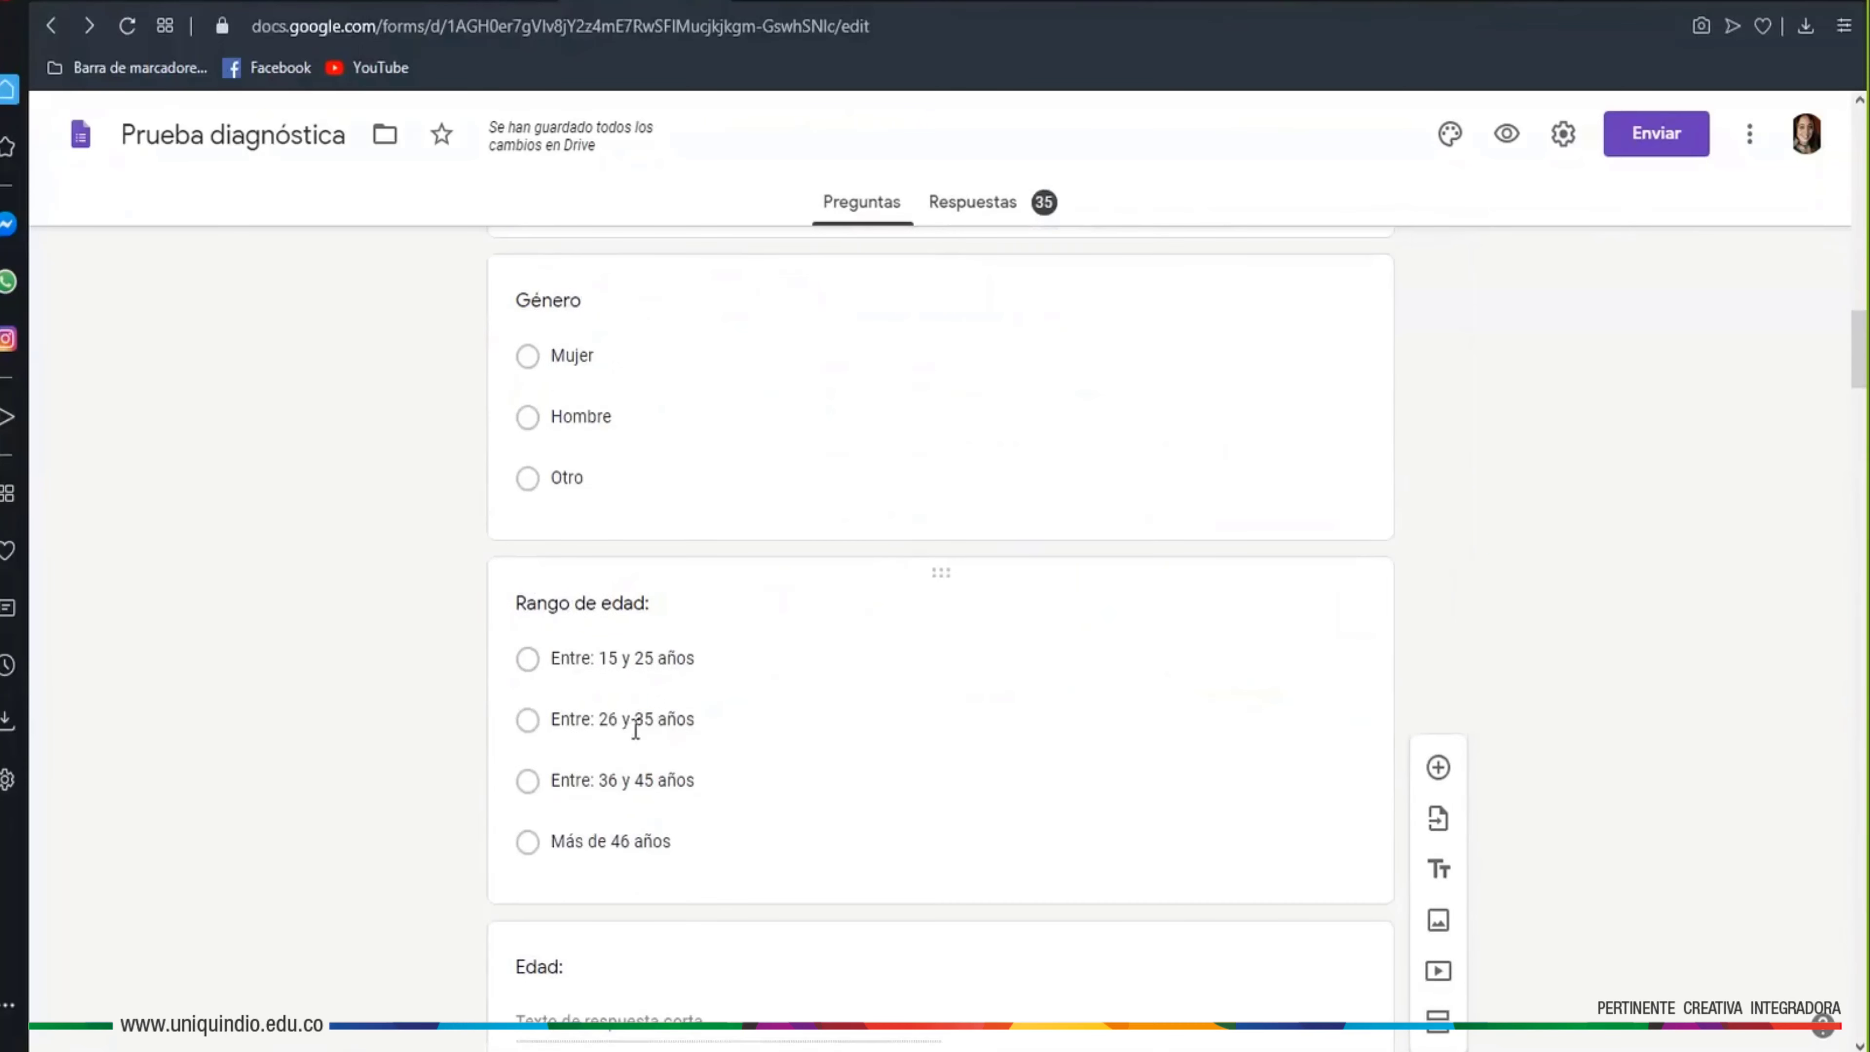
scroll(847, 751, "down", 12)
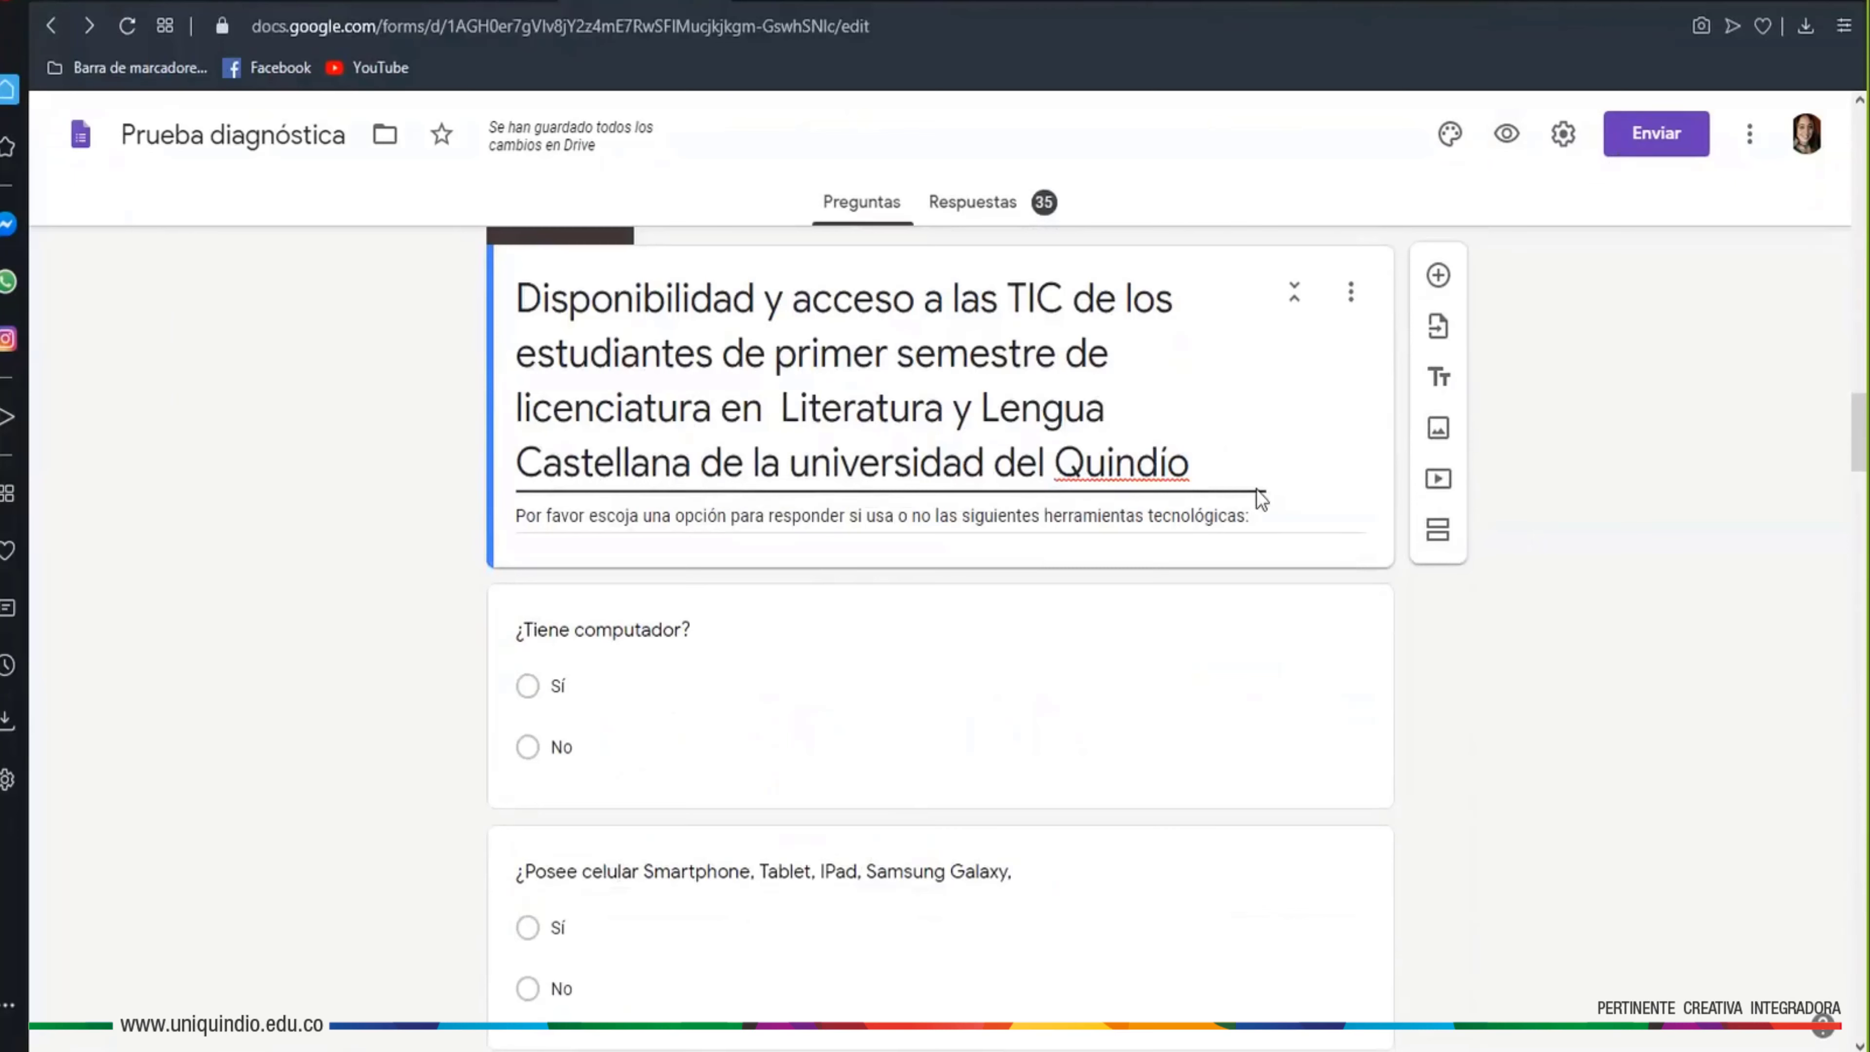
scroll(1214, 568, "up", 2)
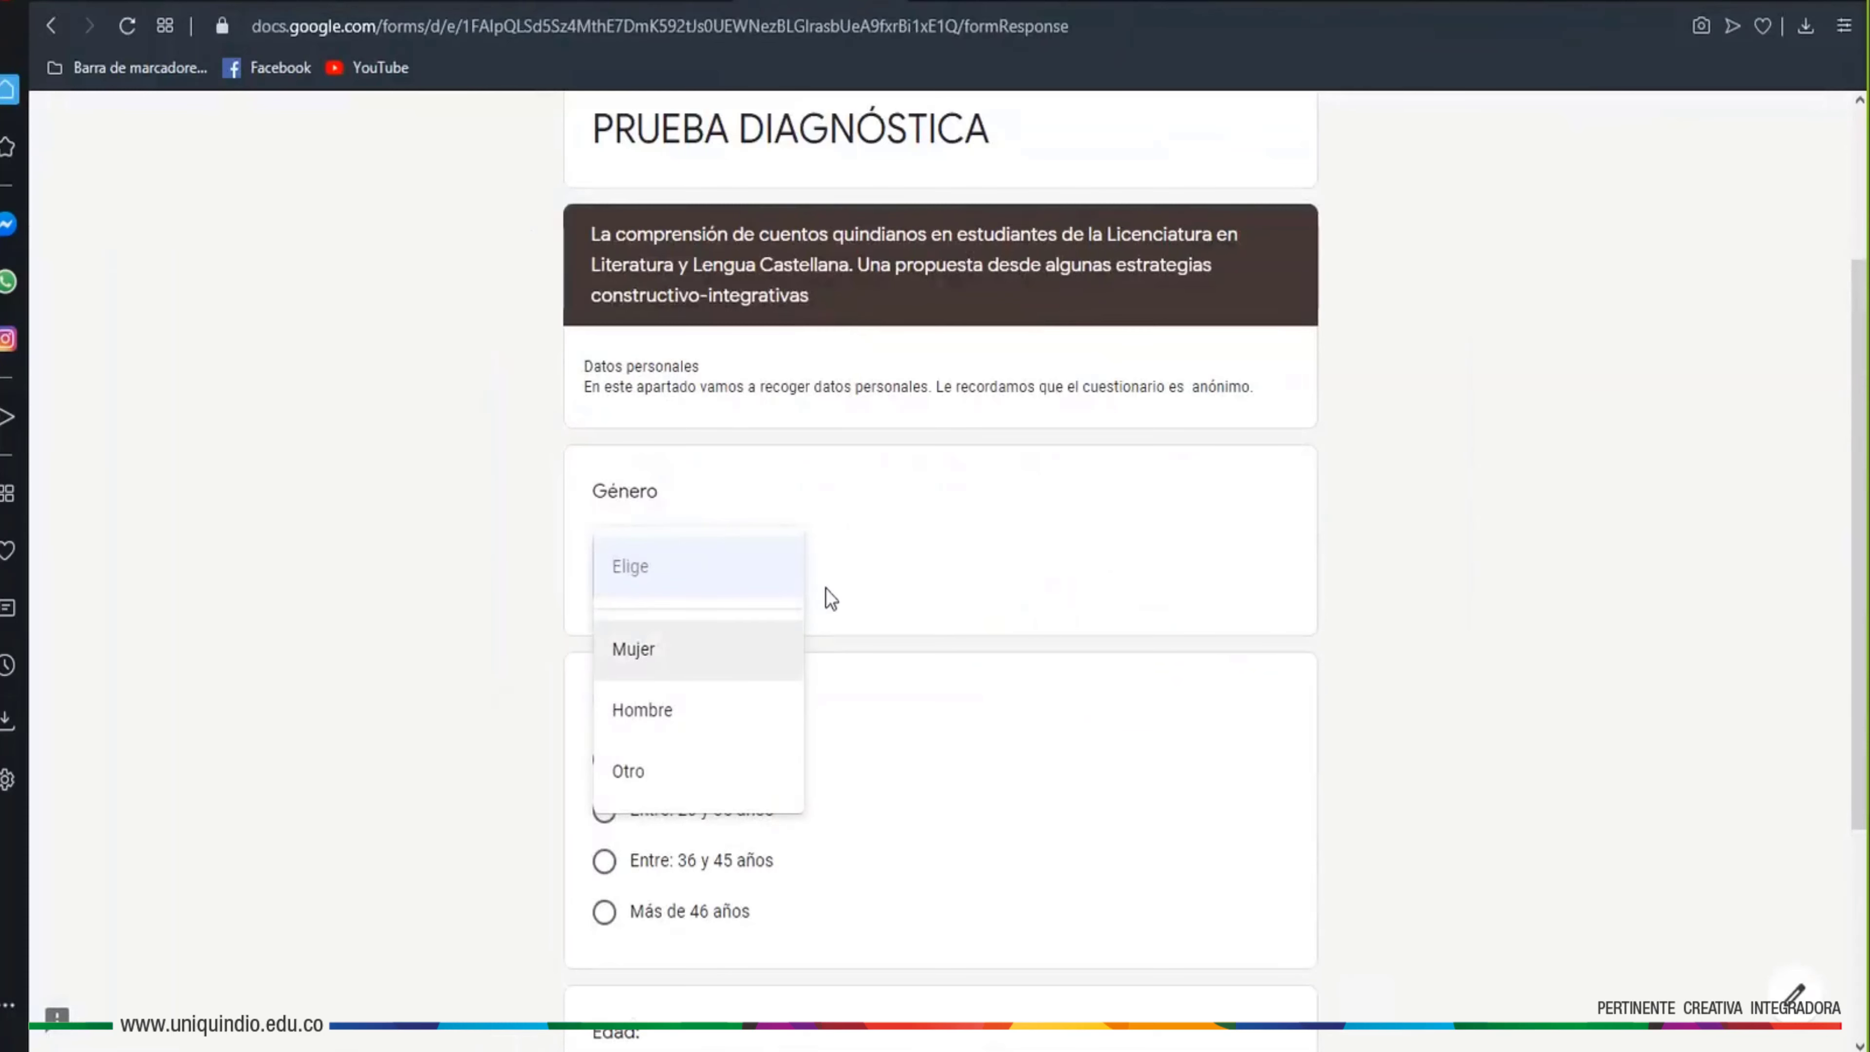
Answer Mujer for Género in the preview
scroll(1018, 647, "down", 5)
scroll(1113, 652, "up", 7)
scroll(1108, 648, "down", 2)
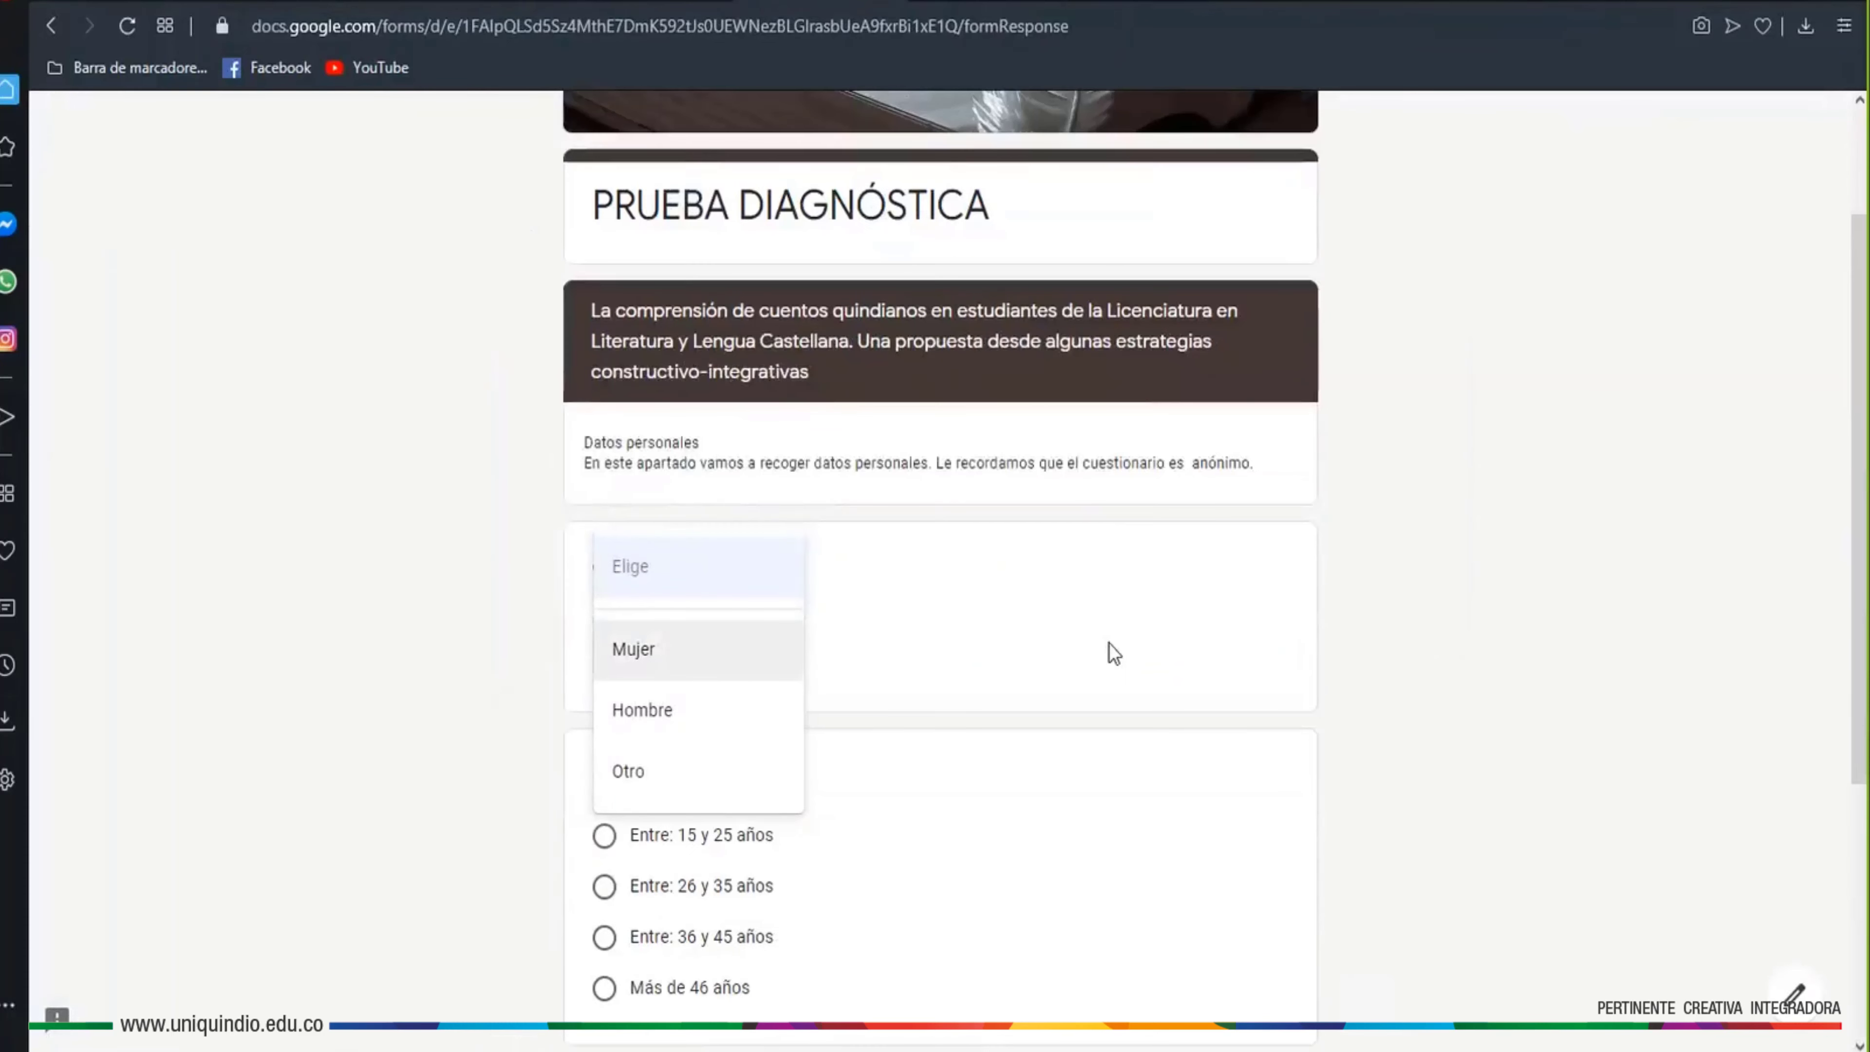
left_click(848, 593)
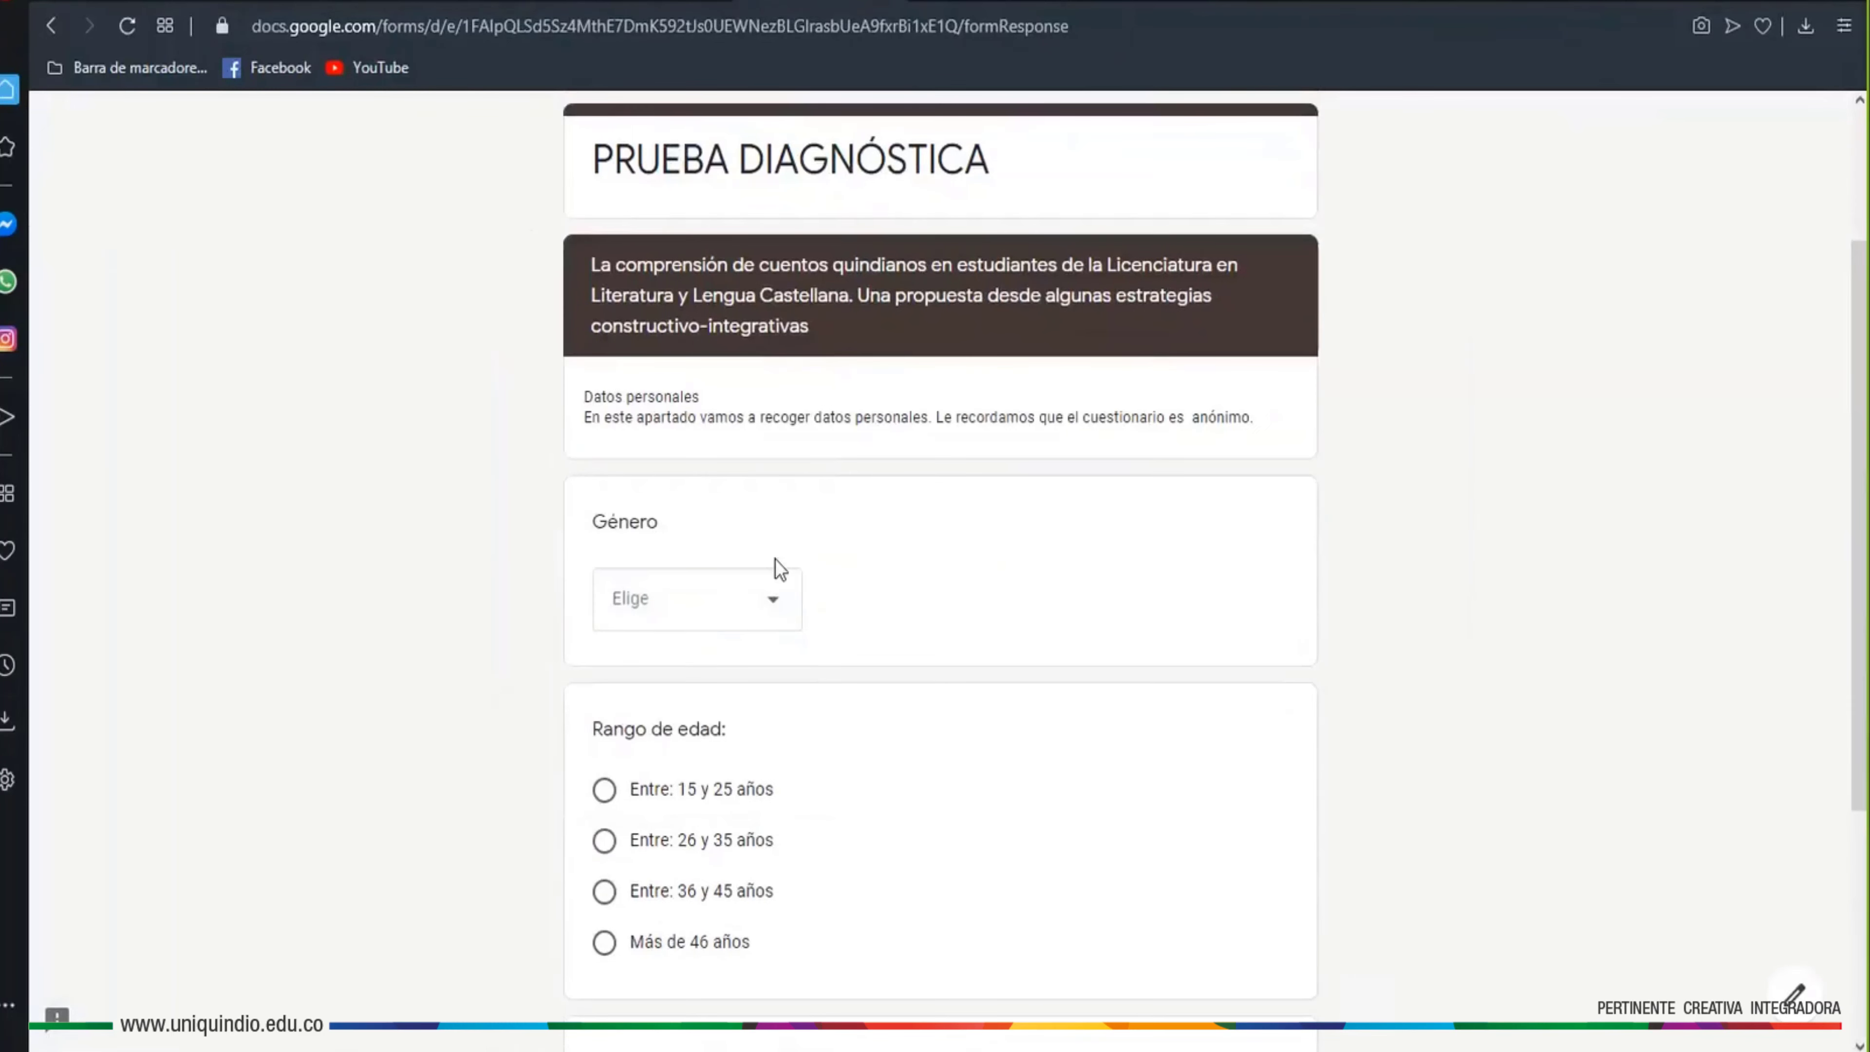
scroll(836, 678, "down", 3)
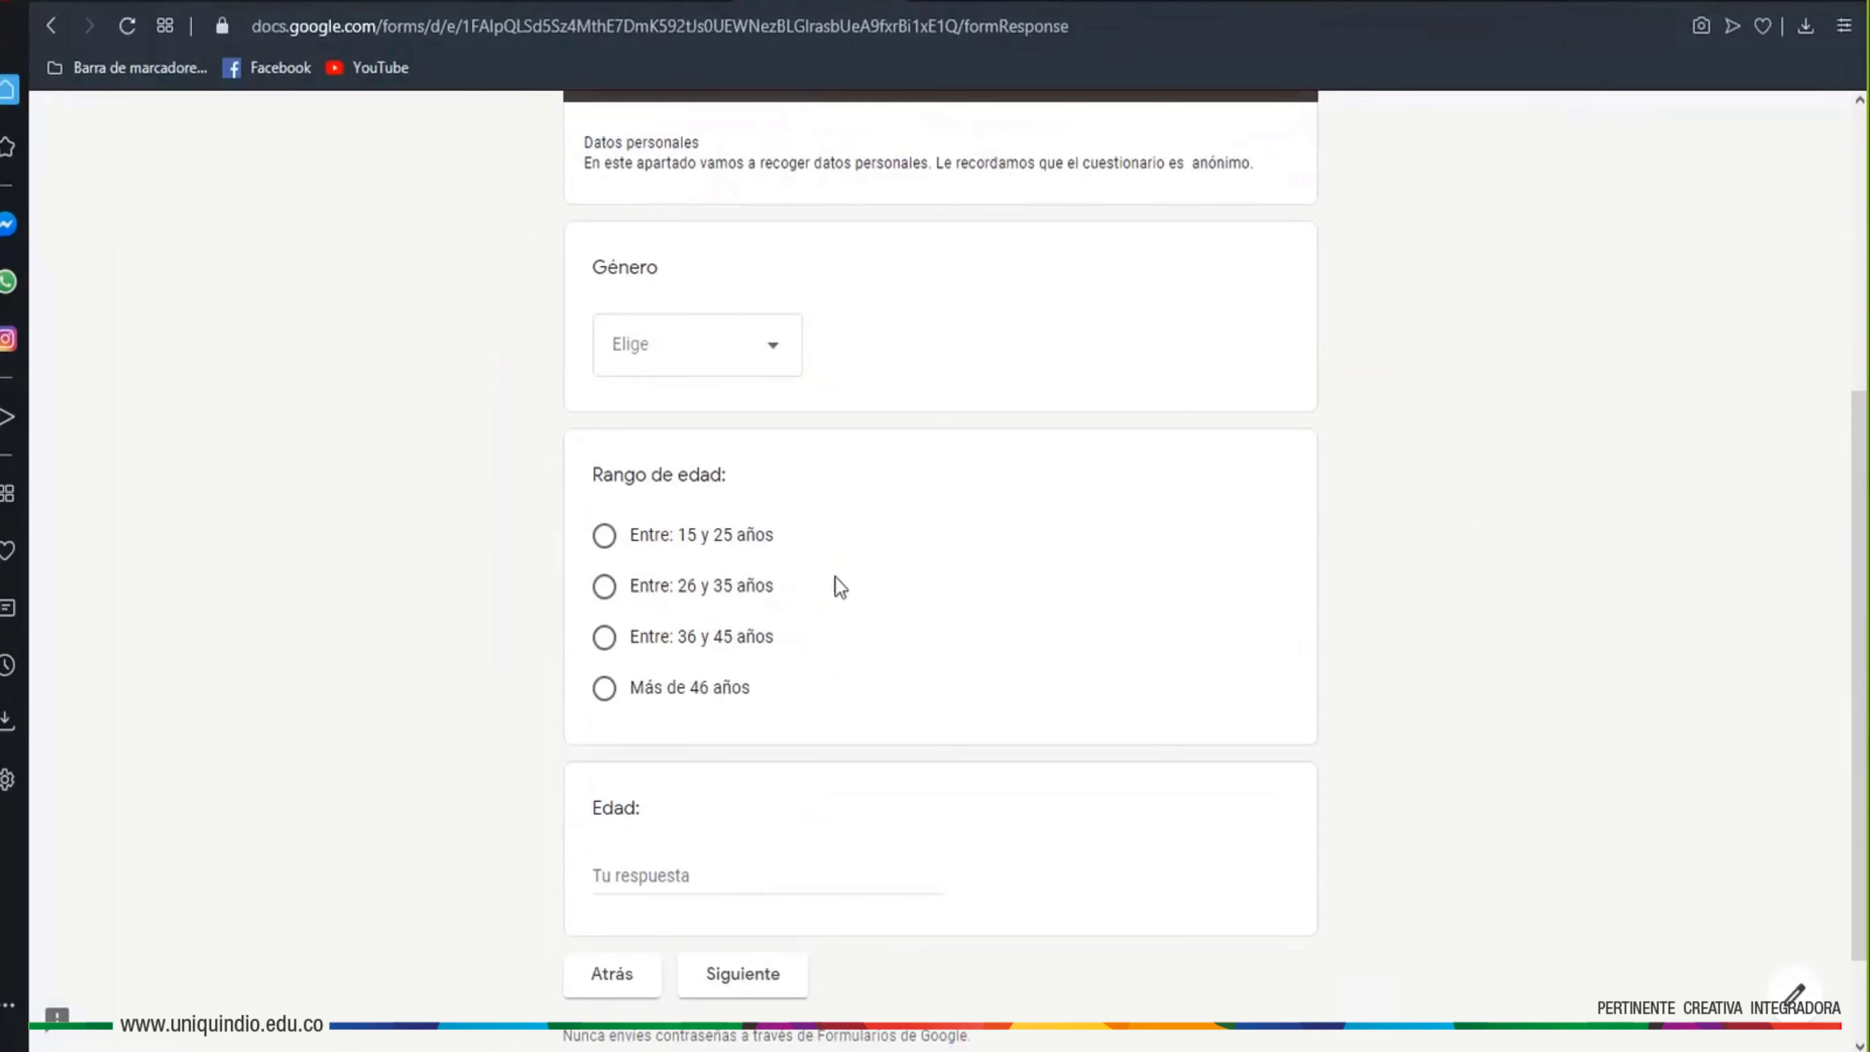
left_click(759, 359)
left_click(730, 425)
Choose 'Entre: 15 y 25 años', enter age 25 in Edad, and continue
left_click(738, 533)
scroll(855, 649, "down", 2)
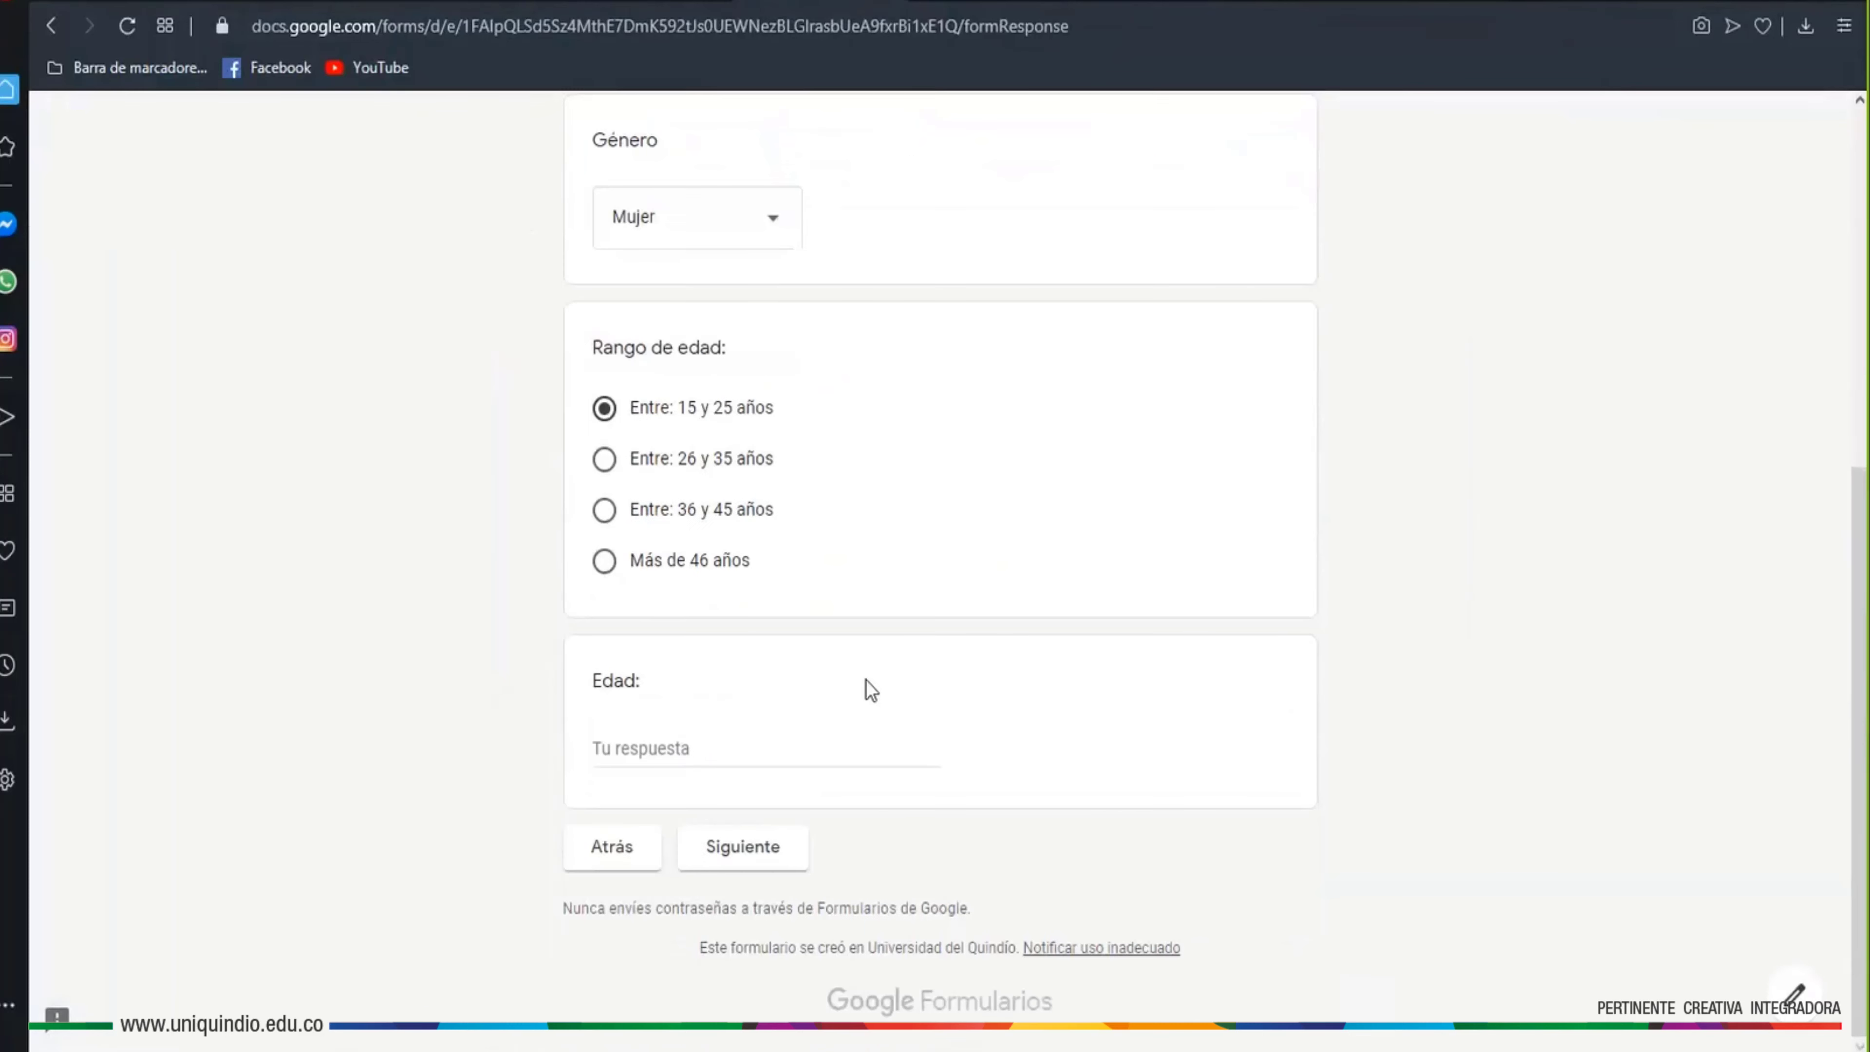
left_click(720, 752)
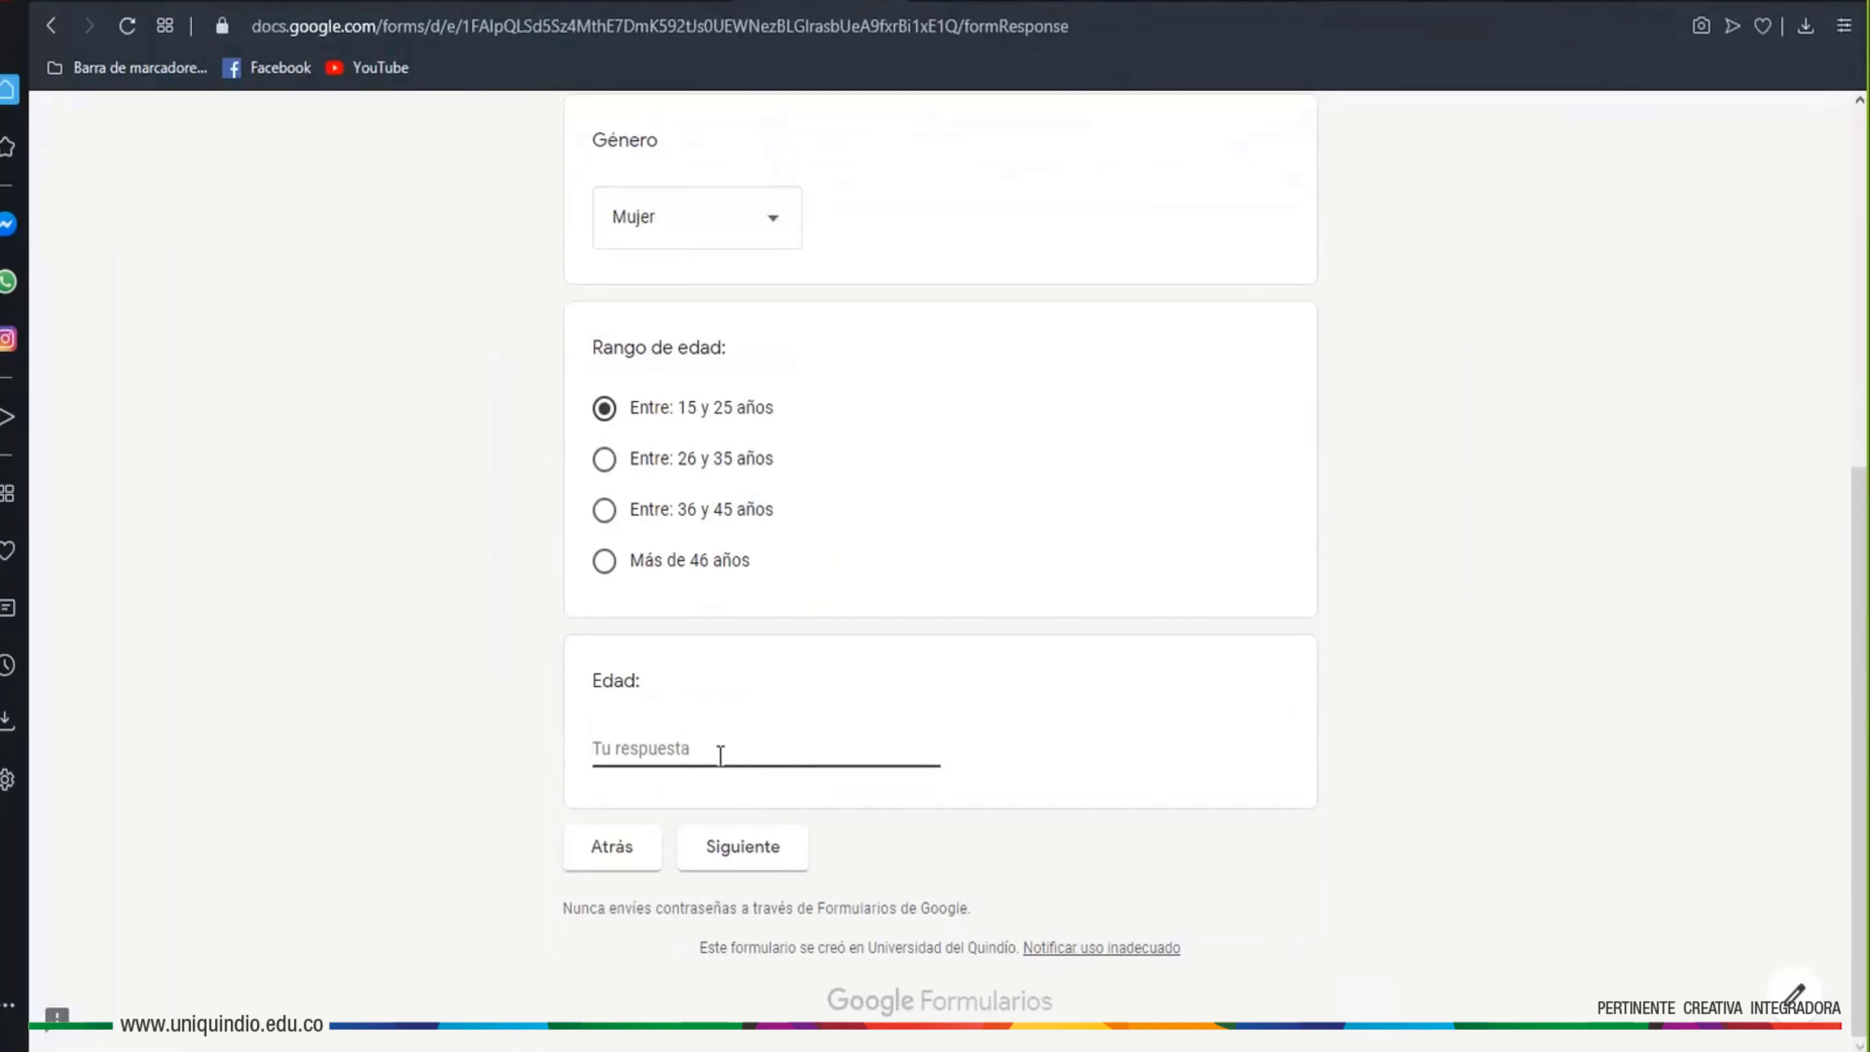
type("5")
key("BackSpace")
type("25")
left_click(742, 845)
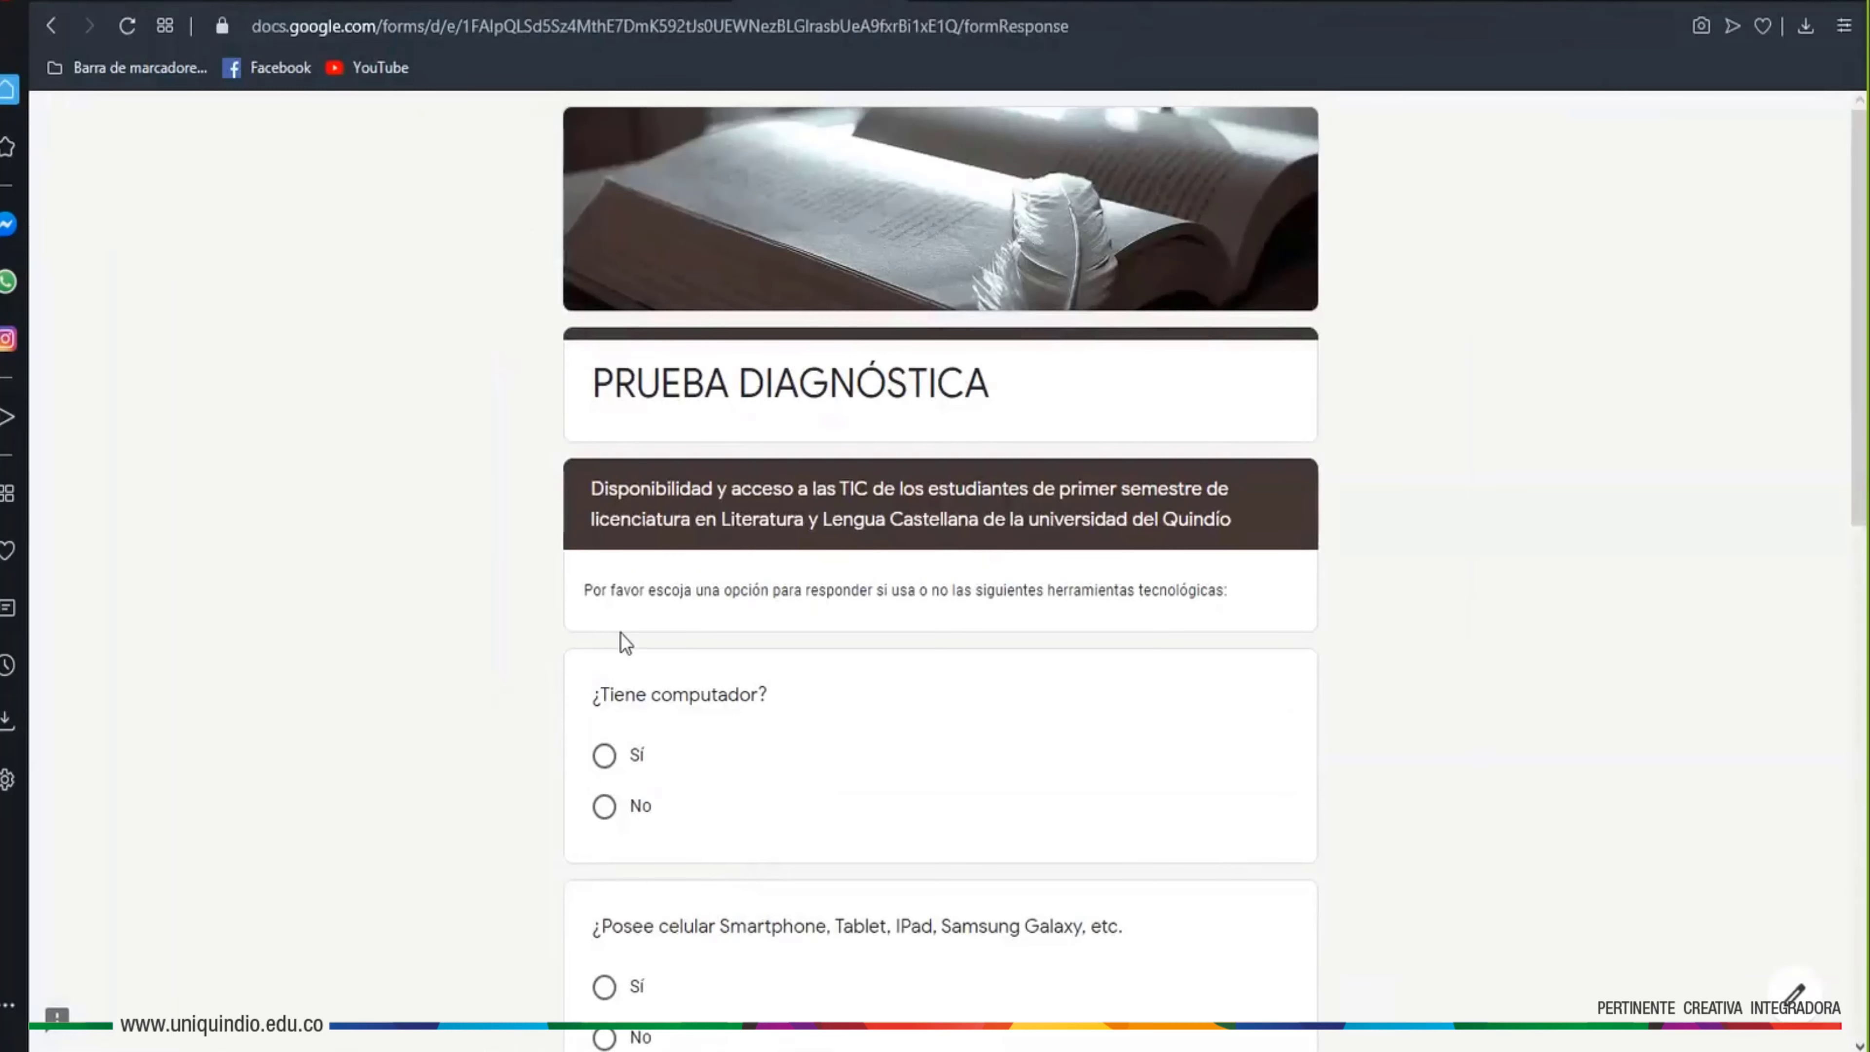
Answer Sí to the computer, mobile device and home Wifi questions
scroll(1494, 650, "down", 5)
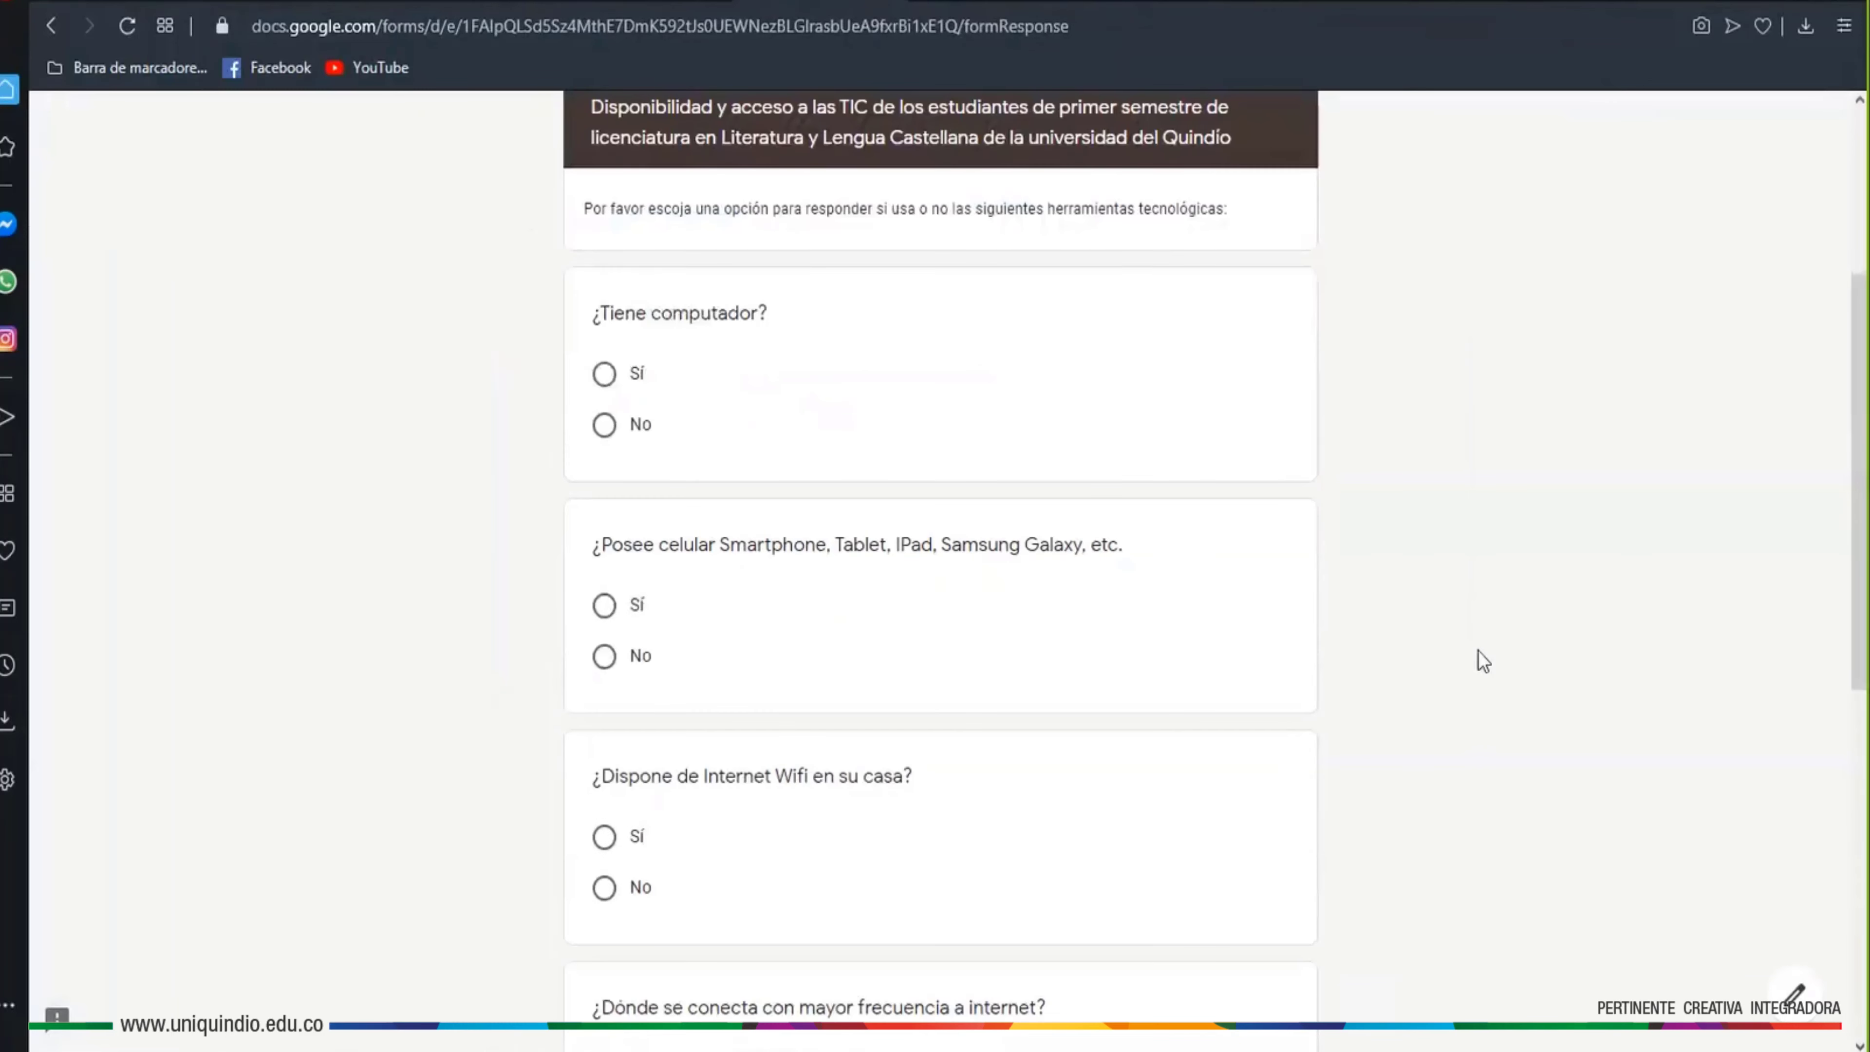
scroll(1405, 387, "up", 3)
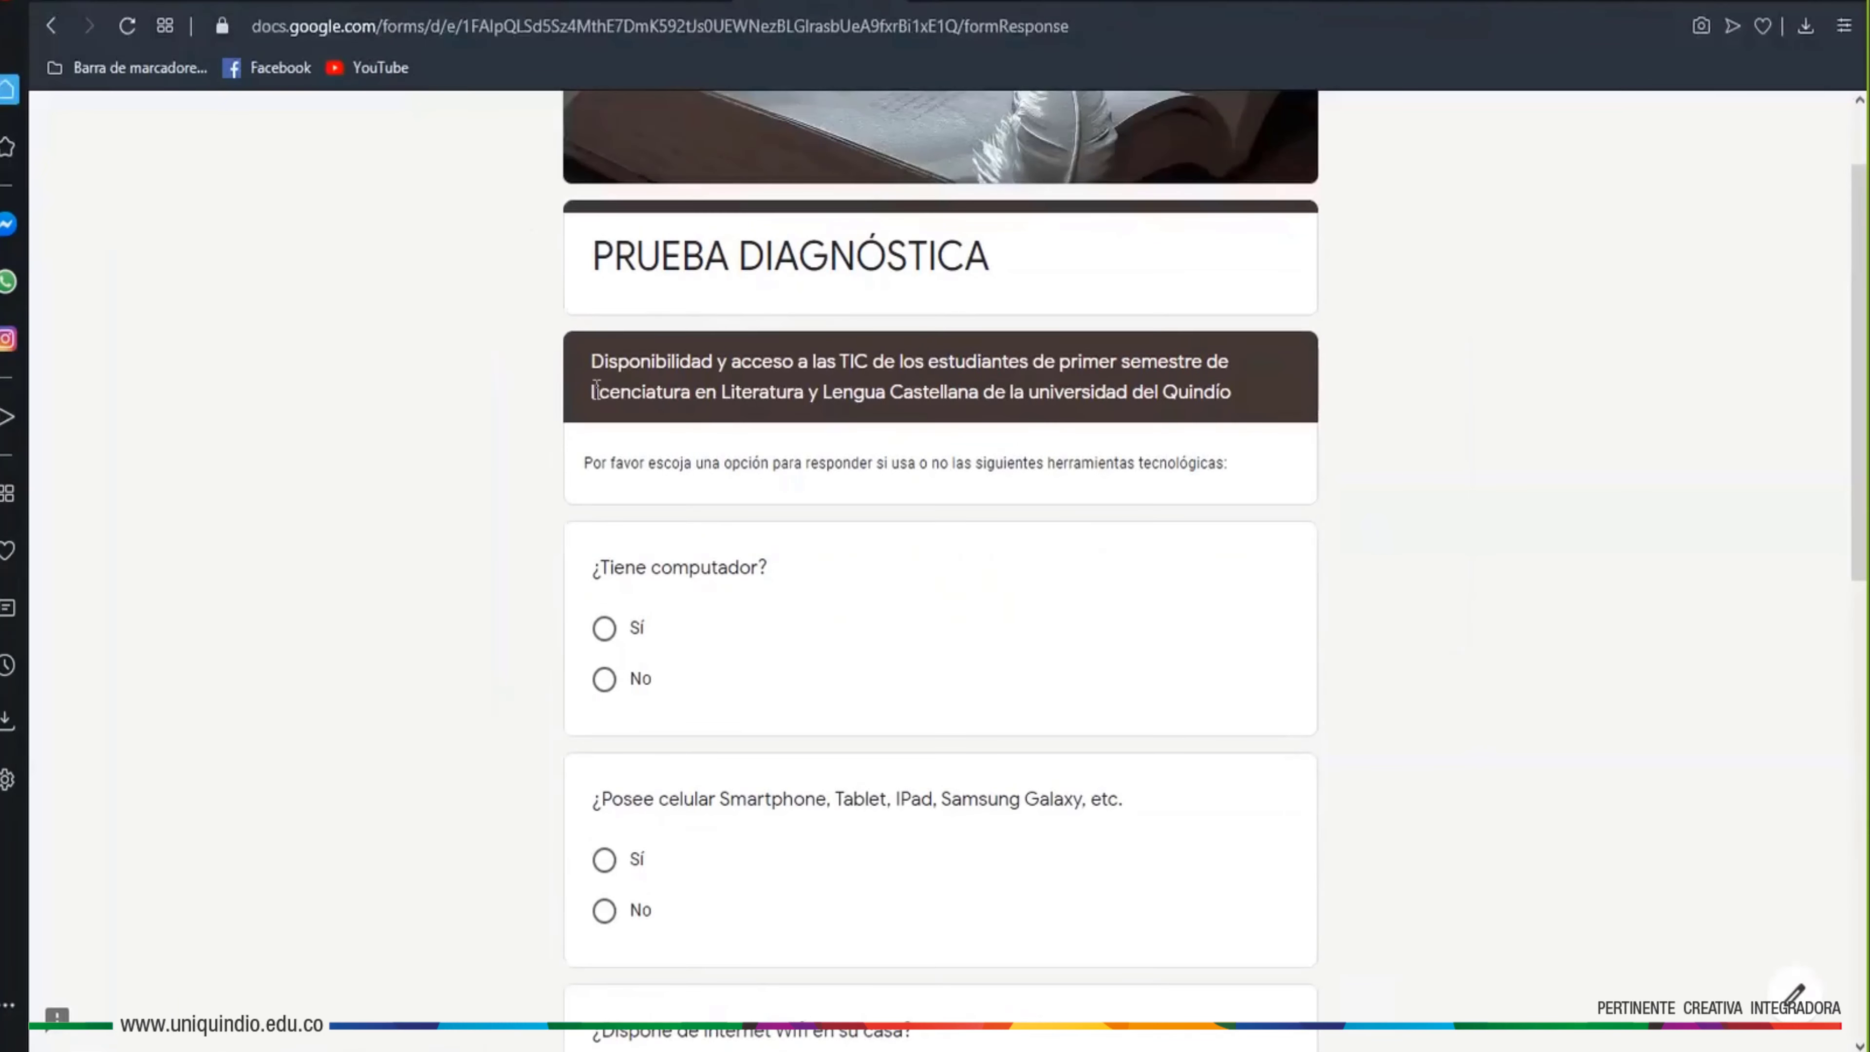
scroll(805, 564, "down", 3)
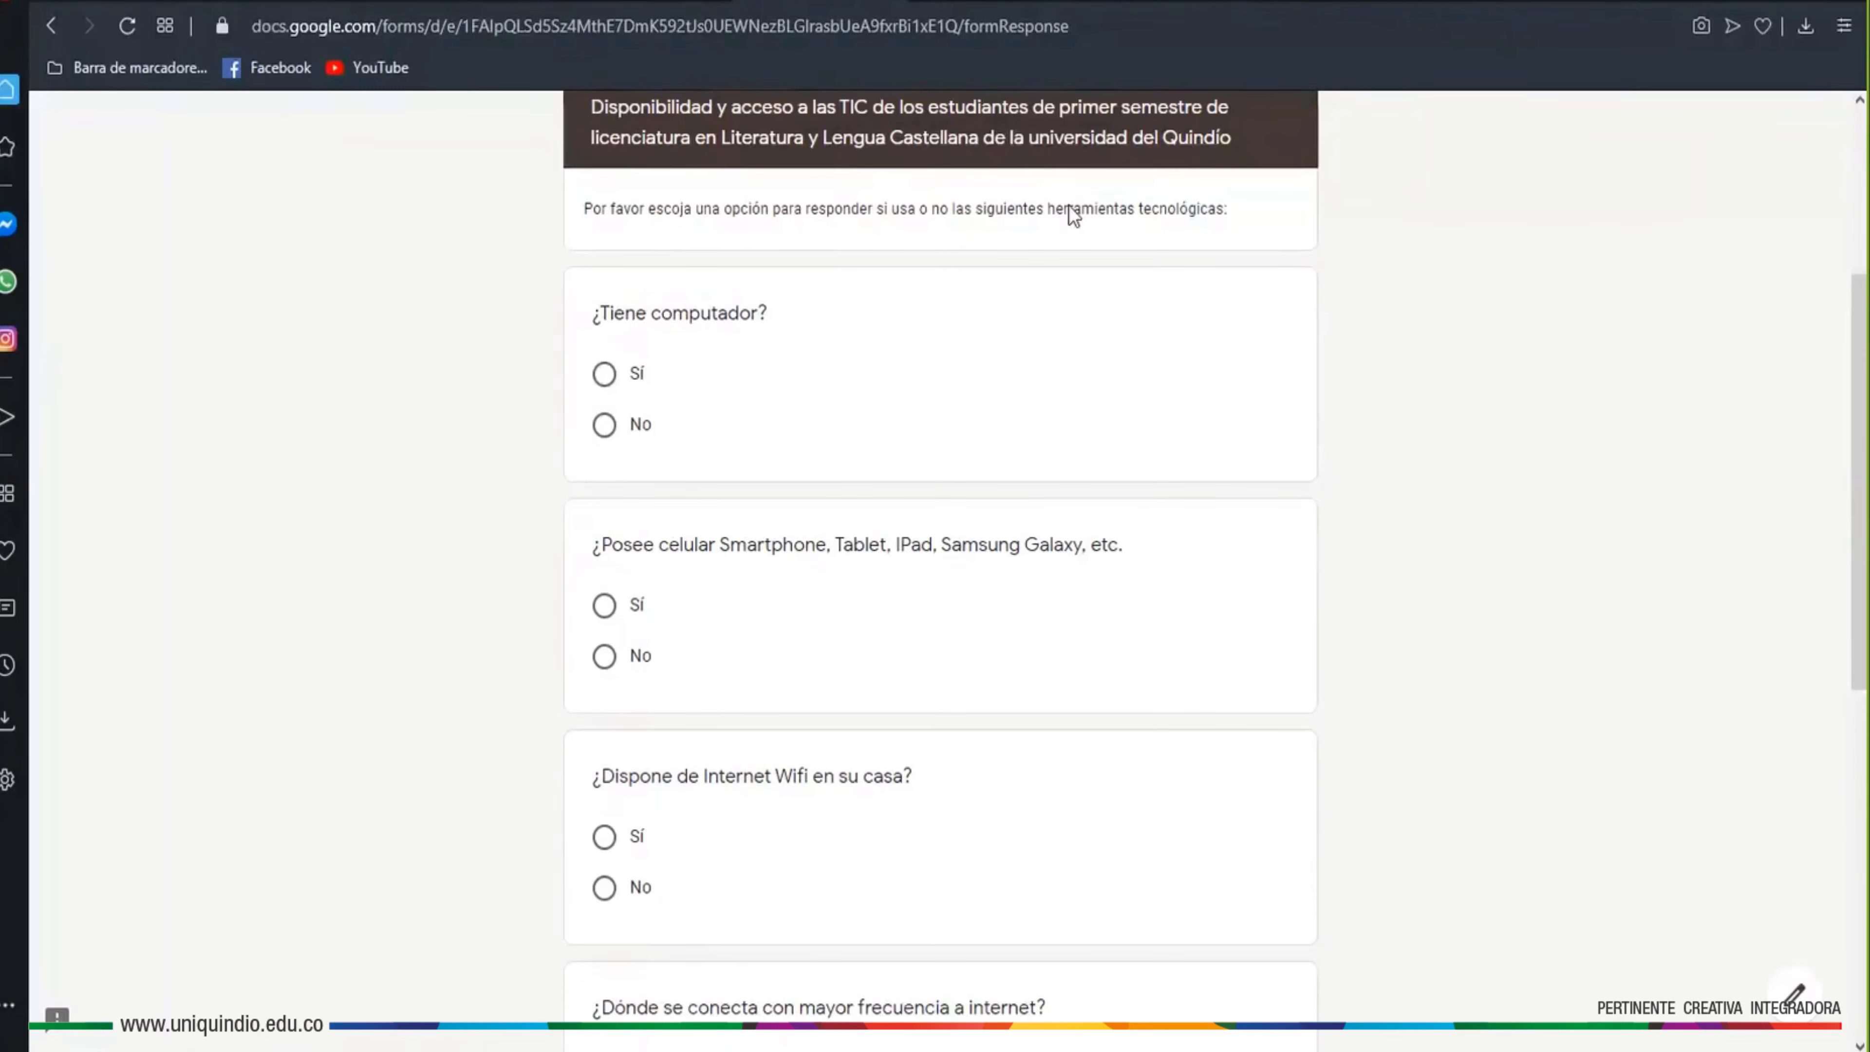
left_click(605, 372)
scroll(678, 589, "down", 2)
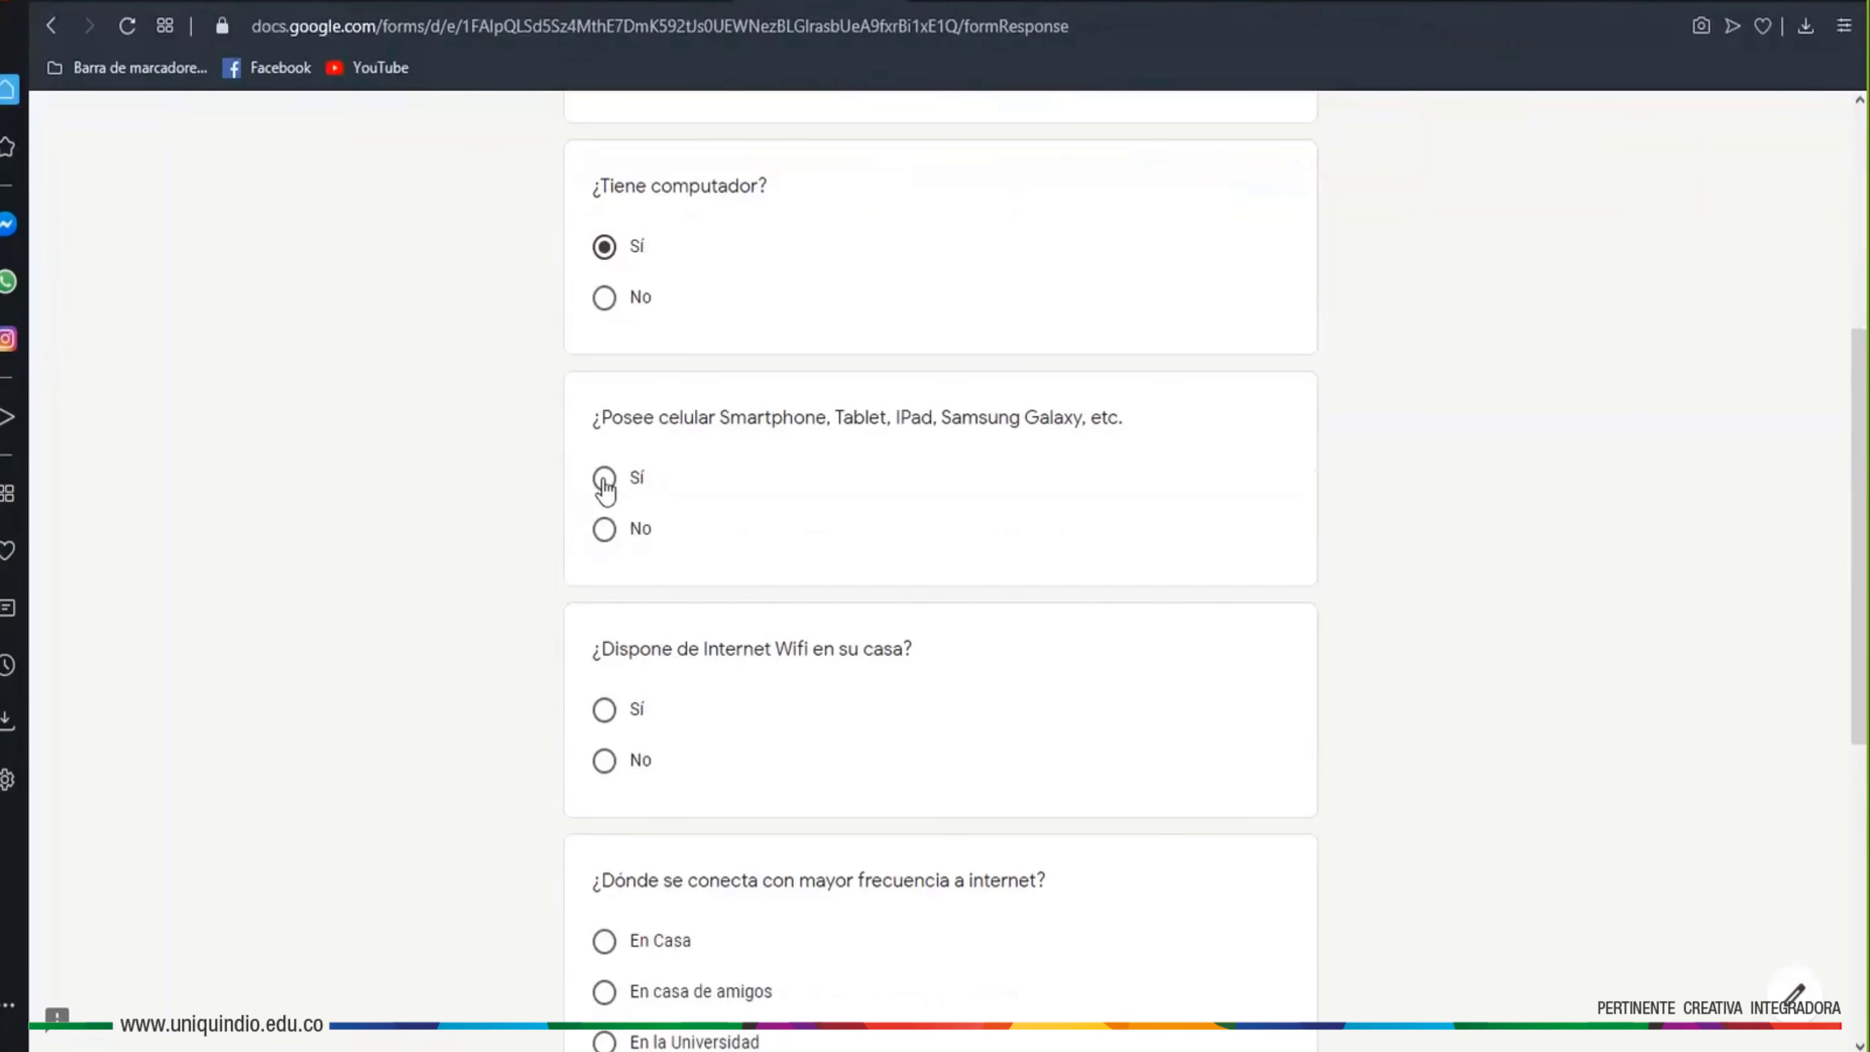
left_click(604, 478)
scroll(814, 720, "down", 3)
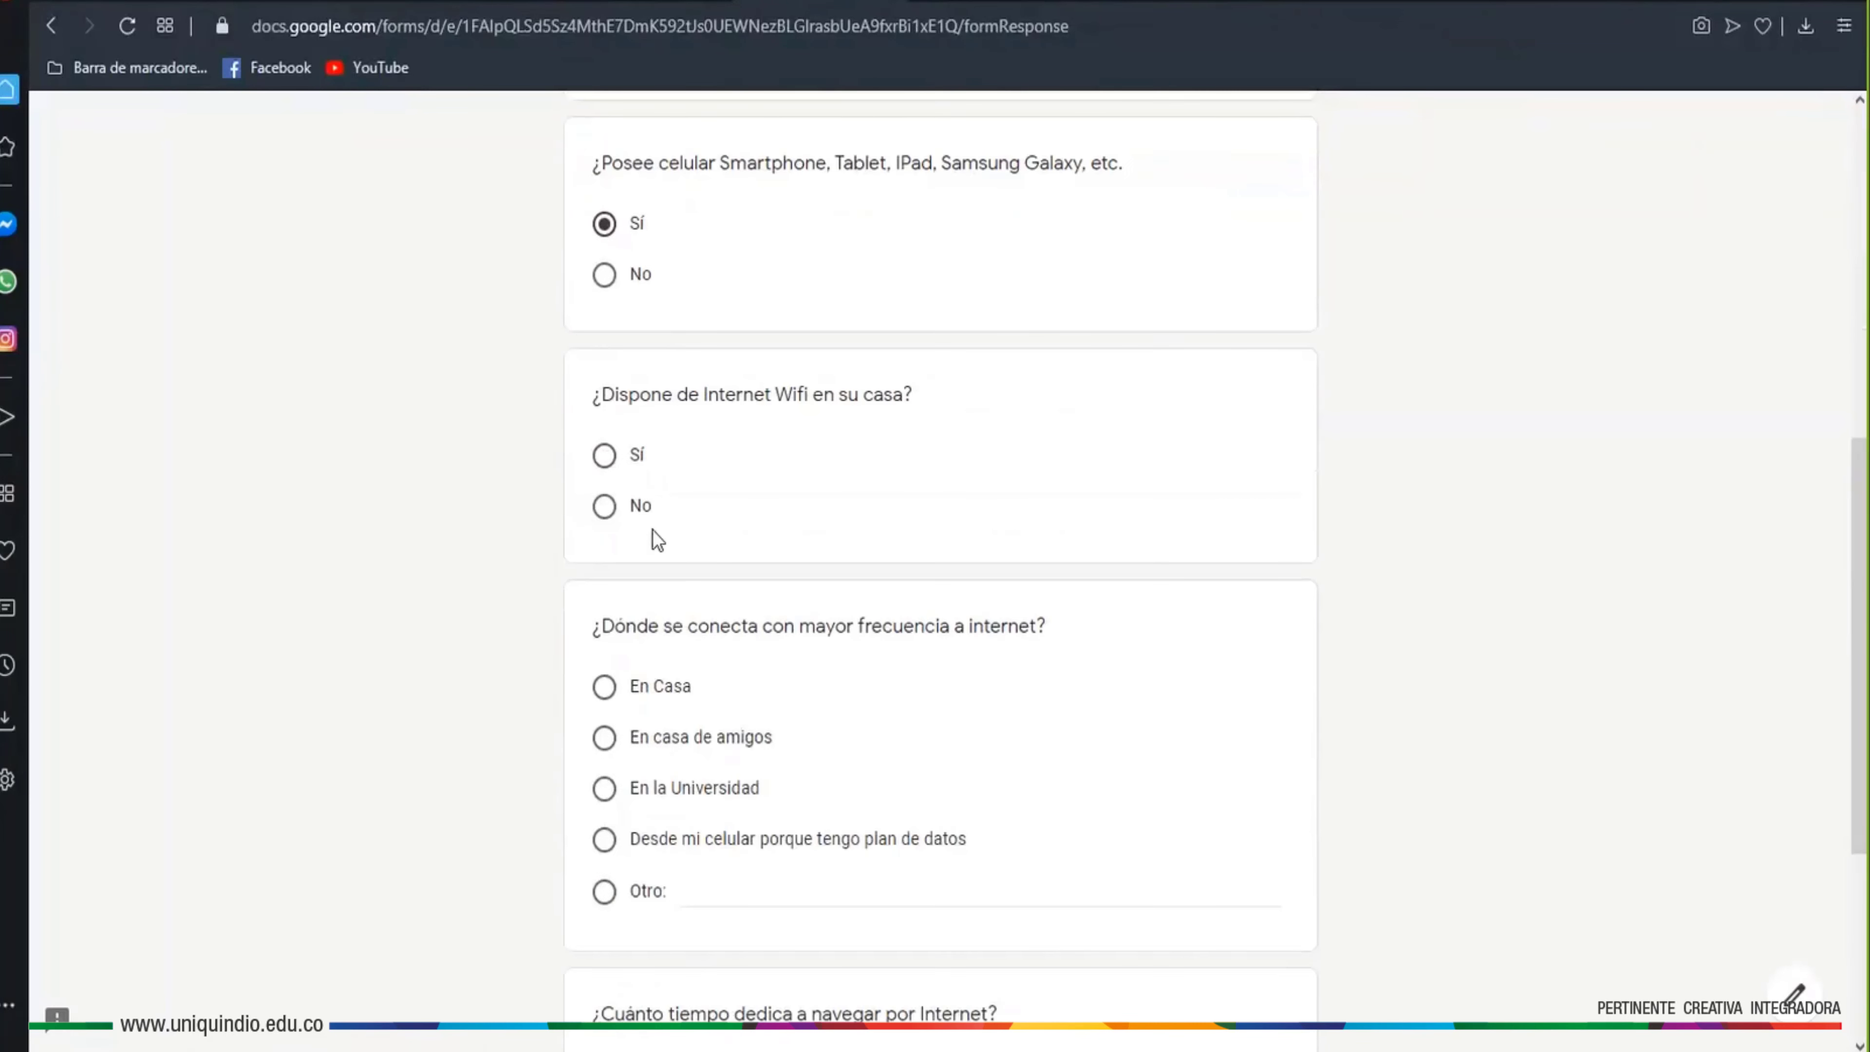
left_click(605, 466)
Pick En Casa as connection place and 'Entre 1 y 3 horas a la semana', then continue
scroll(842, 735, "down", 2)
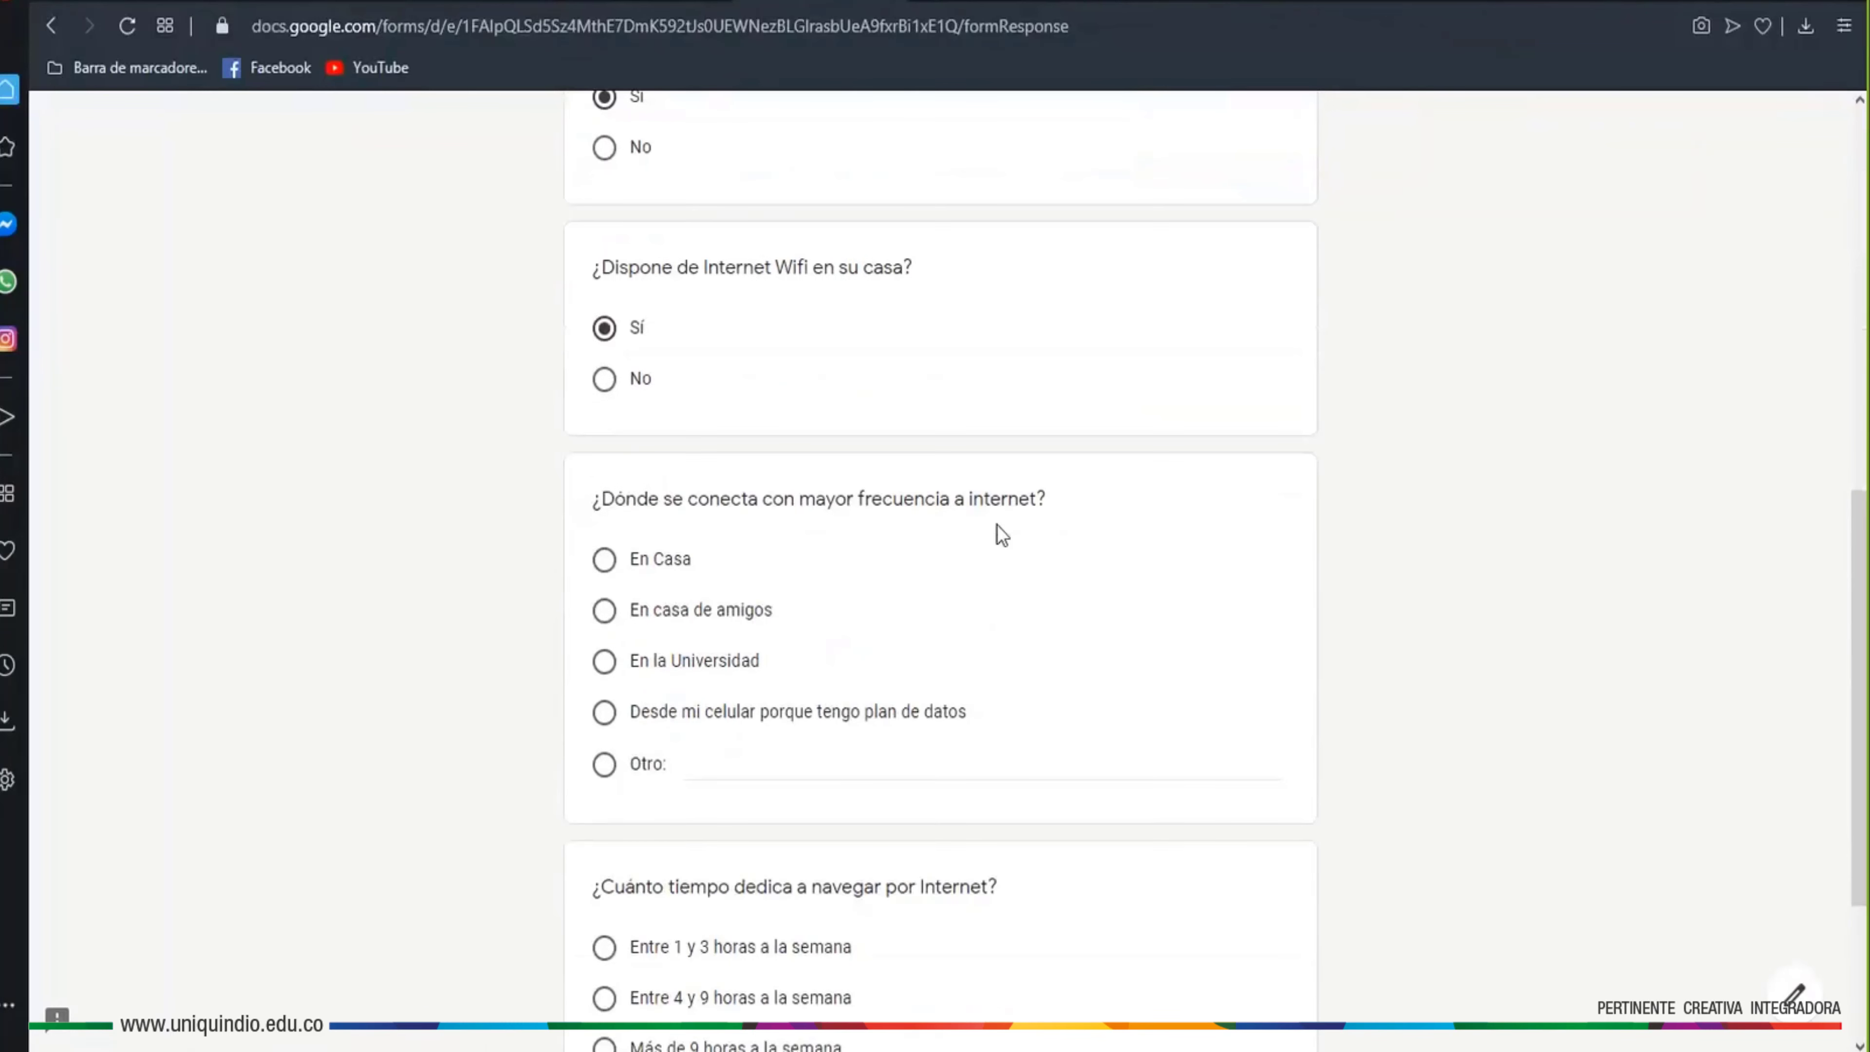
left_click(604, 661)
left_click(604, 559)
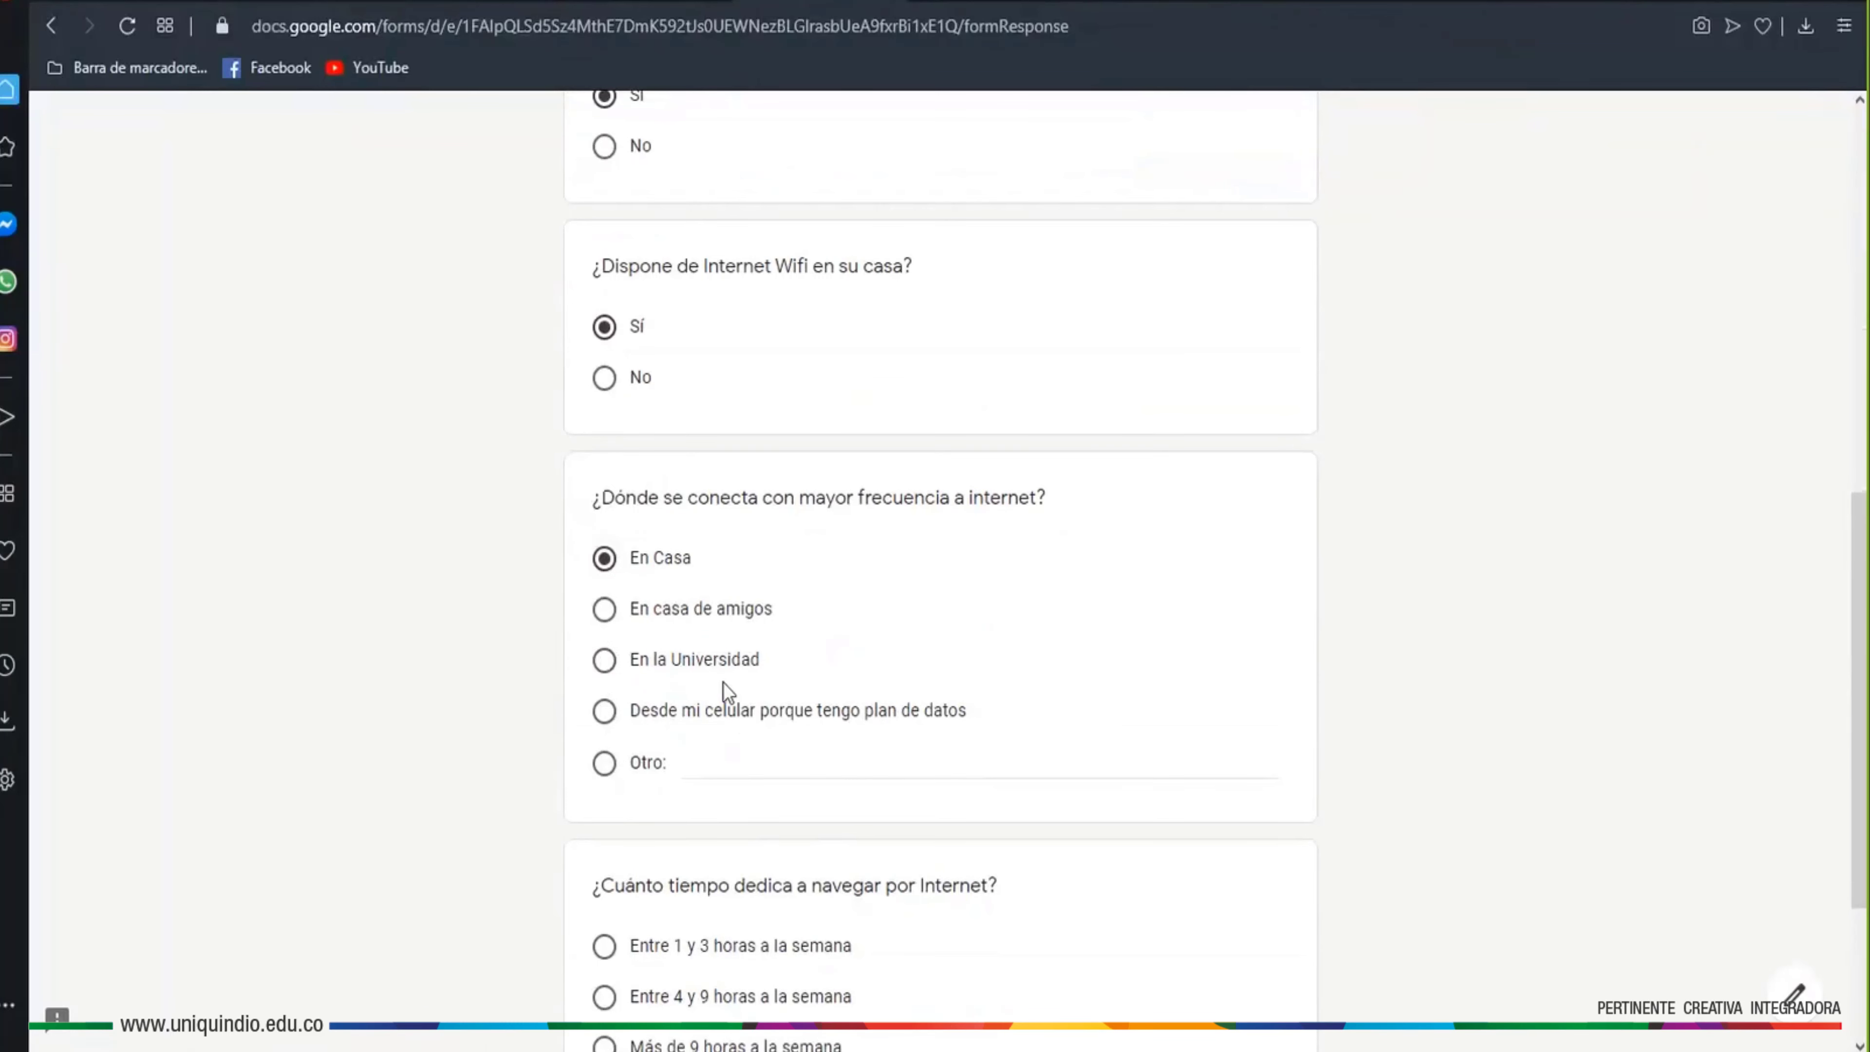
scroll(723, 682, "down", 2)
scroll(723, 739, "down", 3)
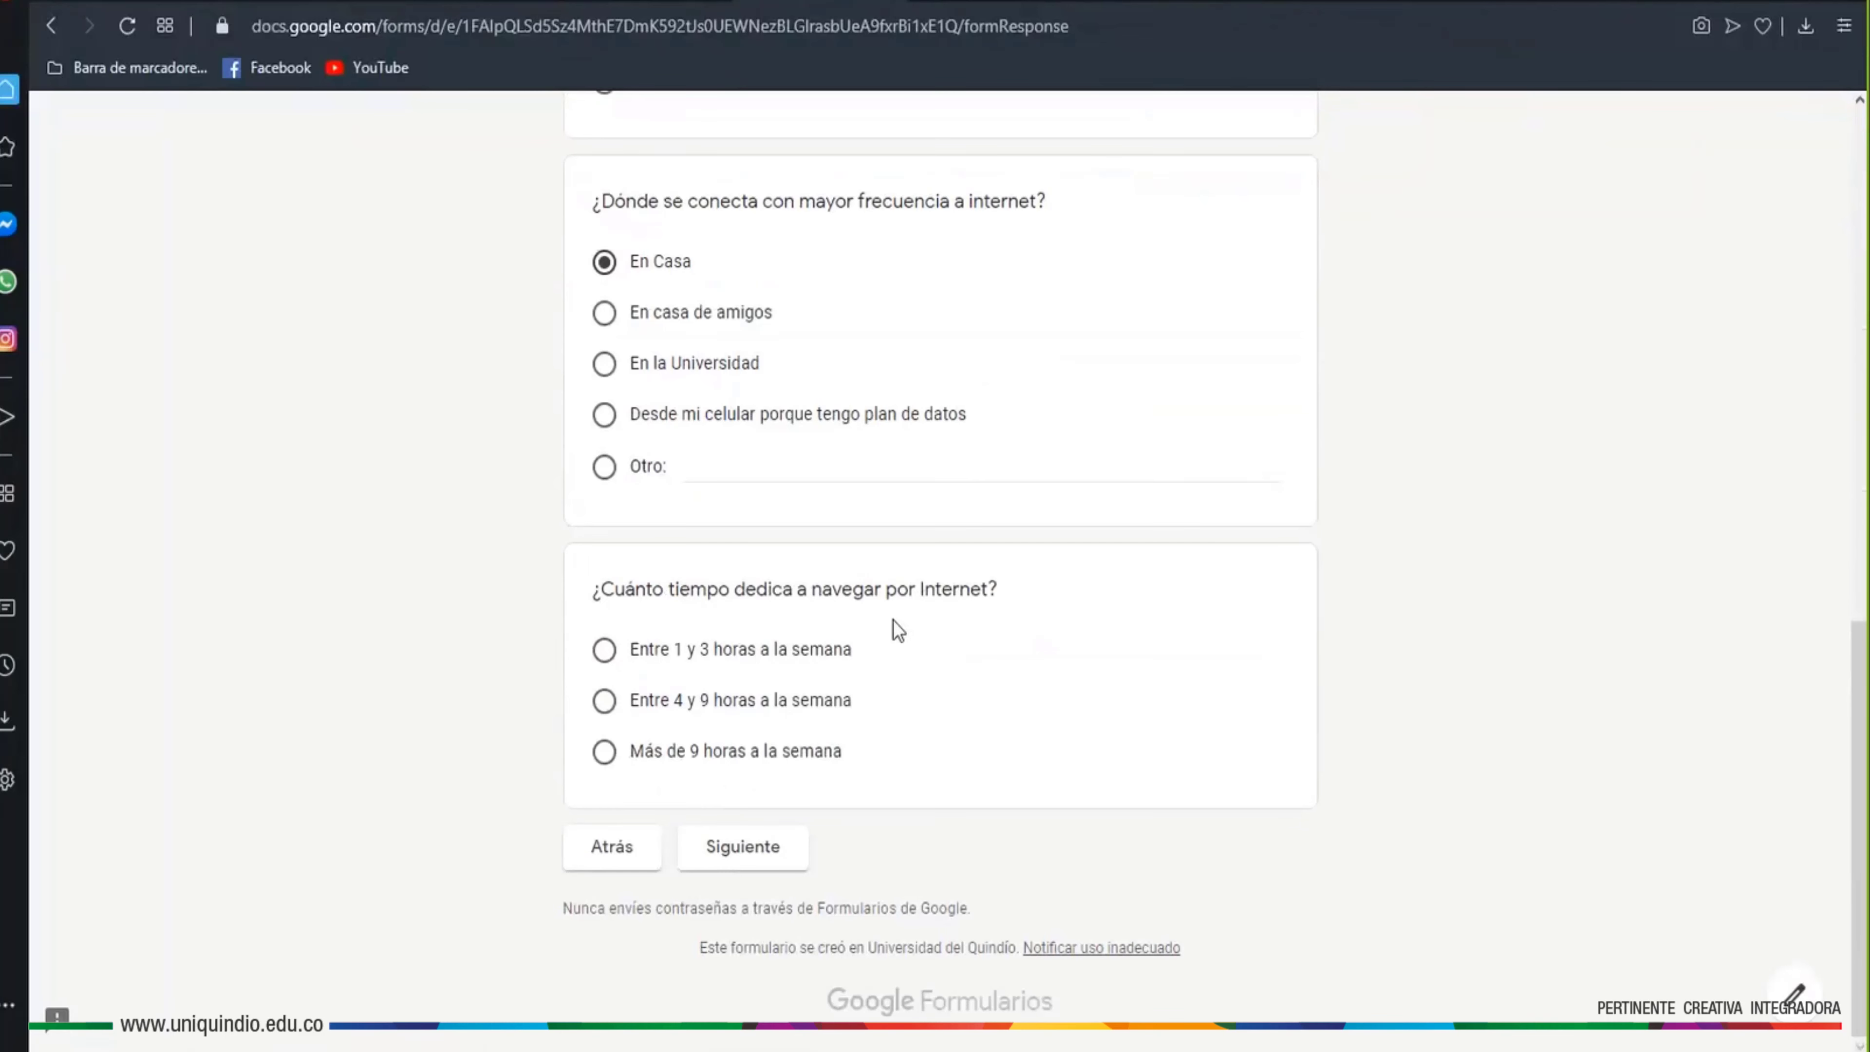
left_click(605, 651)
left_click(732, 843)
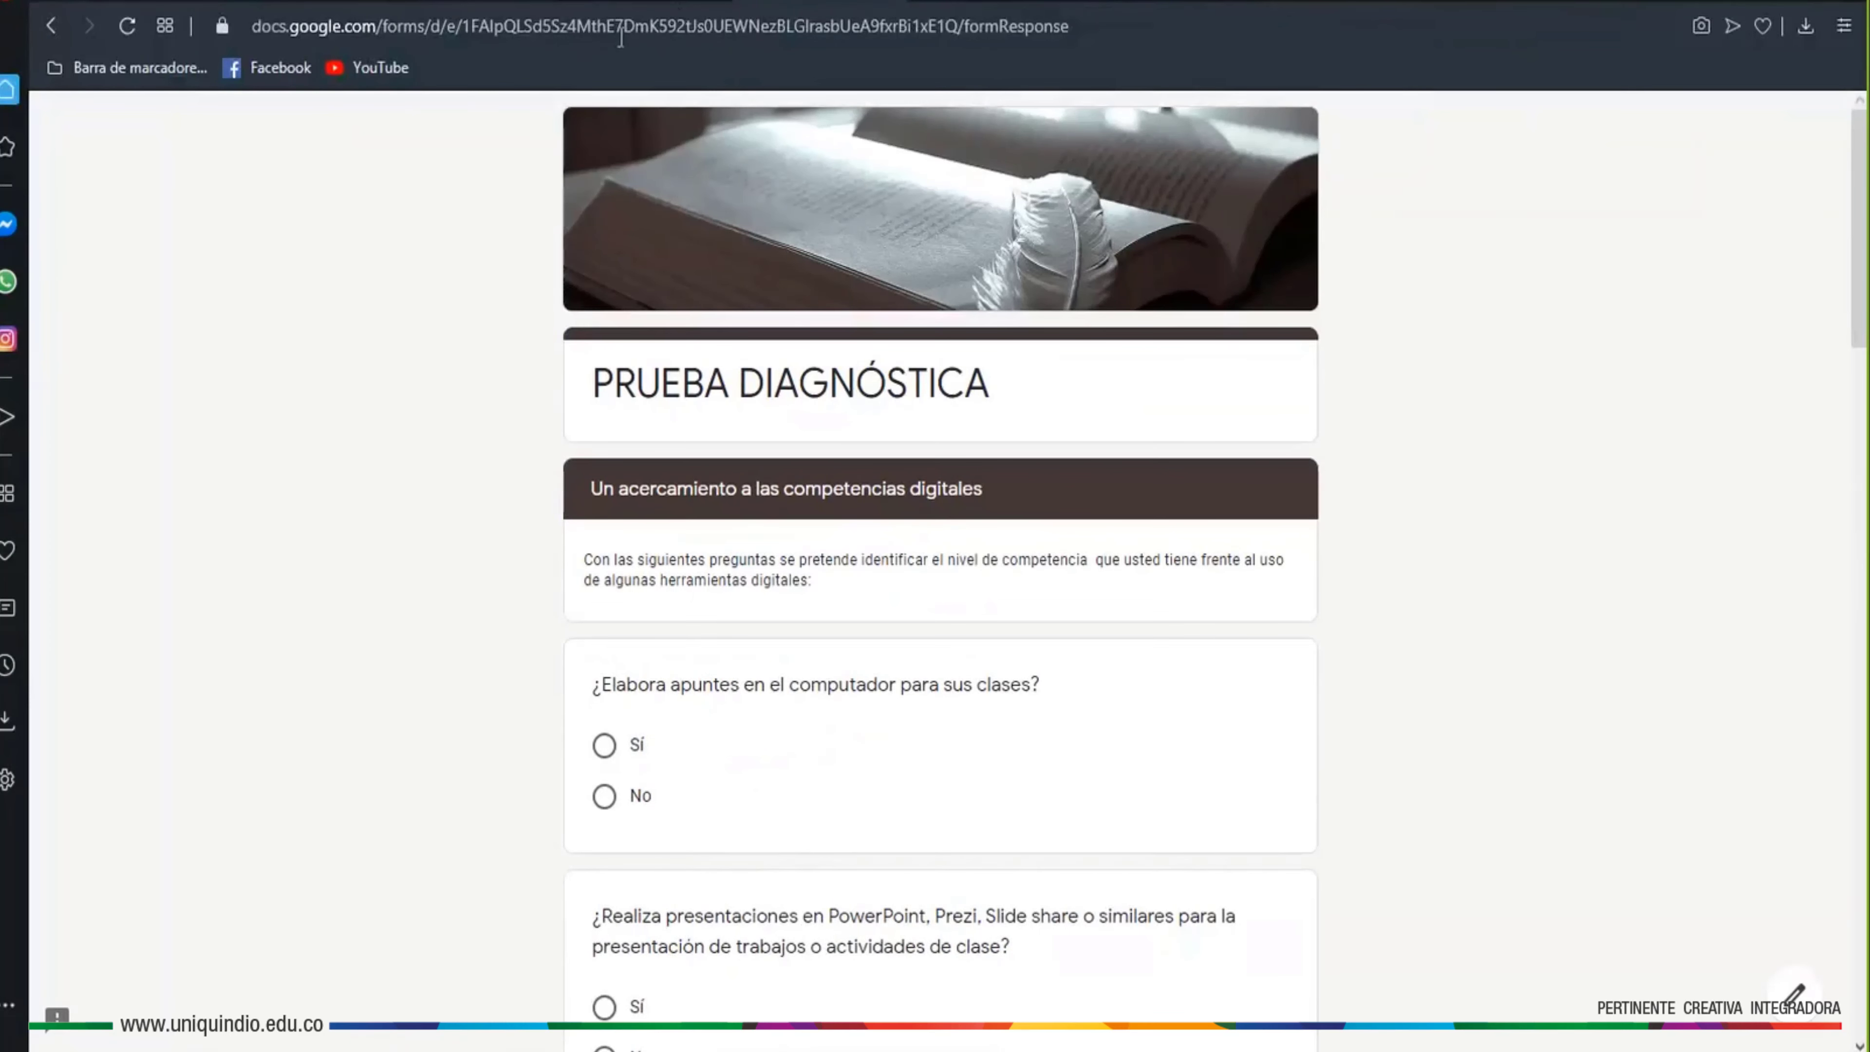
Return to the Prueba diagnóstica editor at Sección 3 and deselect the section title
key("ctrl+Tab")
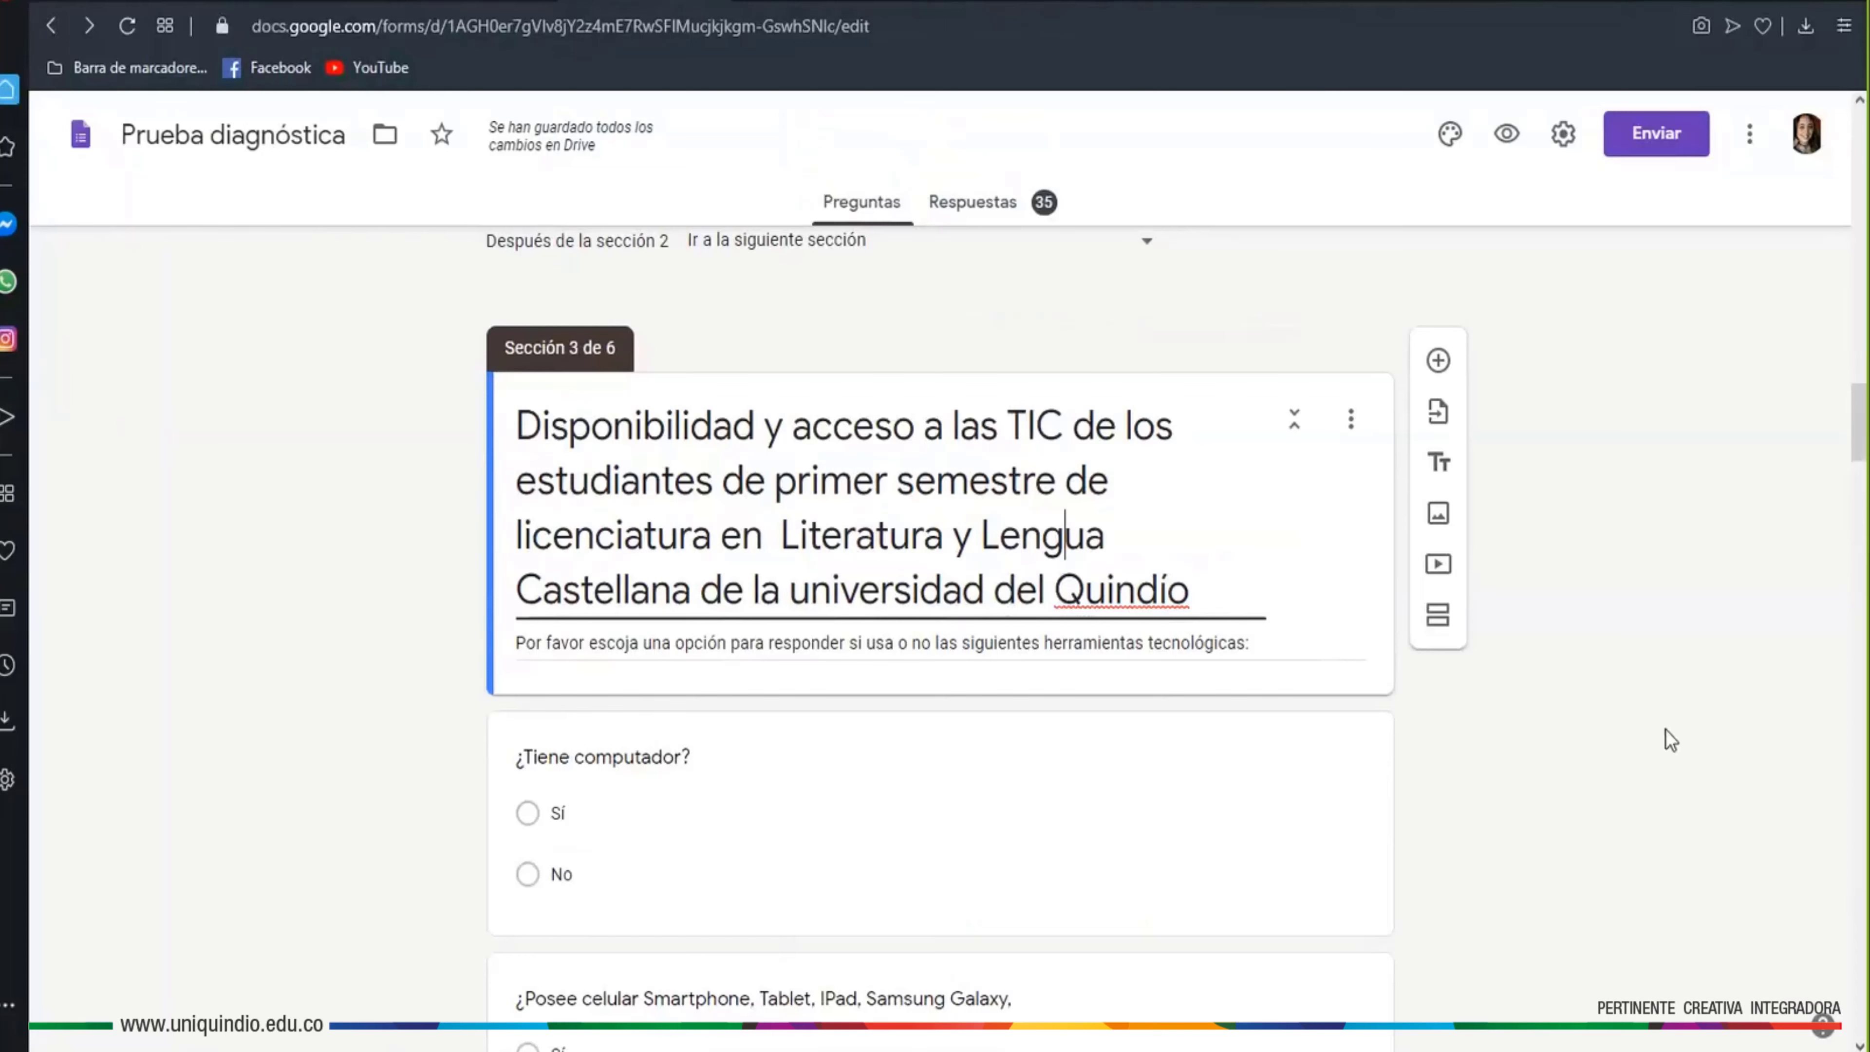
left_click(1360, 318)
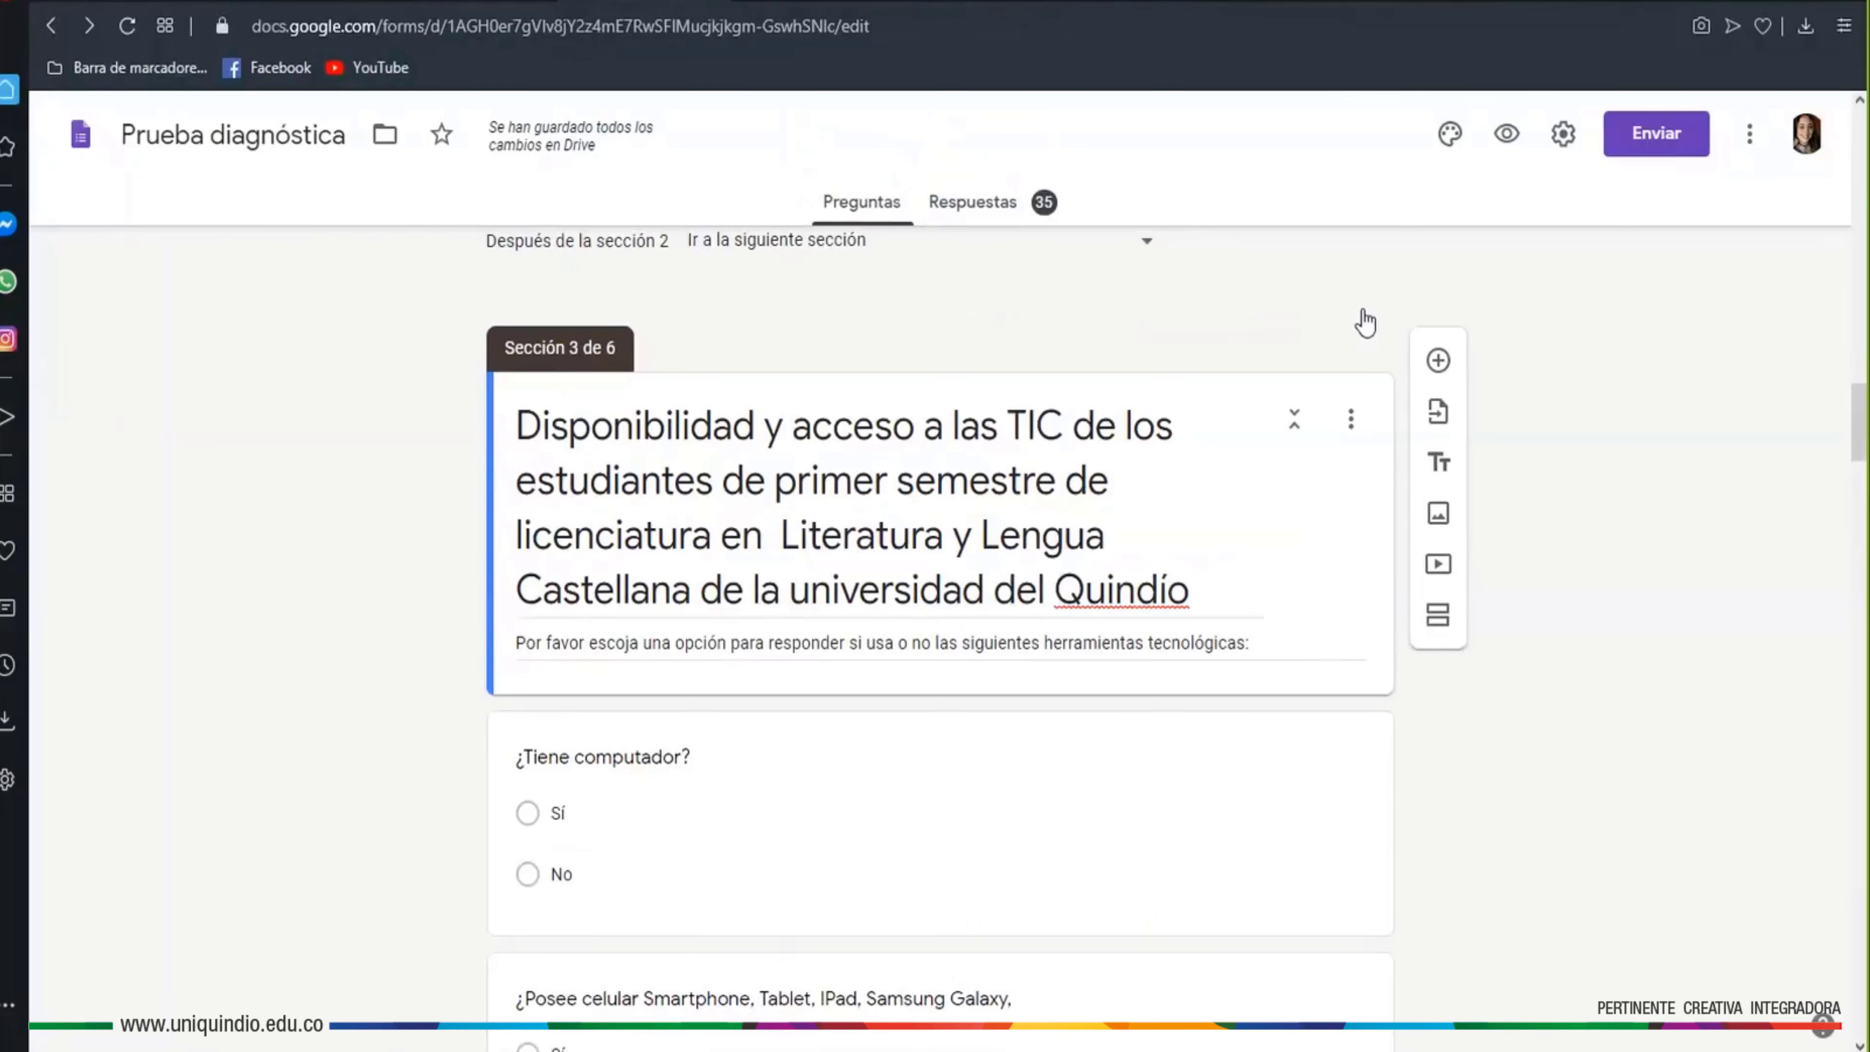
Switch through the browser tabs back to the Charla Google Forms editor
left_click(994, 2)
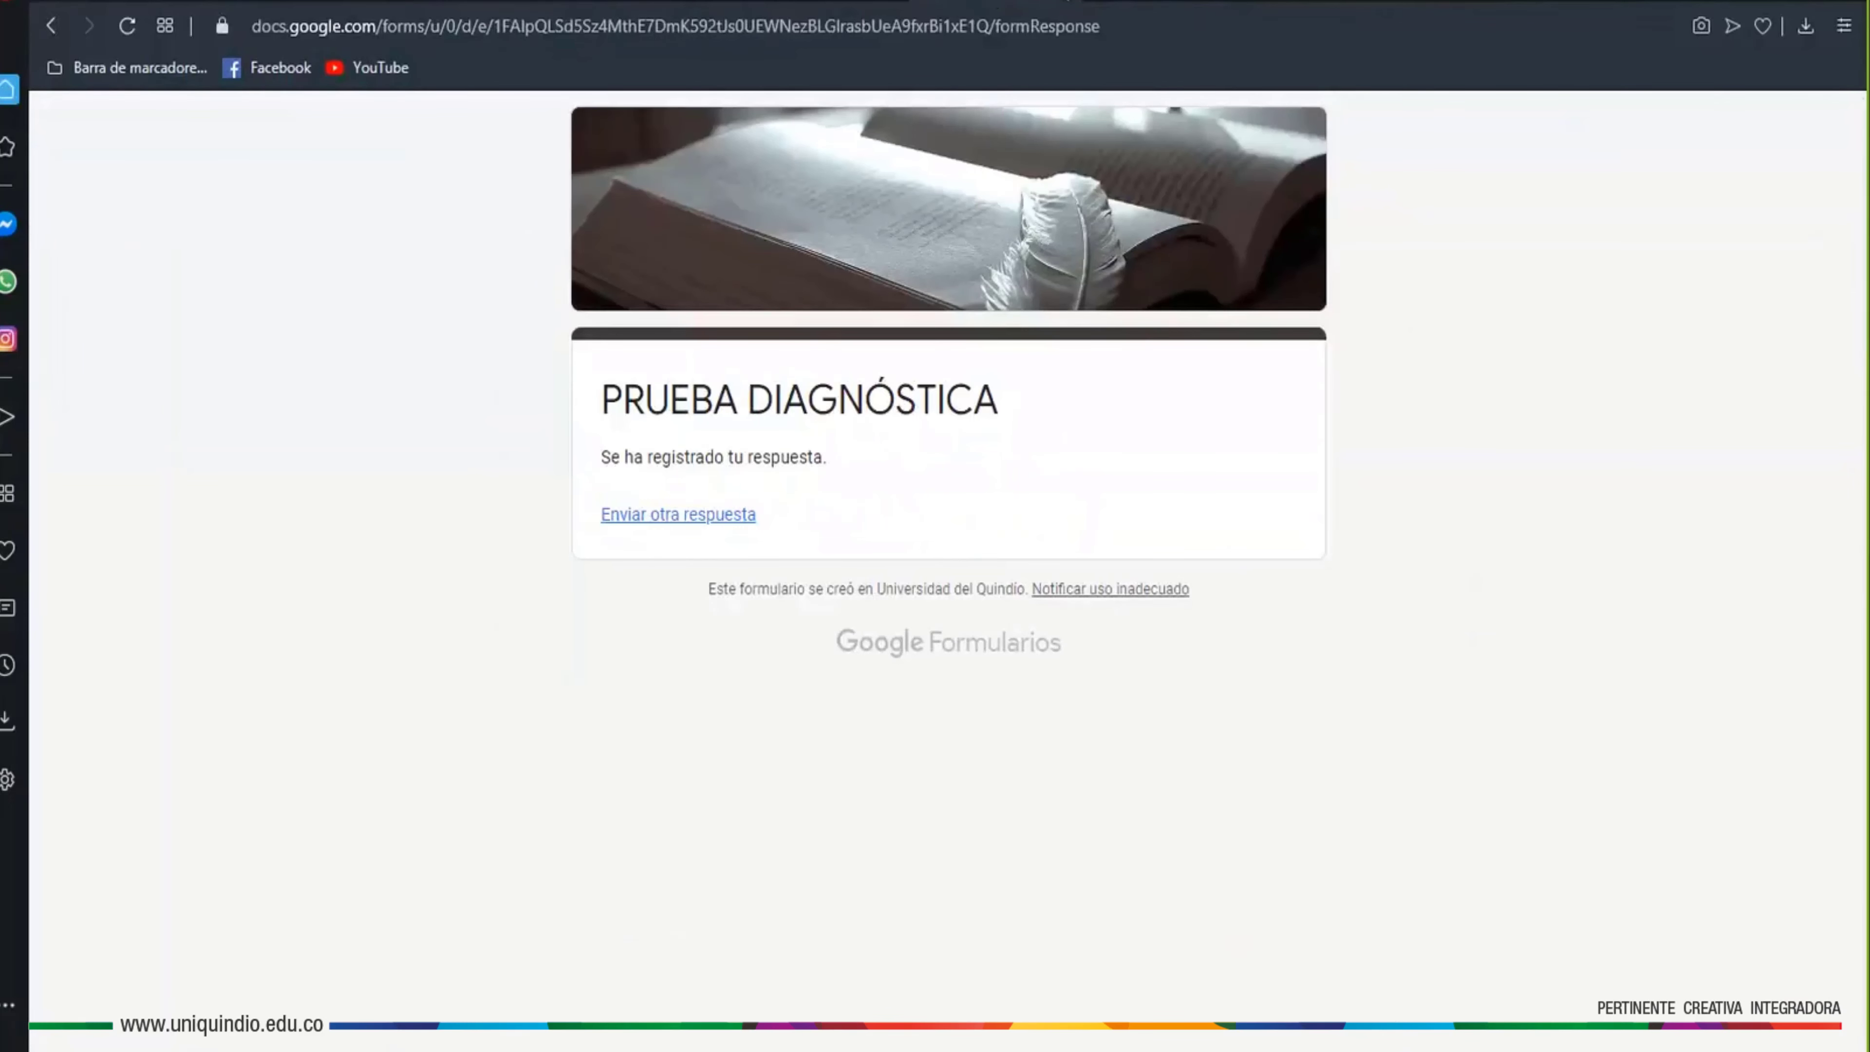
left_click(803, 3)
scroll(926, 332, "up", 6)
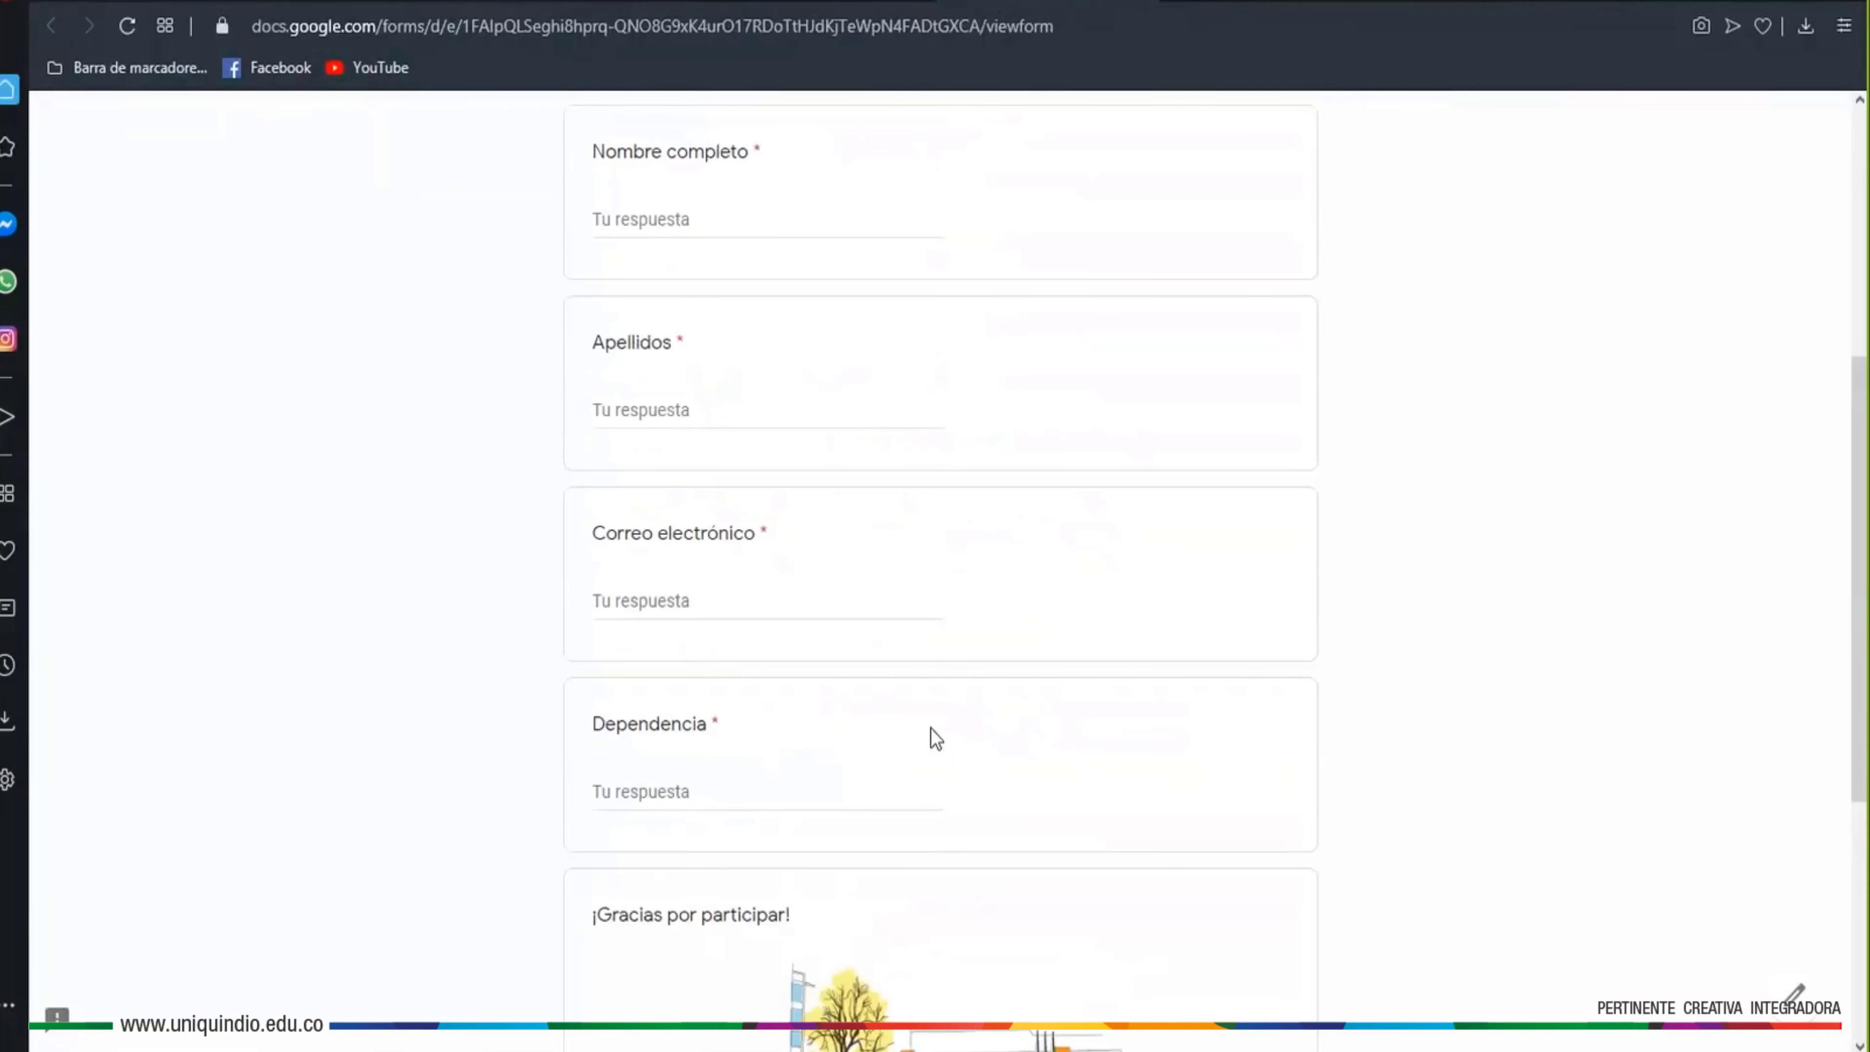
key("ctrl+shift+Tab")
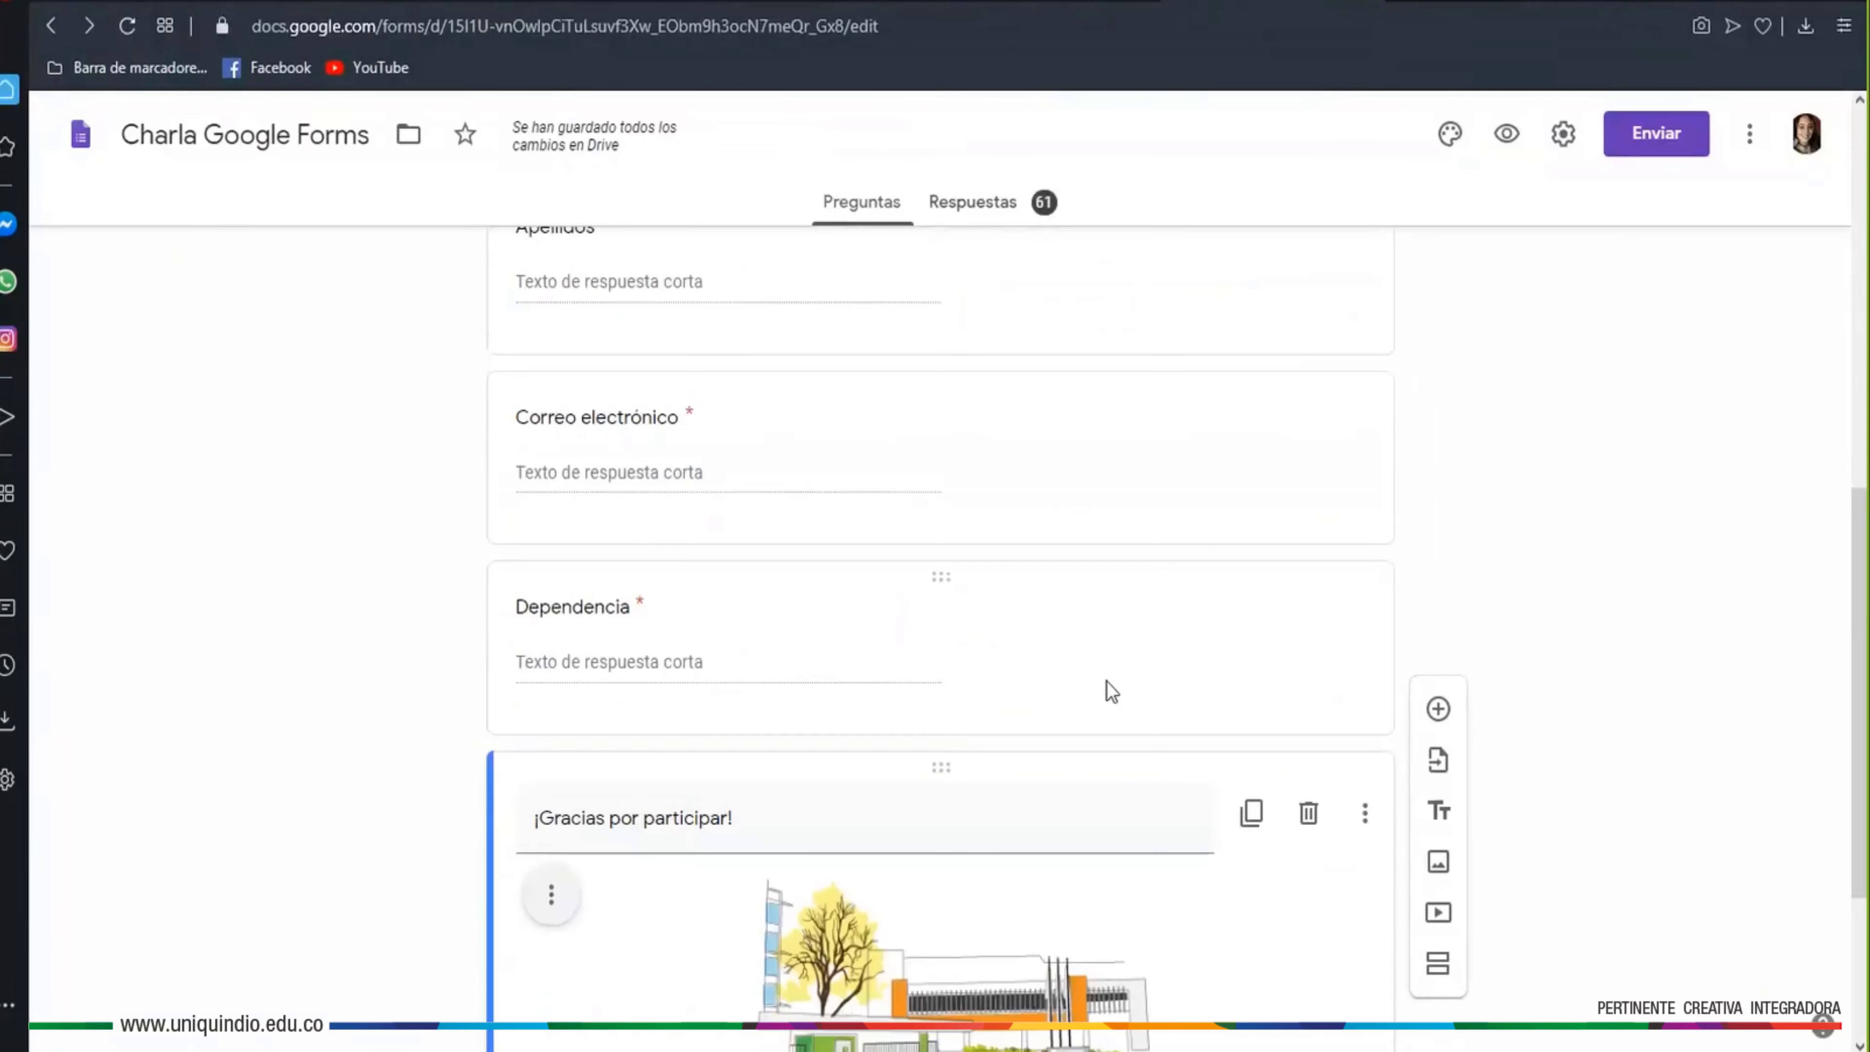
Add a Teléfono question after Dependencia and open the form settings
left_click(1193, 586)
left_click(1438, 593)
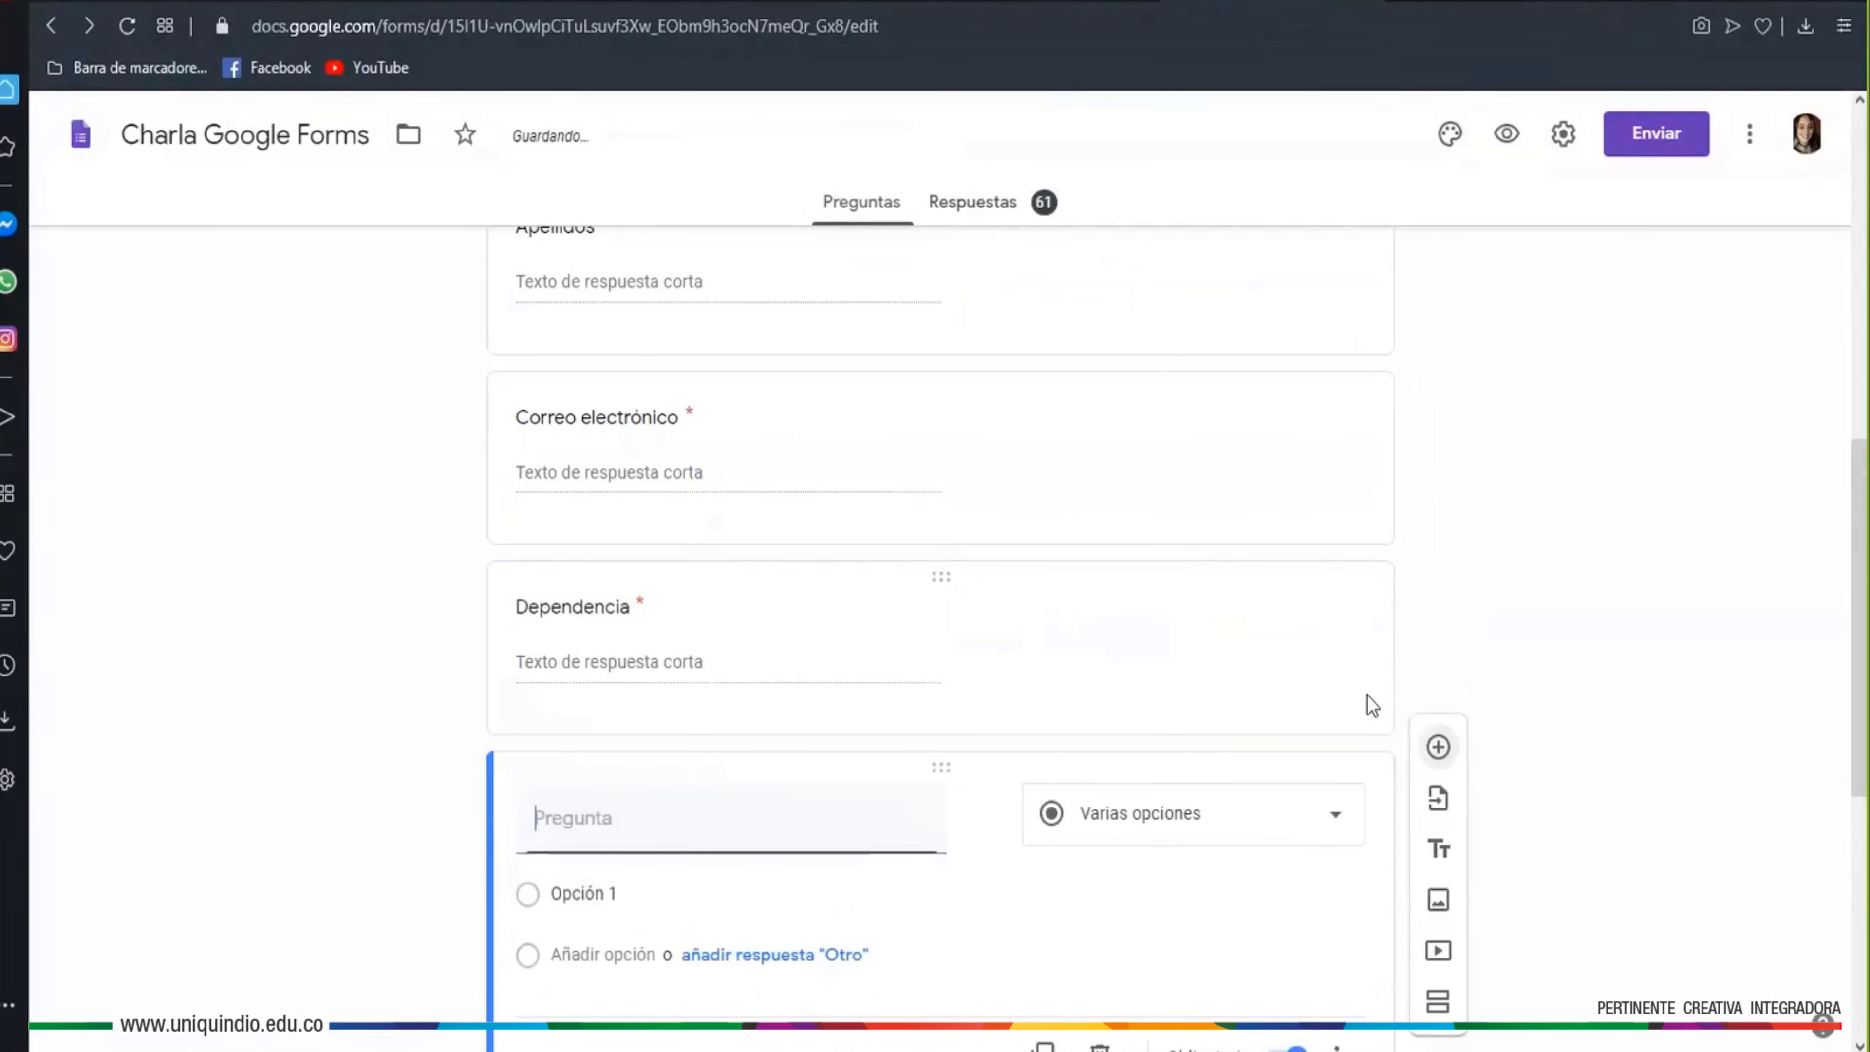
type("T")
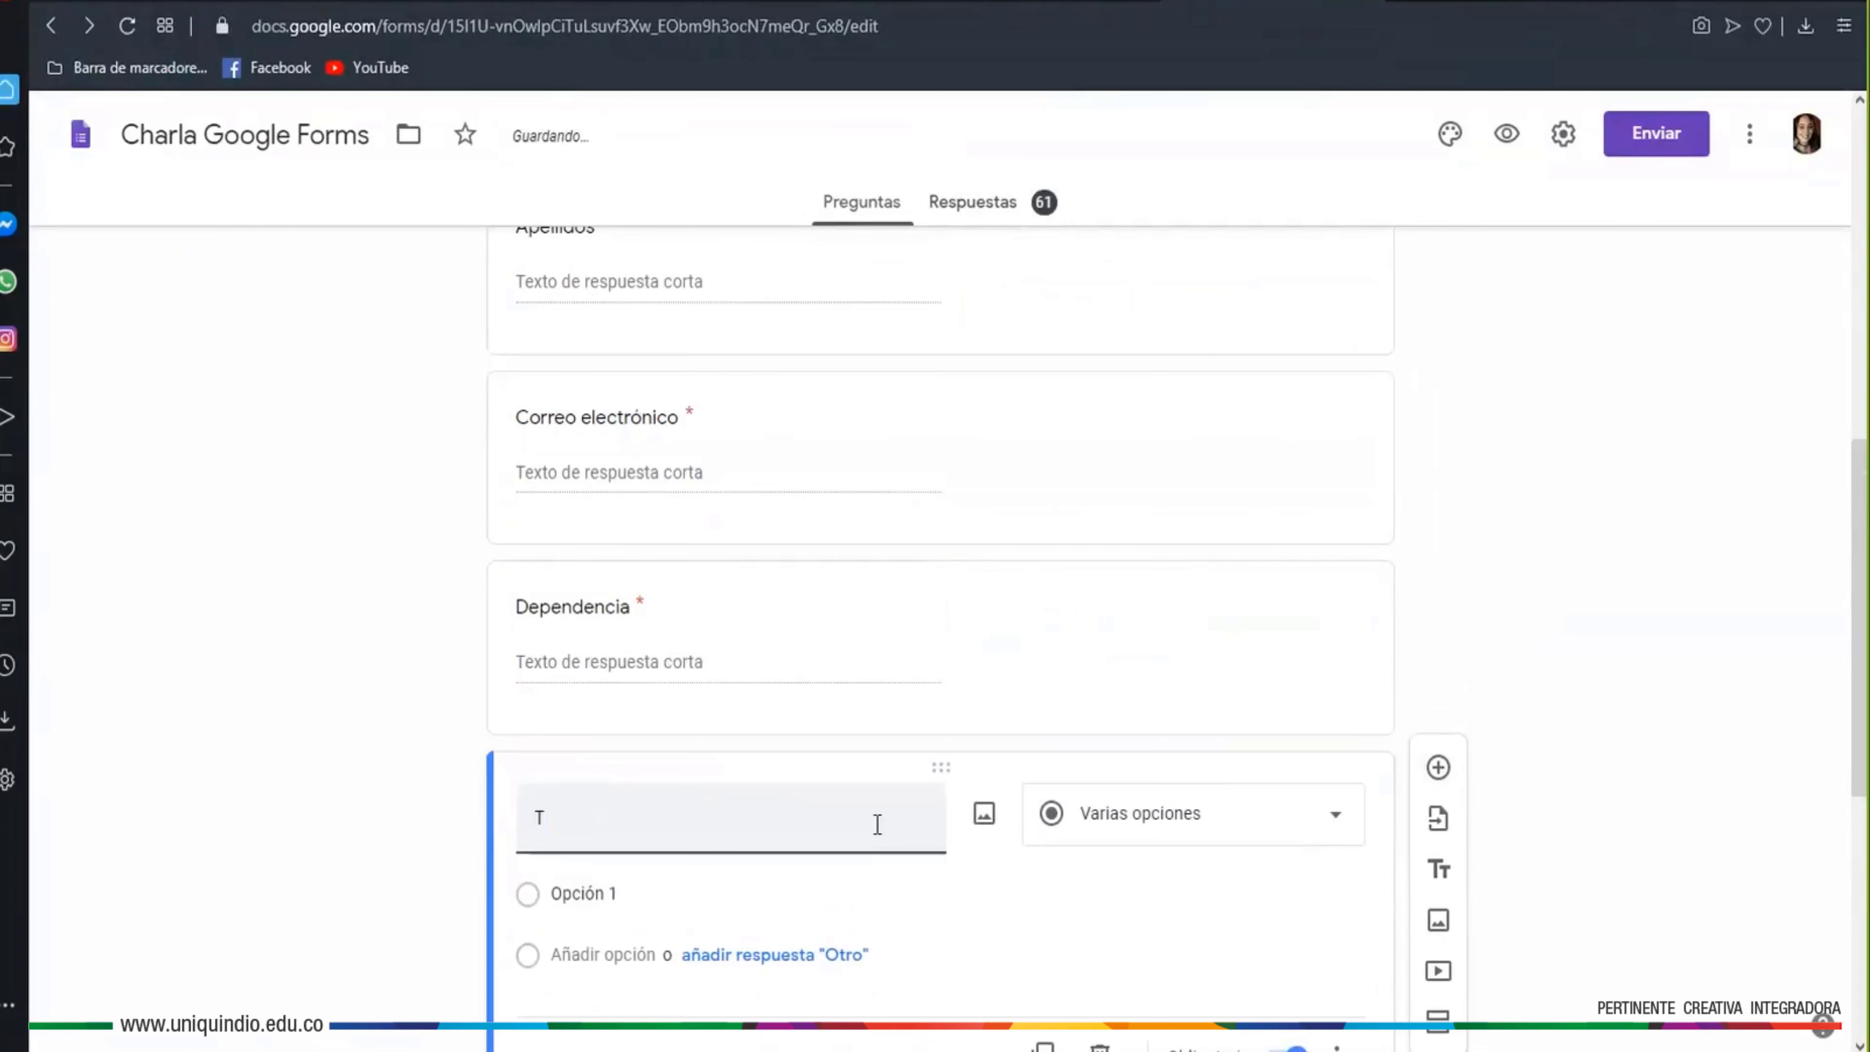
type("eléfono")
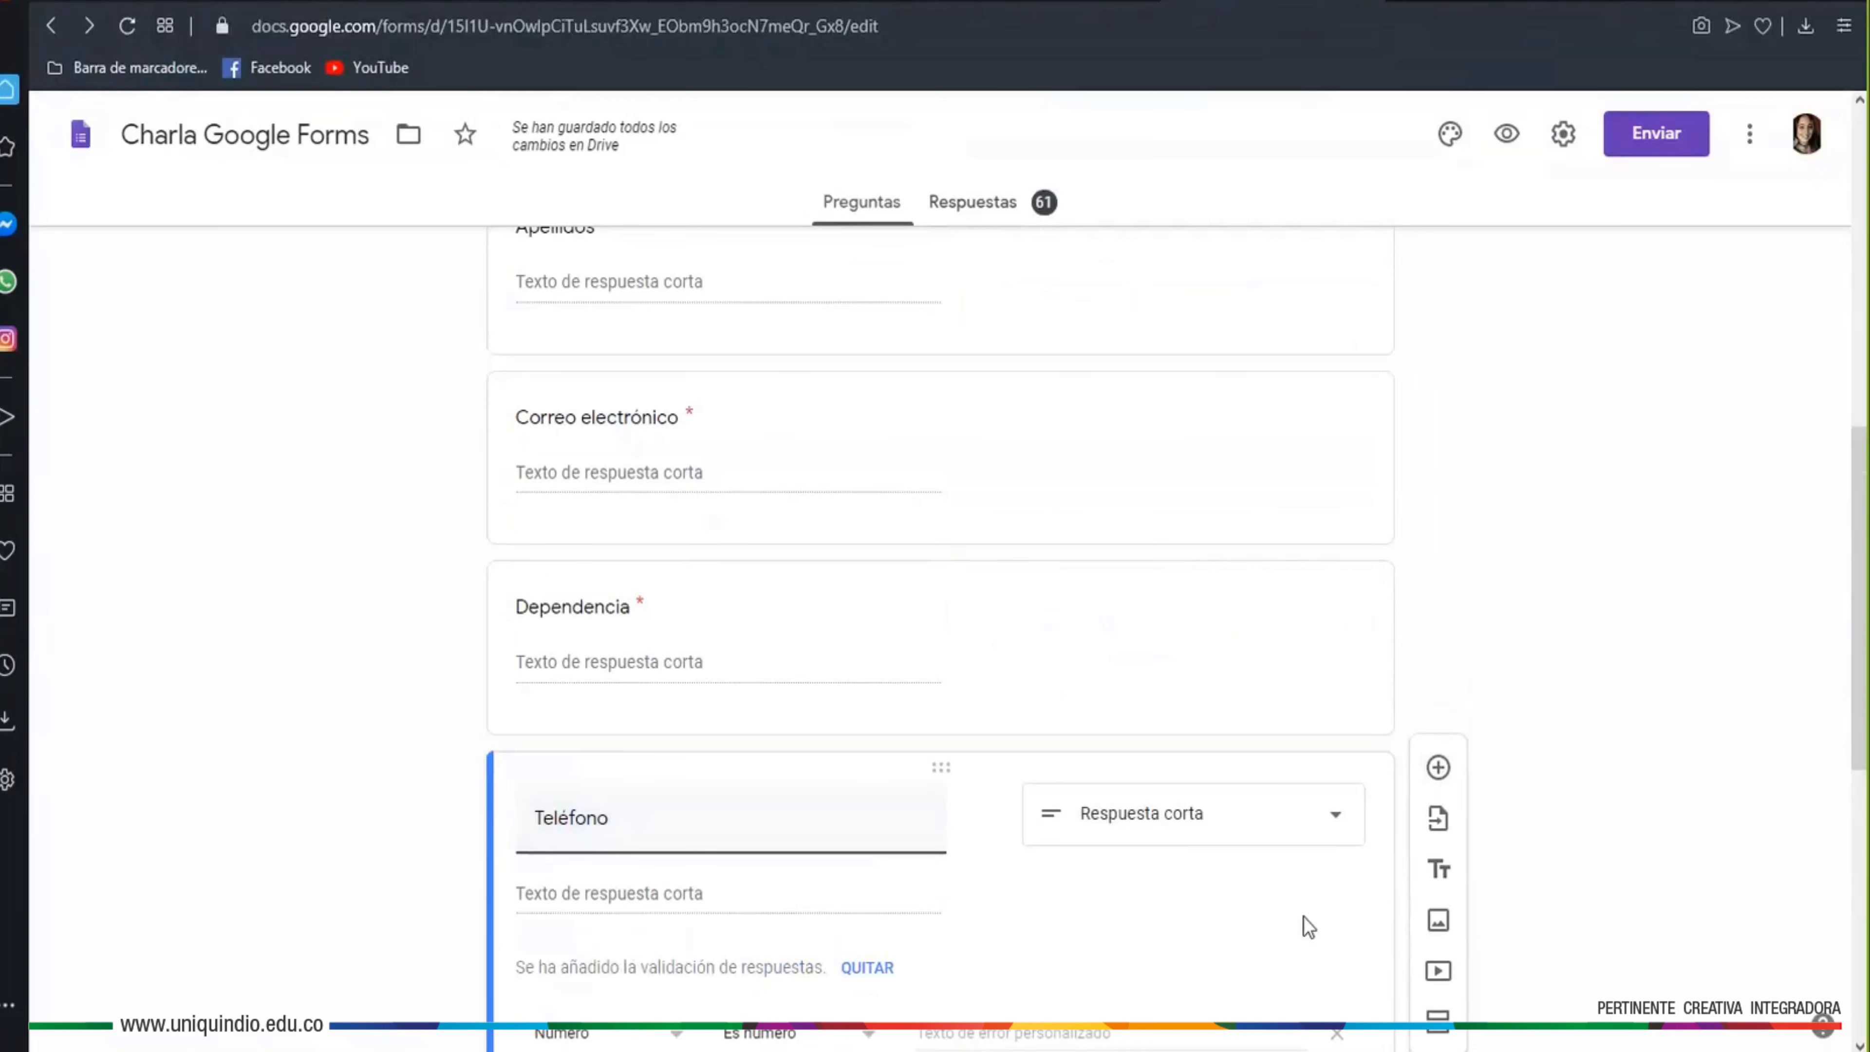
left_click(1566, 137)
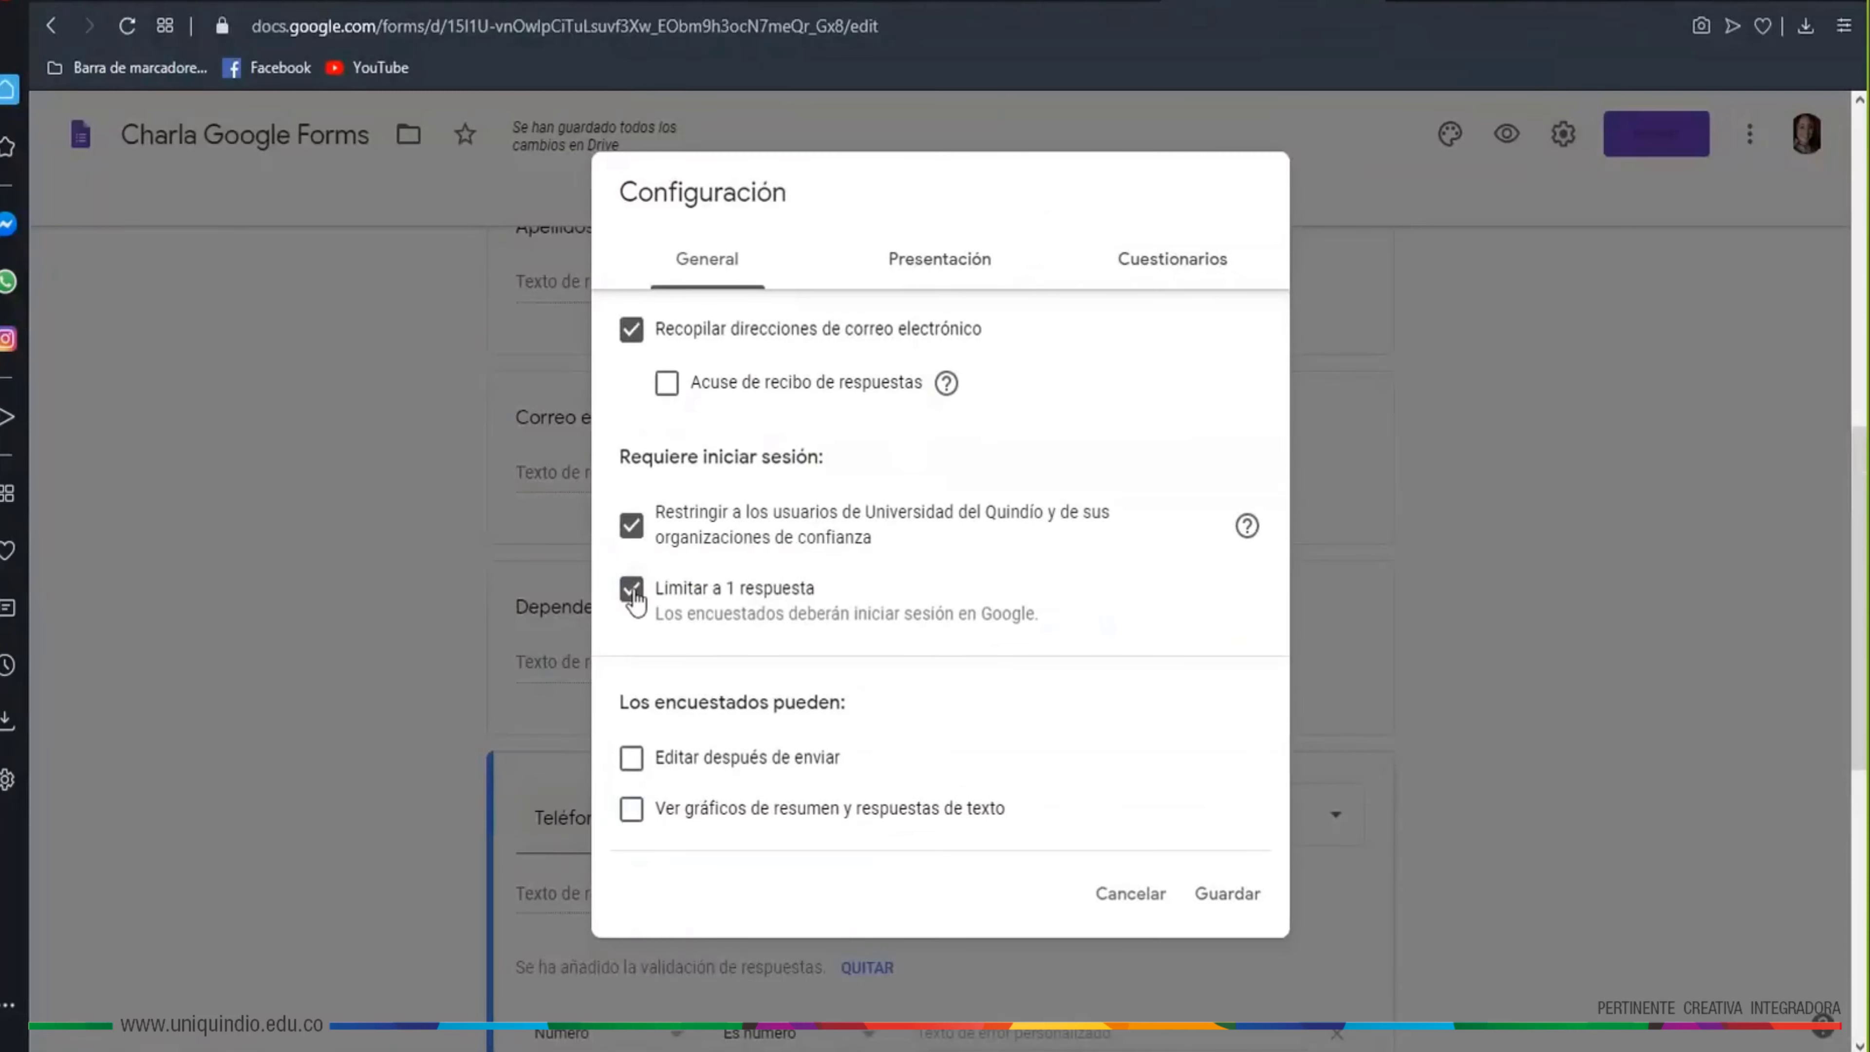
Turn off 'Limitar a 1 respuesta' in General settings and save
left_click_drag(832, 601, 633, 595)
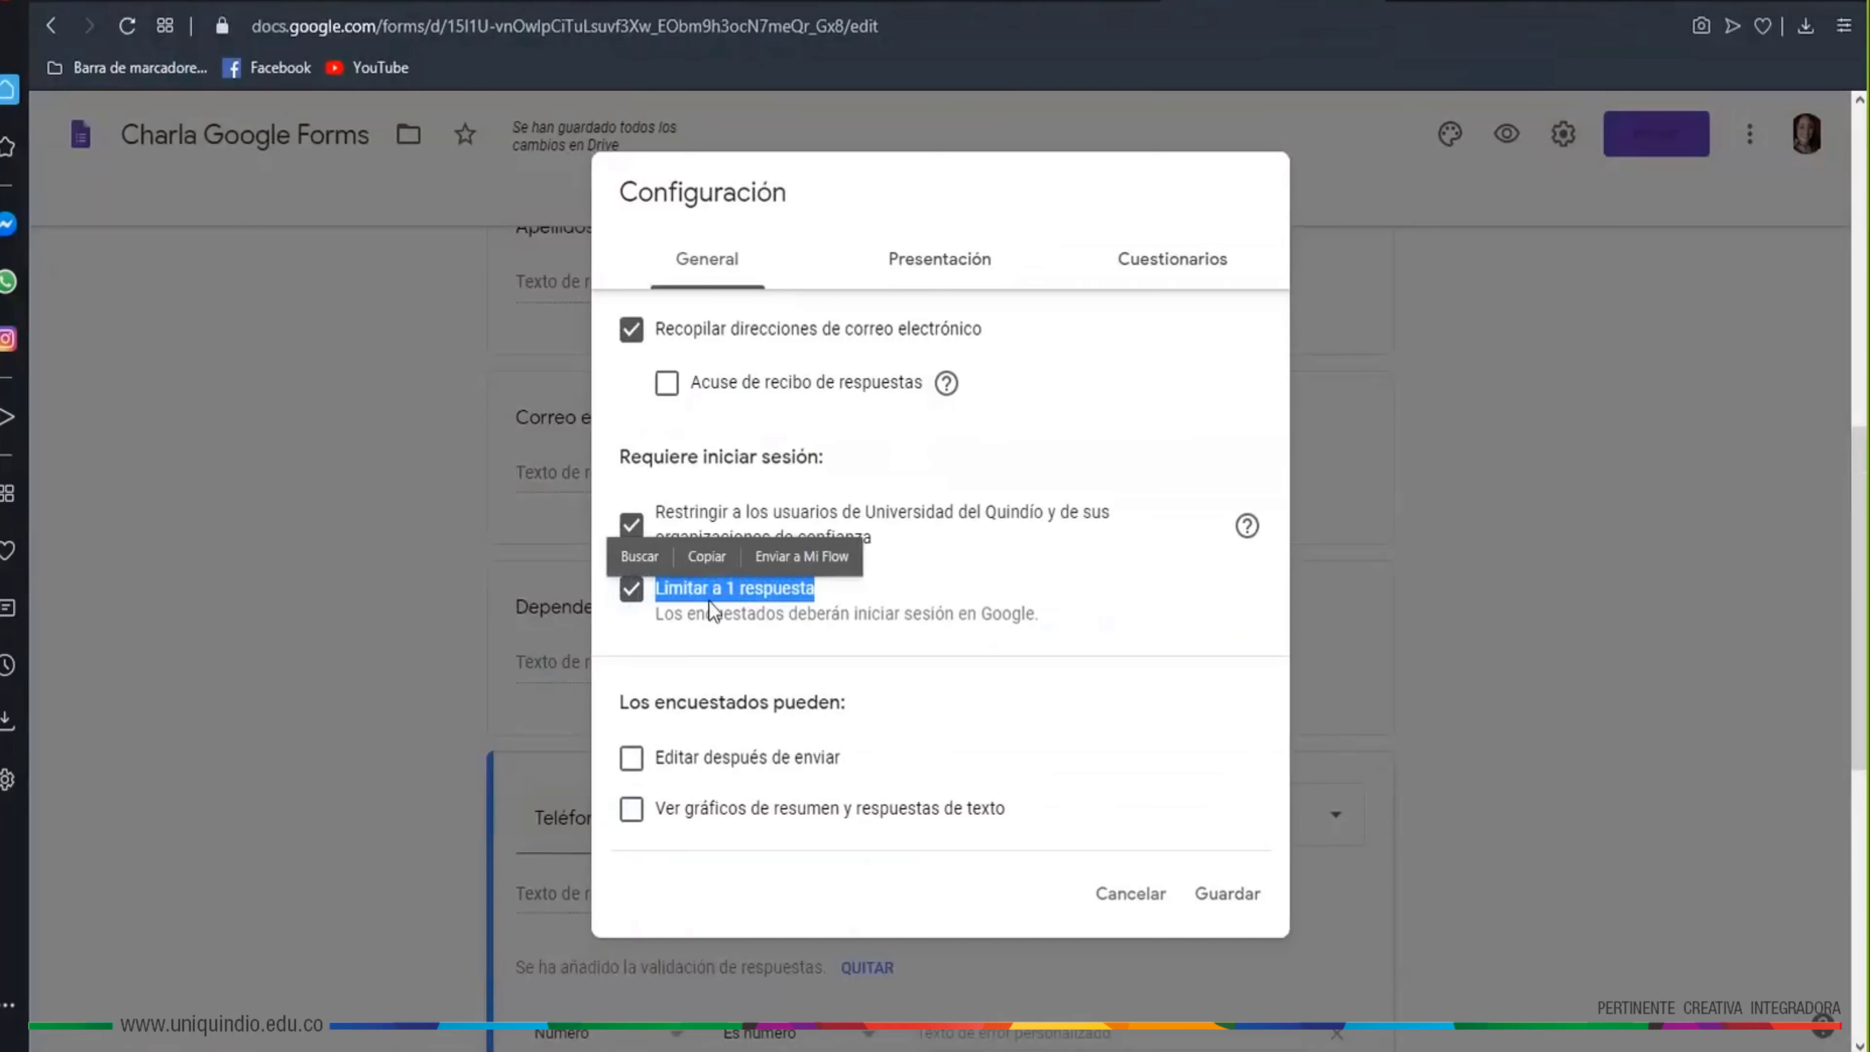
left_click(871, 598)
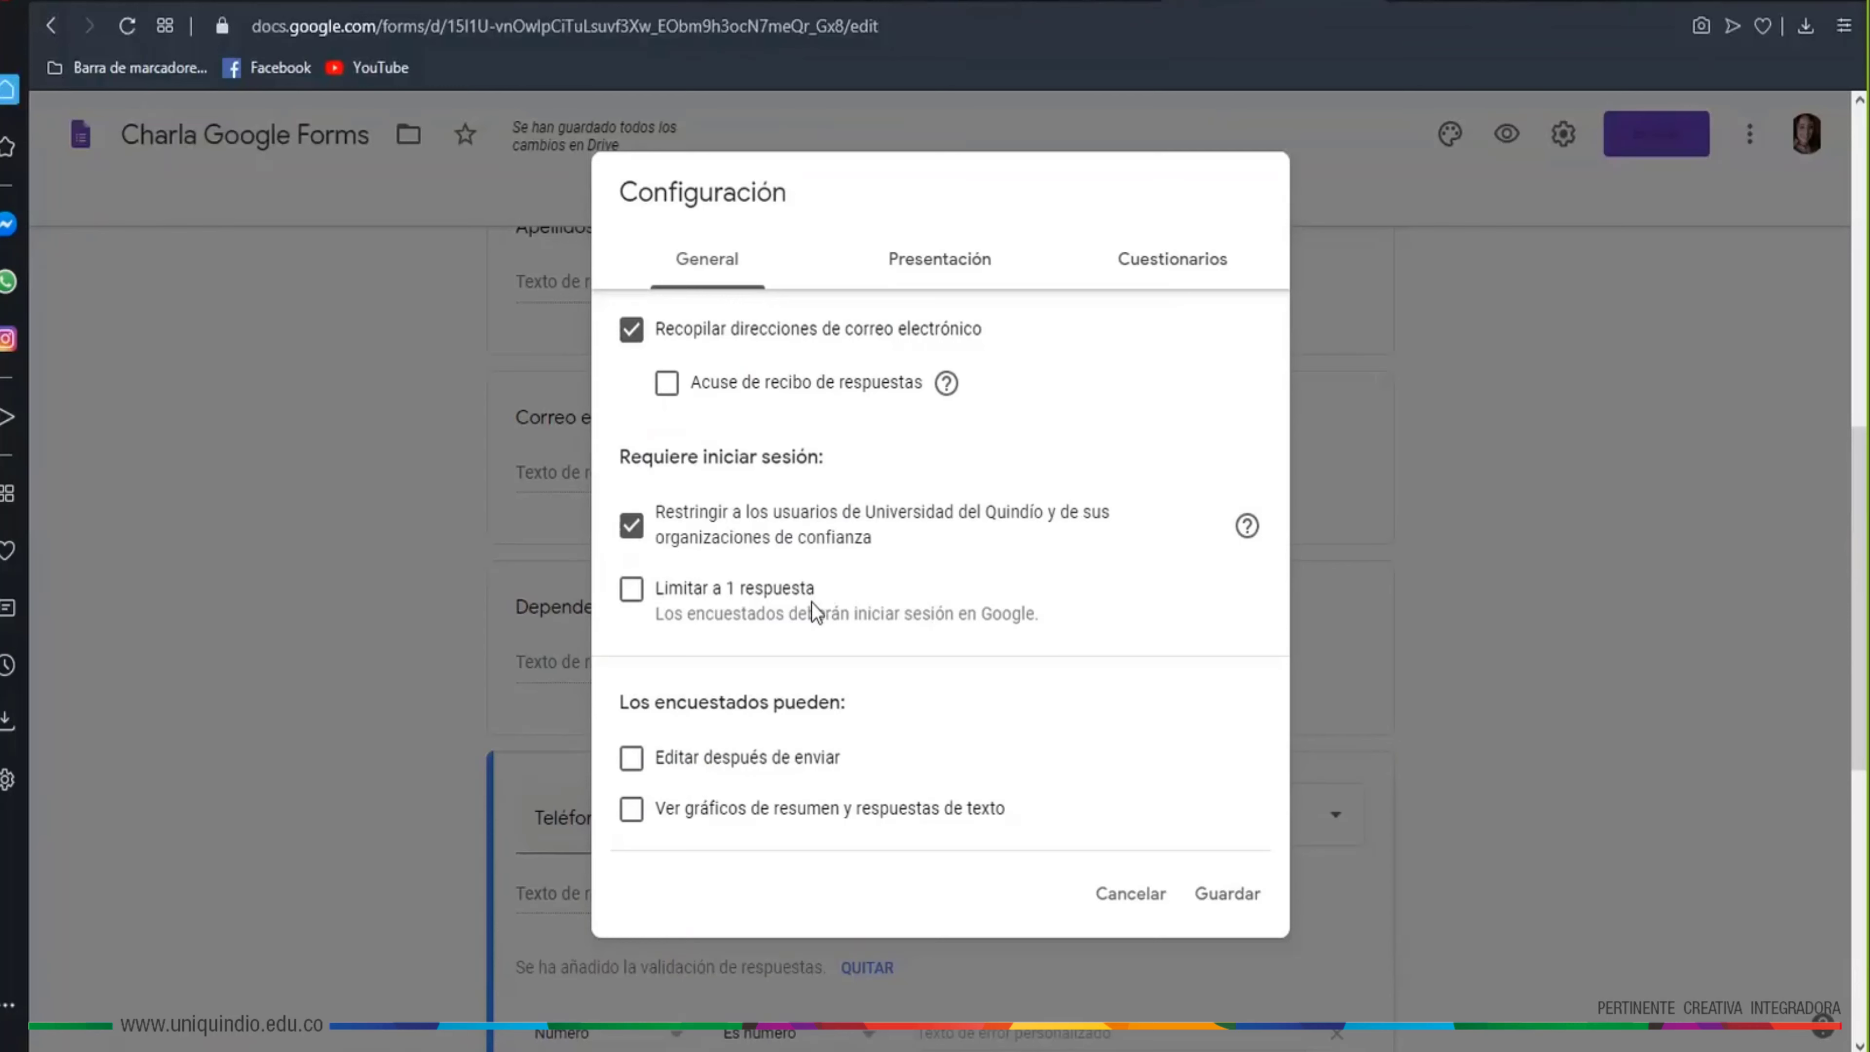
left_click(1244, 906)
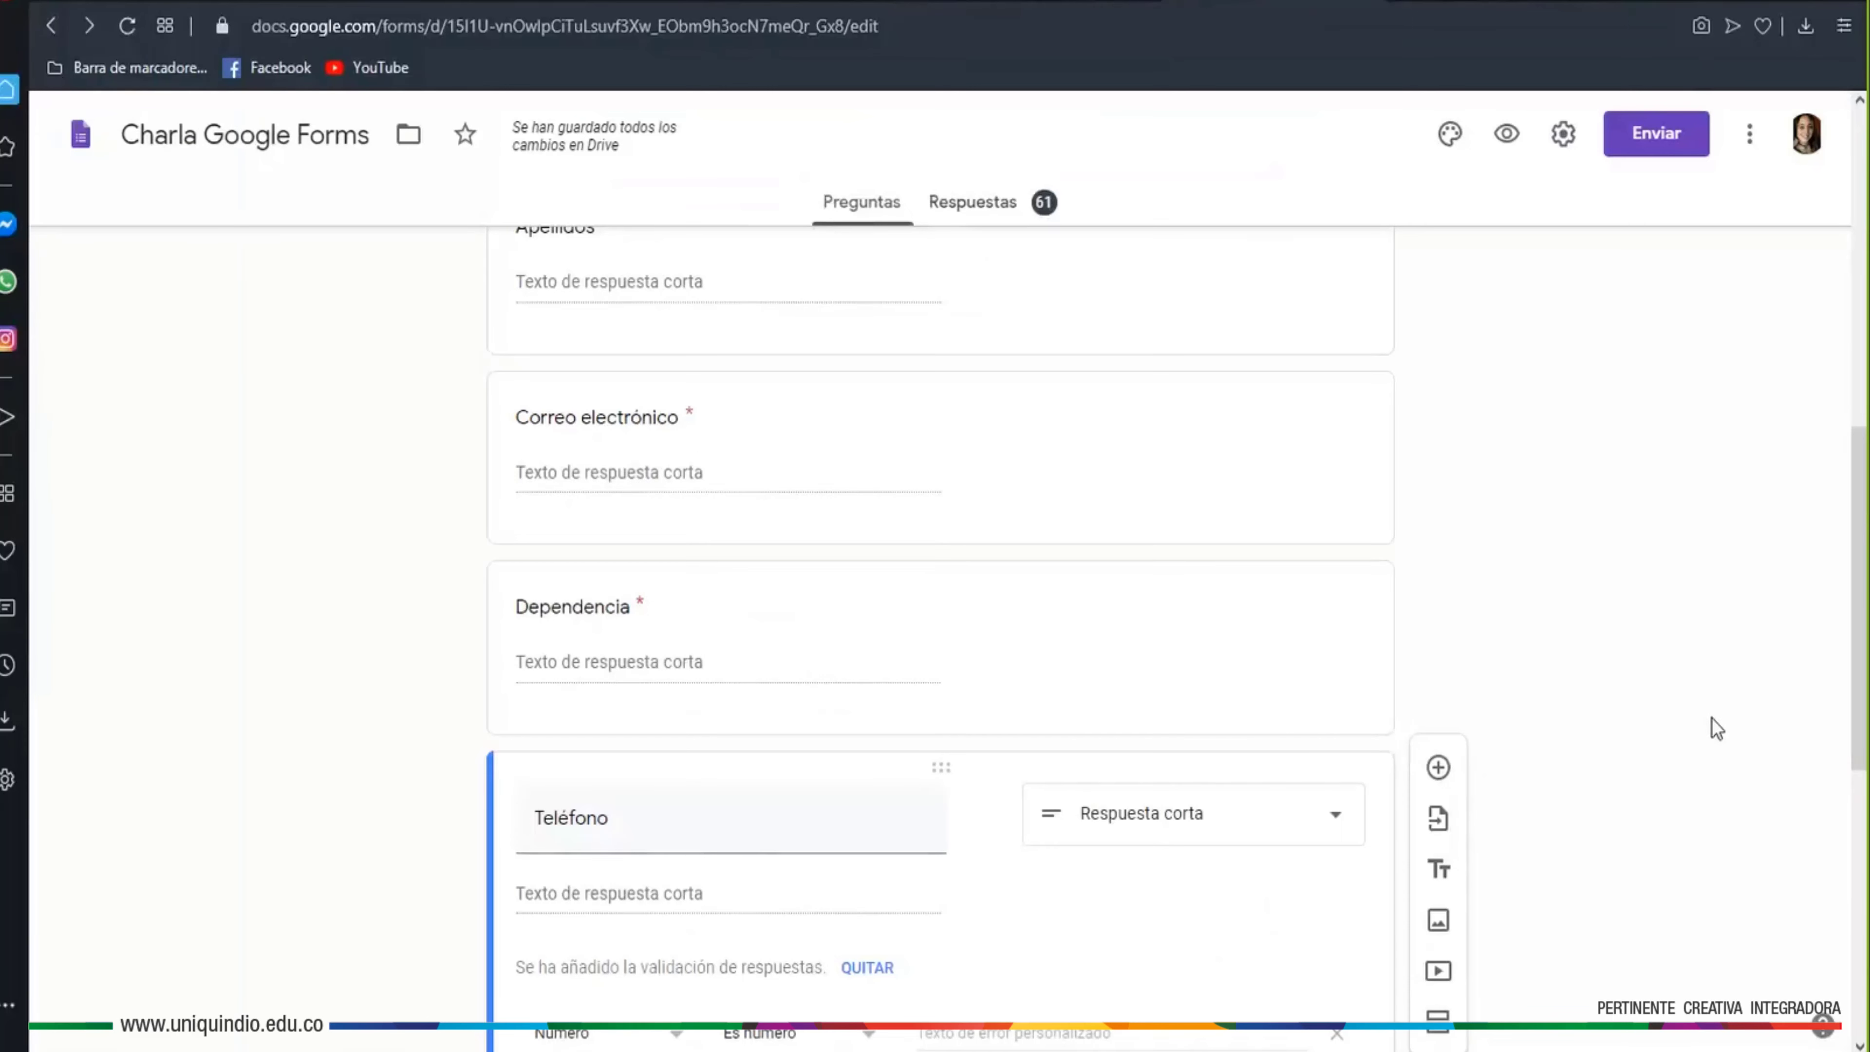
From the Forms home, open 'Copia de Encuentros Sincrónicos con Apoyo de Herramientas Digitales'
scroll(1710, 716, "down", 2)
scroll(1541, 680, "up", 2)
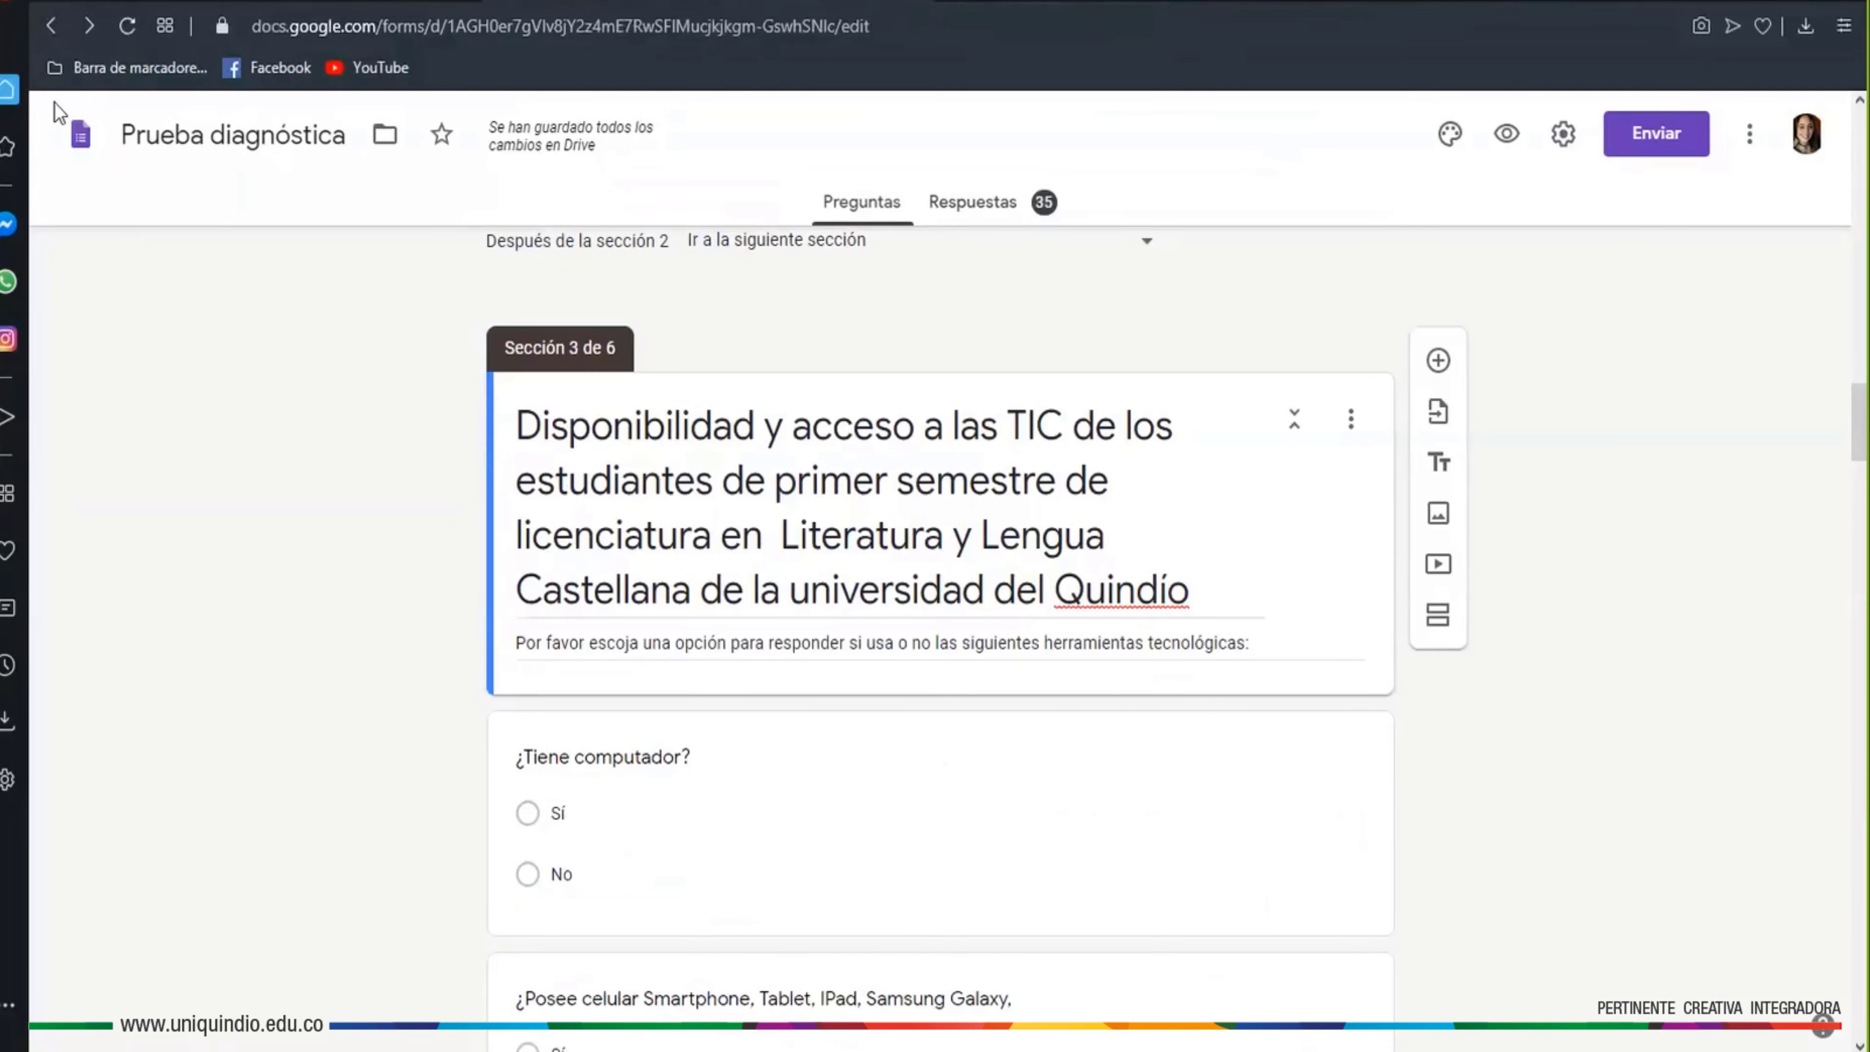
left_click(52, 33)
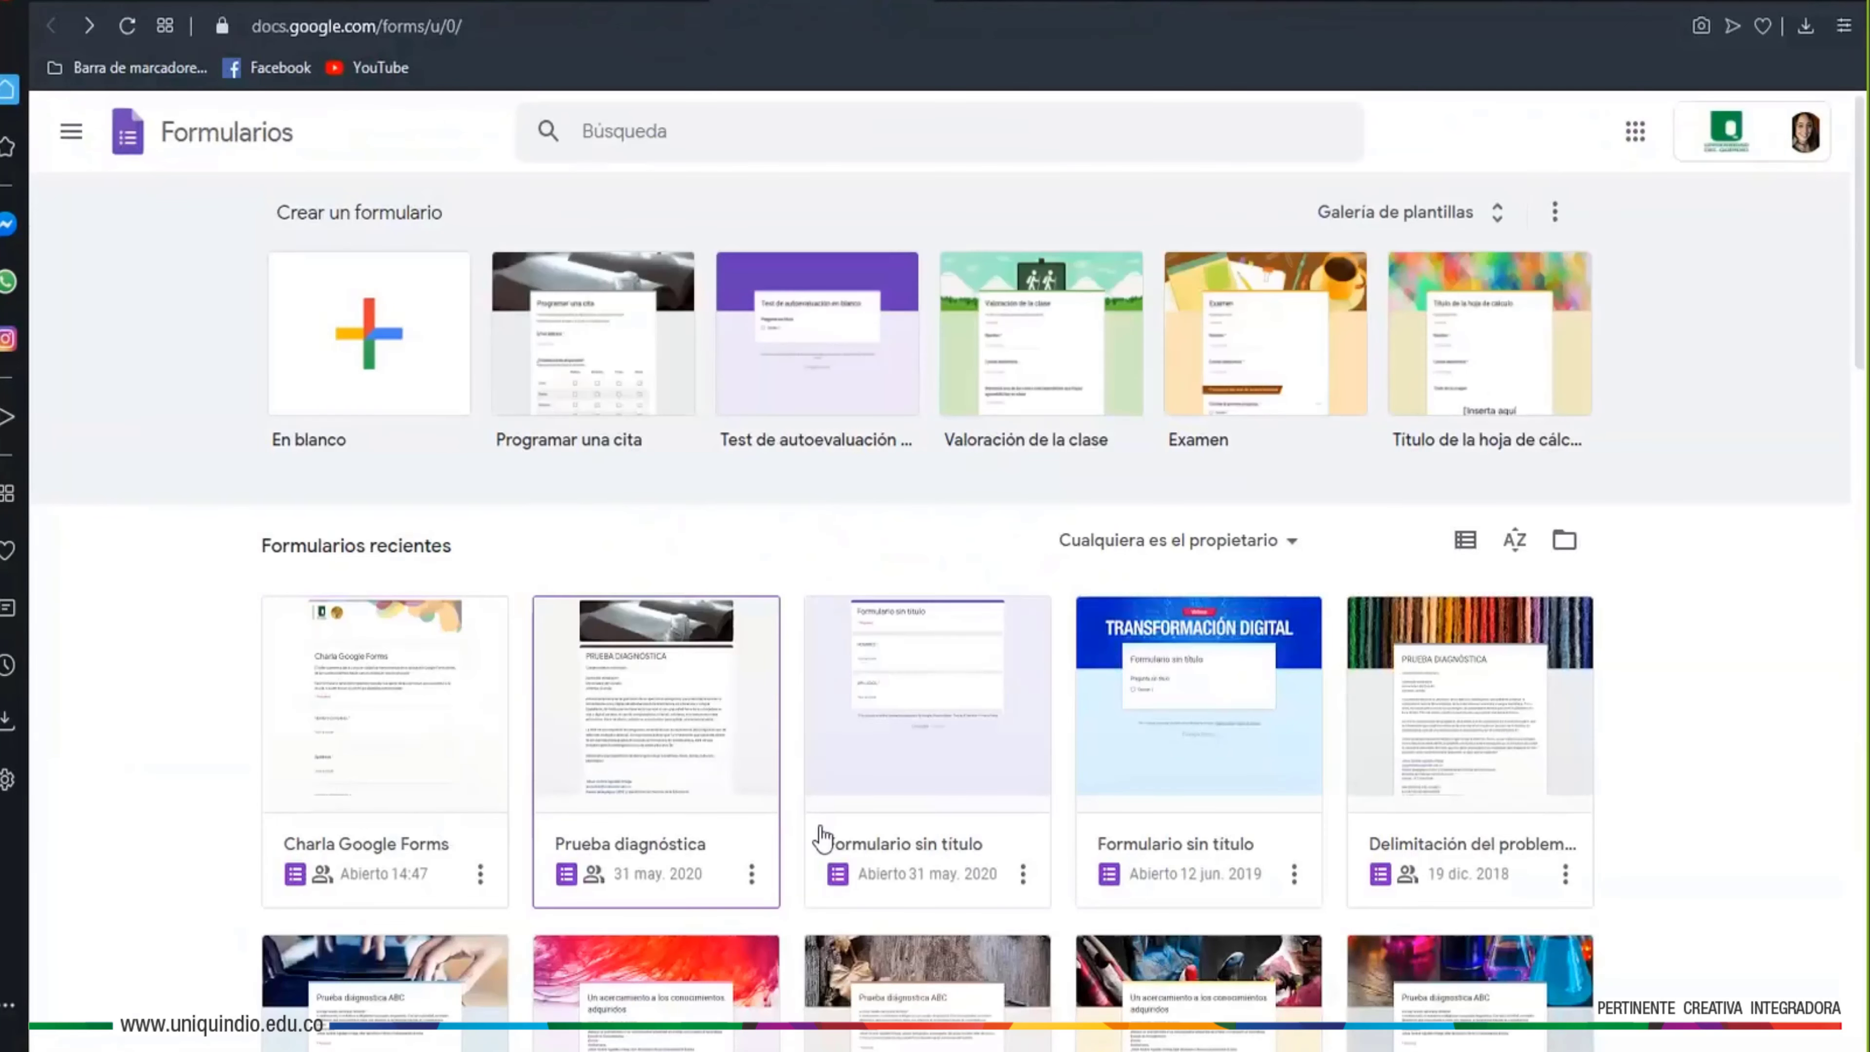
scroll(884, 838, "down", 5)
scroll(896, 840, "down", 10)
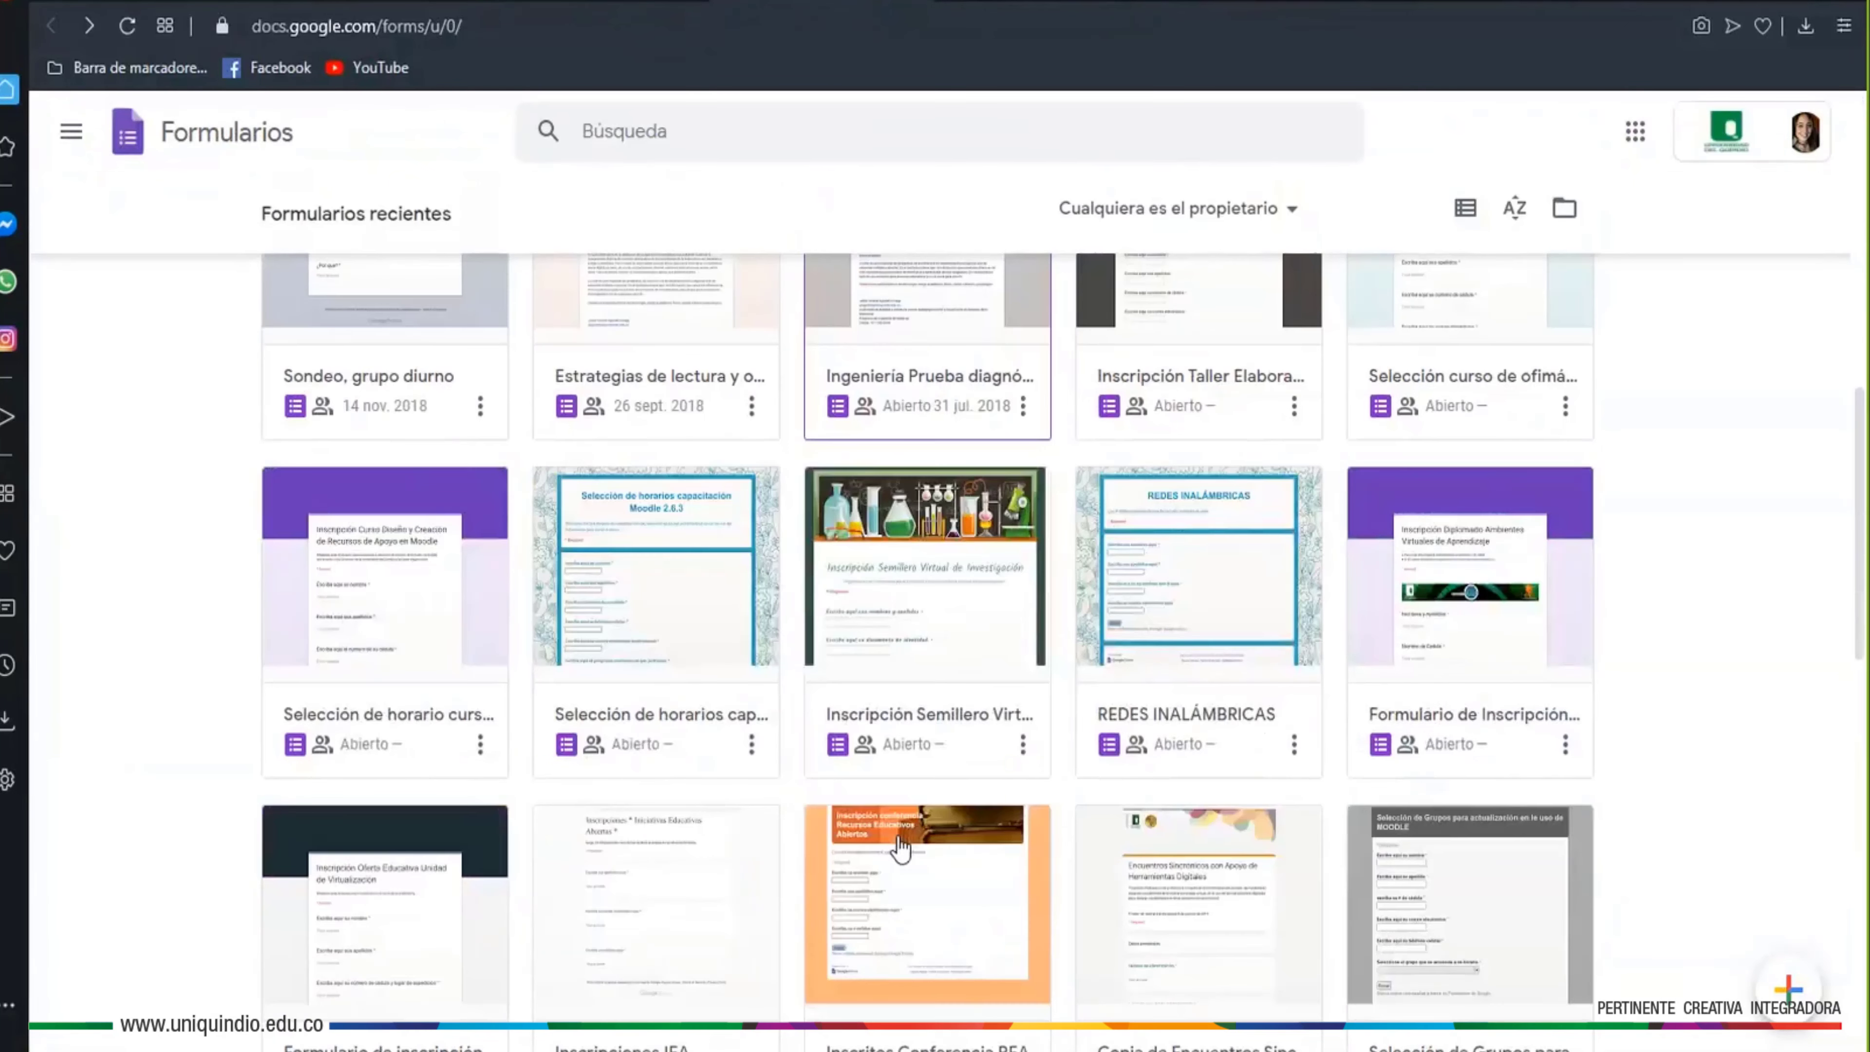
left_click(1173, 700)
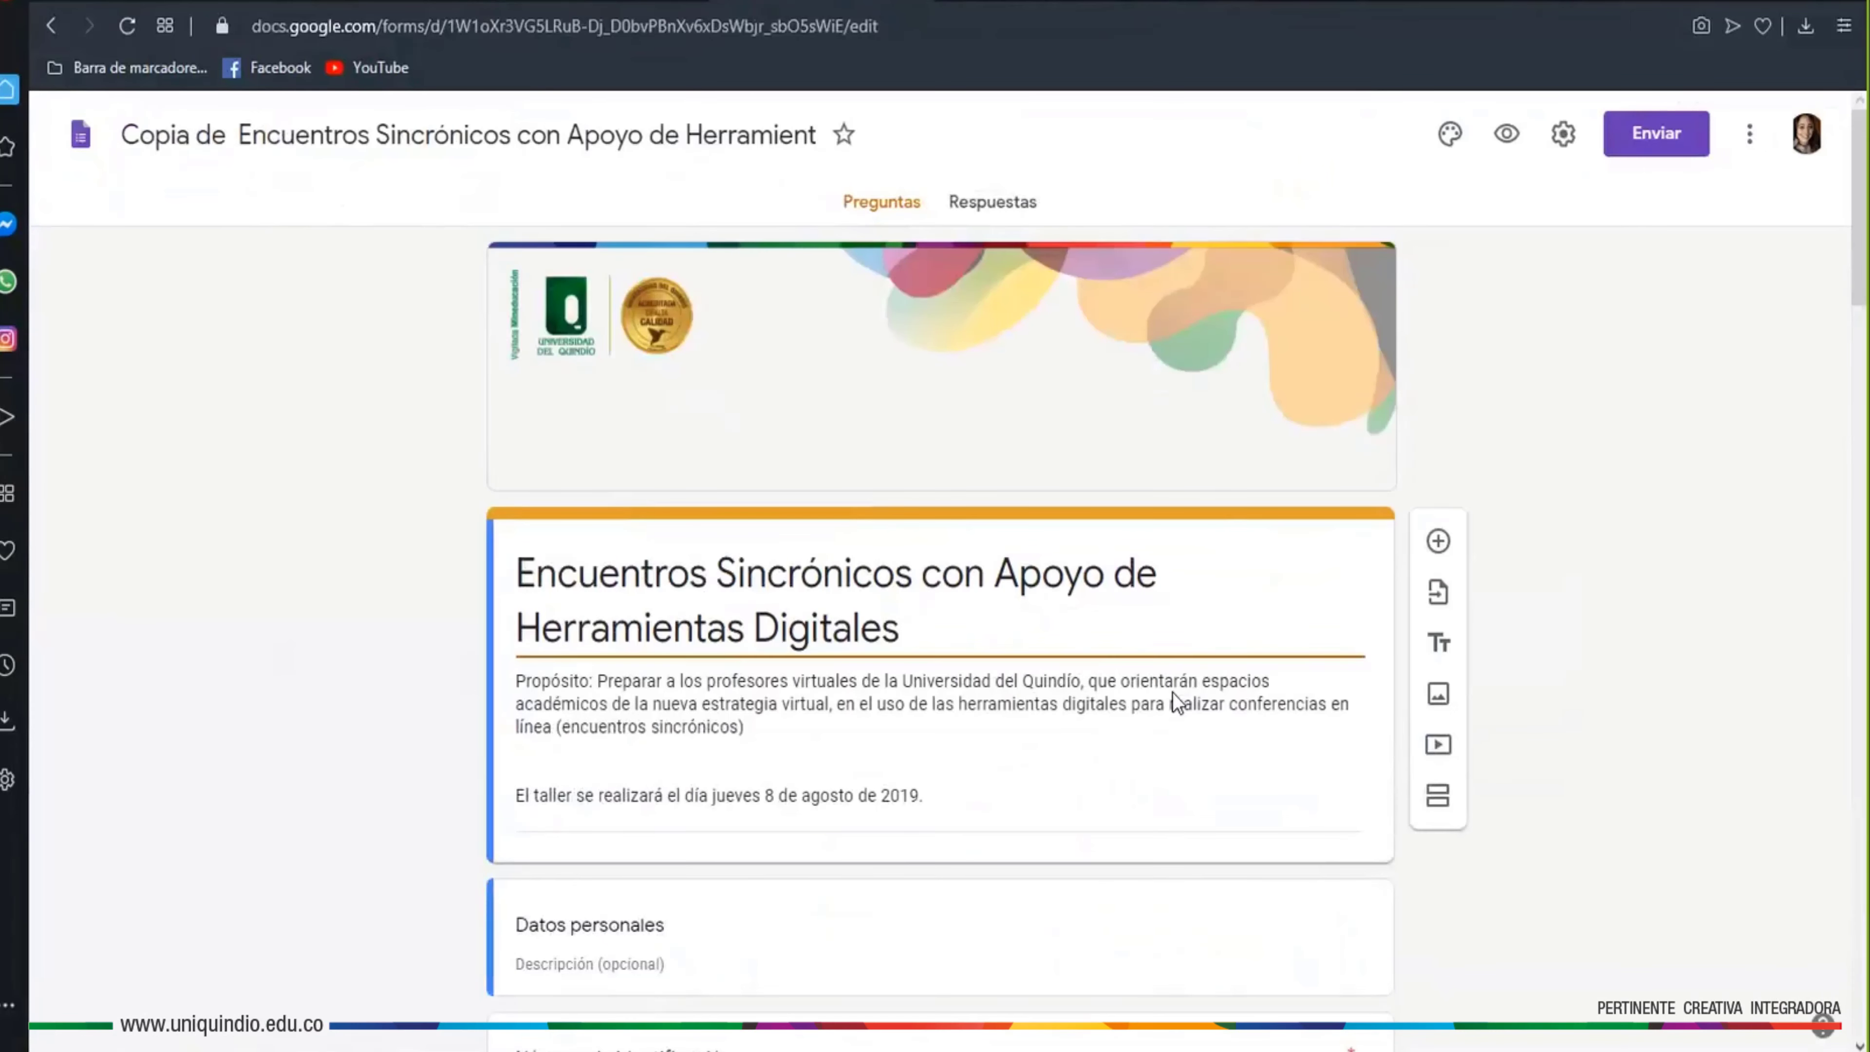
Check the Fecha de nacimiento question's type, keeping it as Fecha
scroll(1549, 776, "down", 8)
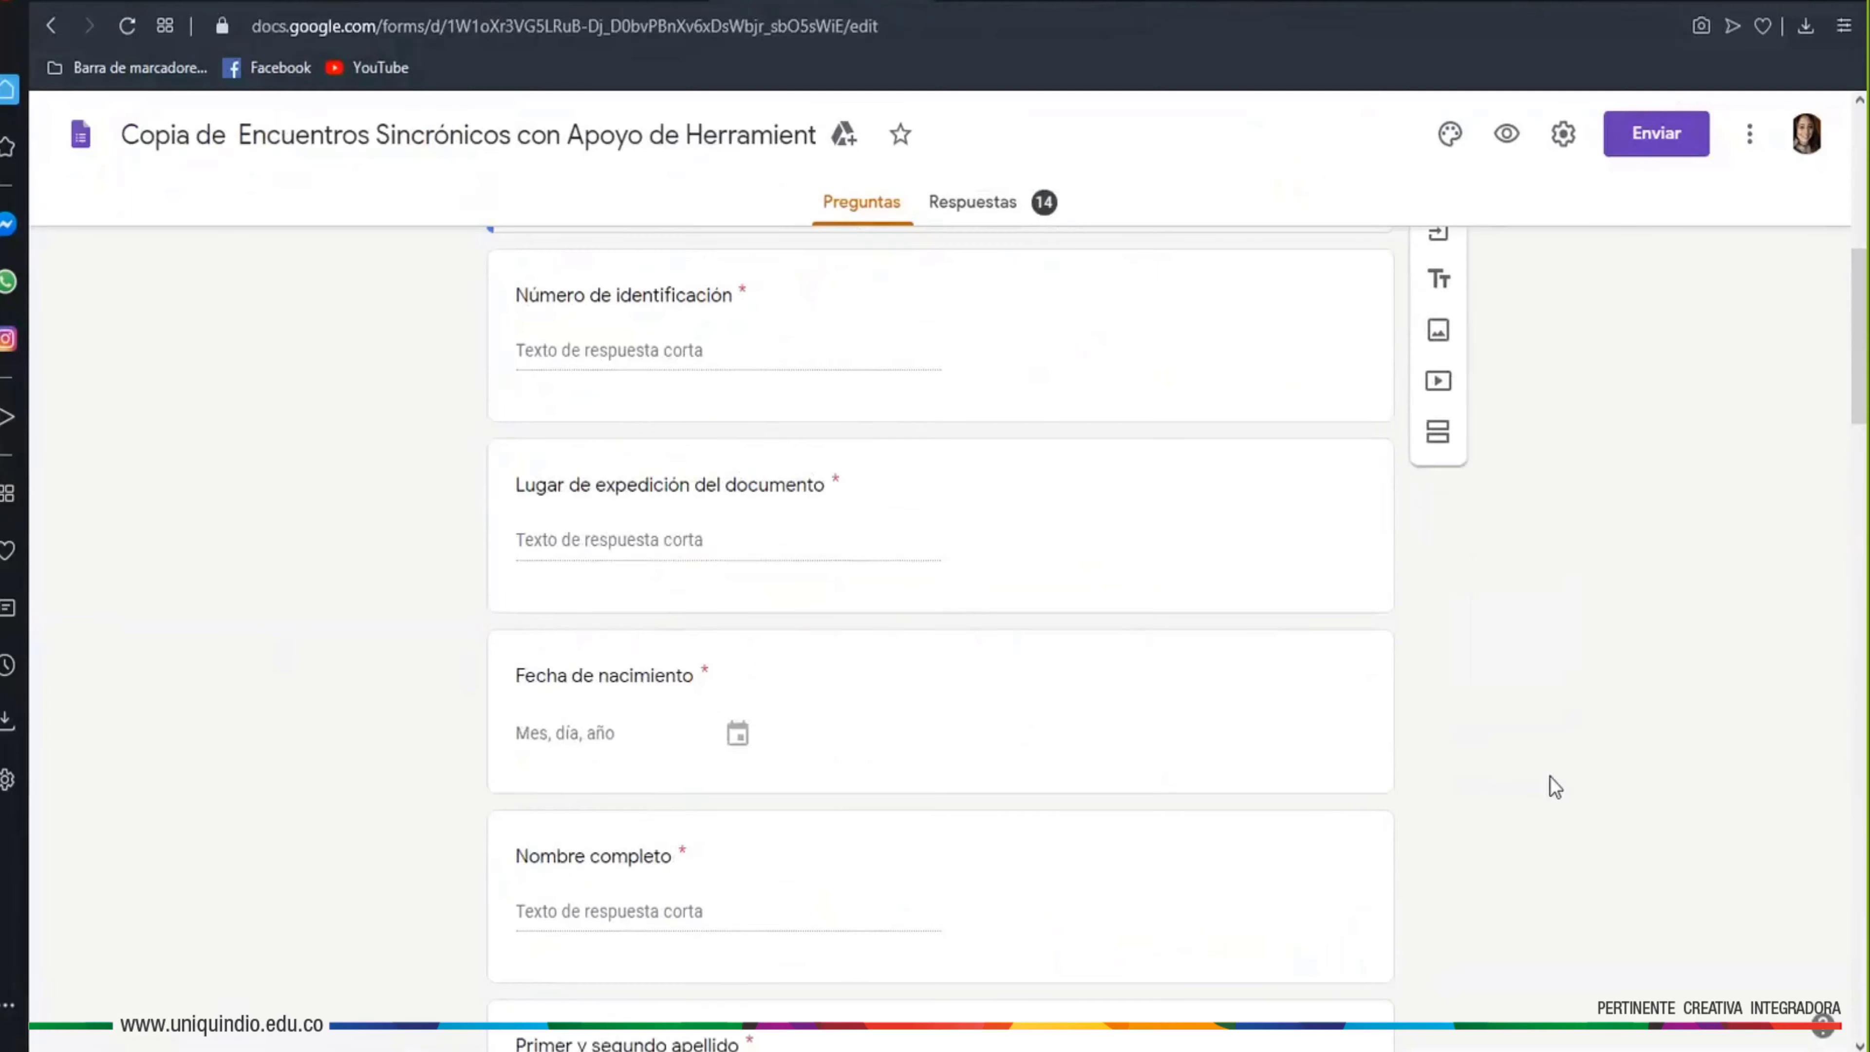
scroll(1437, 812, "down", 5)
scroll(1436, 812, "up", 3)
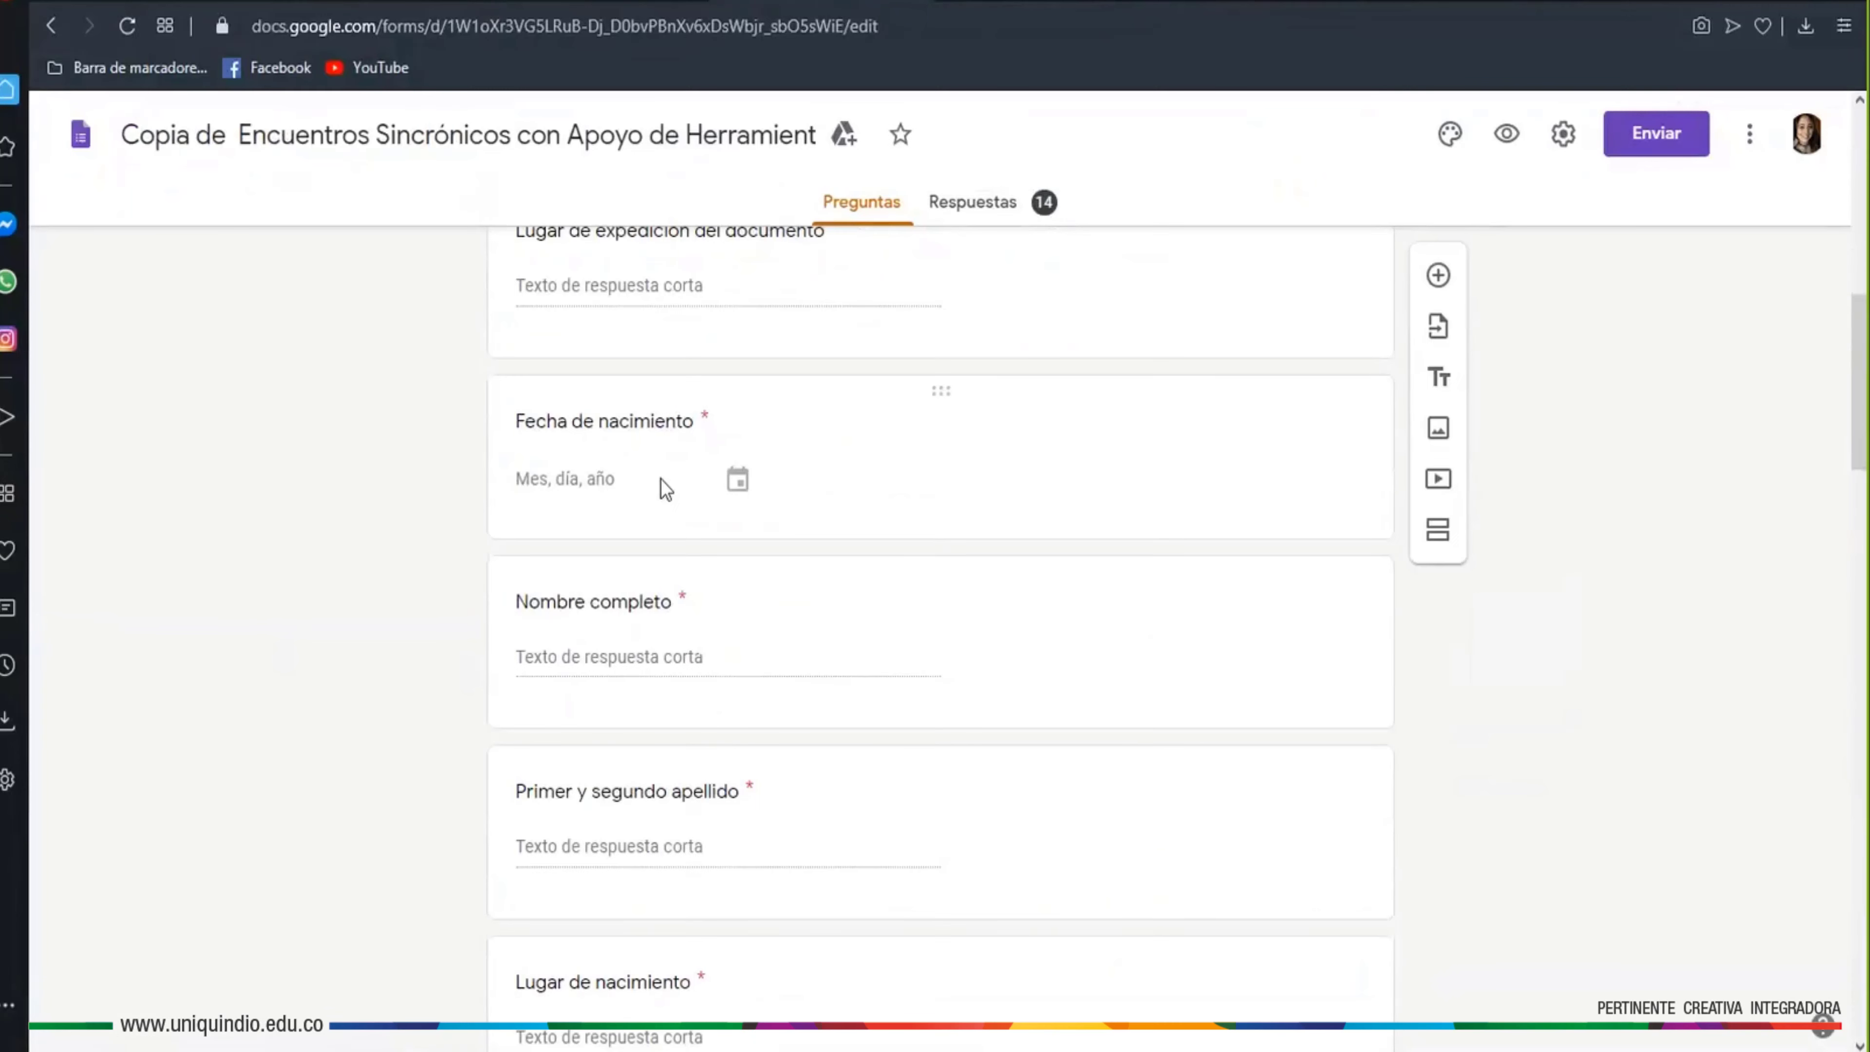
left_click(578, 487)
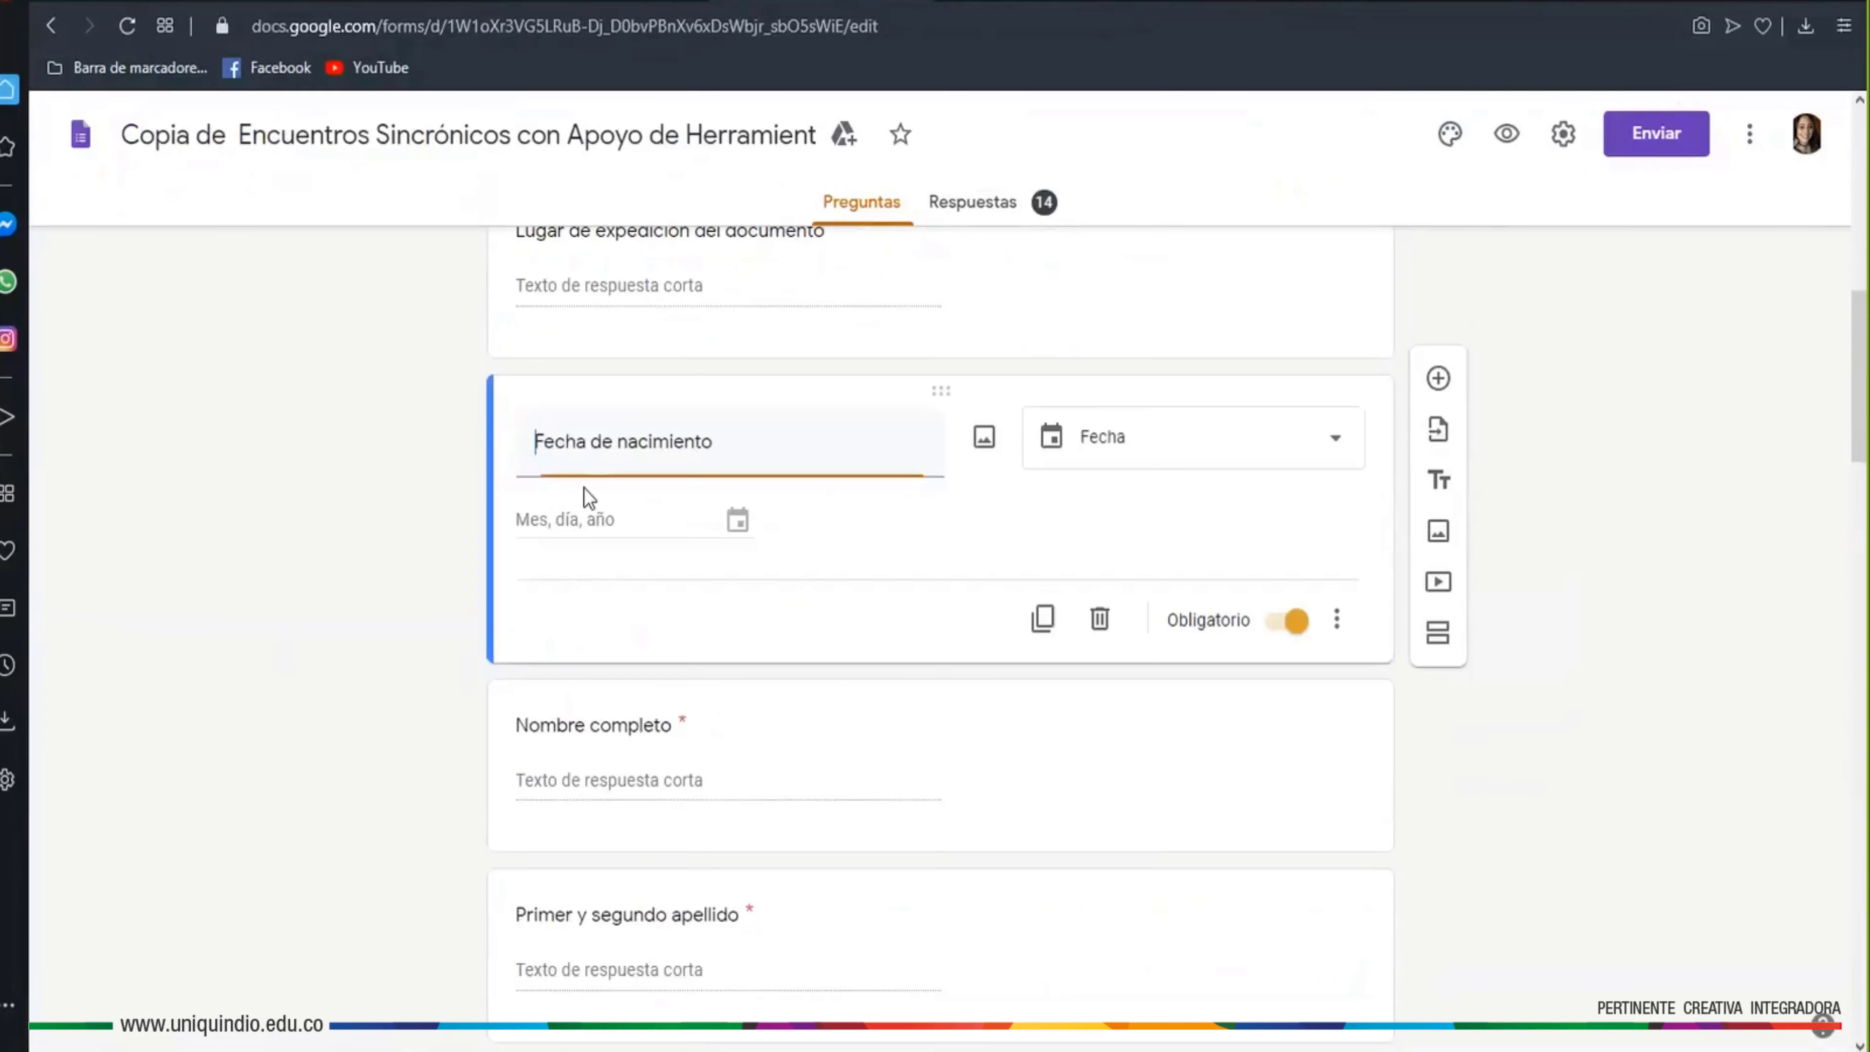
left_click(744, 523)
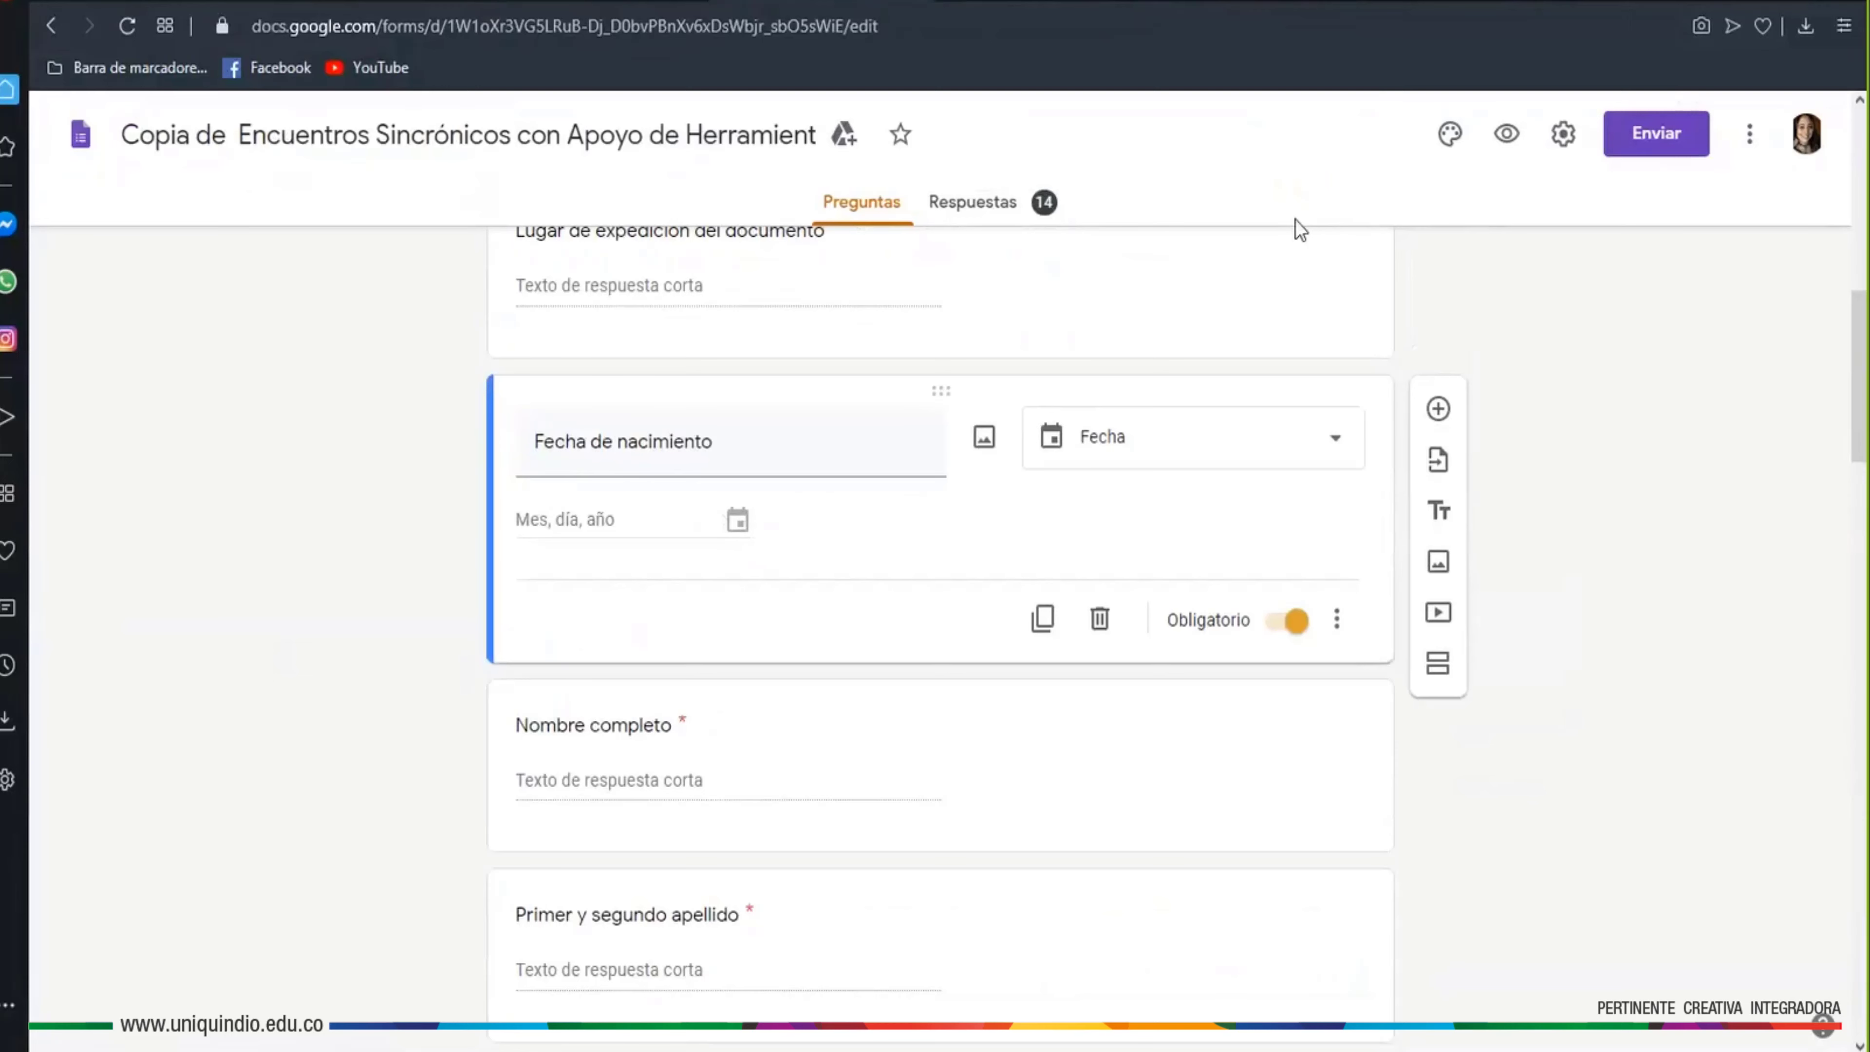
left_click(1510, 135)
left_click(1289, 445)
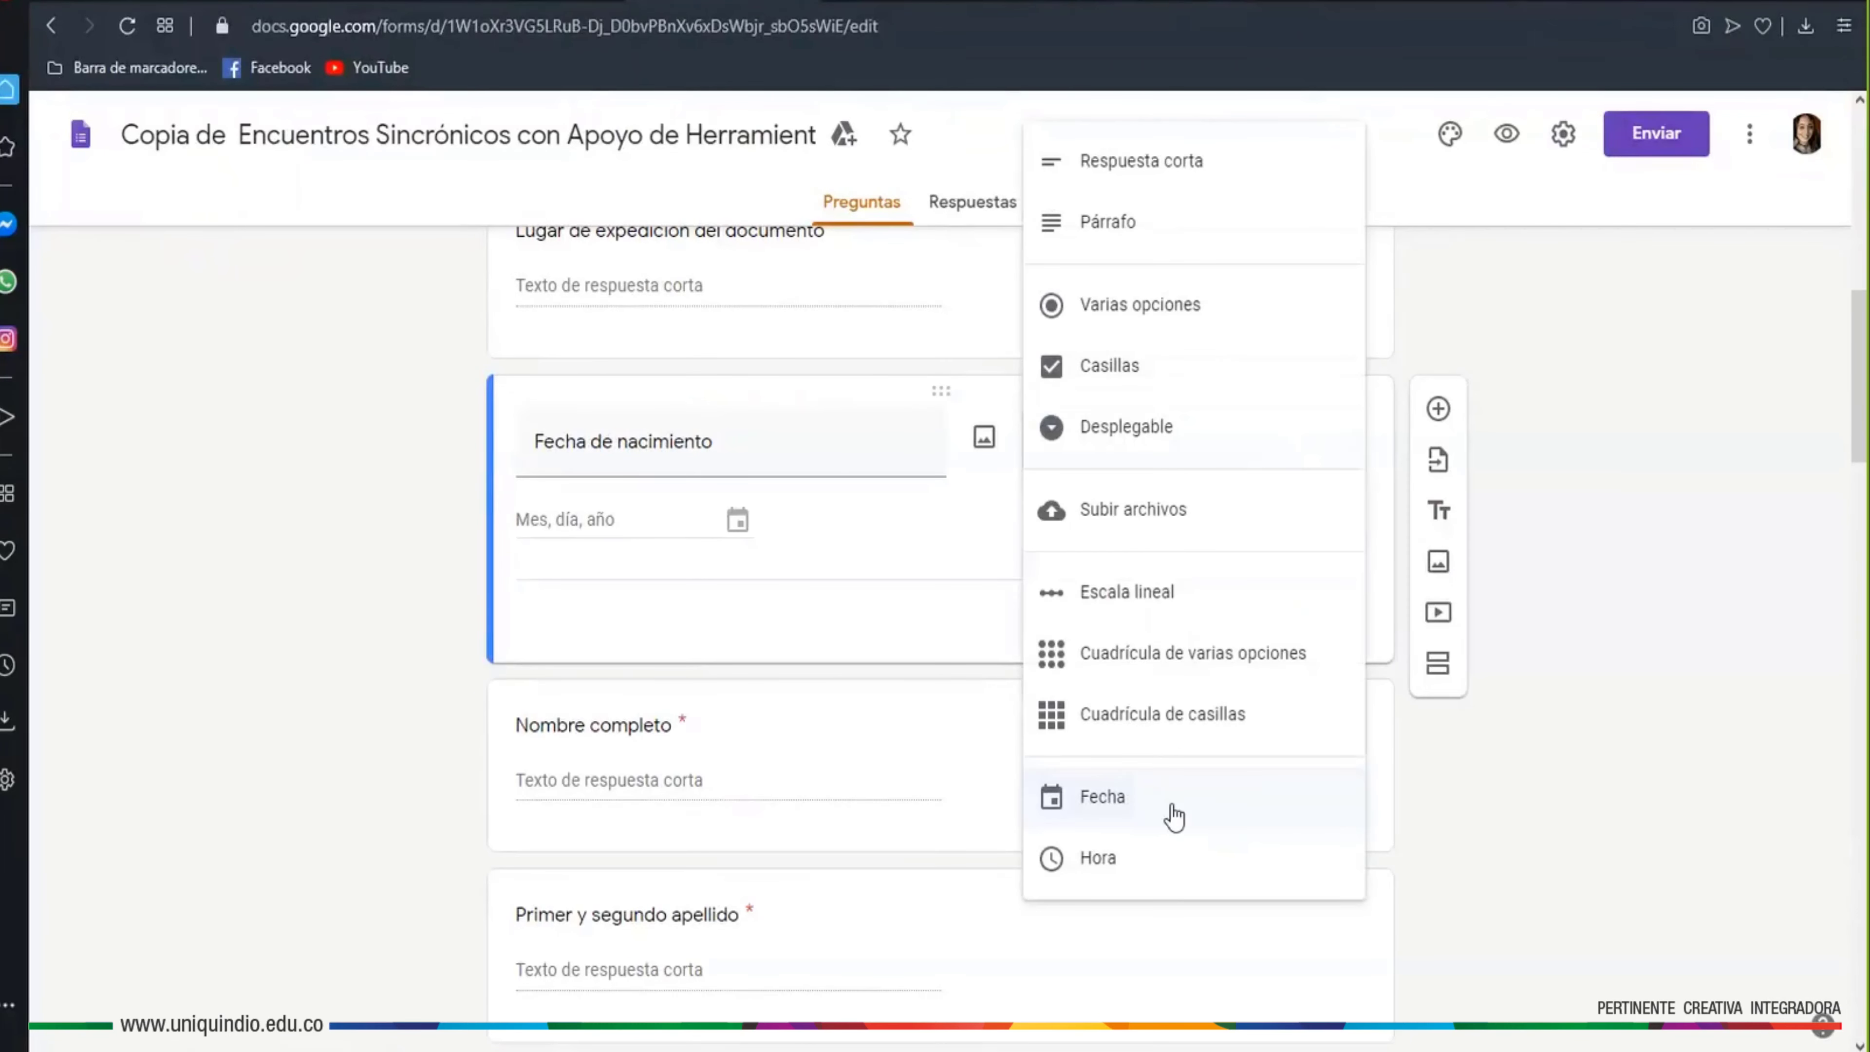
left_click(1457, 794)
Drag the Datos generales section above Lugar de residencia
scroll(1099, 823, "down", 3)
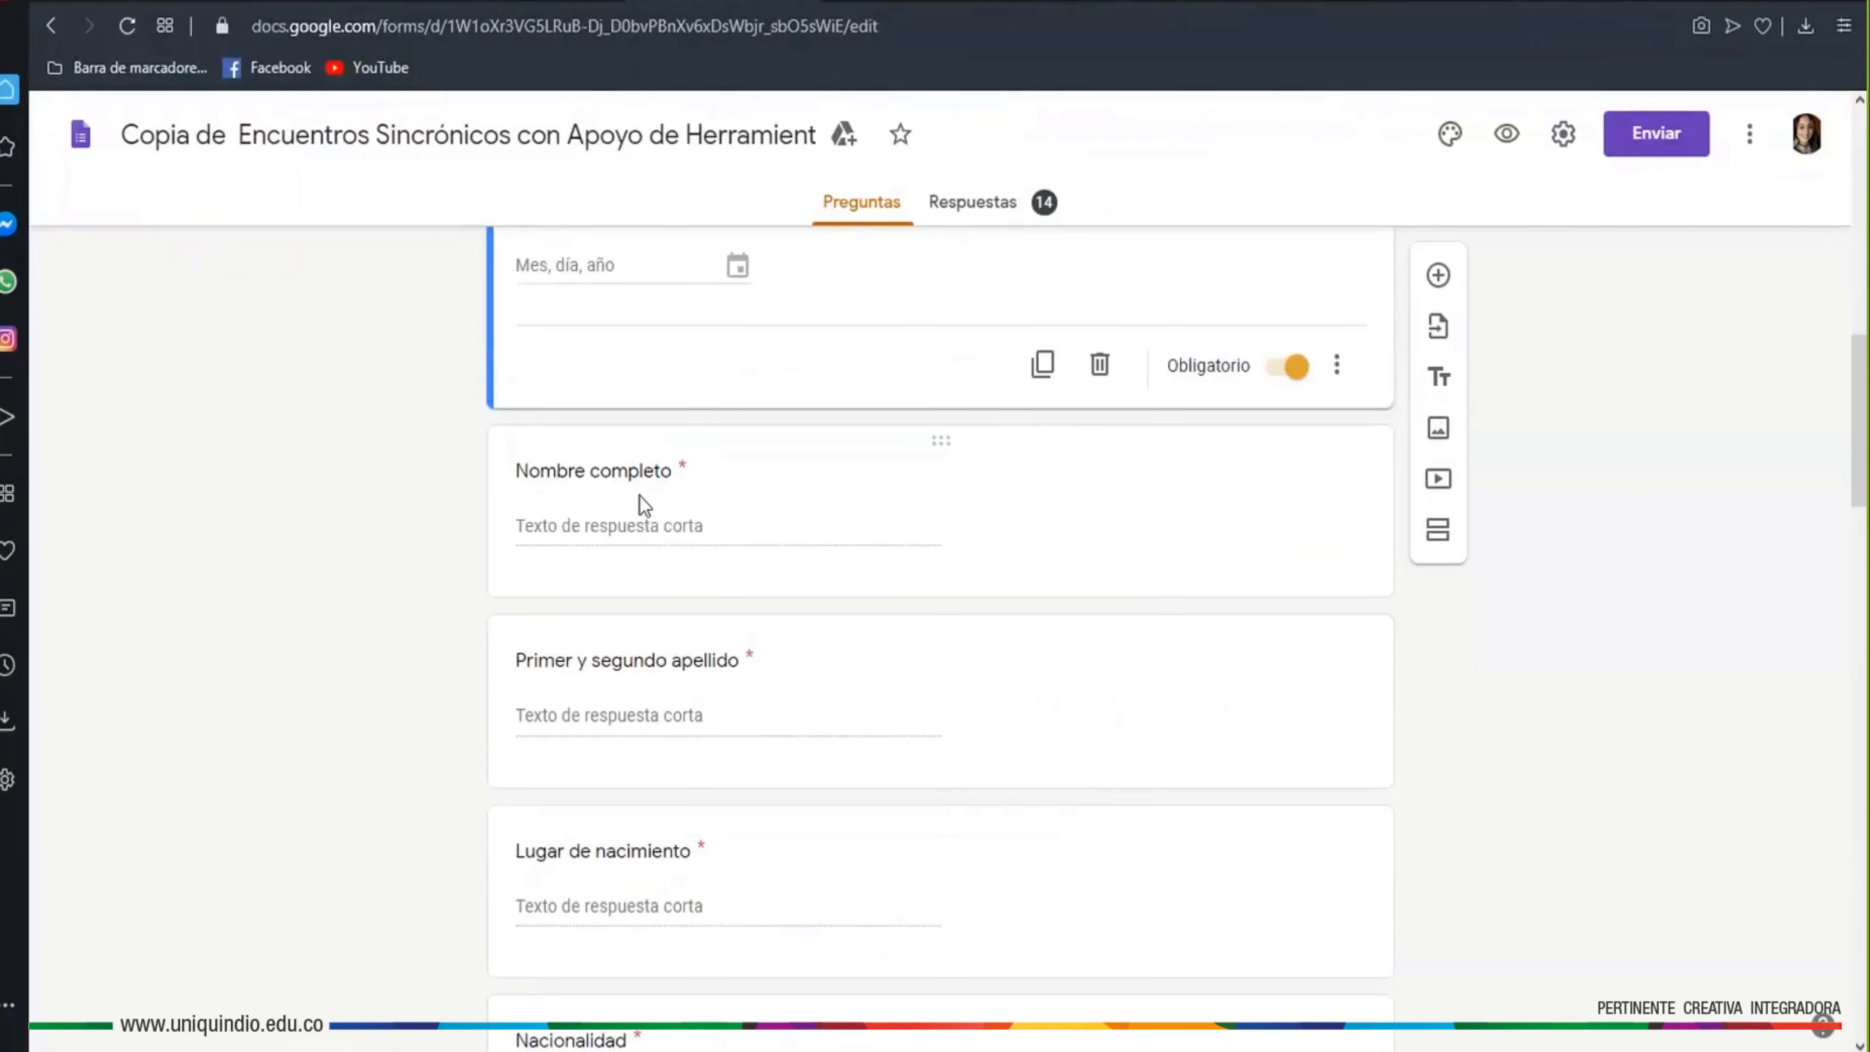
scroll(887, 805, "down", 1)
scroll(886, 804, "down", 9)
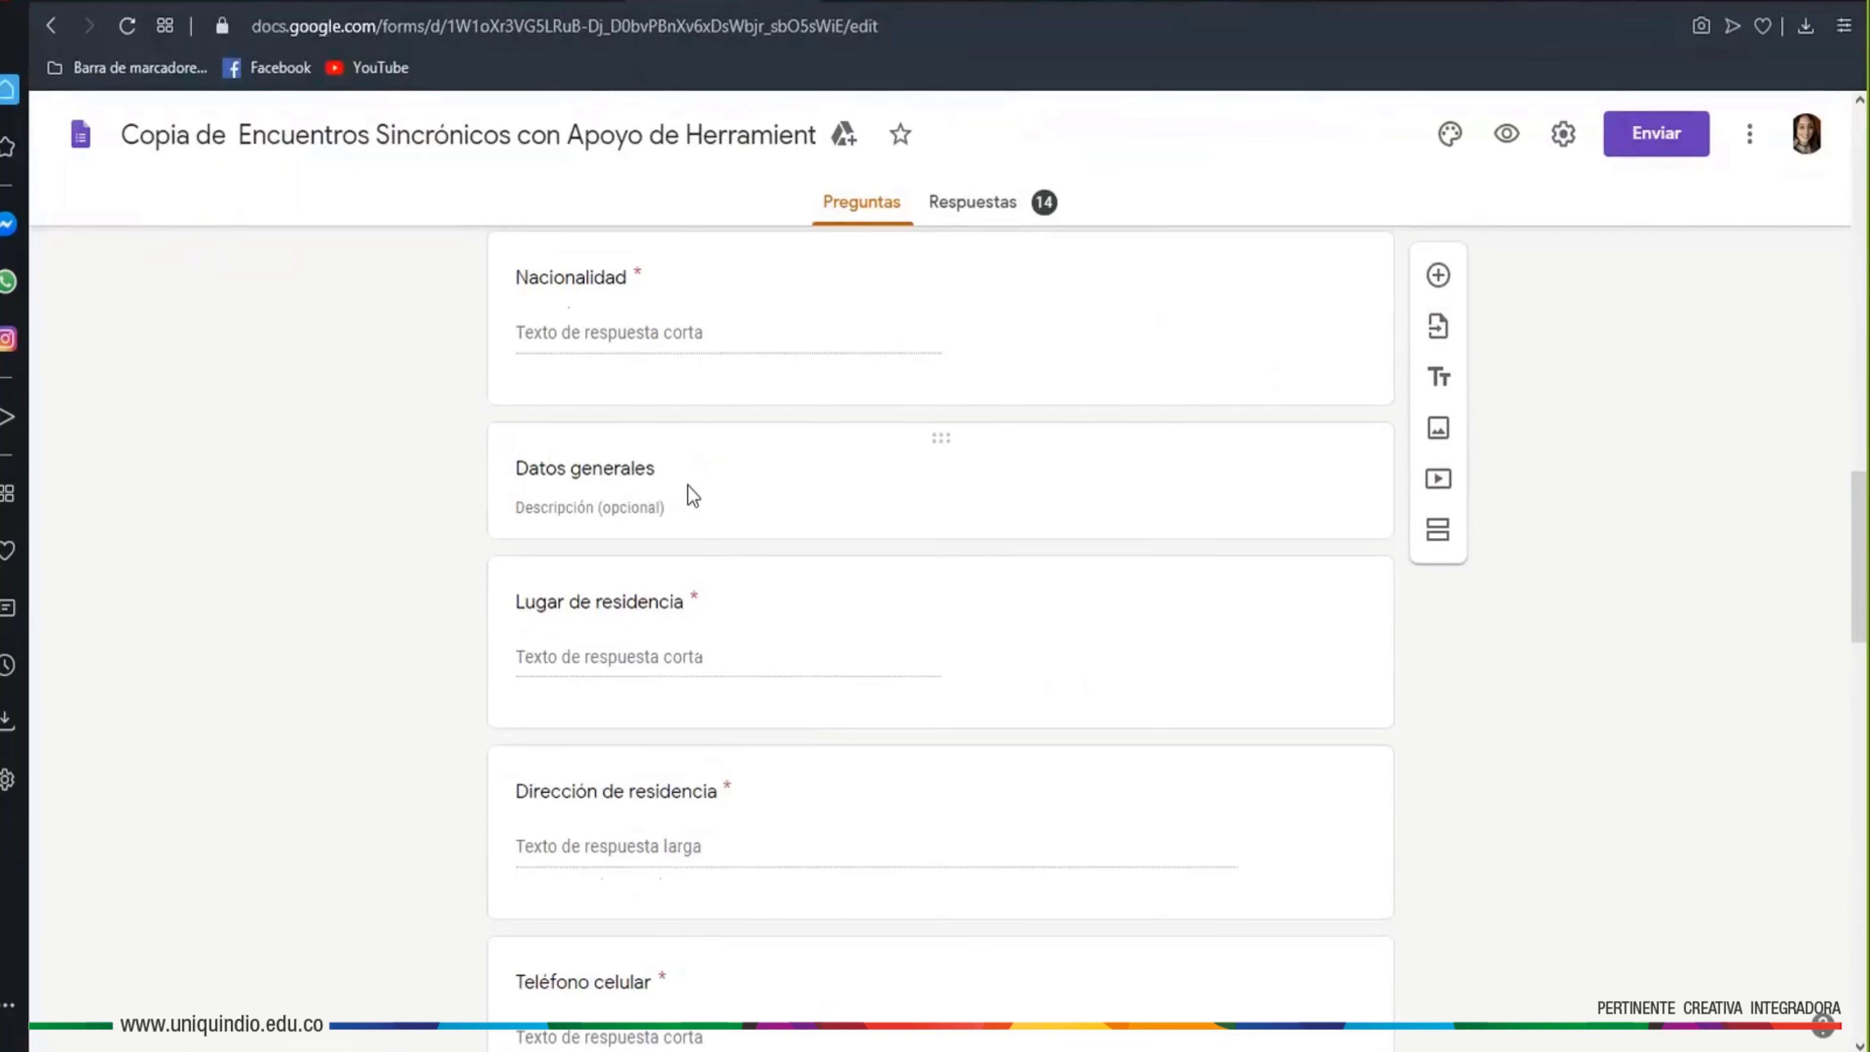
mouse_move(940, 442)
left_mouse_down()
mouse_move(935, 639)
mouse_move(936, 435)
left_mouse_up()
Confirm the Facultad a la que está adscrito question stays a Desplegable
scroll(1053, 685, "down", 3)
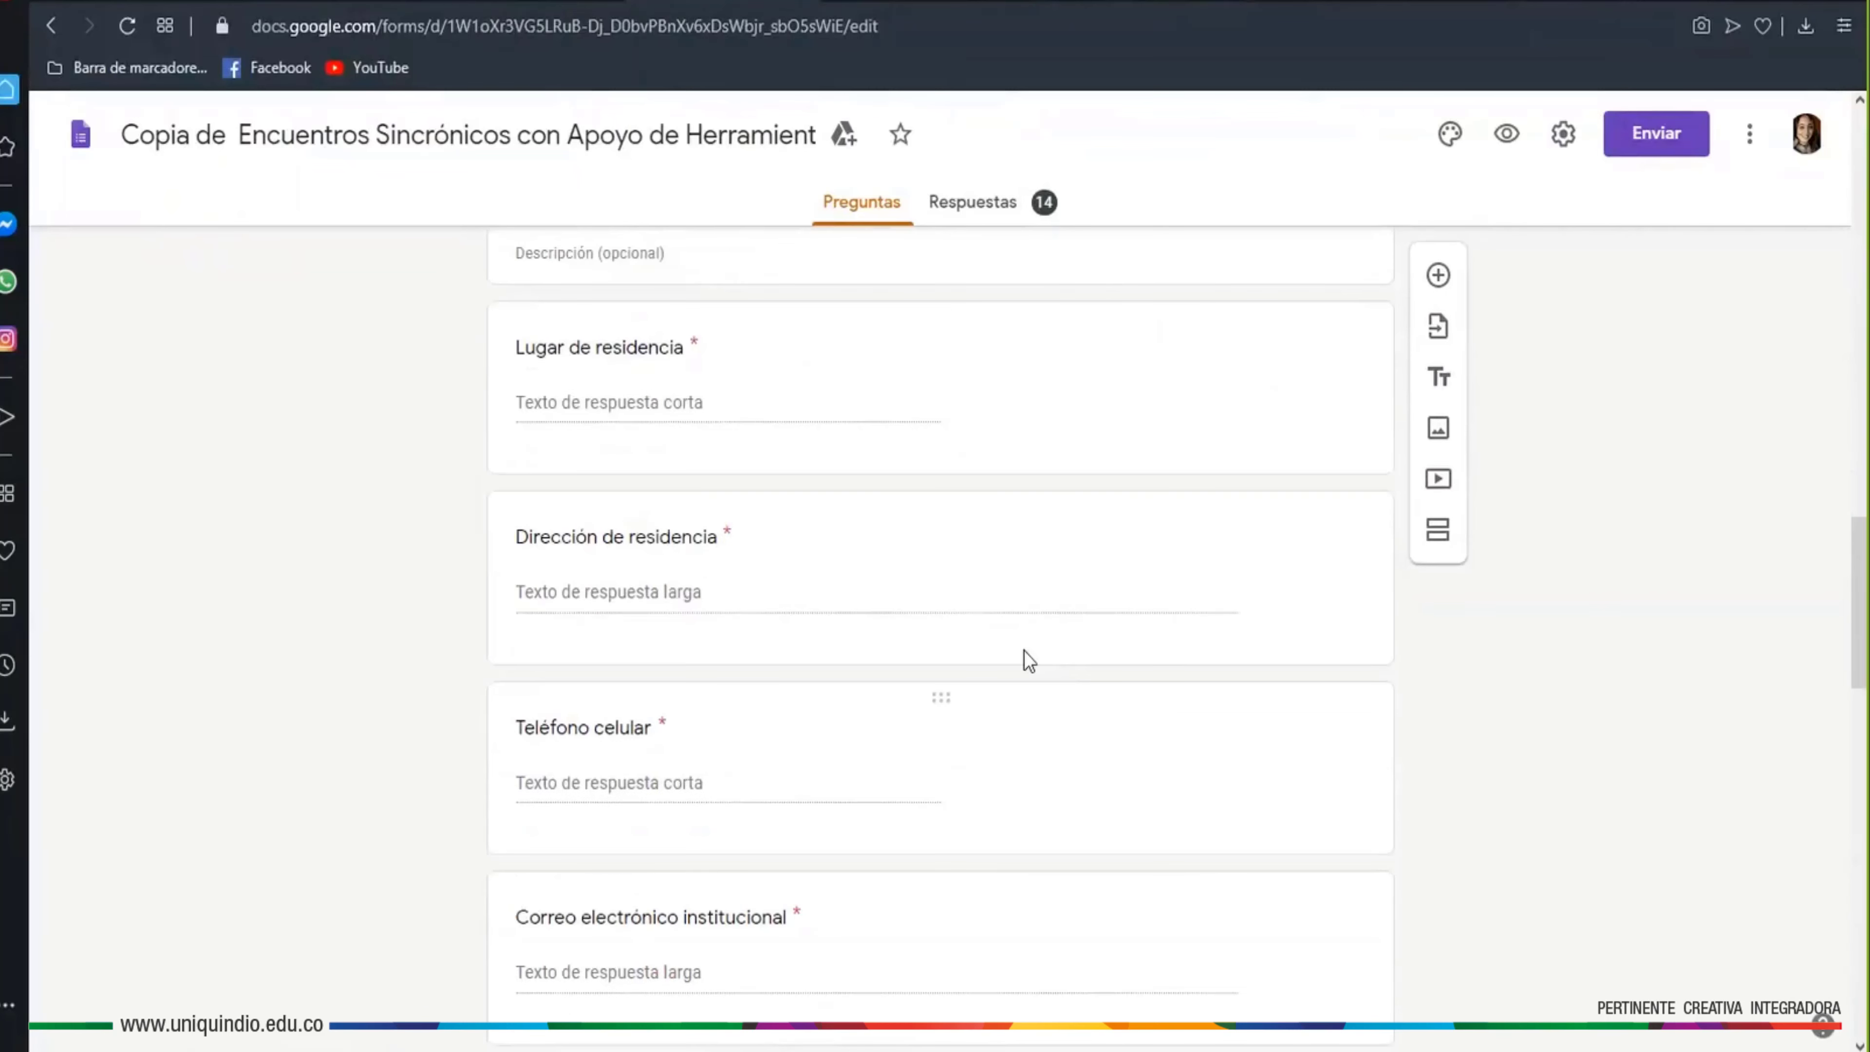
scroll(755, 751, "down", 5)
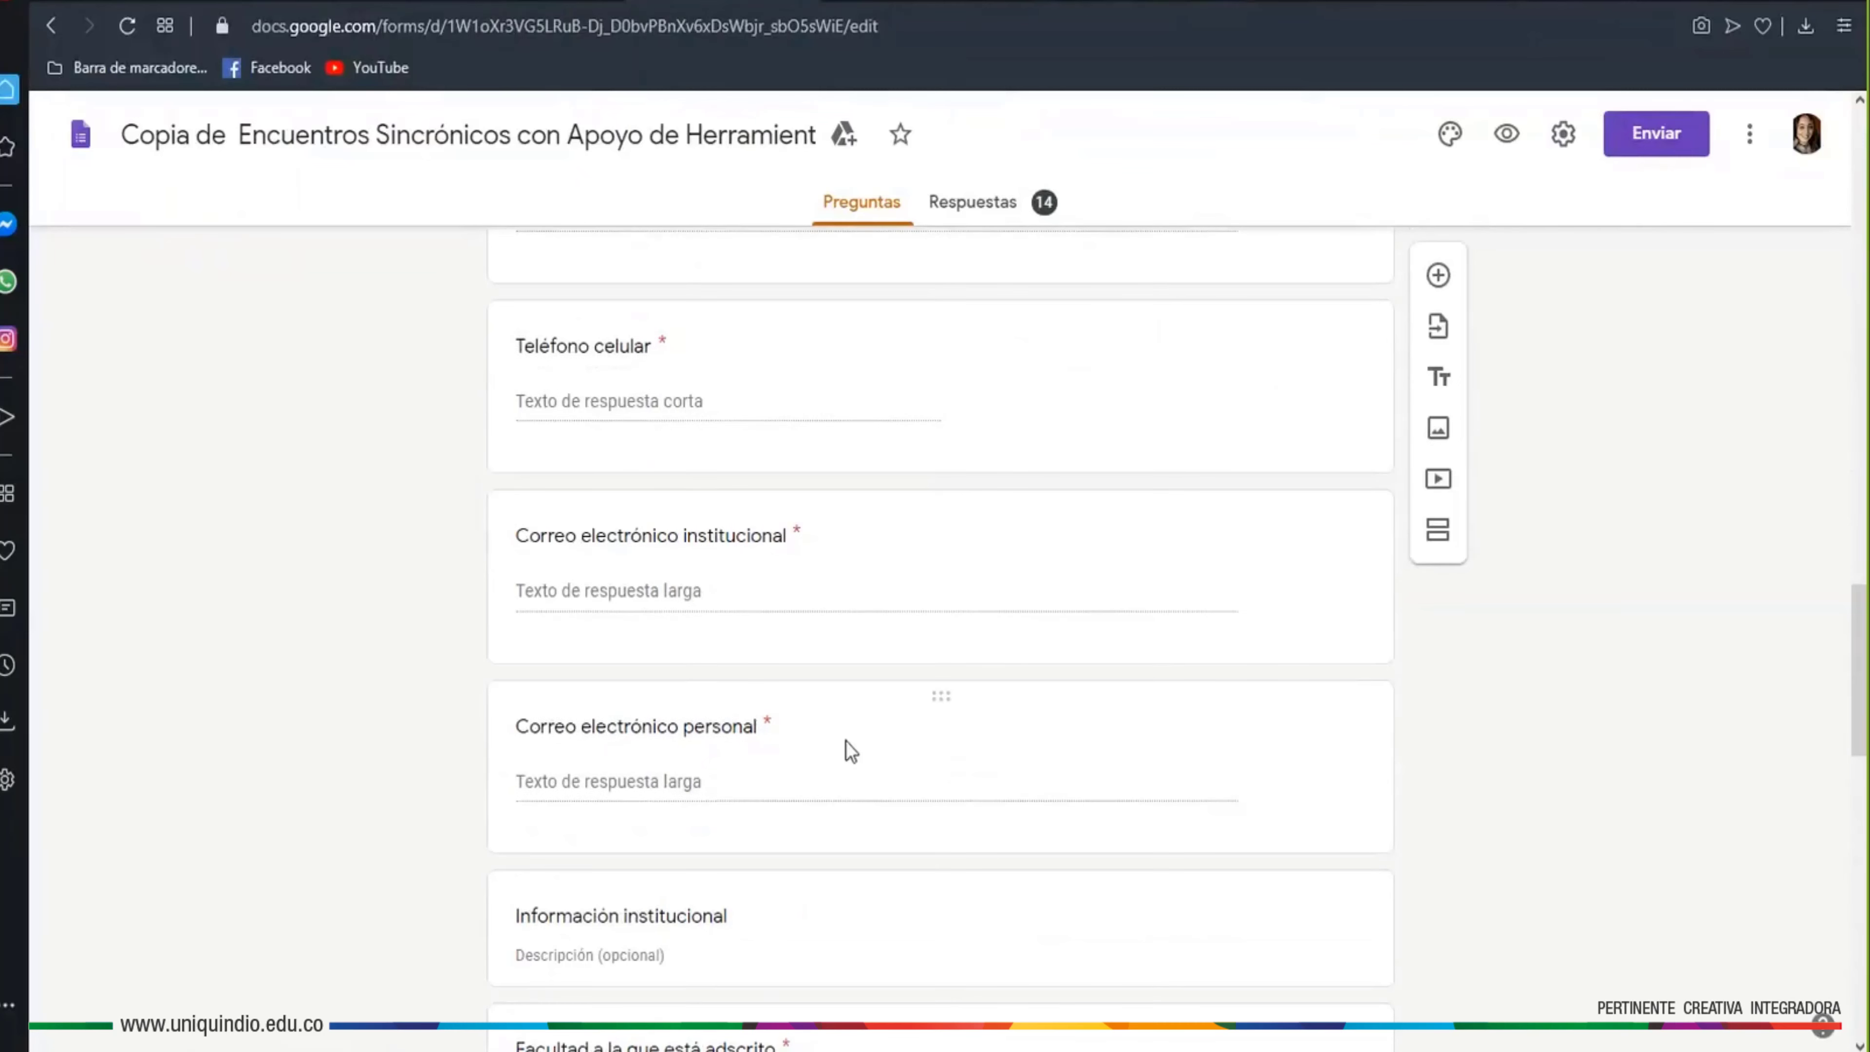
scroll(831, 745, "down", 8)
left_click(524, 420)
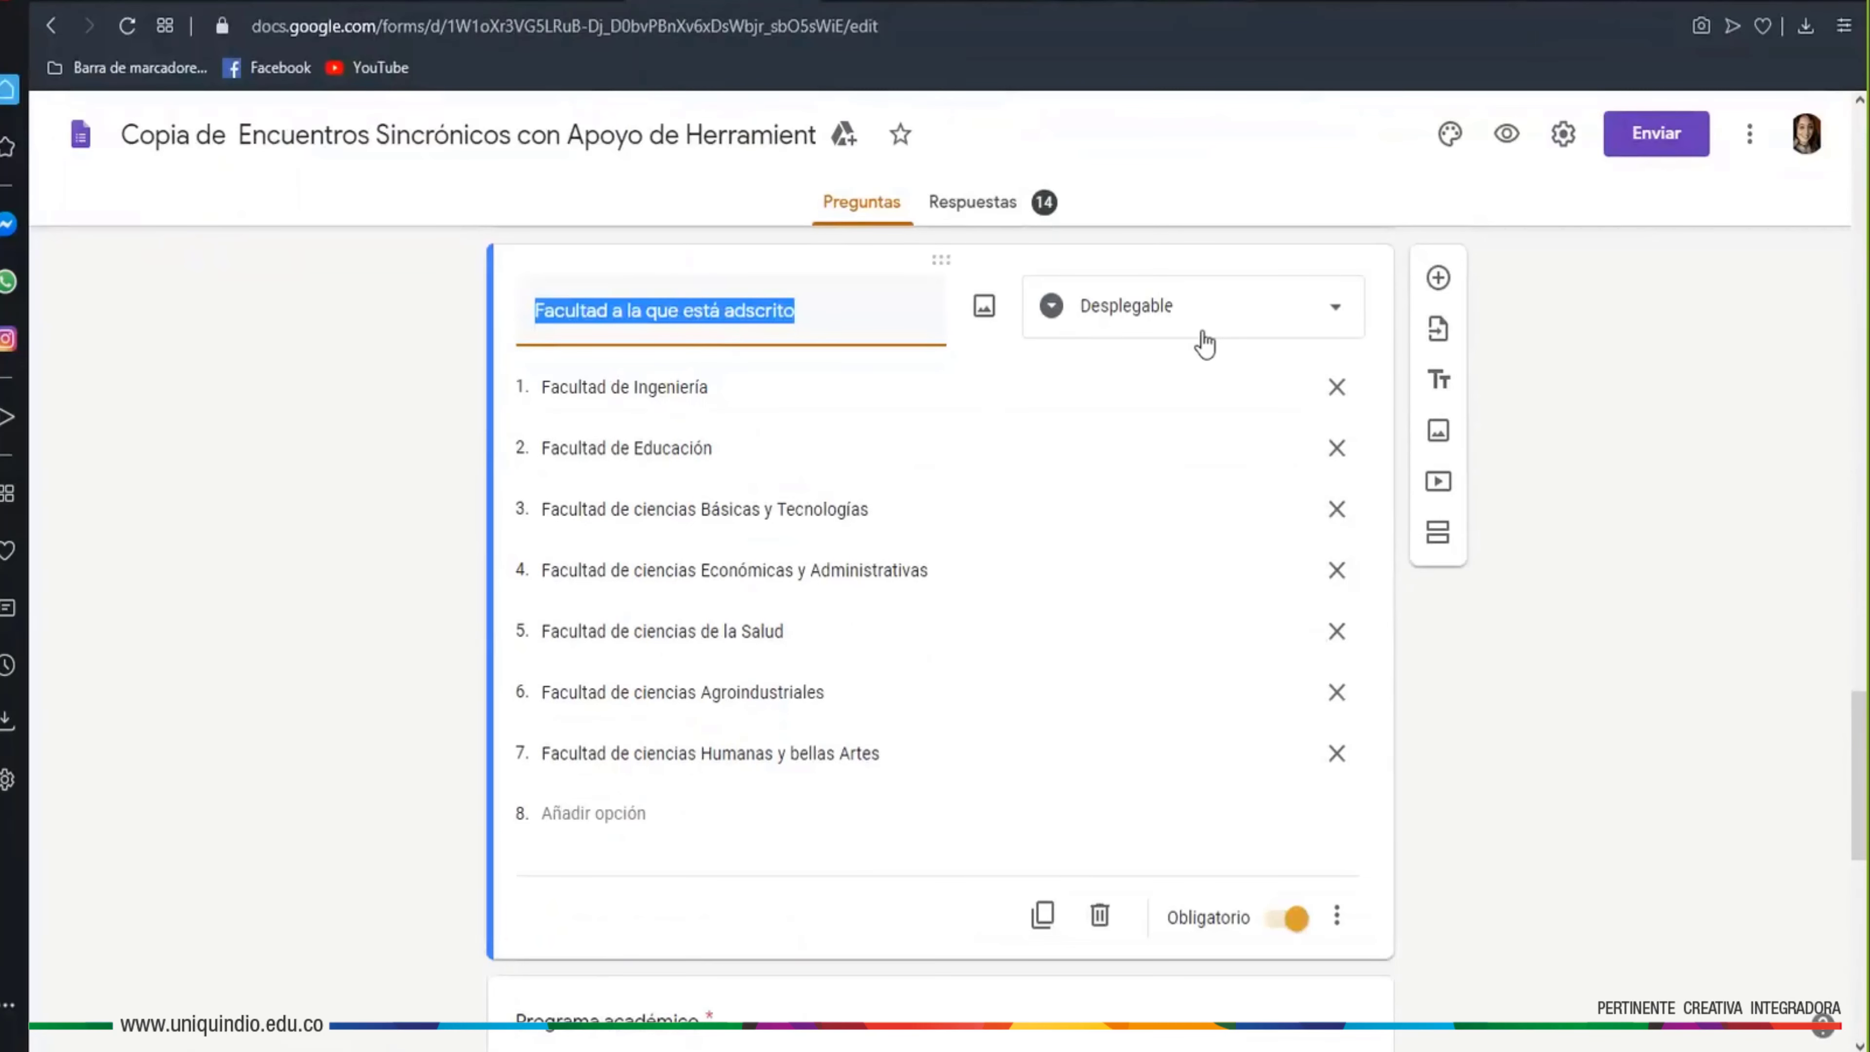
left_click(1346, 326)
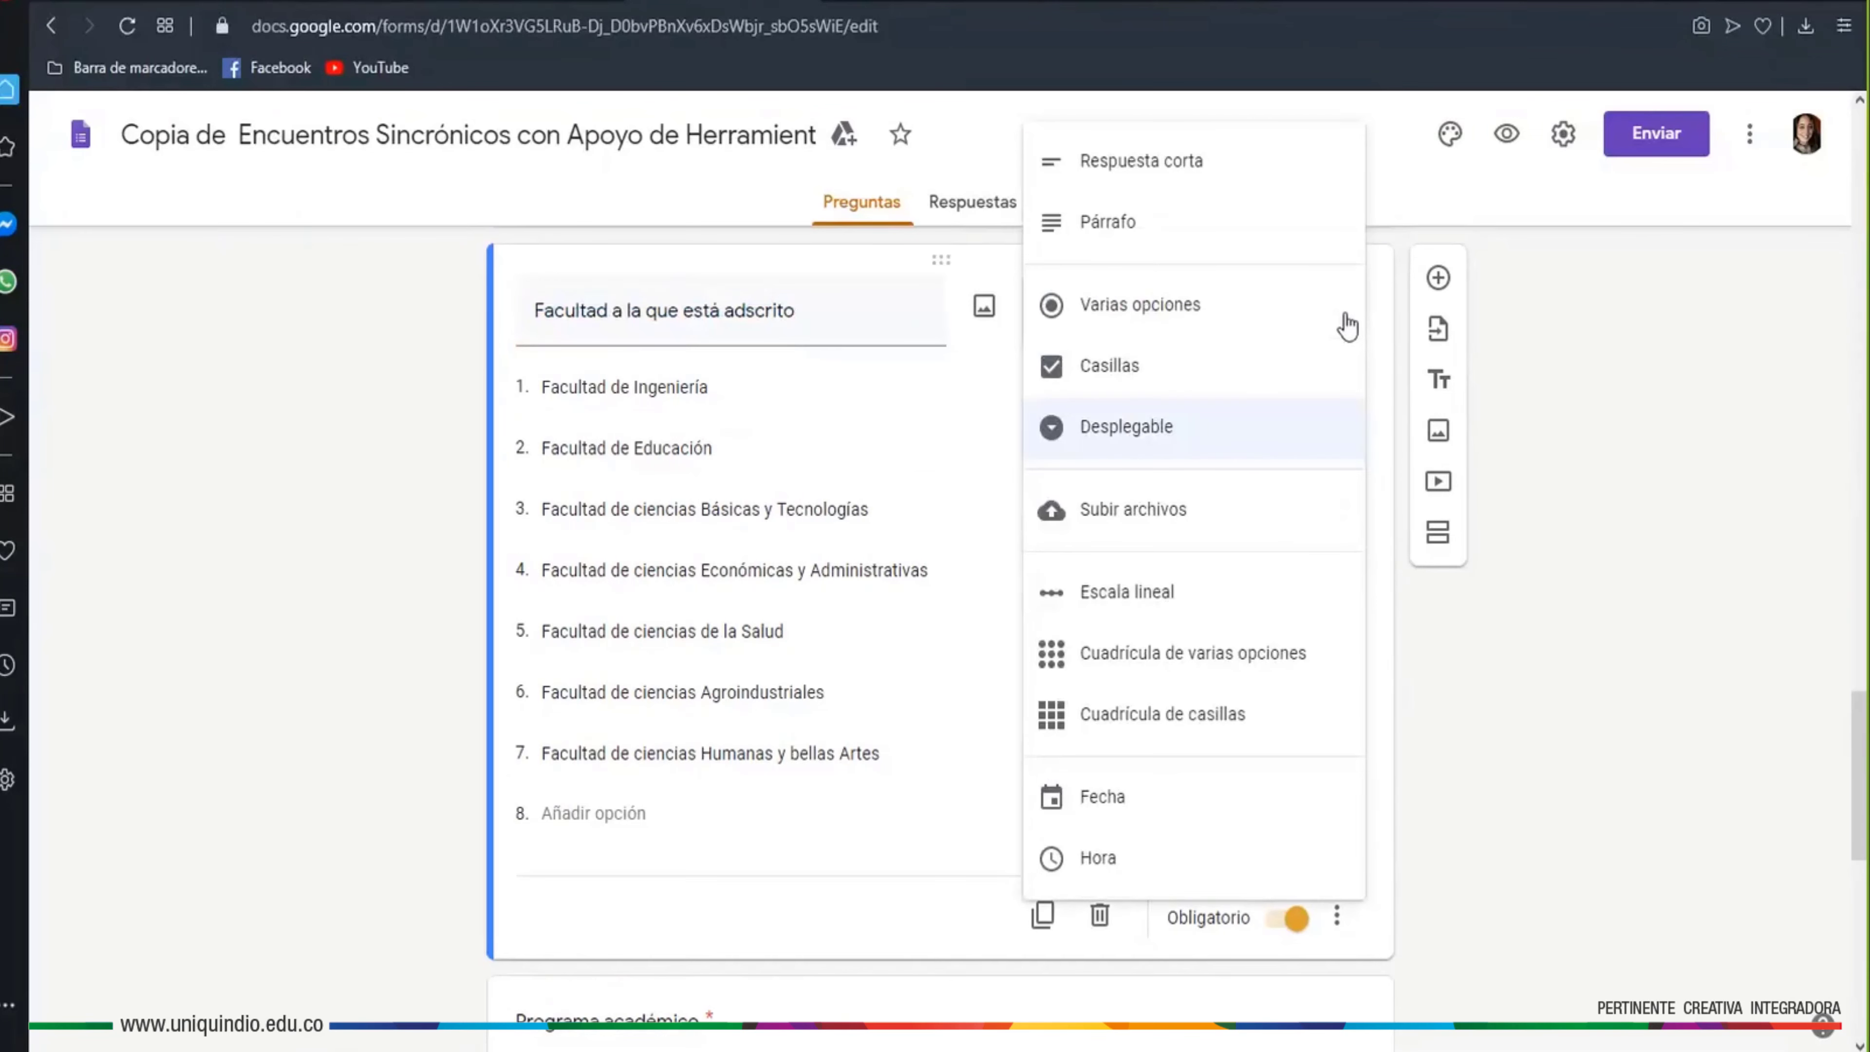
left_click(1548, 345)
Preview the form and inspect the Facultad dropdown's faculty choices
left_click(1506, 133)
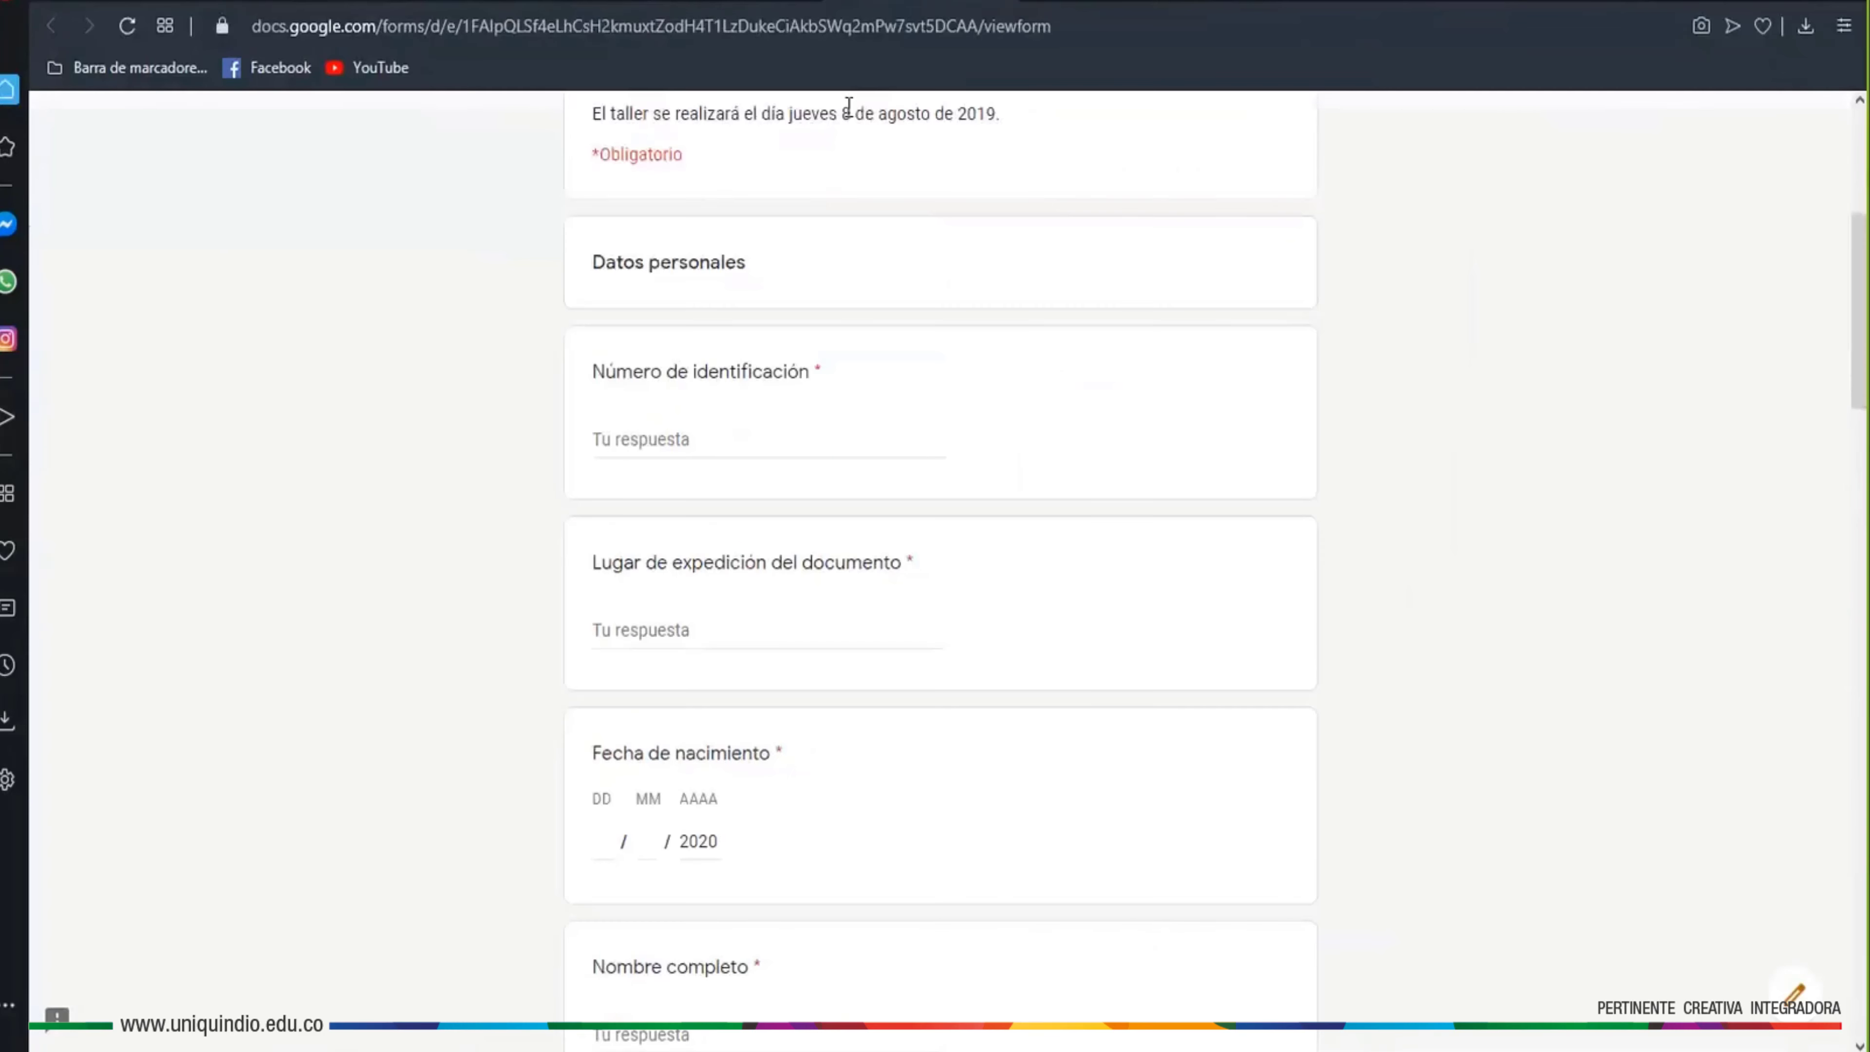
scroll(1100, 718, "down", 5)
scroll(1085, 703, "down", 10)
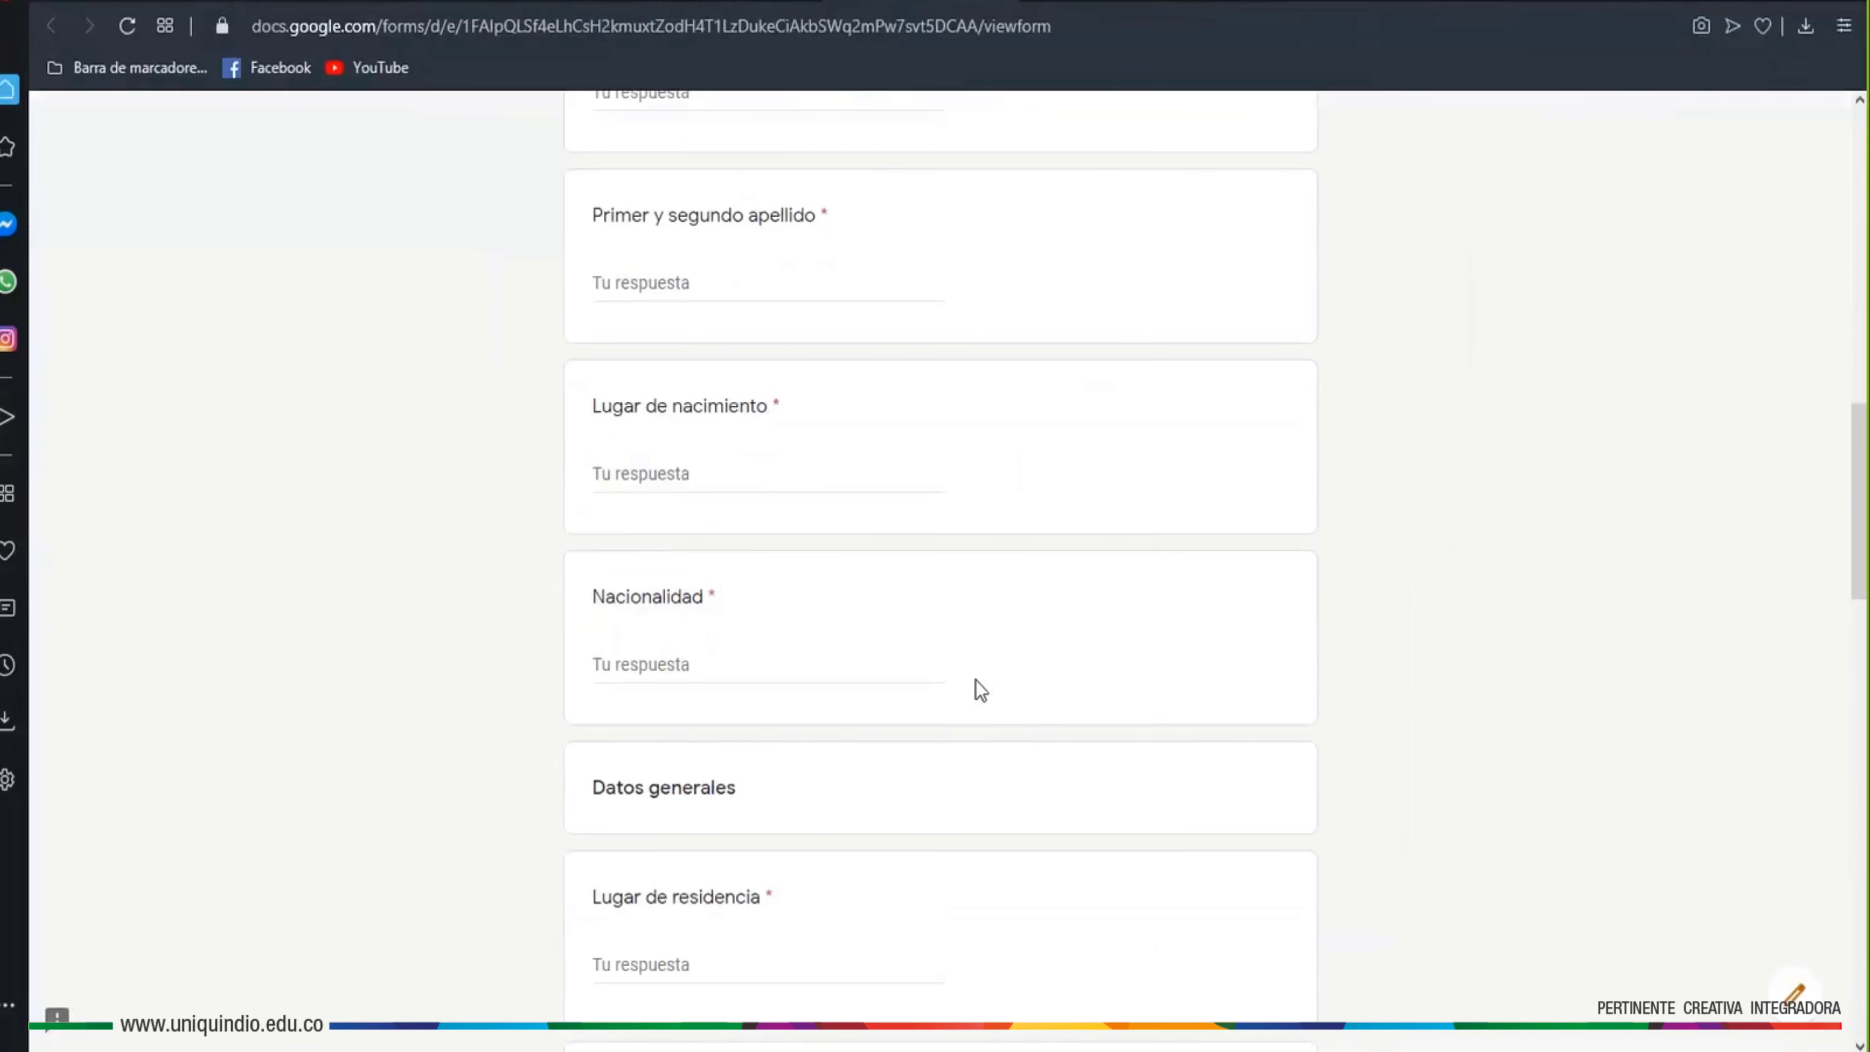
scroll(889, 700, "down", 3)
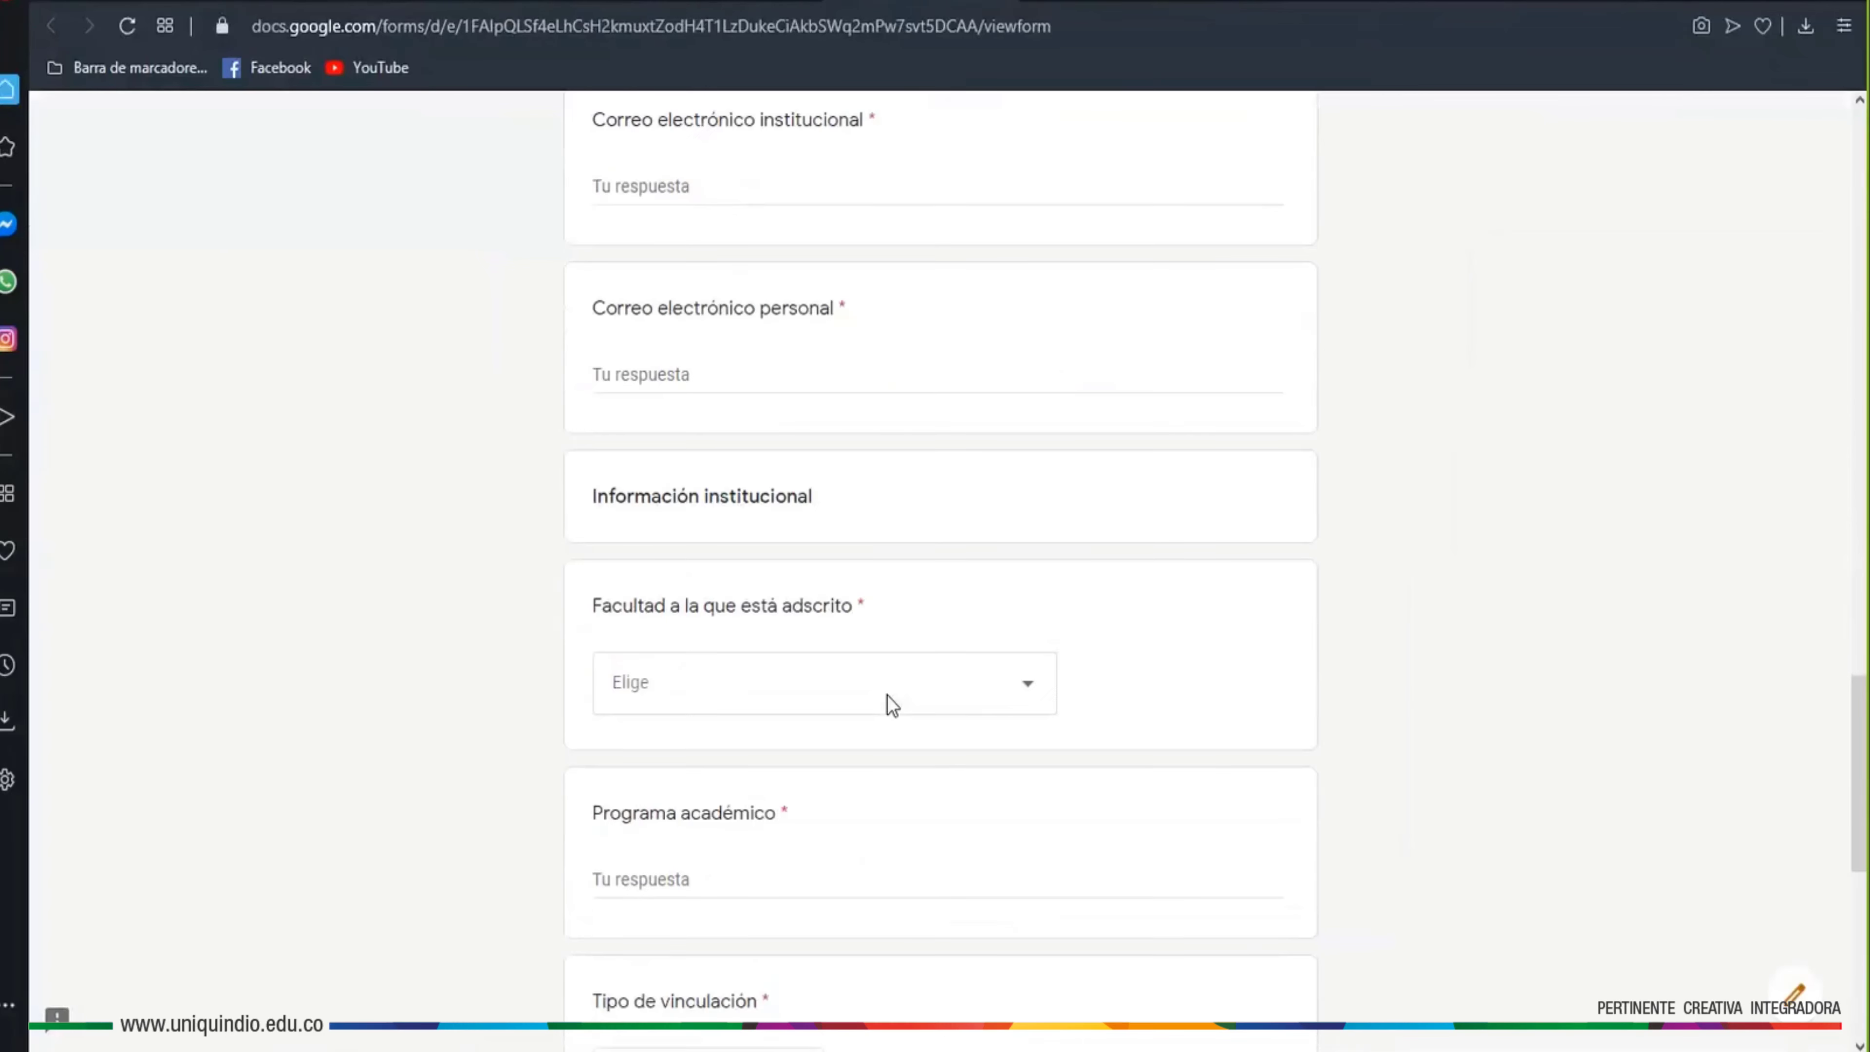
left_click(1028, 690)
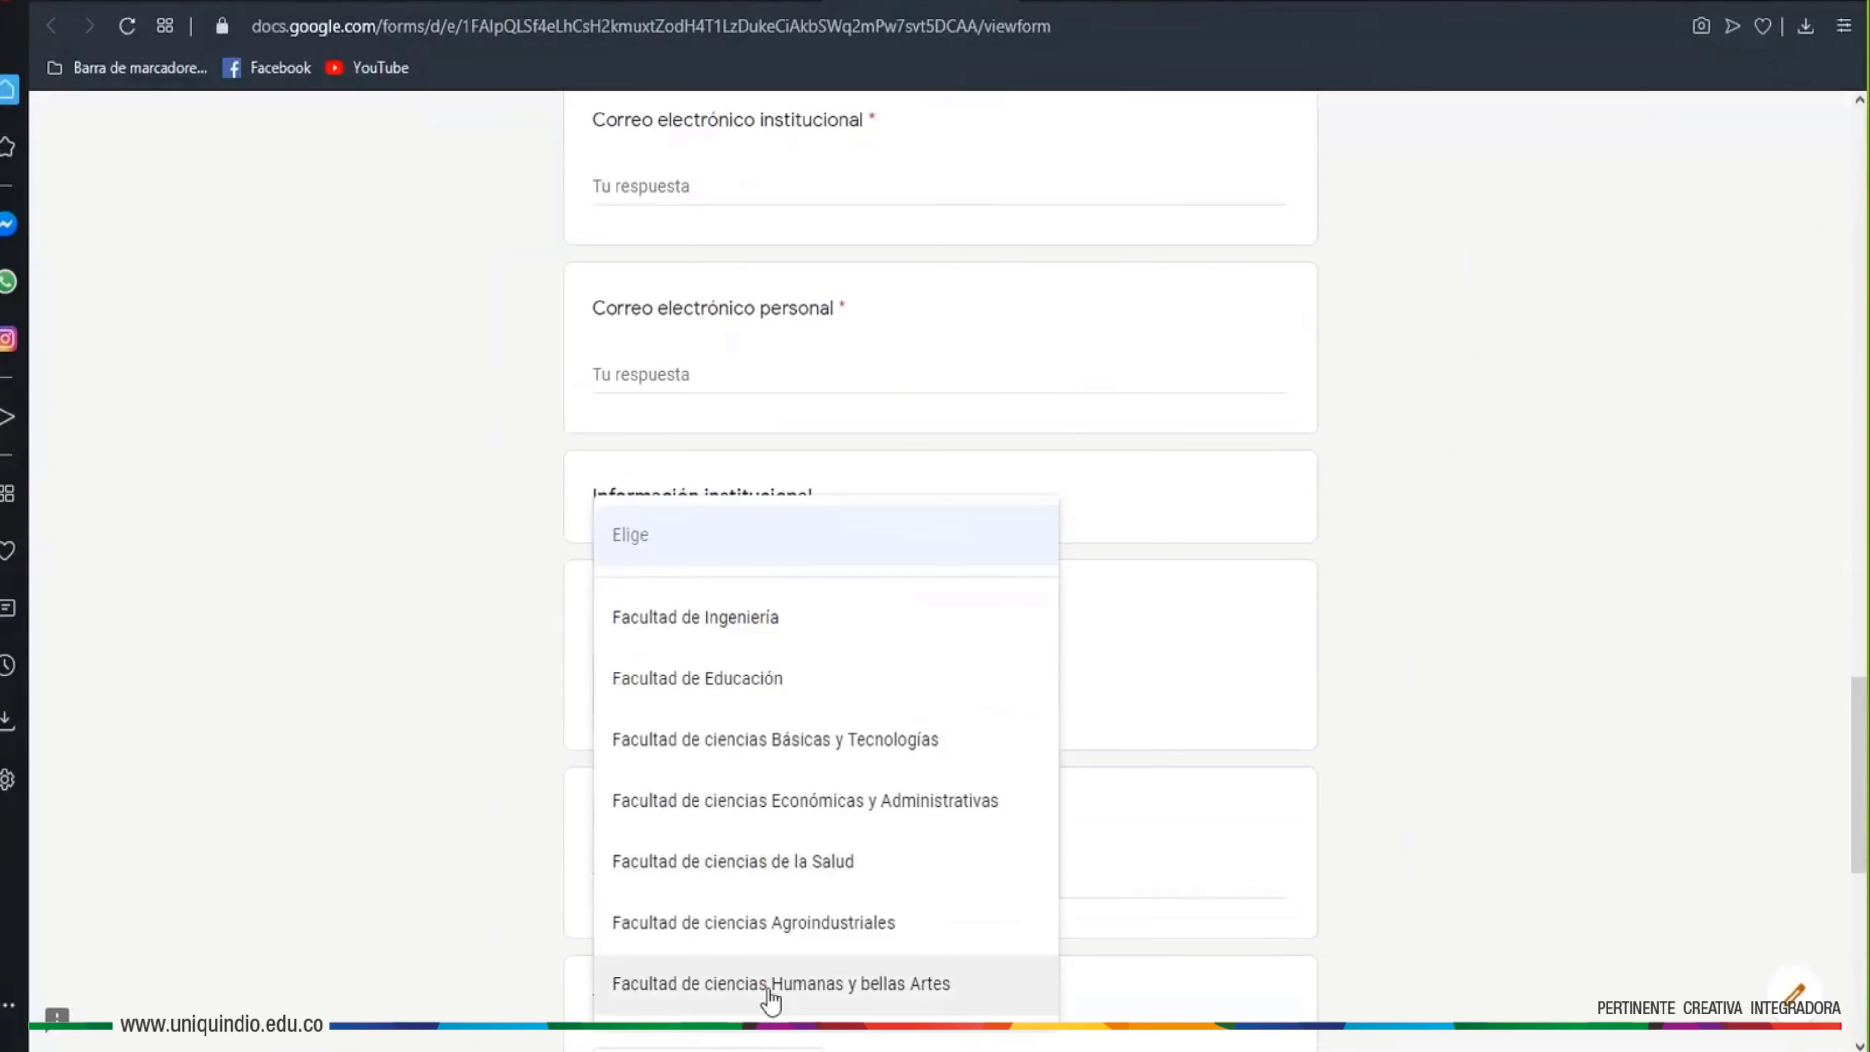
left_click(1533, 575)
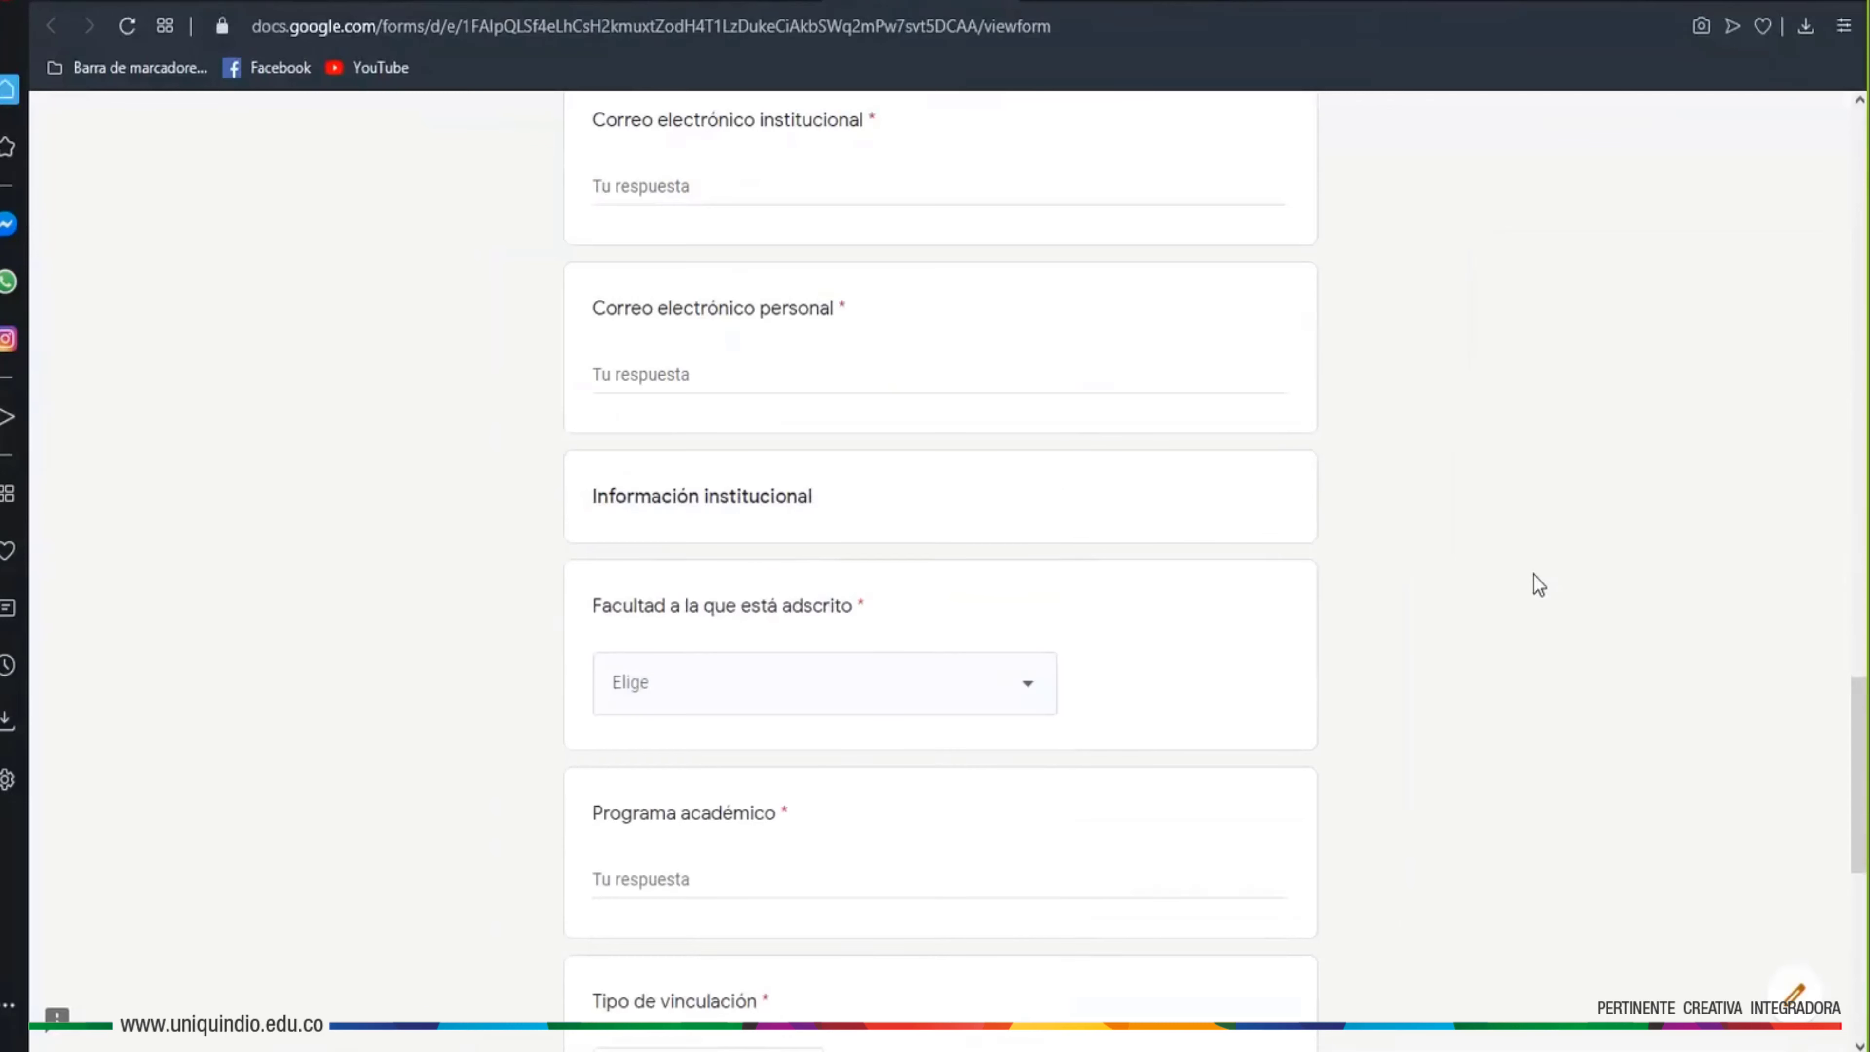
Inspect the Tipo de vinculación dropdown choices without answering
scroll(1533, 574, "down", 5)
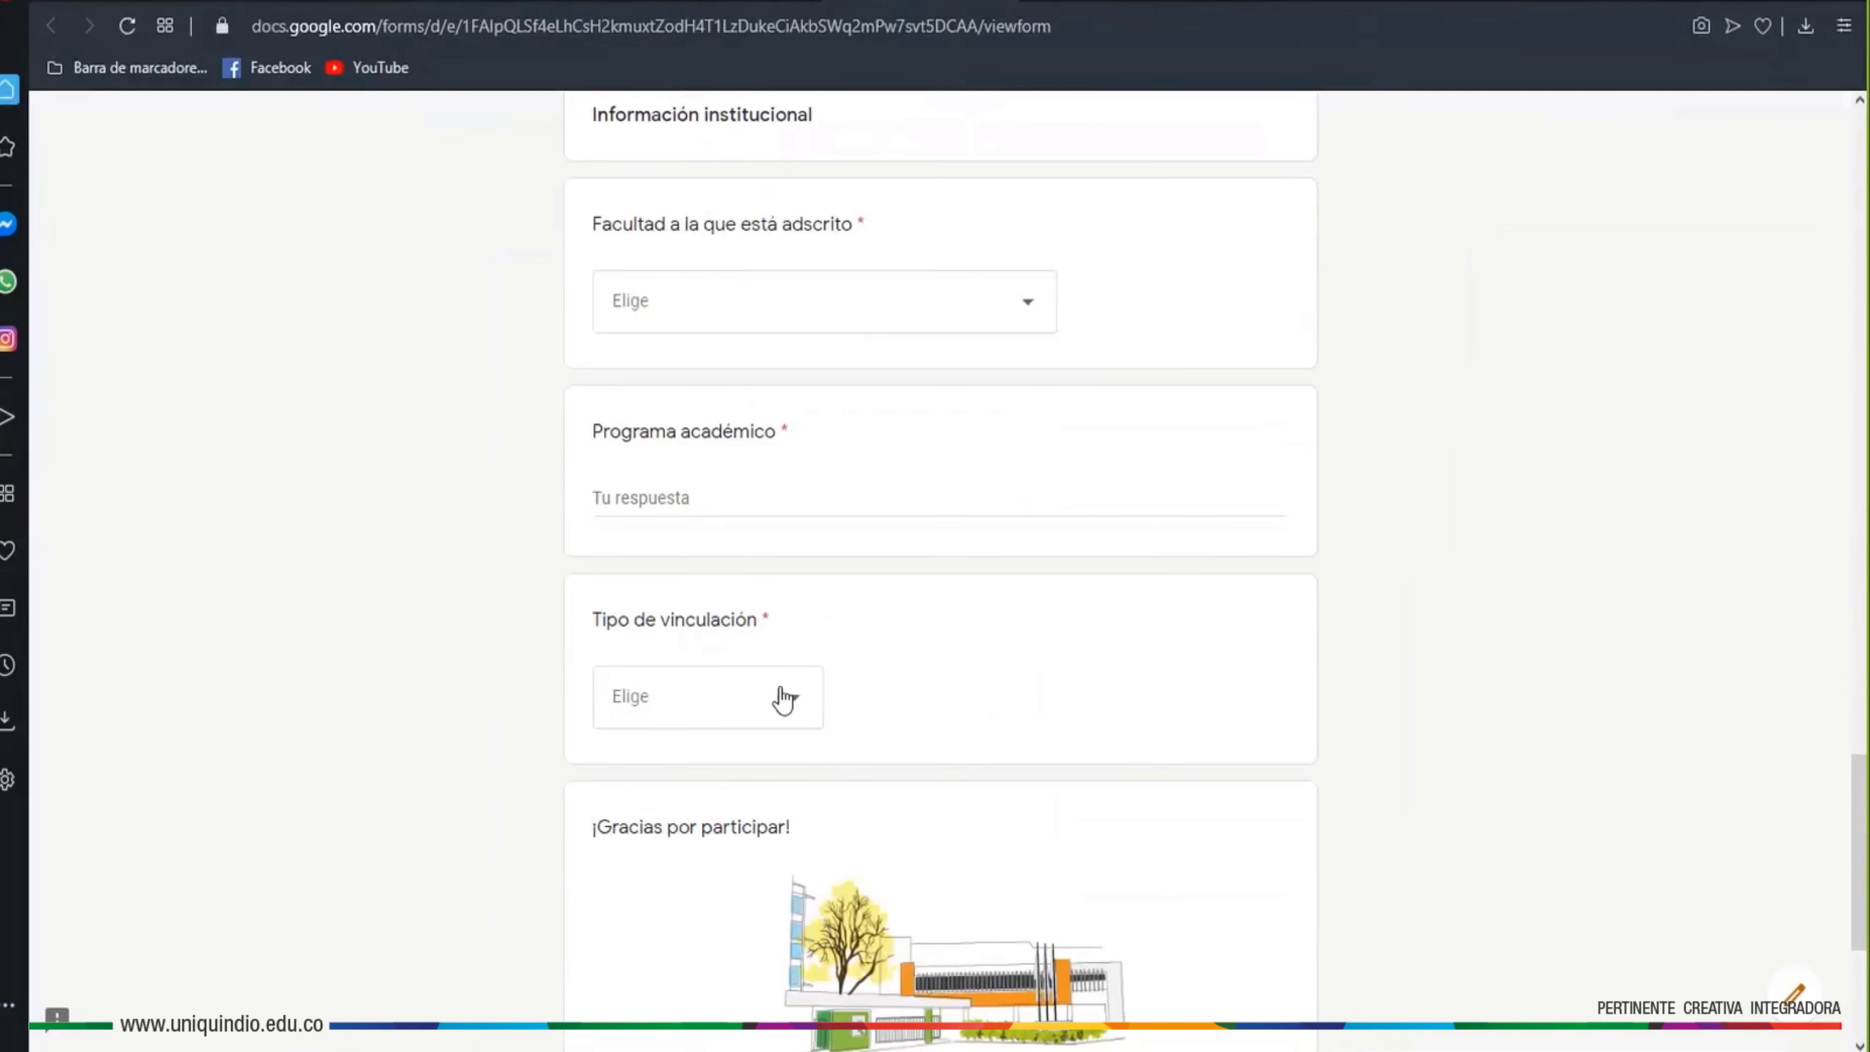
left_click(799, 708)
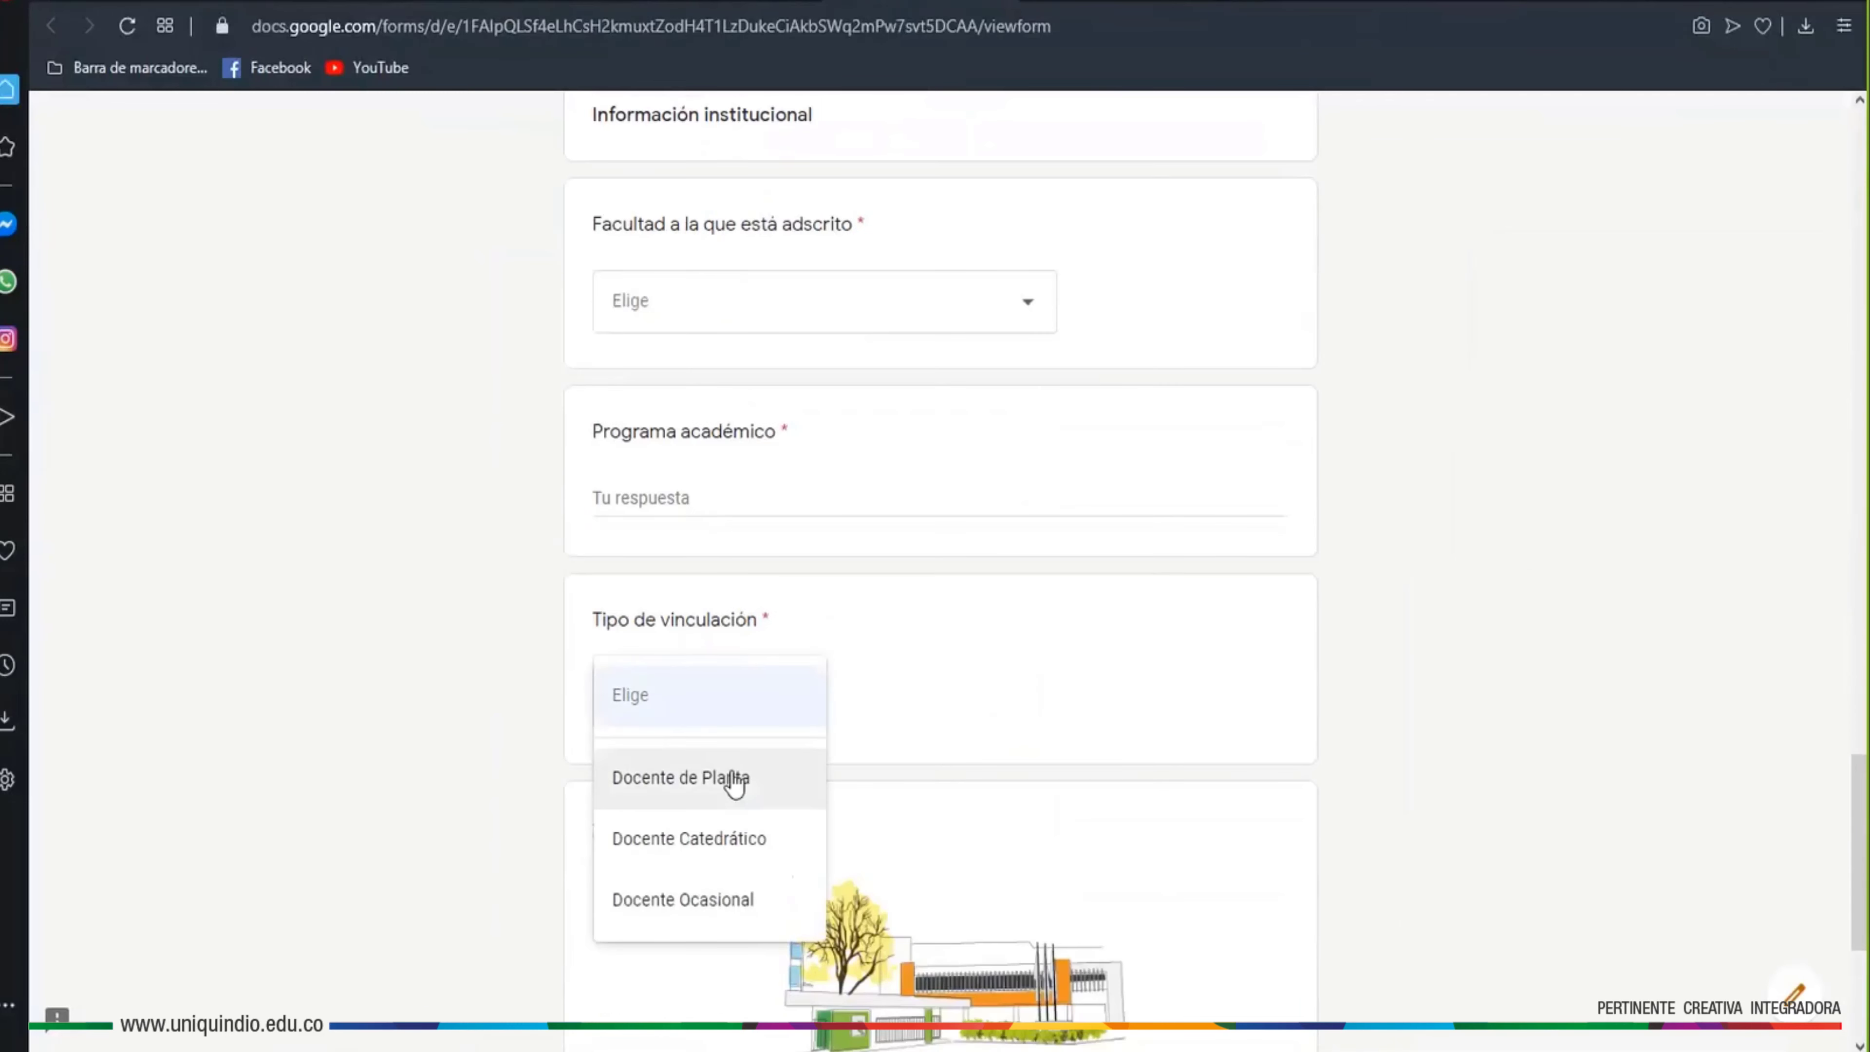
left_click(273, 597)
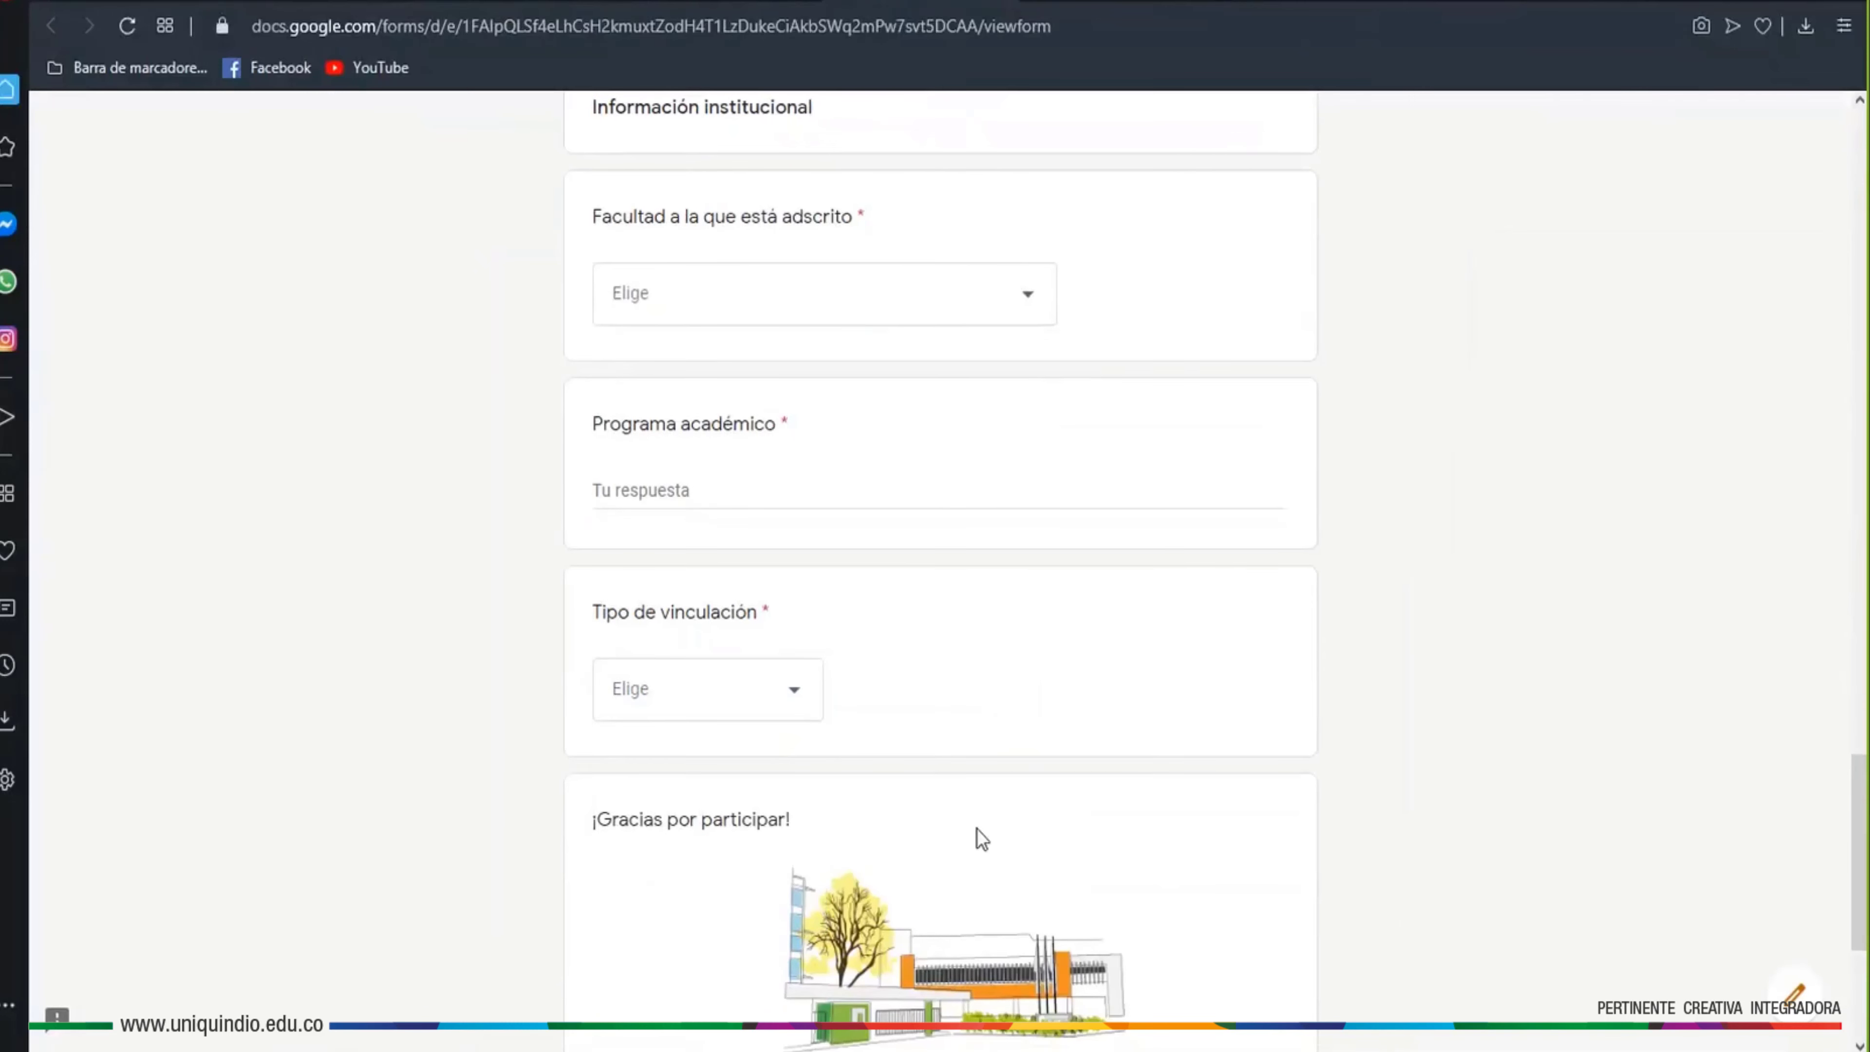
scroll(977, 829, "down", 5)
scroll(1573, 593, "up", 20)
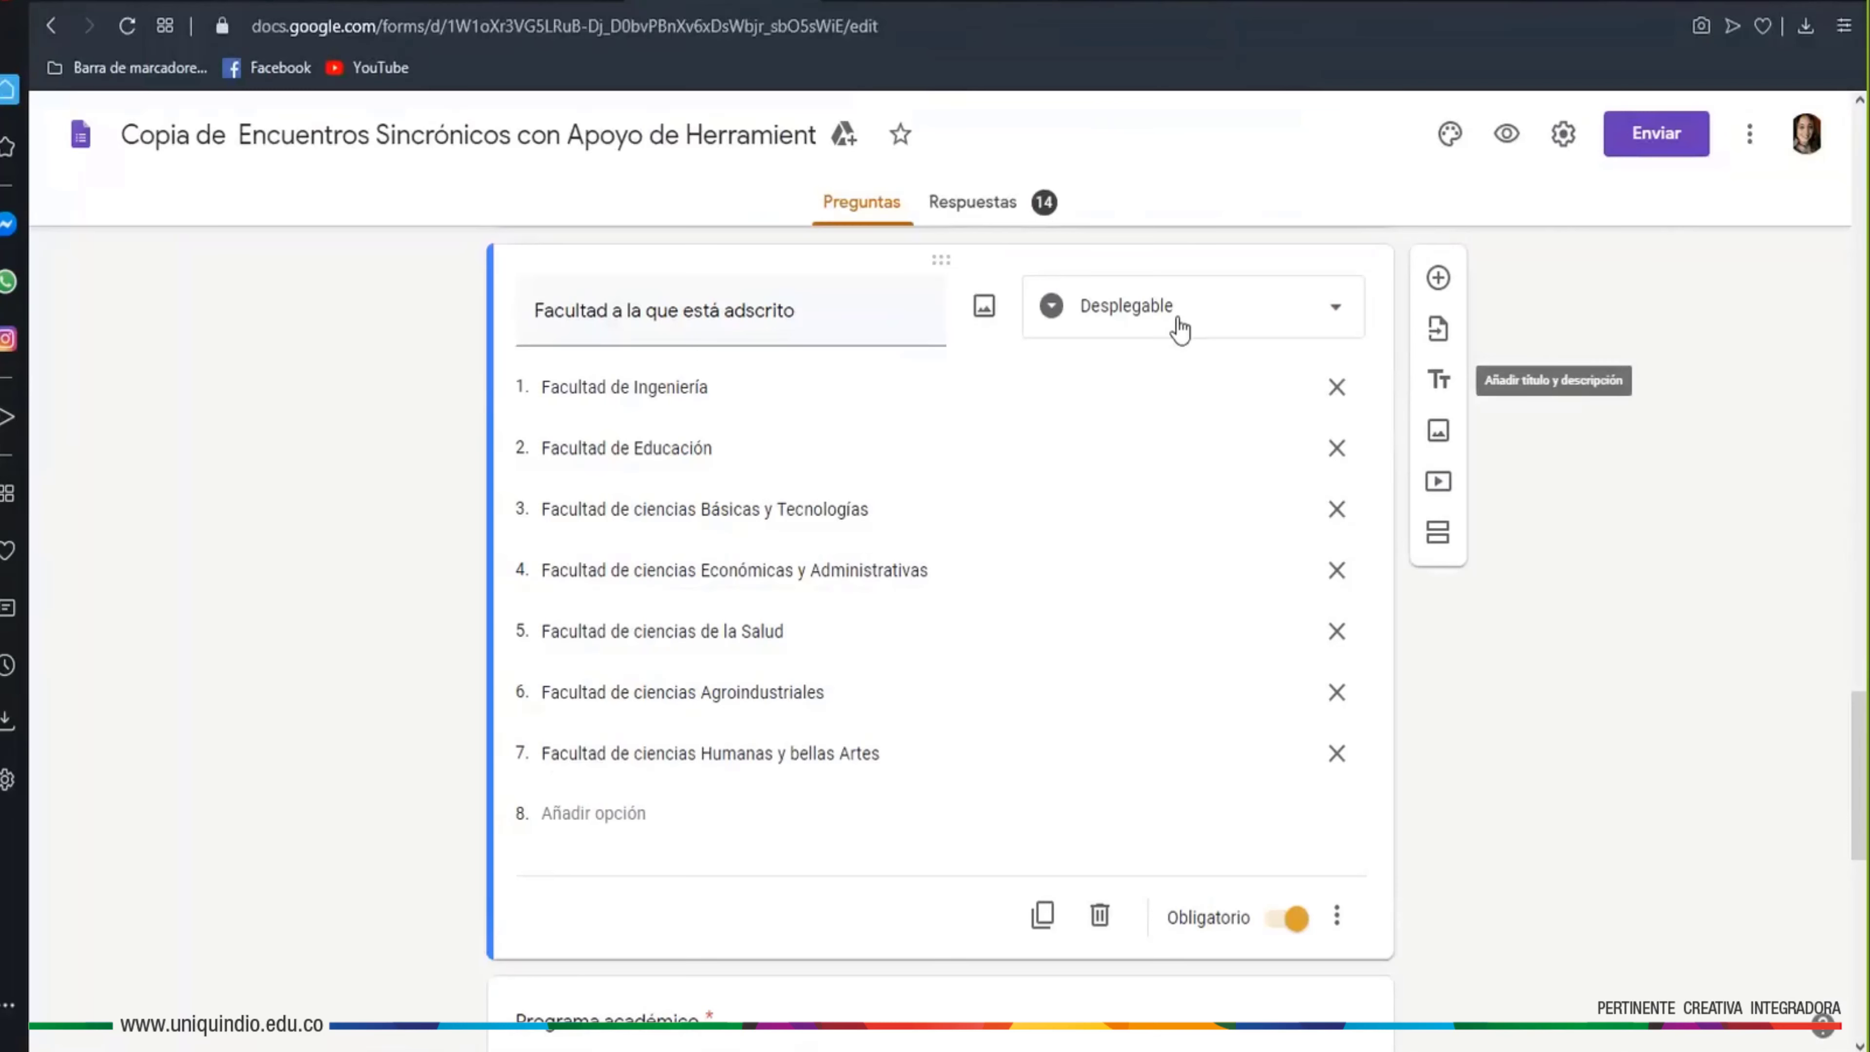
scroll(1567, 825, "up", 8)
scroll(1562, 830, "up", 20)
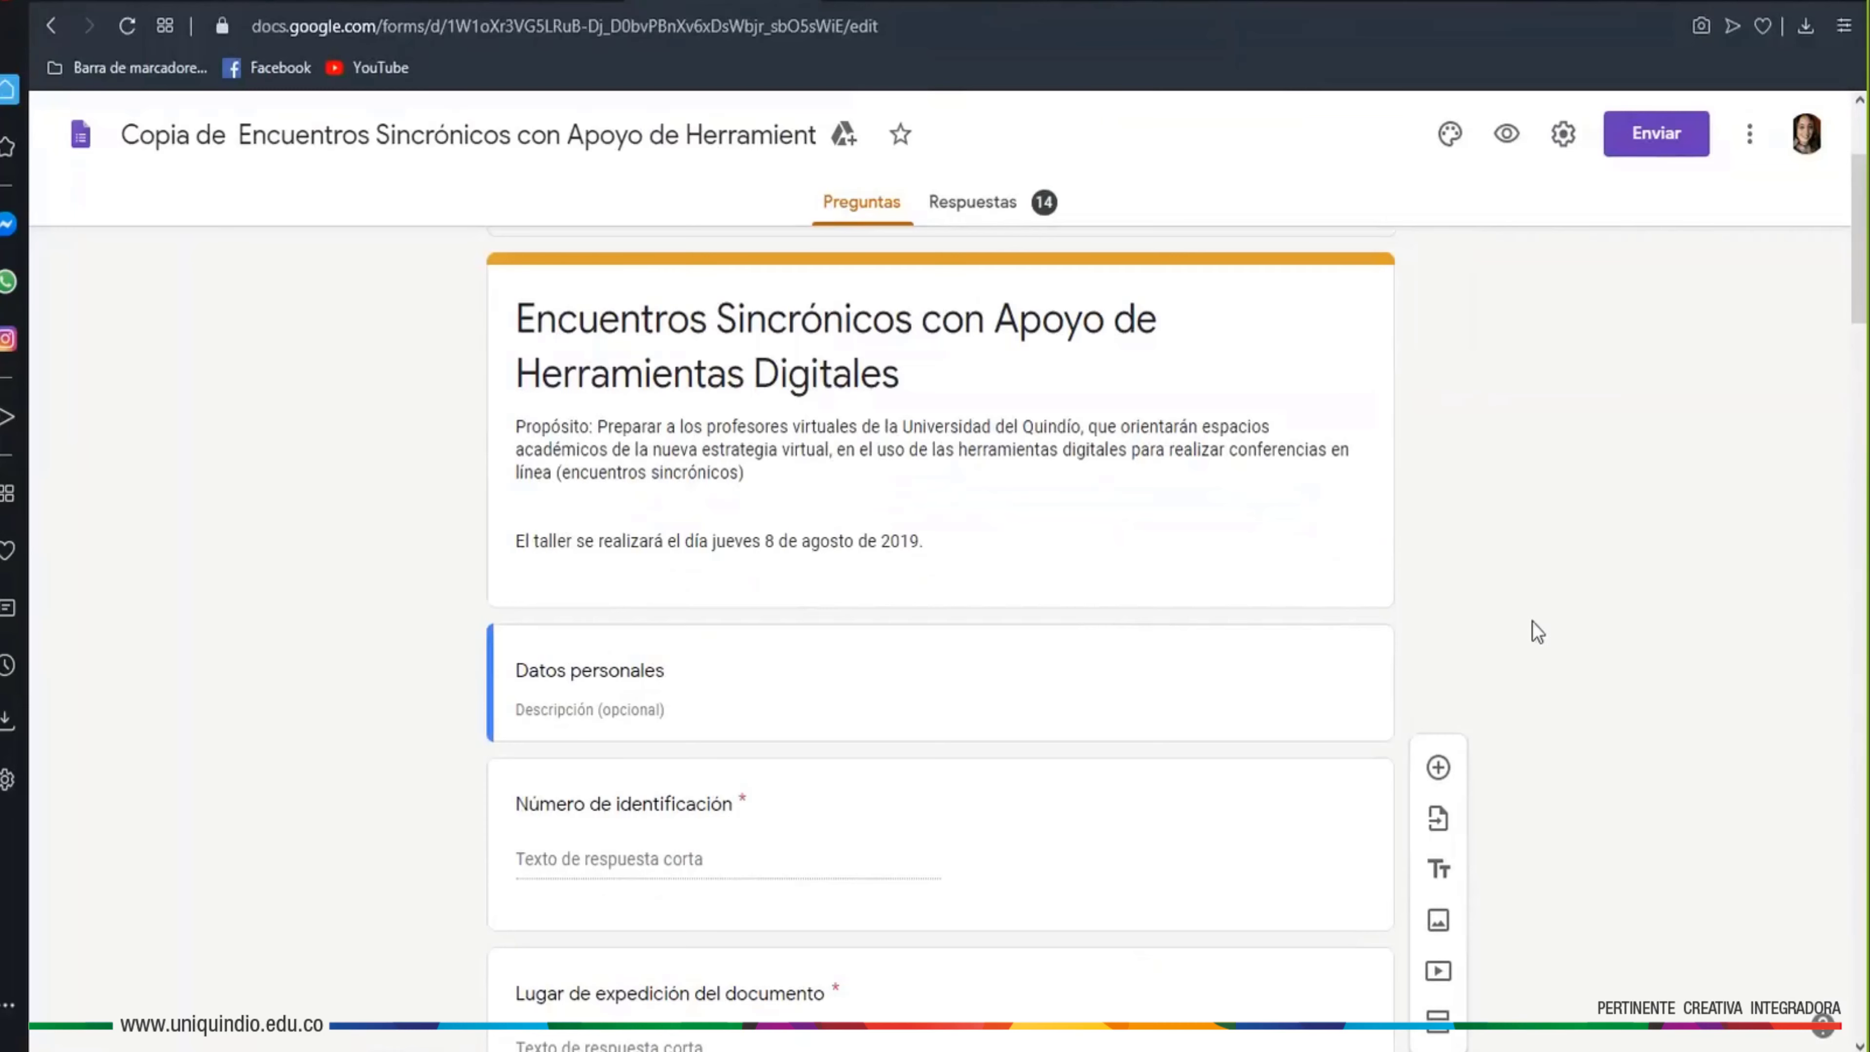
scroll(1533, 621, "up", 3)
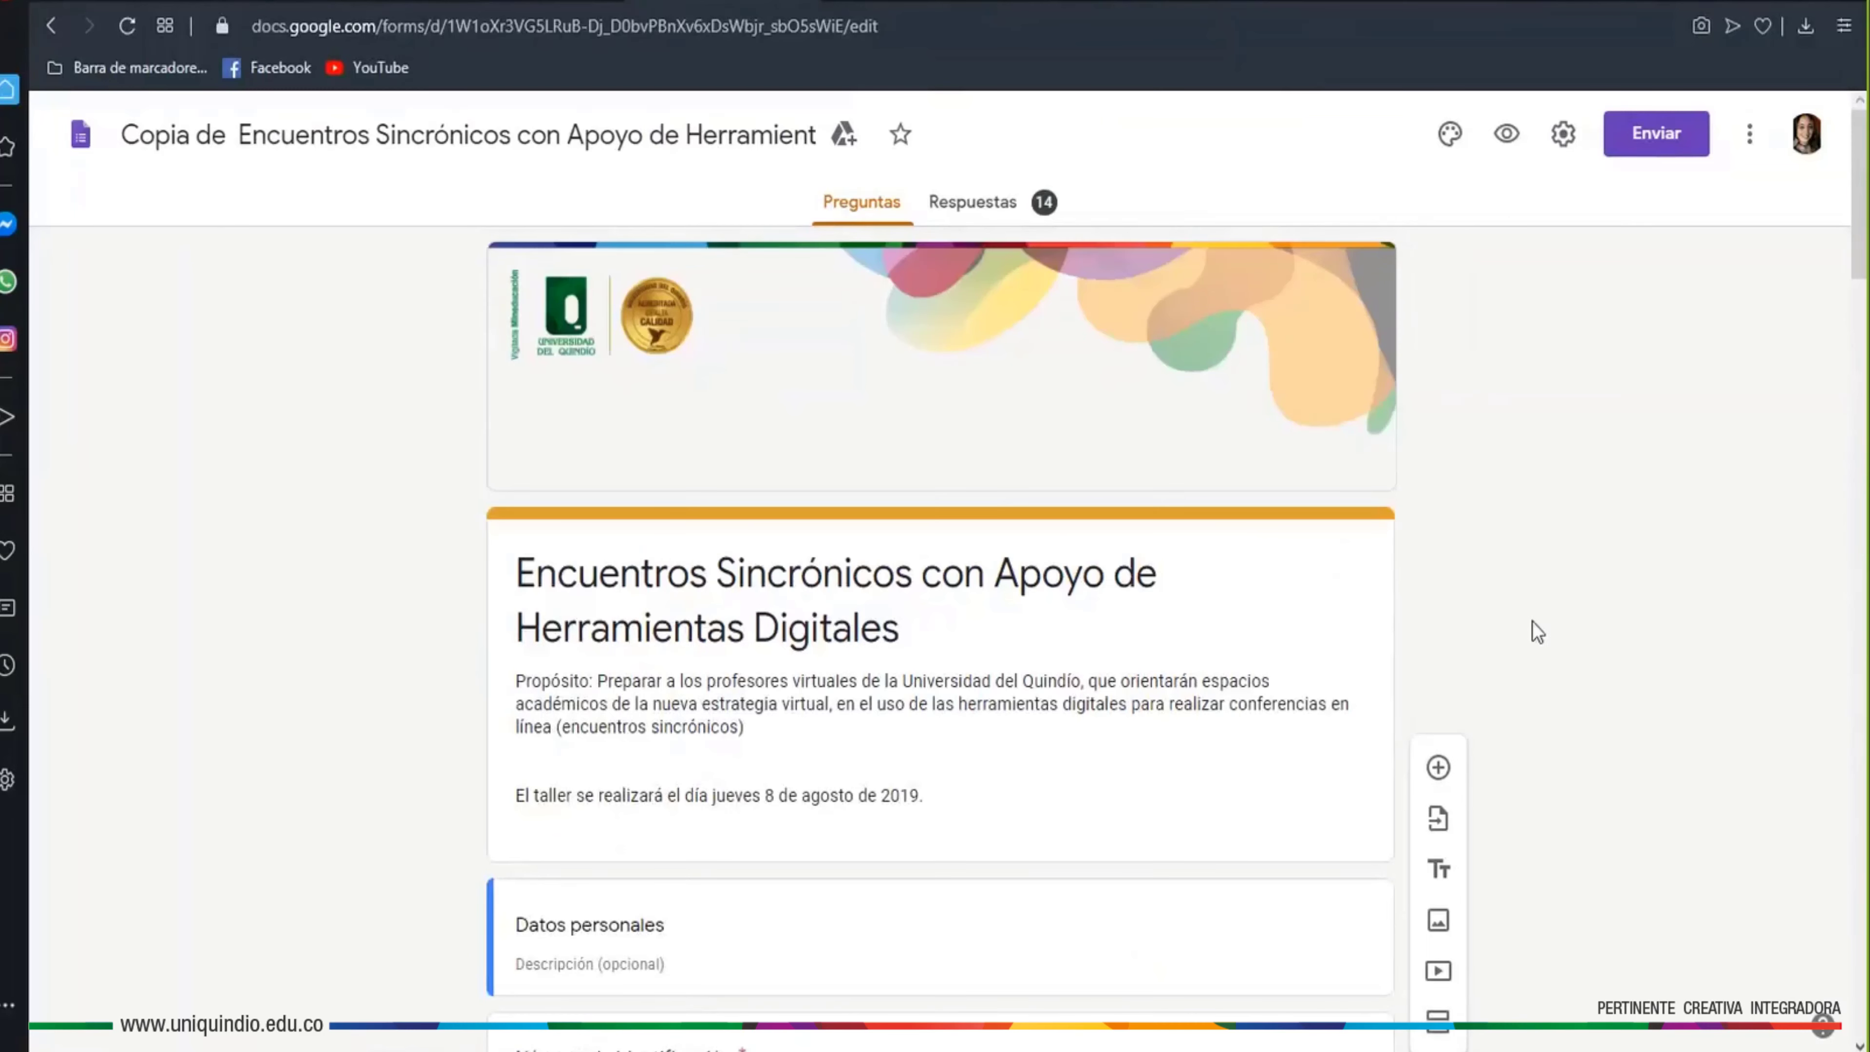